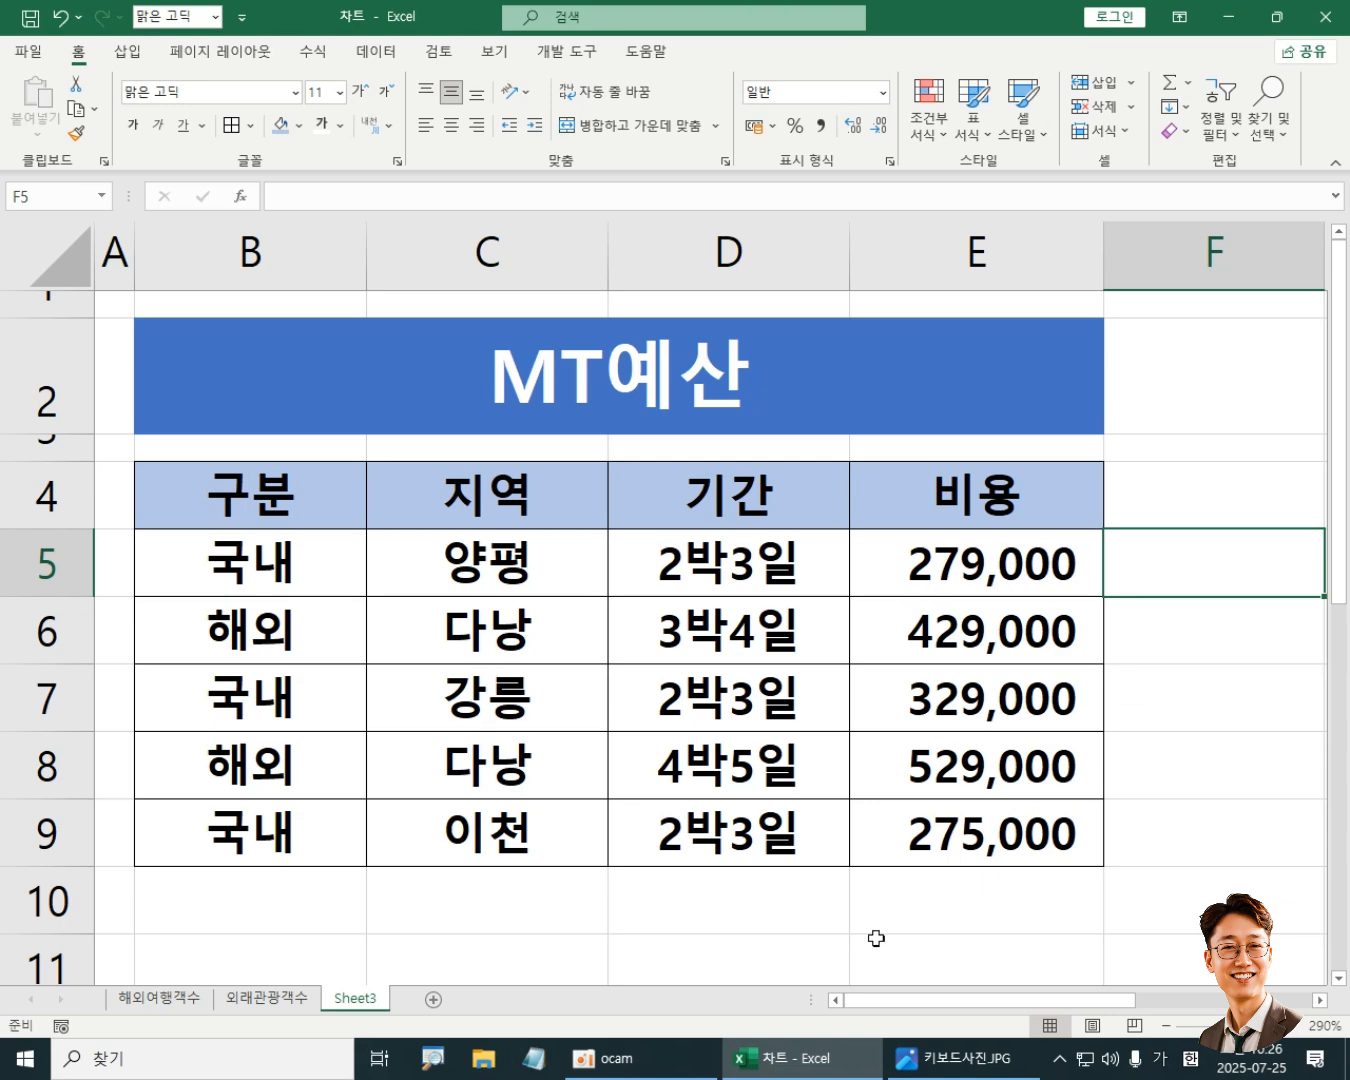
pyautogui.click(610, 1058)
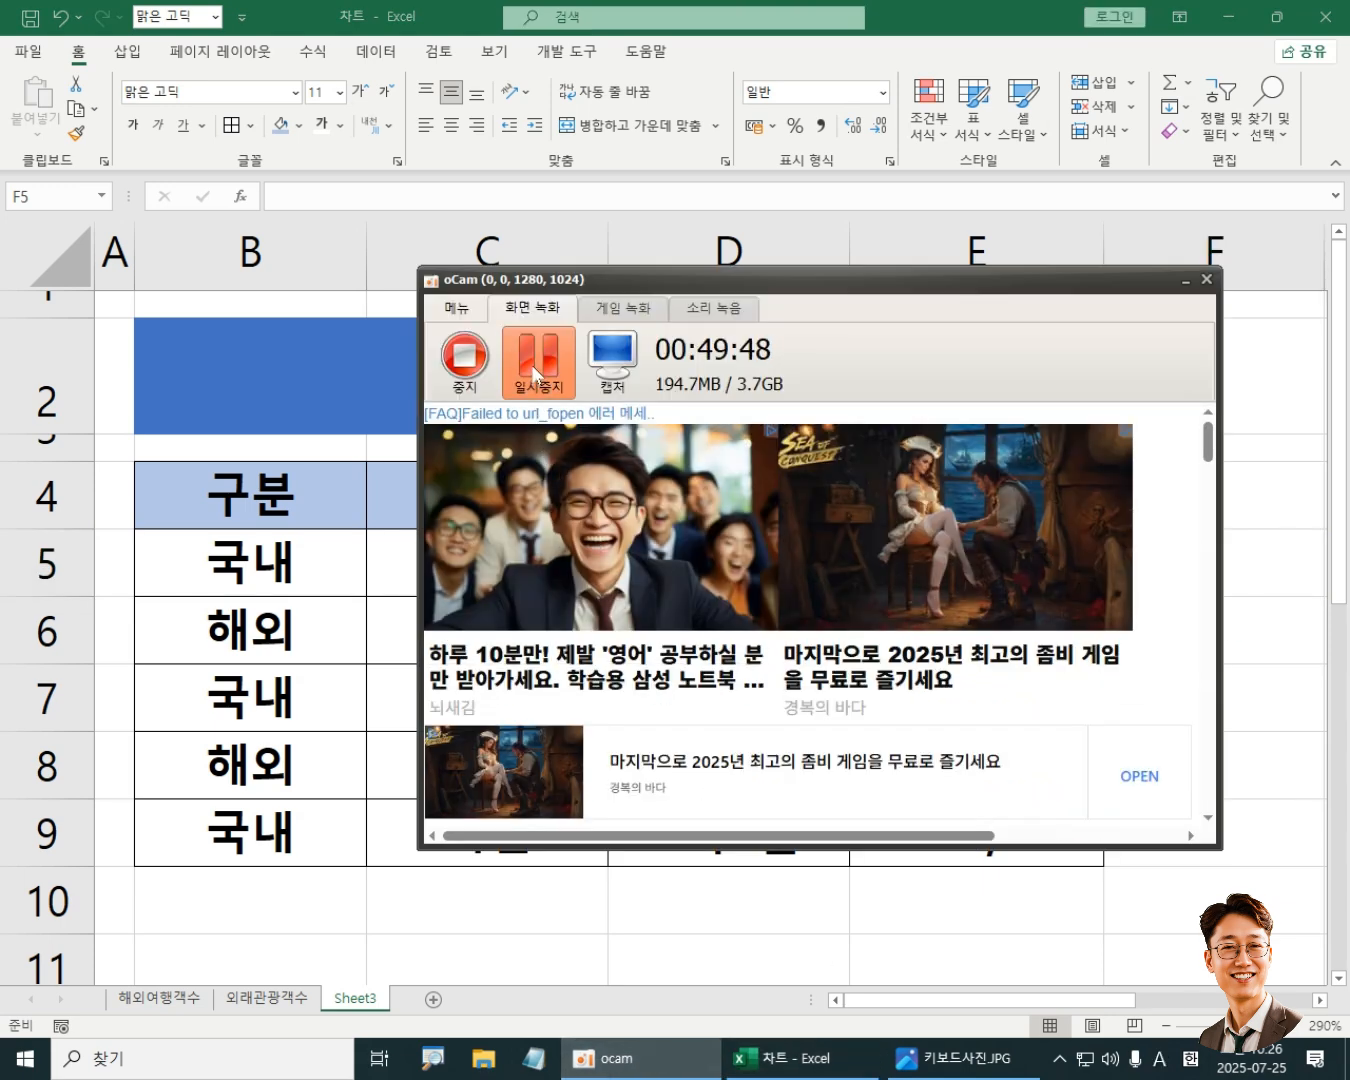
pyautogui.click(1182, 278)
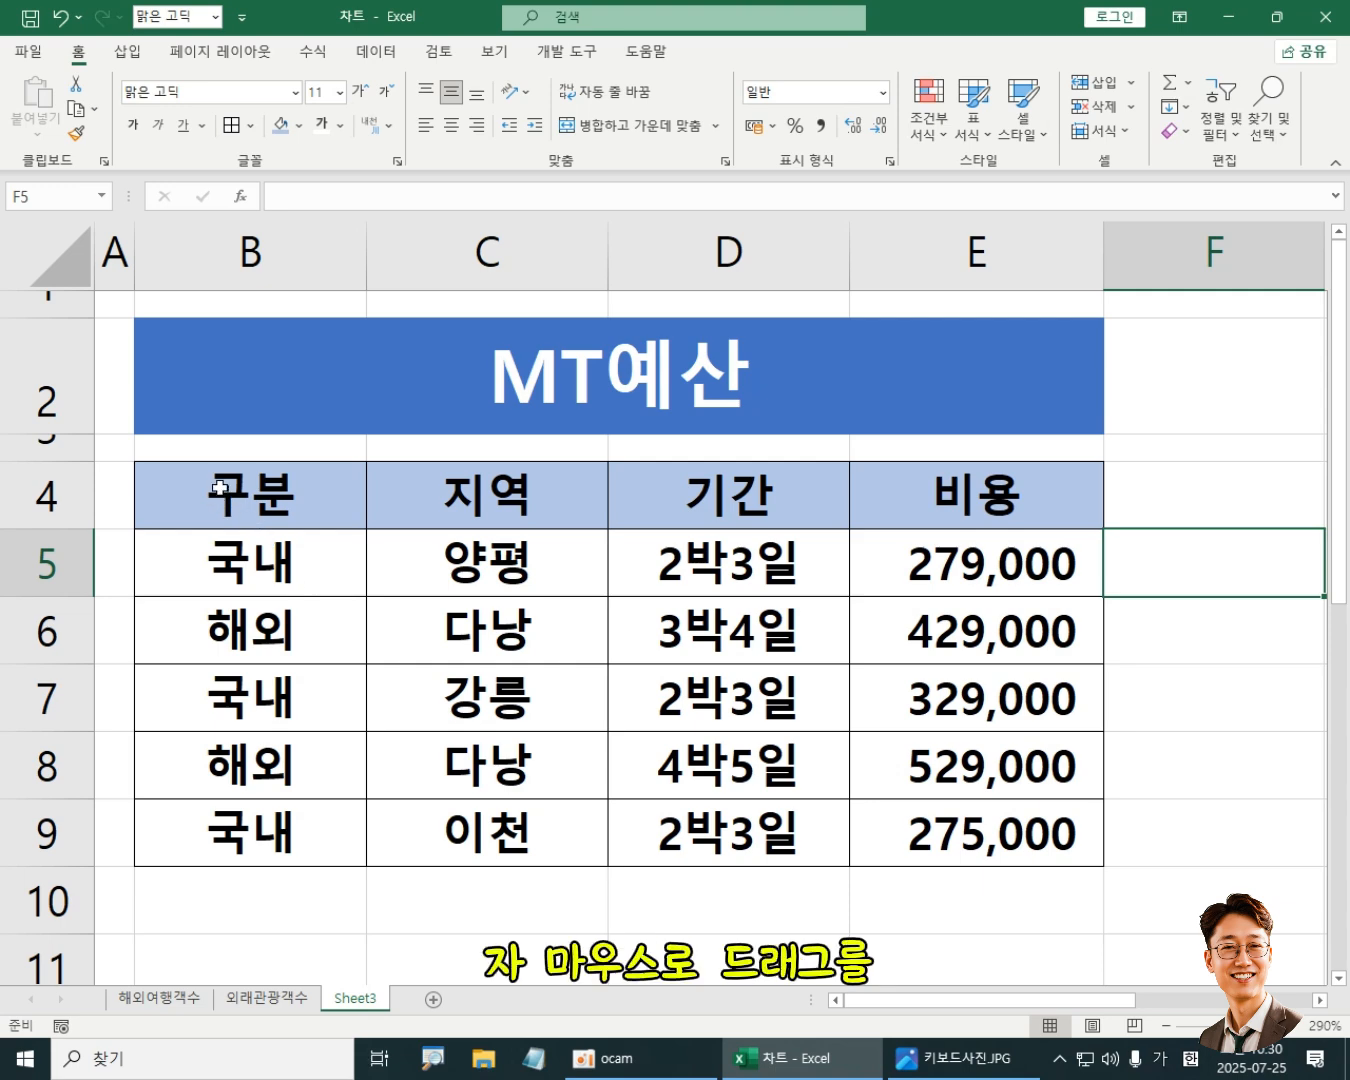
# Step: Select the MT예산 table range B4:E9, including its header row
pyautogui.moveTo(221, 488); pyautogui.dragTo(965, 843)
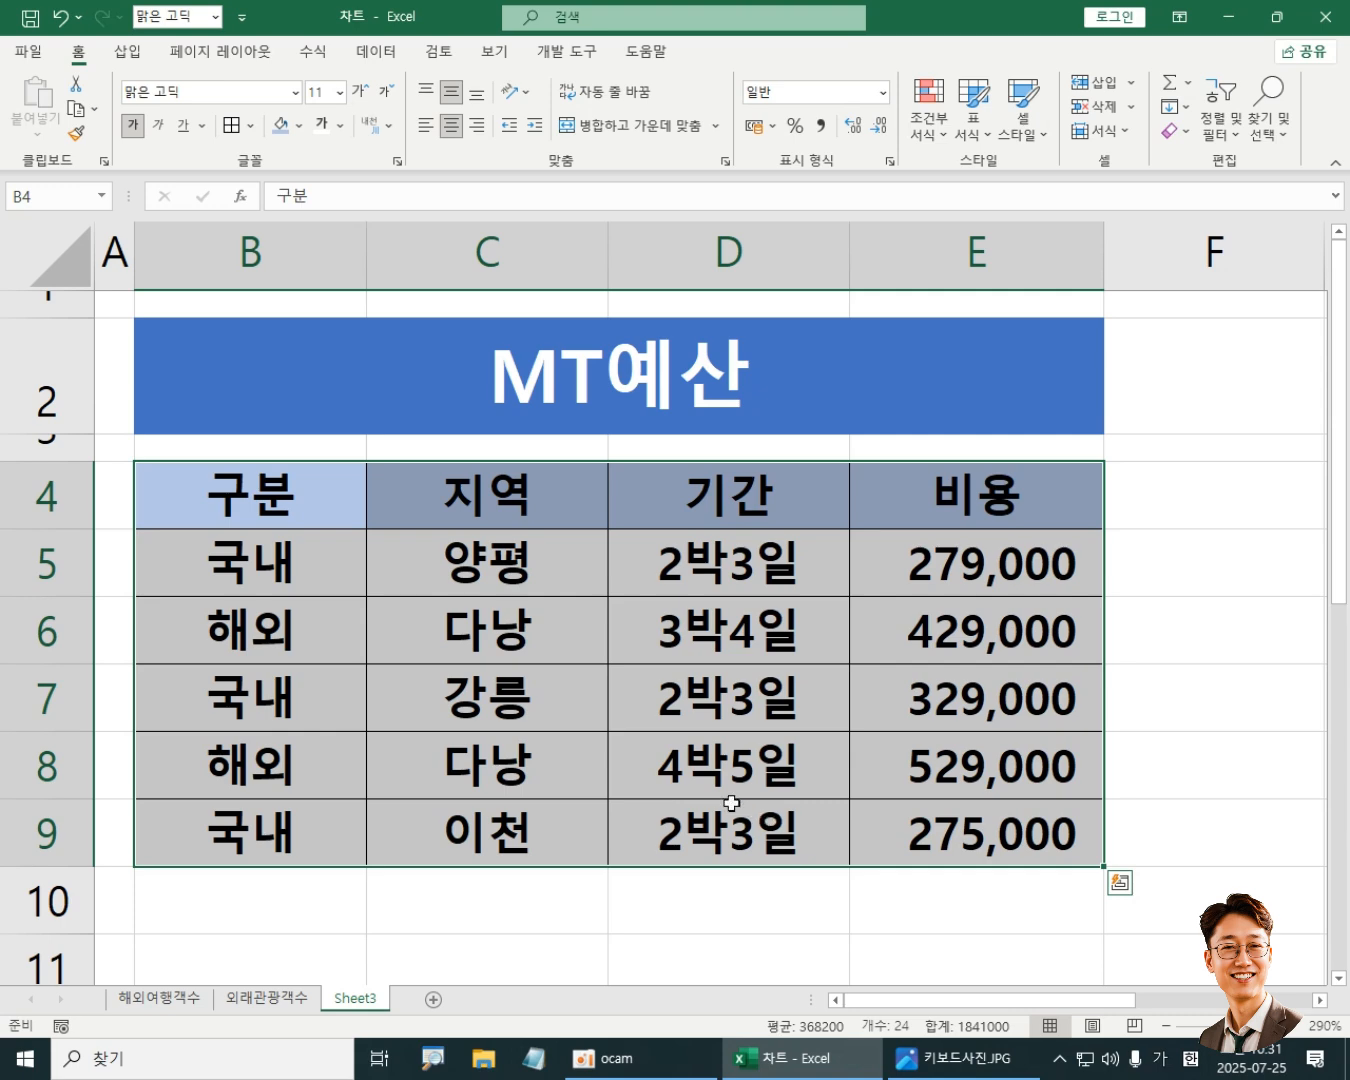
pyautogui.click(511, 701)
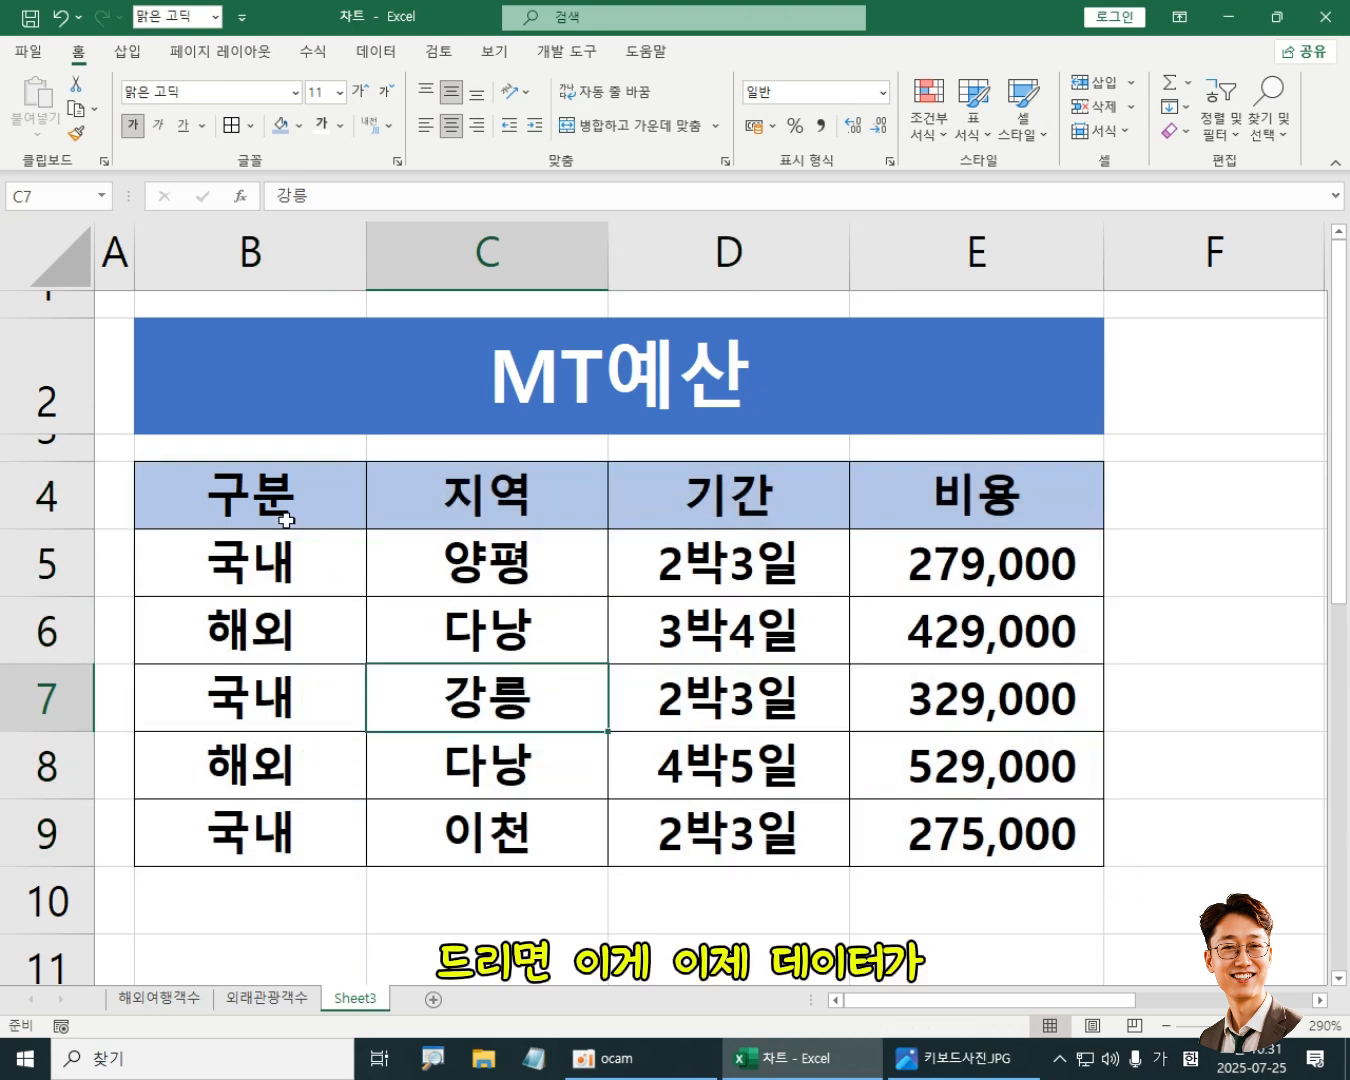
pyautogui.moveTo(250, 491); pyautogui.dragTo(936, 830)
pyautogui.moveTo(281, 516); pyautogui.dragTo(897, 813)
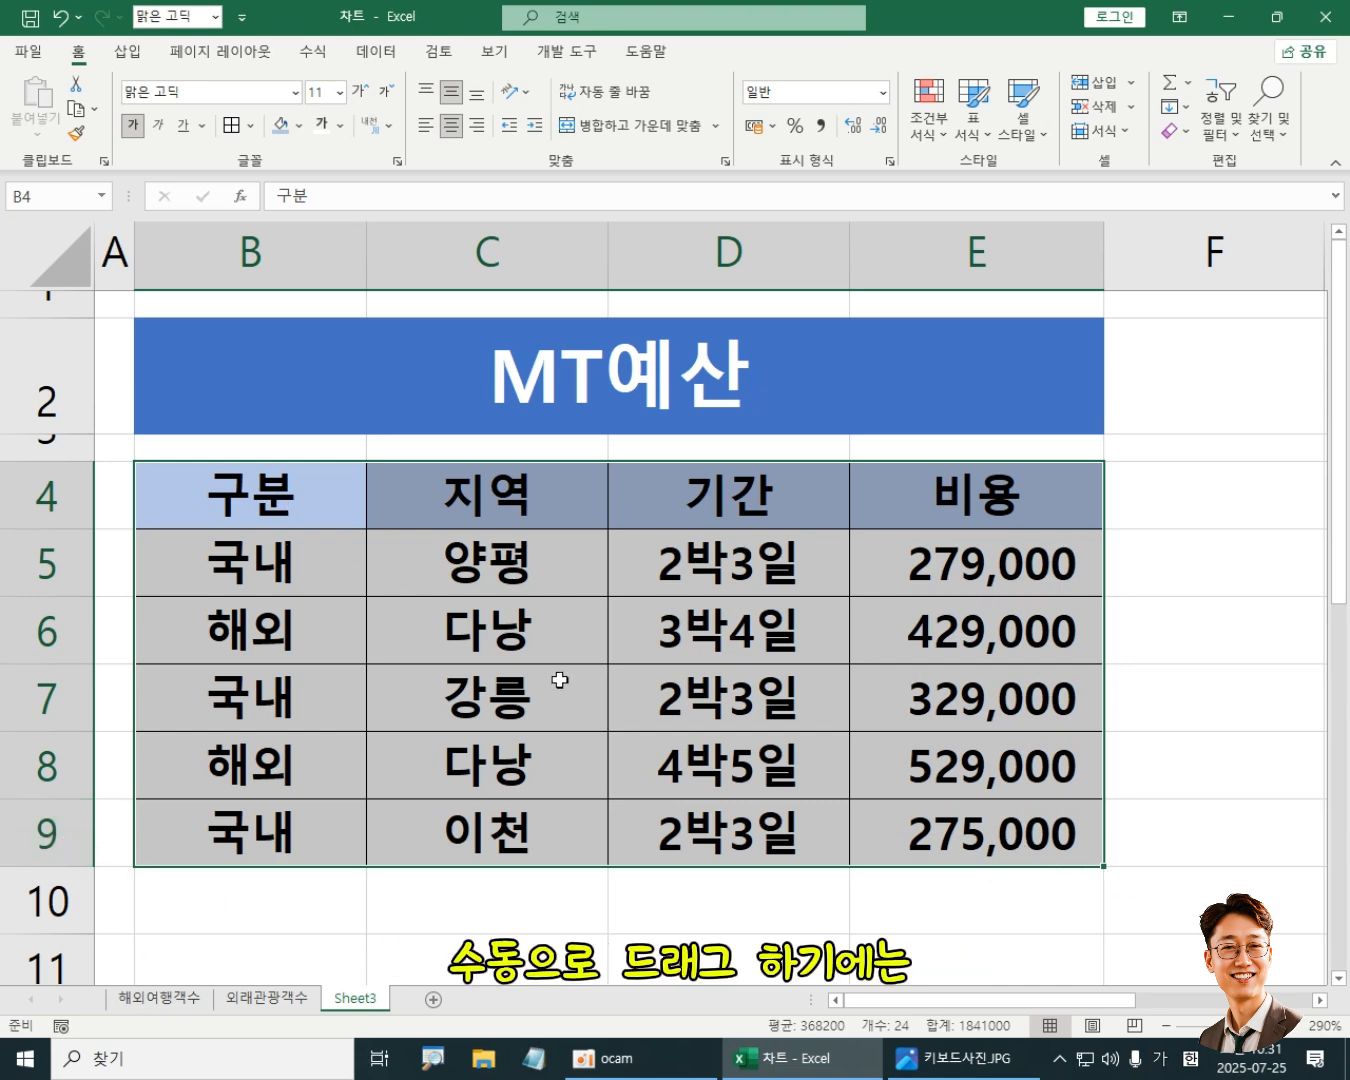
pyautogui.click(428, 563)
pyautogui.click(418, 647)
pyautogui.click(351, 648)
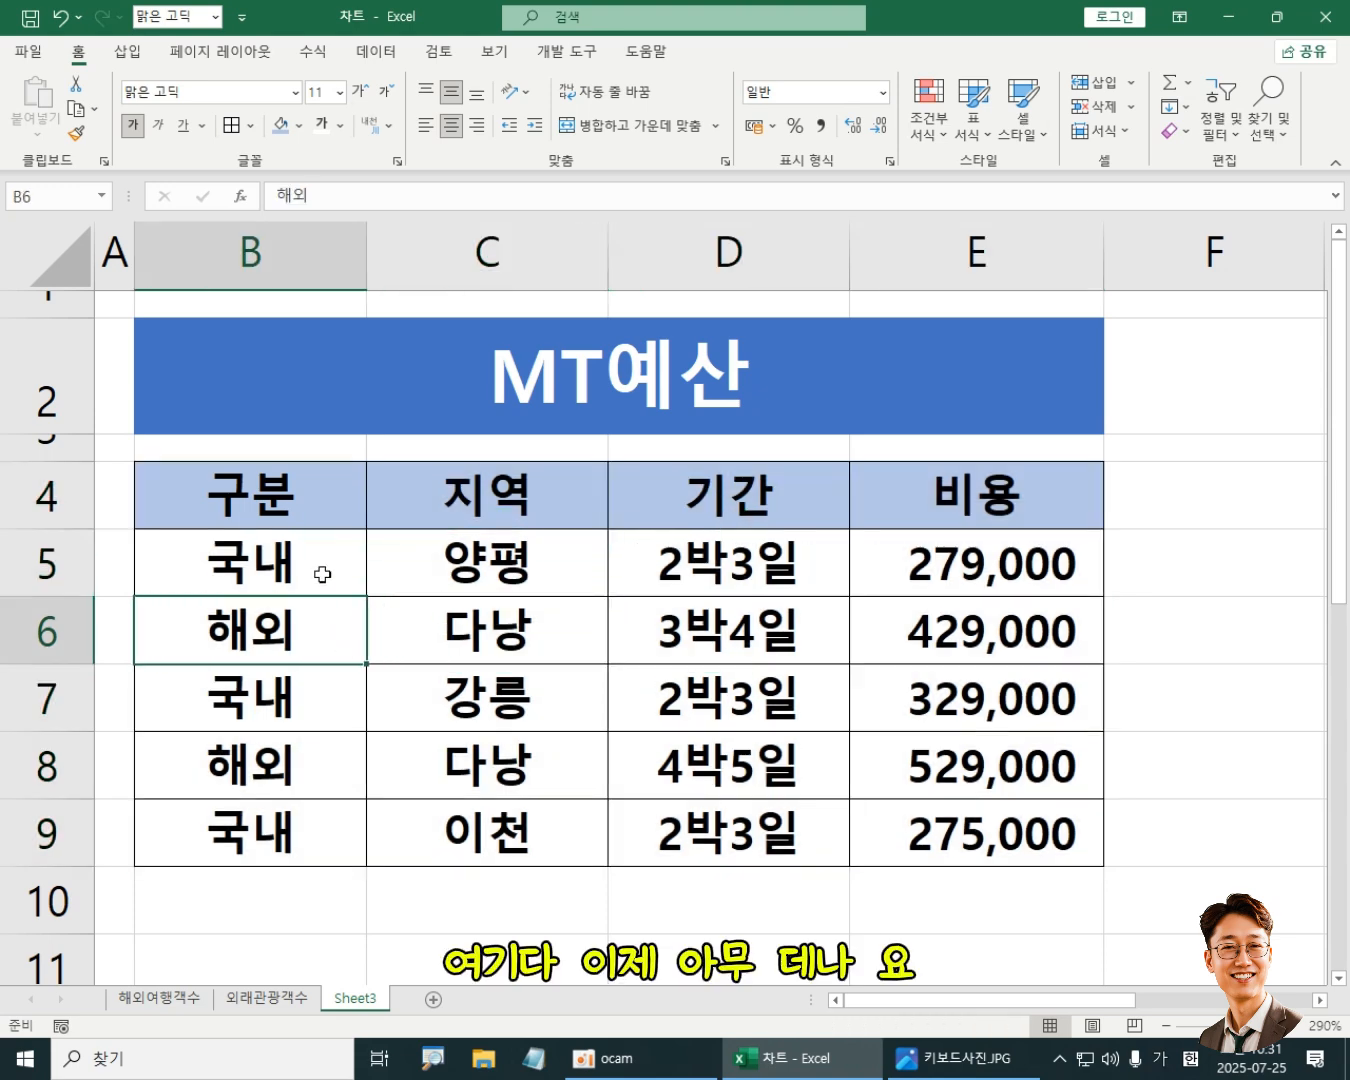
pyautogui.click(318, 514)
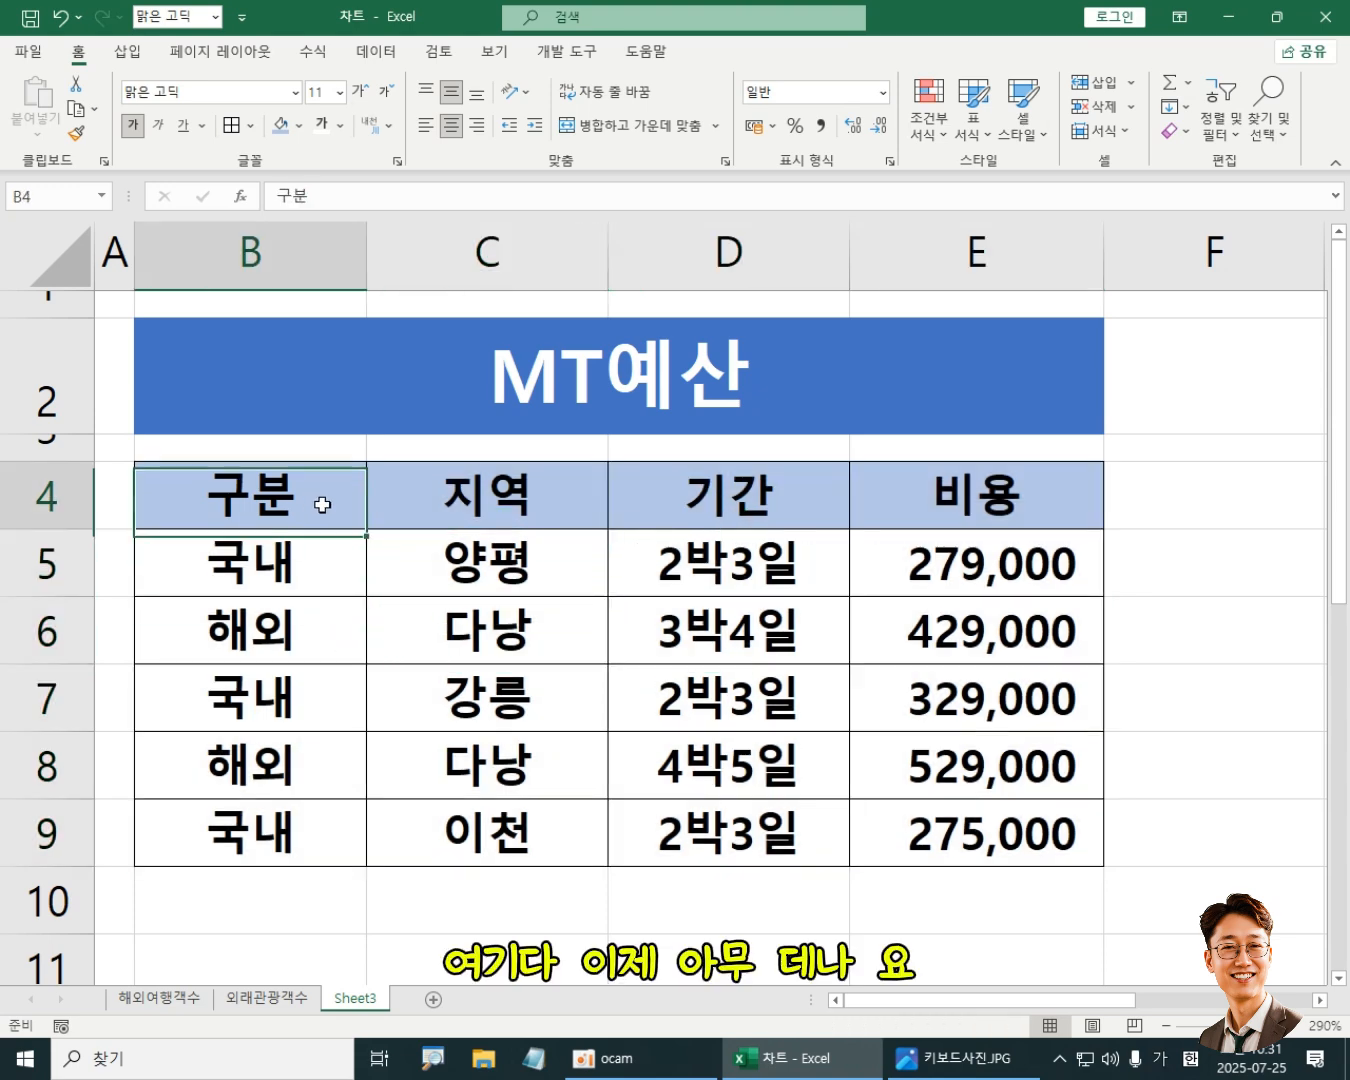
pyautogui.click(475, 647)
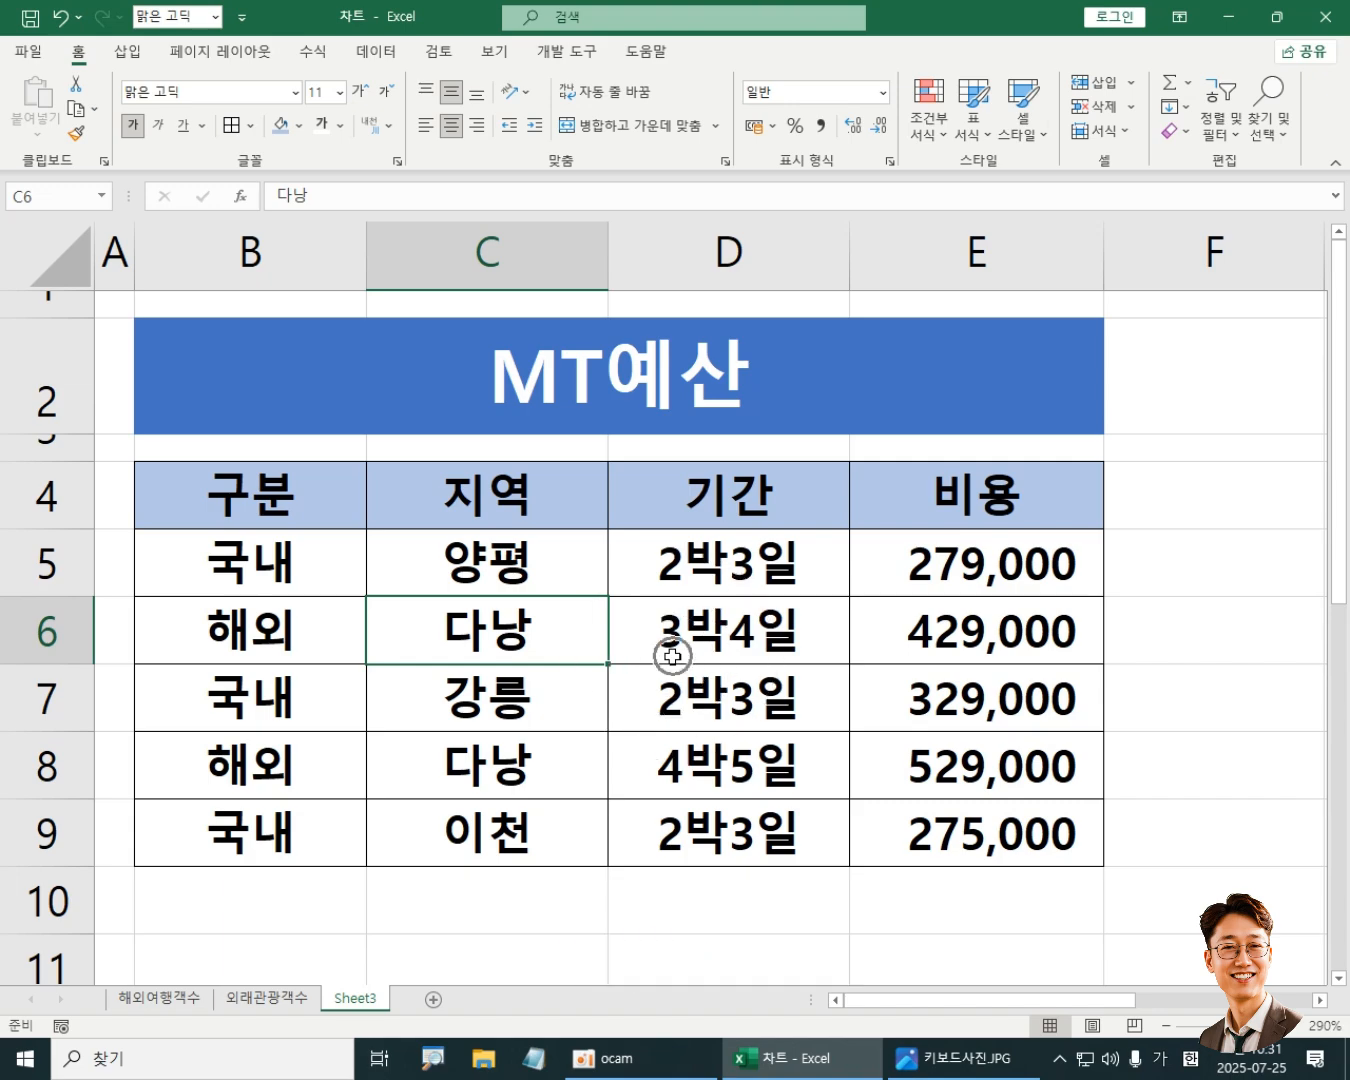
# Step: Look at the keyboard photo 키보드사진.JPG in the photo viewer, and minimize it to return to Excel
pyautogui.click(968, 1058)
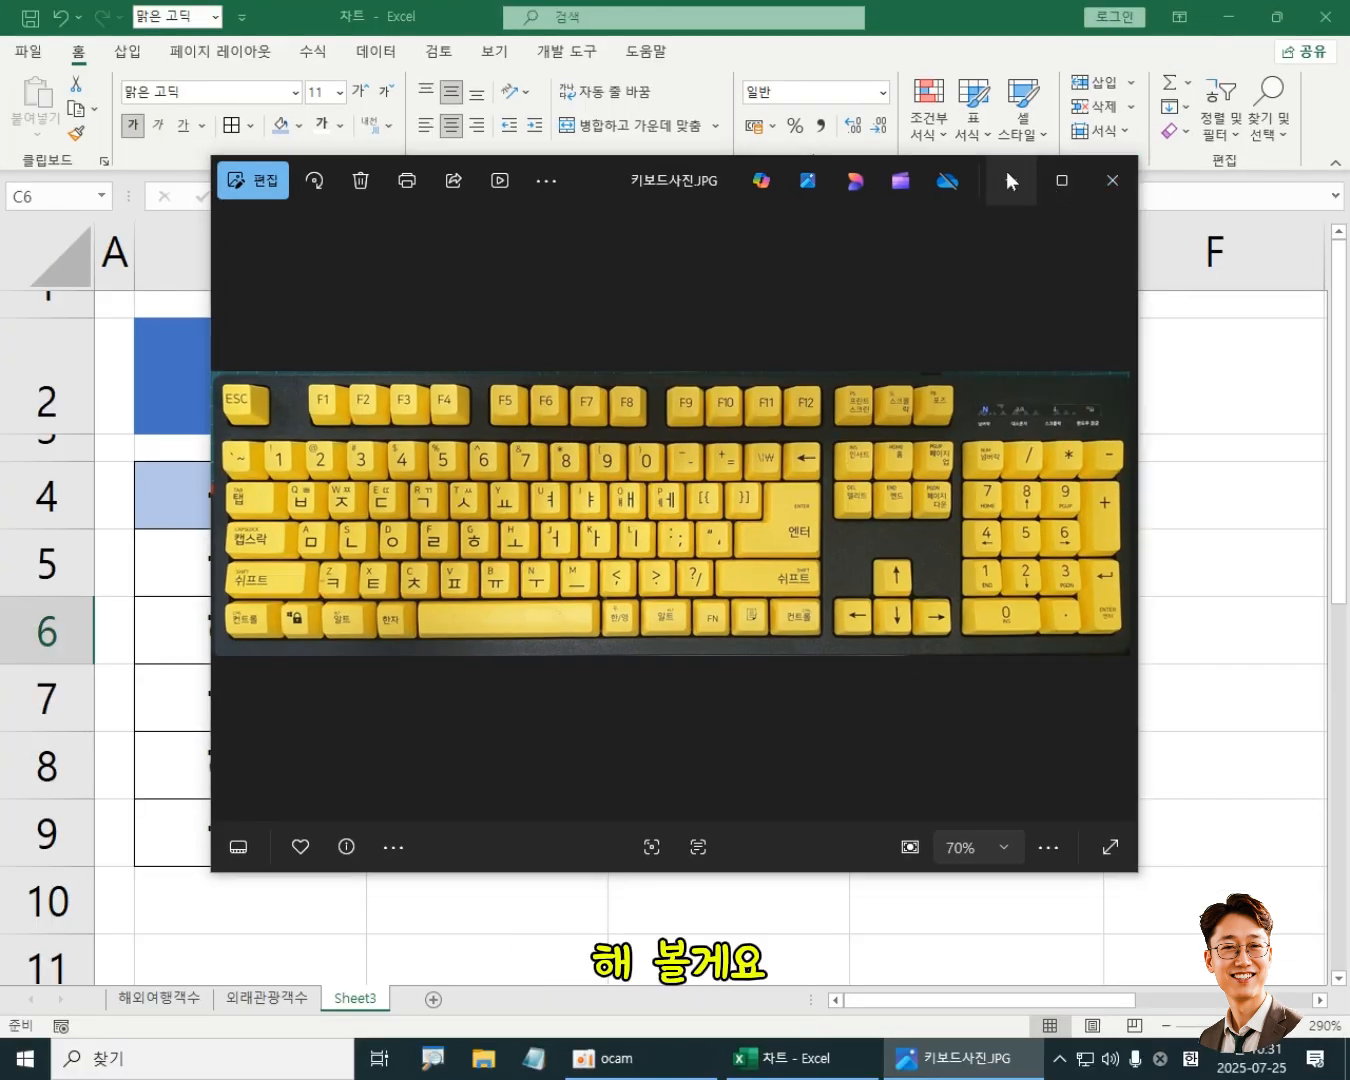
pyautogui.click(1006, 171)
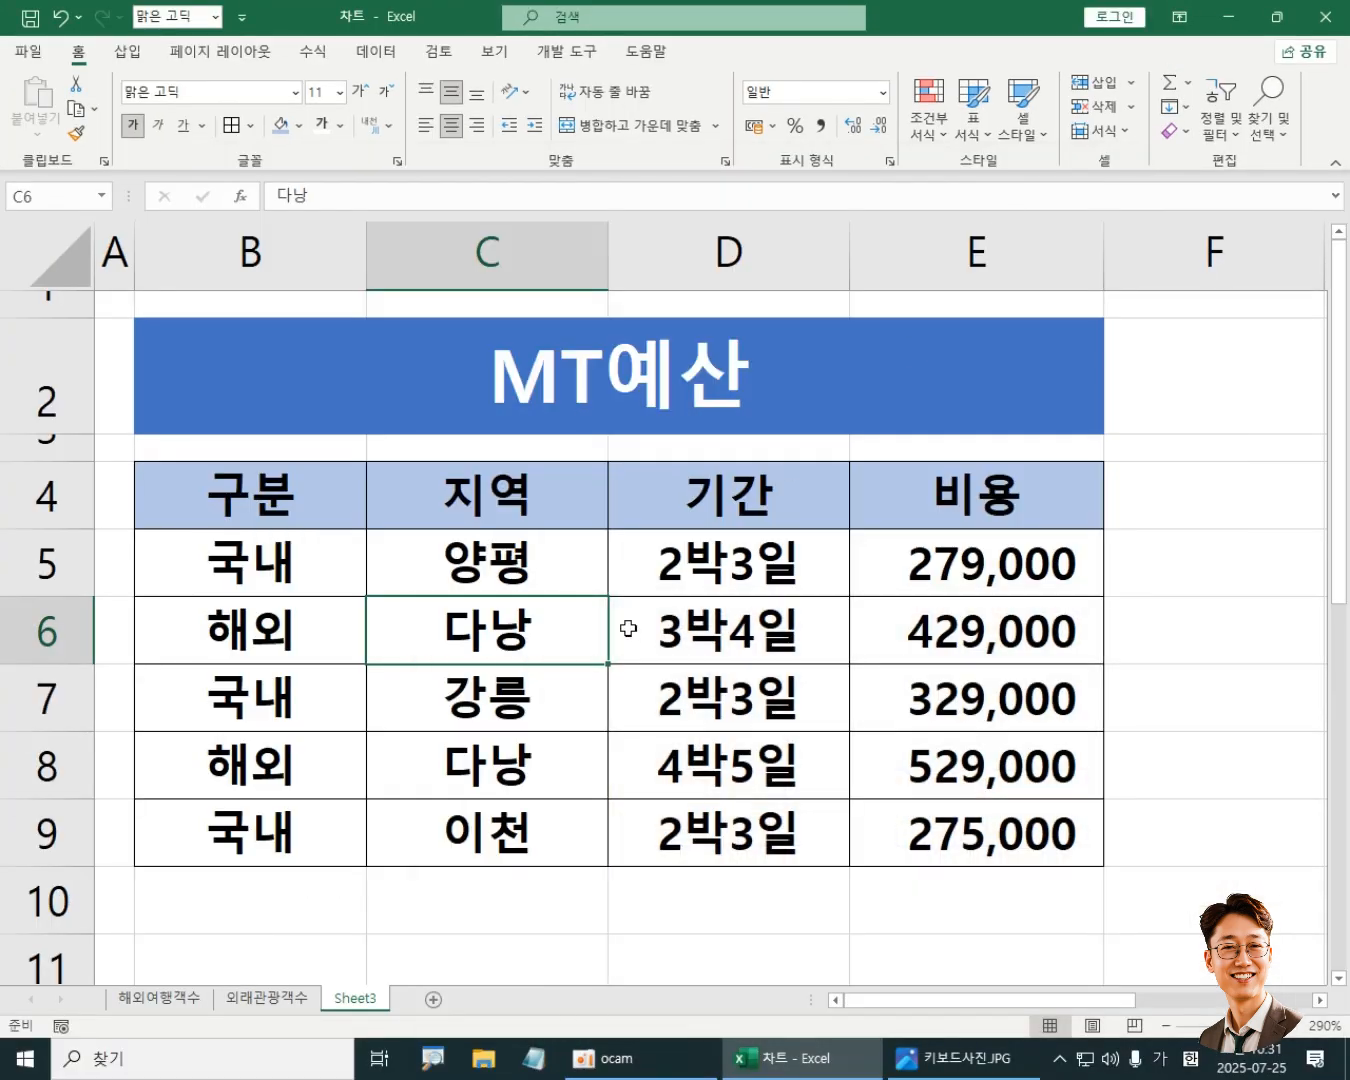
# Step: Select the entire contiguous data table around cell D5 at once, from the 구분 header through the last 비용 value
pyautogui.click(513, 568)
pyautogui.click(660, 567)
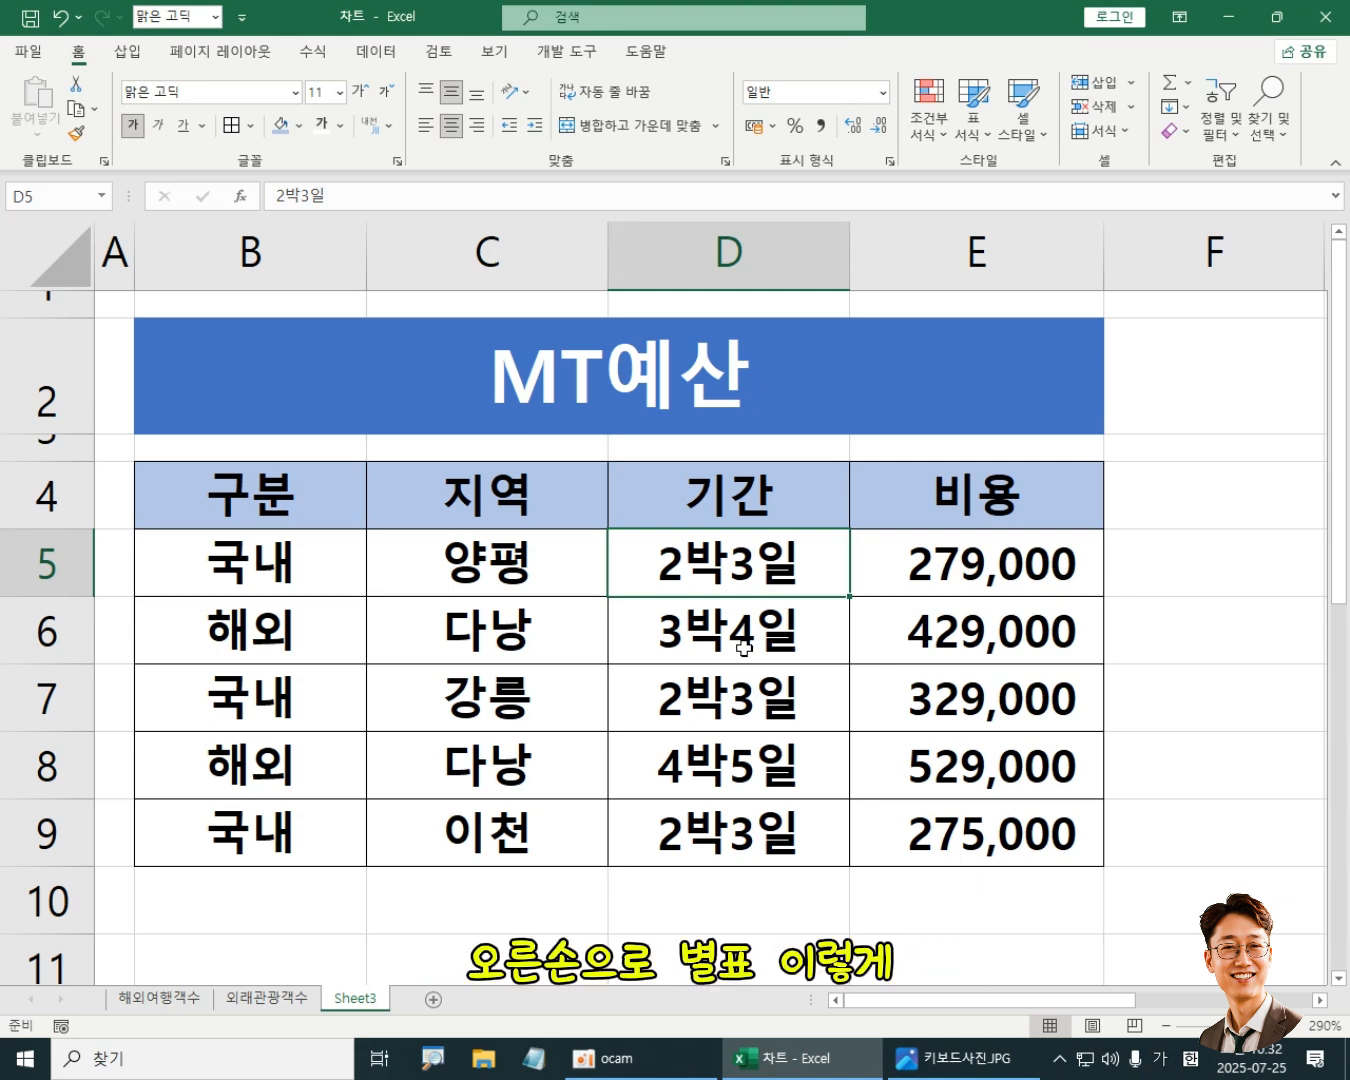
pyautogui.press('ctrl+KP_Multiply')
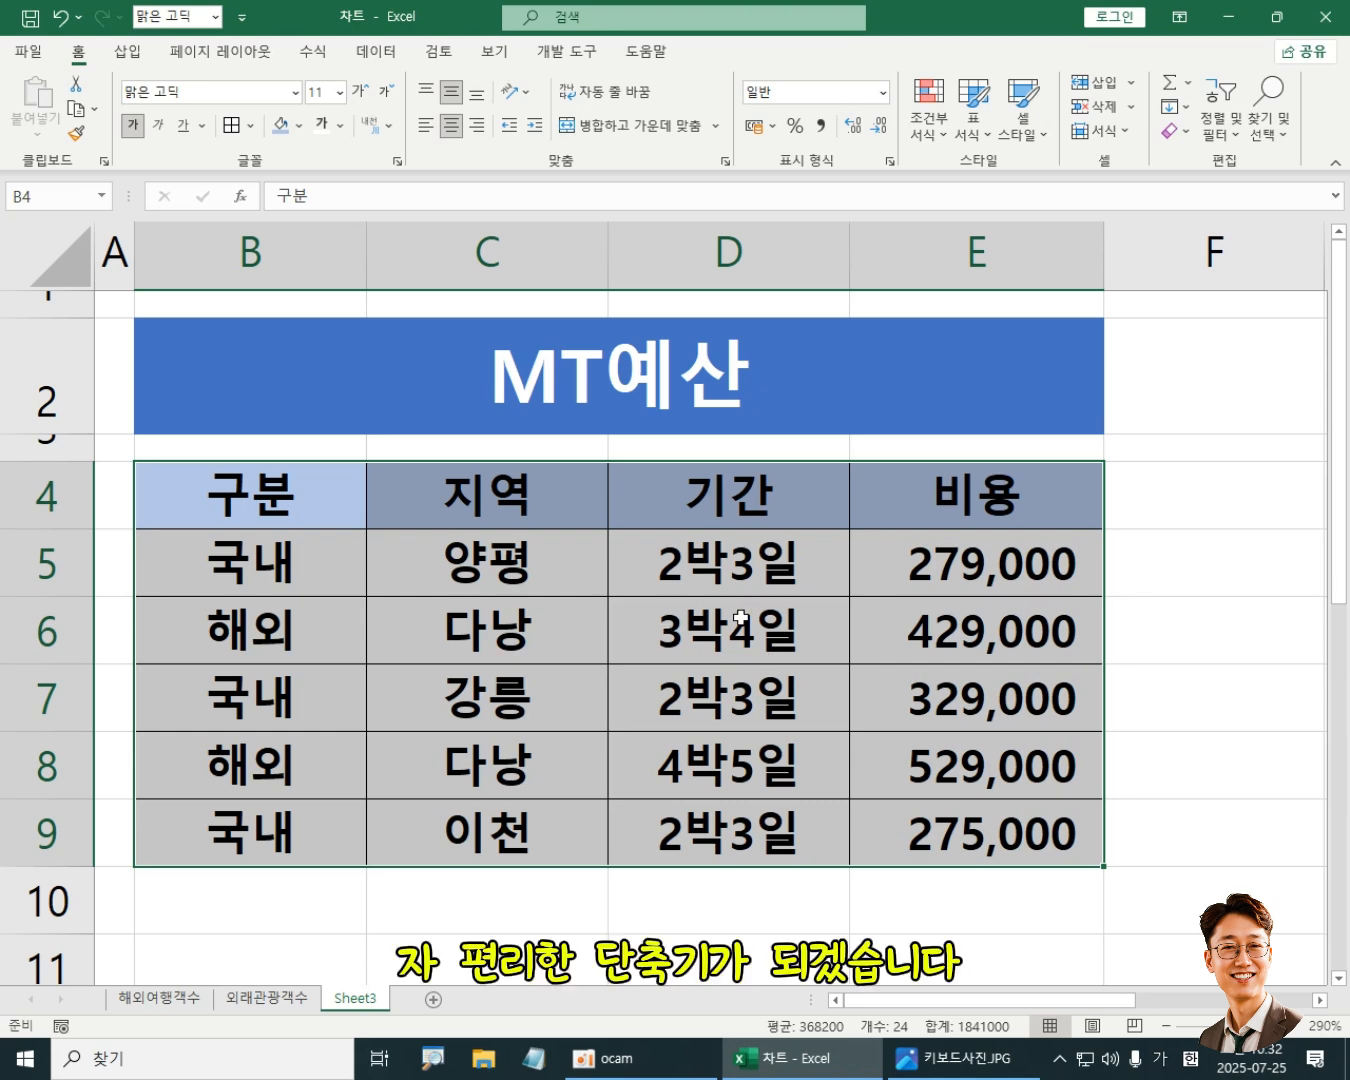
# Step: Write the note "표 전체선택 : 컨트롤 *" in a new Notepad document and highlight the whole line
pyautogui.click(532, 1057)
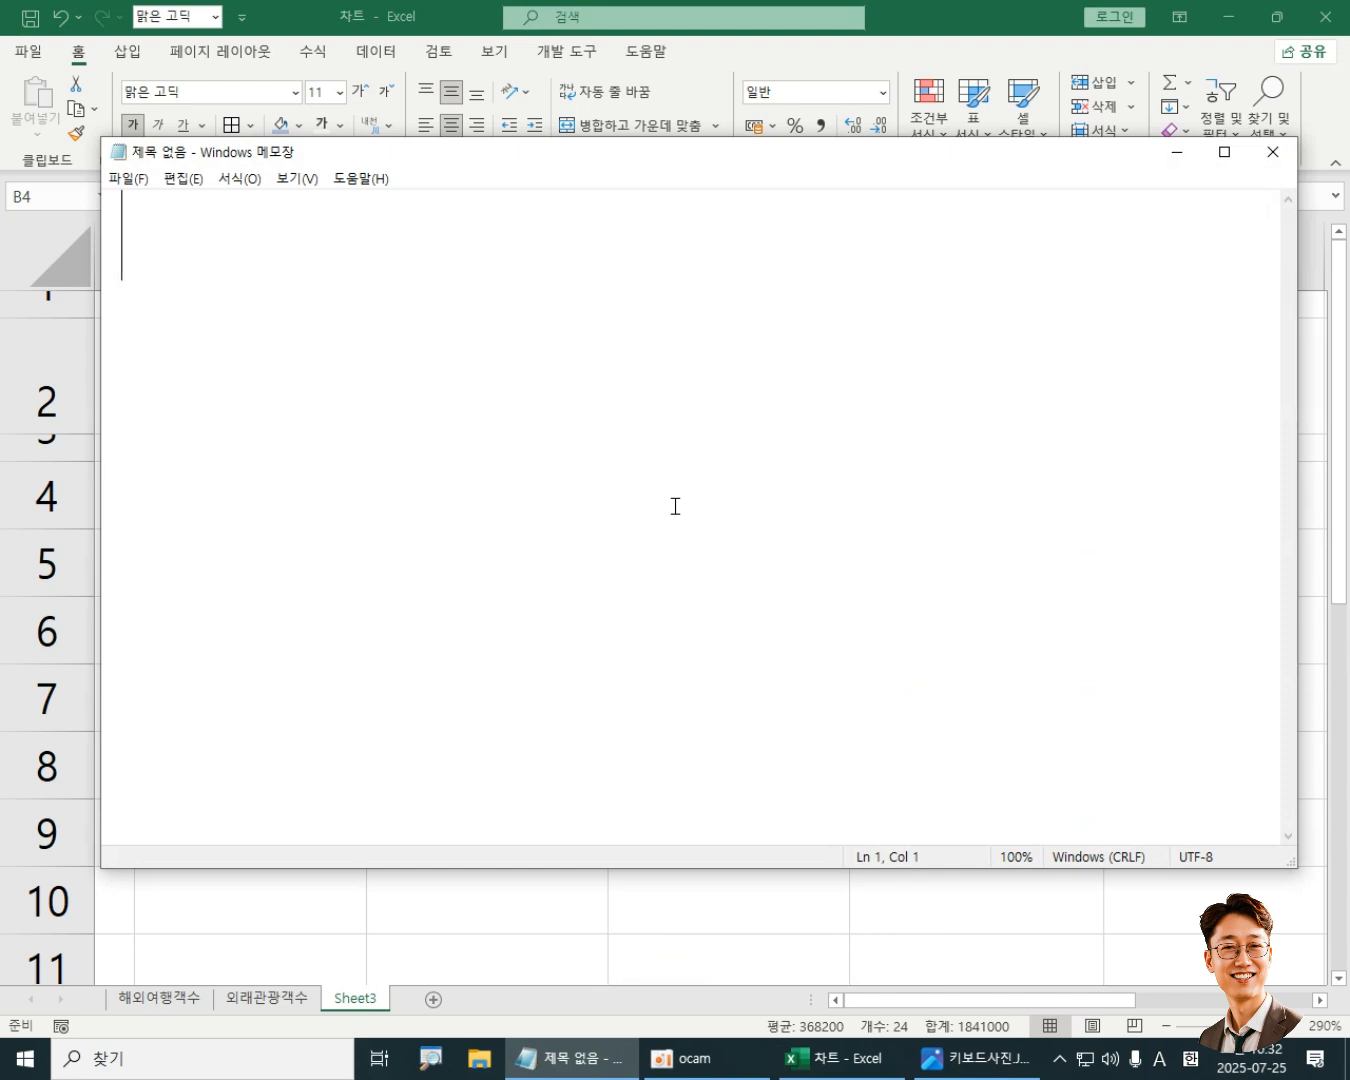
pyautogui.write('VY')
pyautogui.press('BackSpace')
pyautogui.press('BackSpace')
pyautogui.press('Hangul')
pyautogui.write('표')
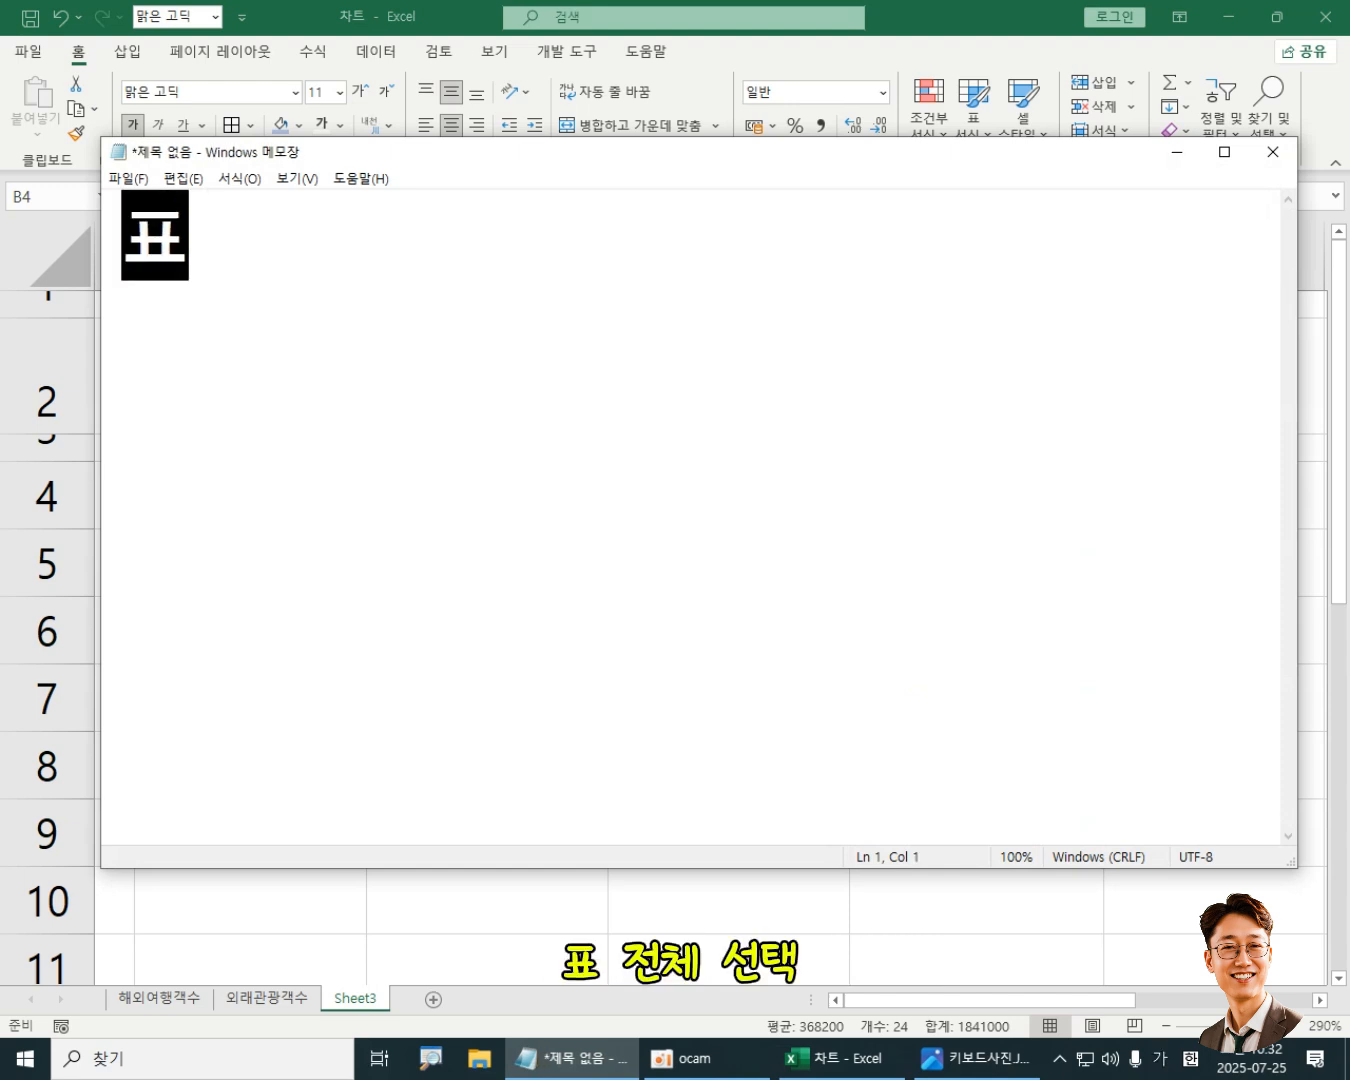
pyautogui.write(' 전체선택')
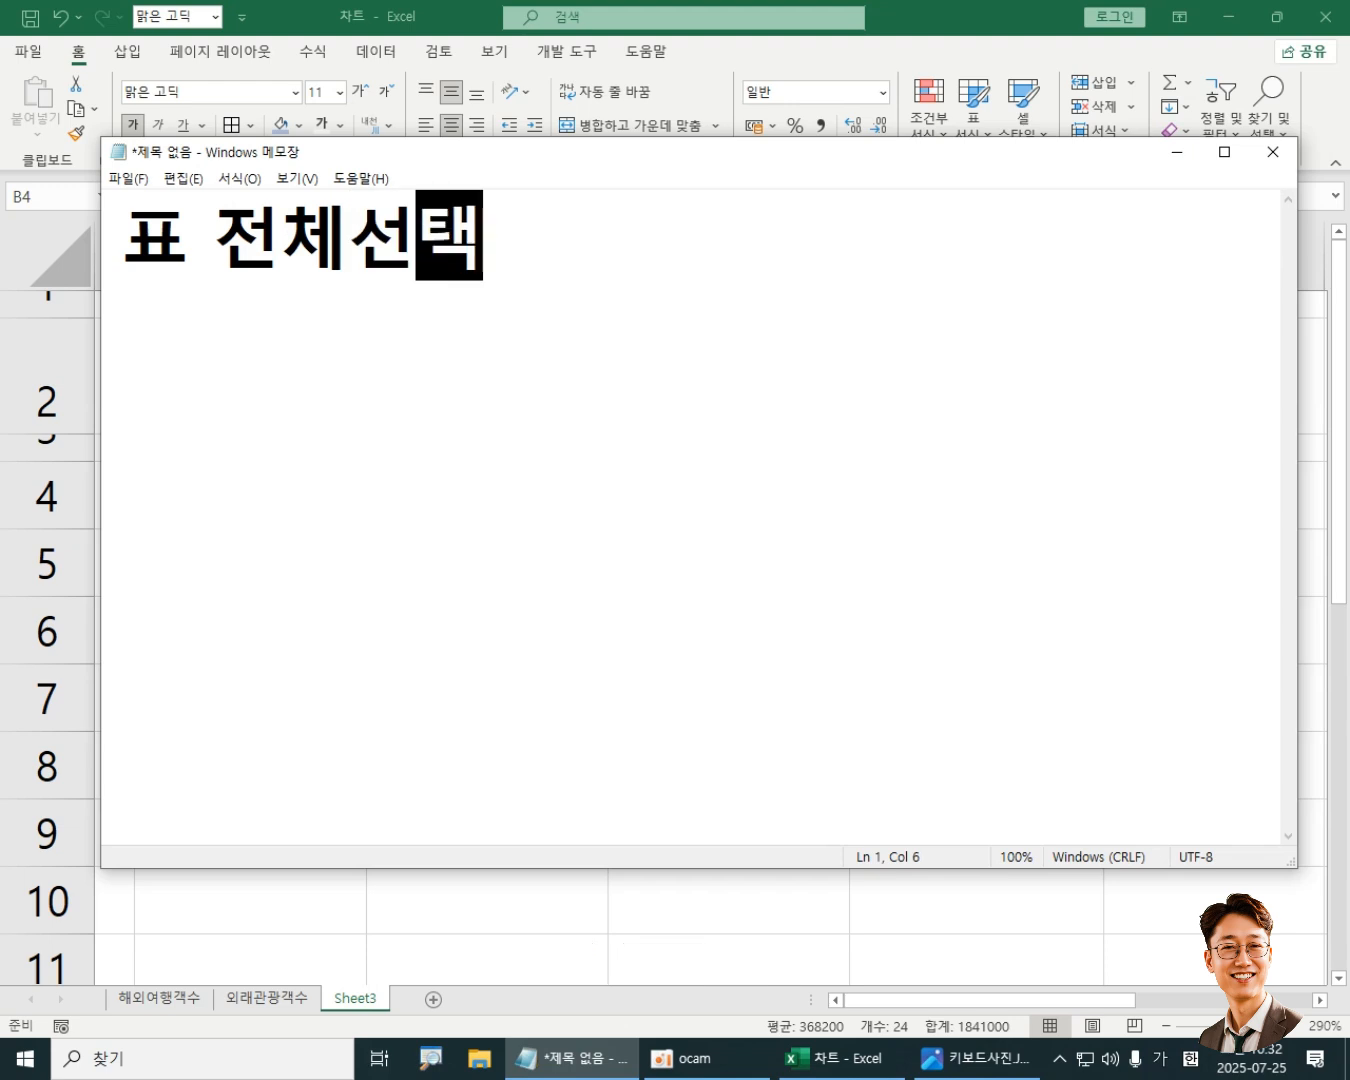
pyautogui.write(' : 컨')
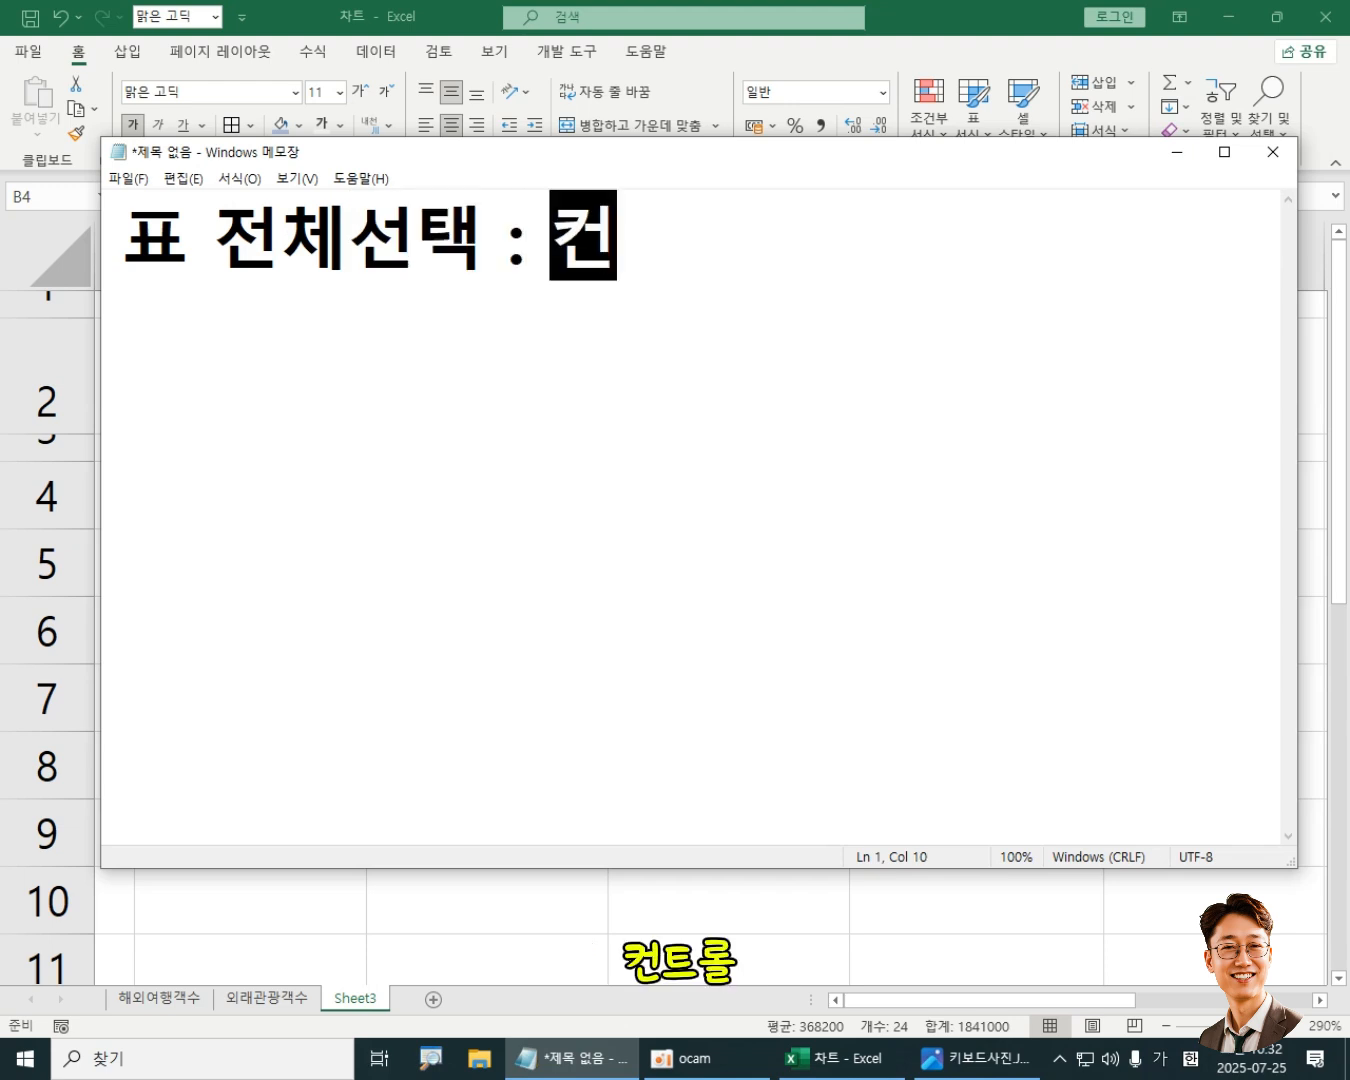
pyautogui.write('트롤 *')
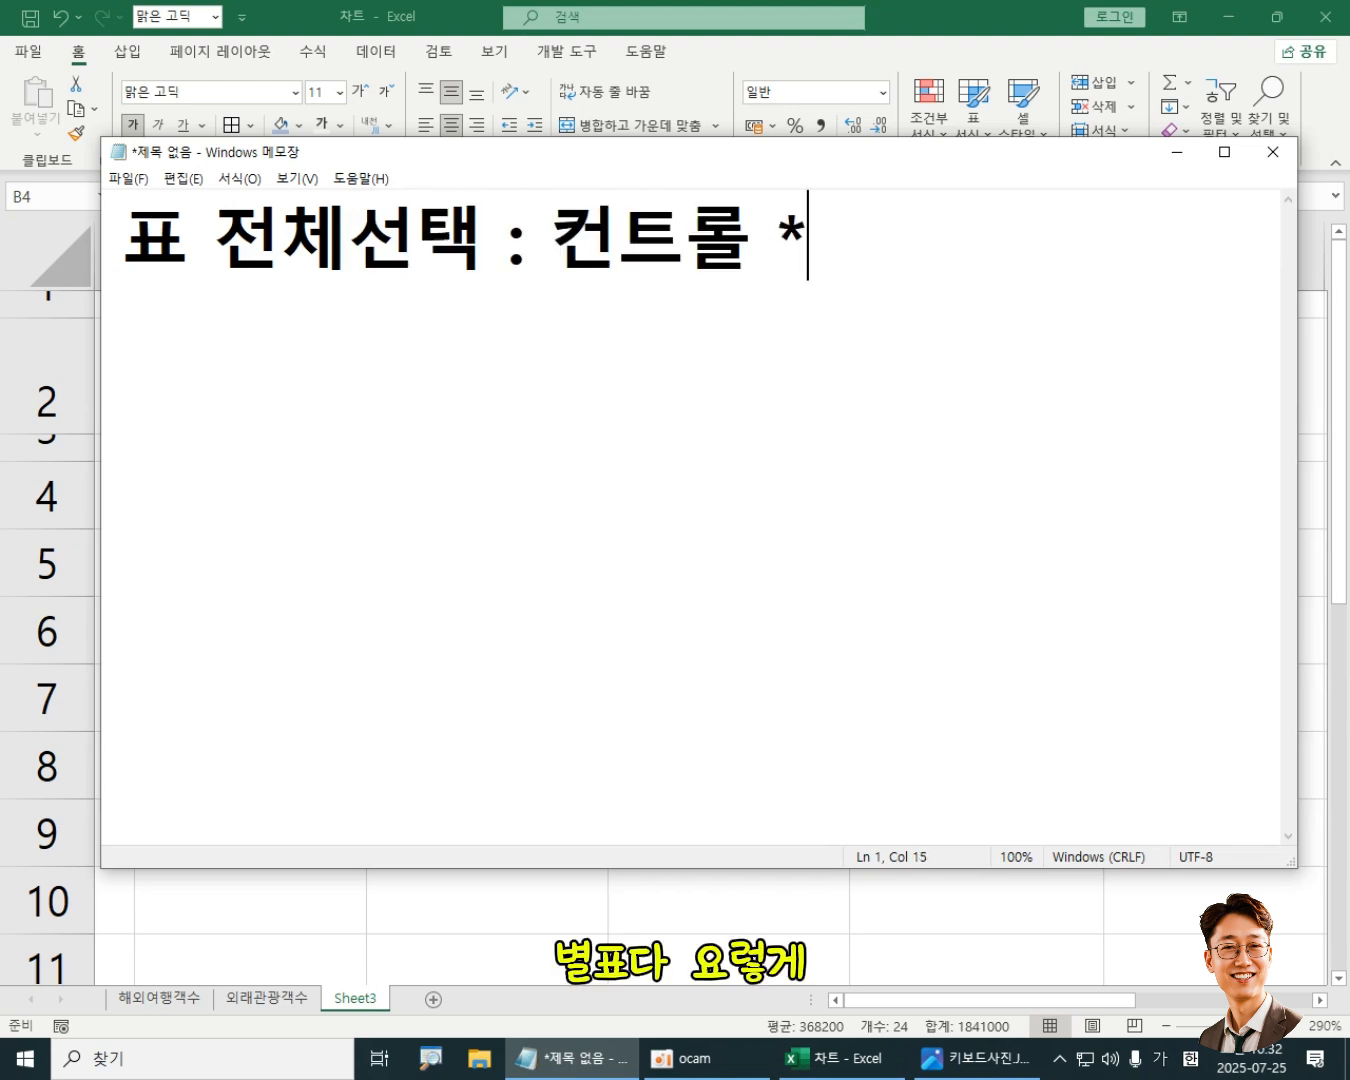
pyautogui.moveTo(125, 241); pyautogui.dragTo(995, 270)
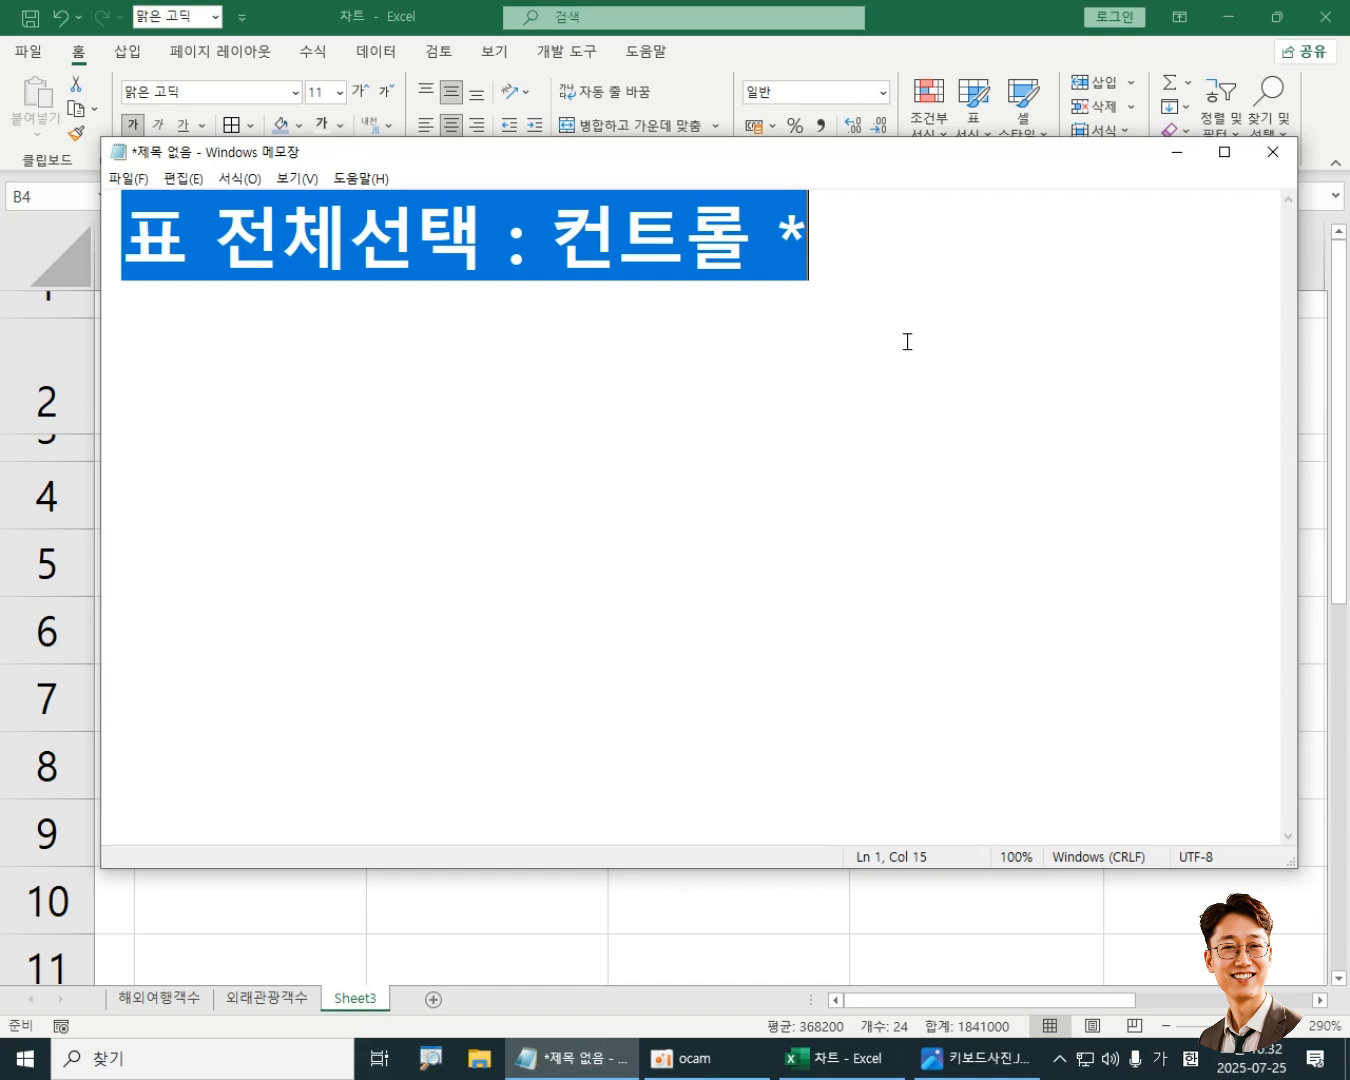
# Step: Switch back to Excel, open the Sort dialog for the selected table, and move it clear of the header row
pyautogui.hotkey('alt', 'Tab')
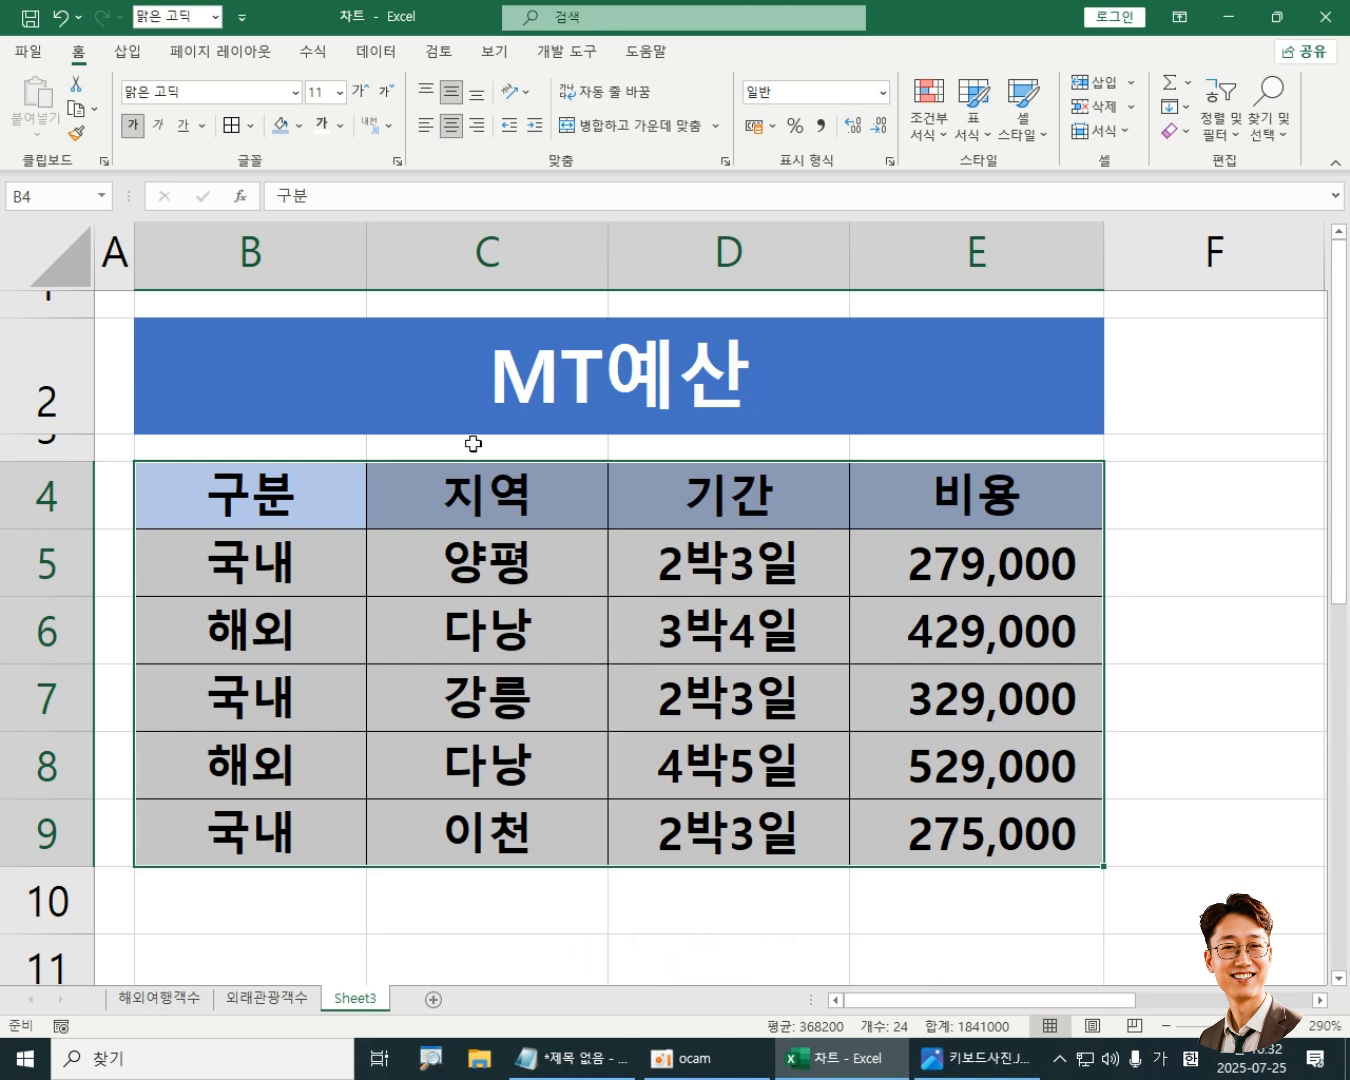
pyautogui.click(378, 55)
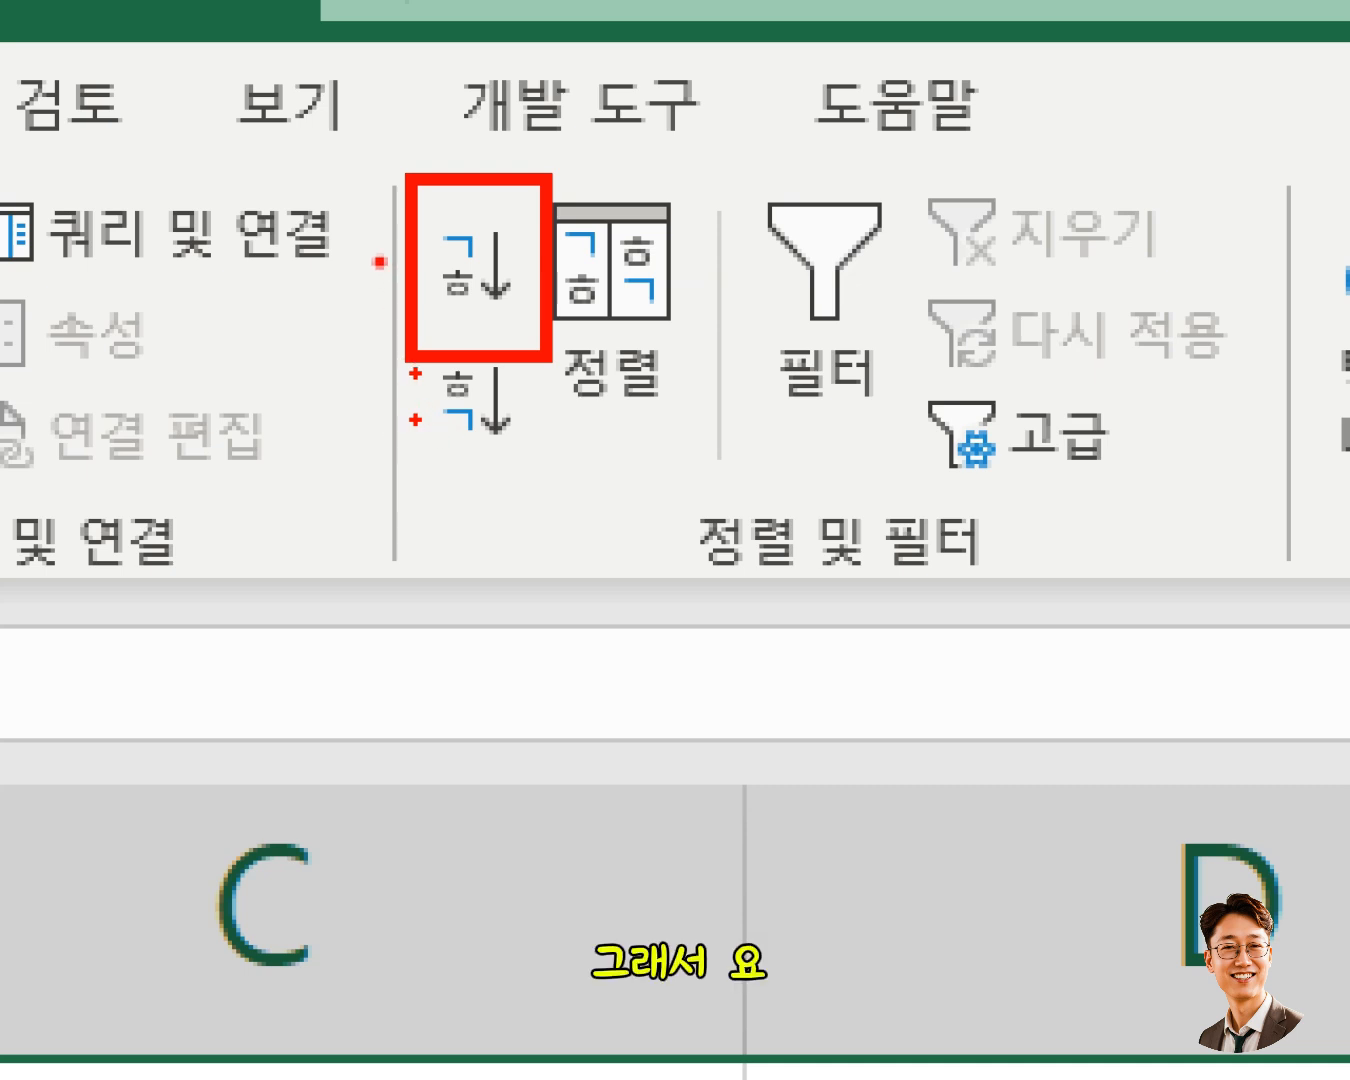
pyautogui.moveTo(381, 260)
pyautogui.mouseDown()
pyautogui.moveTo(318, 330)
pyautogui.moveTo(402, 402)
pyautogui.mouseUp()
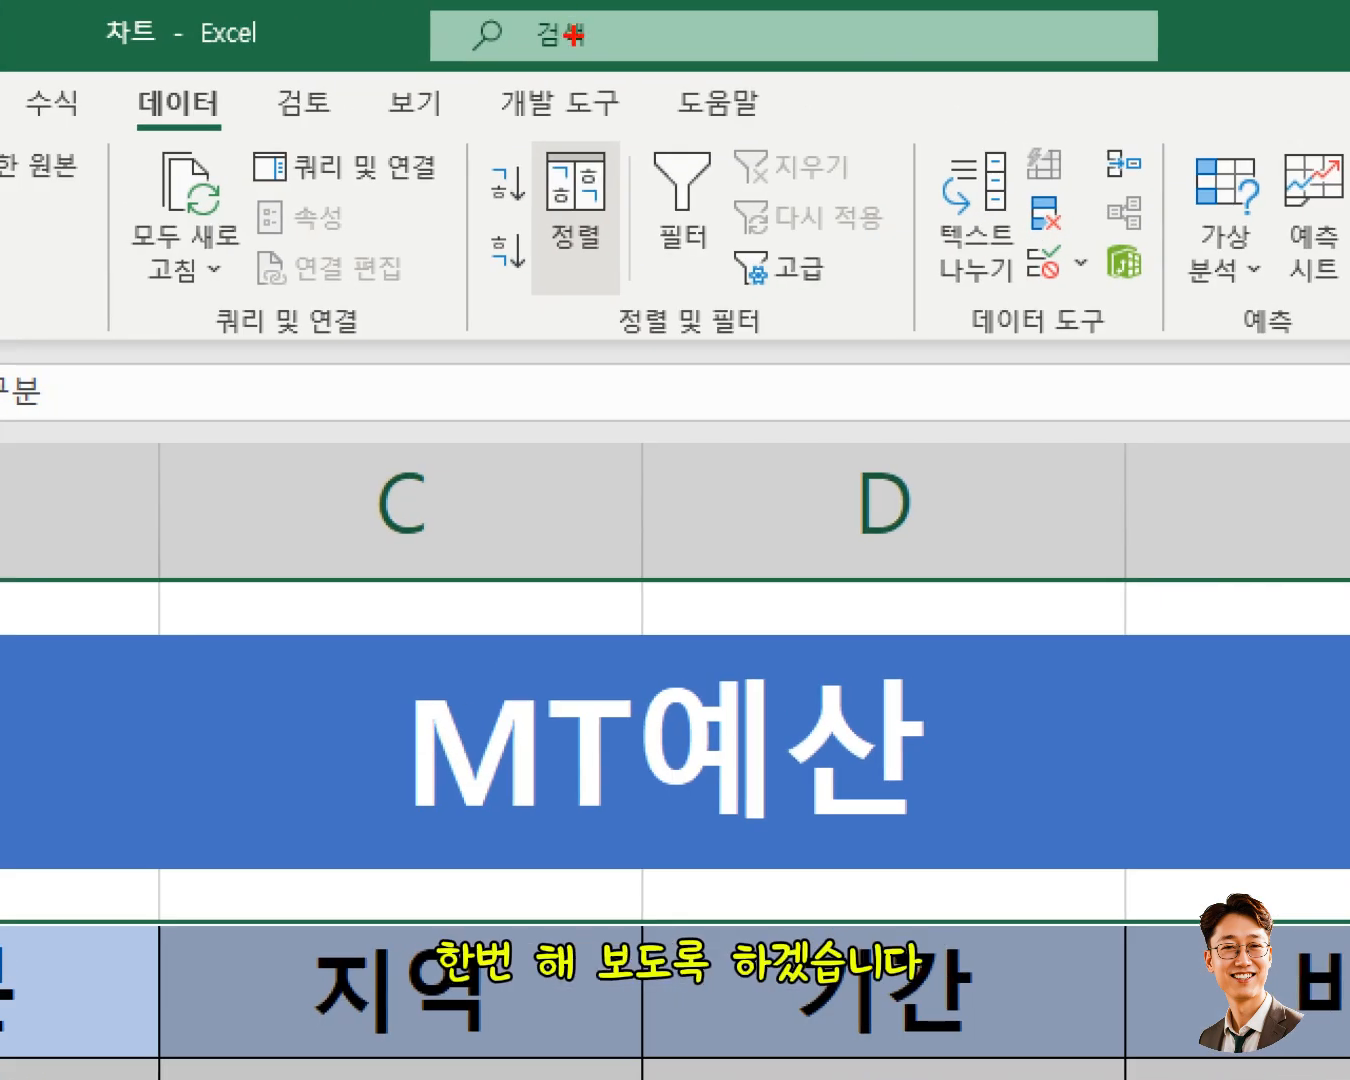
pyautogui.moveTo(549, 68); pyautogui.dragTo(555, 99)
pyautogui.moveTo(540, 198)
pyautogui.mouseDown()
pyautogui.moveTo(572, 265)
pyautogui.moveTo(633, 288)
pyautogui.mouseUp()
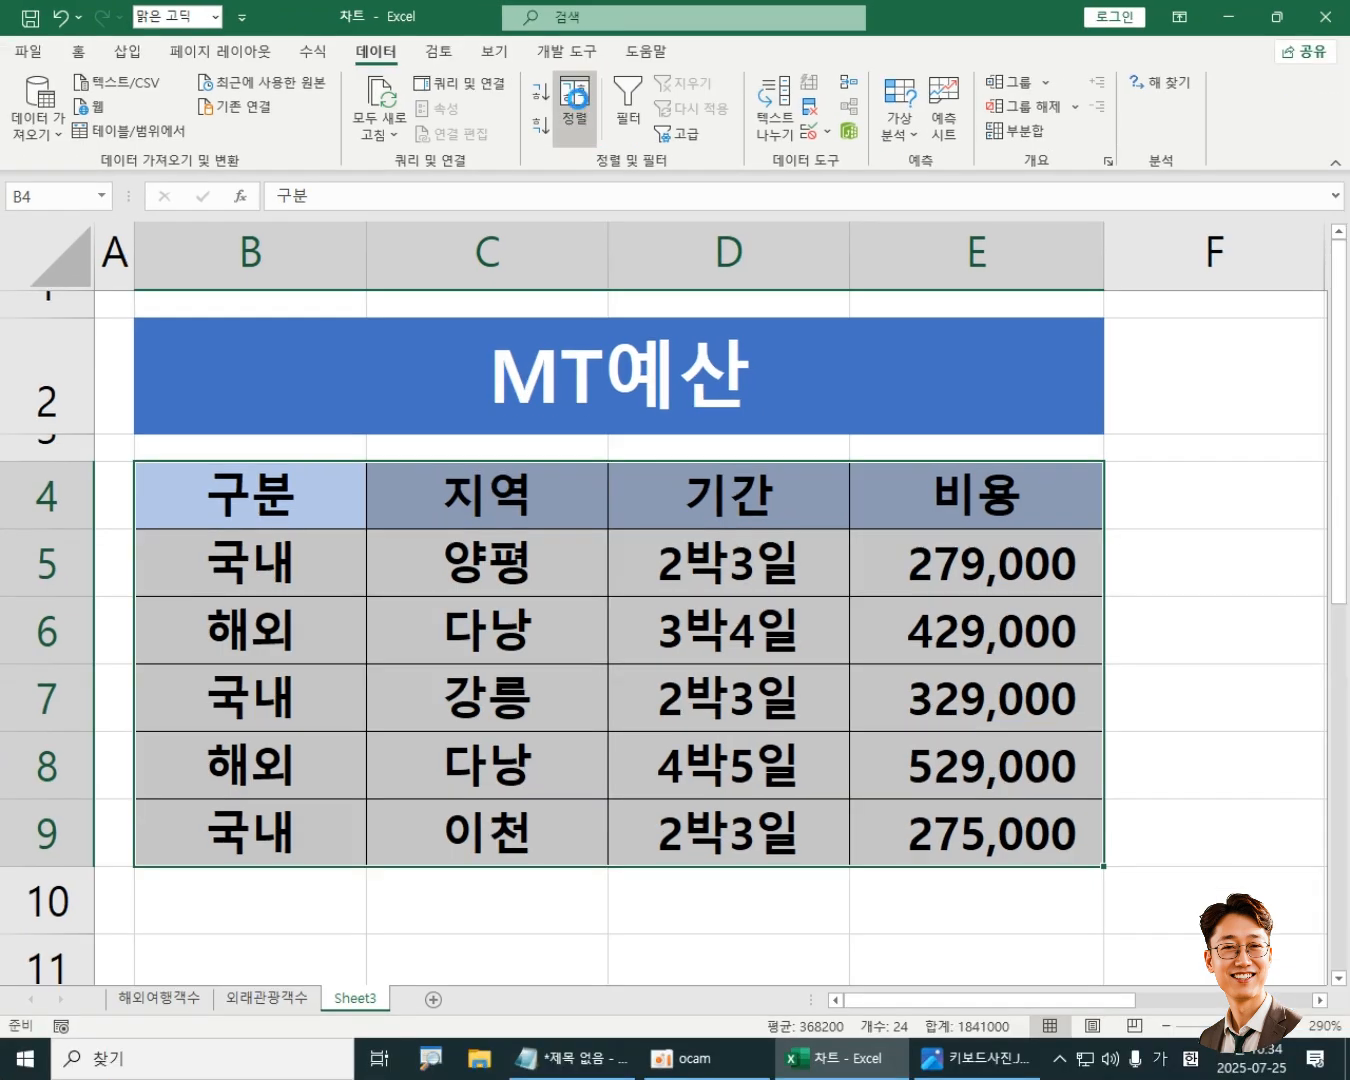
pyautogui.click(581, 224)
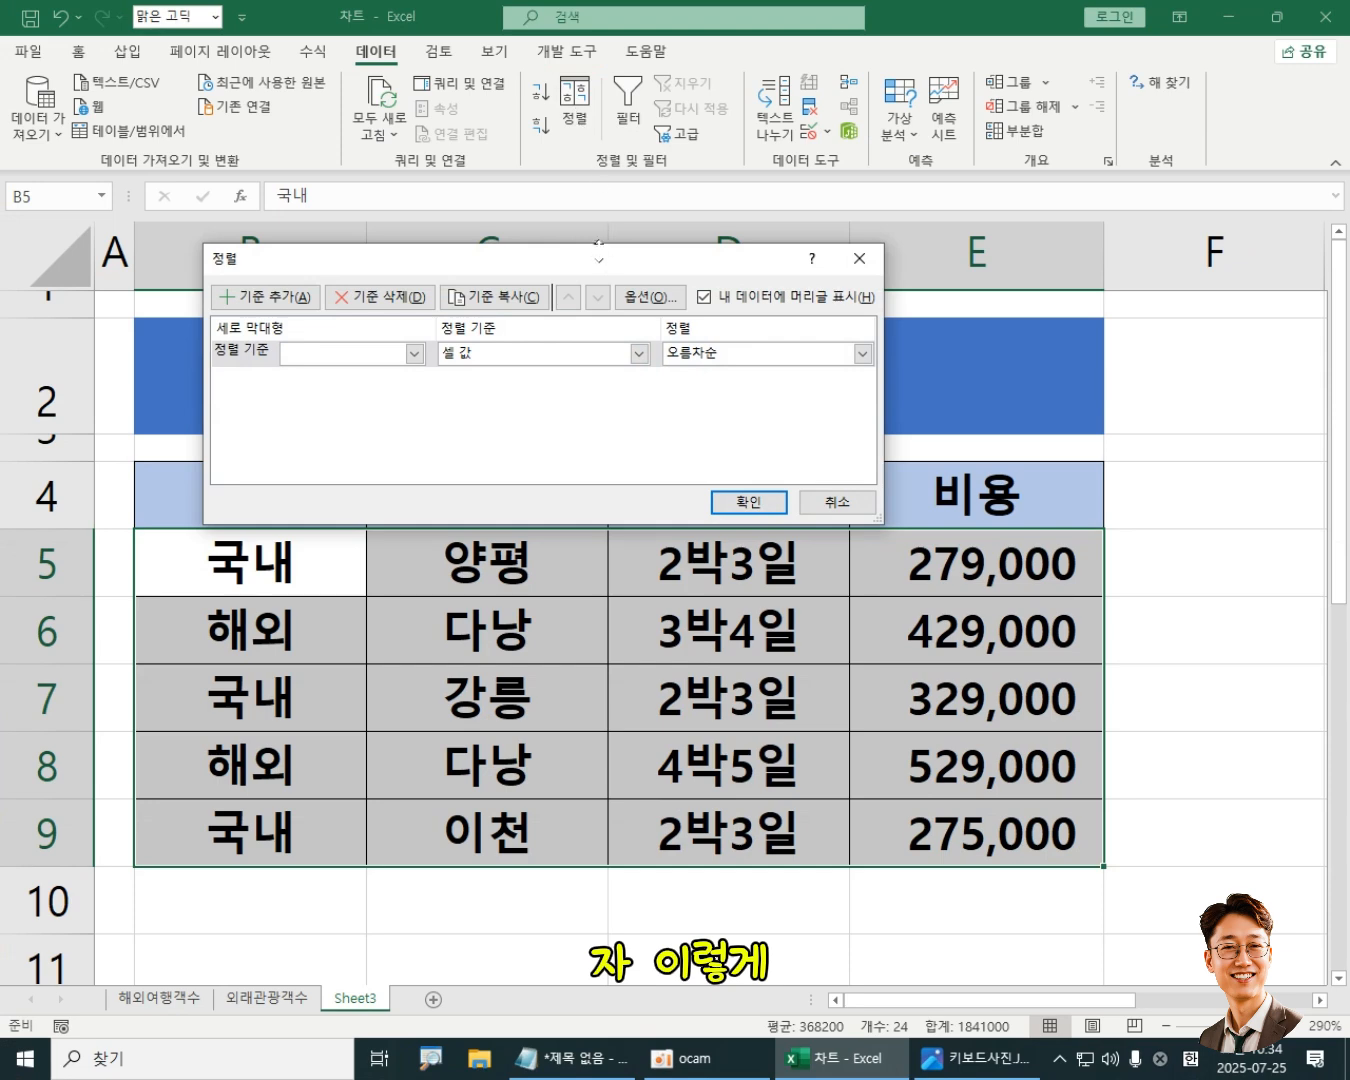
pyautogui.moveTo(598, 242); pyautogui.dragTo(665, 190)
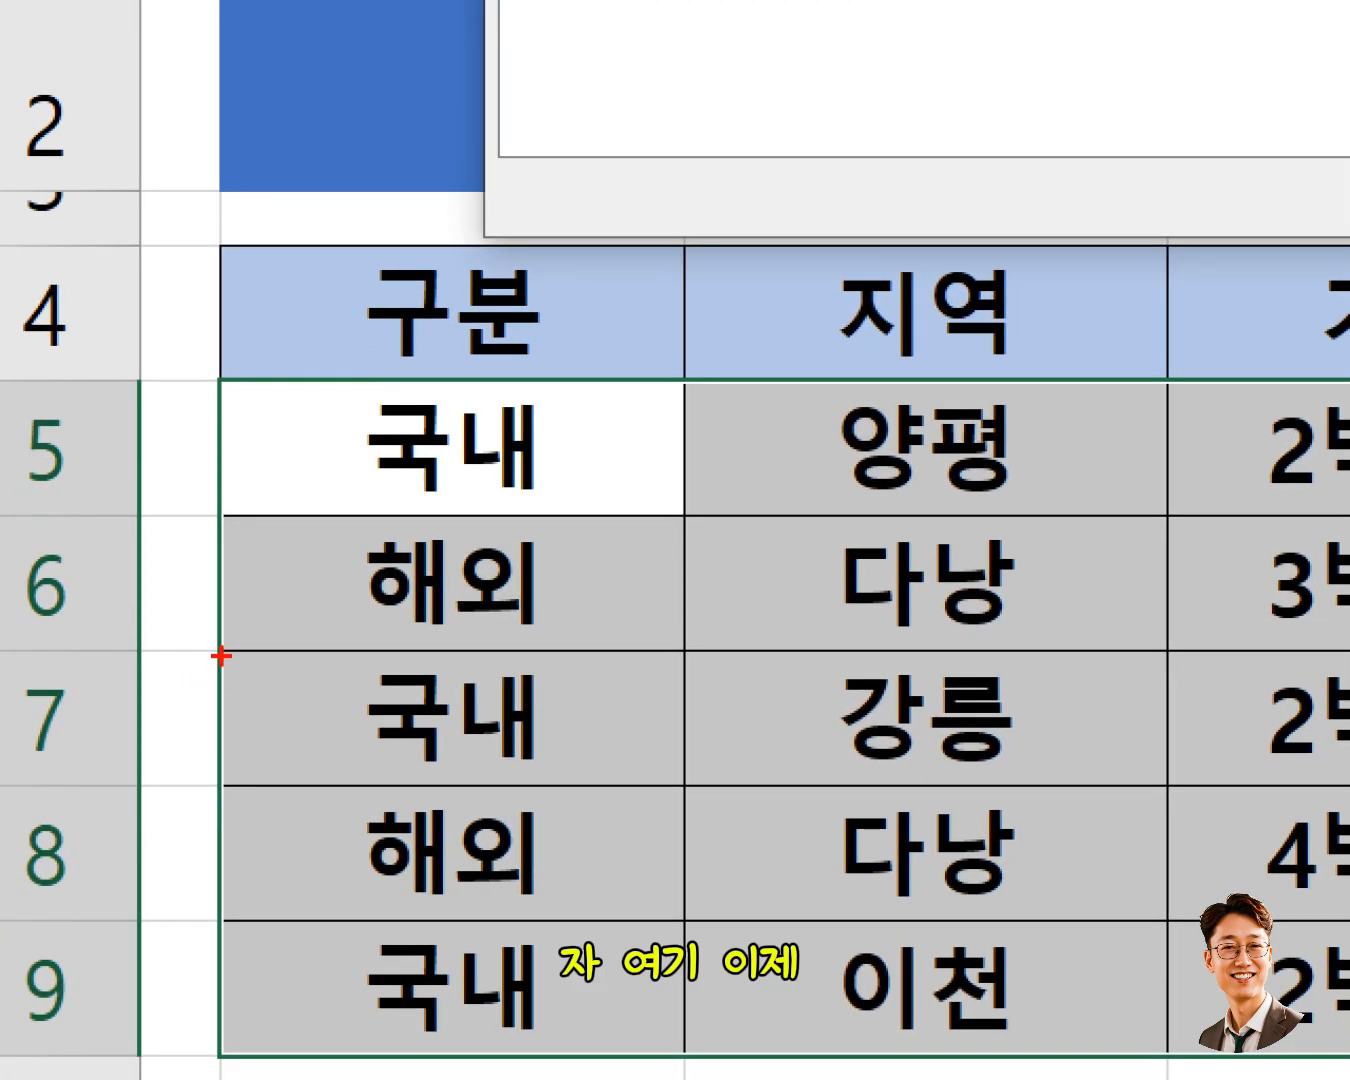
# Step: Choose 구분 as the column to sort by
pyautogui.moveTo(356, 264)
pyautogui.mouseDown()
pyautogui.moveTo(437, 338)
pyautogui.moveTo(572, 358)
pyautogui.mouseUp()
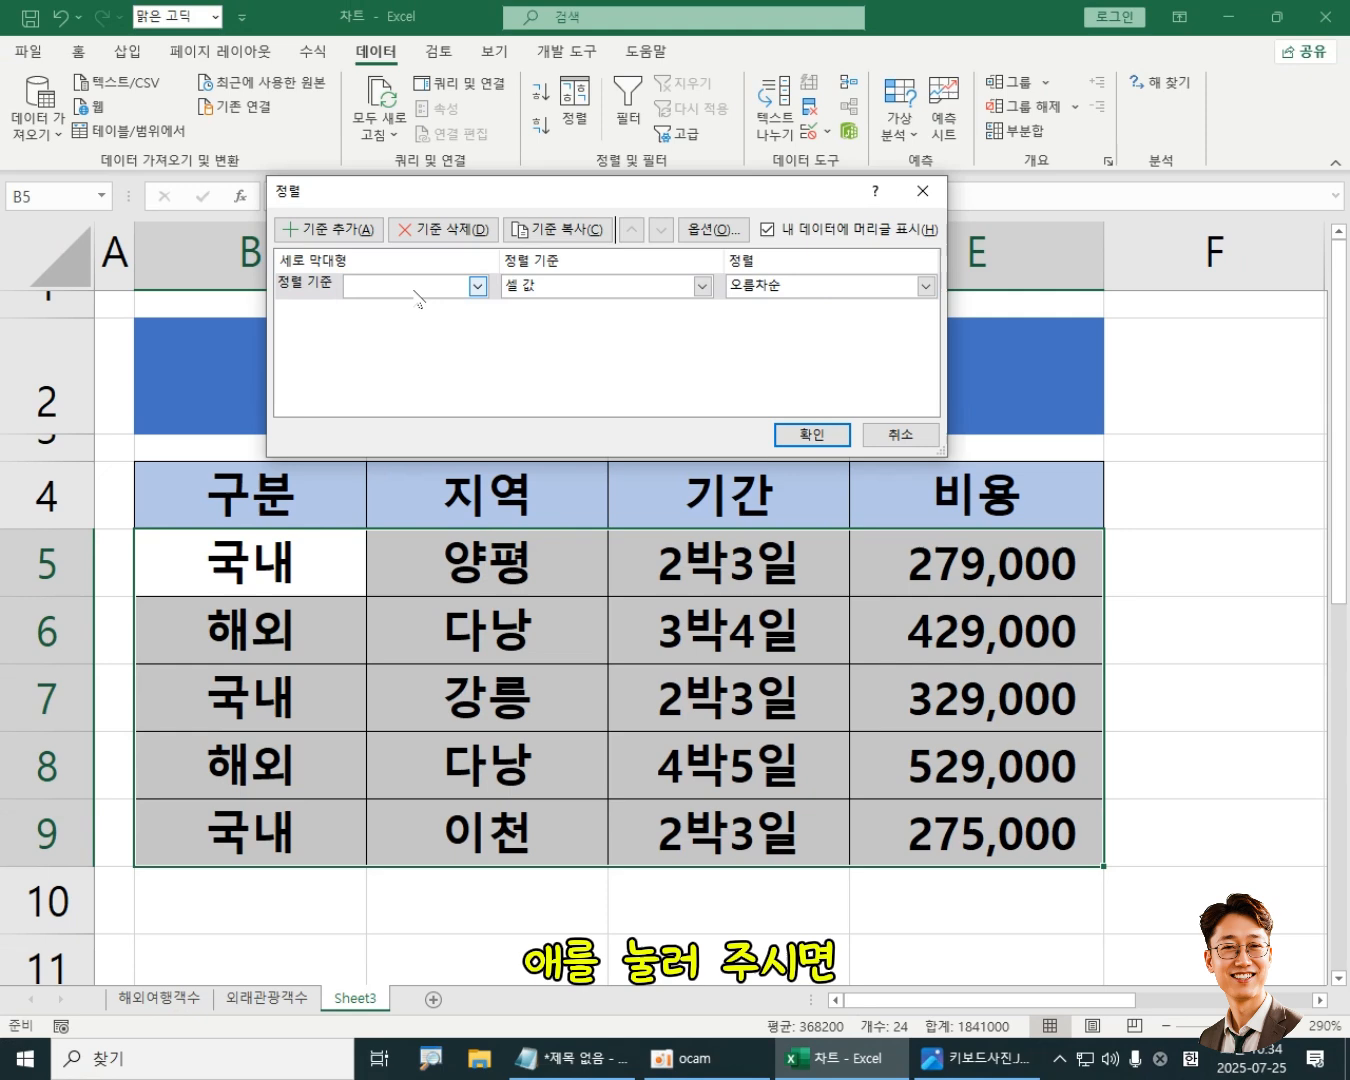
pyautogui.click(440, 273)
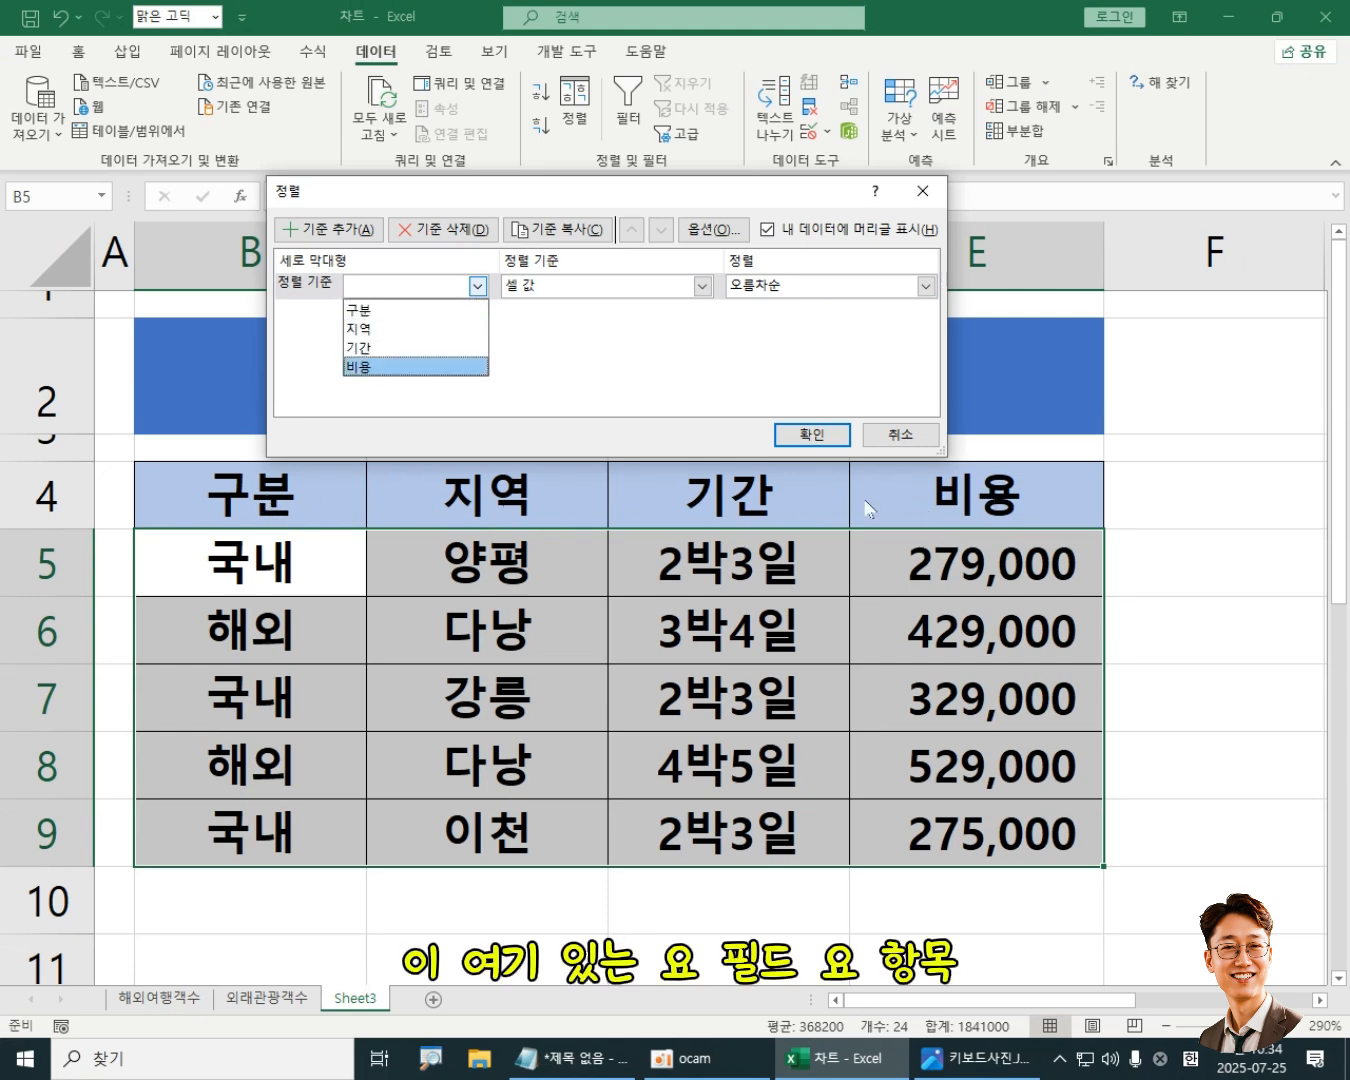
pyautogui.click(388, 311)
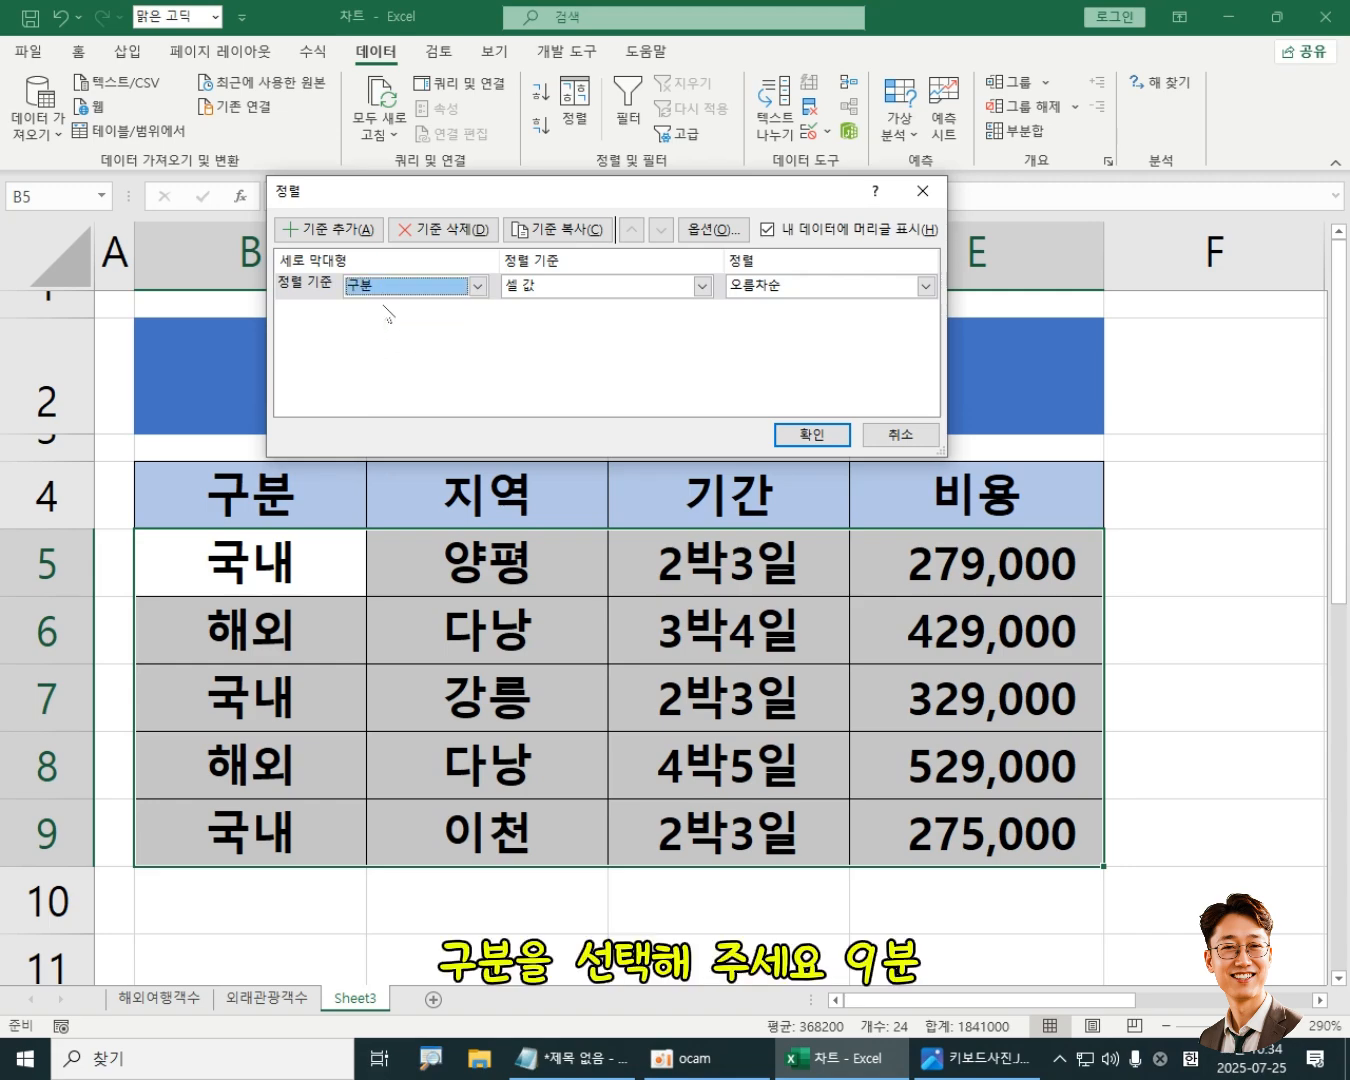
pyautogui.hotkey('ctrl', '1')
pyautogui.click(382, 304)
pyautogui.moveTo(277, 220); pyautogui.dragTo(626, 336)
pyautogui.press('Escape')
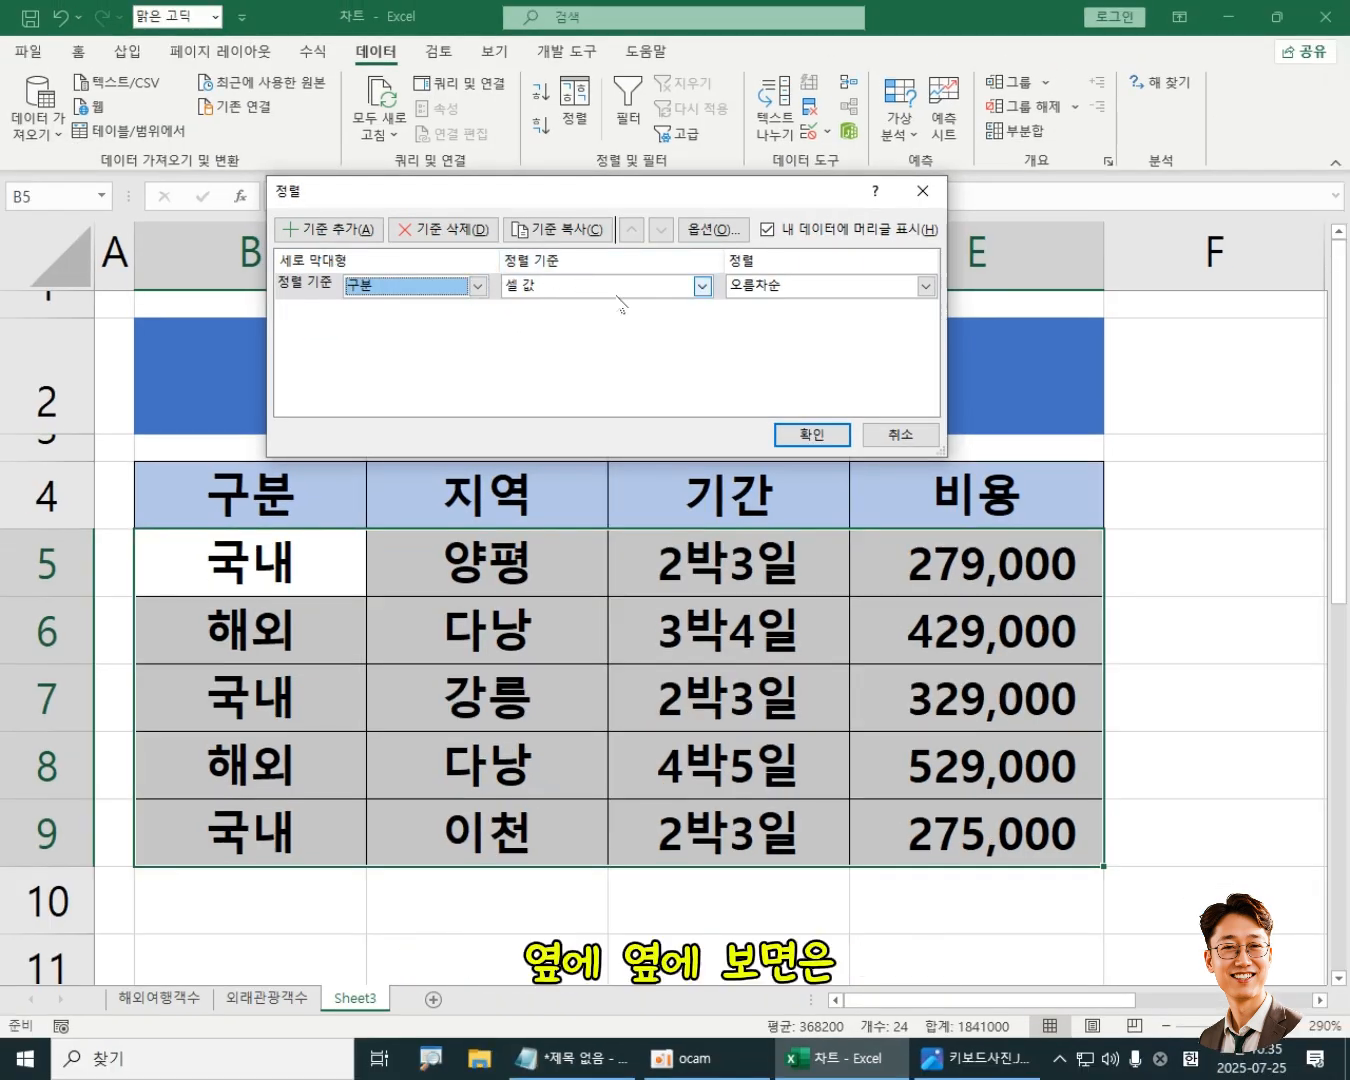
pyautogui.hotkey('ctrl', '1')
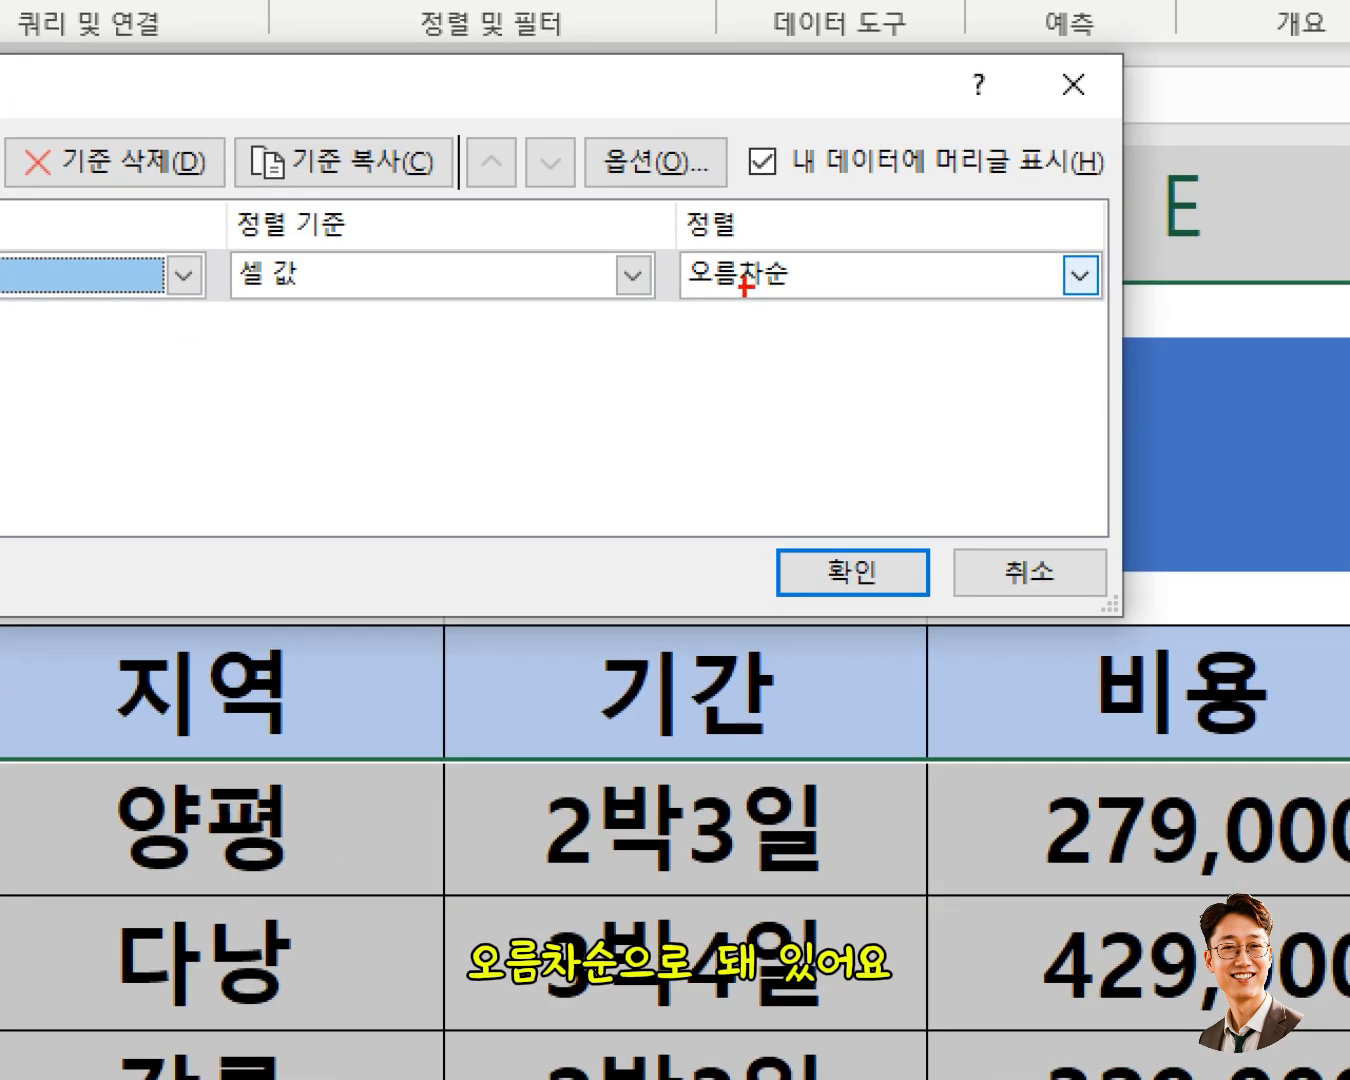
pyautogui.moveTo(727, 268); pyautogui.dragTo(806, 312)
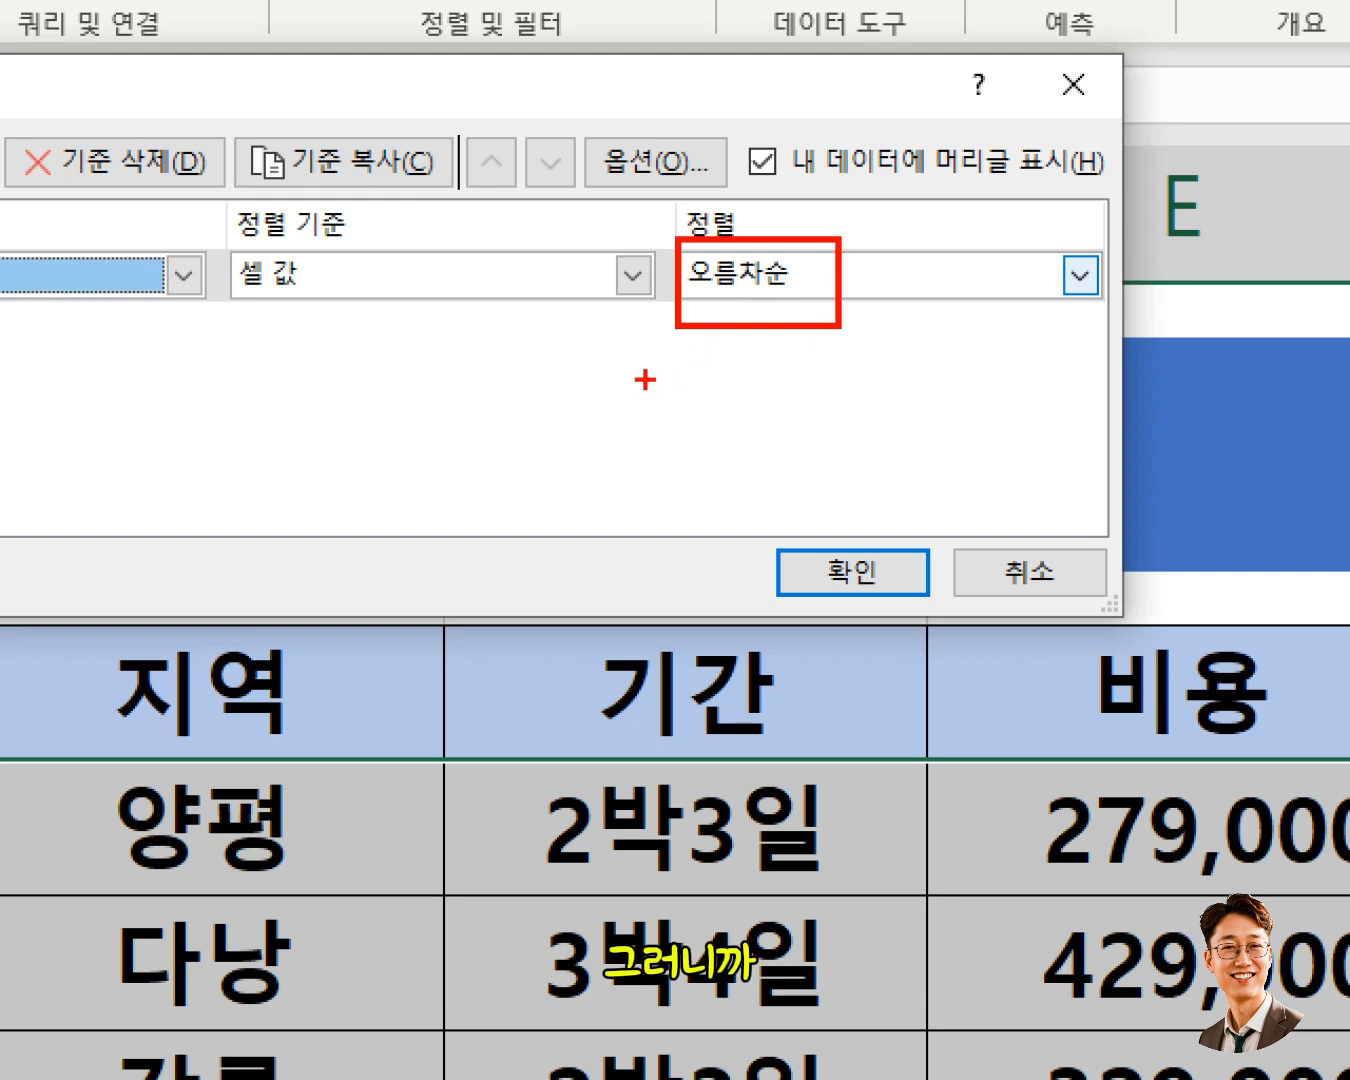
pyautogui.moveTo(642, 377)
pyautogui.mouseDown()
pyautogui.moveTo(668, 364)
pyautogui.moveTo(622, 416)
pyautogui.moveTo(712, 430)
pyautogui.mouseUp()
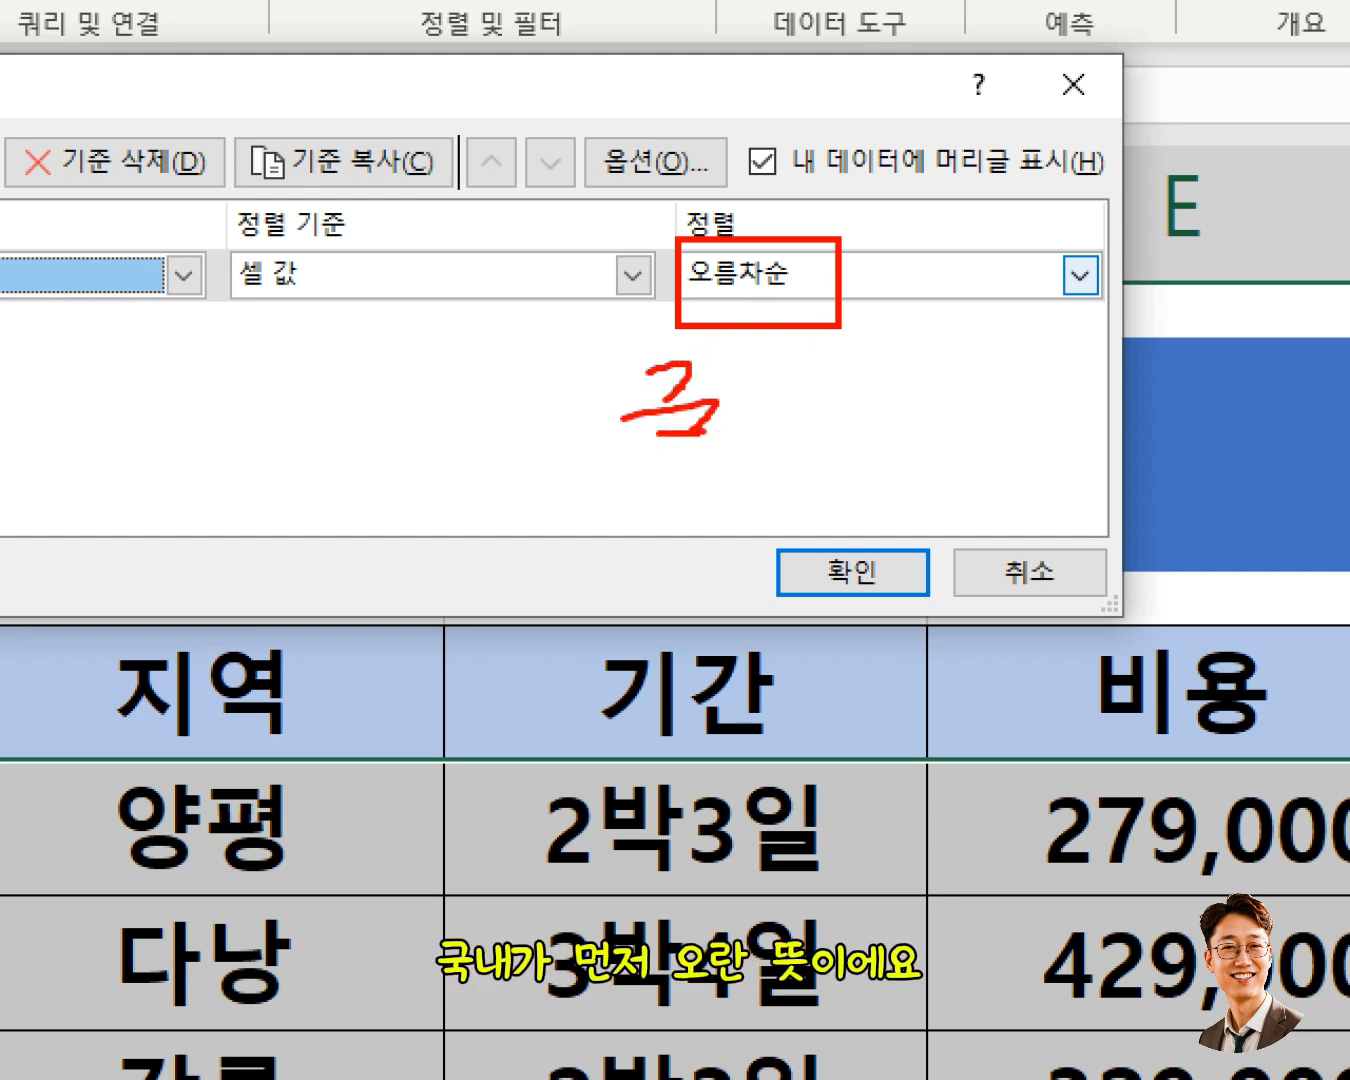
pyautogui.moveTo(658, 500)
pyautogui.mouseDown()
pyautogui.moveTo(683, 522)
pyautogui.moveTo(640, 555)
pyautogui.moveTo(704, 531)
pyautogui.moveTo(700, 598)
pyautogui.moveTo(723, 633)
pyautogui.mouseUp()
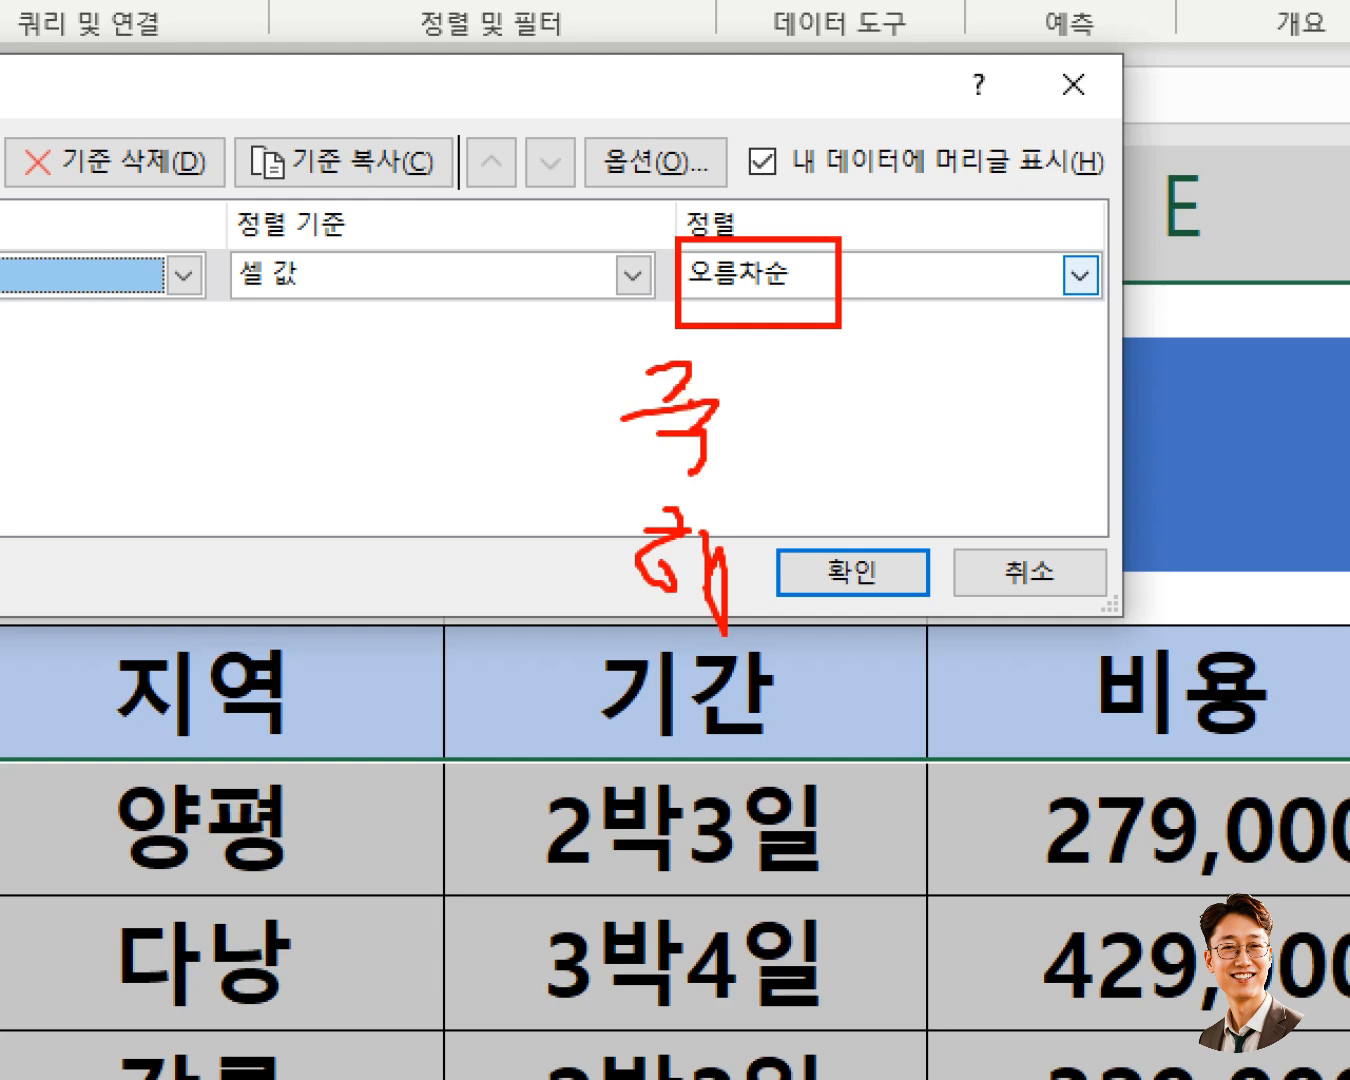
pyautogui.moveTo(656, 328)
pyautogui.mouseDown()
pyautogui.moveTo(650, 410)
pyautogui.moveTo(698, 398)
pyautogui.mouseUp()
pyautogui.moveTo(682, 568)
pyautogui.mouseDown()
pyautogui.moveTo(660, 603)
pyautogui.moveTo(690, 587)
pyautogui.mouseUp()
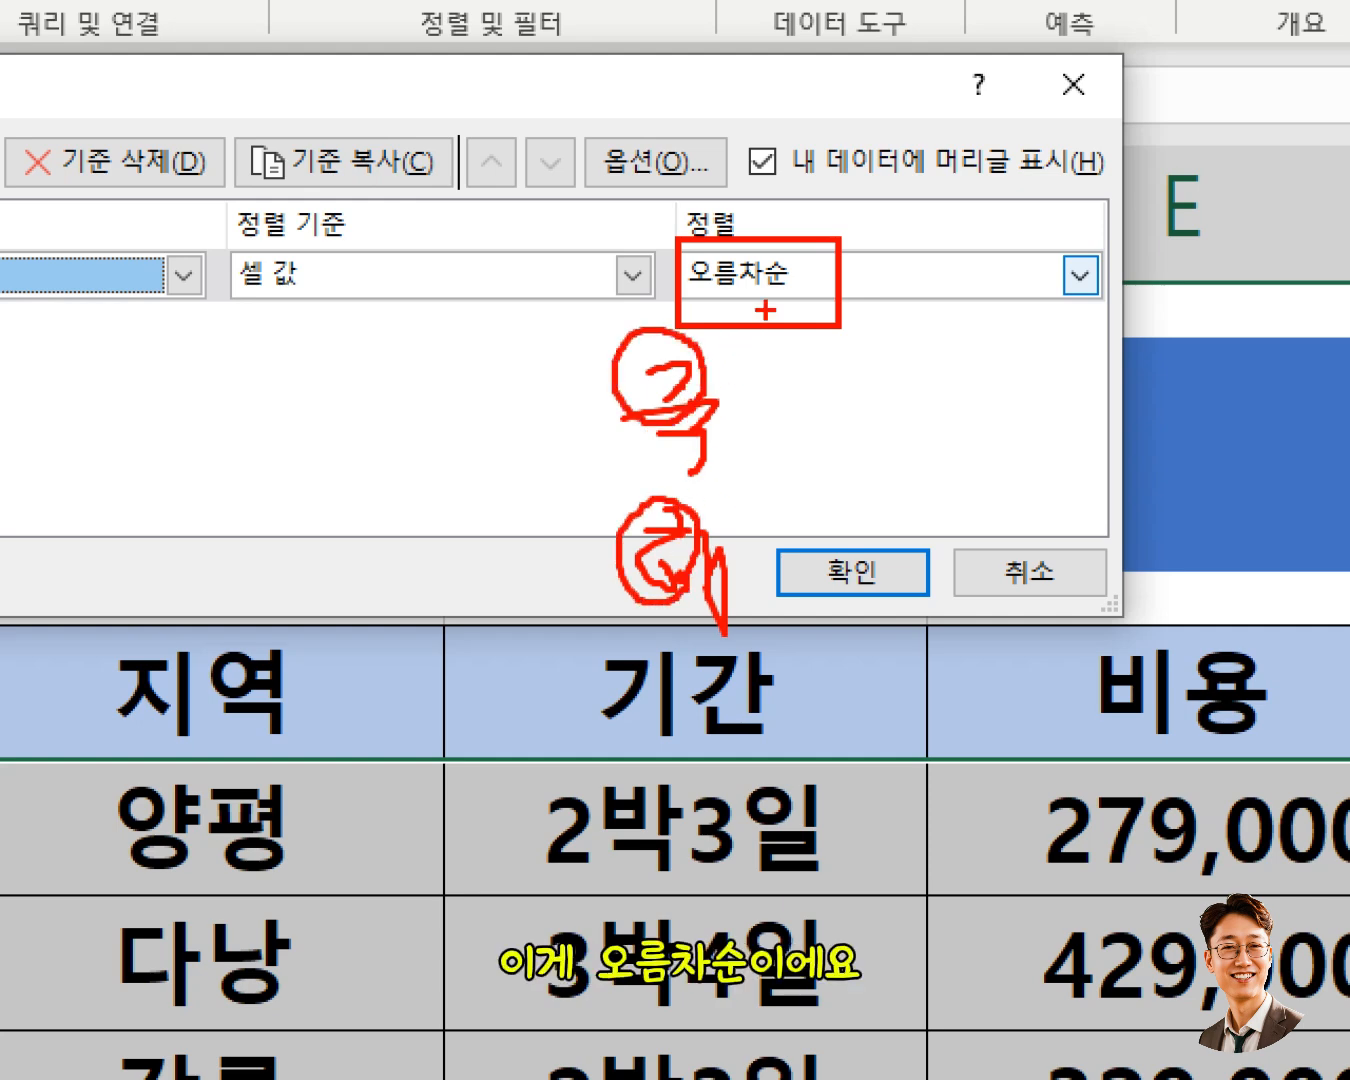
pyautogui.press('Escape')
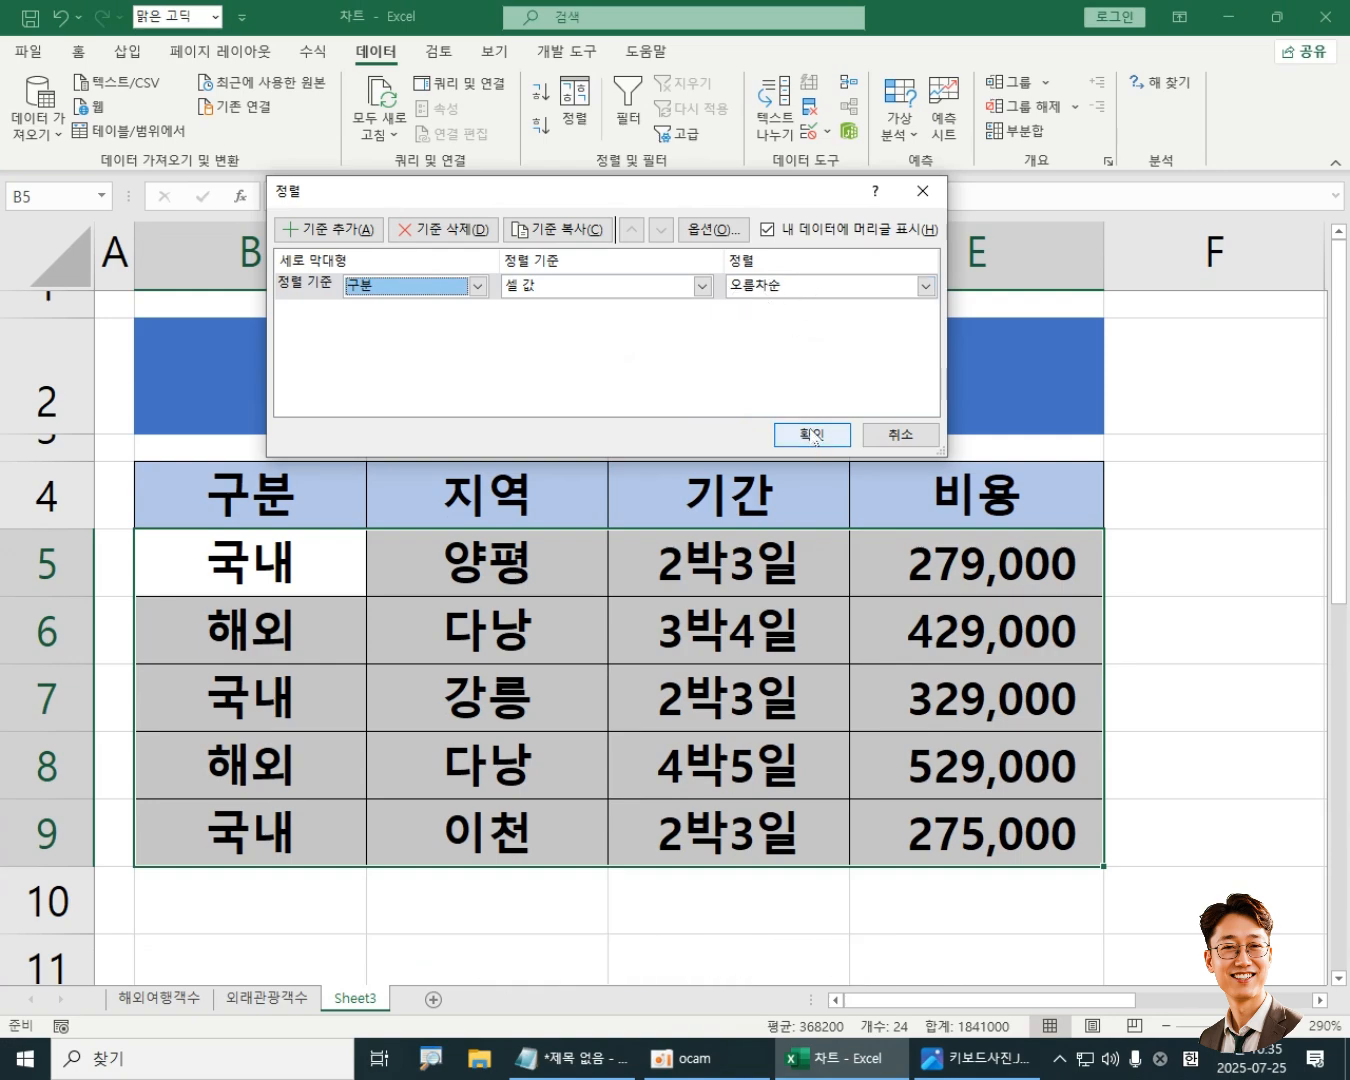
pyautogui.hotkey('ctrl', '1')
pyautogui.click(531, 321)
pyautogui.moveTo(241, 326); pyautogui.dragTo(231, 425)
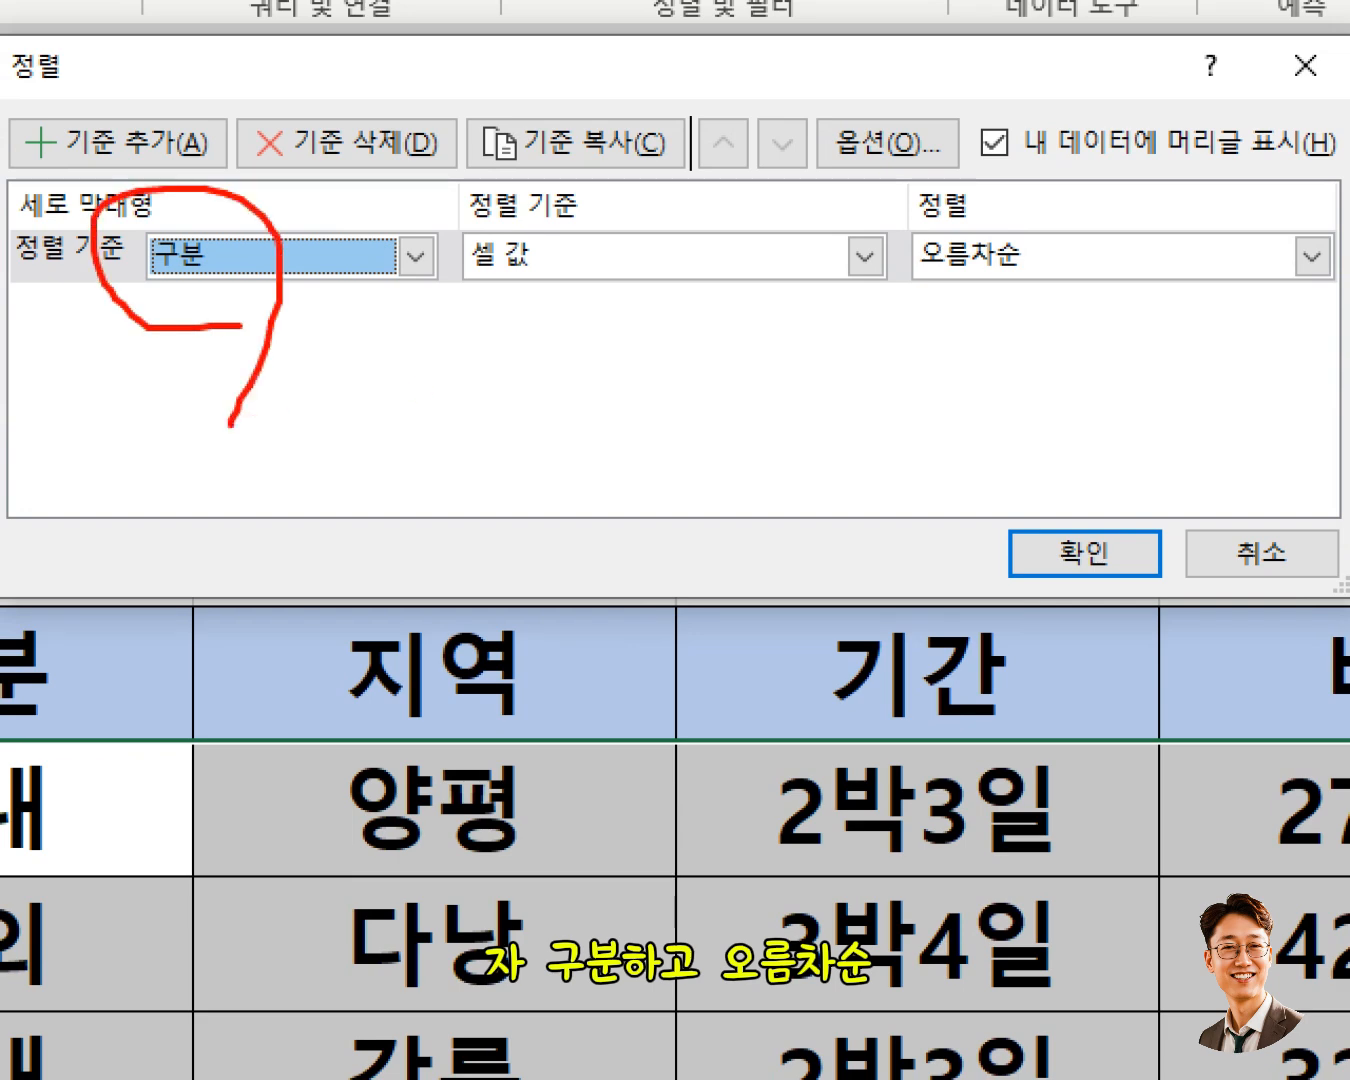
# Step: Apply the sort by 구분 cell values in ascending order (오름차순) to the table
pyautogui.moveTo(1158, 313)
pyautogui.mouseDown()
pyautogui.moveTo(877, 345)
pyautogui.moveTo(1032, 377)
pyautogui.mouseUp()
pyautogui.press('Escape')
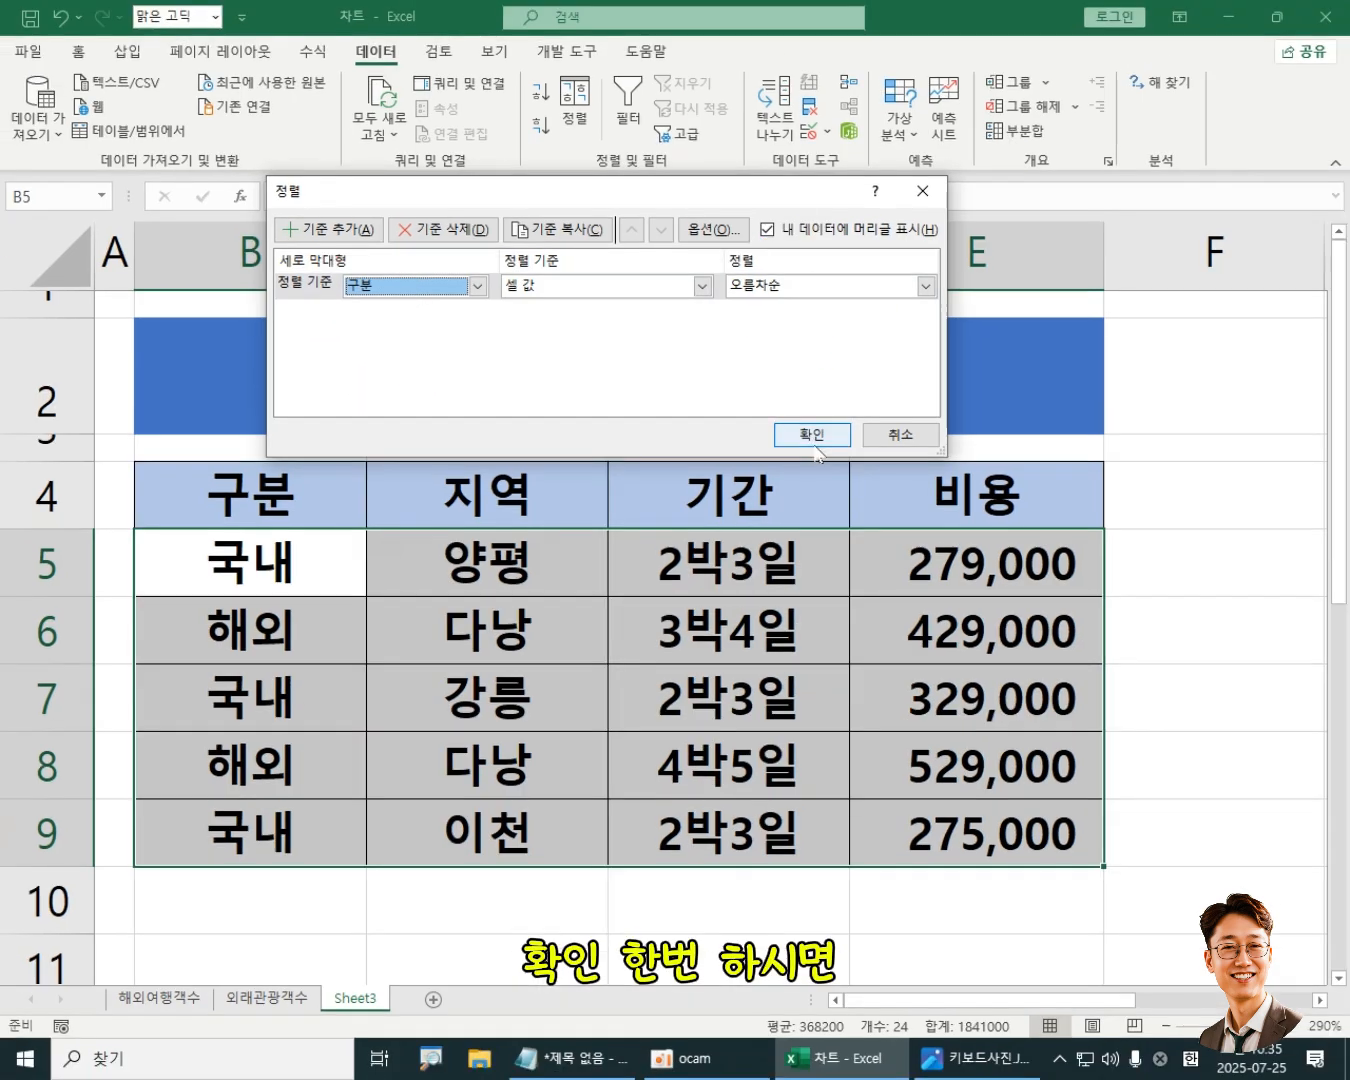
pyautogui.click(814, 446)
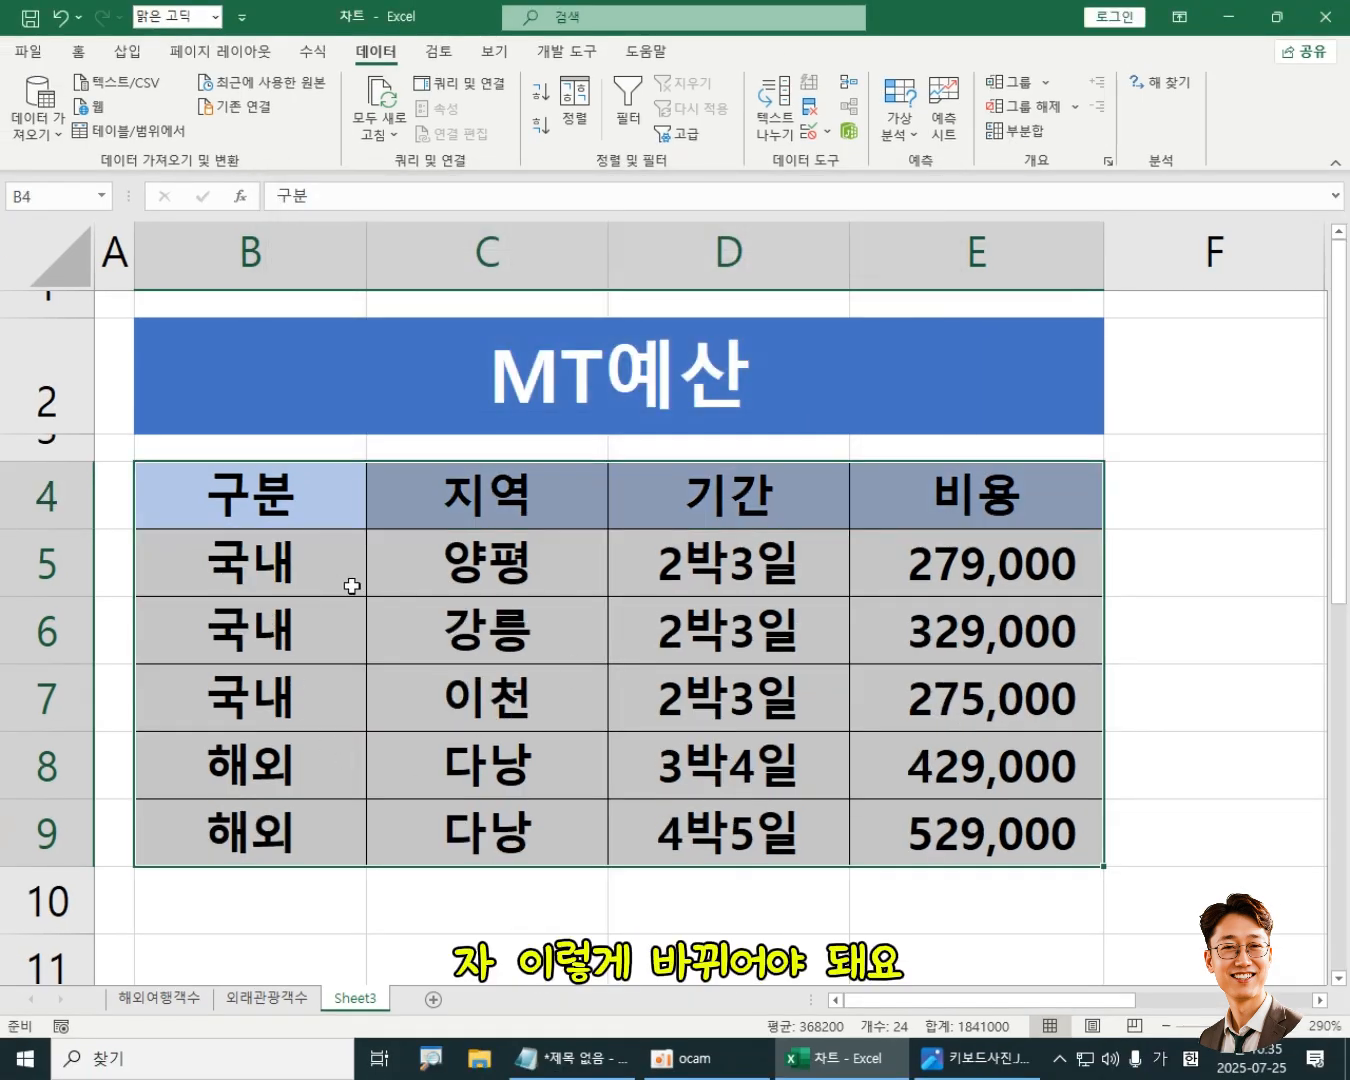
# Step: Examine how the 국내 and 해외 rows are grouped and how the 비용 values are ordered within them
pyautogui.hotkey('ctrl', '1')
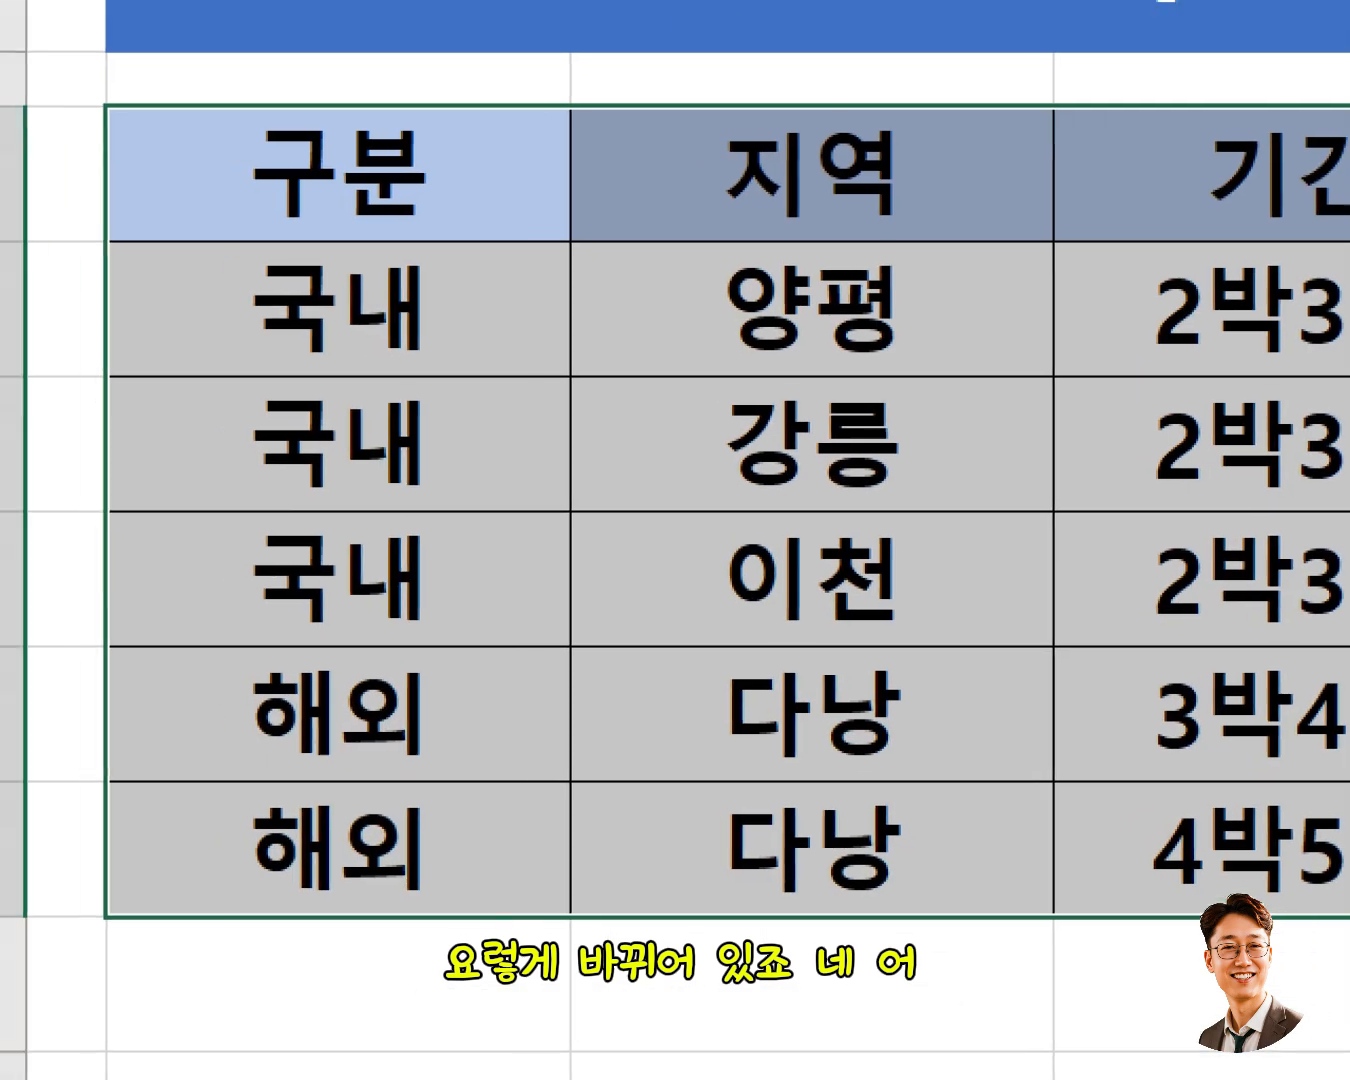
pyautogui.moveTo(291, 297); pyautogui.dragTo(221, 648)
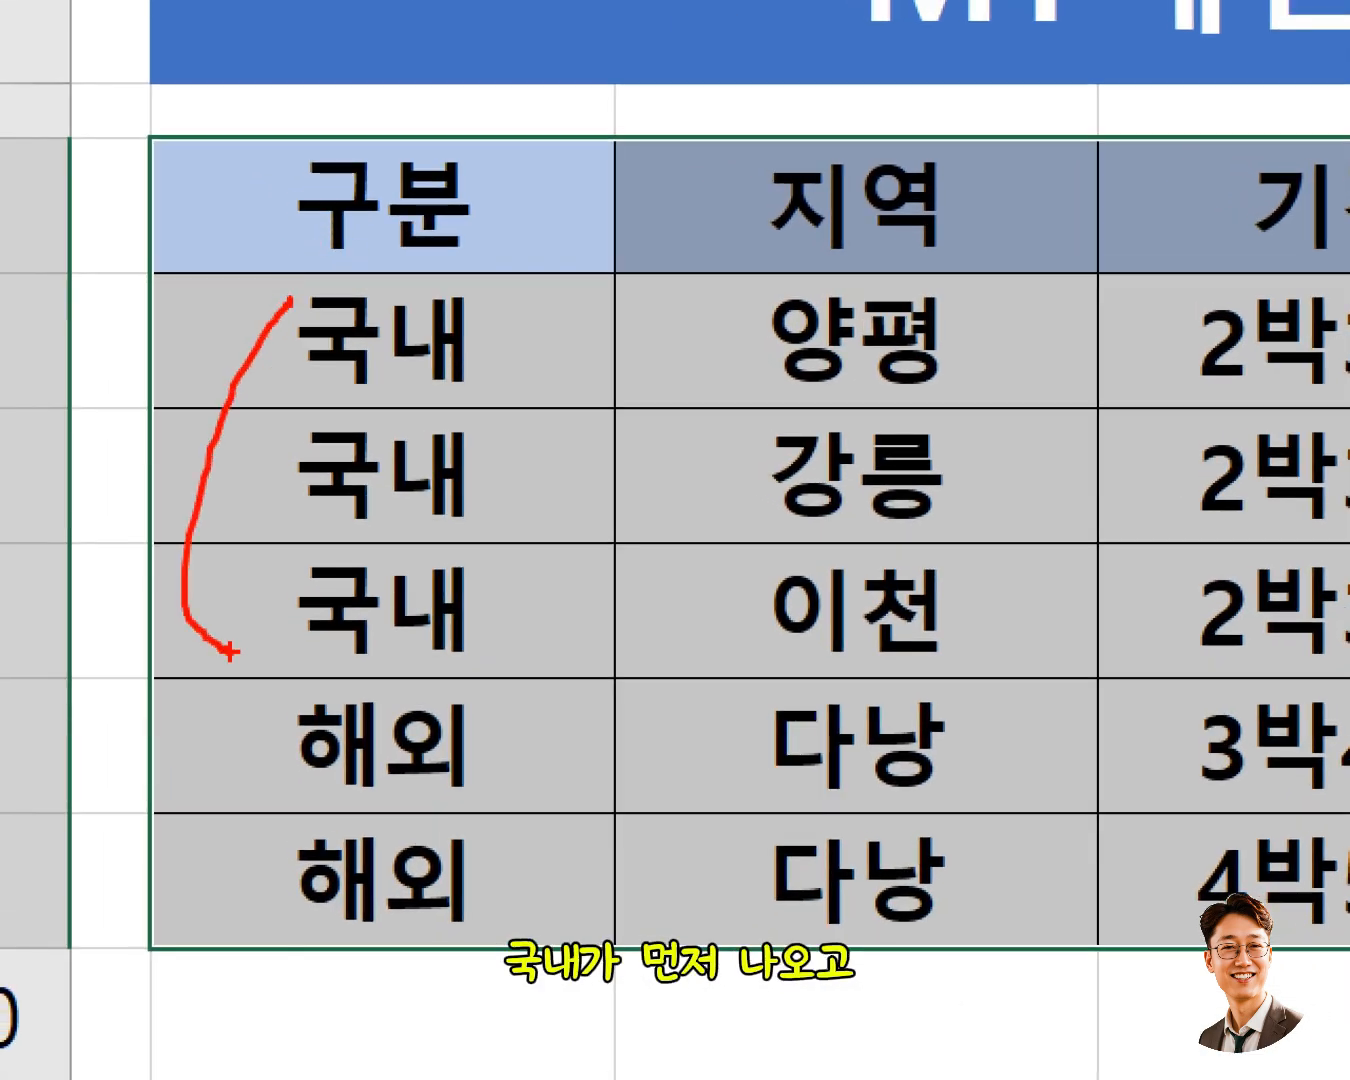
pyautogui.moveTo(257, 729)
pyautogui.mouseDown()
pyautogui.moveTo(211, 784)
pyautogui.moveTo(281, 903)
pyautogui.mouseUp()
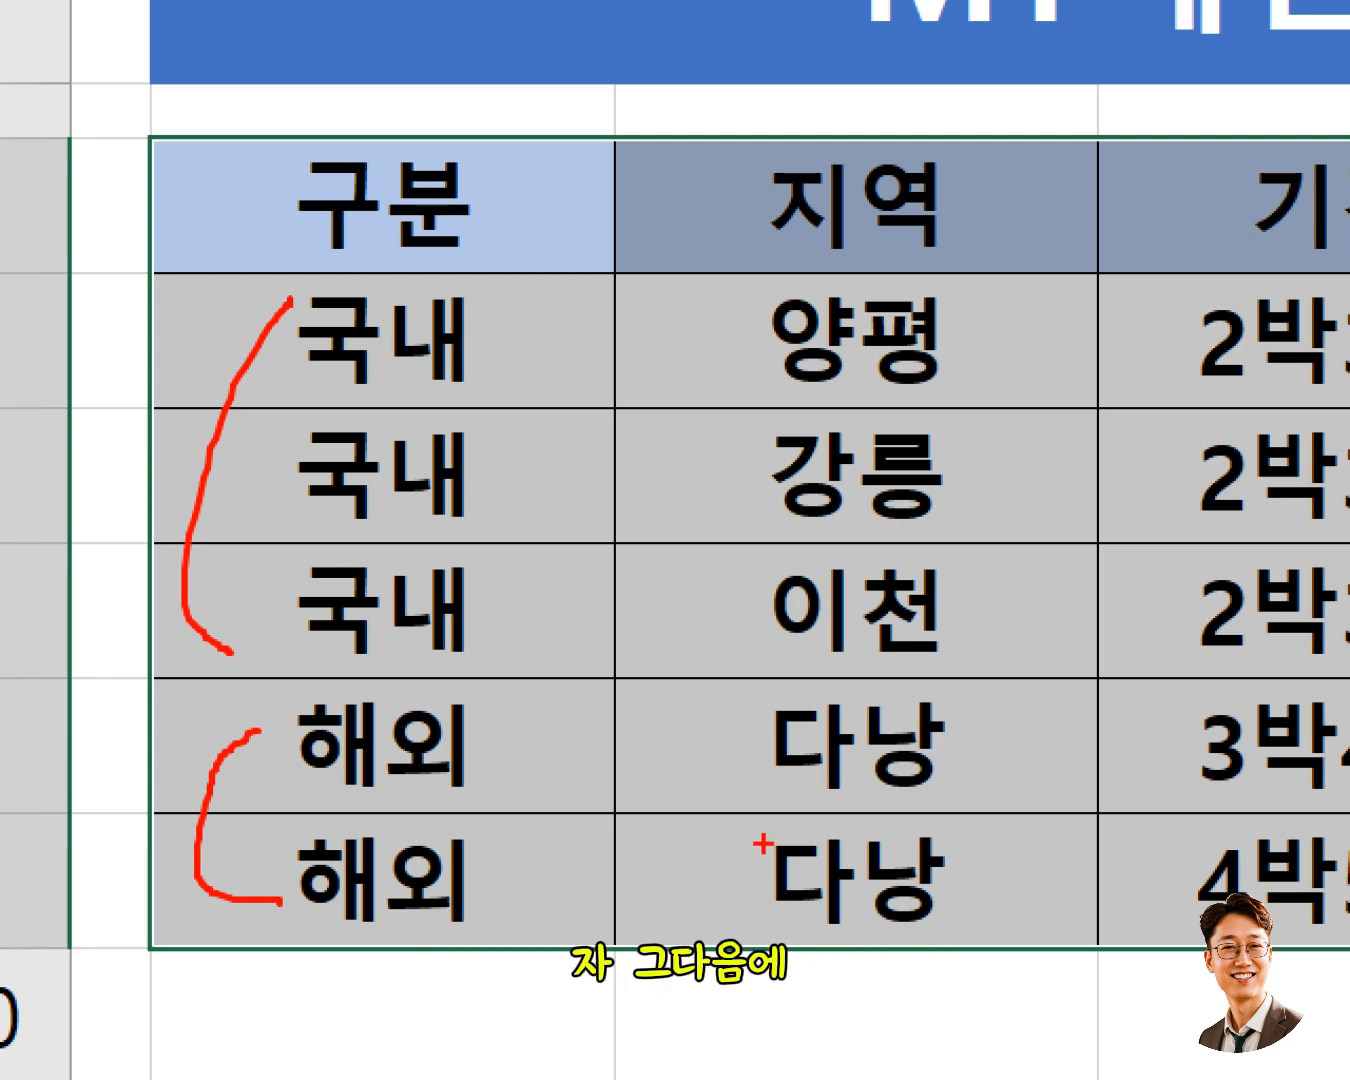
pyautogui.press('Escape')
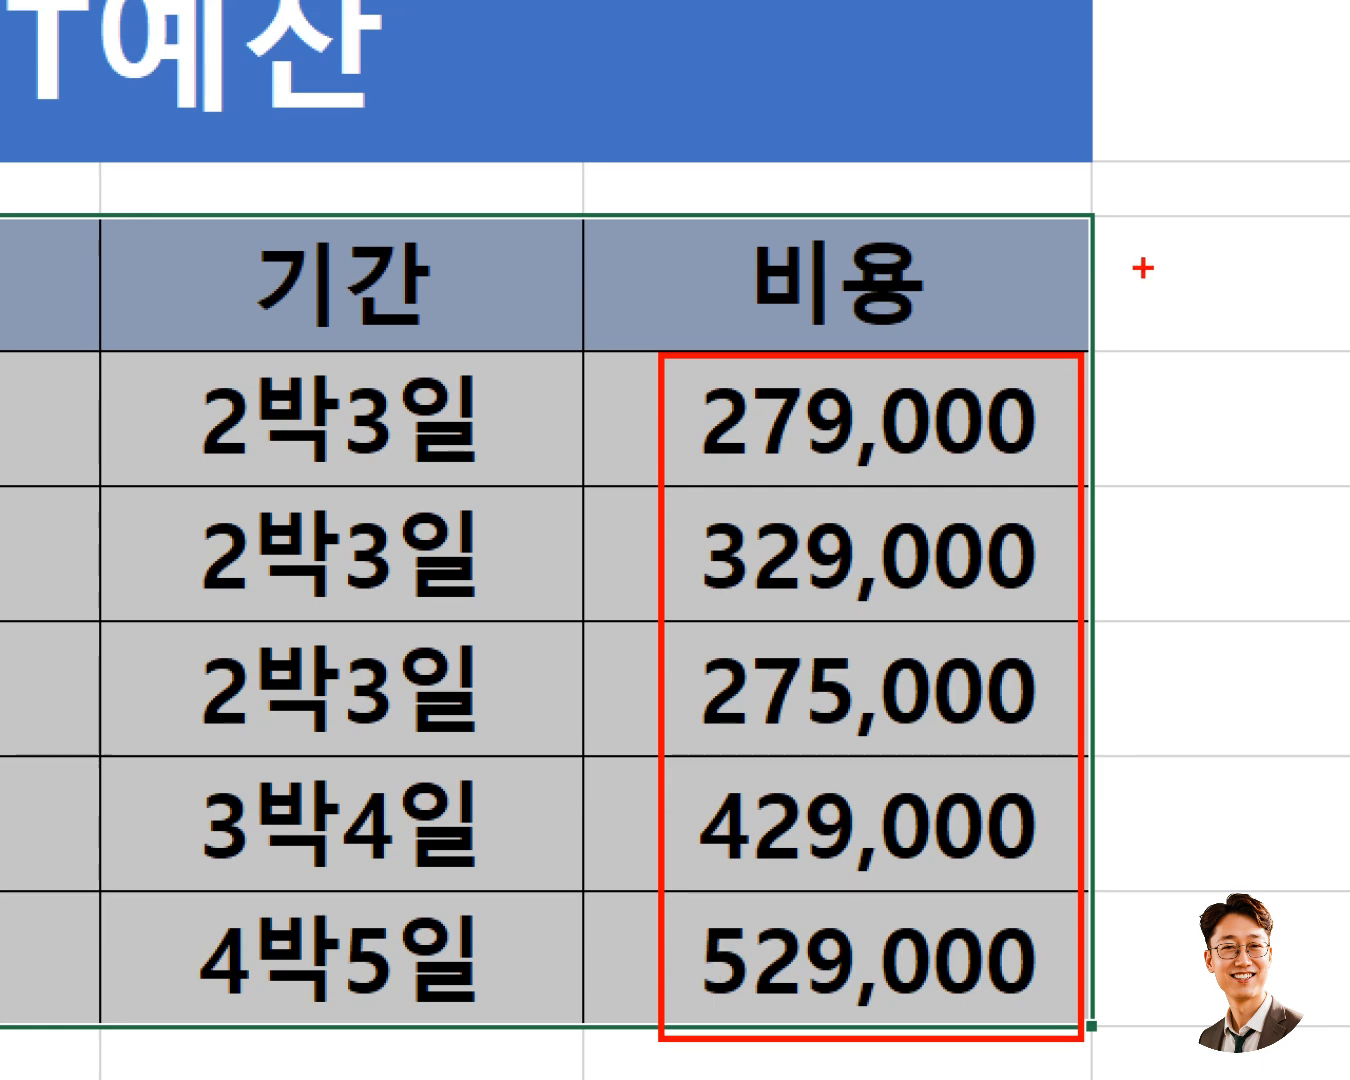
pyautogui.moveTo(1138, 246)
pyautogui.mouseDown()
pyautogui.moveTo(1143, 315)
pyautogui.moveTo(1116, 282)
pyautogui.moveTo(1179, 283)
pyautogui.moveTo(1107, 240)
pyautogui.moveTo(1089, 295)
pyautogui.mouseUp()
pyautogui.moveTo(1199, 264)
pyautogui.mouseDown()
pyautogui.moveTo(1253, 329)
pyautogui.moveTo(1219, 364)
pyautogui.mouseUp()
pyautogui.moveTo(1319, 307); pyautogui.dragTo(1317, 398)
pyautogui.moveTo(1298, 375)
pyautogui.mouseDown()
pyautogui.moveTo(1347, 411)
pyautogui.moveTo(1348, 354)
pyautogui.mouseUp()
pyautogui.moveTo(1333, 435)
pyautogui.mouseDown()
pyautogui.moveTo(1348, 315)
pyautogui.moveTo(1151, 497)
pyautogui.mouseUp()
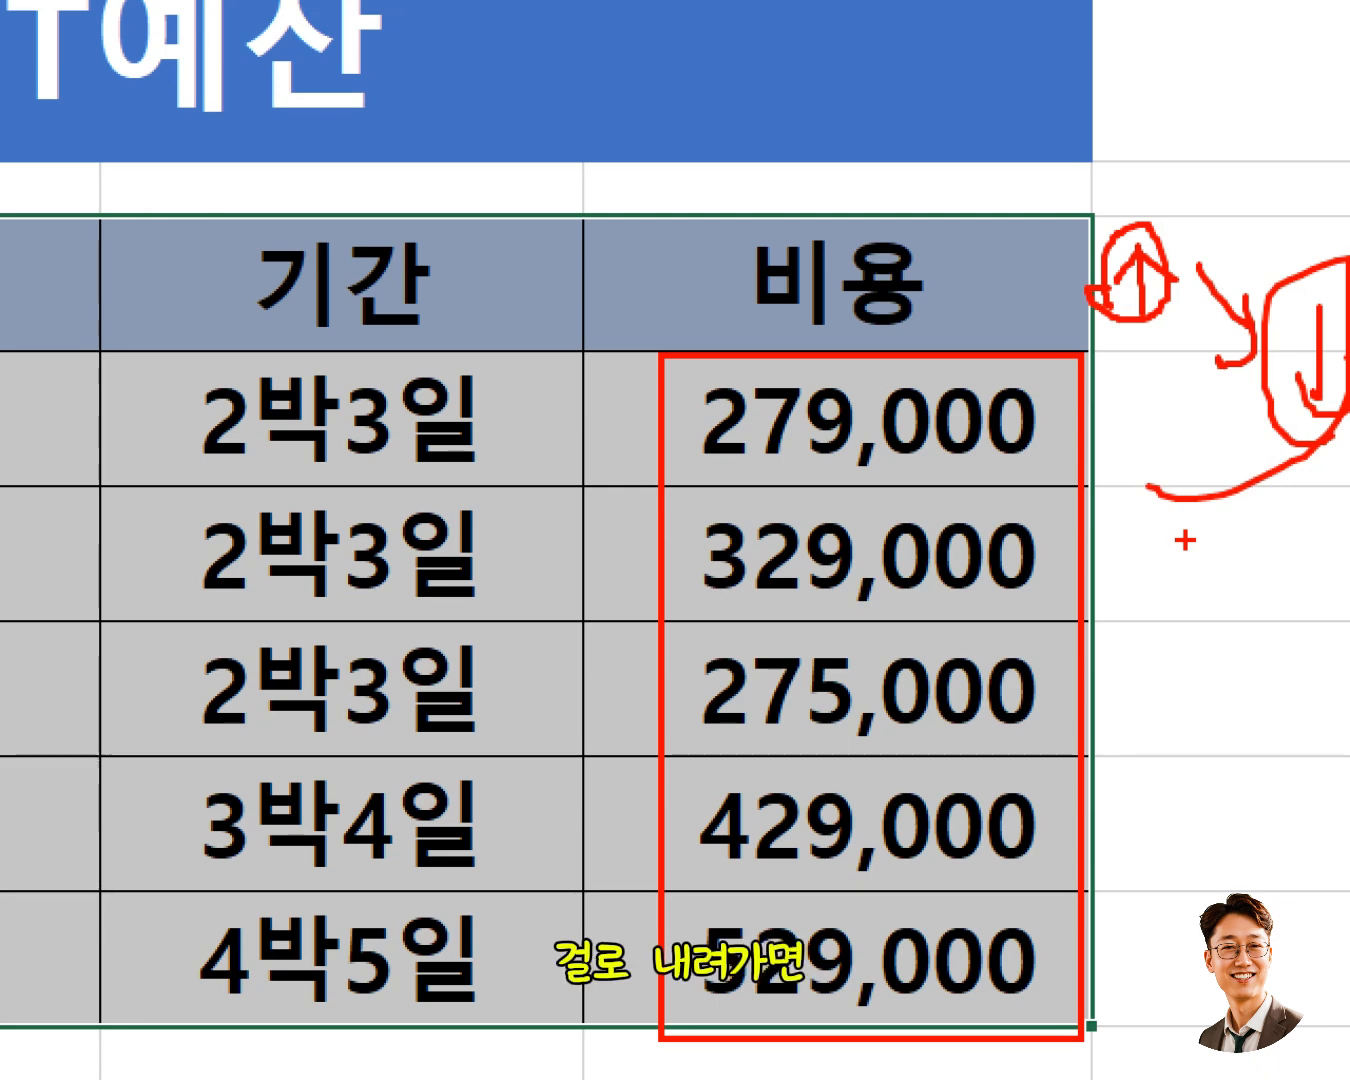
pyautogui.press('Escape')
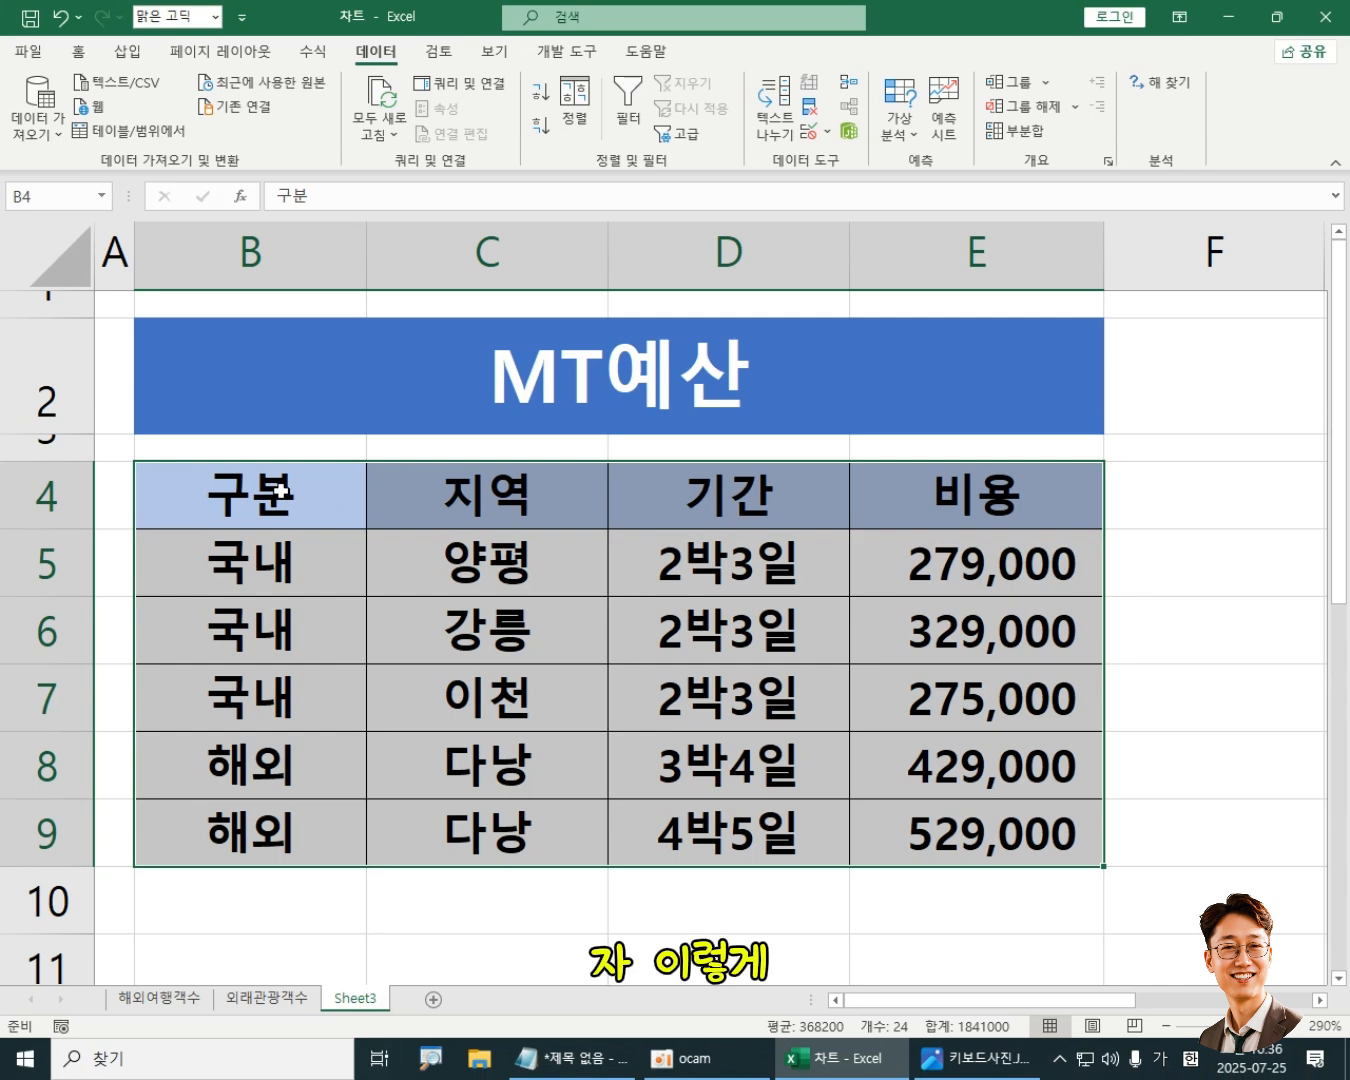
# Step: Select the whole table from the 구분 header to the last 비용 value and open the Sort dialog
pyautogui.moveTo(357, 511); pyautogui.dragTo(949, 829)
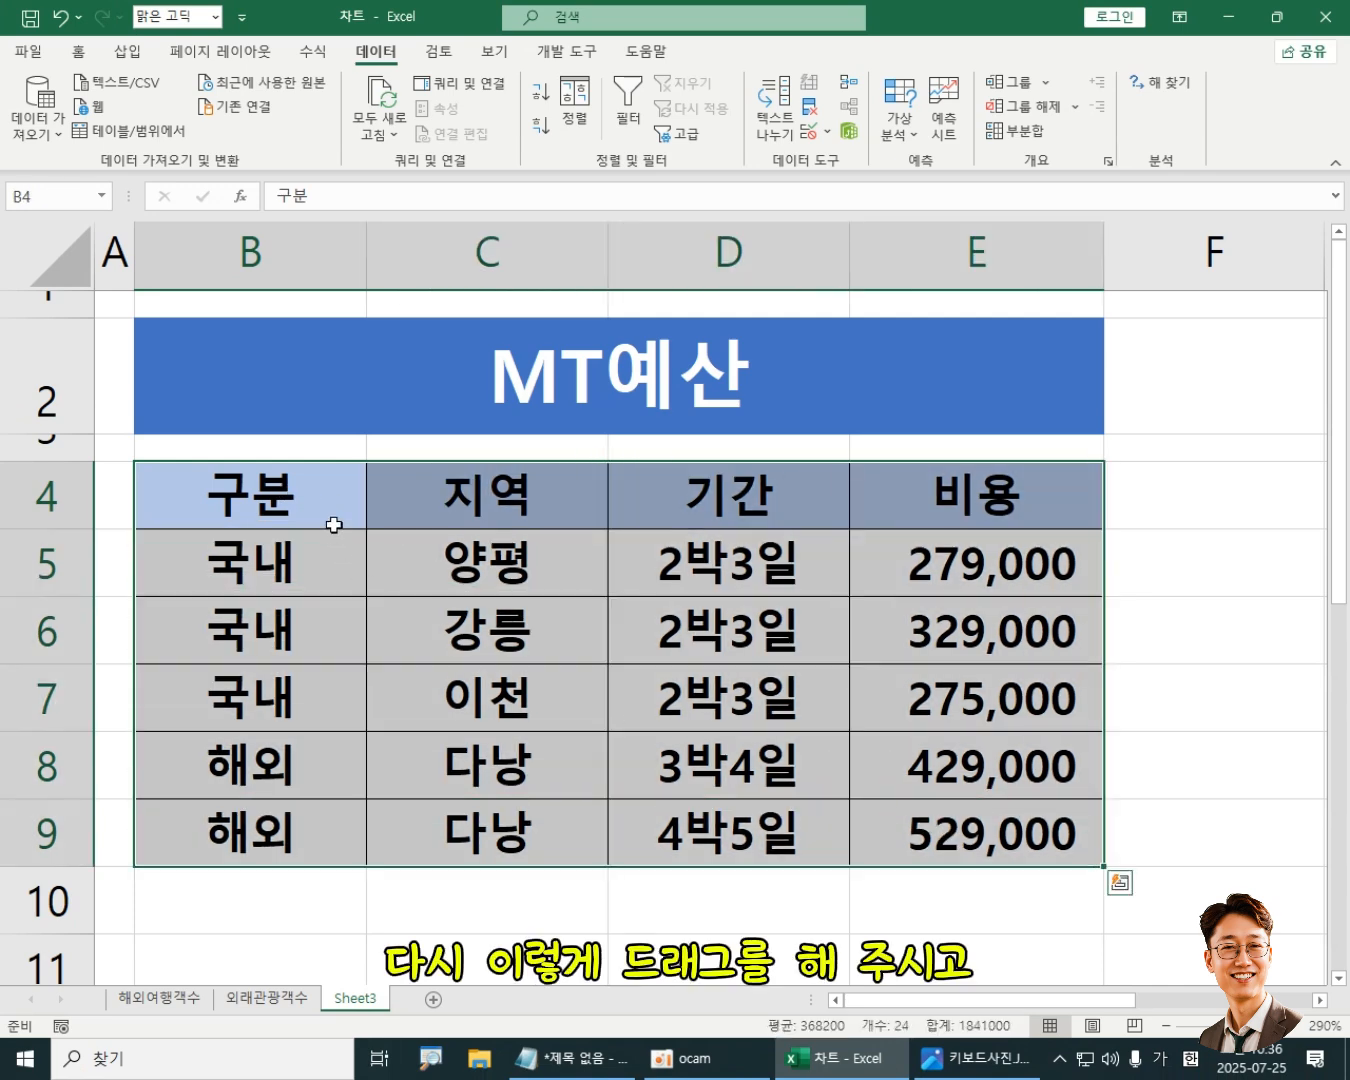
pyautogui.moveTo(331, 521); pyautogui.dragTo(987, 822)
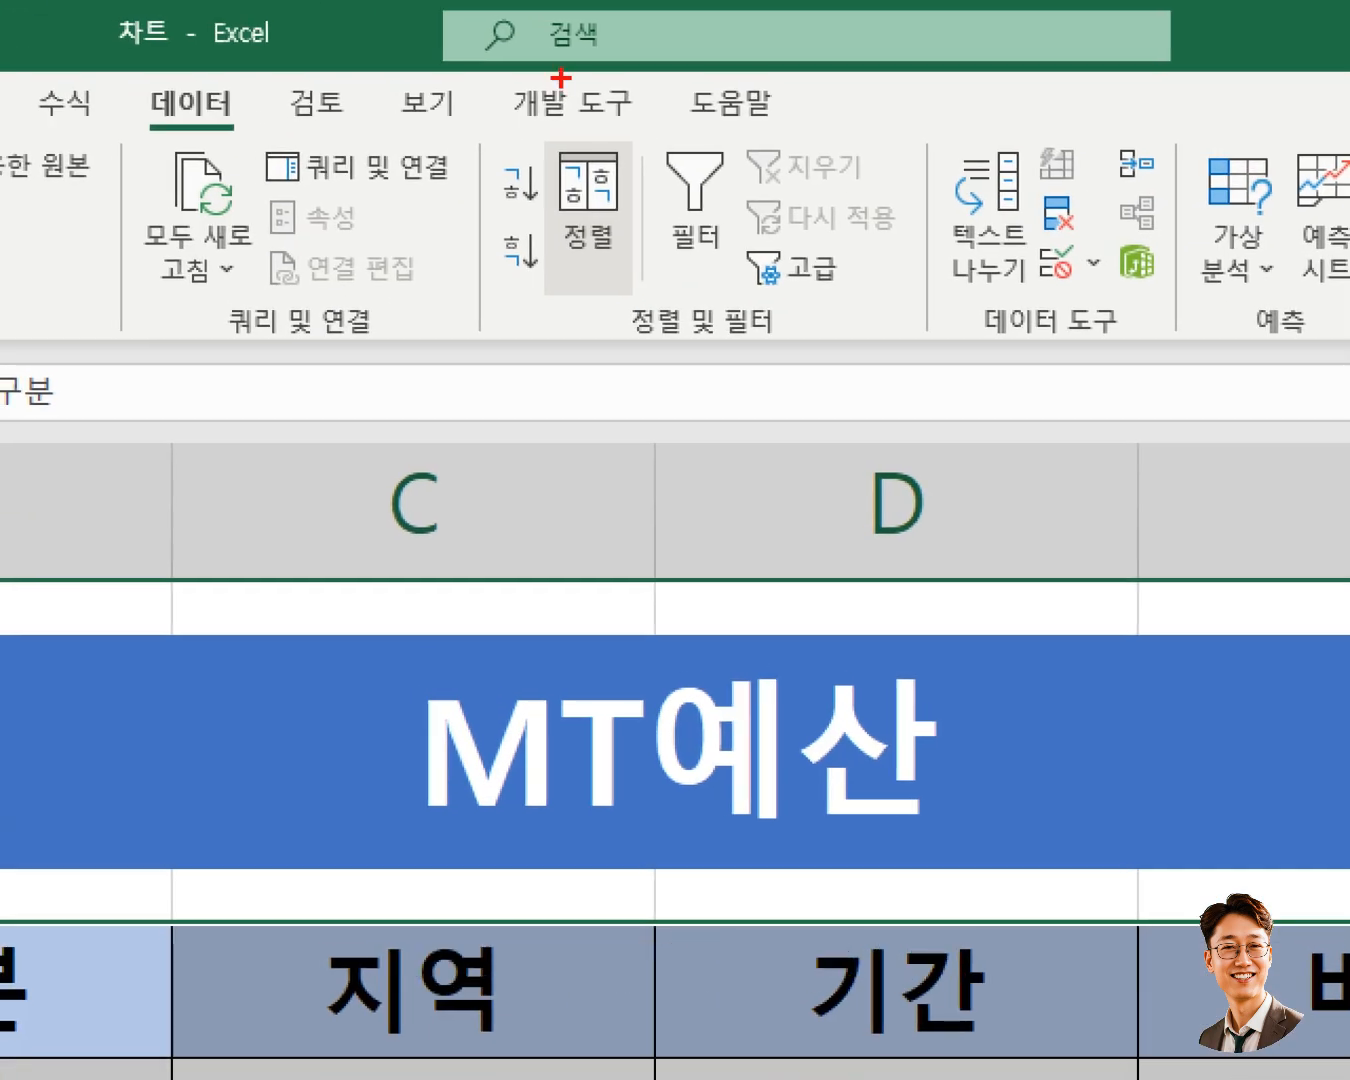
pyautogui.moveTo(537, 84)
pyautogui.mouseDown()
pyautogui.moveTo(612, 201)
pyautogui.moveTo(568, 210)
pyautogui.moveTo(585, 347)
pyautogui.mouseUp()
pyautogui.click(602, 245)
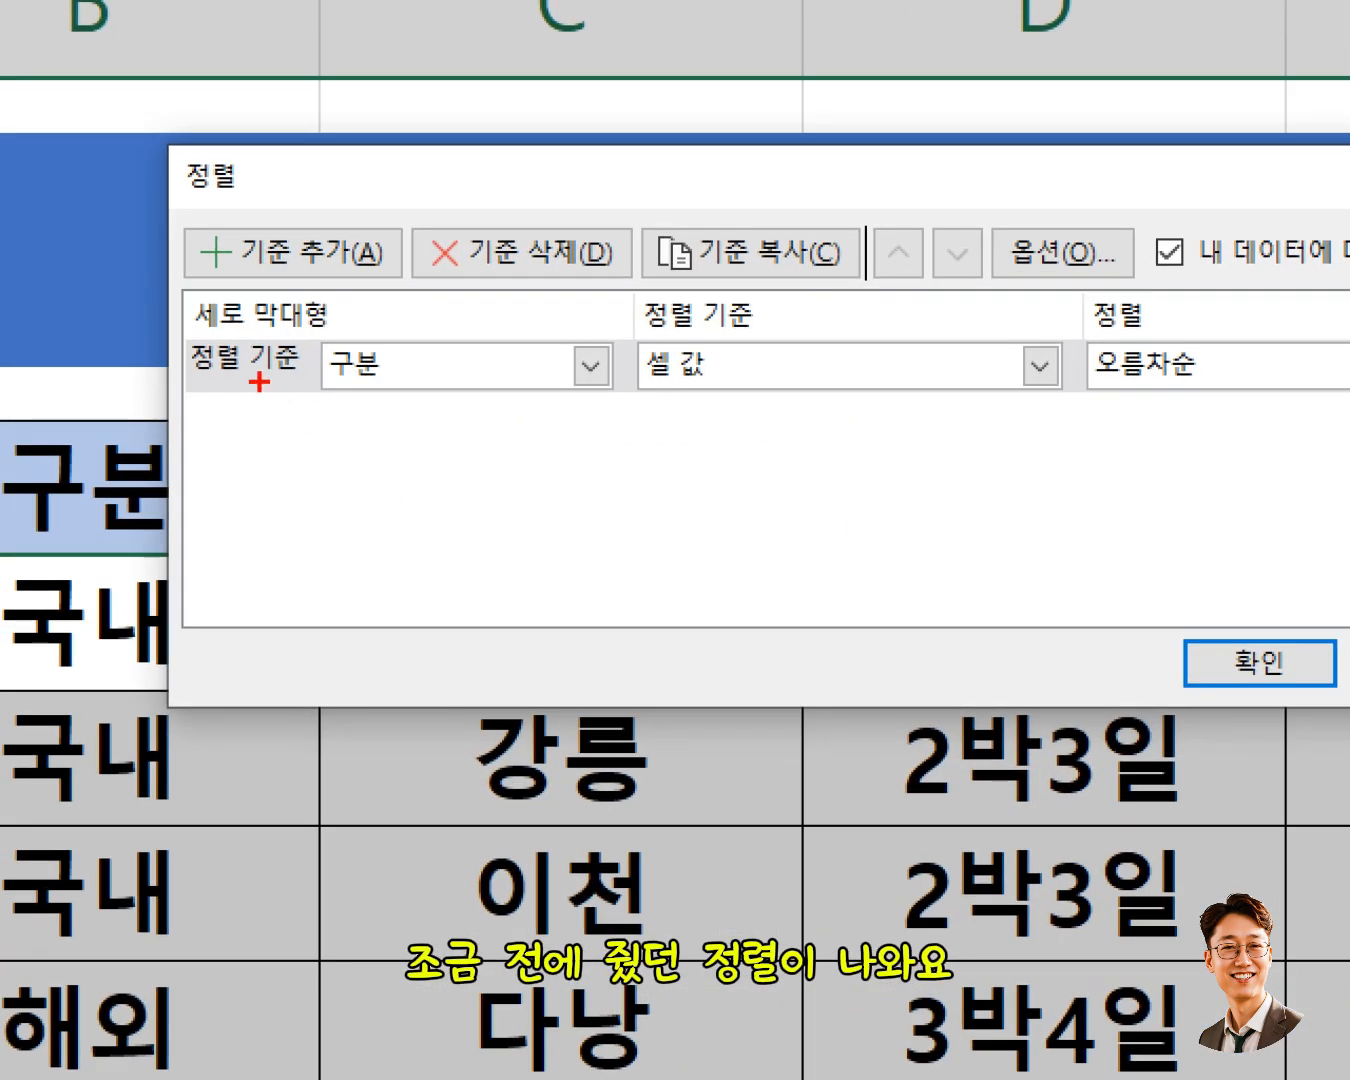
# Step: Add a second sort level below 구분 and choose 비용 as its column
pyautogui.moveTo(160, 315)
pyautogui.mouseDown()
pyautogui.moveTo(924, 414)
pyautogui.moveTo(1327, 414)
pyautogui.mouseUp()
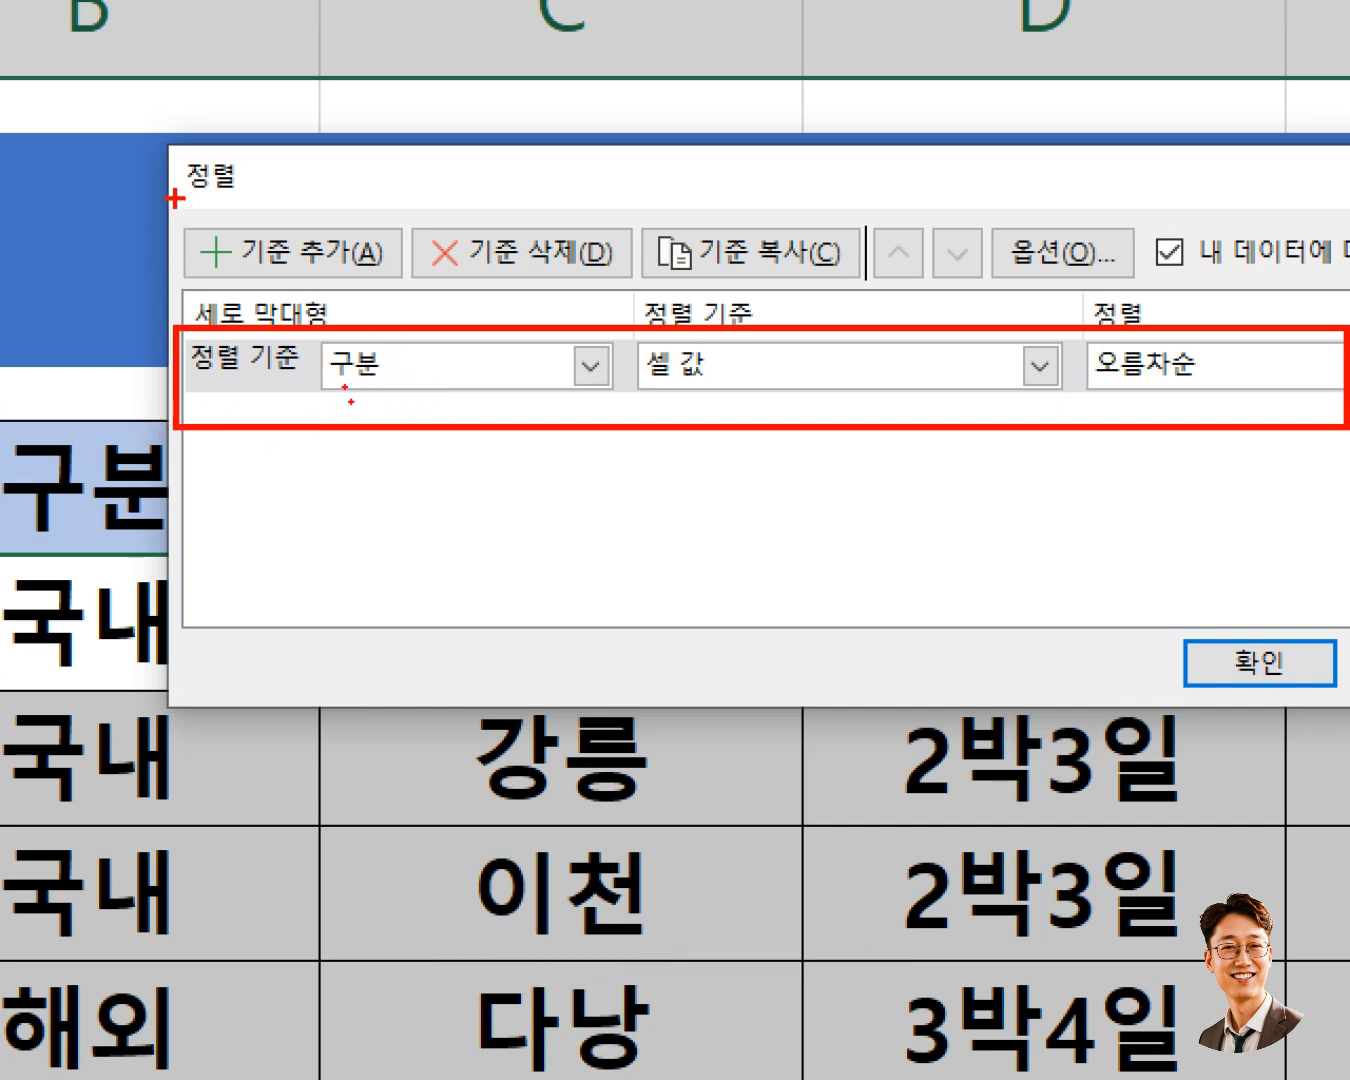
pyautogui.moveTo(178, 198)
pyautogui.mouseDown()
pyautogui.moveTo(199, 301)
pyautogui.moveTo(422, 302)
pyautogui.mouseUp()
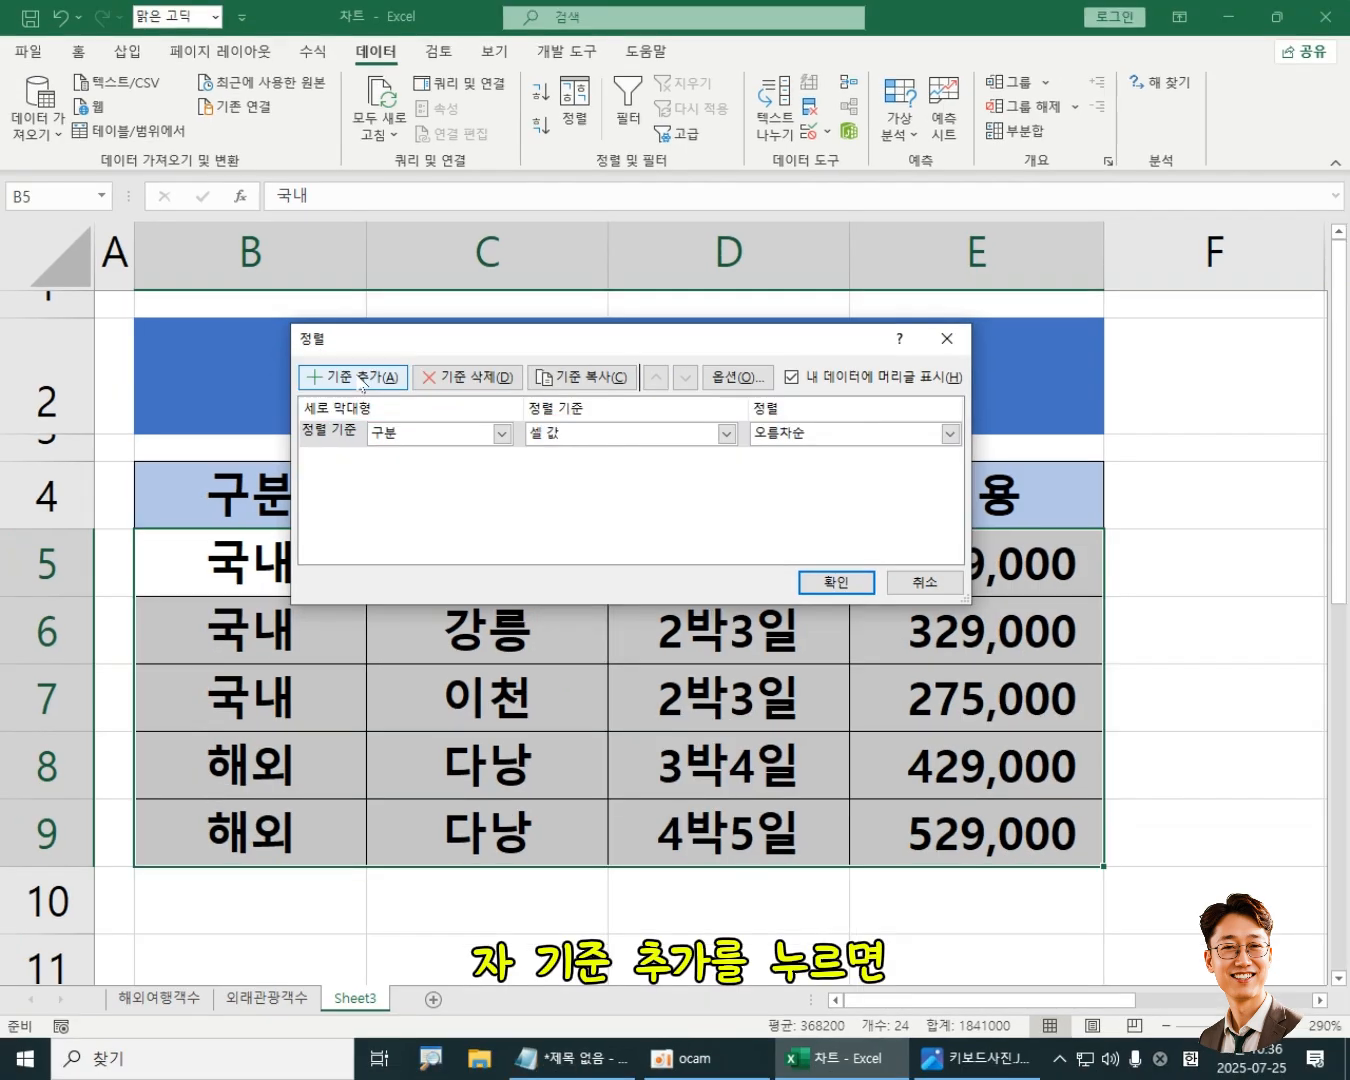
pyautogui.click(362, 380)
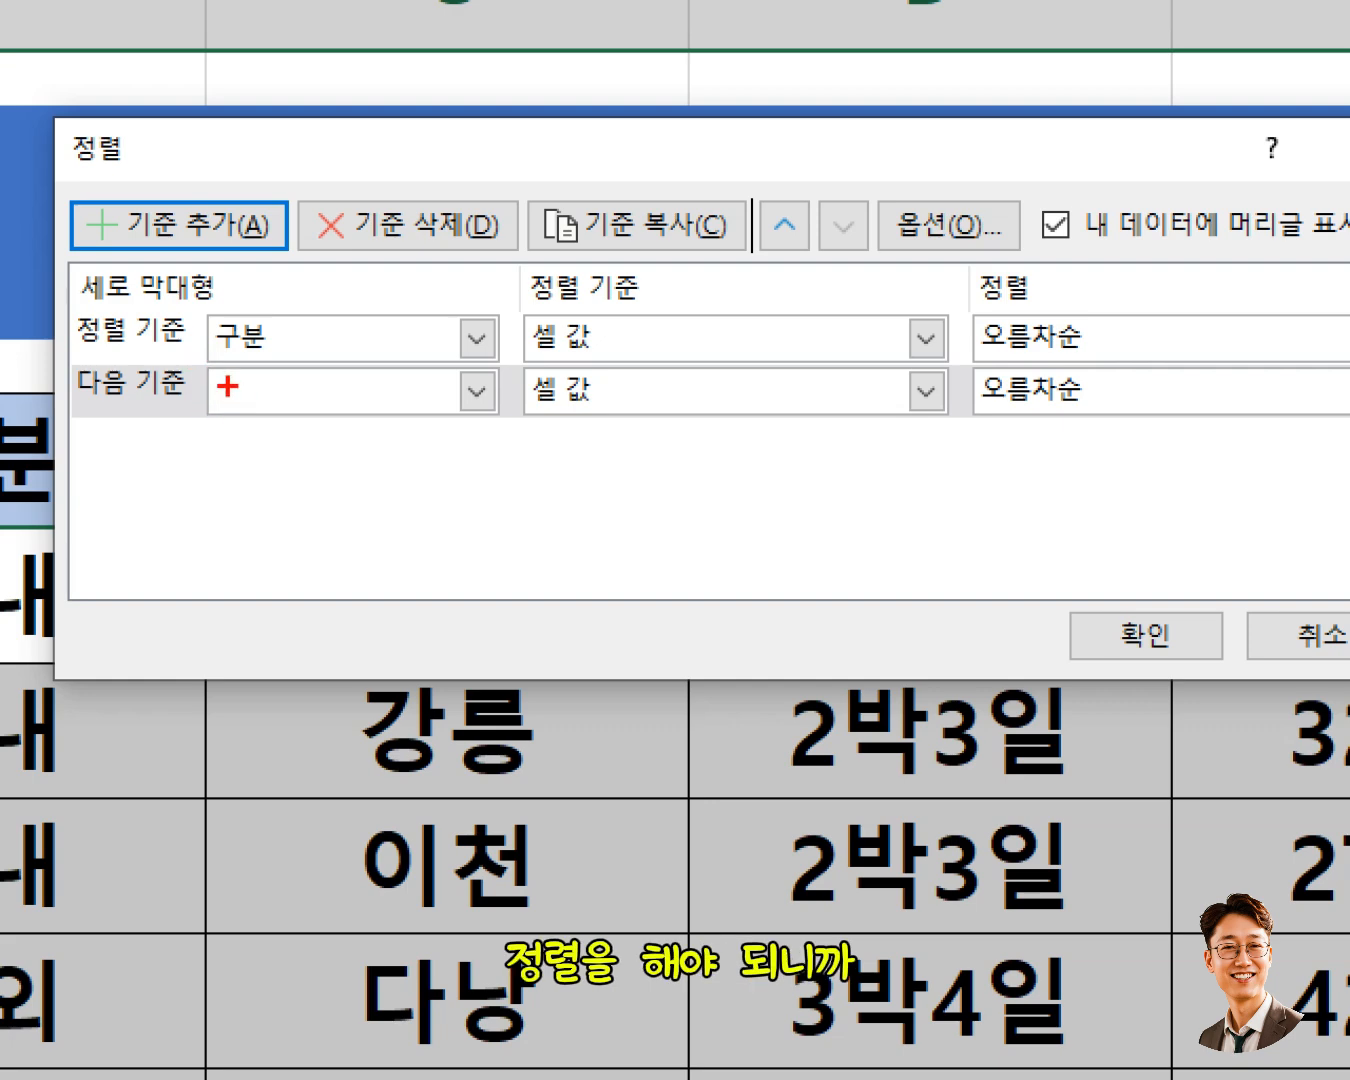
pyautogui.moveTo(201, 368)
pyautogui.mouseDown()
pyautogui.moveTo(290, 436)
pyautogui.moveTo(542, 437)
pyautogui.moveTo(513, 438)
pyautogui.mouseUp()
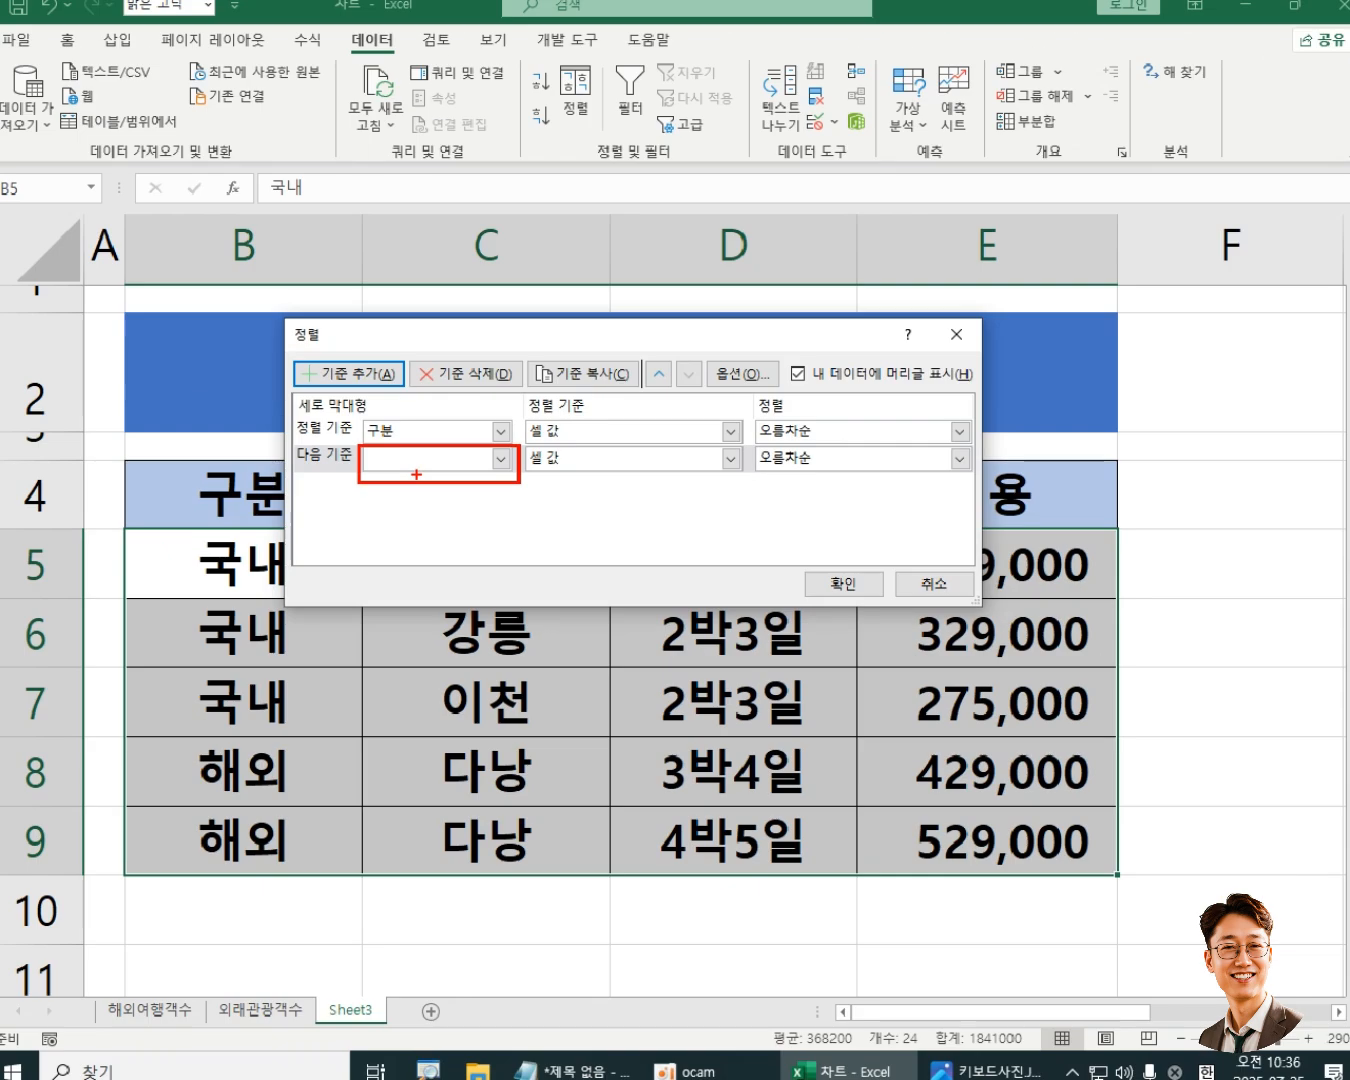
pyautogui.click(500, 457)
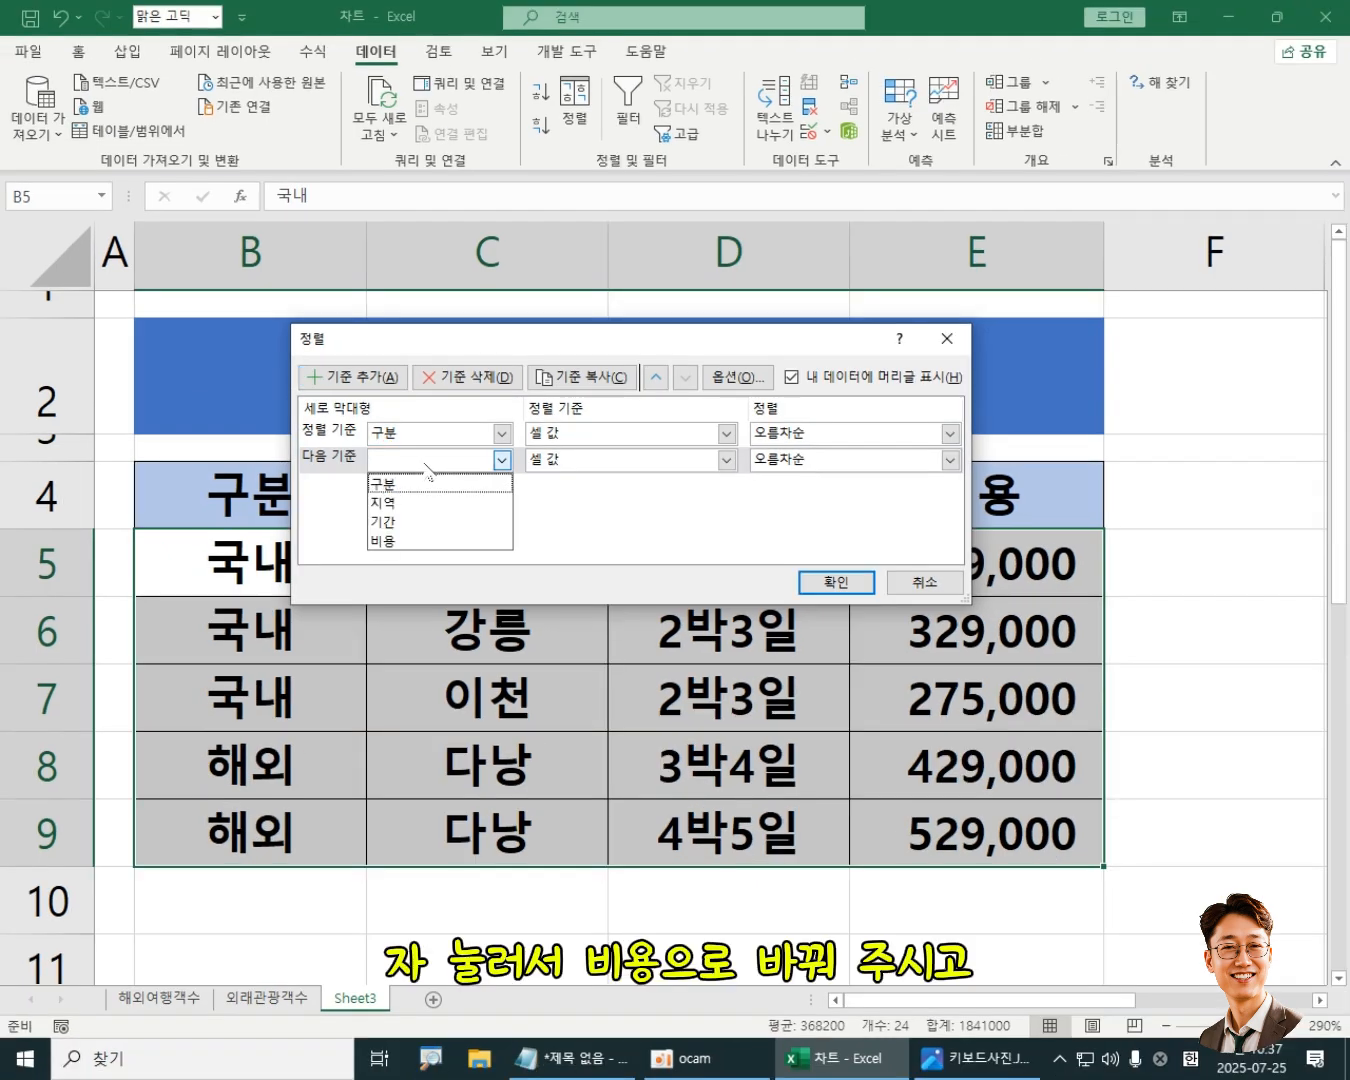
pyautogui.click(419, 542)
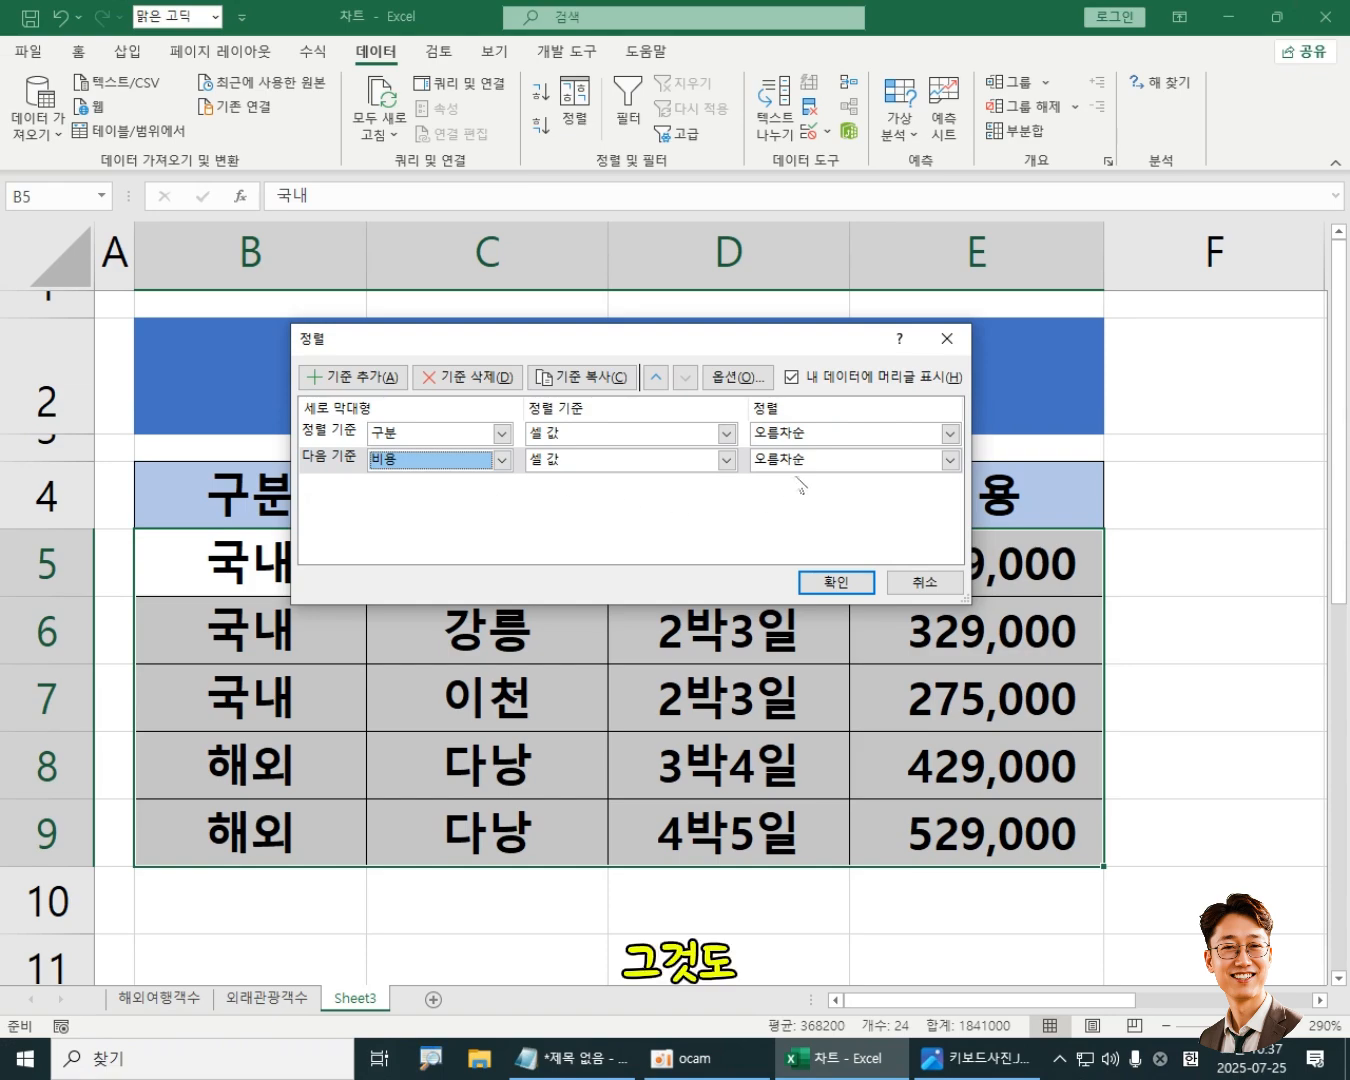
# Step: Set the 비용 level's order to descending (내림차순) and apply the two-level sort
pyautogui.click(835, 464)
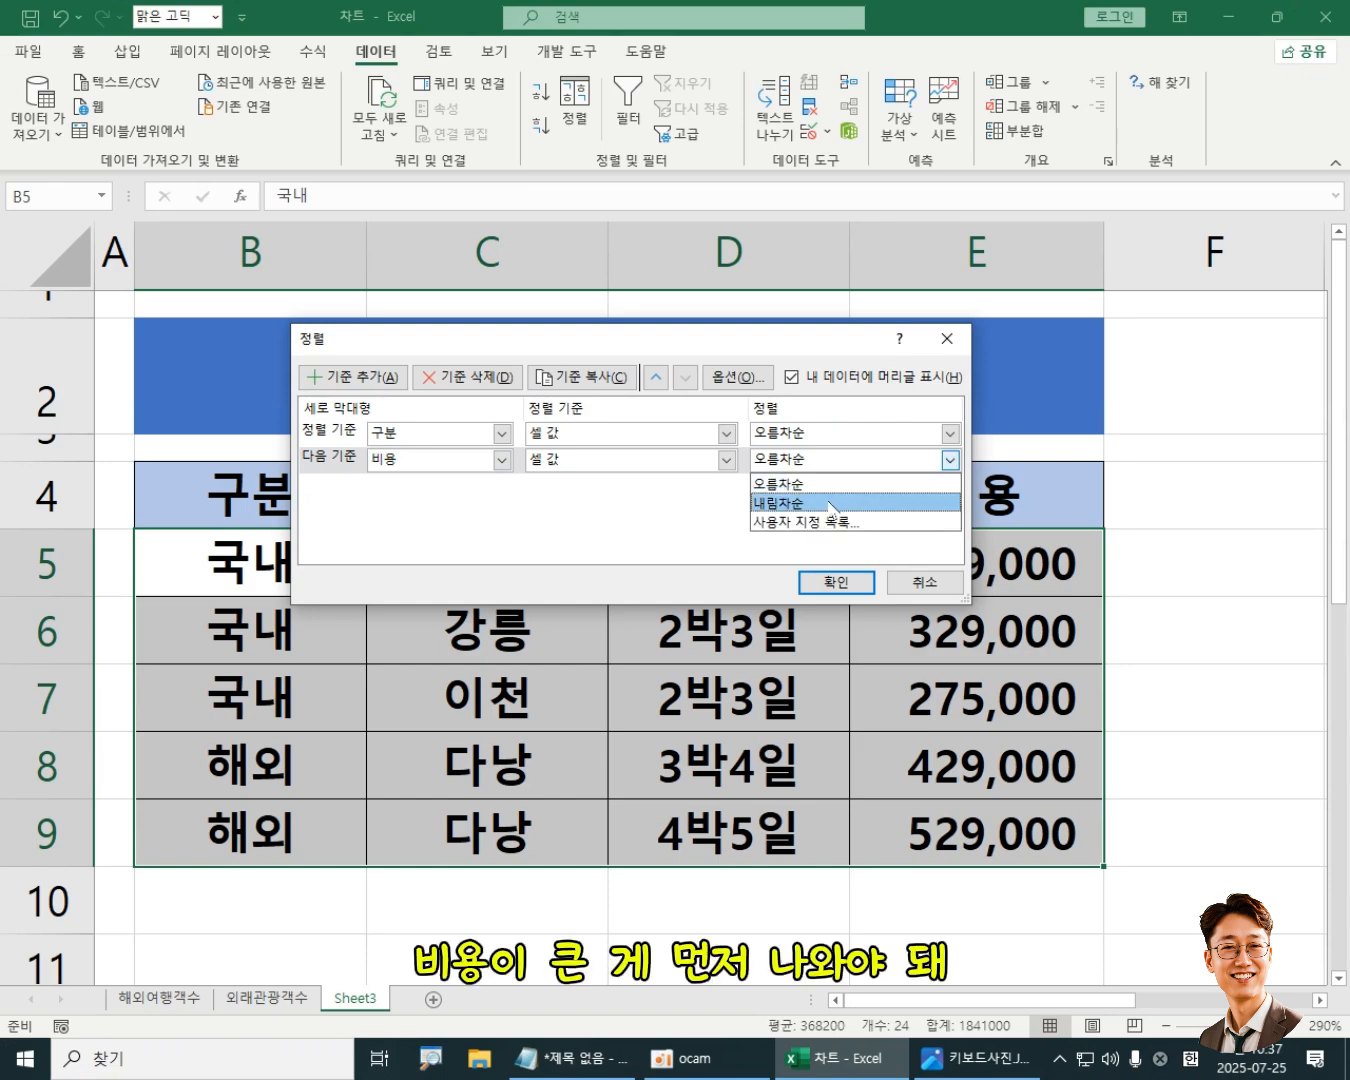
pyautogui.click(830, 504)
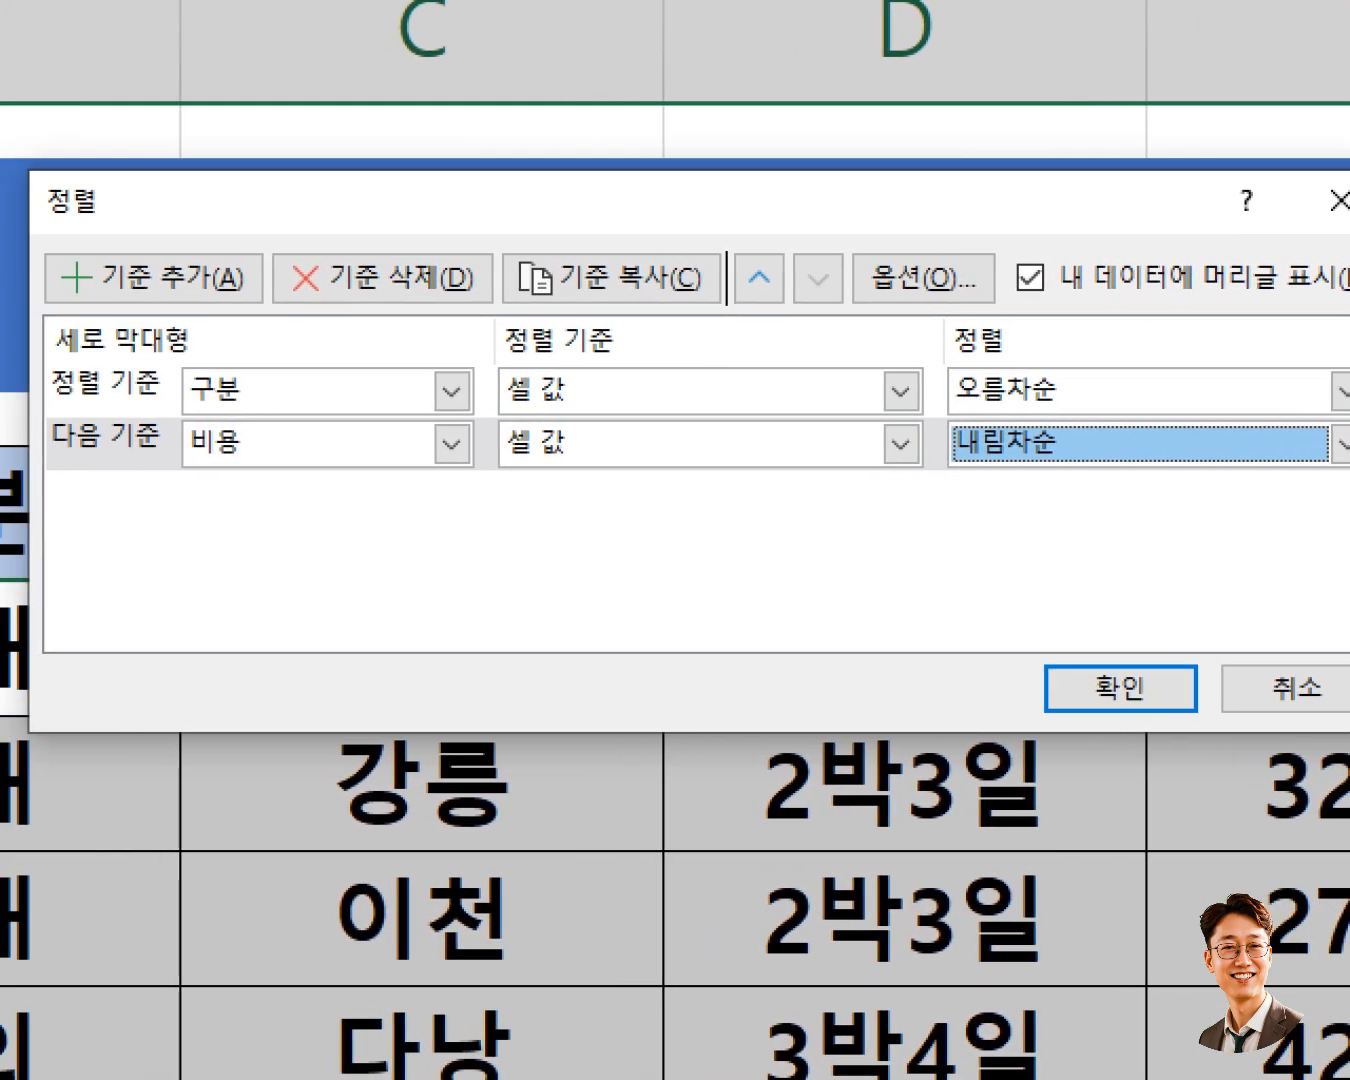
pyautogui.moveTo(157, 414); pyautogui.dragTo(380, 505)
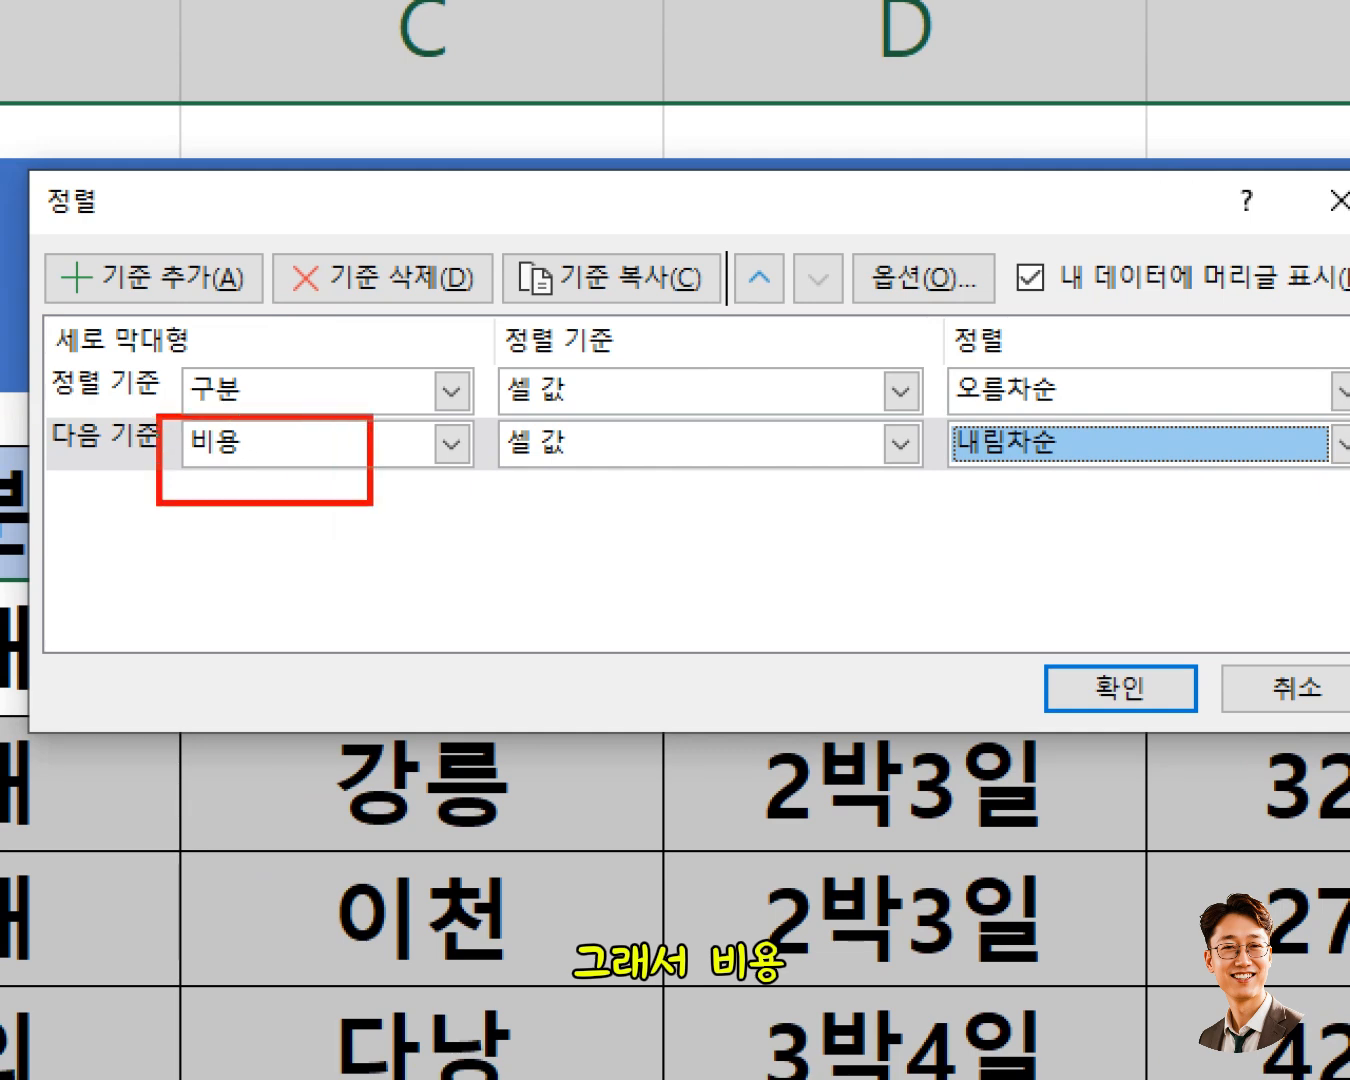
pyautogui.moveTo(930, 424)
pyautogui.mouseDown()
pyautogui.moveTo(1045, 470)
pyautogui.moveTo(1158, 491)
pyautogui.mouseUp()
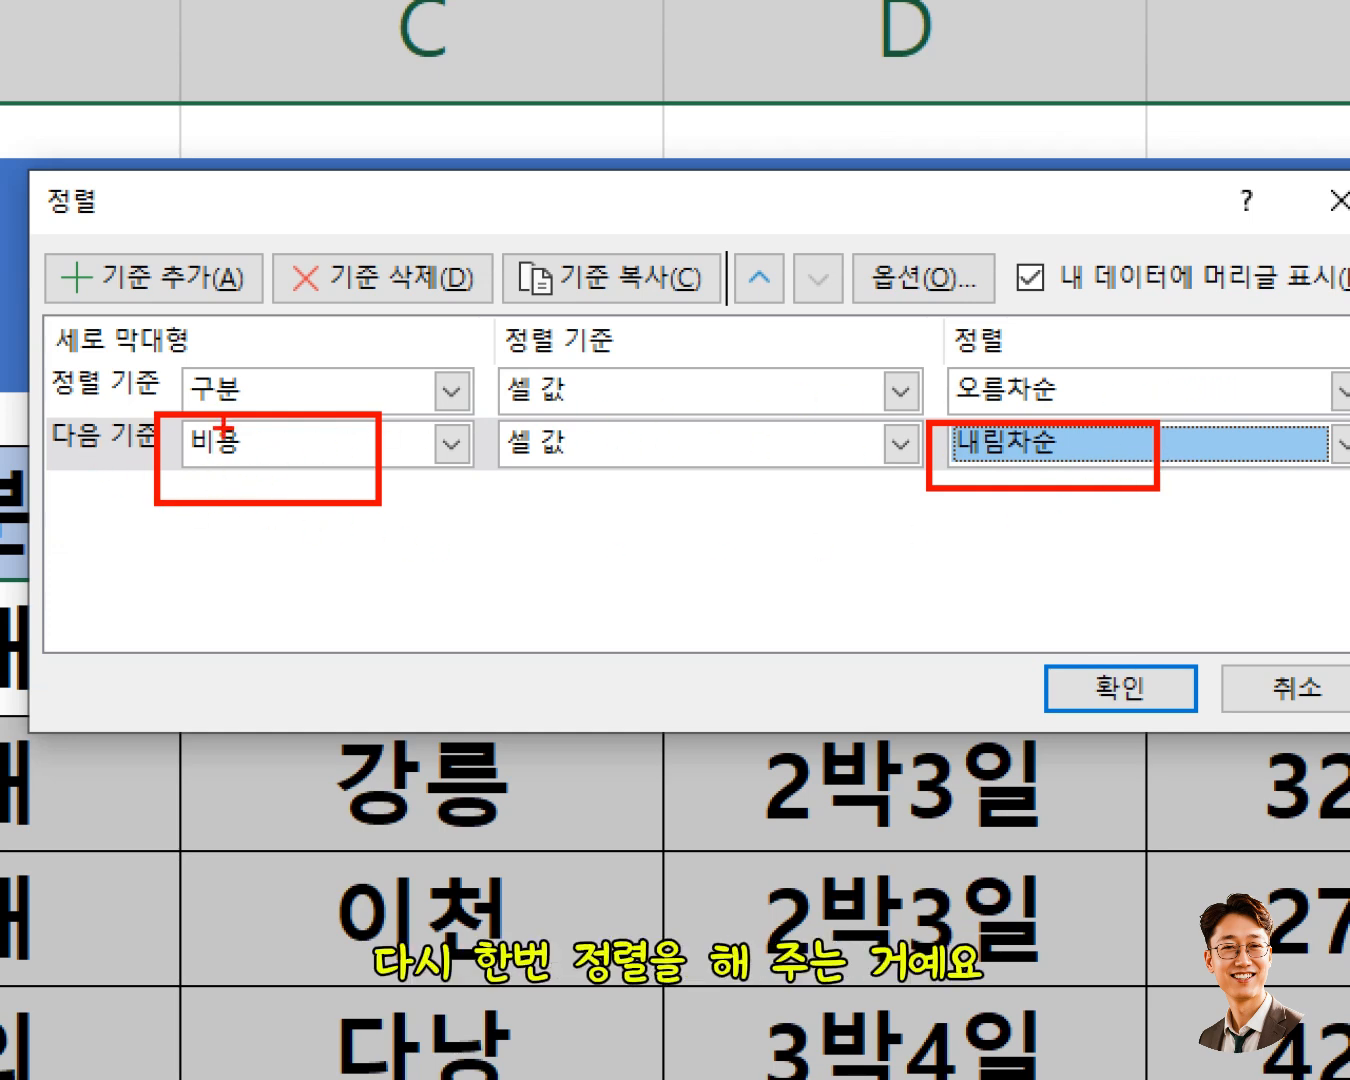
pyautogui.moveTo(309, 438); pyautogui.dragTo(310, 482)
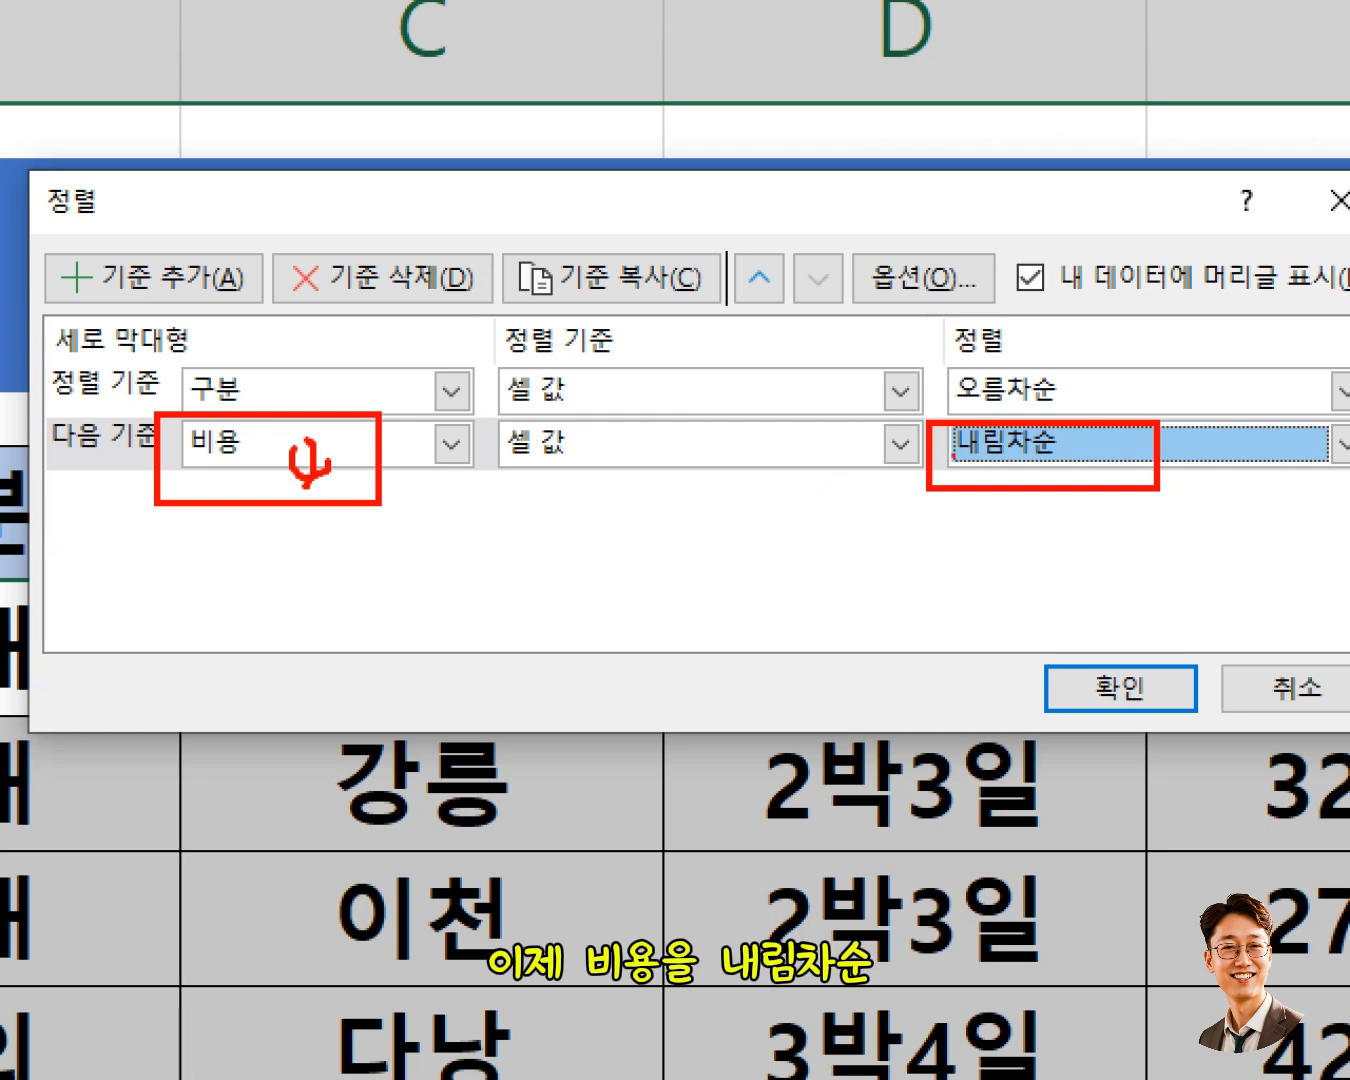
pyautogui.moveTo(1200, 760); pyautogui.dragTo(1200, 646)
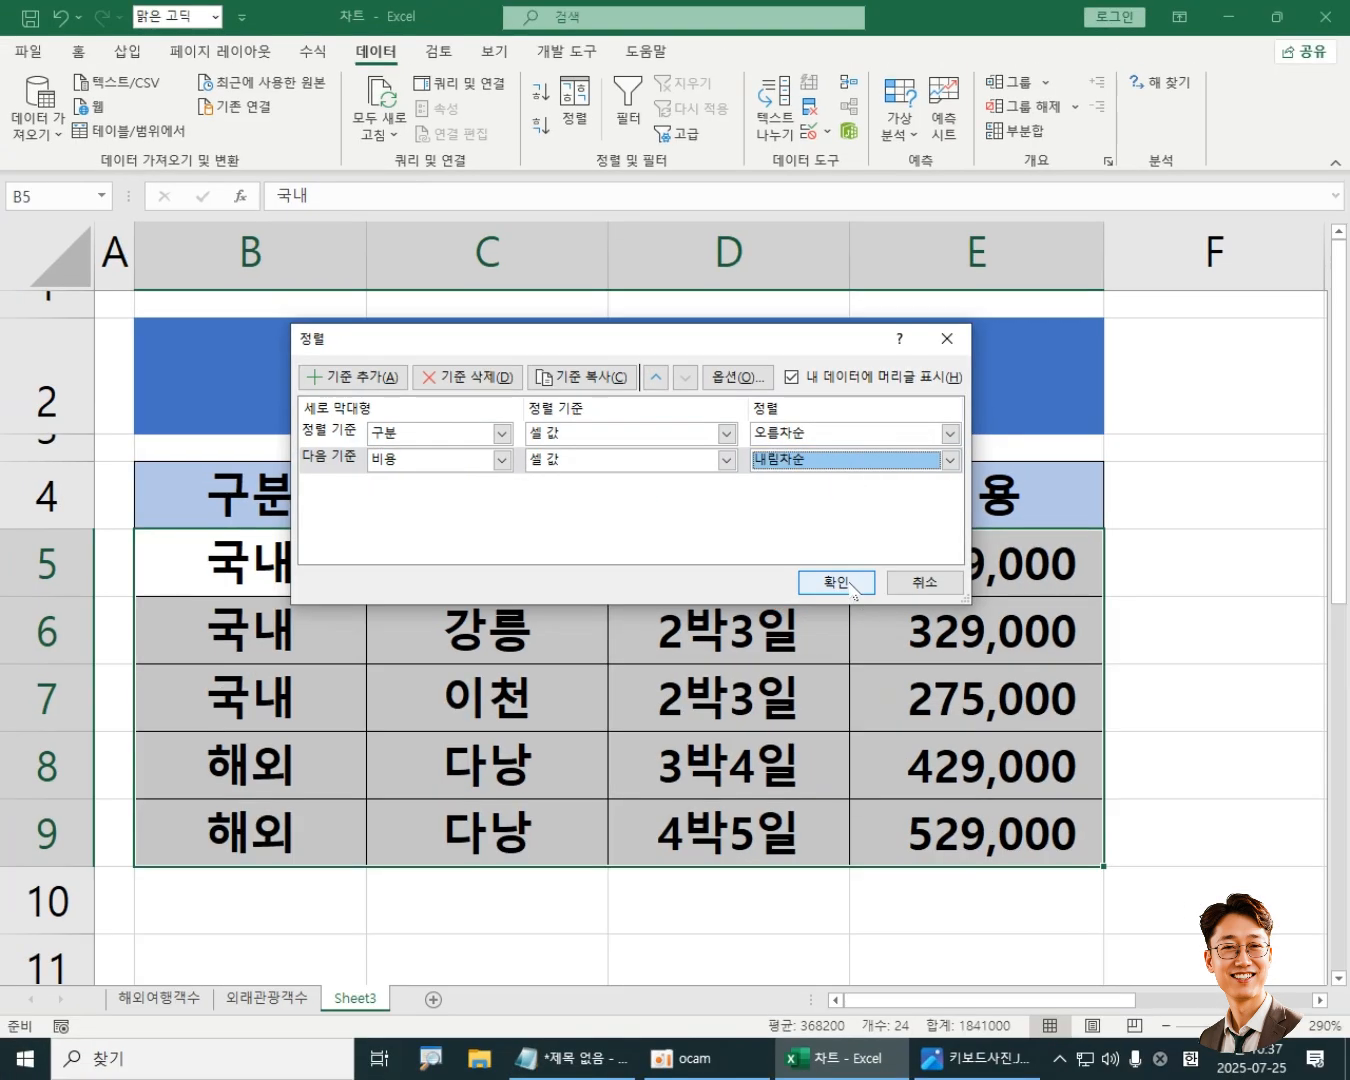
pyautogui.click(848, 583)
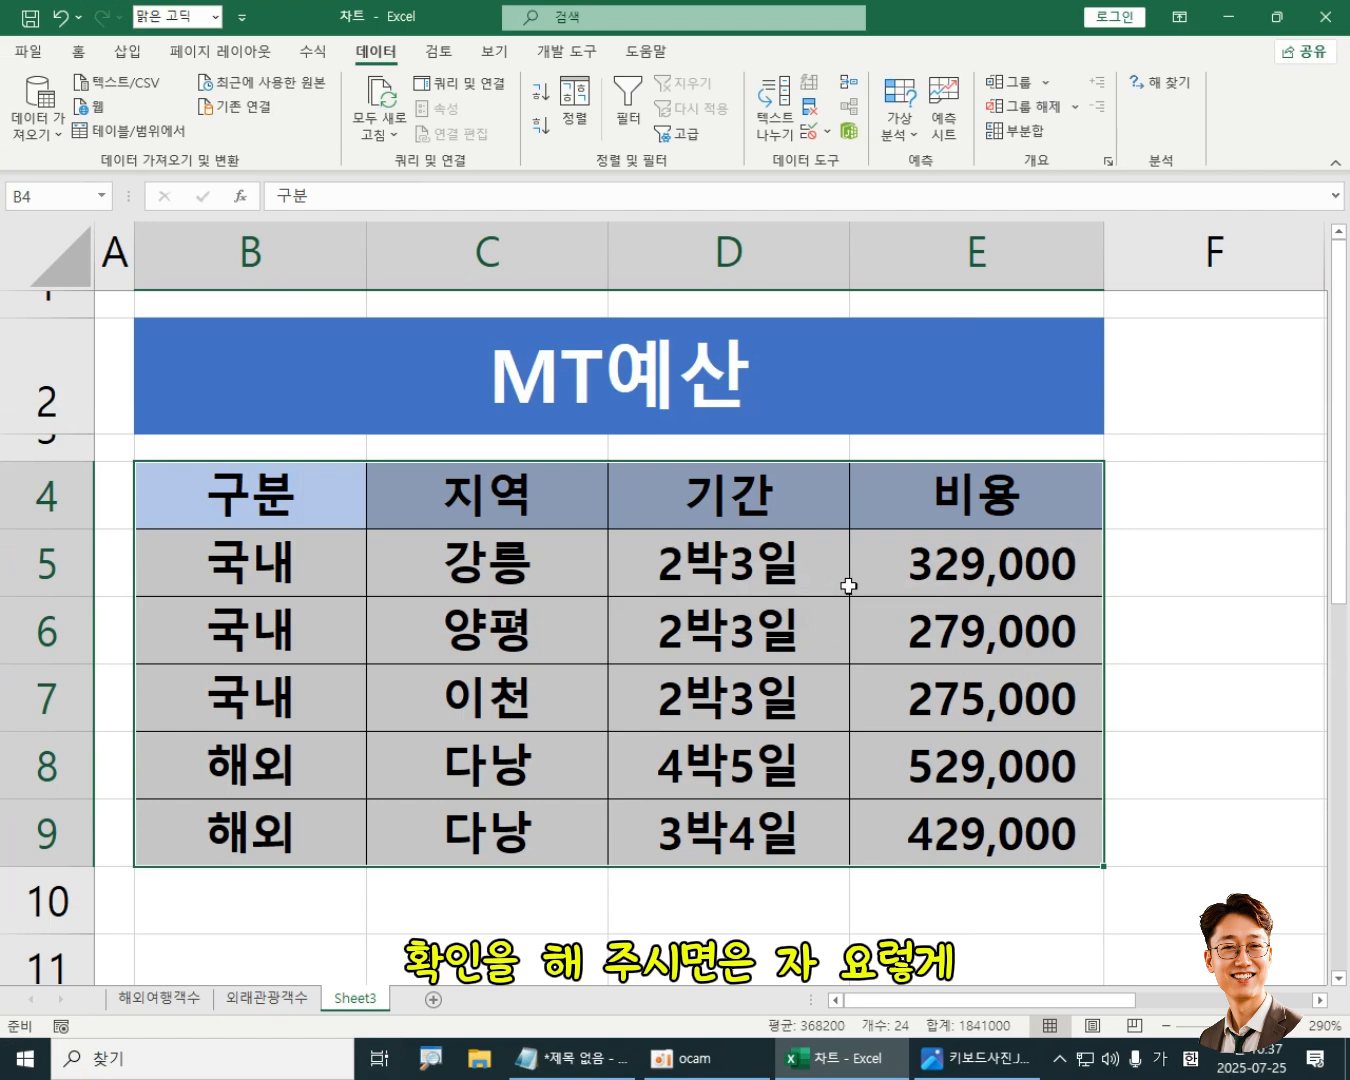
# Step: Examine the order of the 비용 values within the 국내 rows and within the 해외 rows
pyautogui.click(1036, 736)
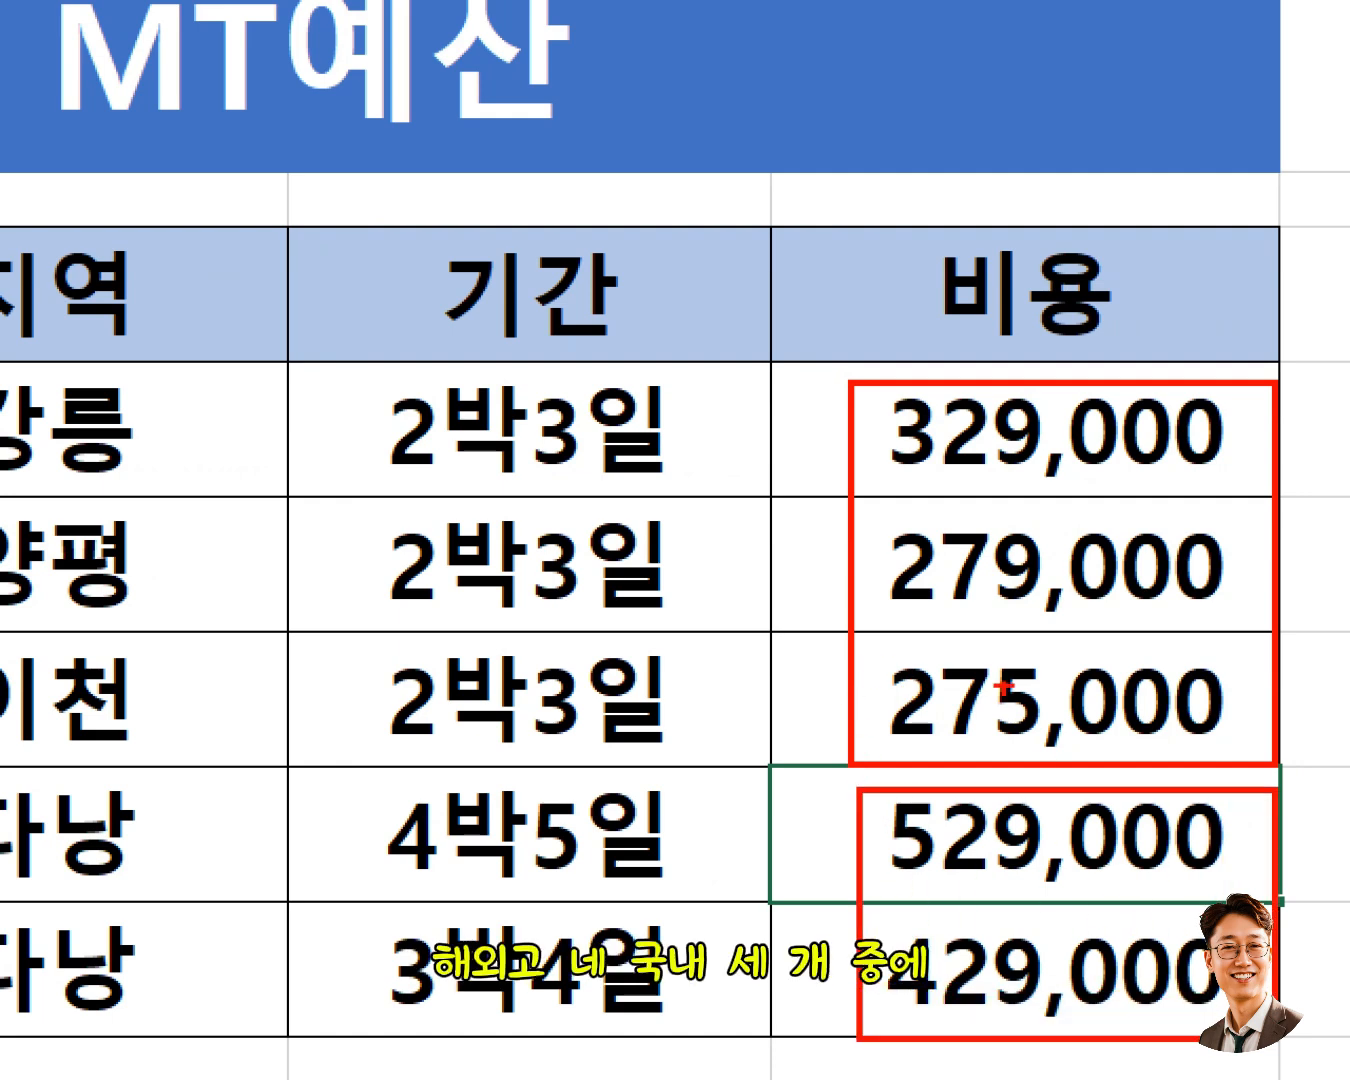
pyautogui.moveTo(826, 395)
pyautogui.mouseDown()
pyautogui.moveTo(777, 686)
pyautogui.moveTo(877, 778)
pyautogui.mouseUp()
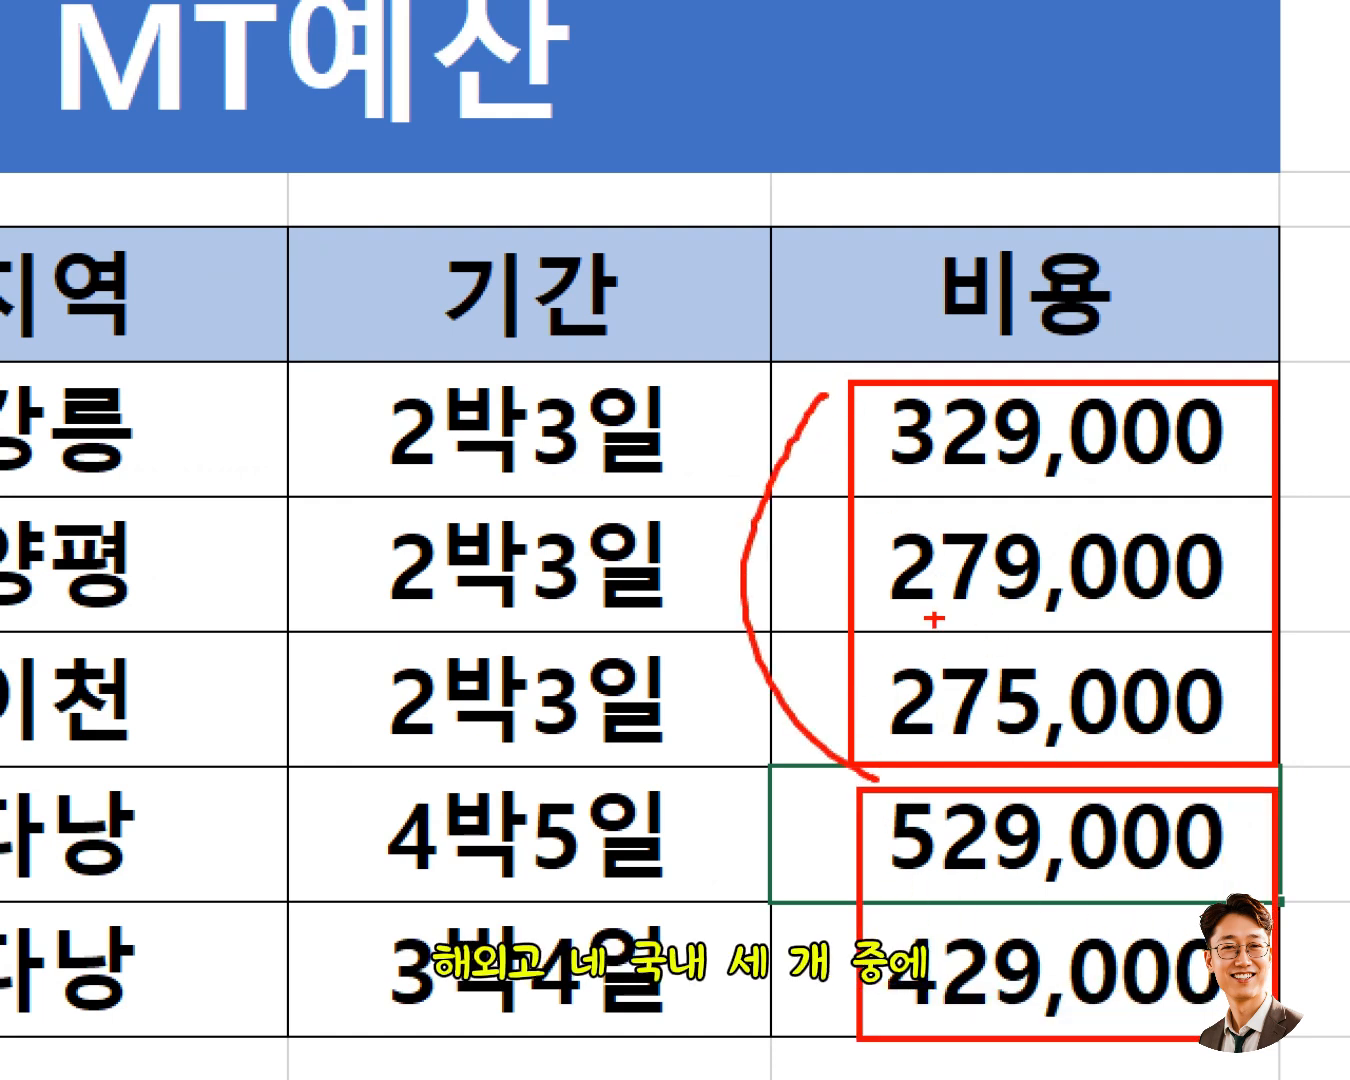
pyautogui.moveTo(888, 491); pyautogui.dragTo(1345, 492)
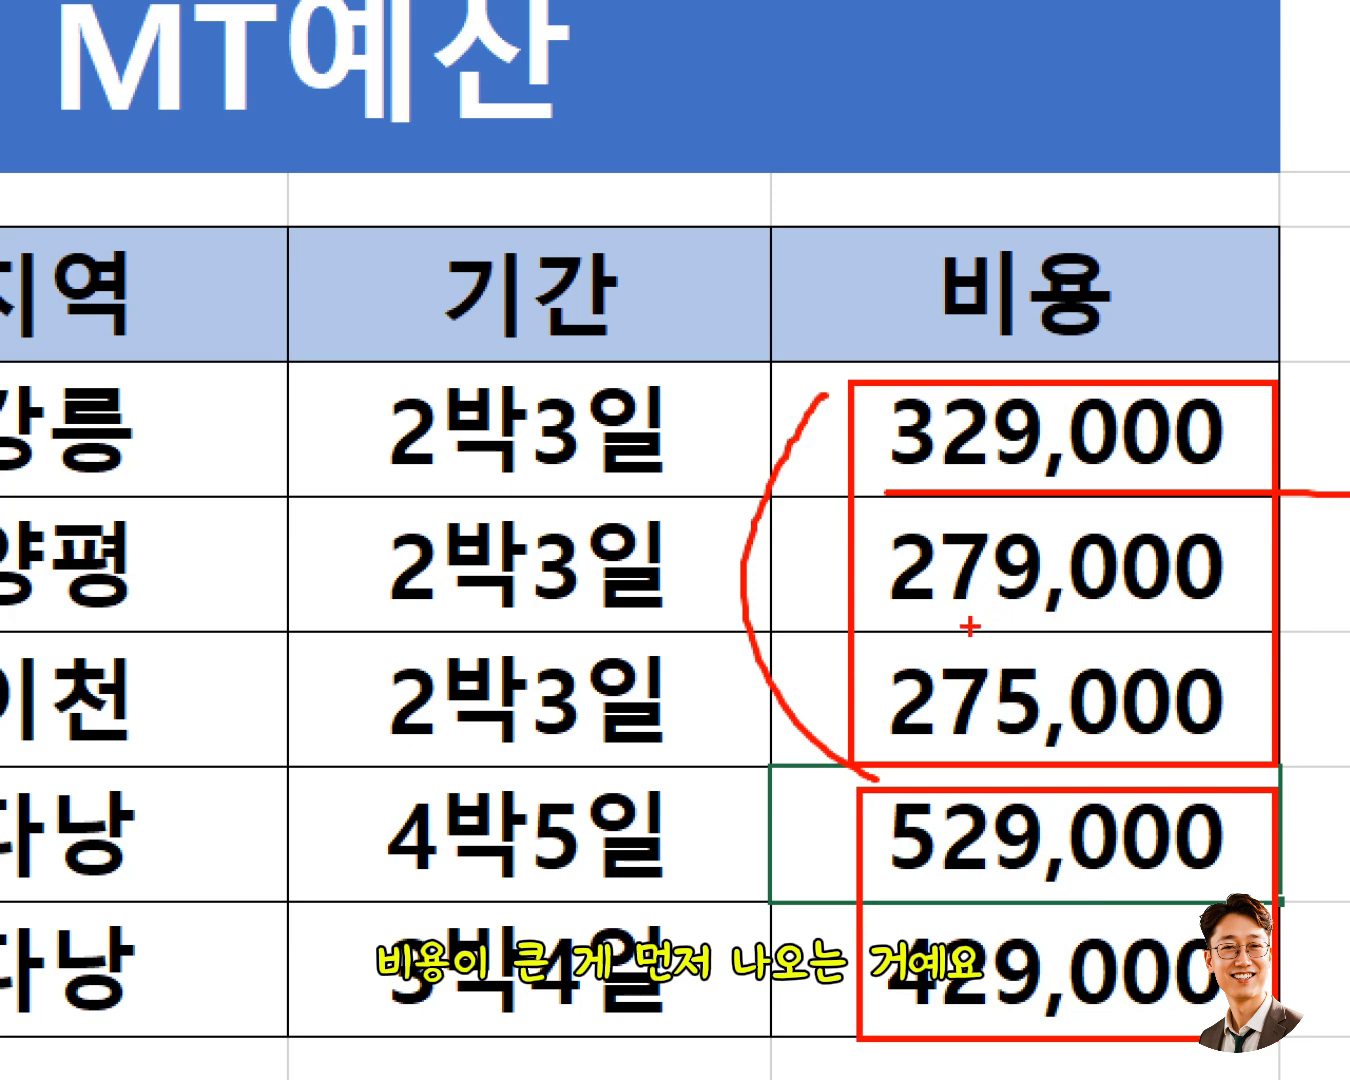
pyautogui.moveTo(903, 627); pyautogui.dragTo(1248, 630)
pyautogui.moveTo(893, 743); pyautogui.dragTo(1249, 743)
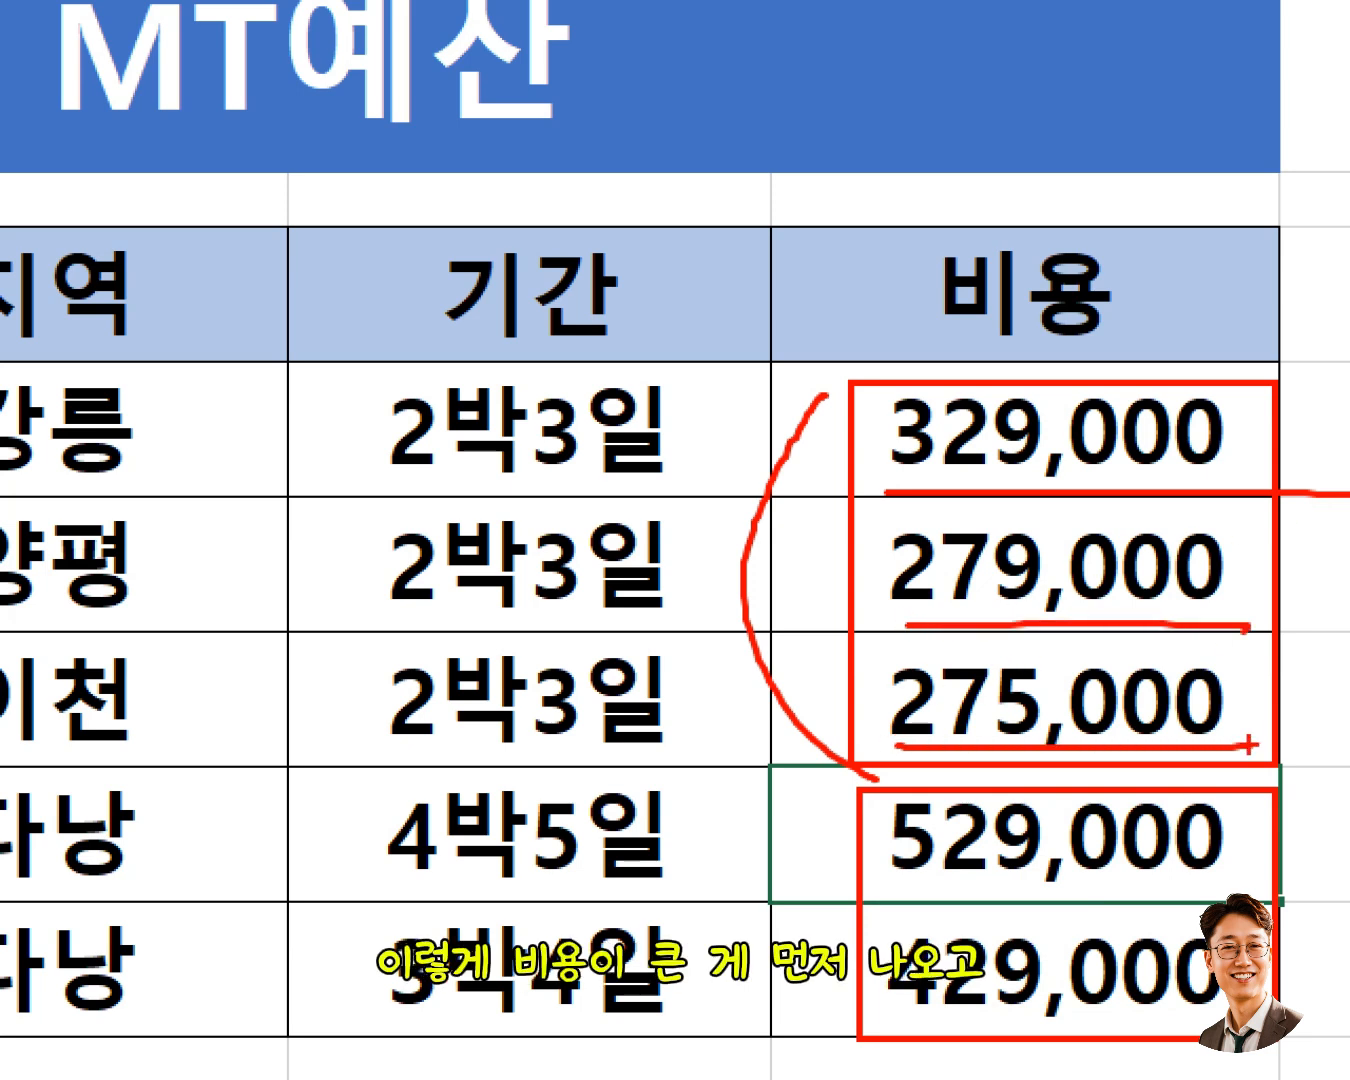
pyautogui.moveTo(801, 844)
pyautogui.mouseDown()
pyautogui.moveTo(782, 925)
pyautogui.moveTo(824, 982)
pyautogui.mouseUp()
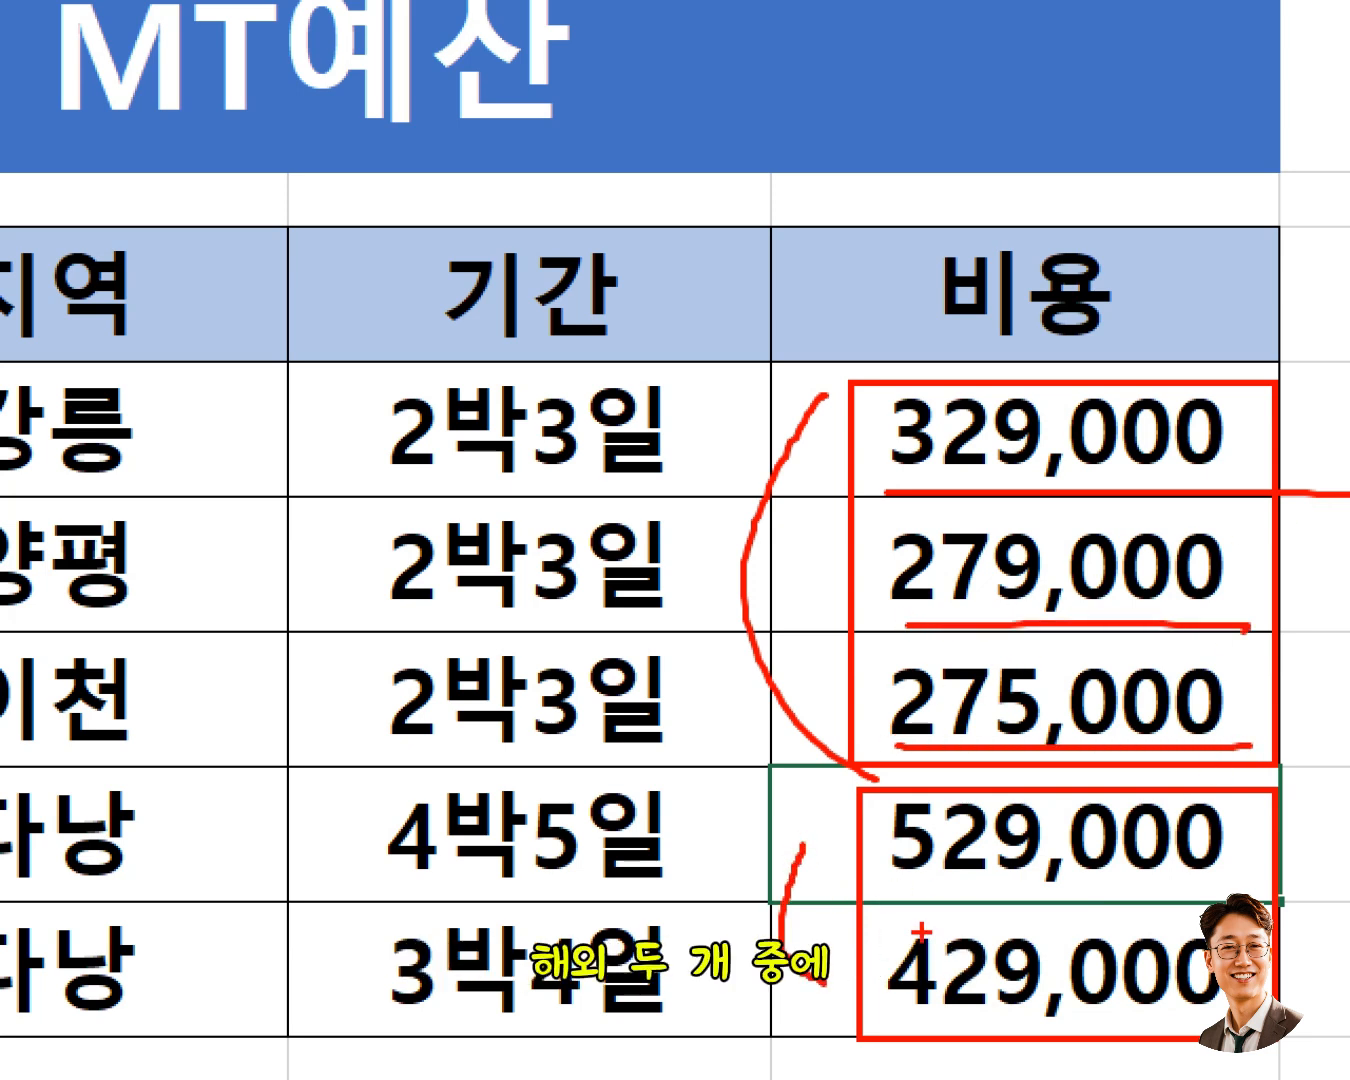
pyautogui.moveTo(890, 881); pyautogui.dragTo(1315, 882)
pyautogui.moveTo(909, 1021); pyautogui.dragTo(1200, 1025)
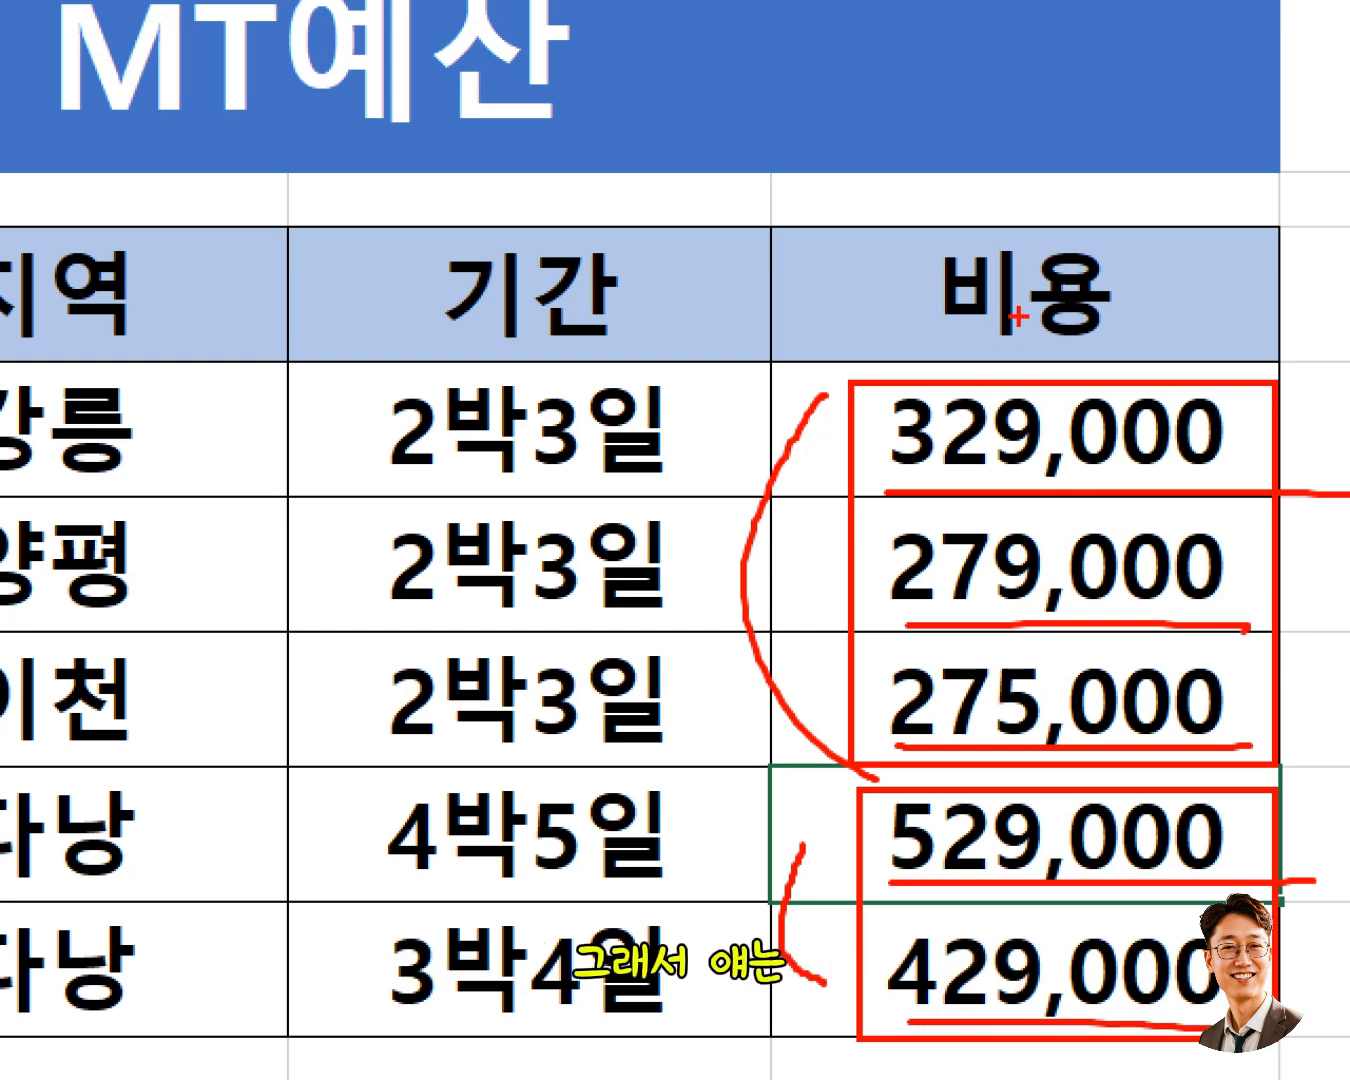
pyautogui.moveTo(911, 258); pyautogui.dragTo(1105, 357)
pyautogui.moveTo(983, 157); pyautogui.dragTo(1166, 370)
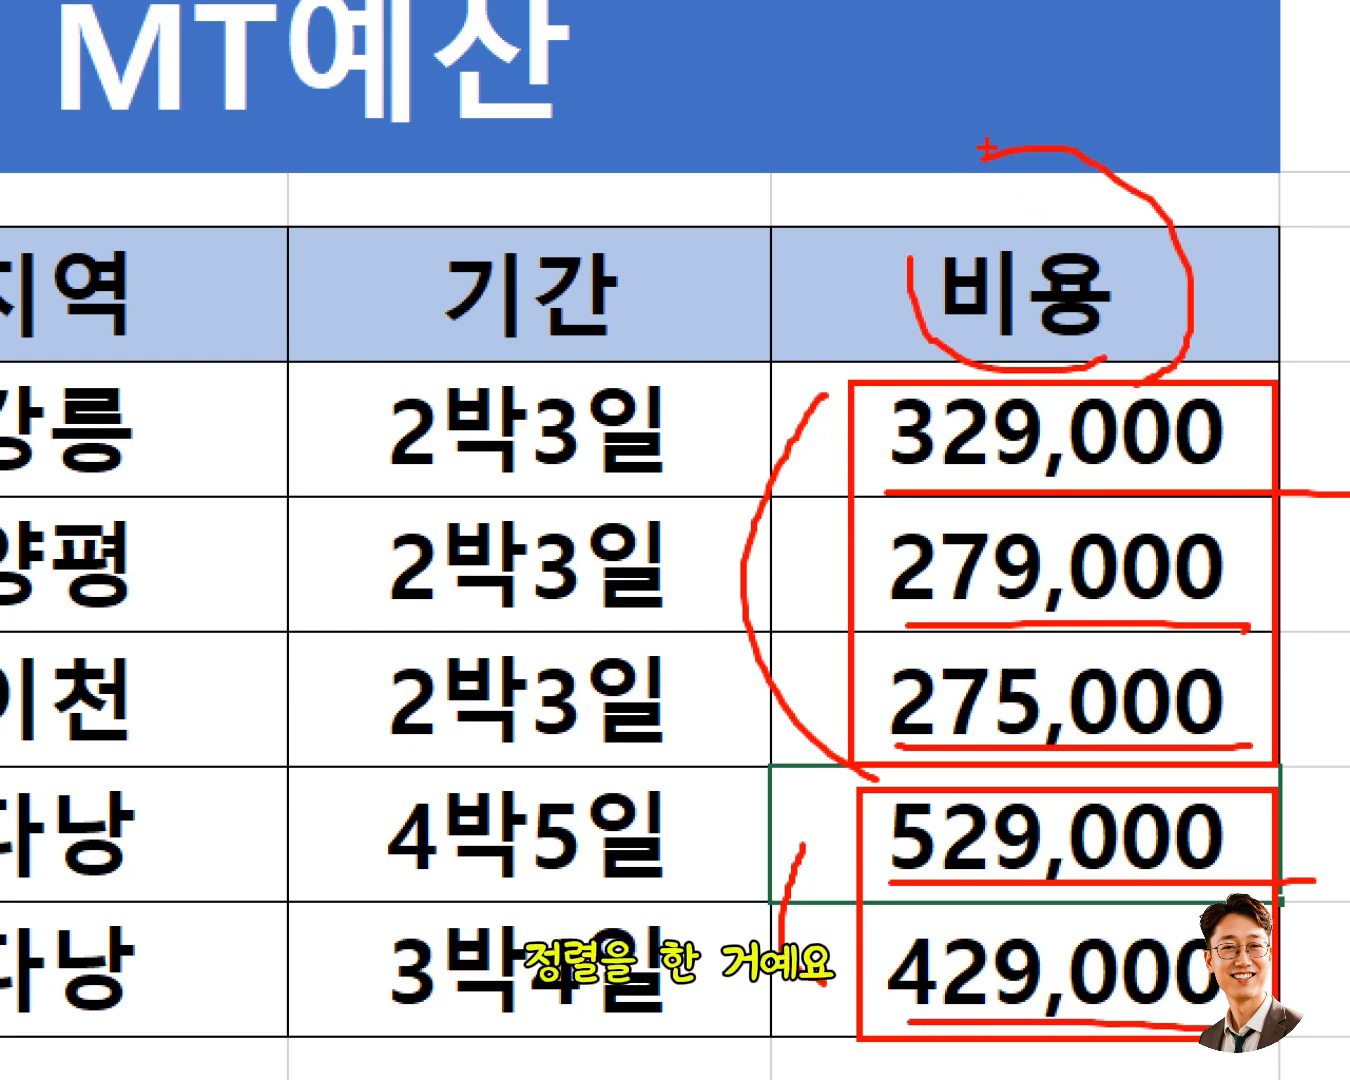
pyautogui.moveTo(980, 156); pyautogui.dragTo(862, 357)
pyautogui.press('Escape')
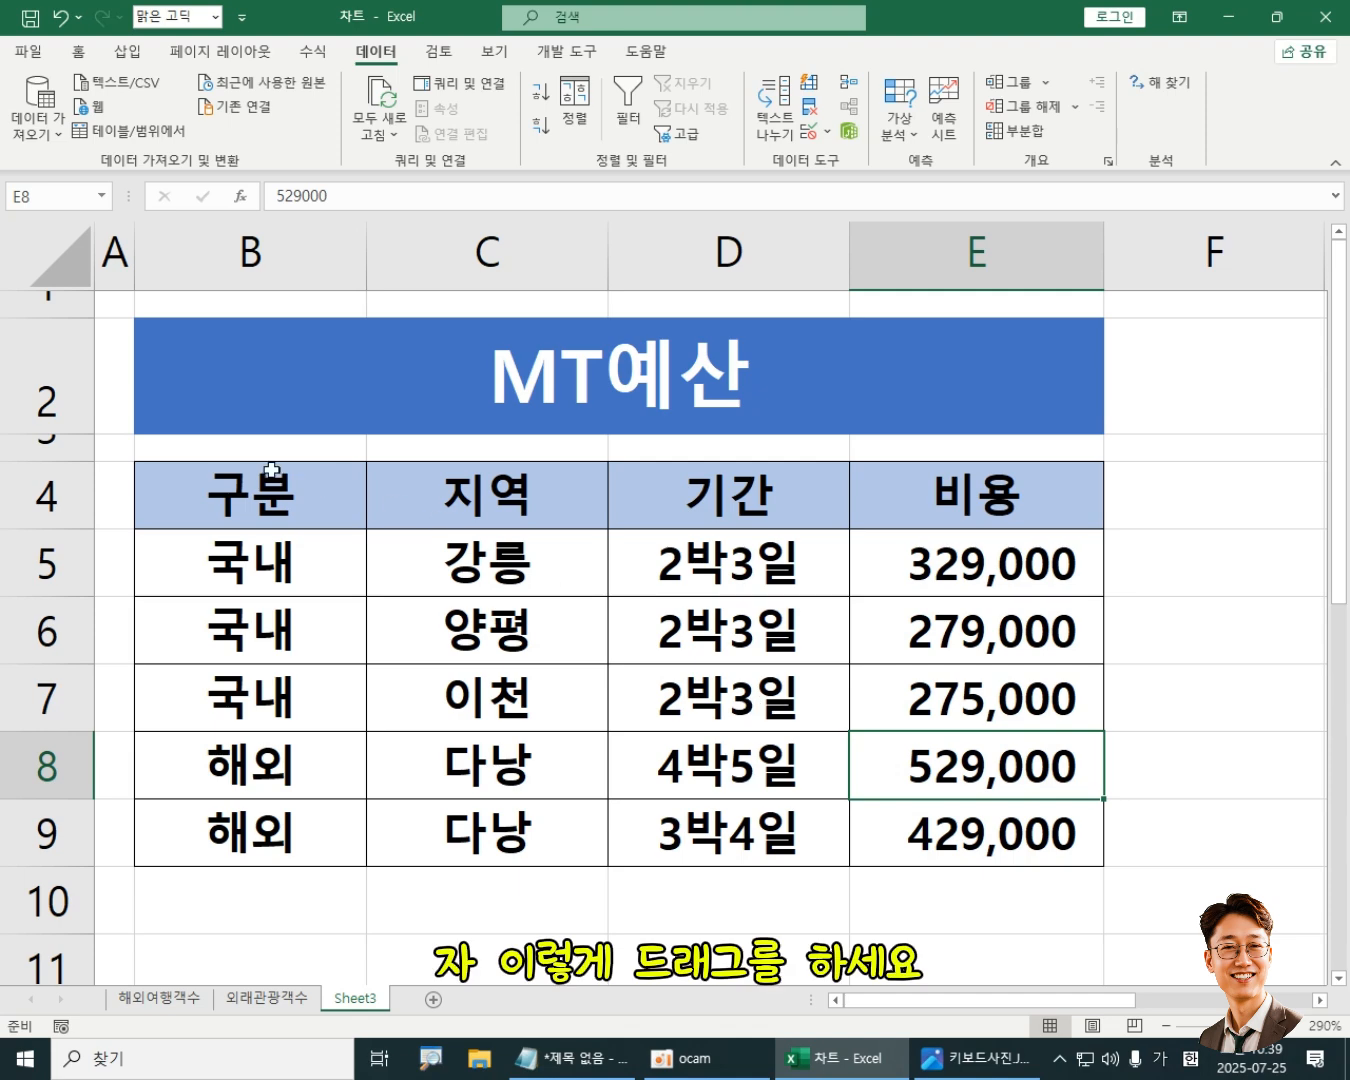
# Step: Select the table B4:E9 again and reopen the Sort dialog to review its 구분 and 비용 levels
pyautogui.moveTo(254, 484); pyautogui.dragTo(994, 830)
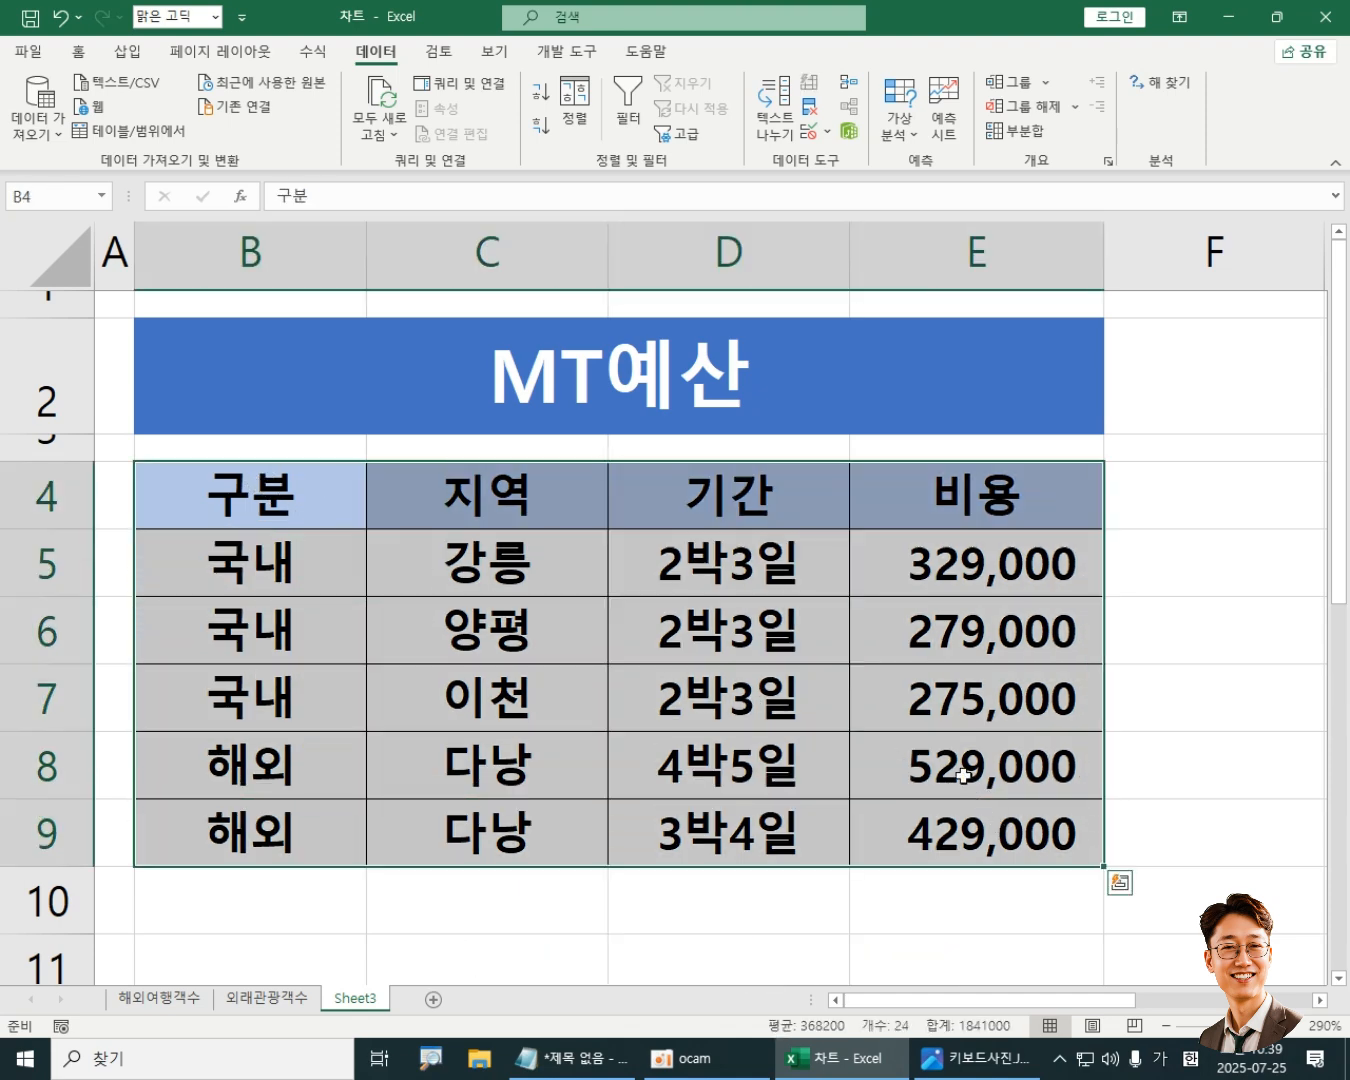
pyautogui.click(589, 104)
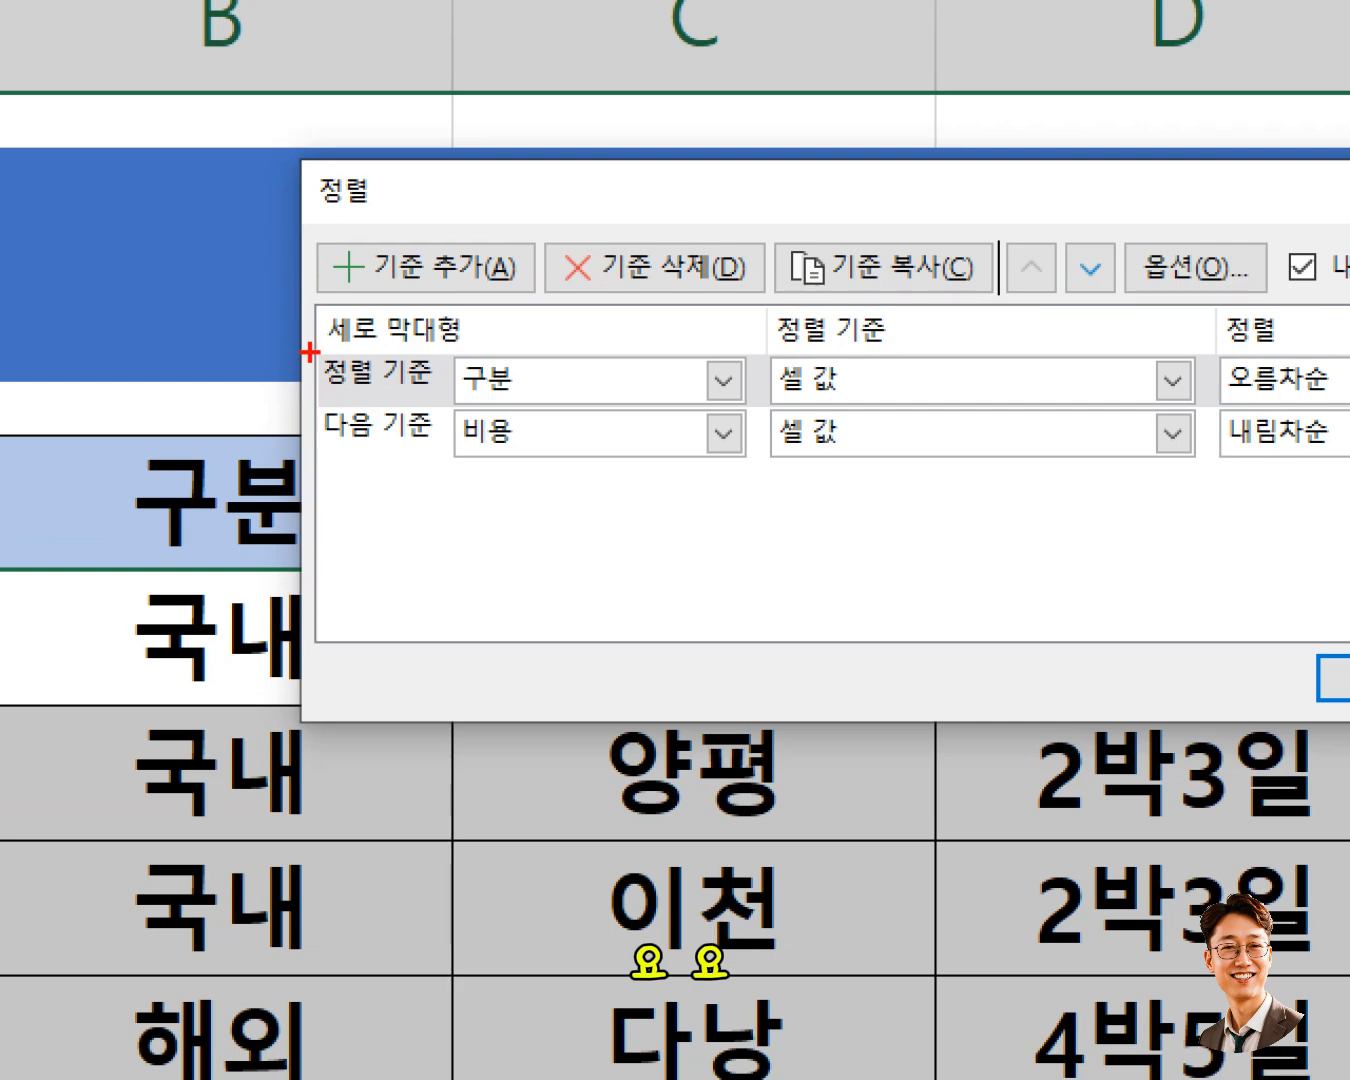
pyautogui.moveTo(307, 349); pyautogui.dragTo(449, 412)
pyautogui.moveTo(311, 408)
pyautogui.mouseDown()
pyautogui.moveTo(388, 455)
pyautogui.moveTo(465, 458)
pyautogui.mouseUp()
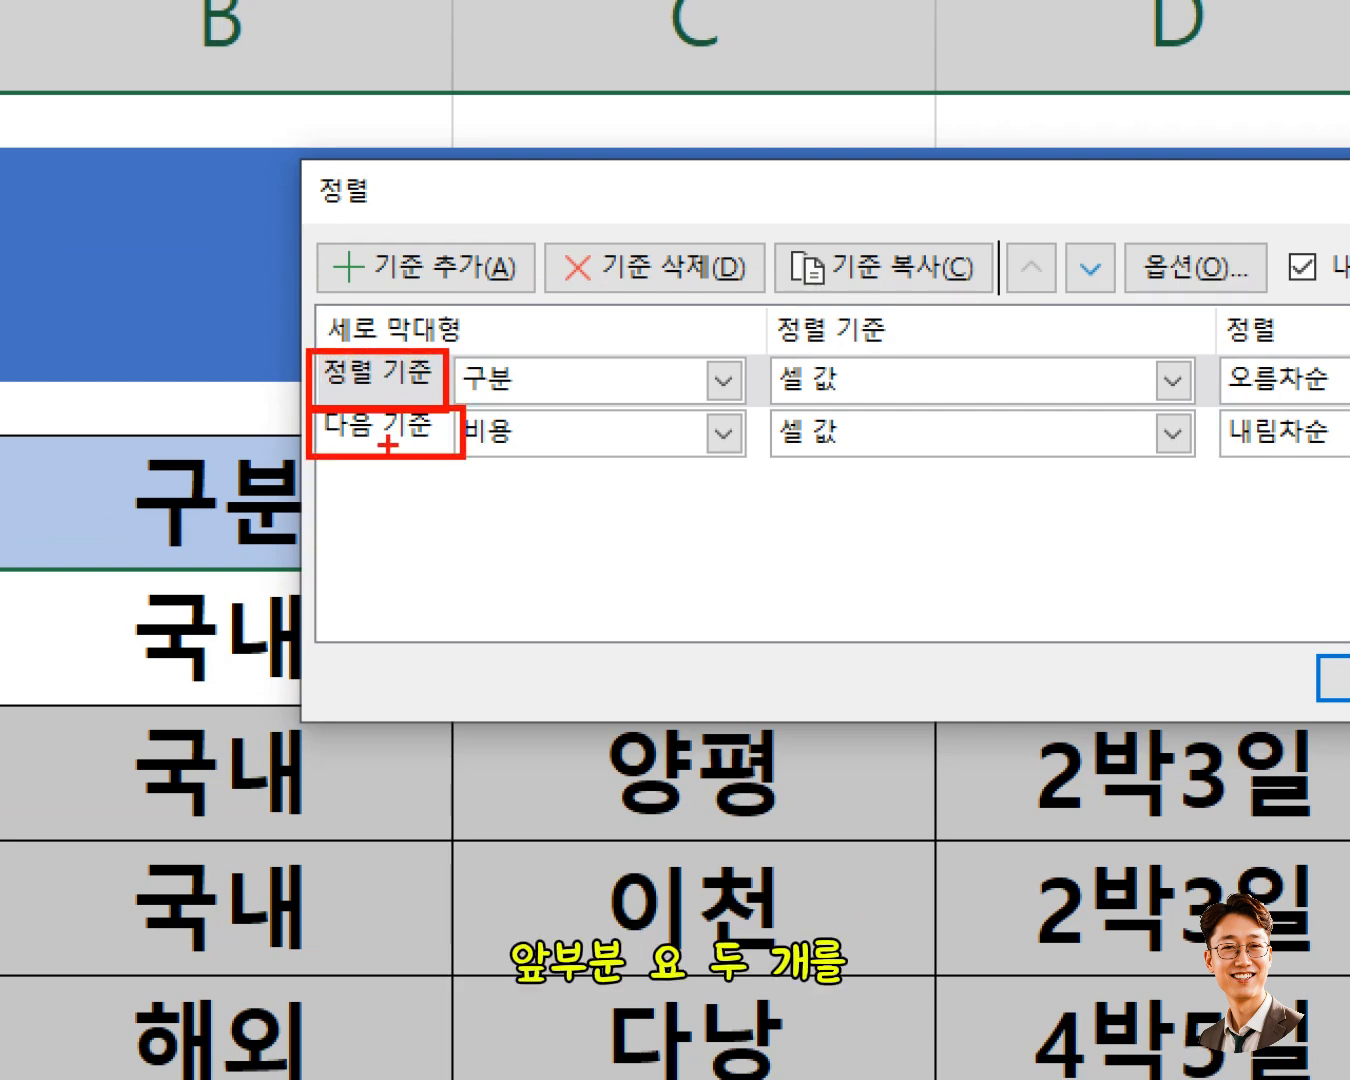
# Step: Delete the second sort level, 비용, from the sort criteria
pyautogui.click(377, 375)
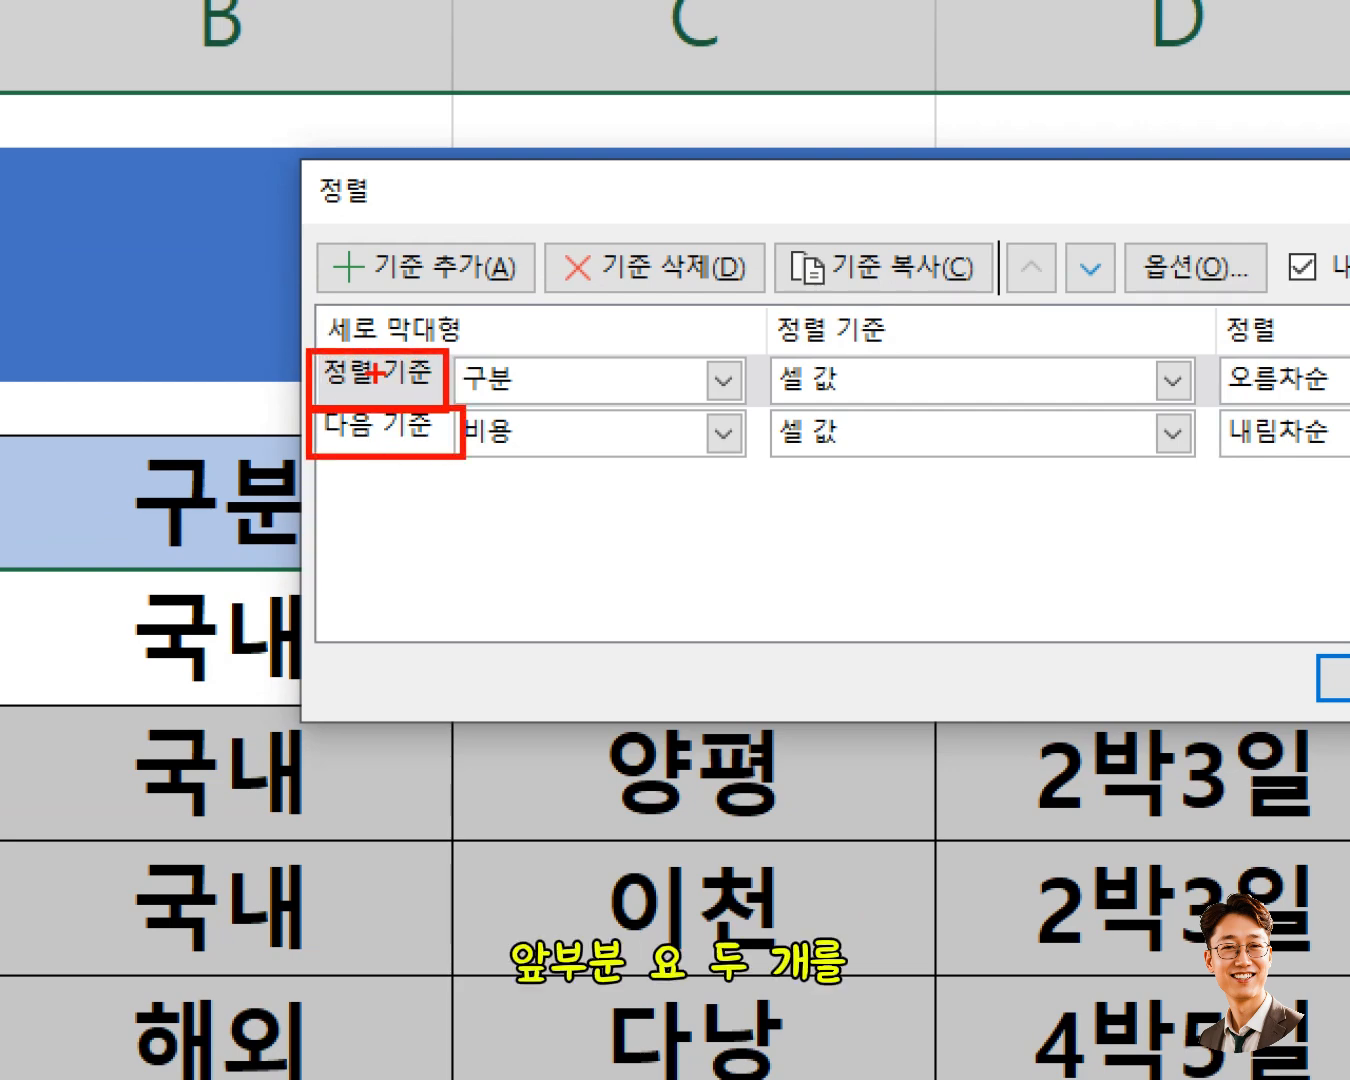
pyautogui.click(392, 446)
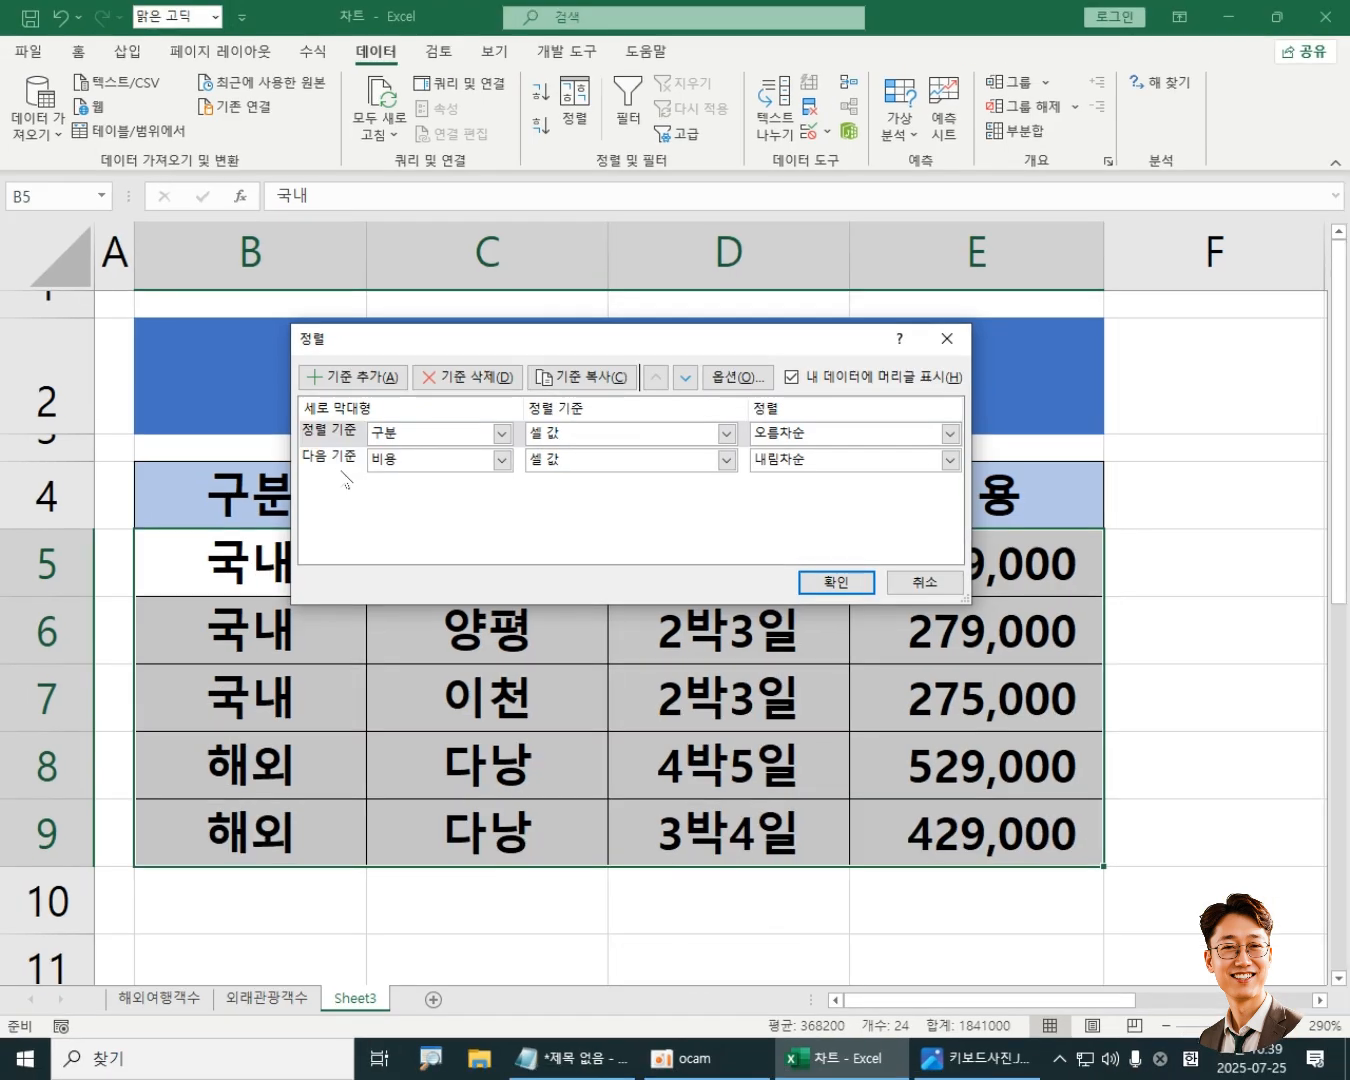
pyautogui.click(340, 464)
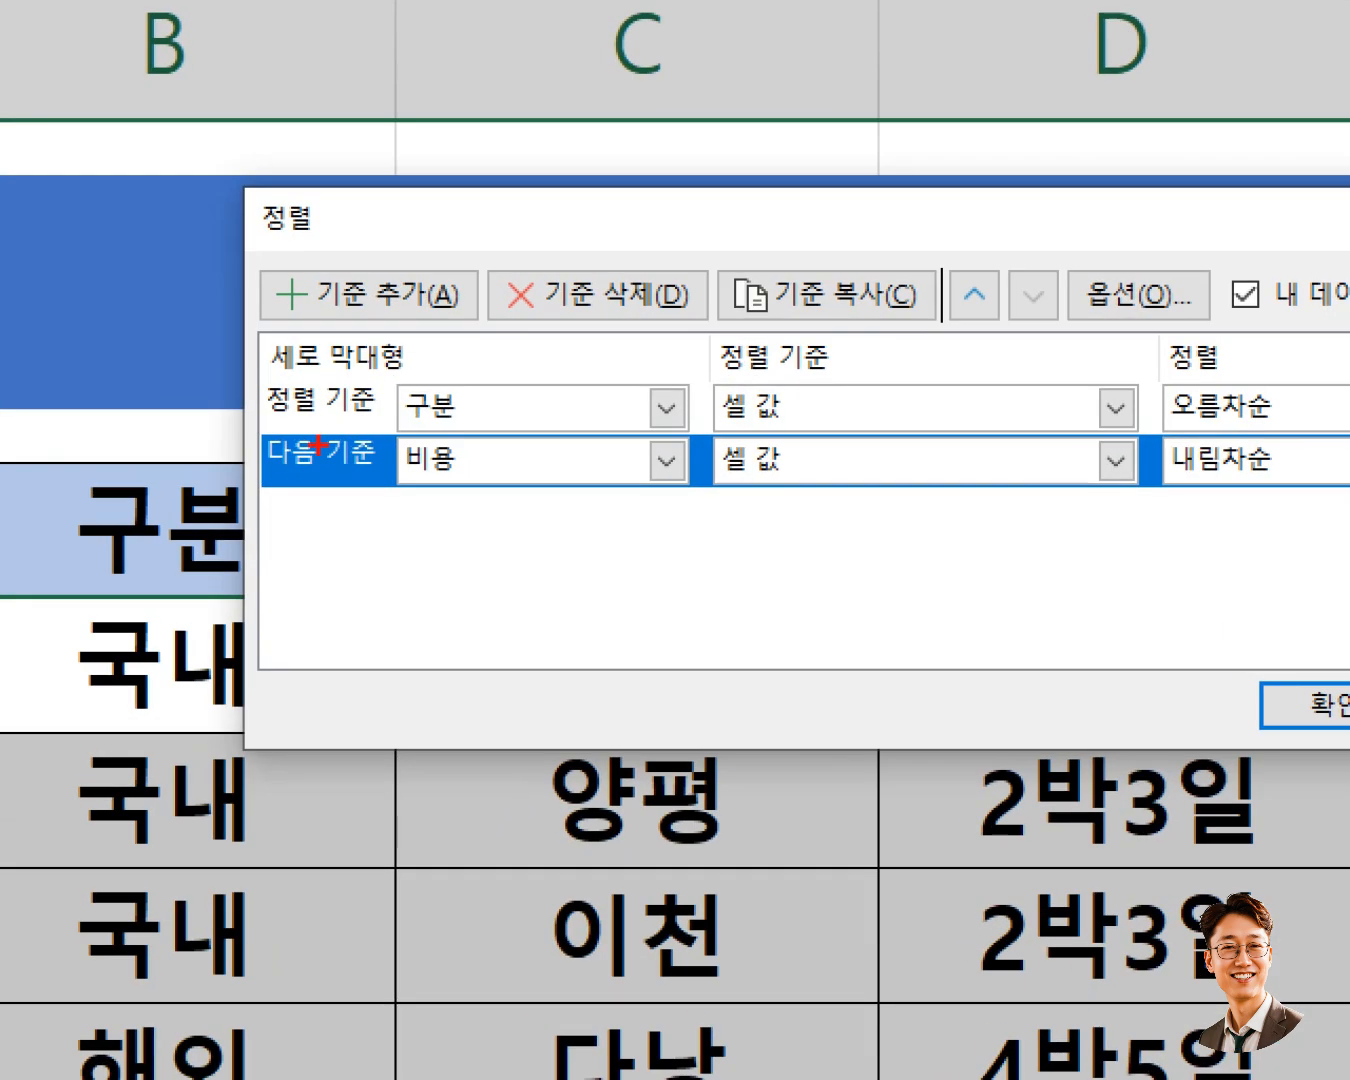
pyautogui.moveTo(262, 431)
pyautogui.mouseDown()
pyautogui.moveTo(395, 503)
pyautogui.moveTo(365, 470)
pyautogui.moveTo(340, 496)
pyautogui.mouseUp()
pyautogui.moveTo(497, 253)
pyautogui.mouseDown()
pyautogui.moveTo(611, 320)
pyautogui.moveTo(716, 338)
pyautogui.mouseUp()
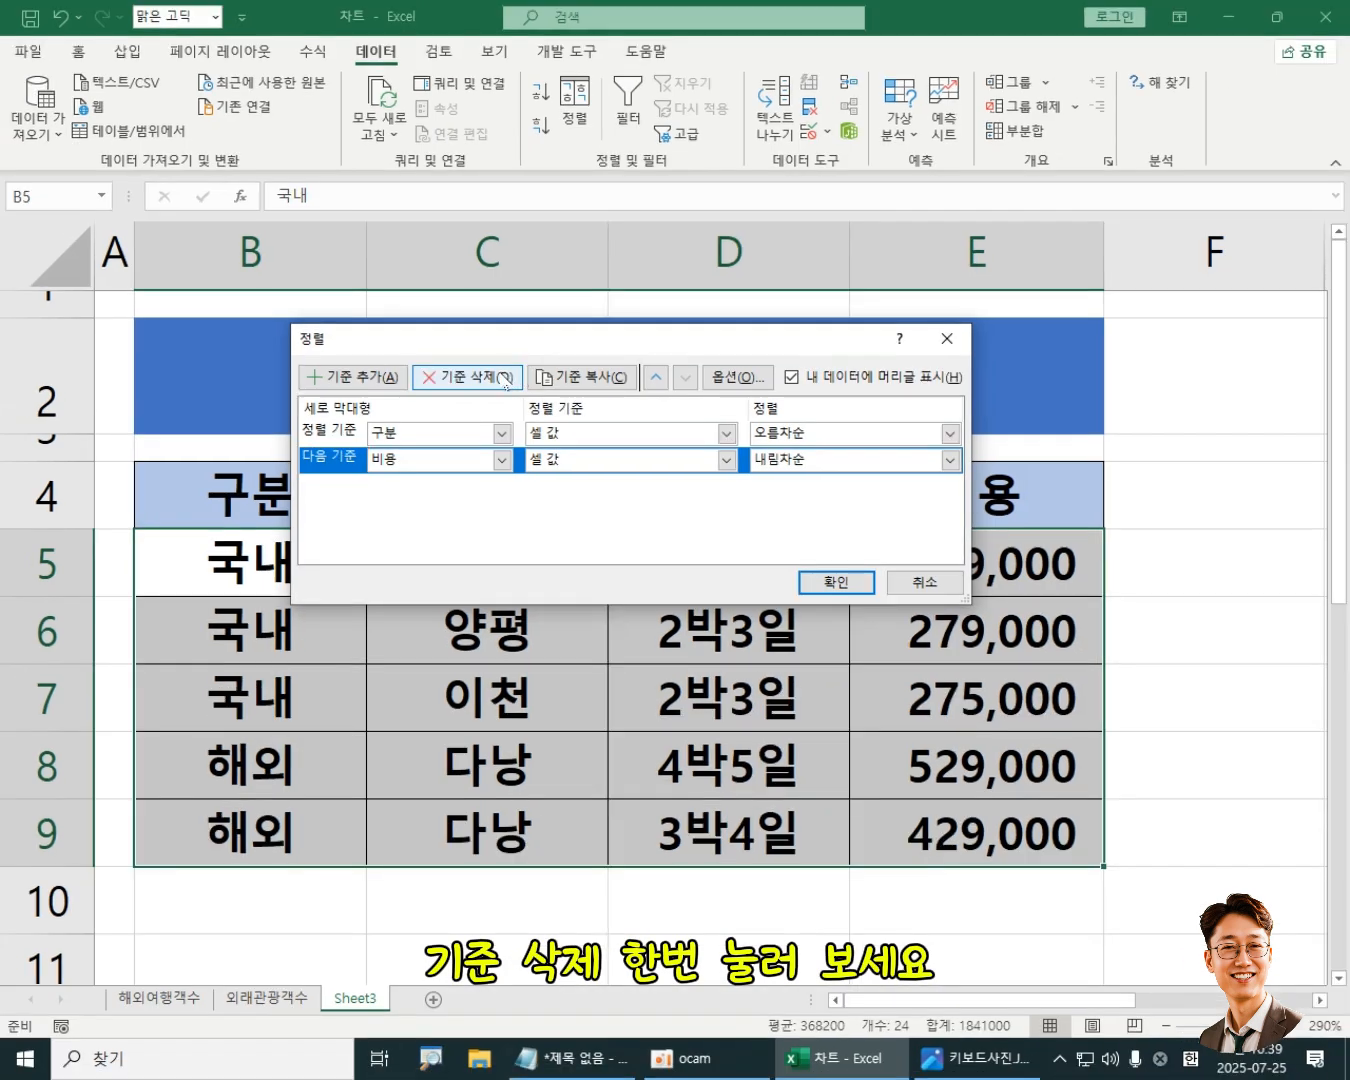
pyautogui.click(672, 307)
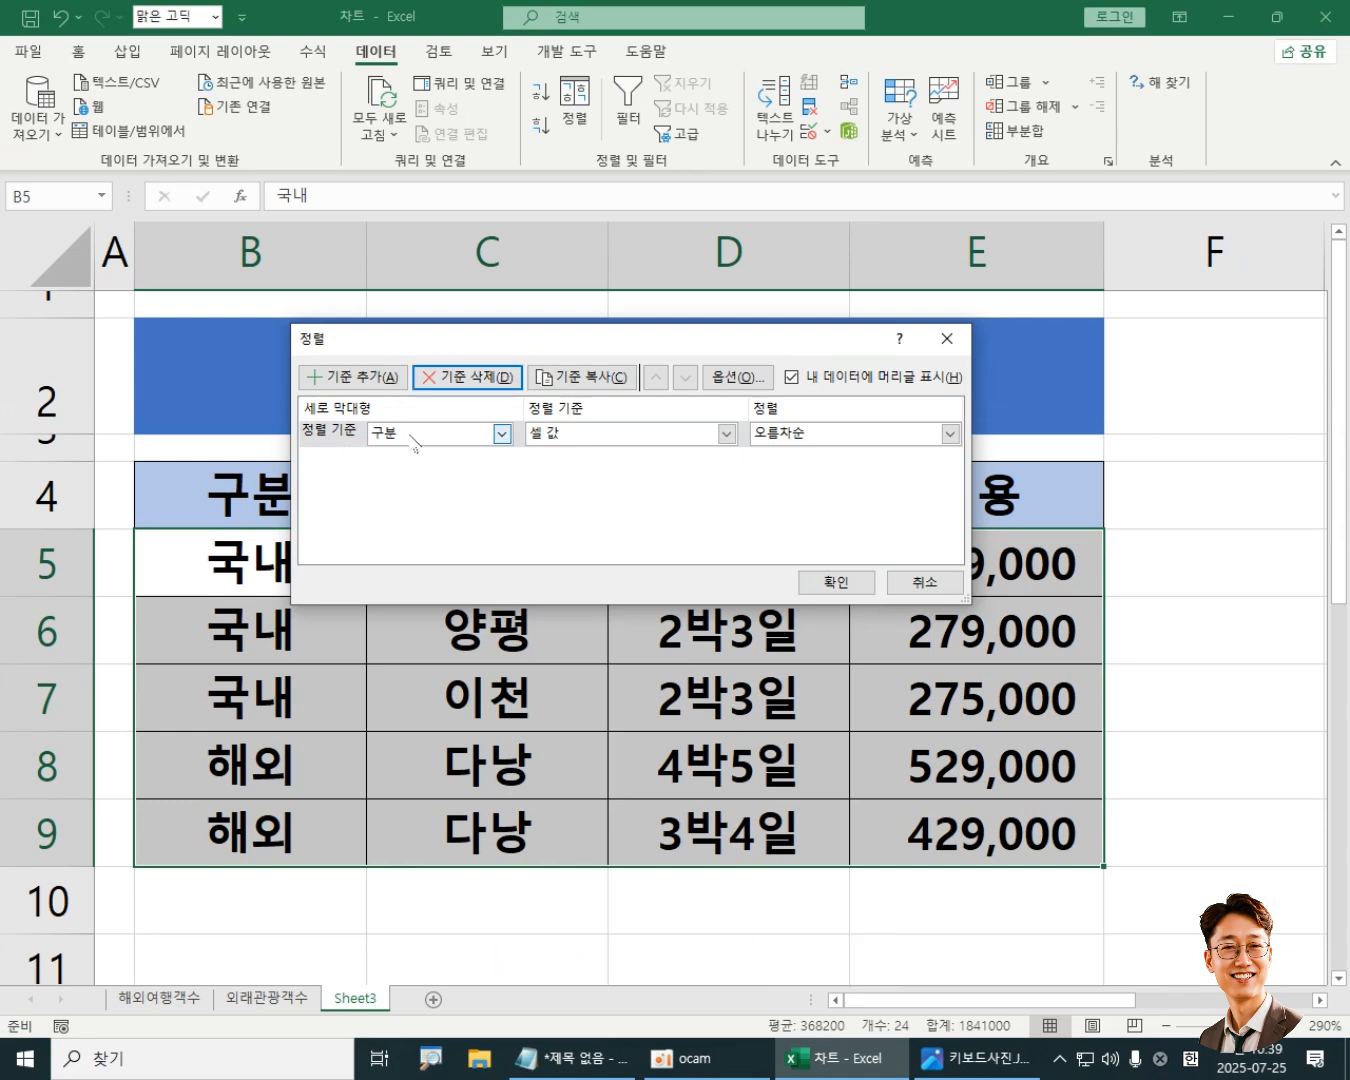
# Step: Change the remaining sort level's column to 지역
pyautogui.moveTo(535, 339); pyautogui.dragTo(572, 192)
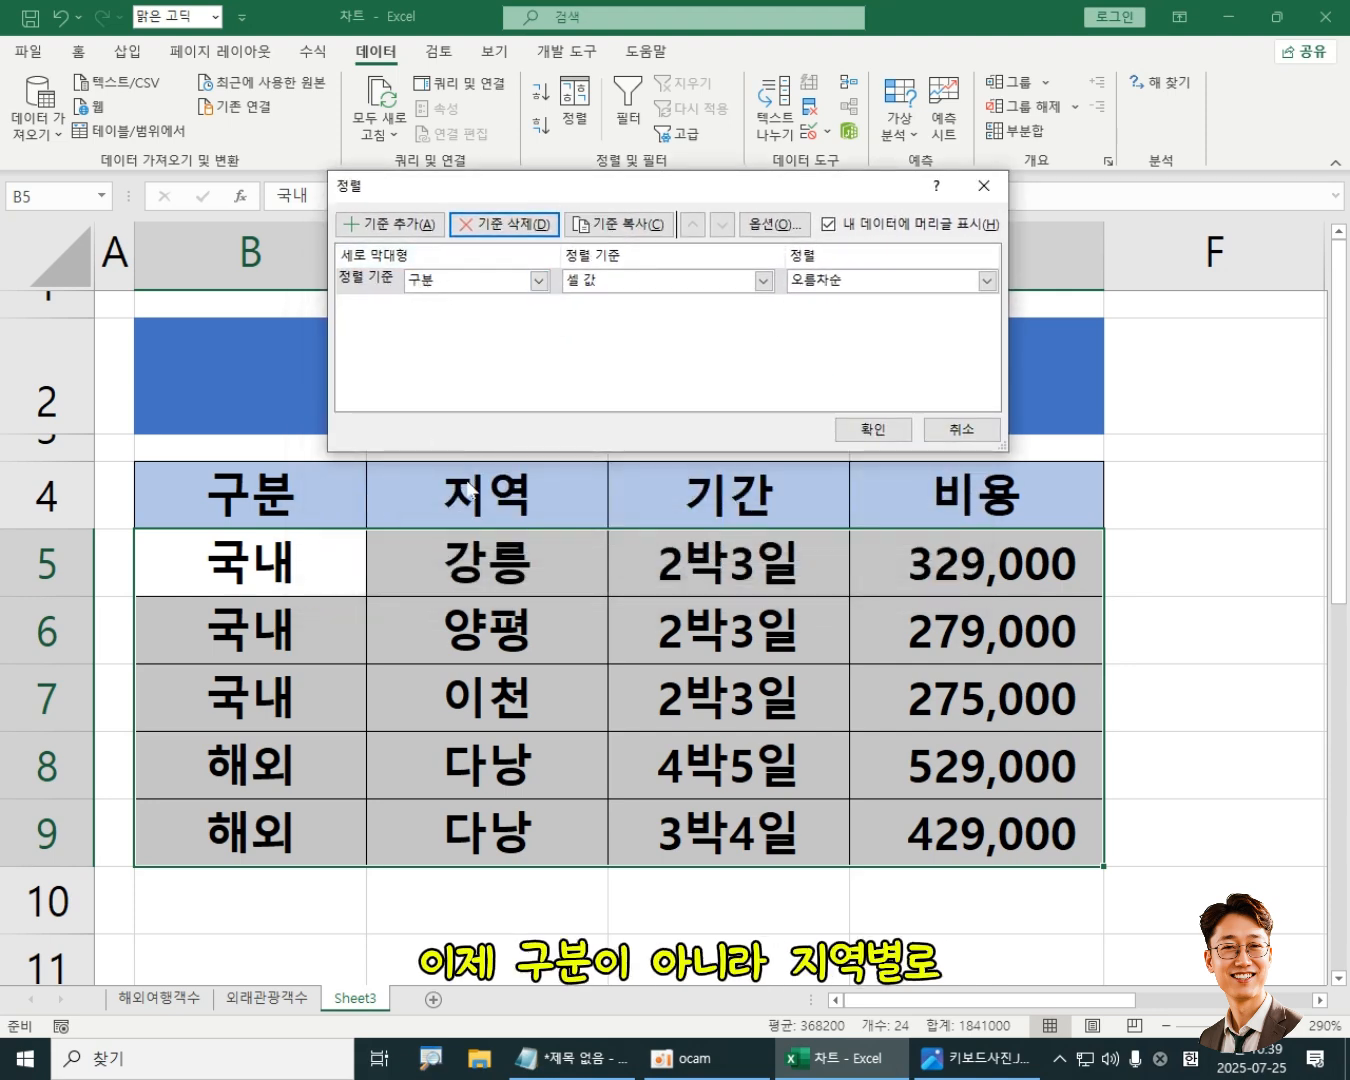
pyautogui.click(462, 281)
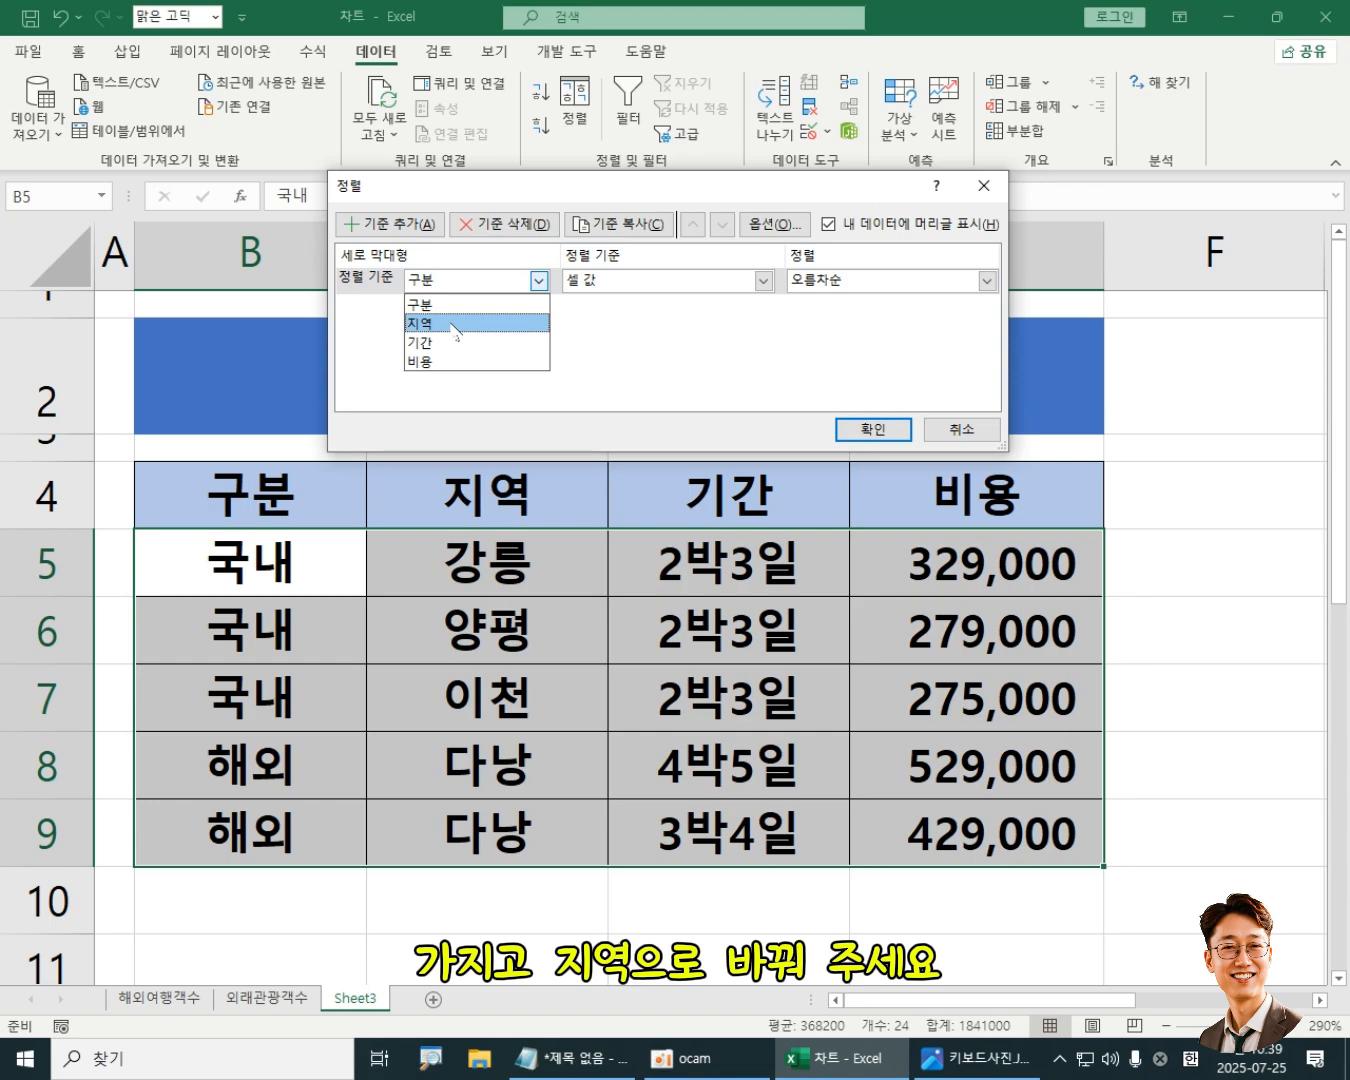
pyautogui.click(453, 325)
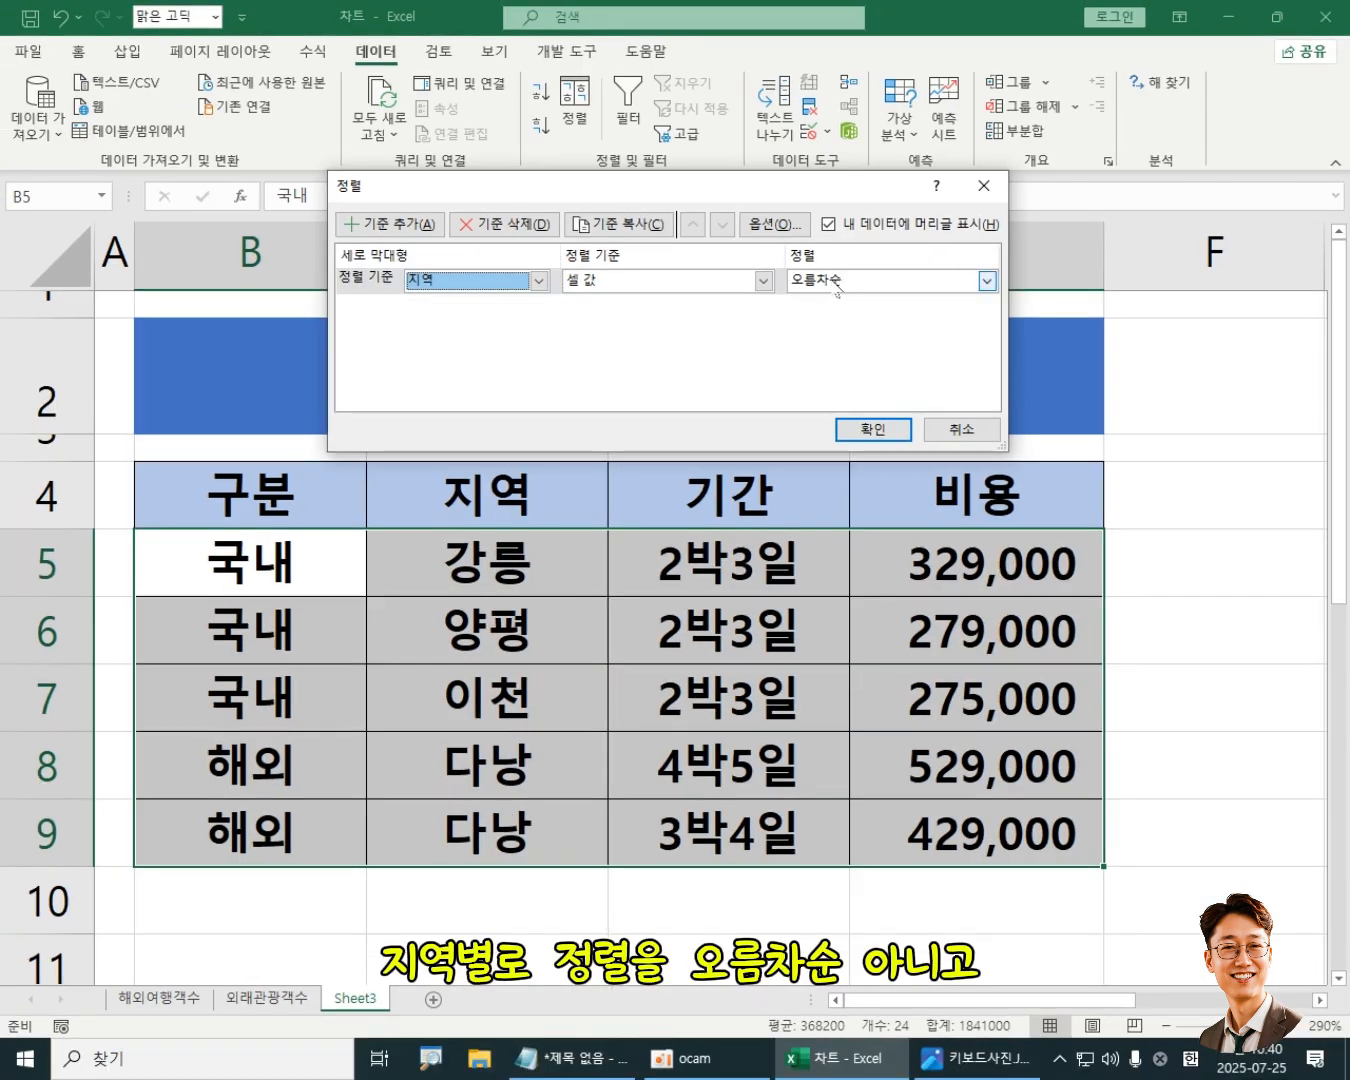
# Step: Choose a custom list (사용자 지정 목록) as the order for the 지역 sort level
pyautogui.click(866, 289)
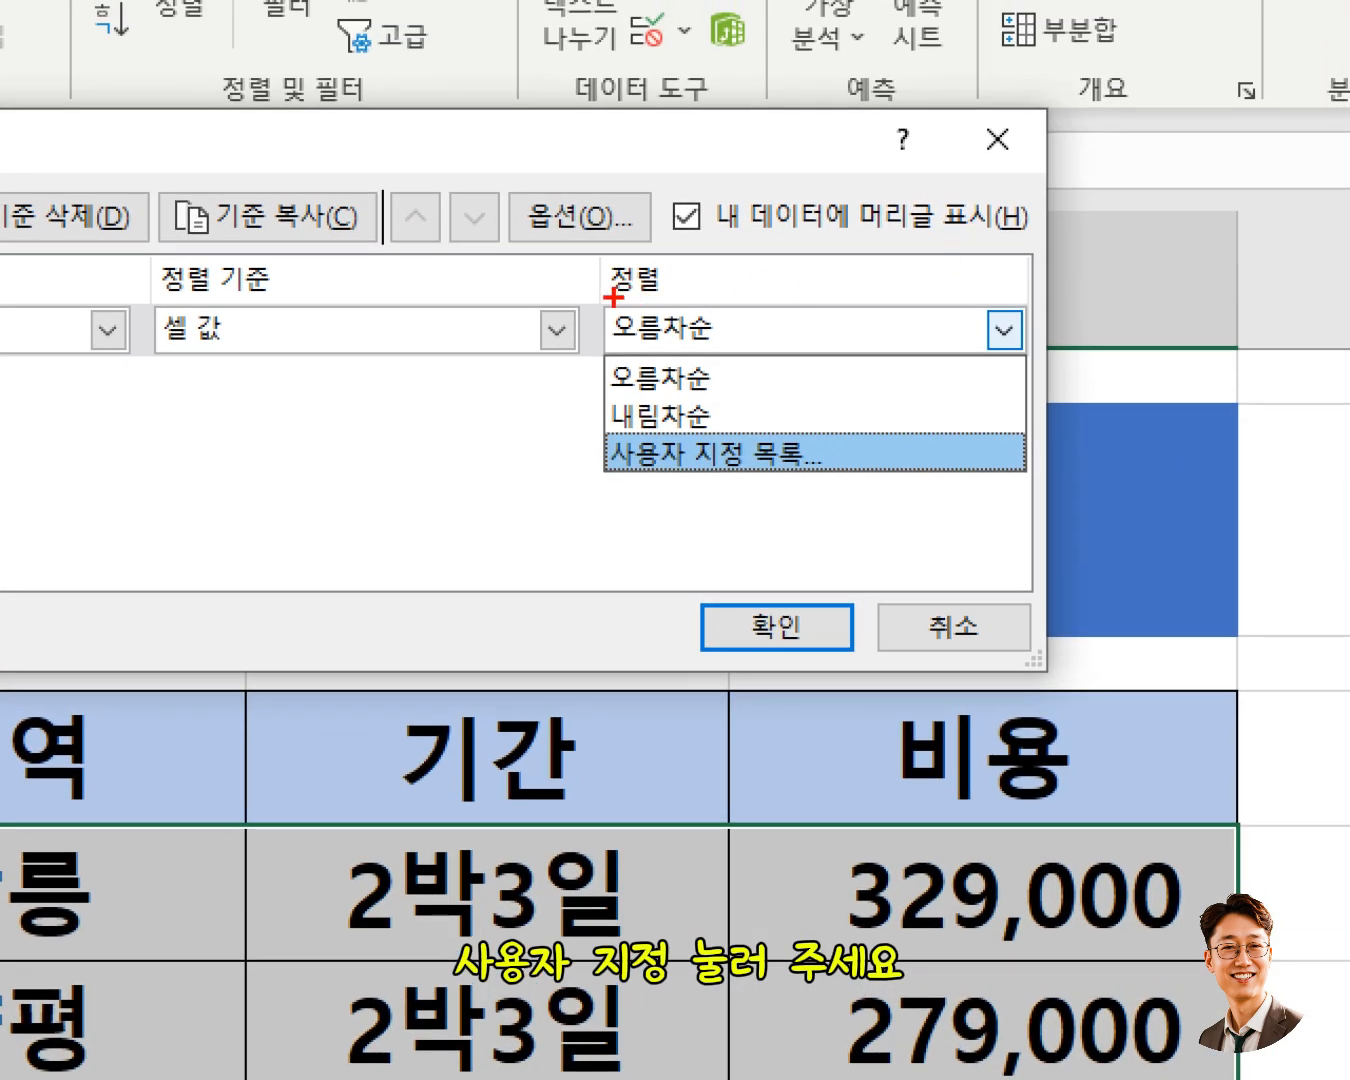
pyautogui.moveTo(718, 226)
pyautogui.mouseDown()
pyautogui.moveTo(873, 260)
pyautogui.moveTo(1093, 263)
pyautogui.mouseUp()
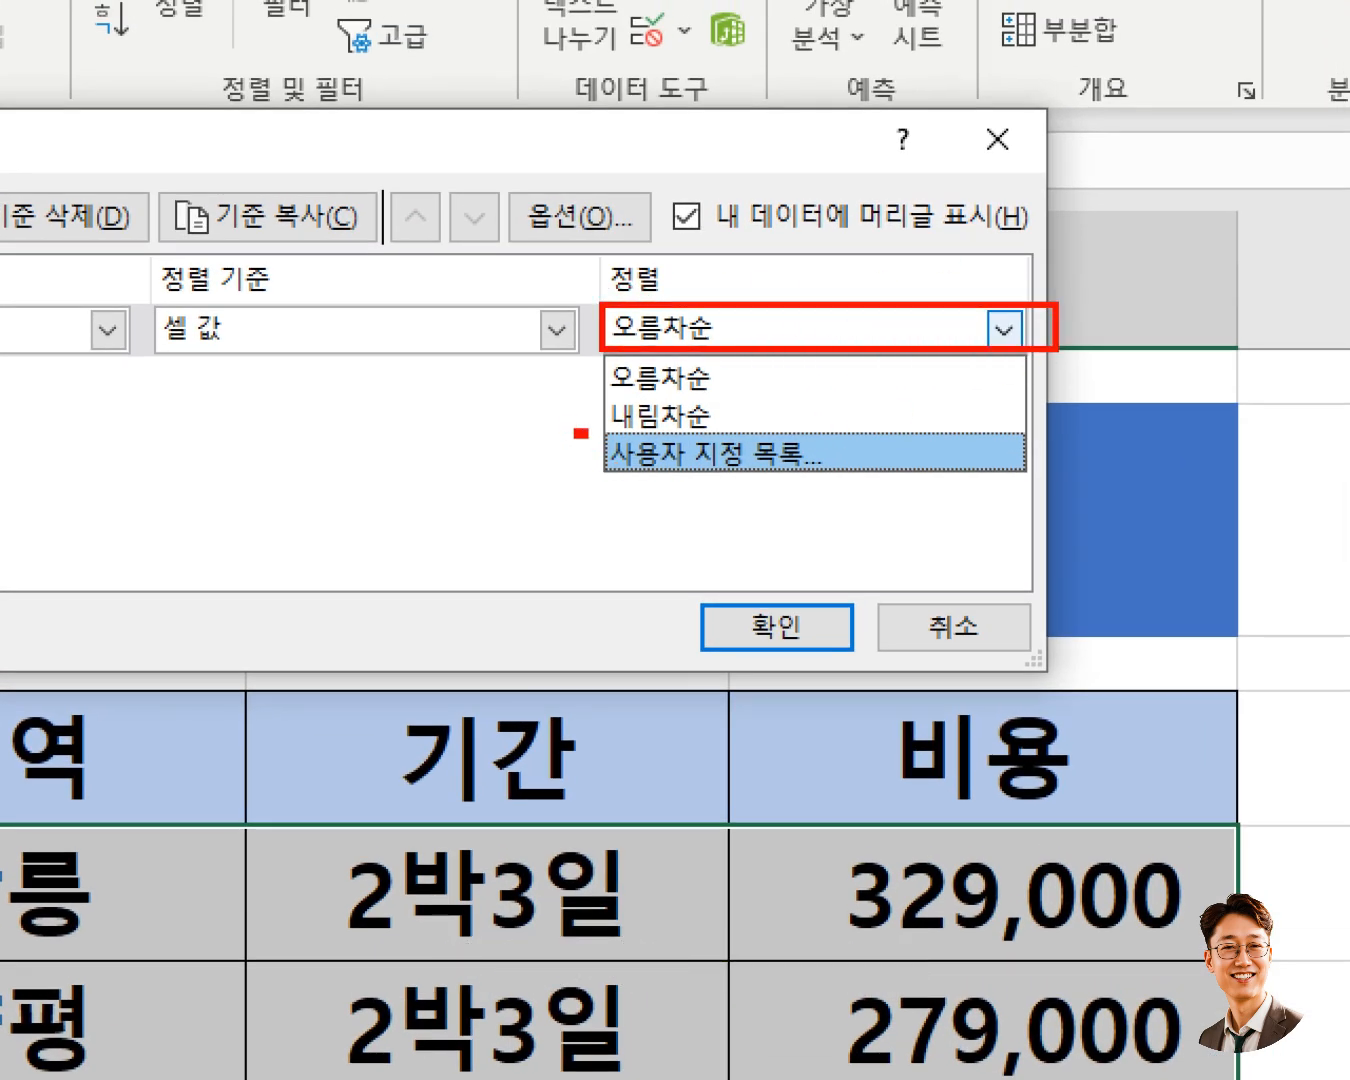
pyautogui.moveTo(574, 428); pyautogui.dragTo(1080, 491)
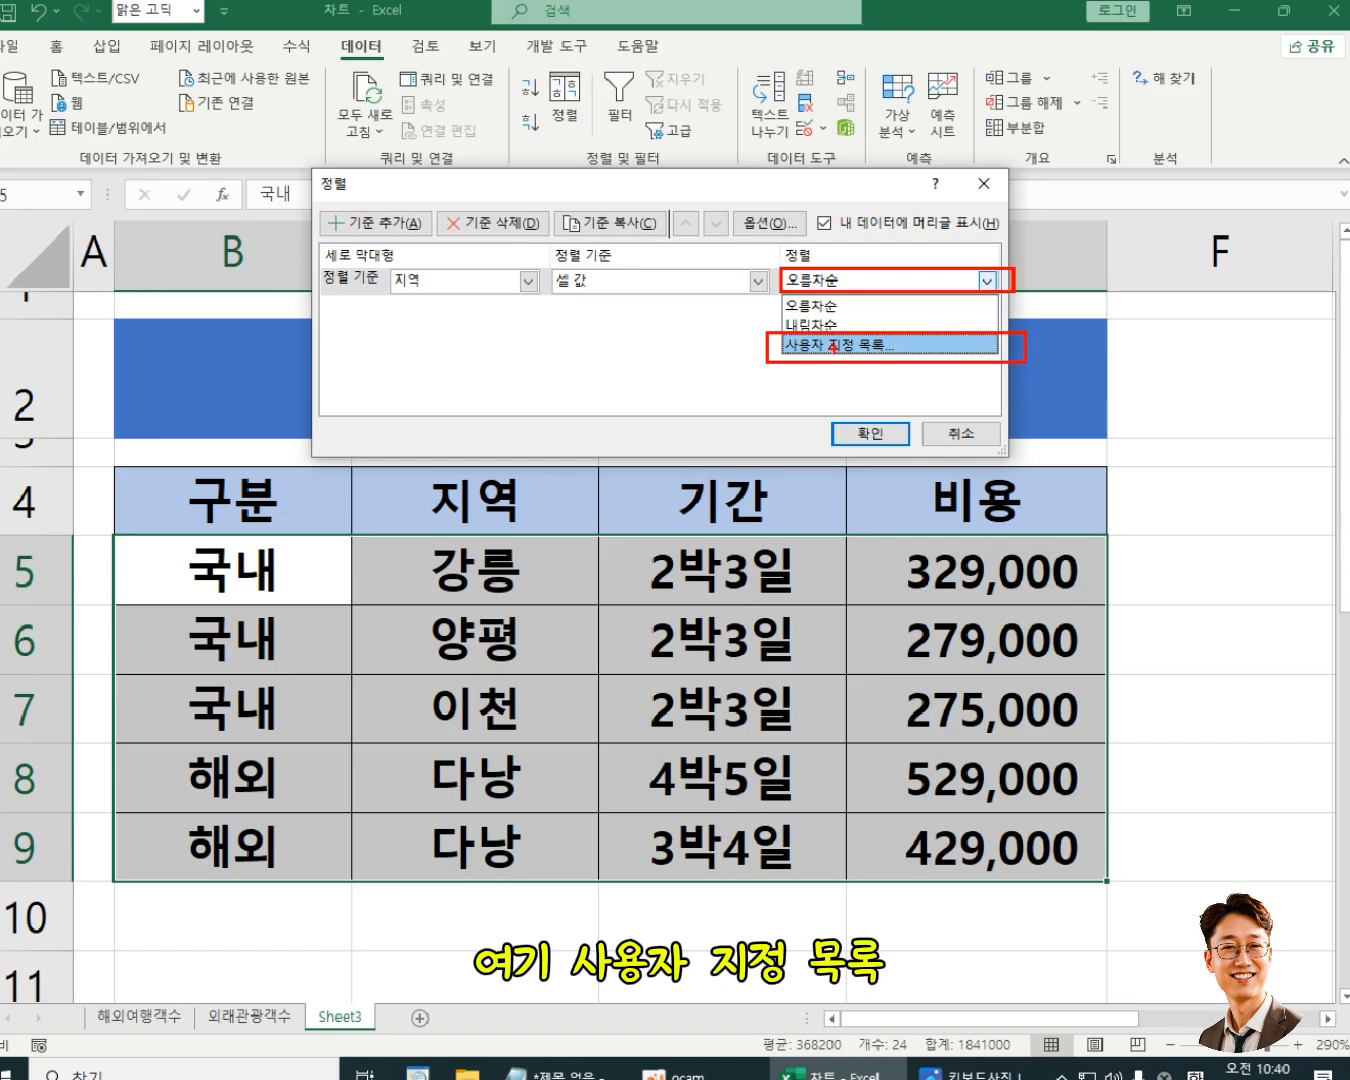
pyautogui.press('Escape')
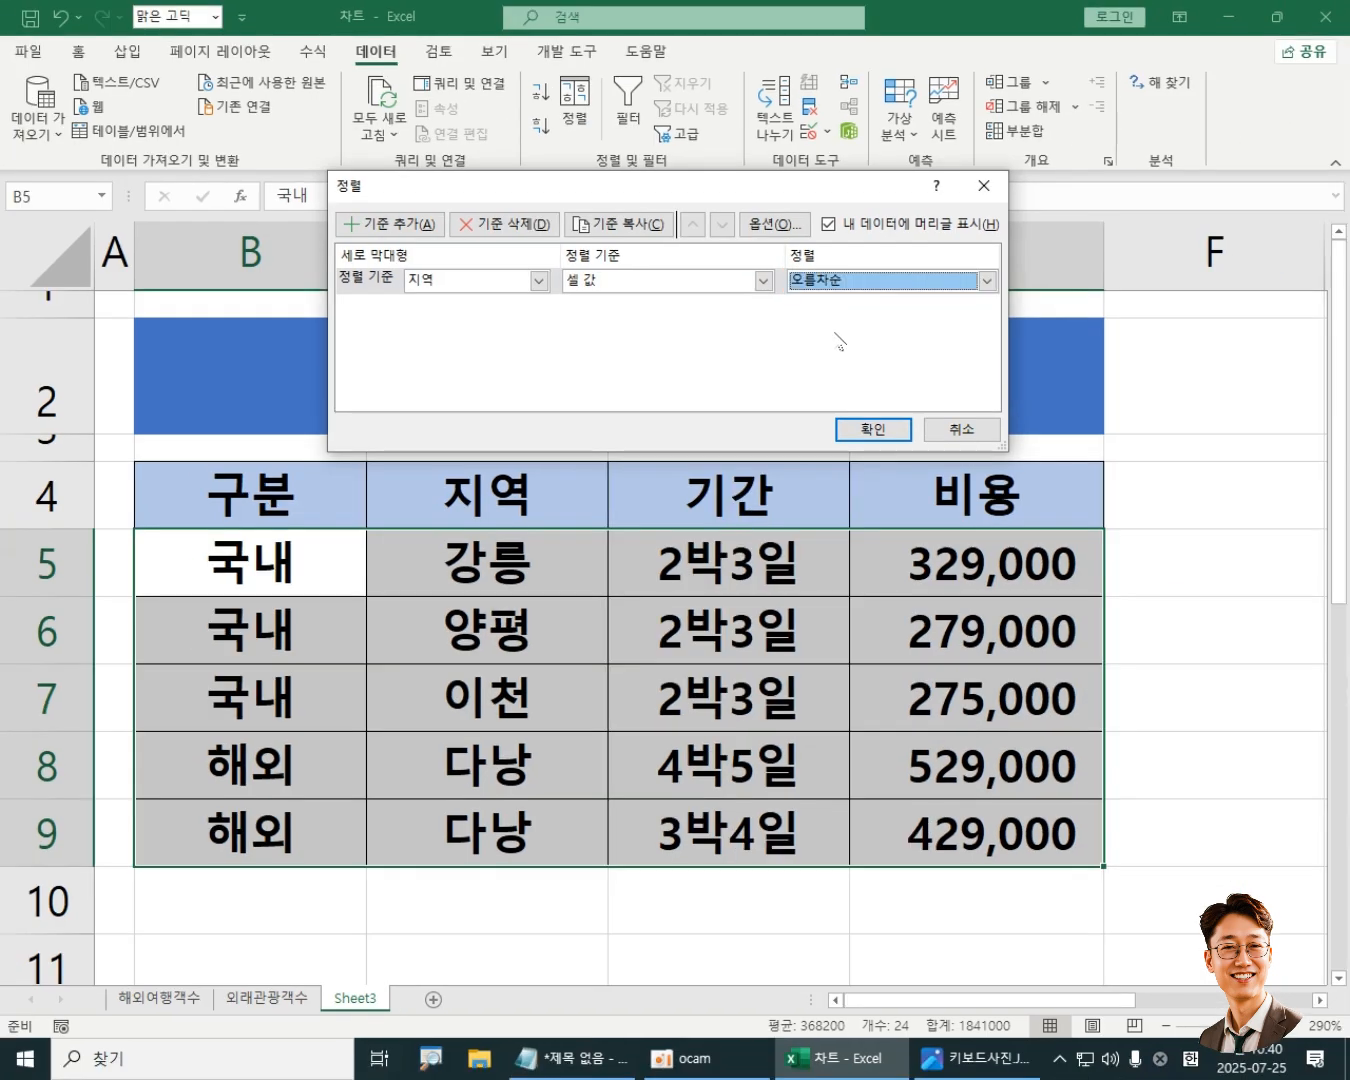
pyautogui.click(839, 283)
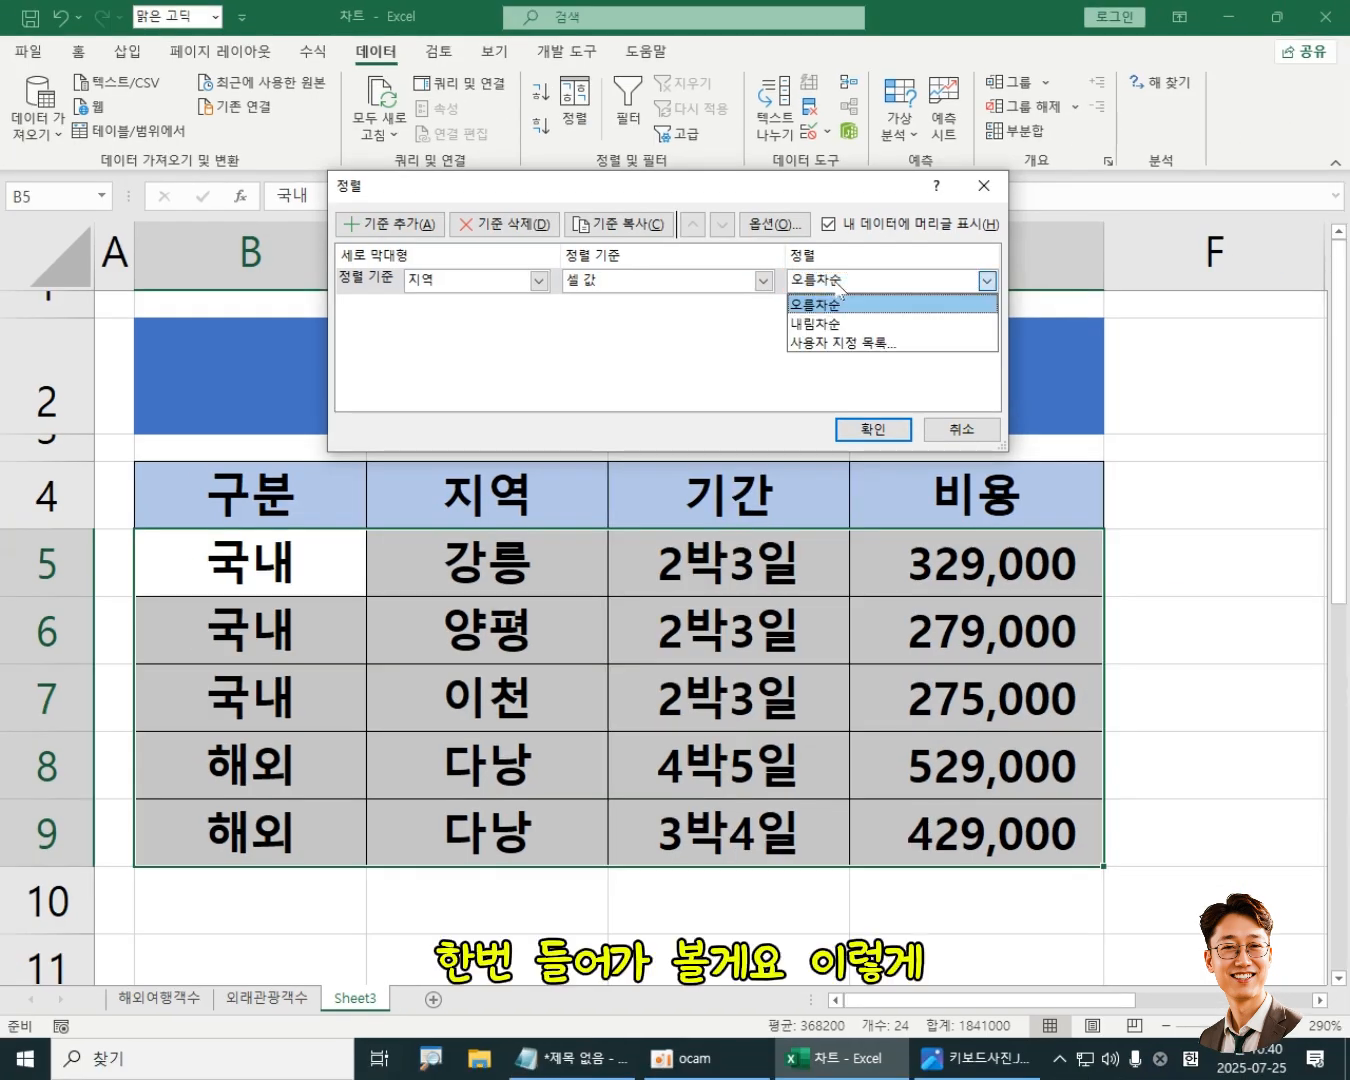
pyautogui.click(845, 345)
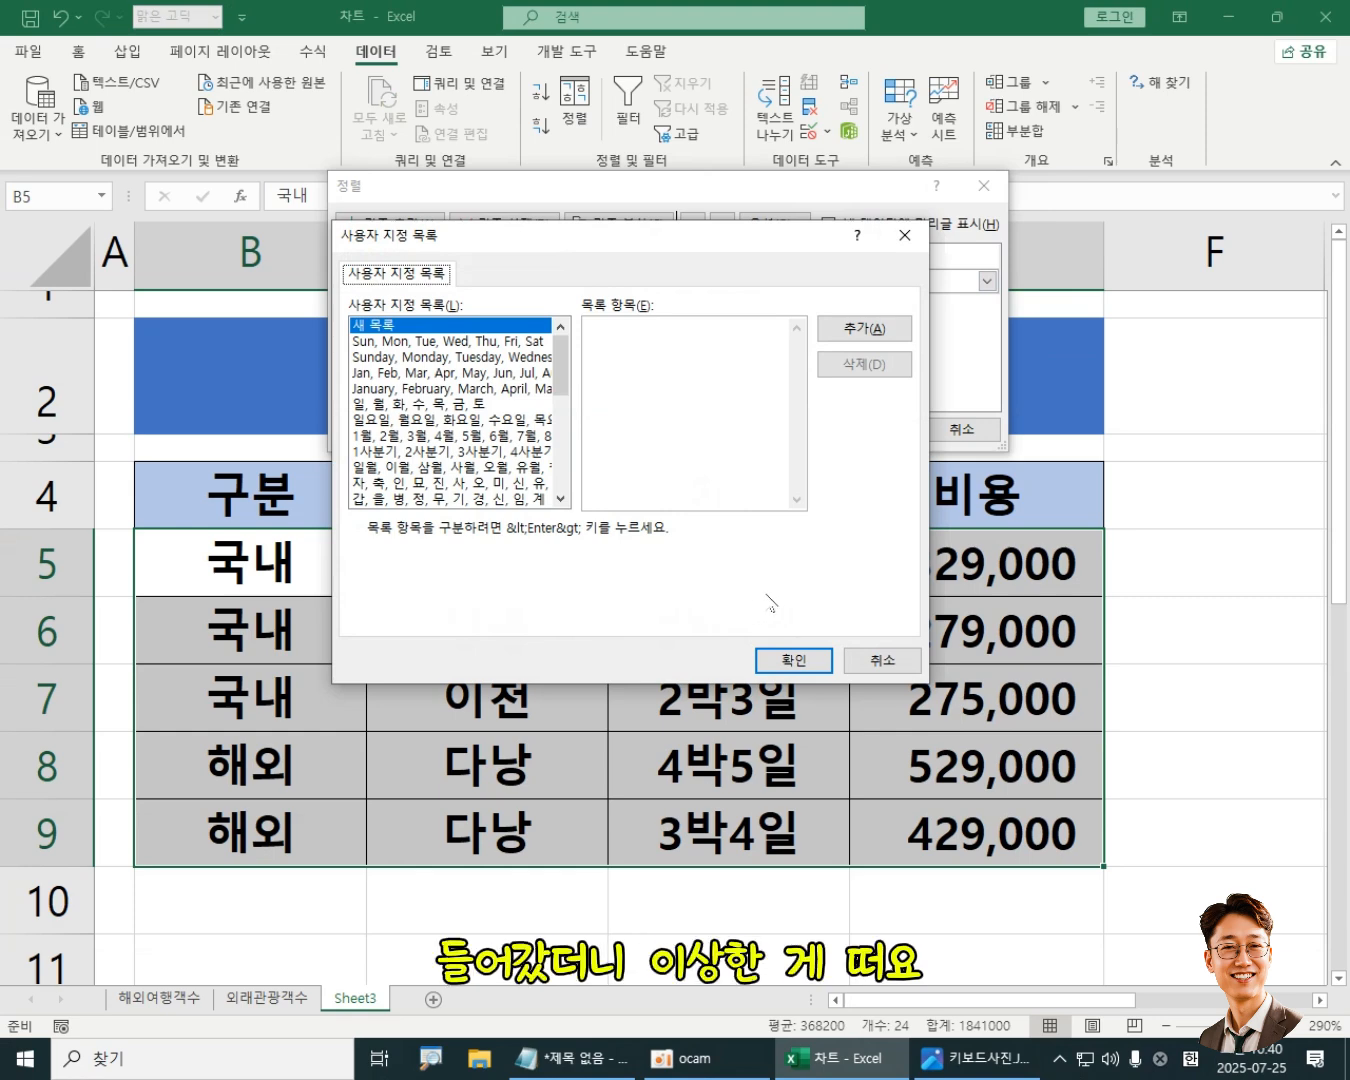
# Step: Enter the items 다낭, 양평, 강릉 and 이천, one per line, in a new custom list
pyautogui.moveTo(561, 376); pyautogui.dragTo(566, 313)
pyautogui.click(639, 339)
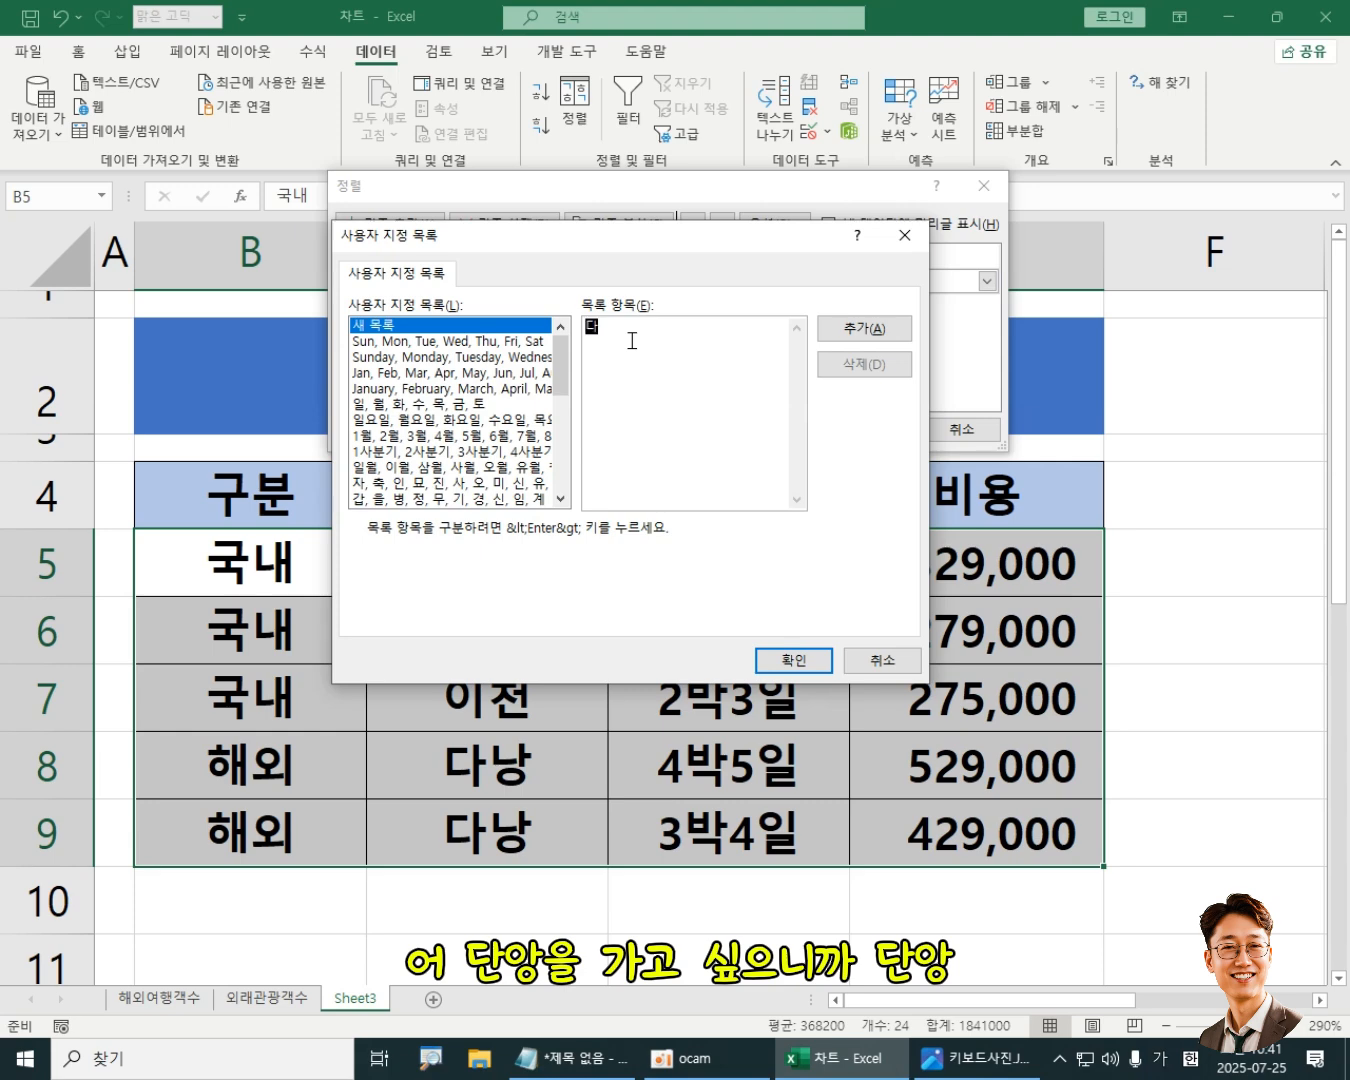
pyautogui.write('다나ㅇ')
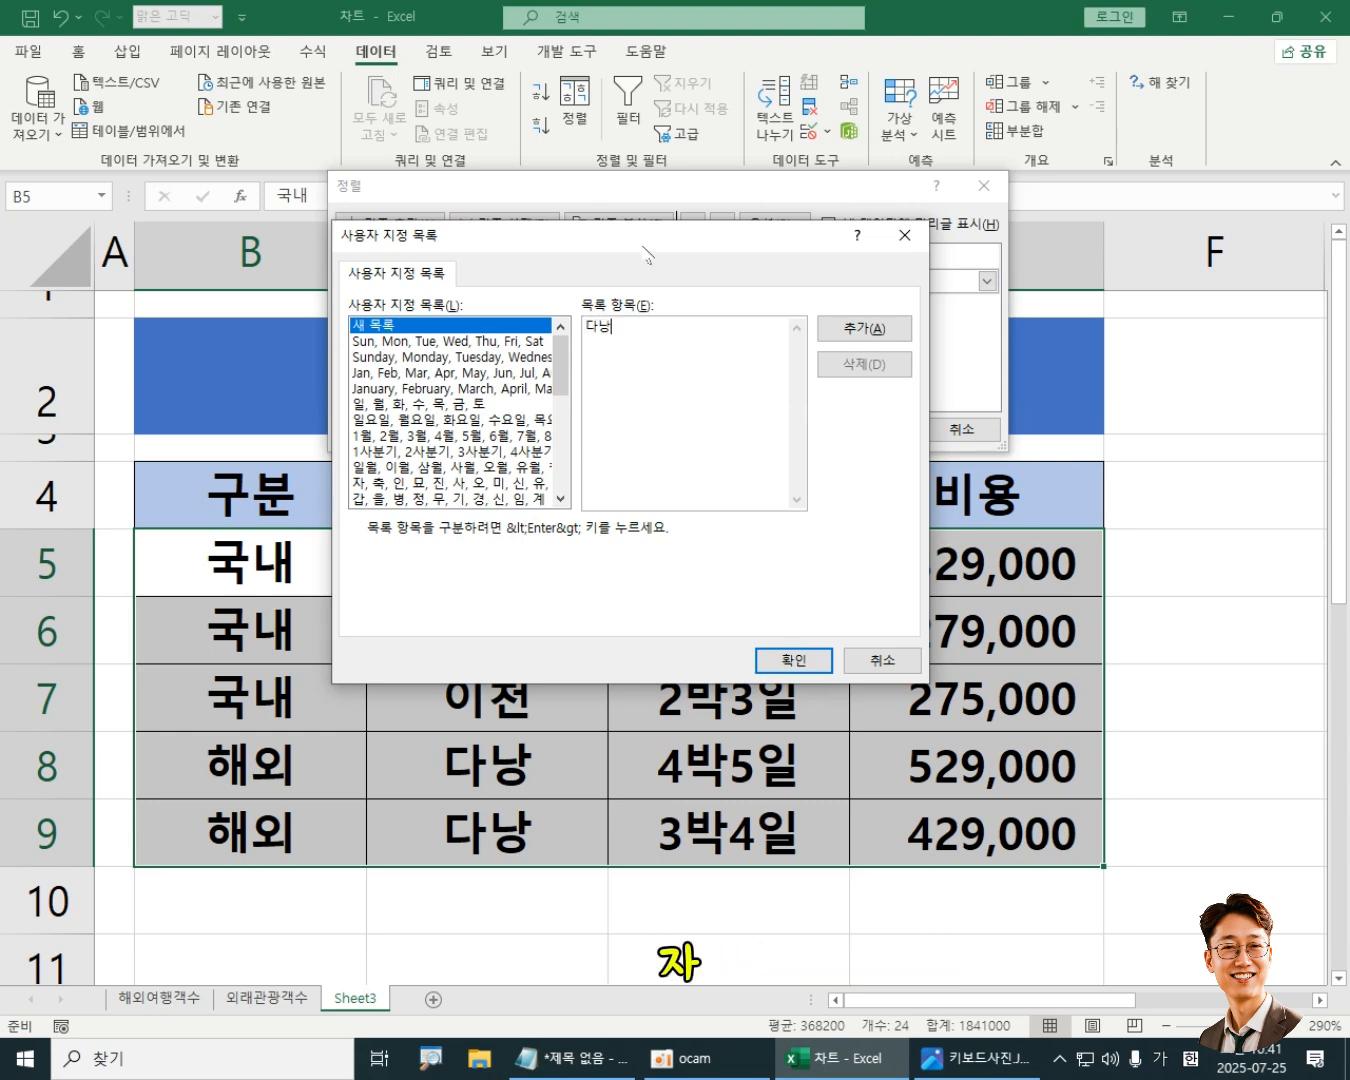
pyautogui.moveTo(644, 247); pyautogui.dragTo(586, 73)
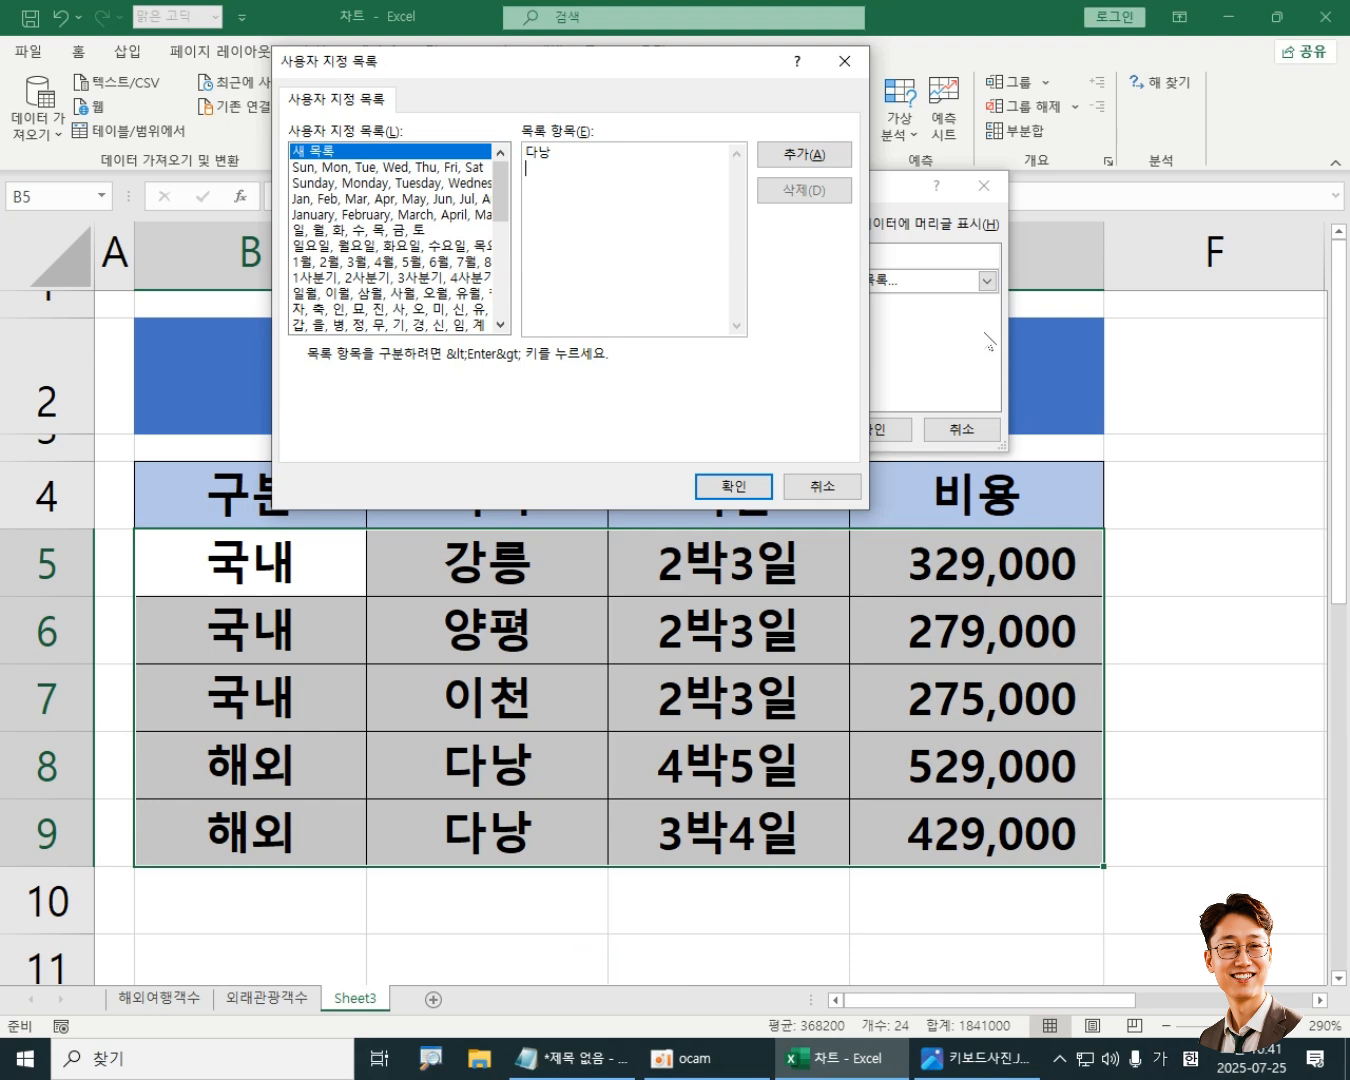
pyautogui.write('양평')
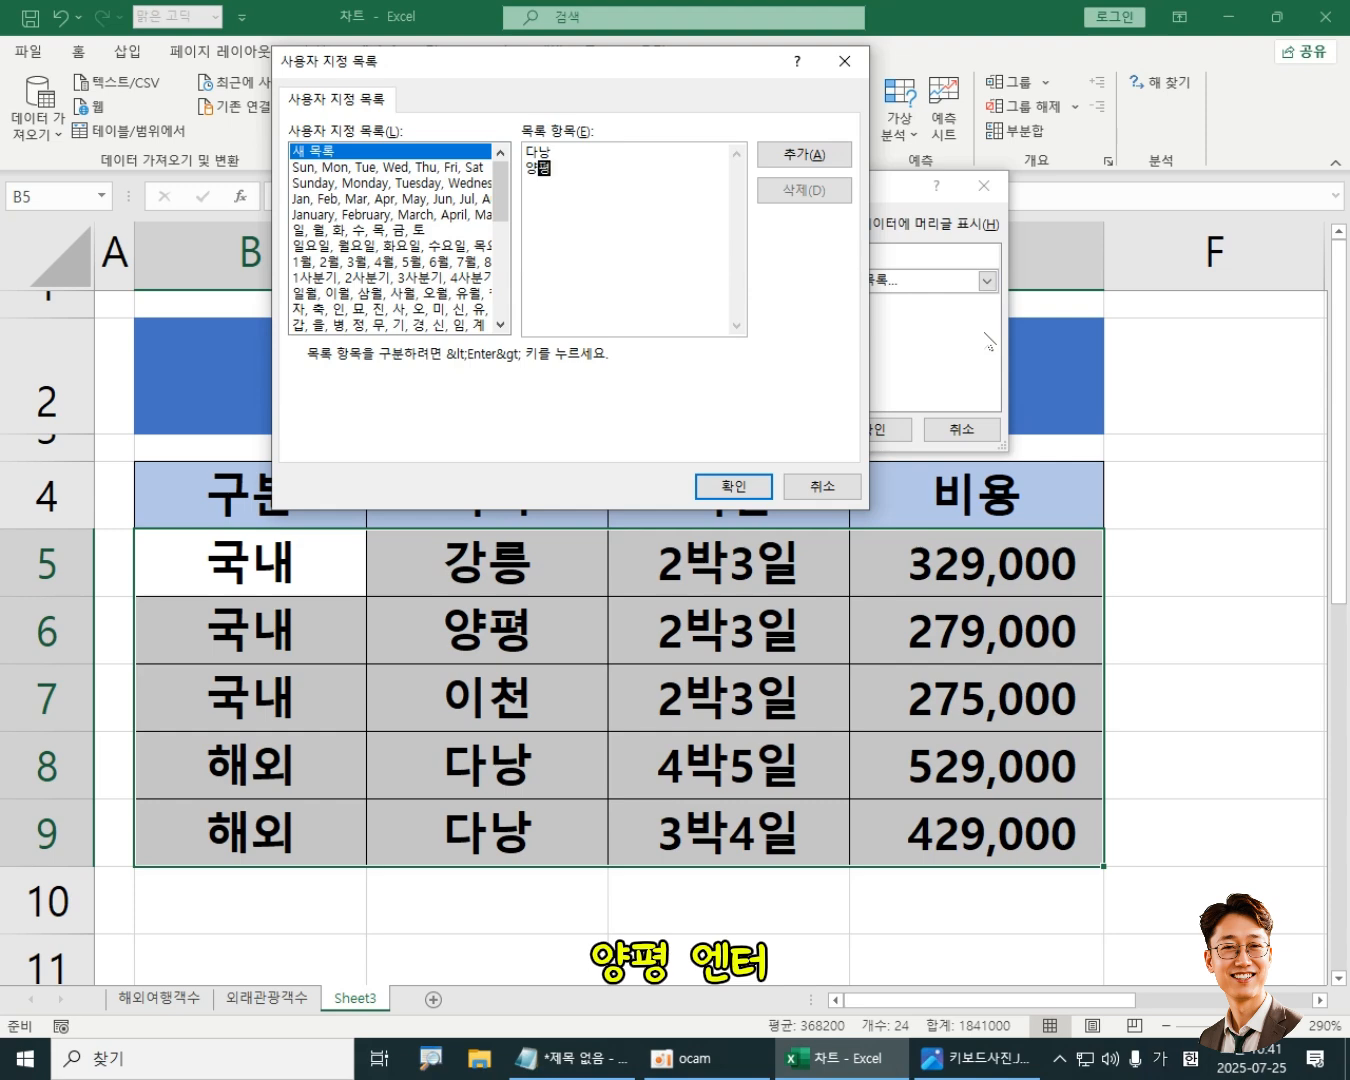
pyautogui.press('Return')
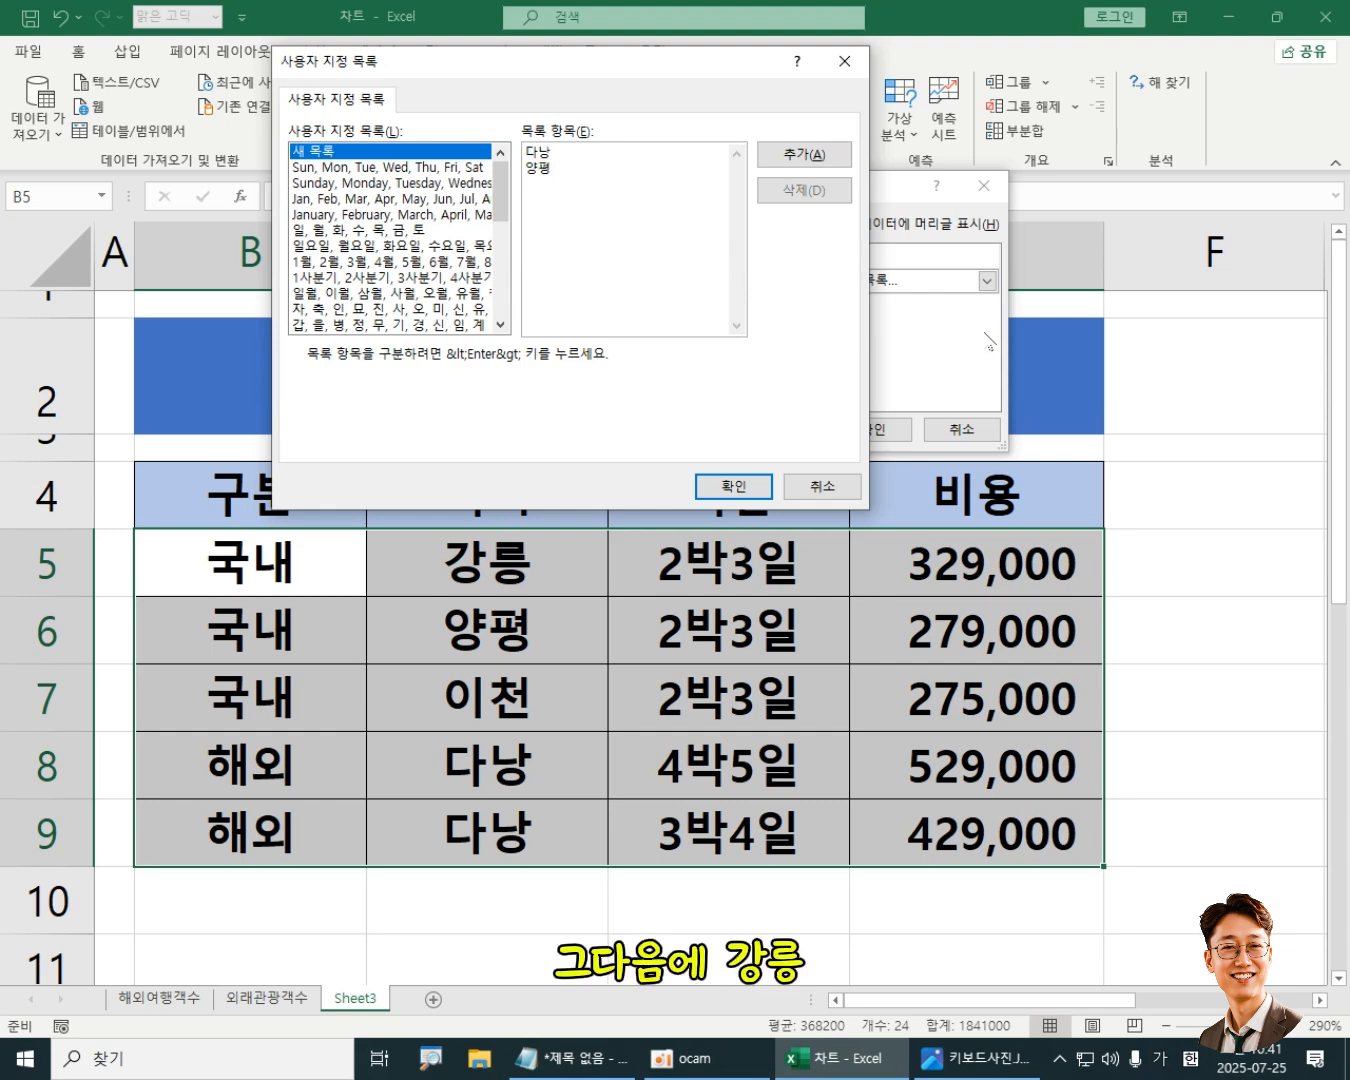
pyautogui.write('강릉')
pyautogui.press('Return')
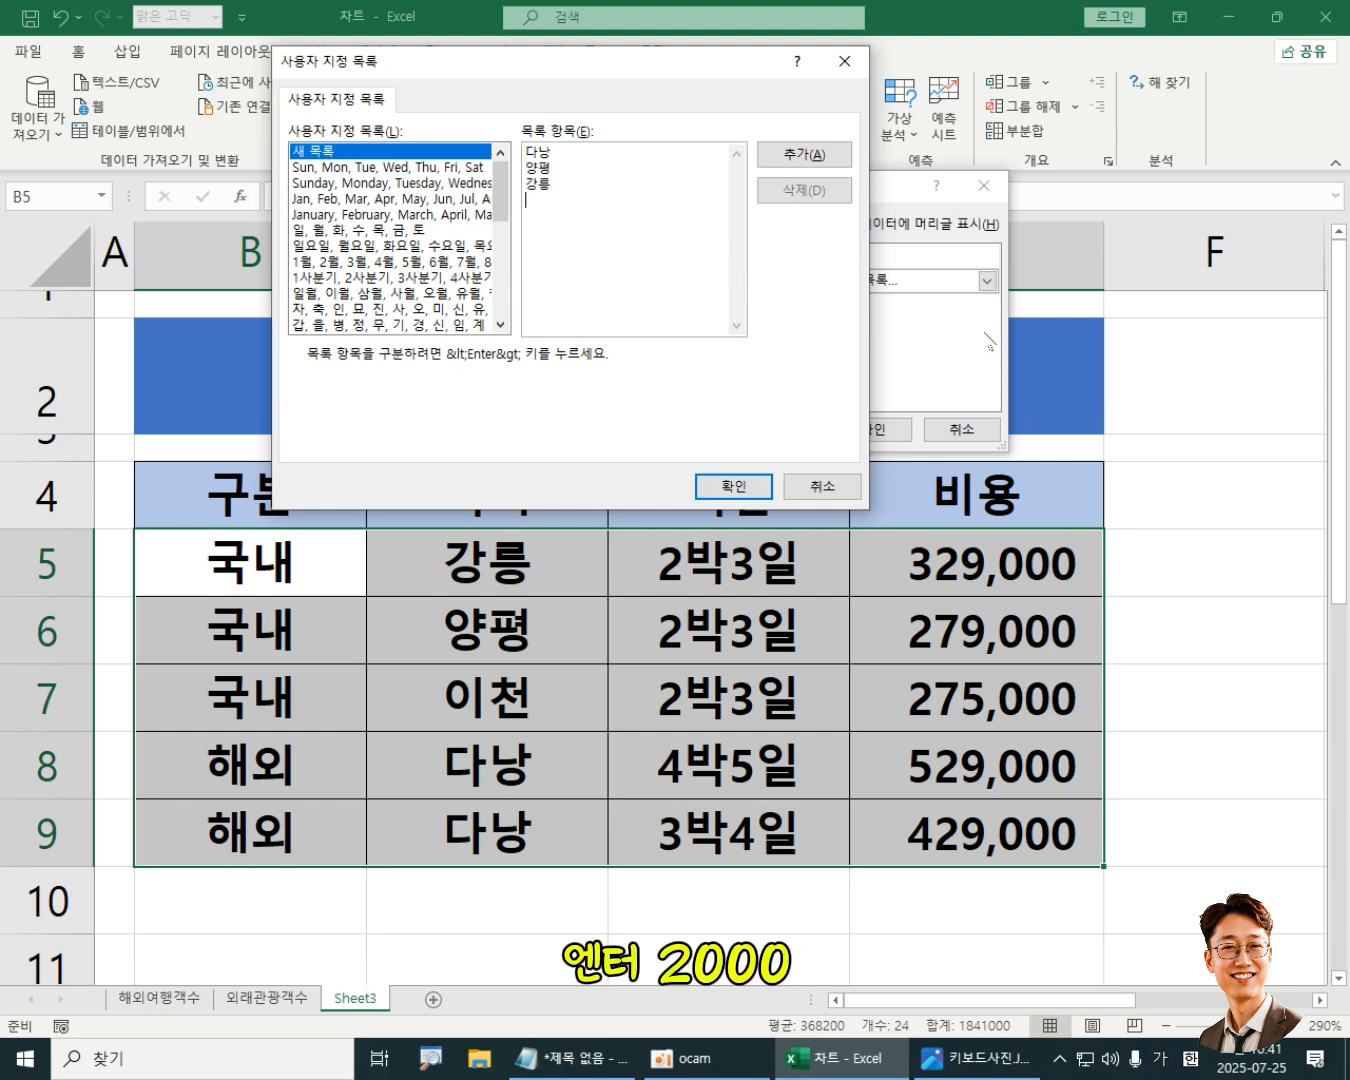
pyautogui.write('이천')
pyautogui.press('Return')
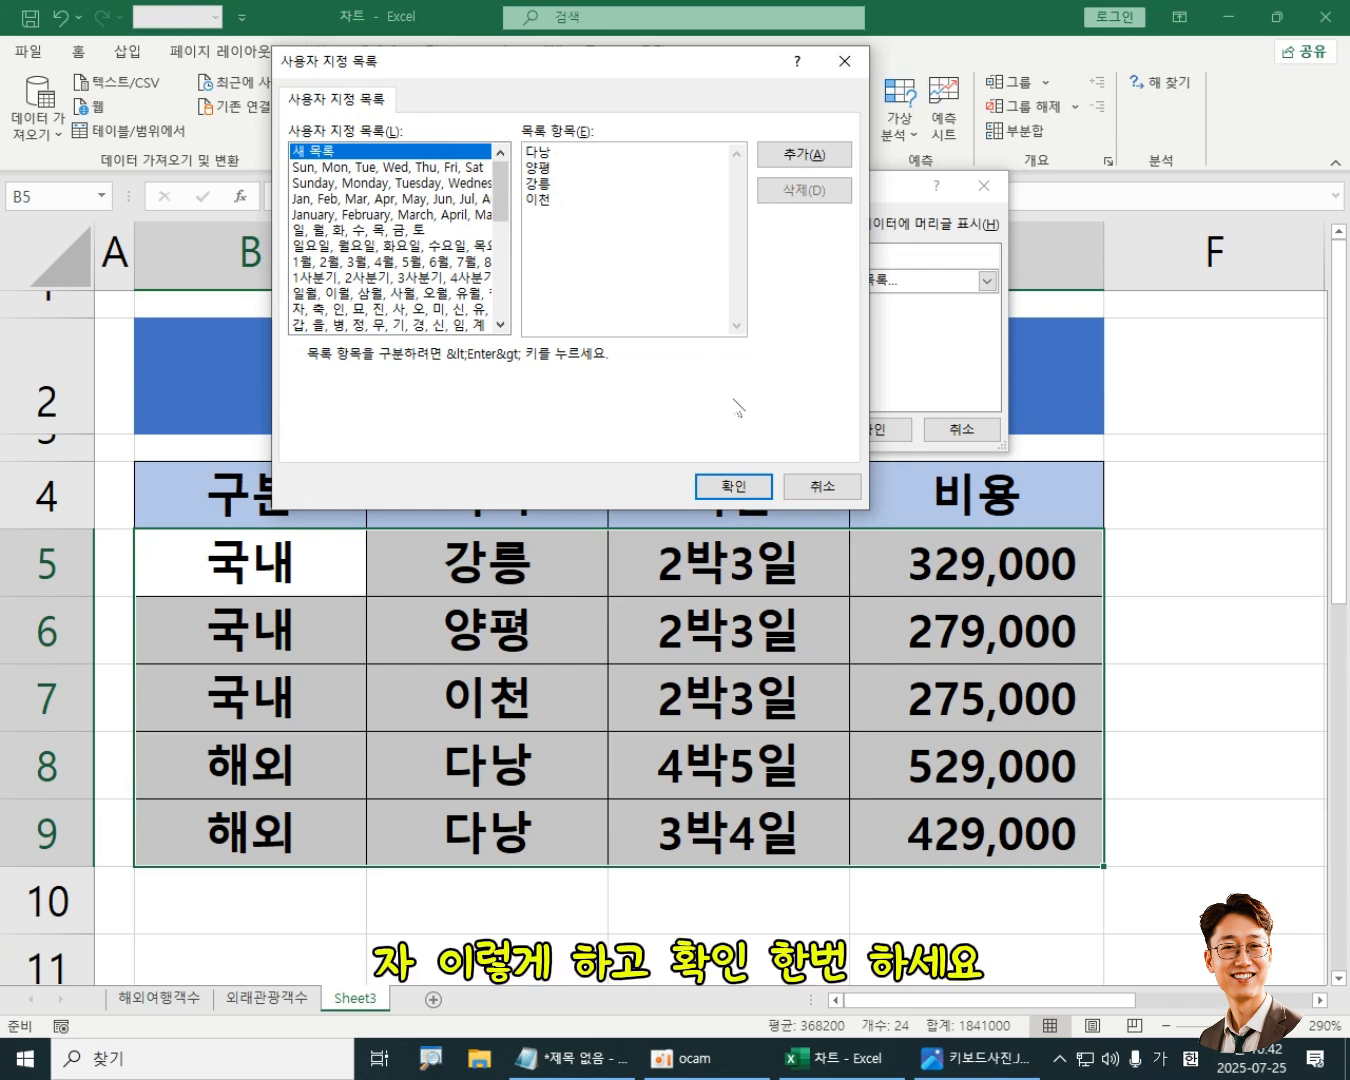
# Step: Accept the custom list as the 지역 order and apply the sort to the table
pyautogui.click(735, 487)
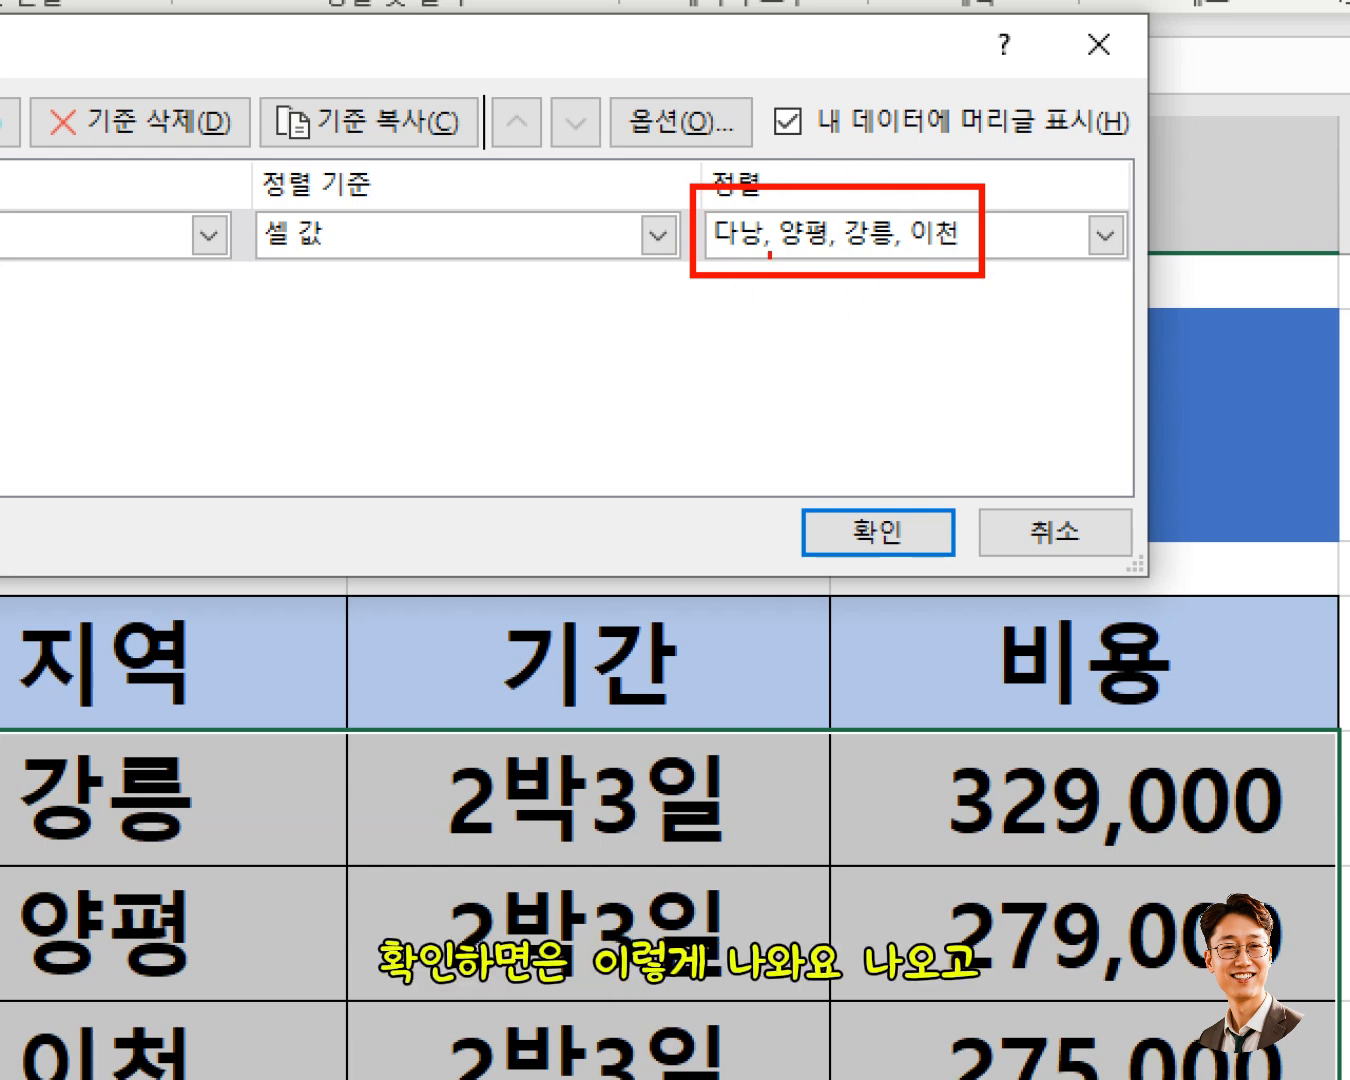
pyautogui.moveTo(939, 570)
pyautogui.mouseDown()
pyautogui.moveTo(882, 580)
pyautogui.moveTo(1041, 517)
pyautogui.moveTo(806, 445)
pyautogui.moveTo(920, 538)
pyautogui.moveTo(868, 622)
pyautogui.mouseUp()
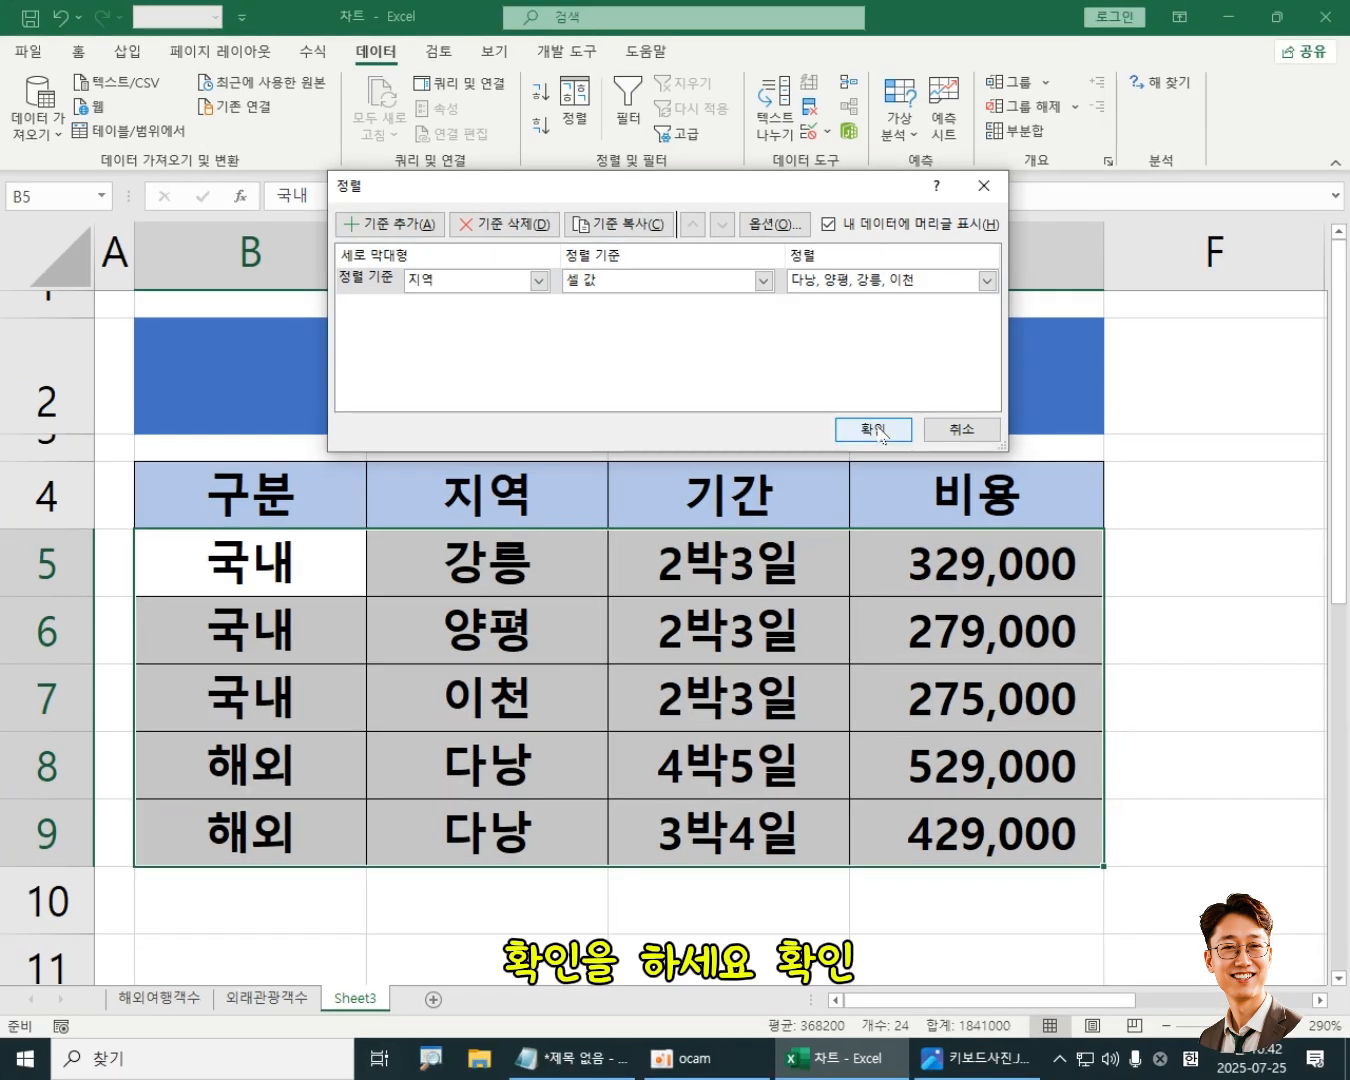
pyautogui.click(874, 429)
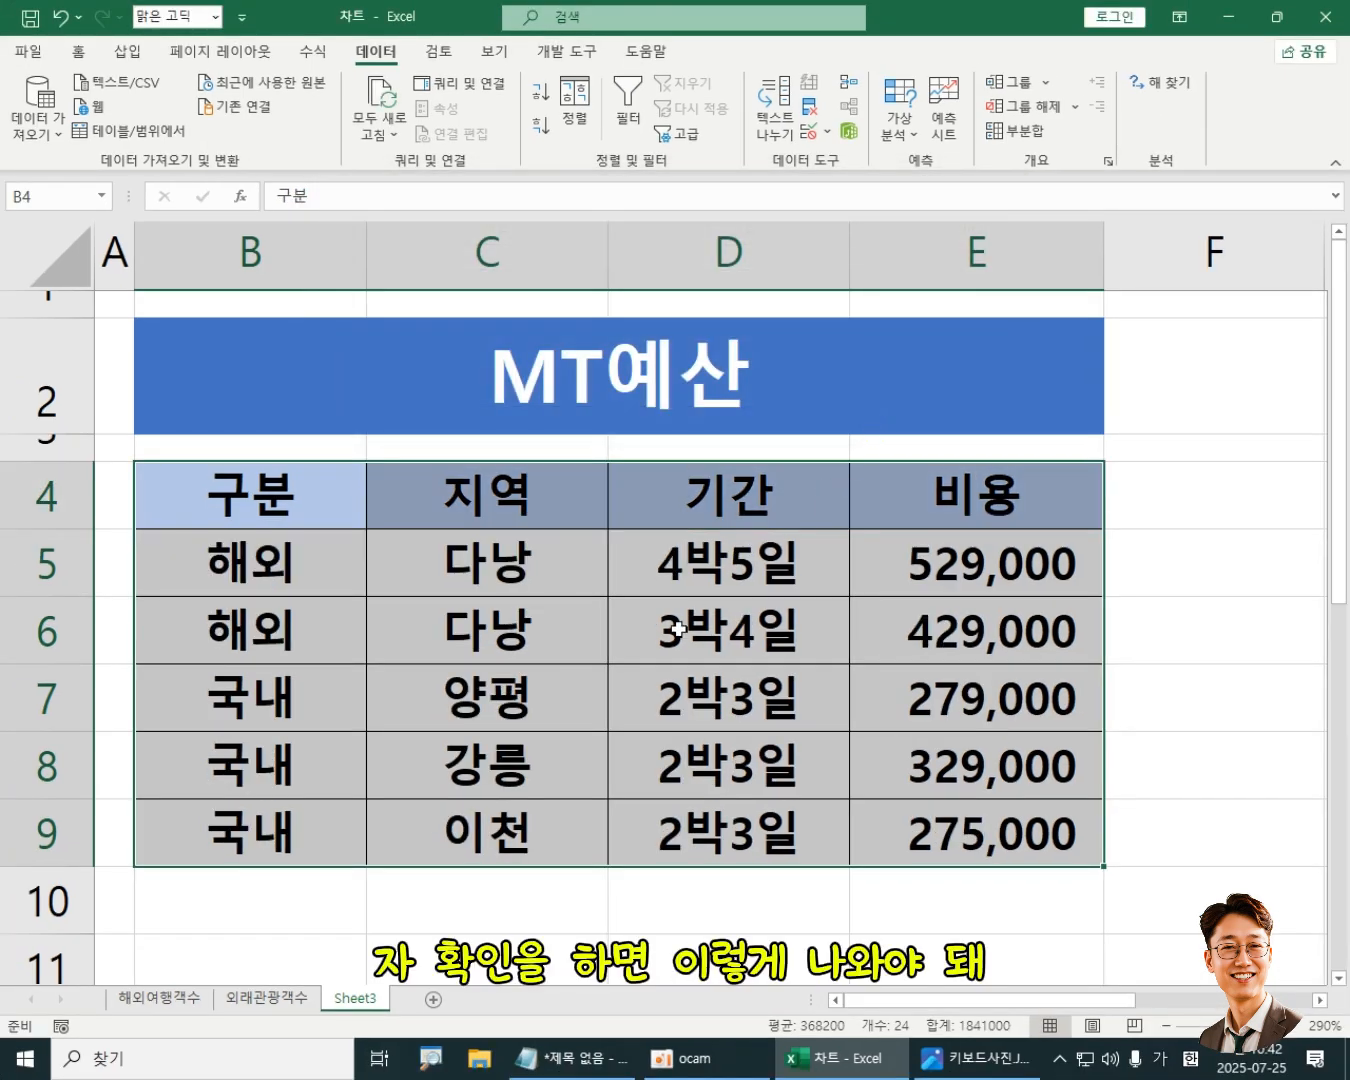
pyautogui.click(601, 609)
pyautogui.click(615, 699)
pyautogui.click(633, 737)
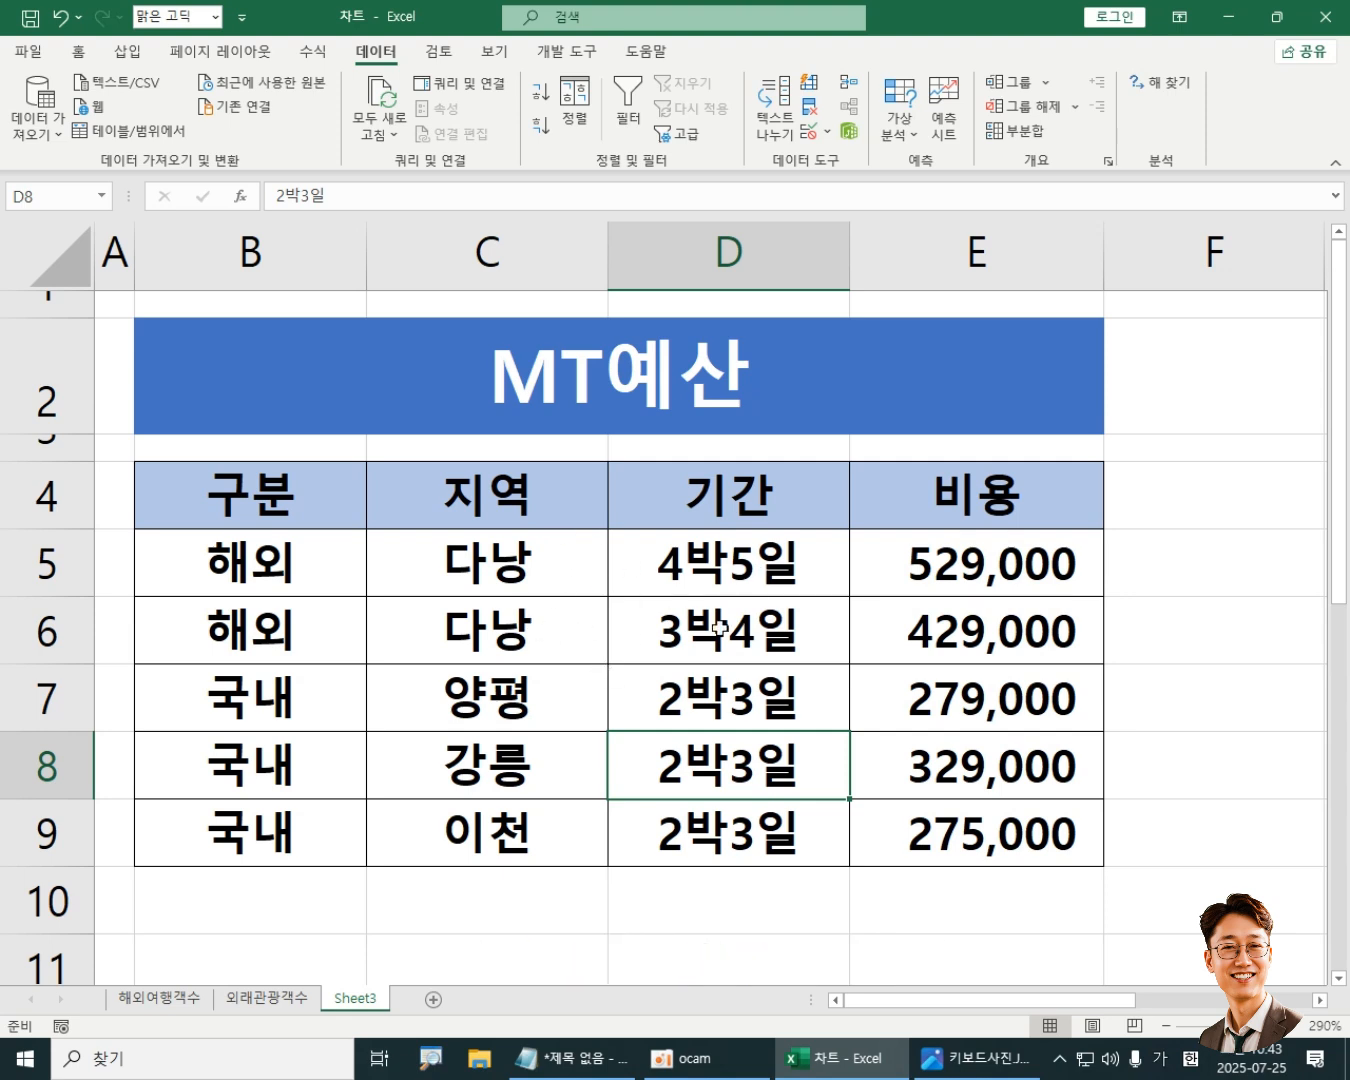
pyautogui.moveTo(1338, 392); pyautogui.dragTo(1340, 576)
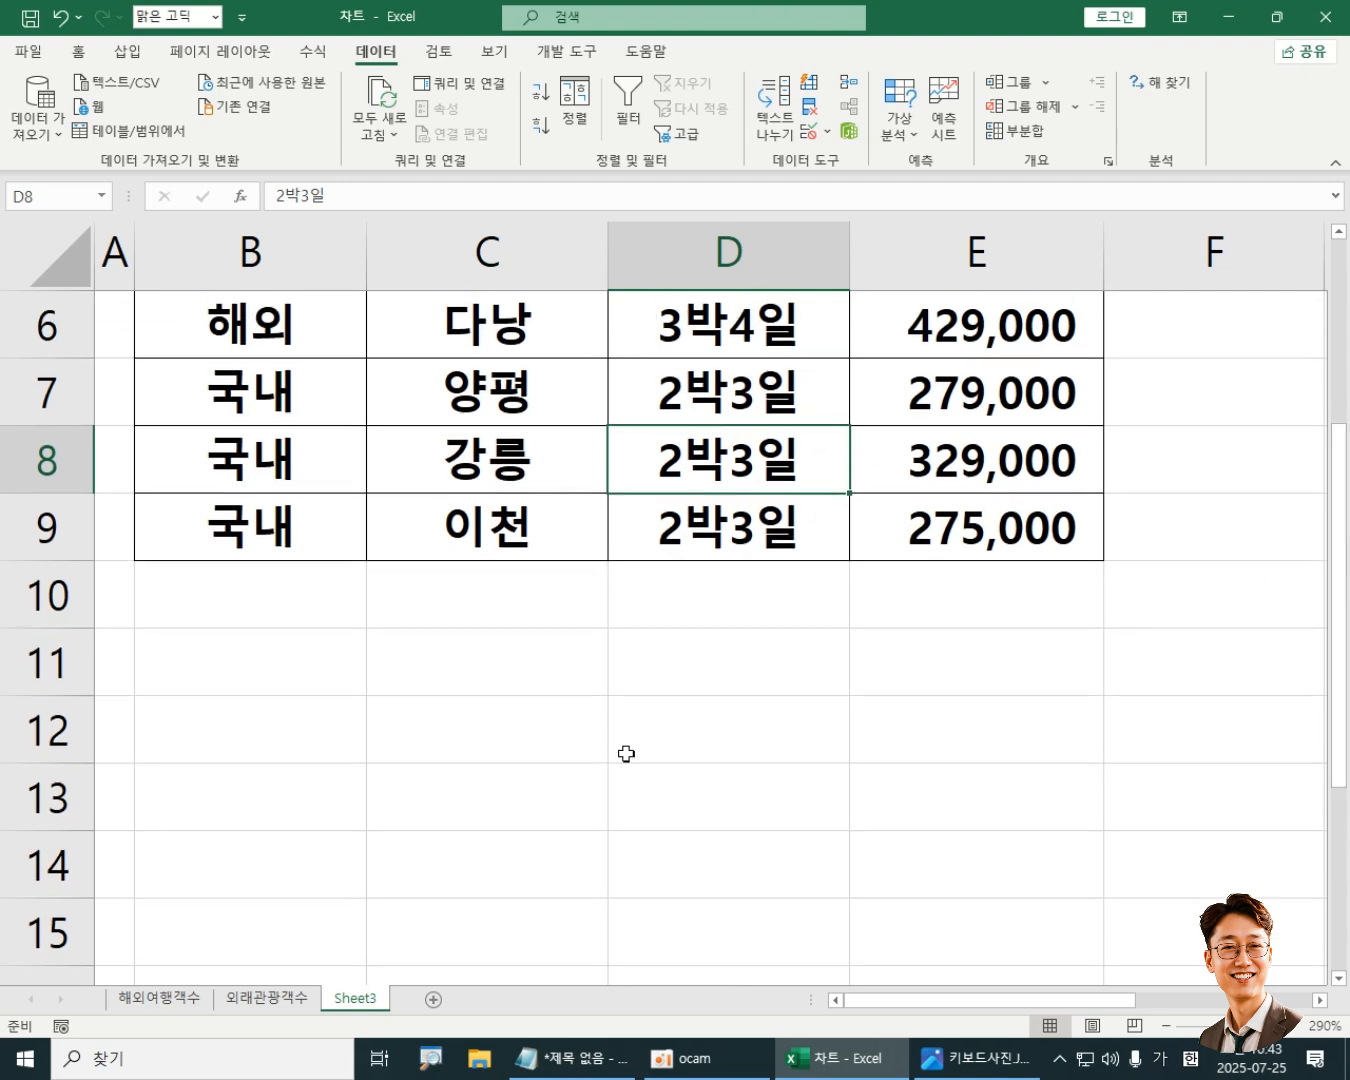
pyautogui.click(425, 682)
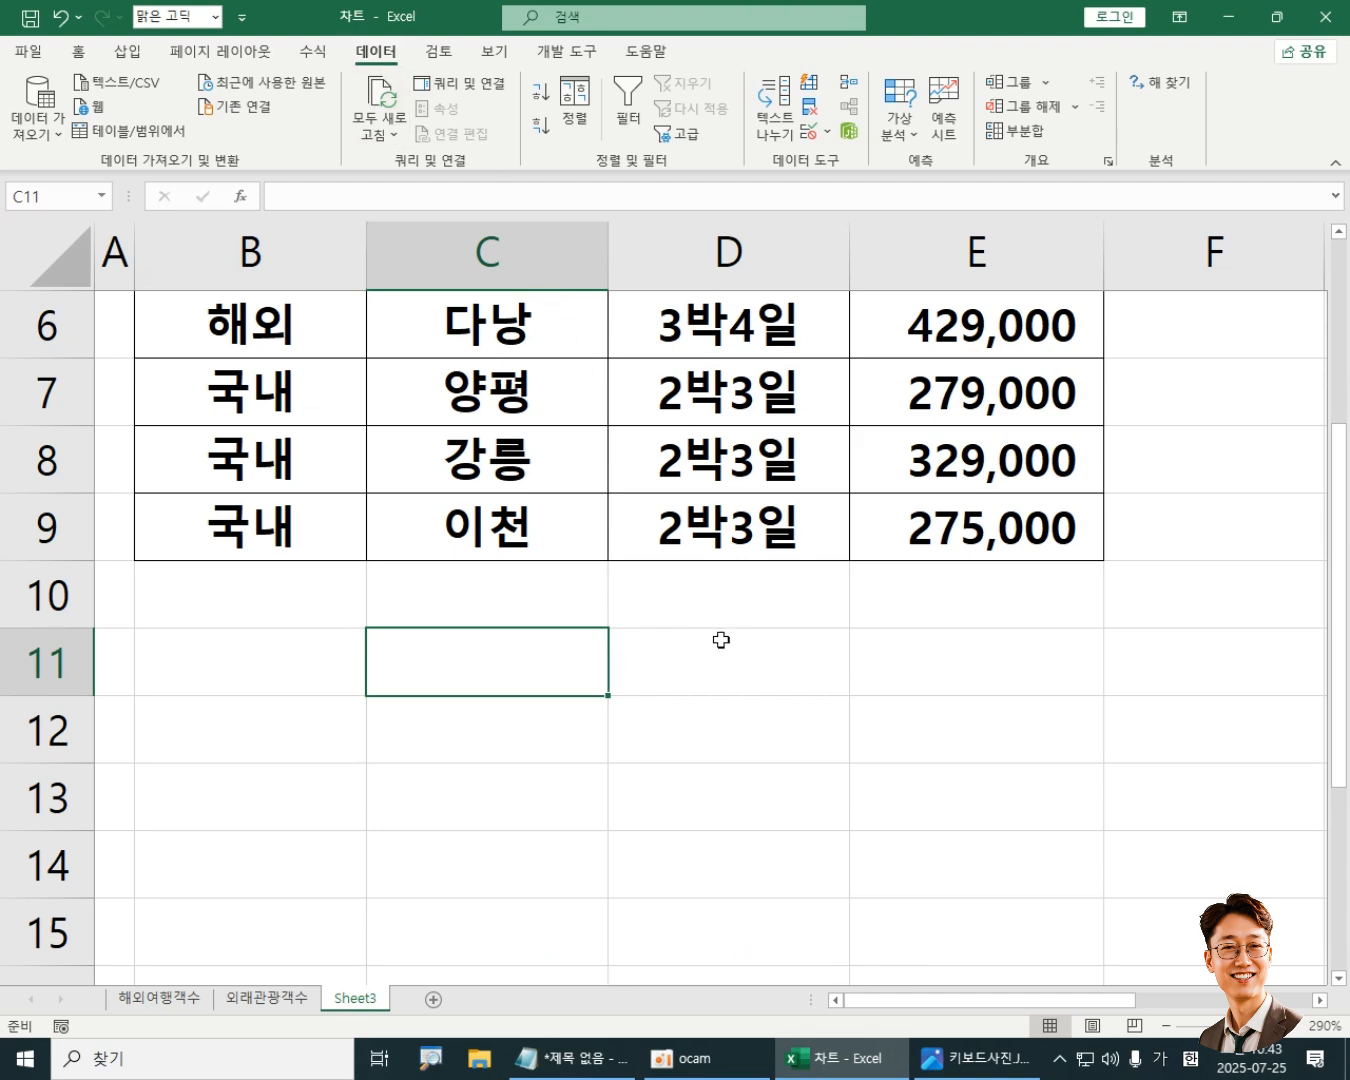
pyautogui.moveTo(1338, 540); pyautogui.dragTo(1338, 428)
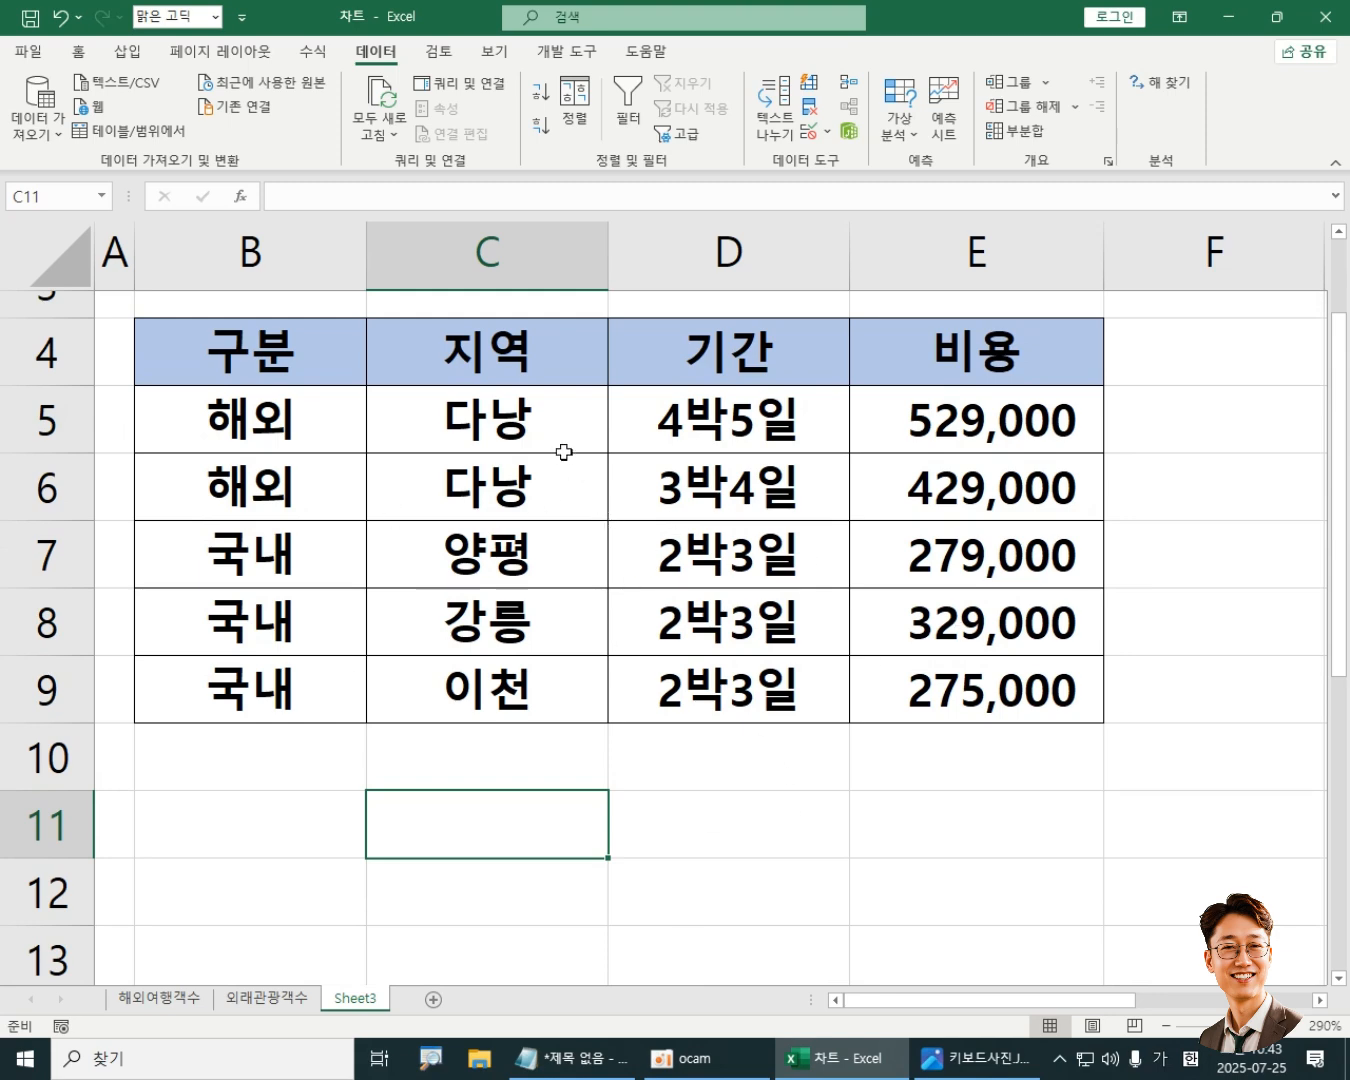
# Step: Open the Excel options, look through the general settings and switch to the advanced (고급) settings
pyautogui.click(29, 52)
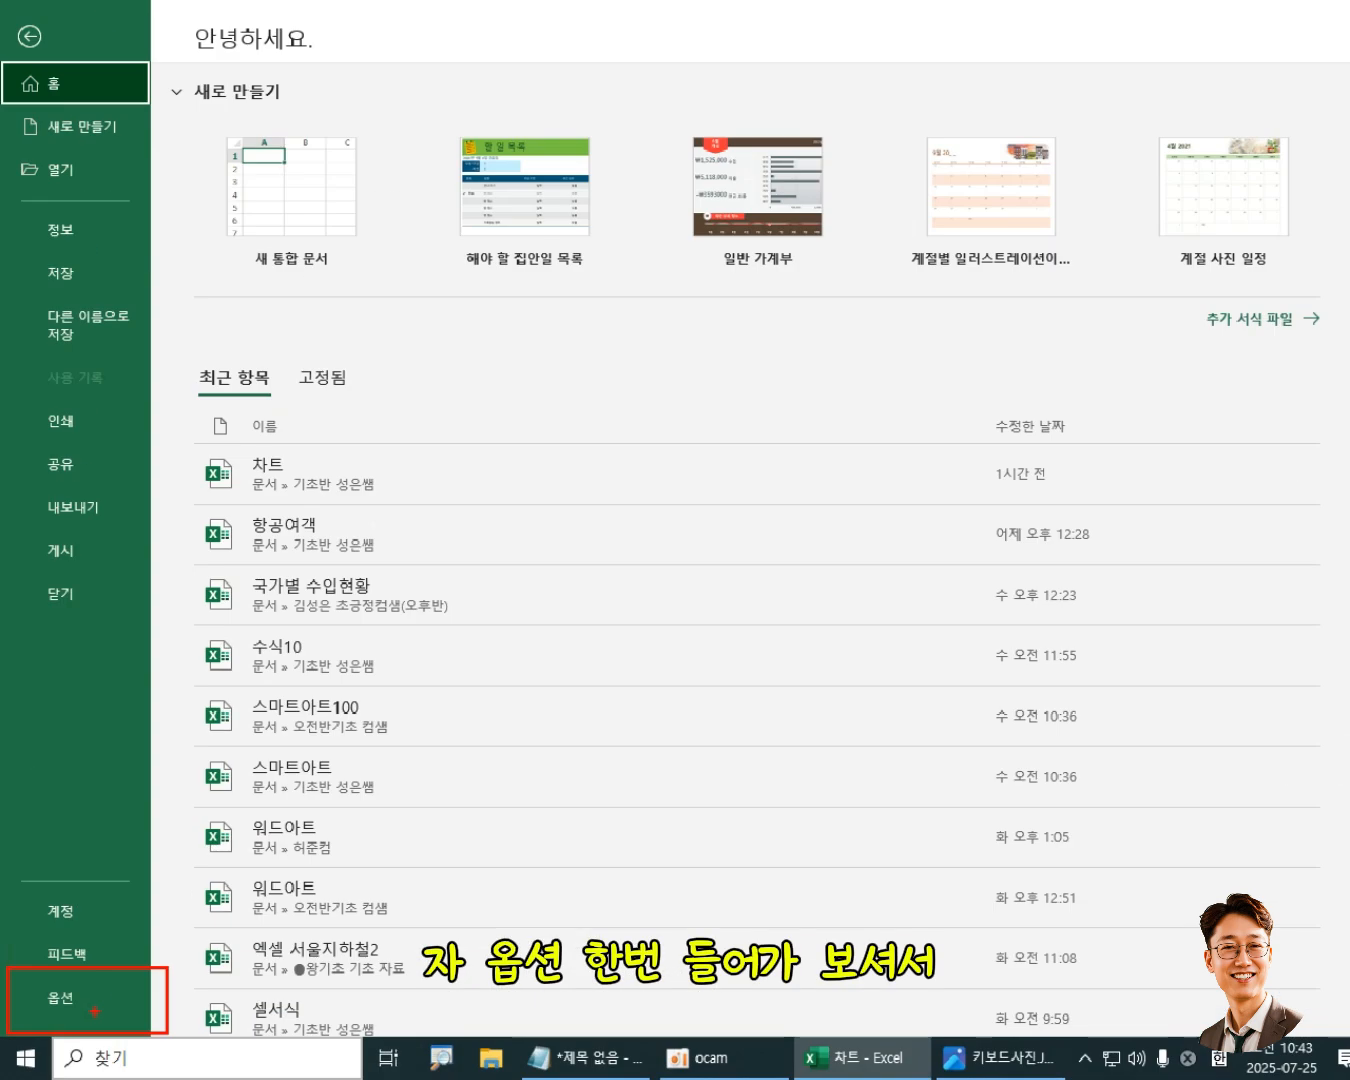
pyautogui.click(64, 997)
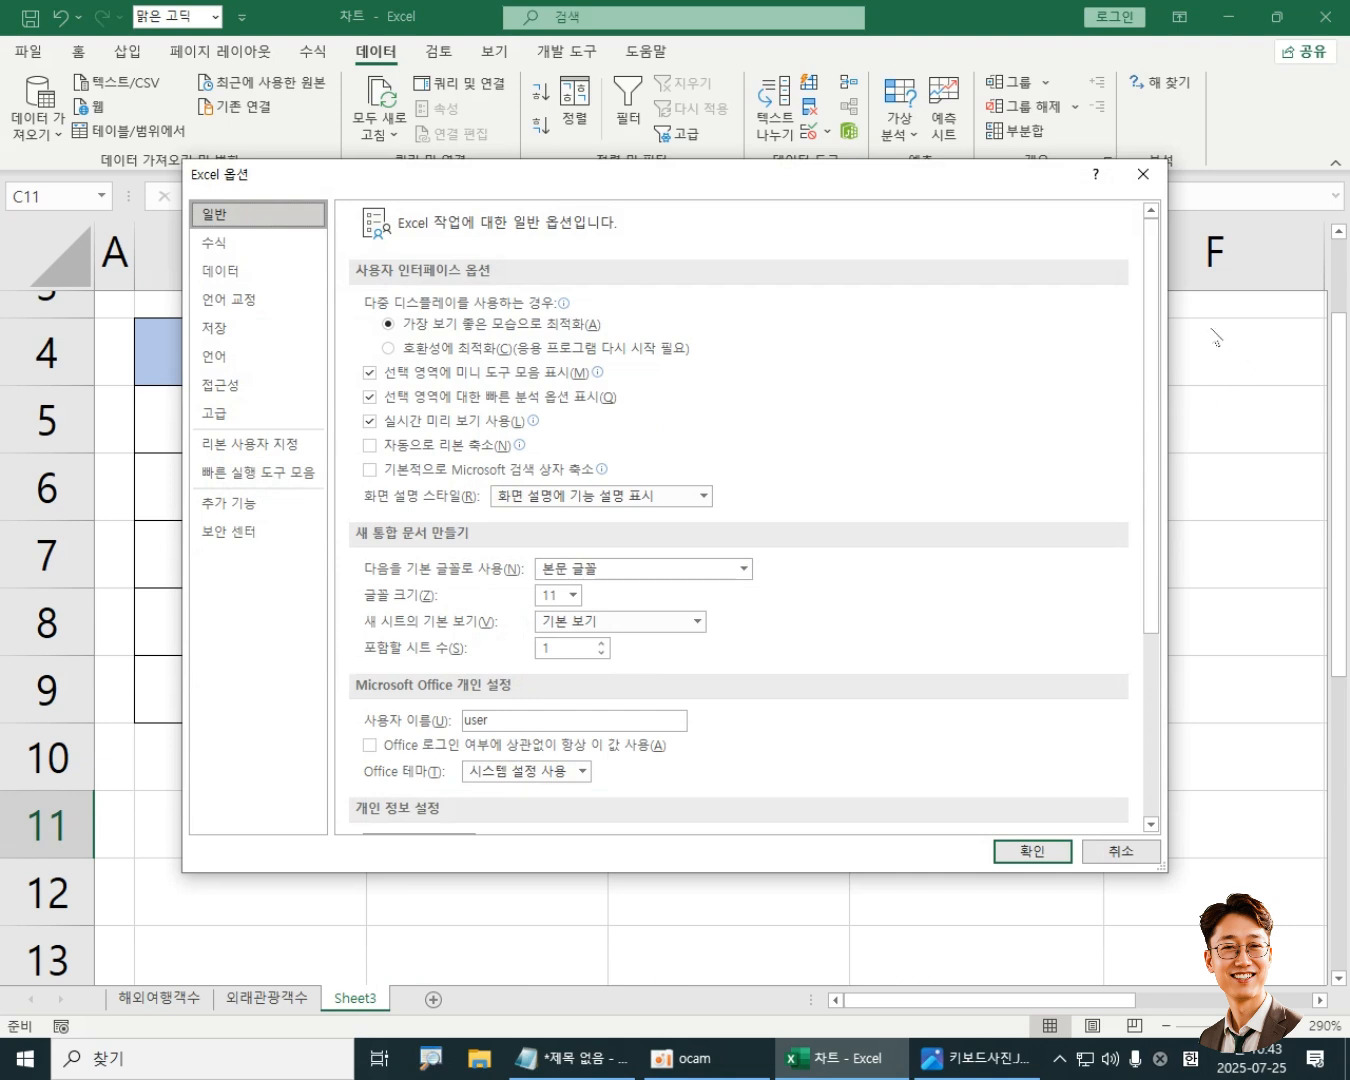
pyautogui.click(255, 453)
pyautogui.click(220, 214)
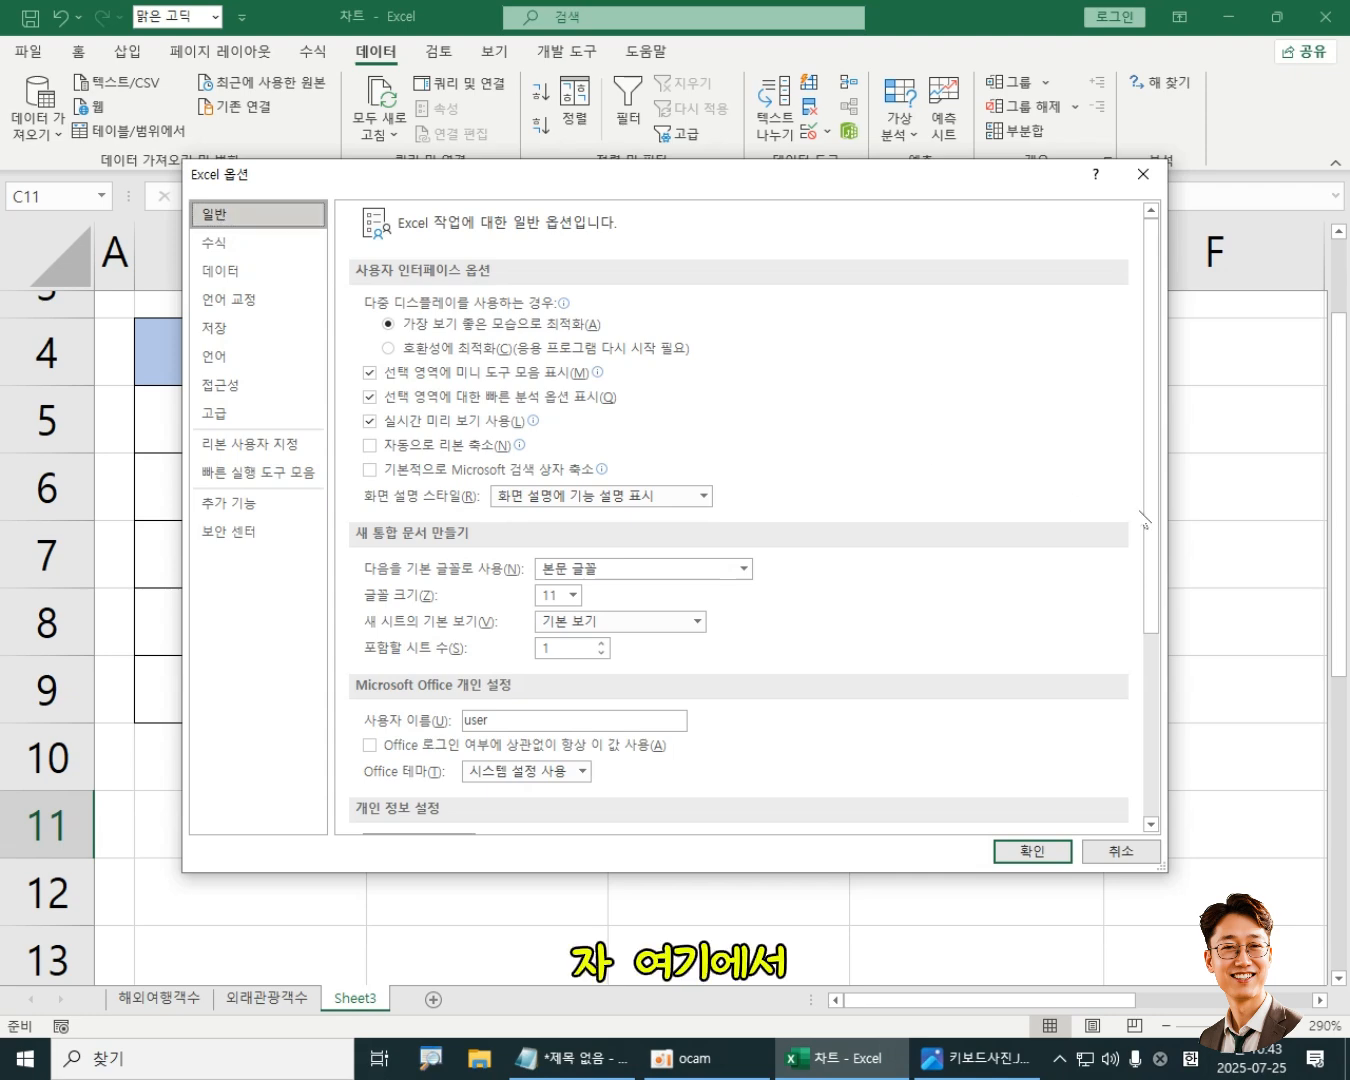
pyautogui.moveTo(1149, 392); pyautogui.dragTo(1148, 719)
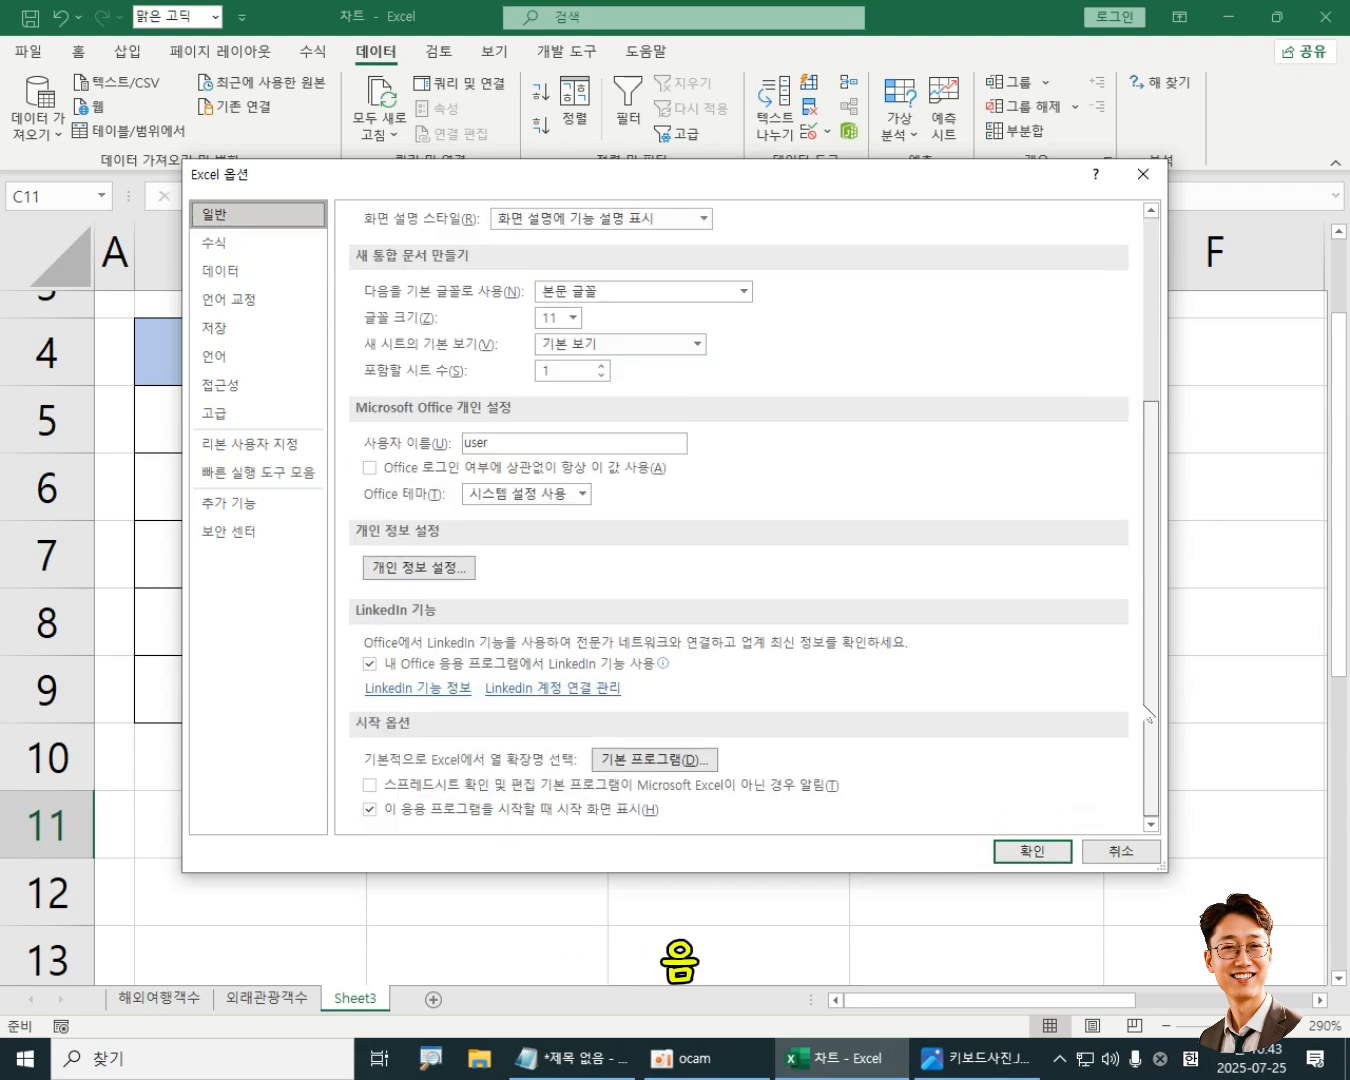
pyautogui.moveTo(1151, 640); pyautogui.dragTo(1106, 319)
pyautogui.click(215, 413)
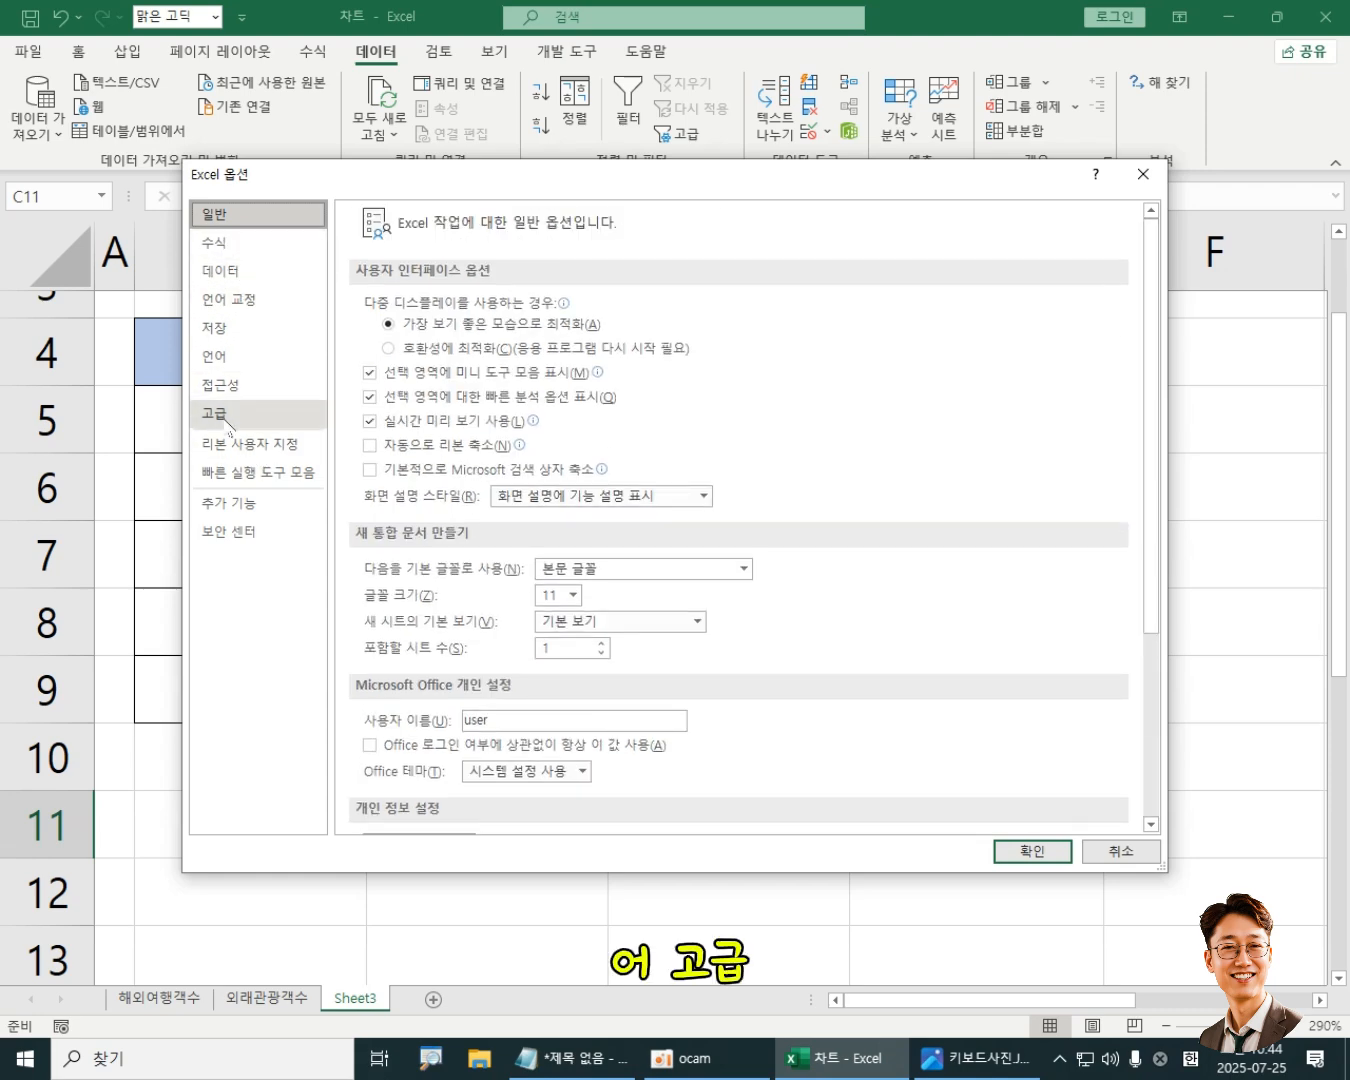
# Step: Open the custom list editor (사용자 지정 목록 편집) from the general section of the advanced options
pyautogui.moveTo(1148, 265); pyautogui.dragTo(1140, 201)
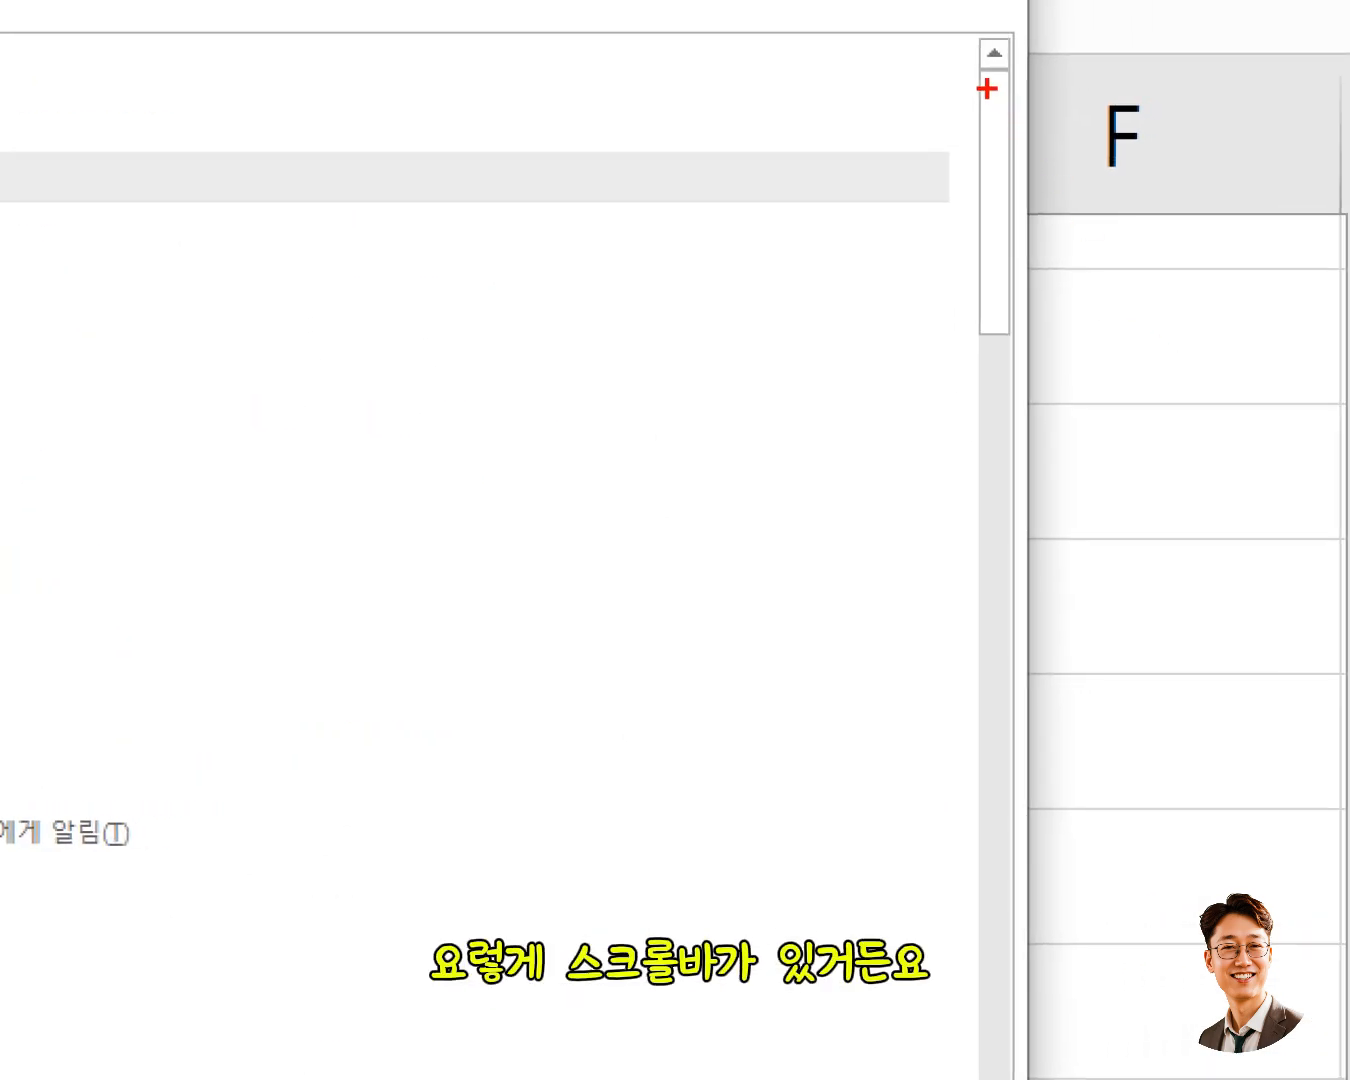
pyautogui.moveTo(1007, 302)
pyautogui.mouseDown()
pyautogui.moveTo(993, 606)
pyautogui.moveTo(1000, 615)
pyautogui.moveTo(1045, 577)
pyautogui.mouseUp()
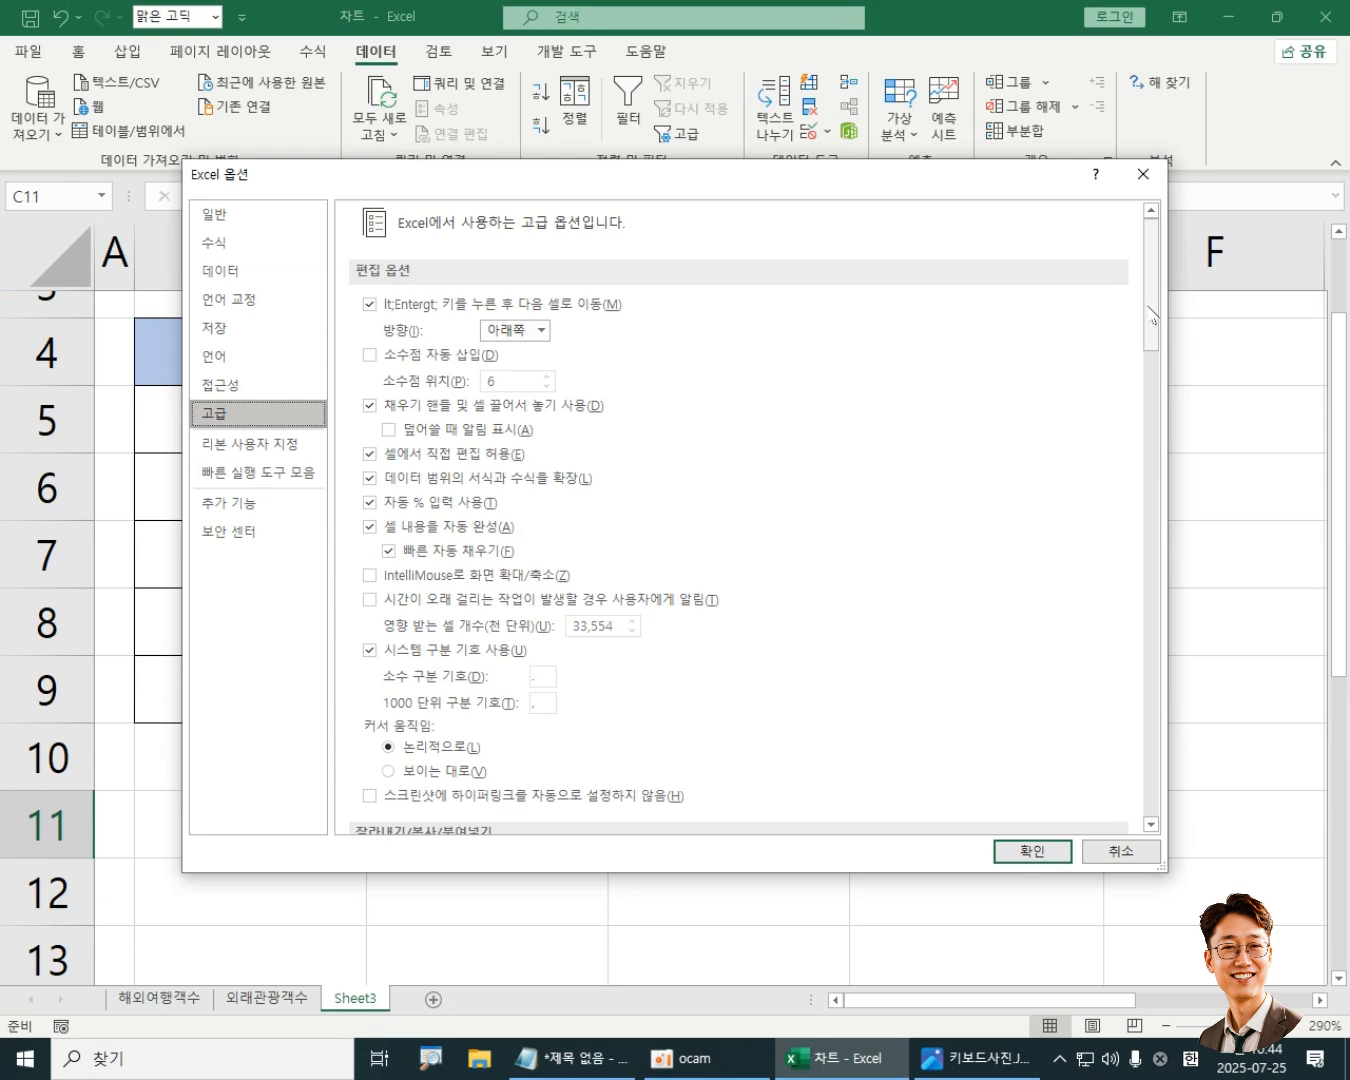
pyautogui.moveTo(1151, 316); pyautogui.dragTo(1152, 815)
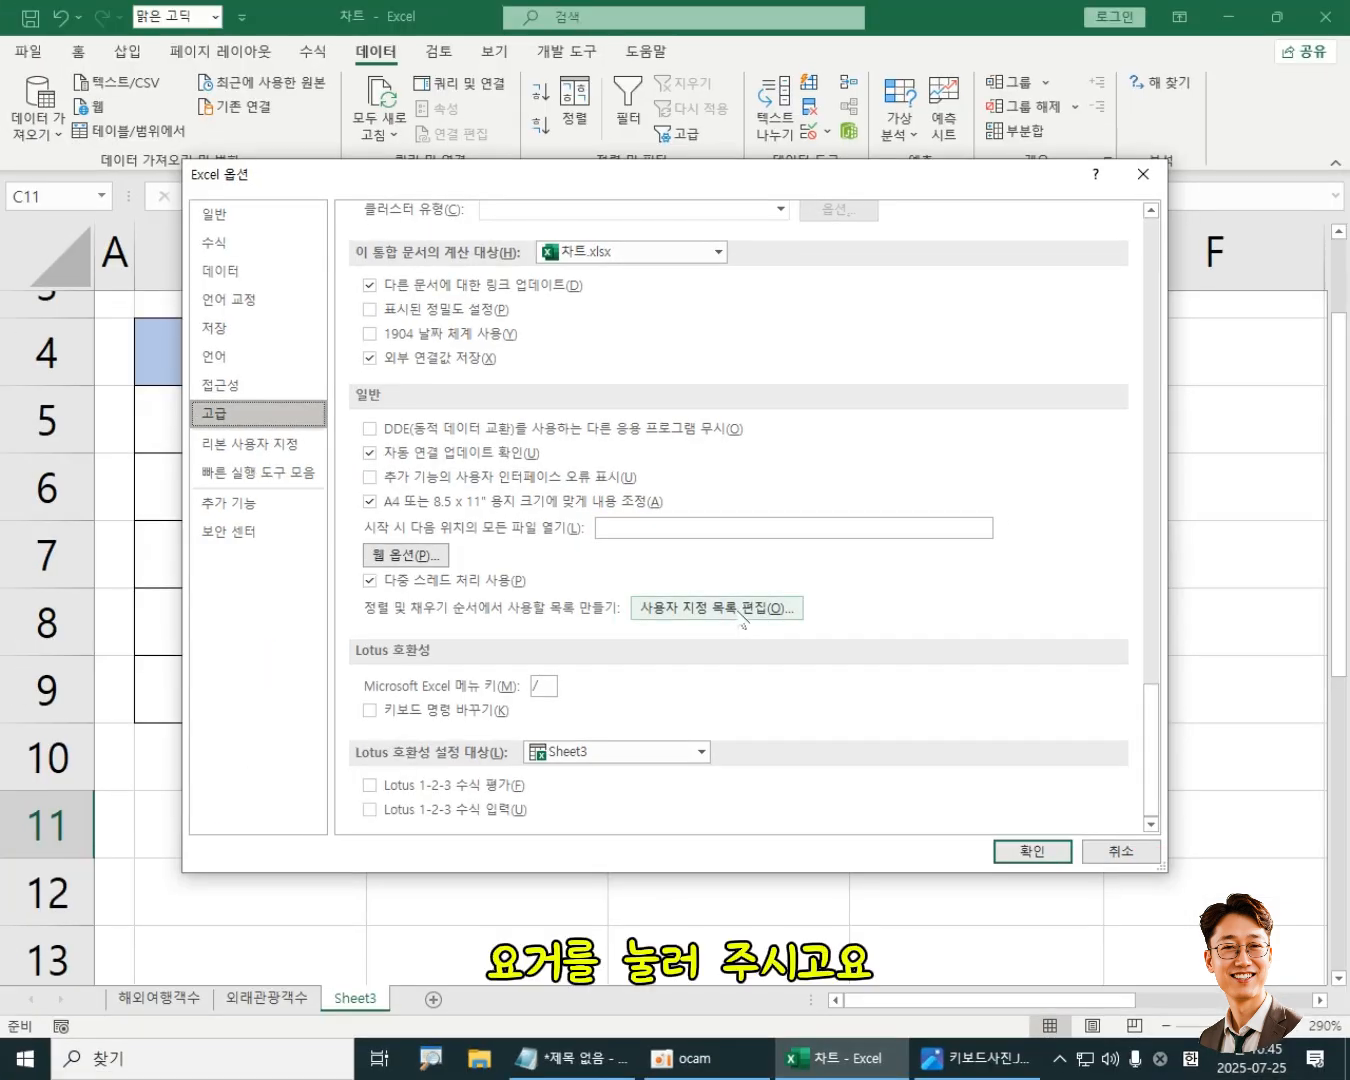
pyautogui.click(264, 405)
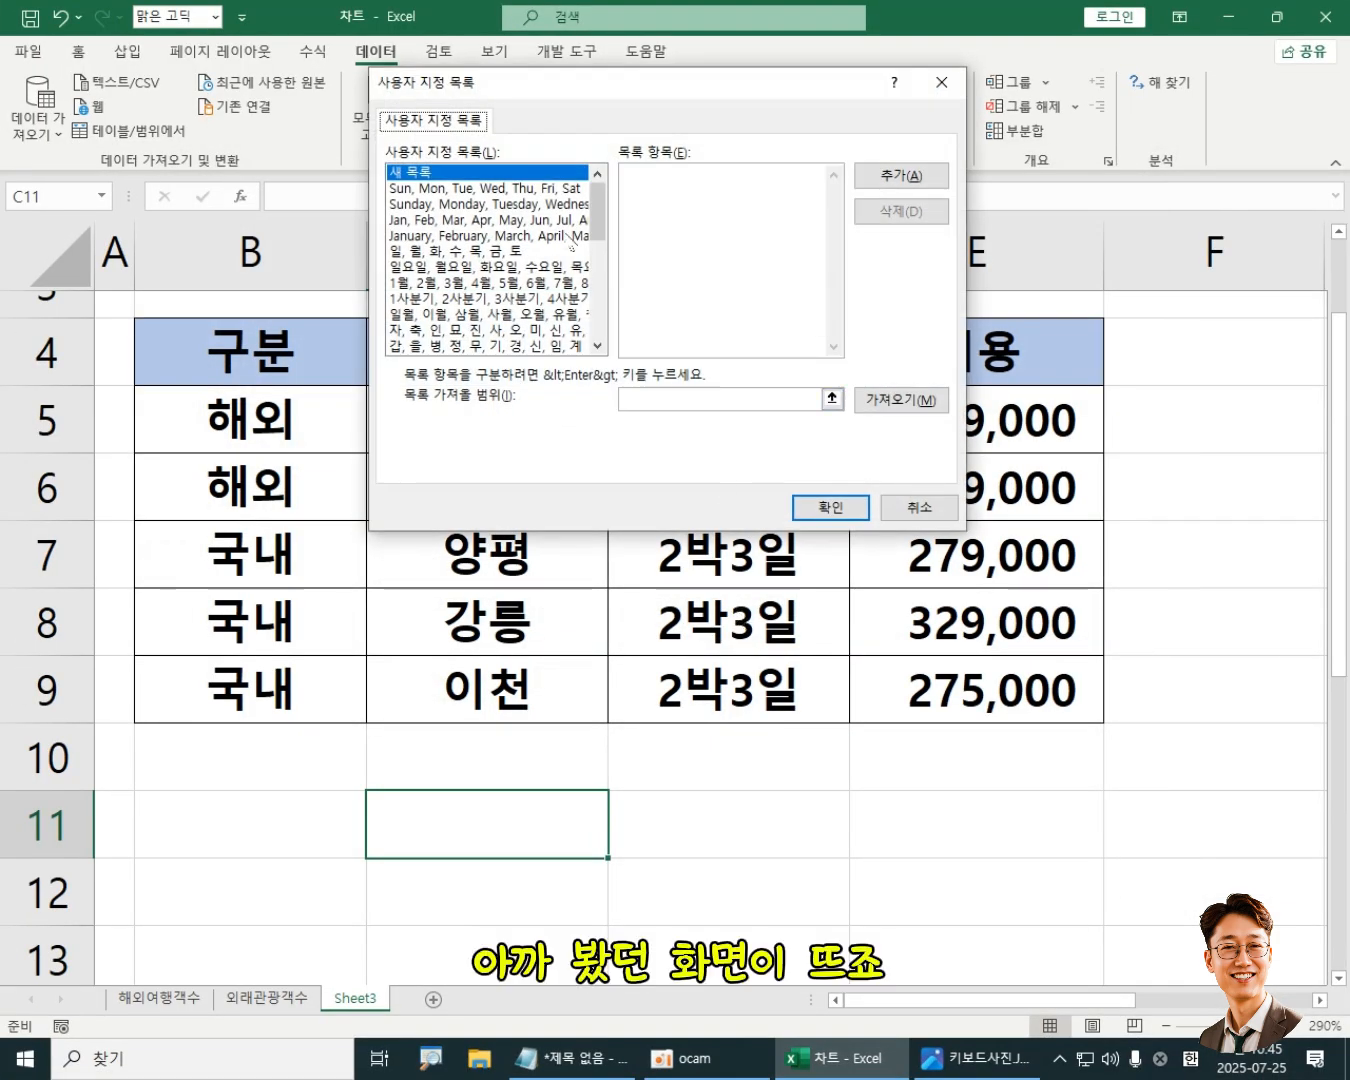
pyautogui.moveTo(600, 88); pyautogui.dragTo(579, 202)
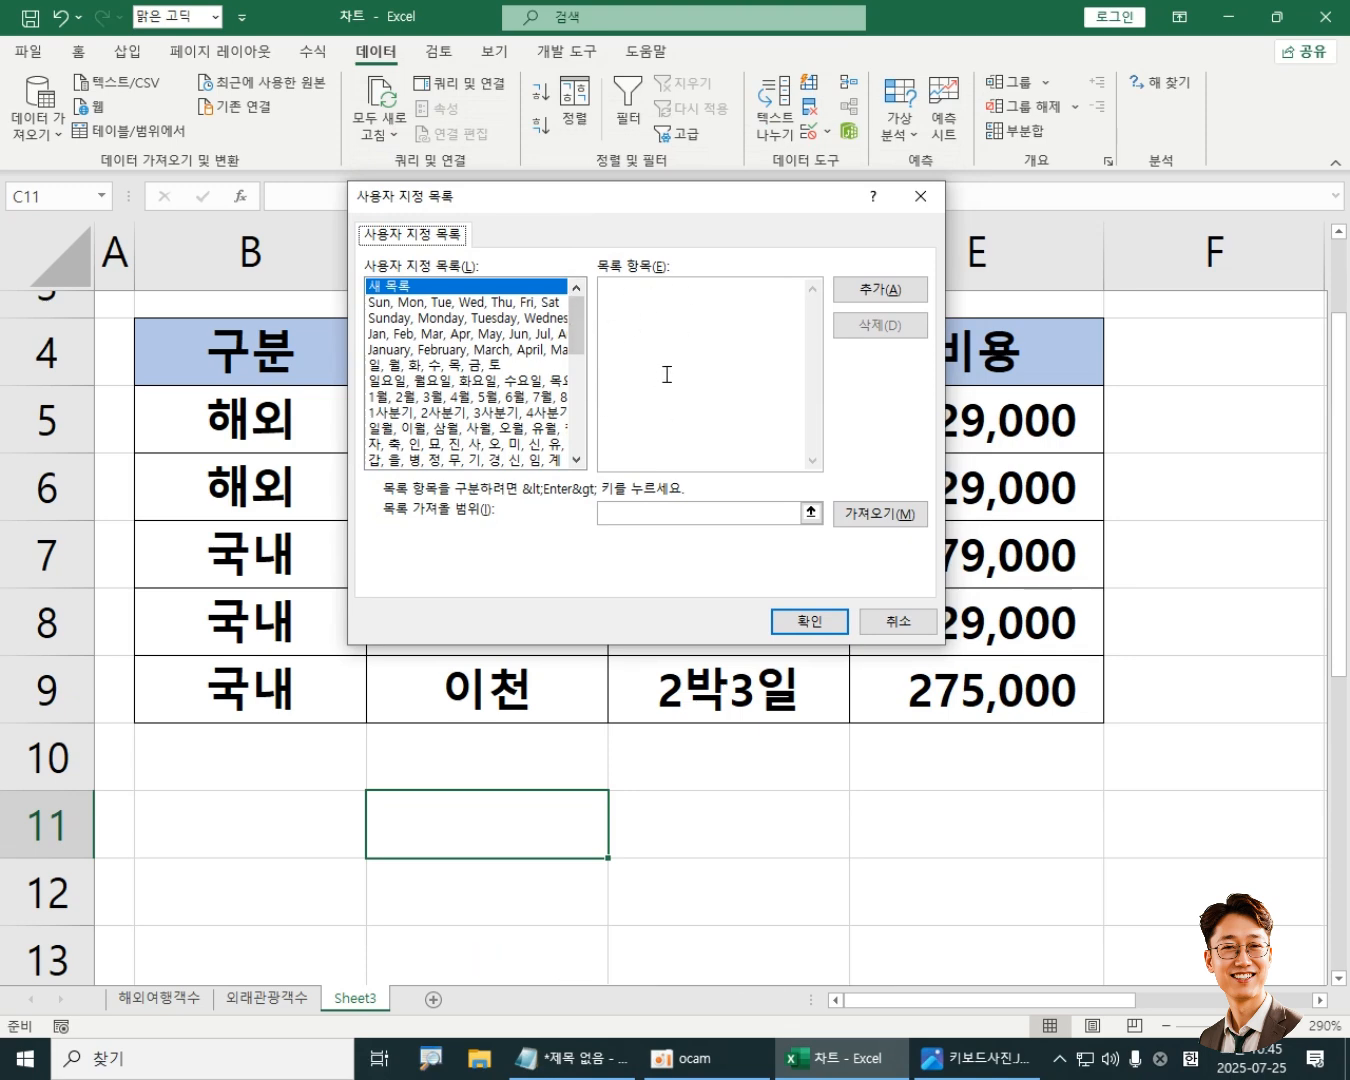
# Step: Enter 임영웅, 유재석, 아이유, 하하 and 박명수 as the items of a new custom list, one per line
pyautogui.click(625, 301)
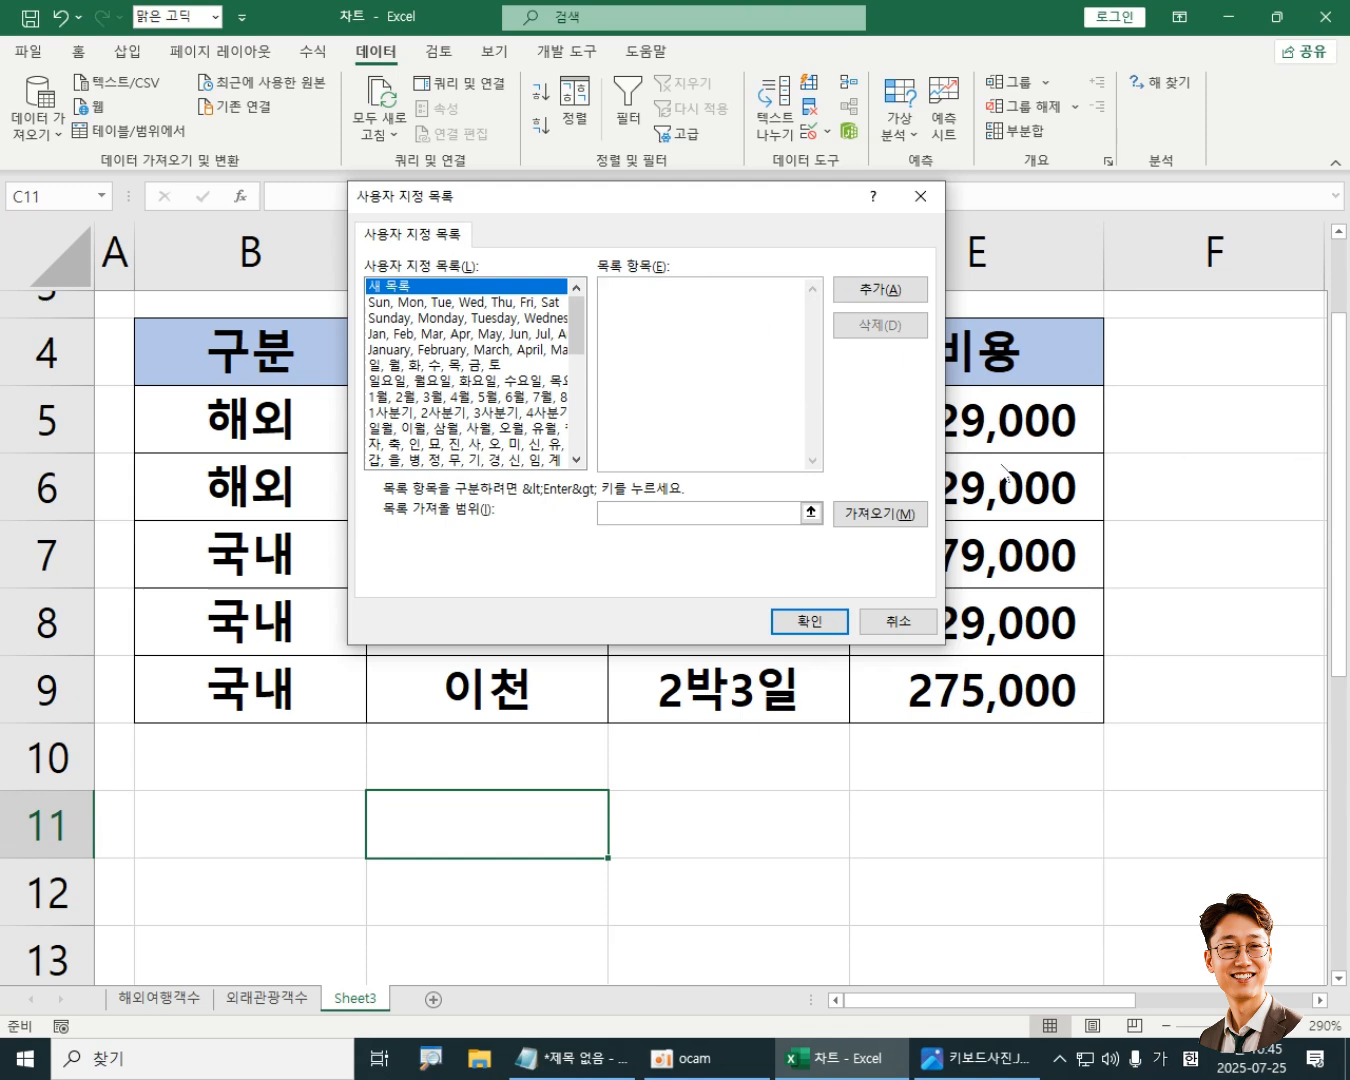
pyautogui.moveTo(700, 196); pyautogui.dragTo(704, 271)
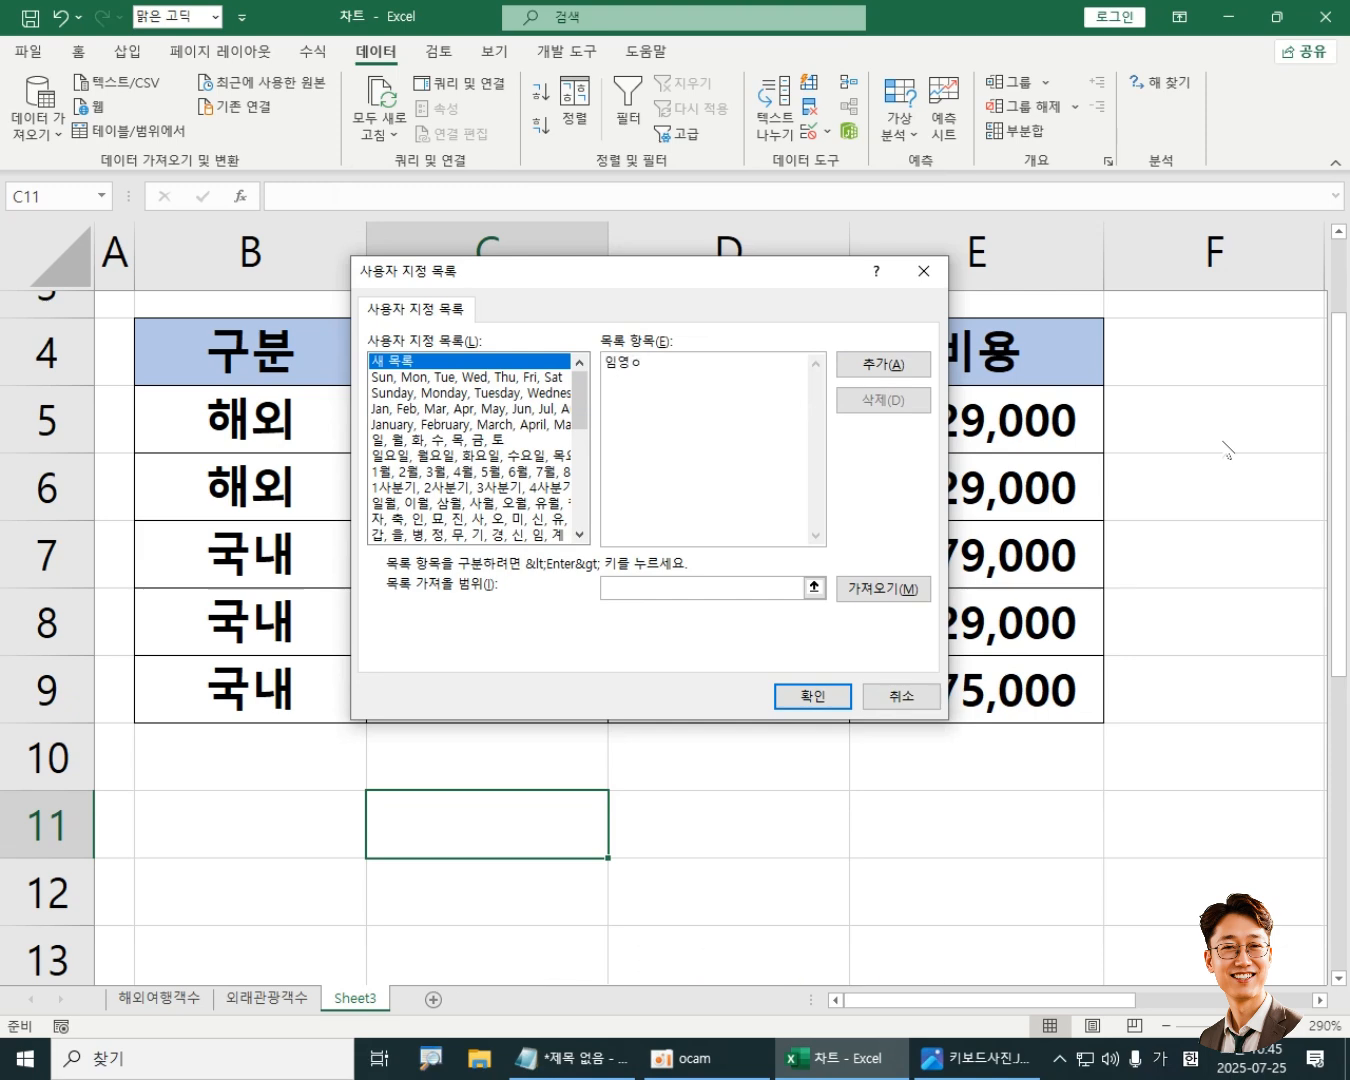
pyautogui.write('웅')
pyautogui.press('Return')
pyautogui.press('Return')
pyautogui.write('아이유')
pyautogui.press('Return')
pyautogui.write('하하')
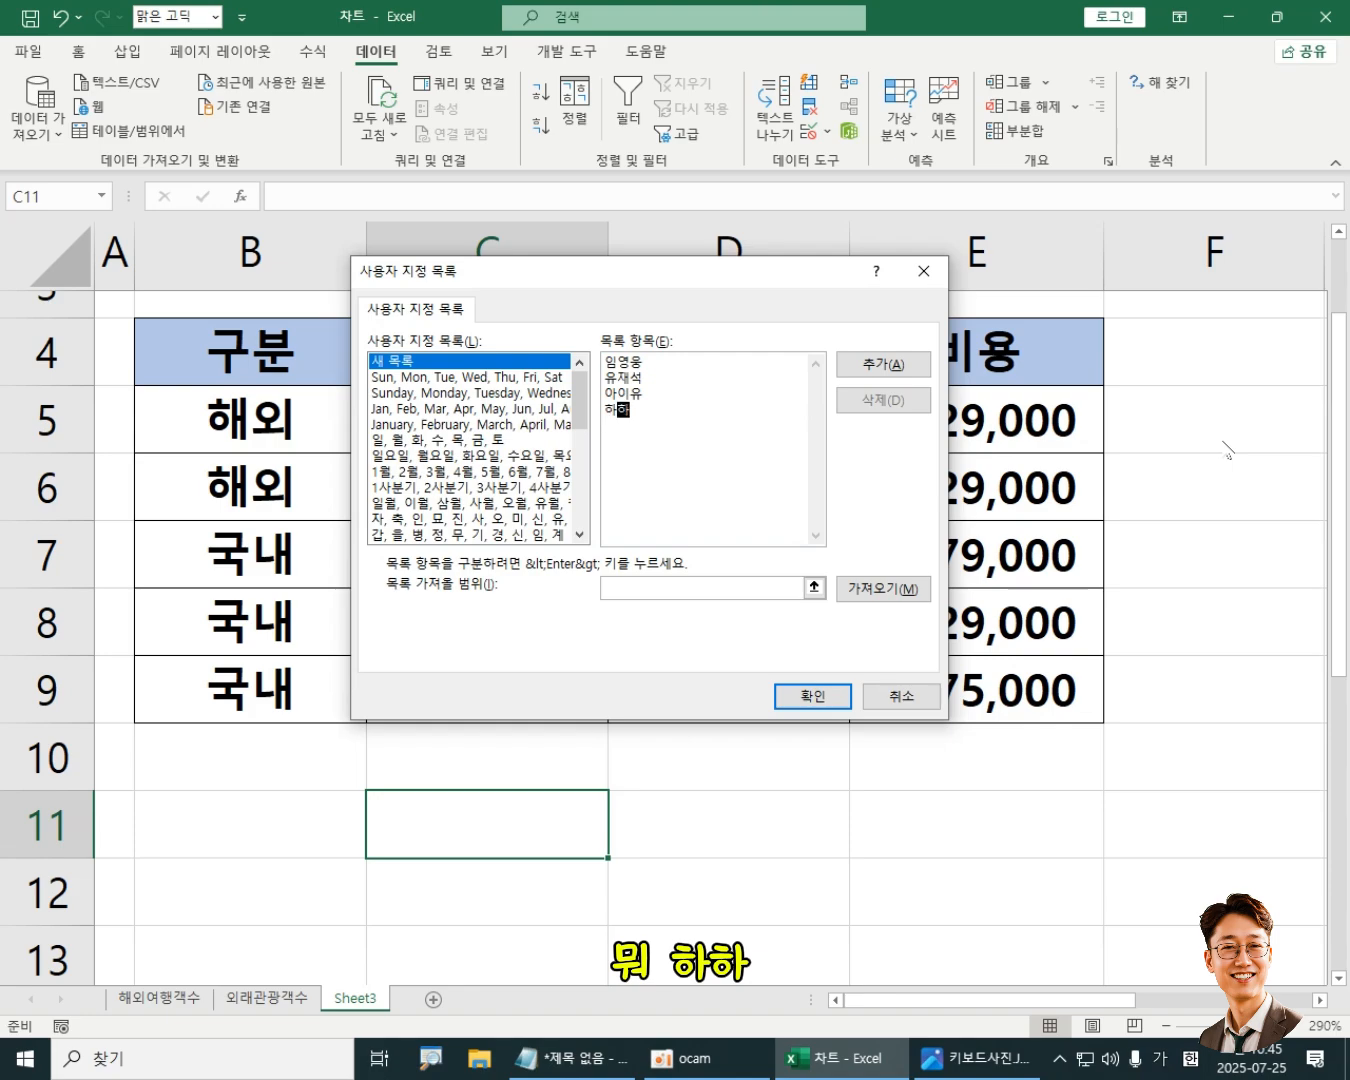
pyautogui.press('Return')
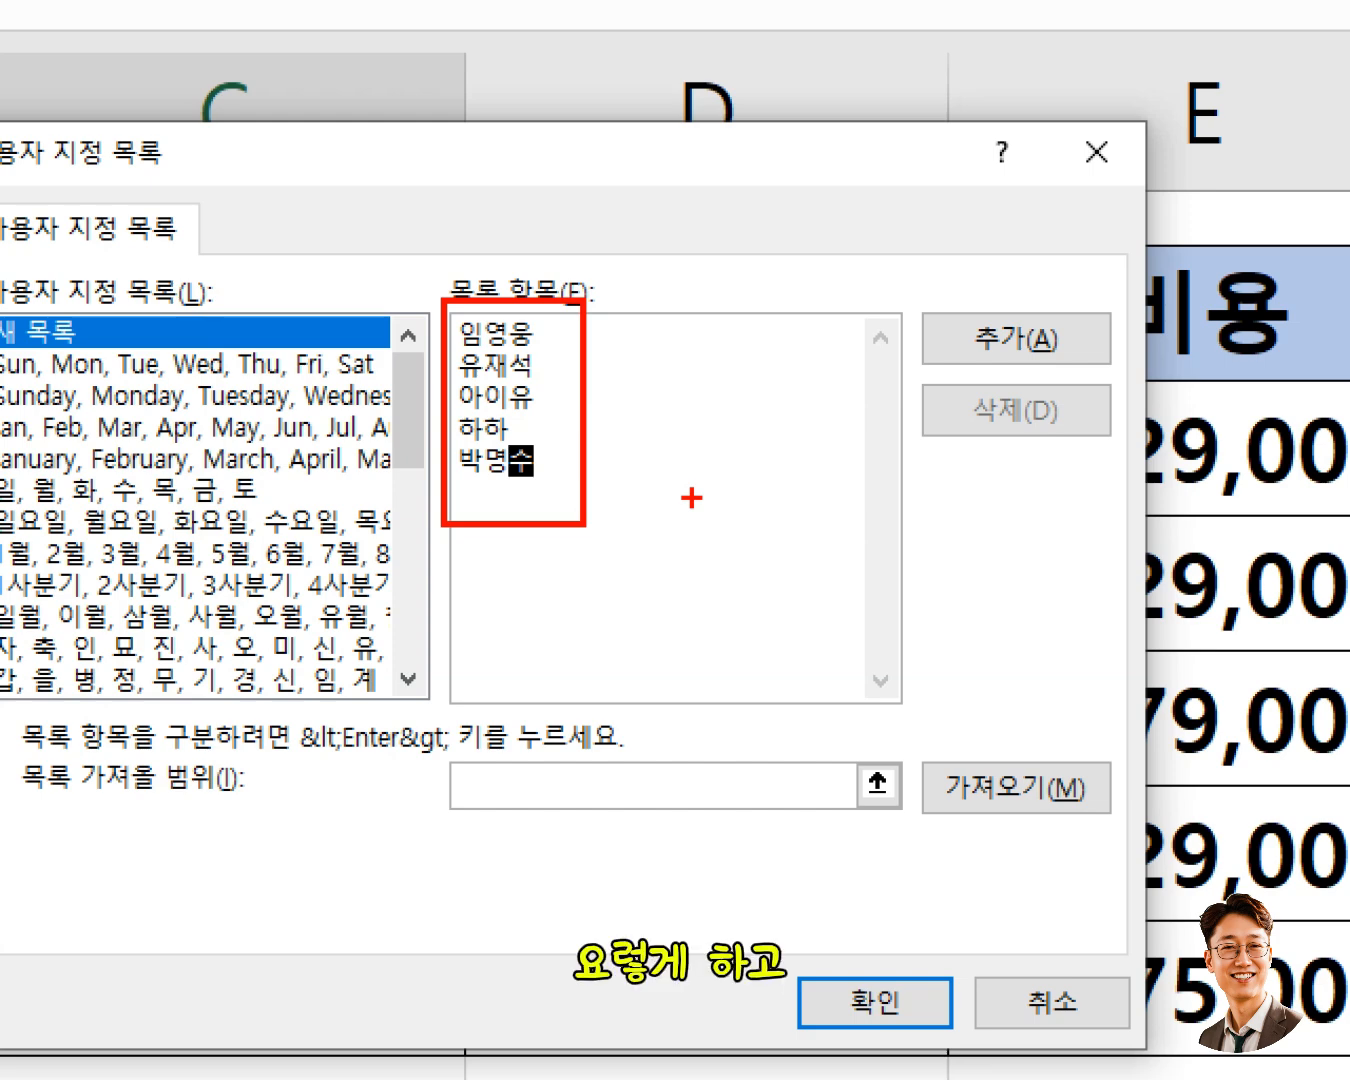
# Step: Add the new entries to the custom lists and confirm both the list editor and the Excel options
pyautogui.moveTo(918, 299)
pyautogui.mouseDown()
pyautogui.moveTo(943, 357)
pyautogui.moveTo(1160, 380)
pyautogui.moveTo(1135, 382)
pyautogui.mouseUp()
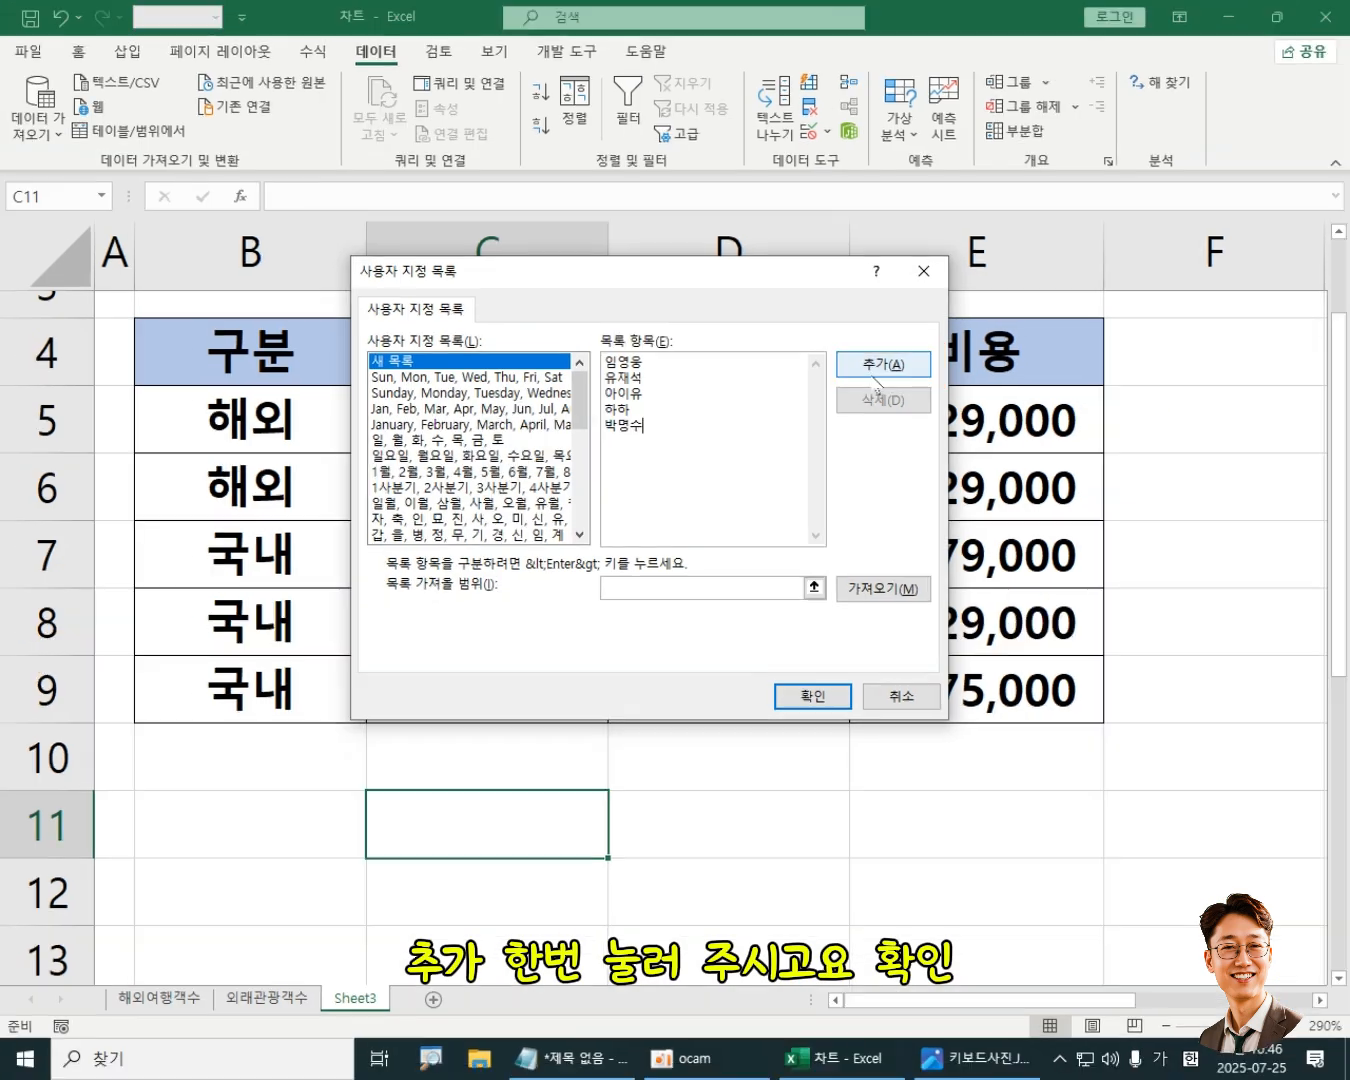
pyautogui.click(1005, 344)
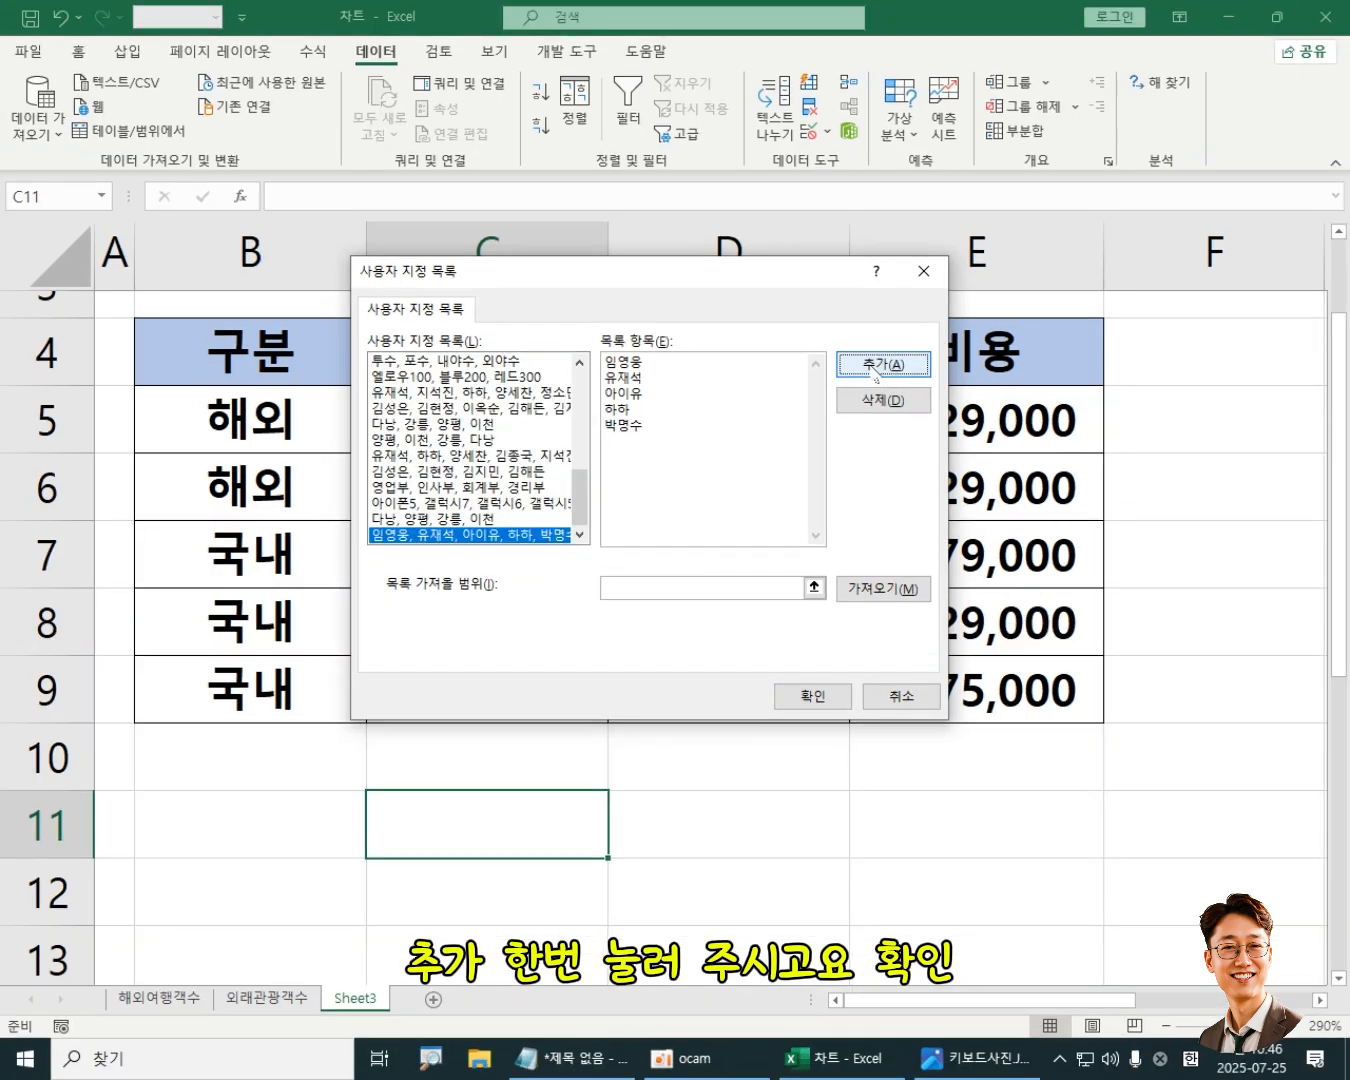
pyautogui.click(812, 699)
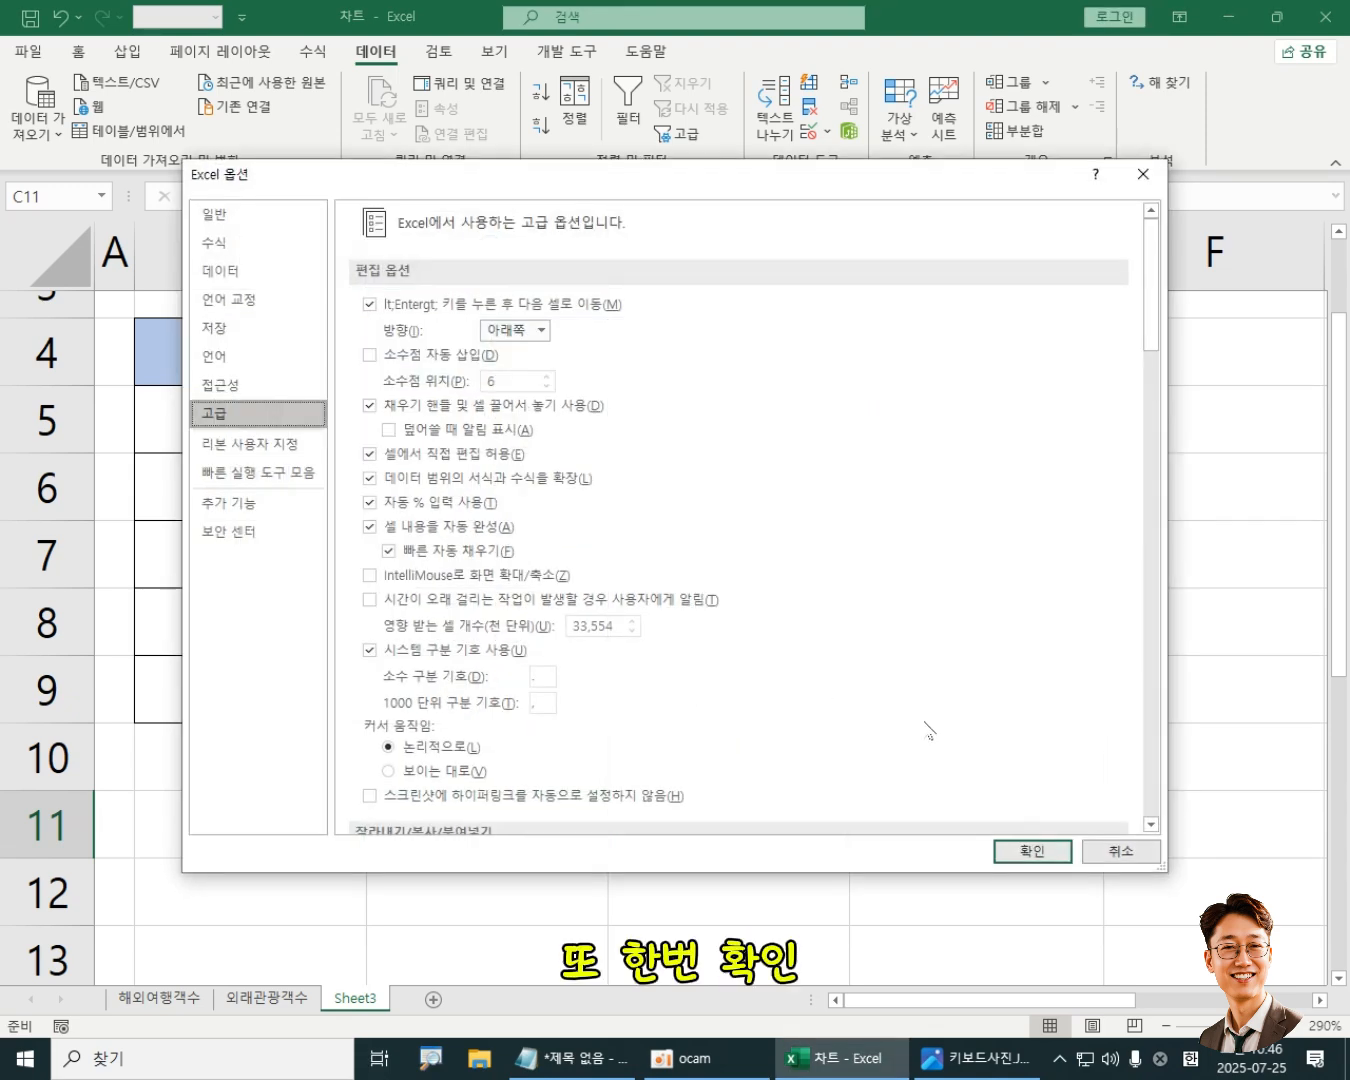
pyautogui.click(1042, 853)
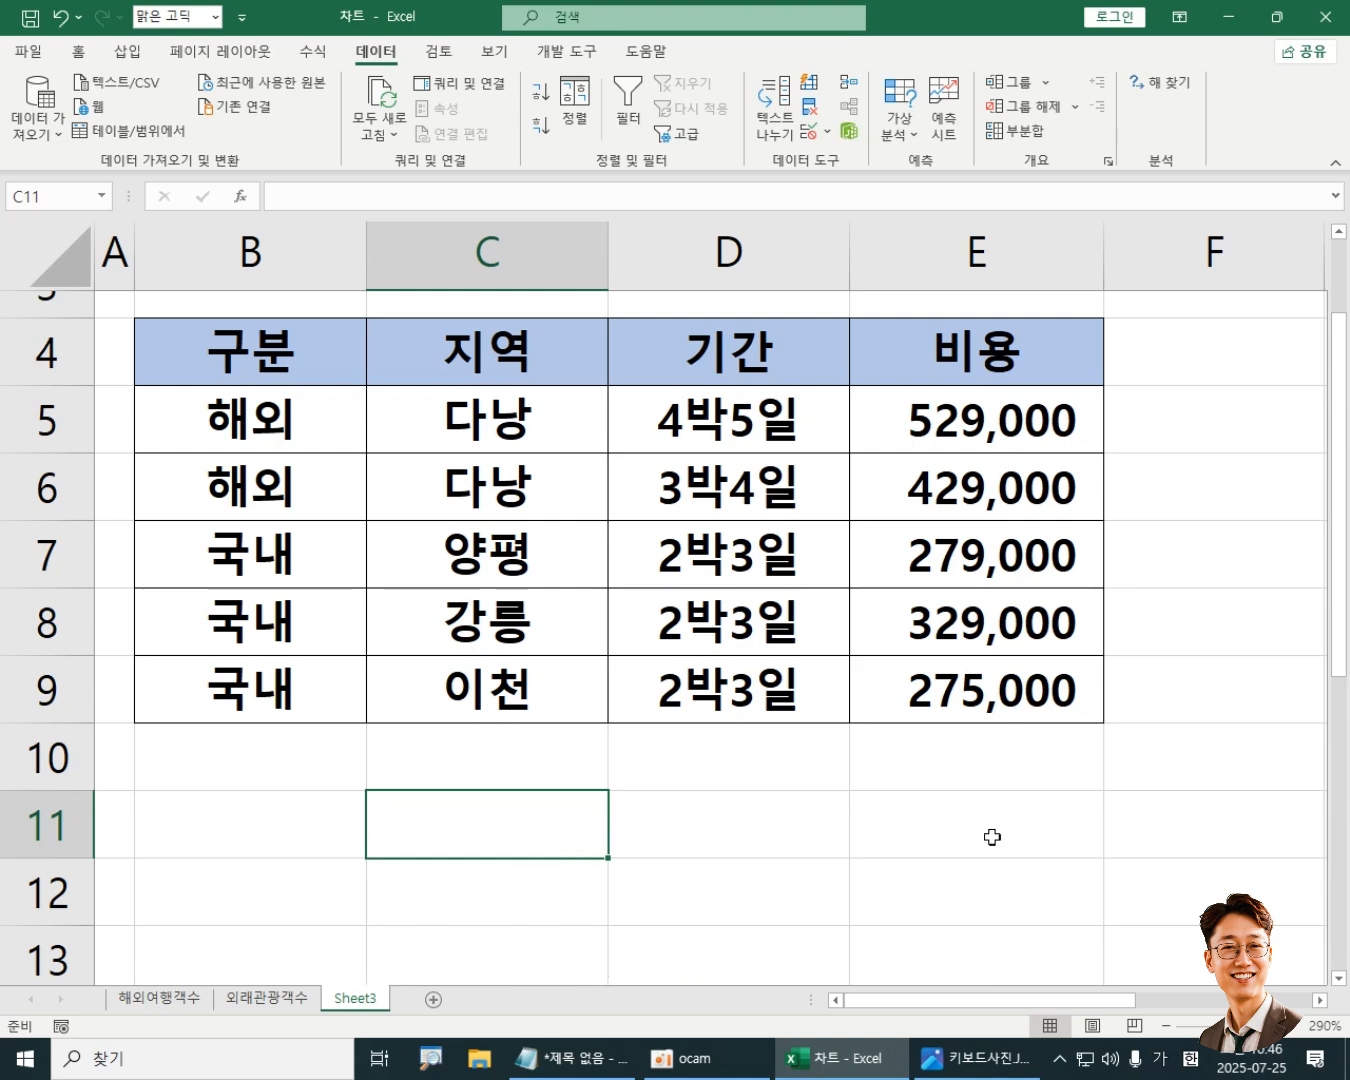
# Step: Enter 임영웅 in cell C11 and autofill the custom list down to C15
pyautogui.write('임ㅇ')
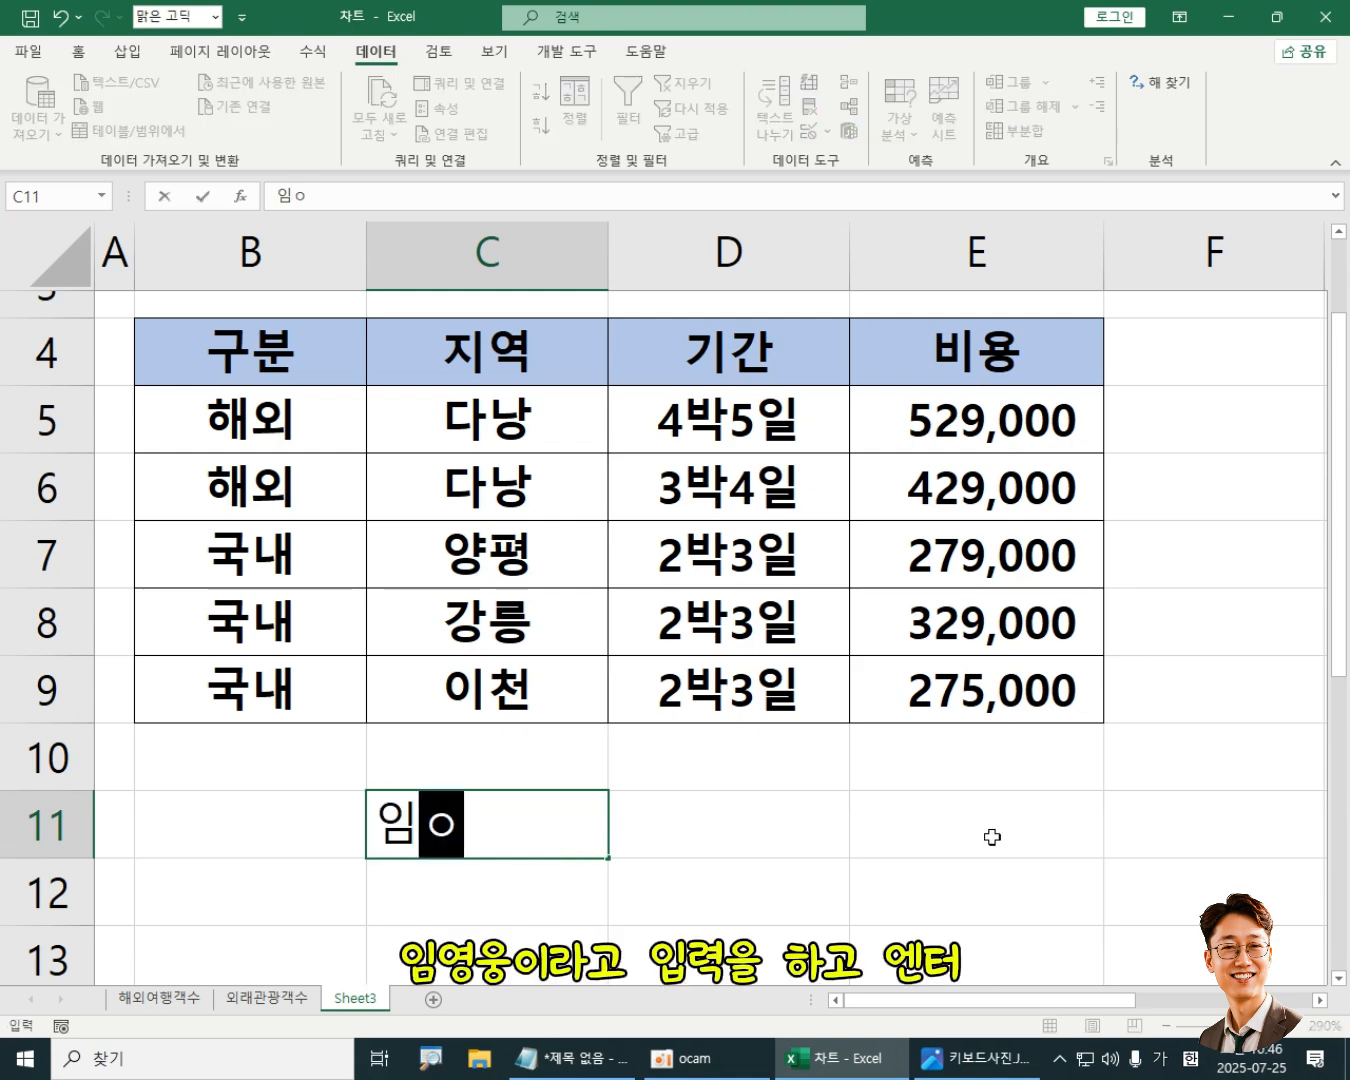
pyautogui.write('영웅')
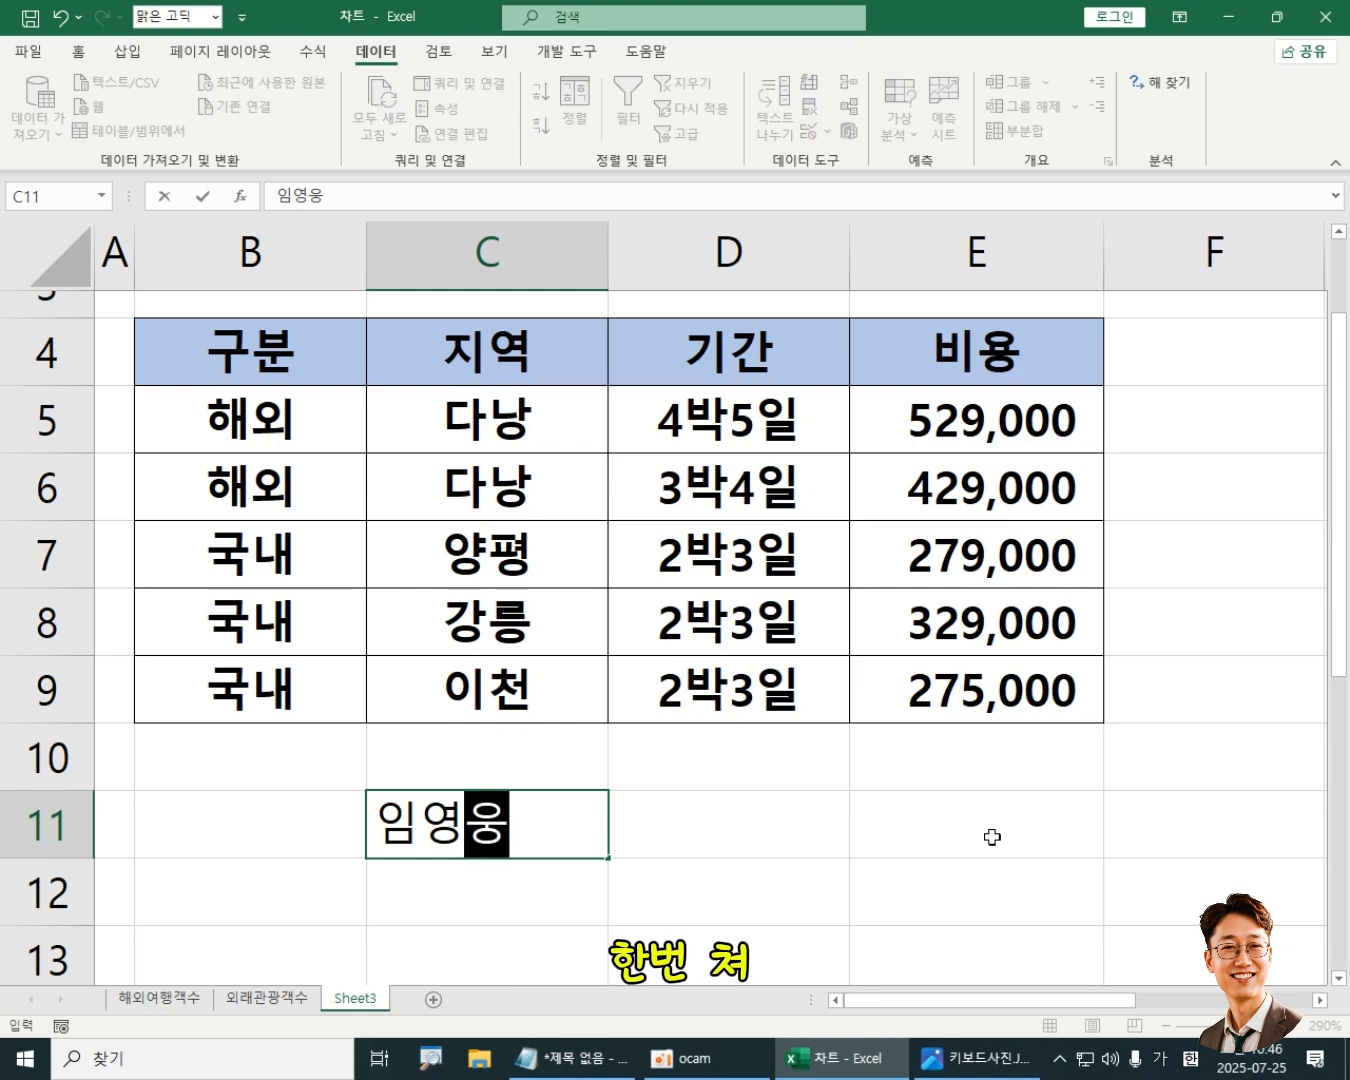
pyautogui.press('Return')
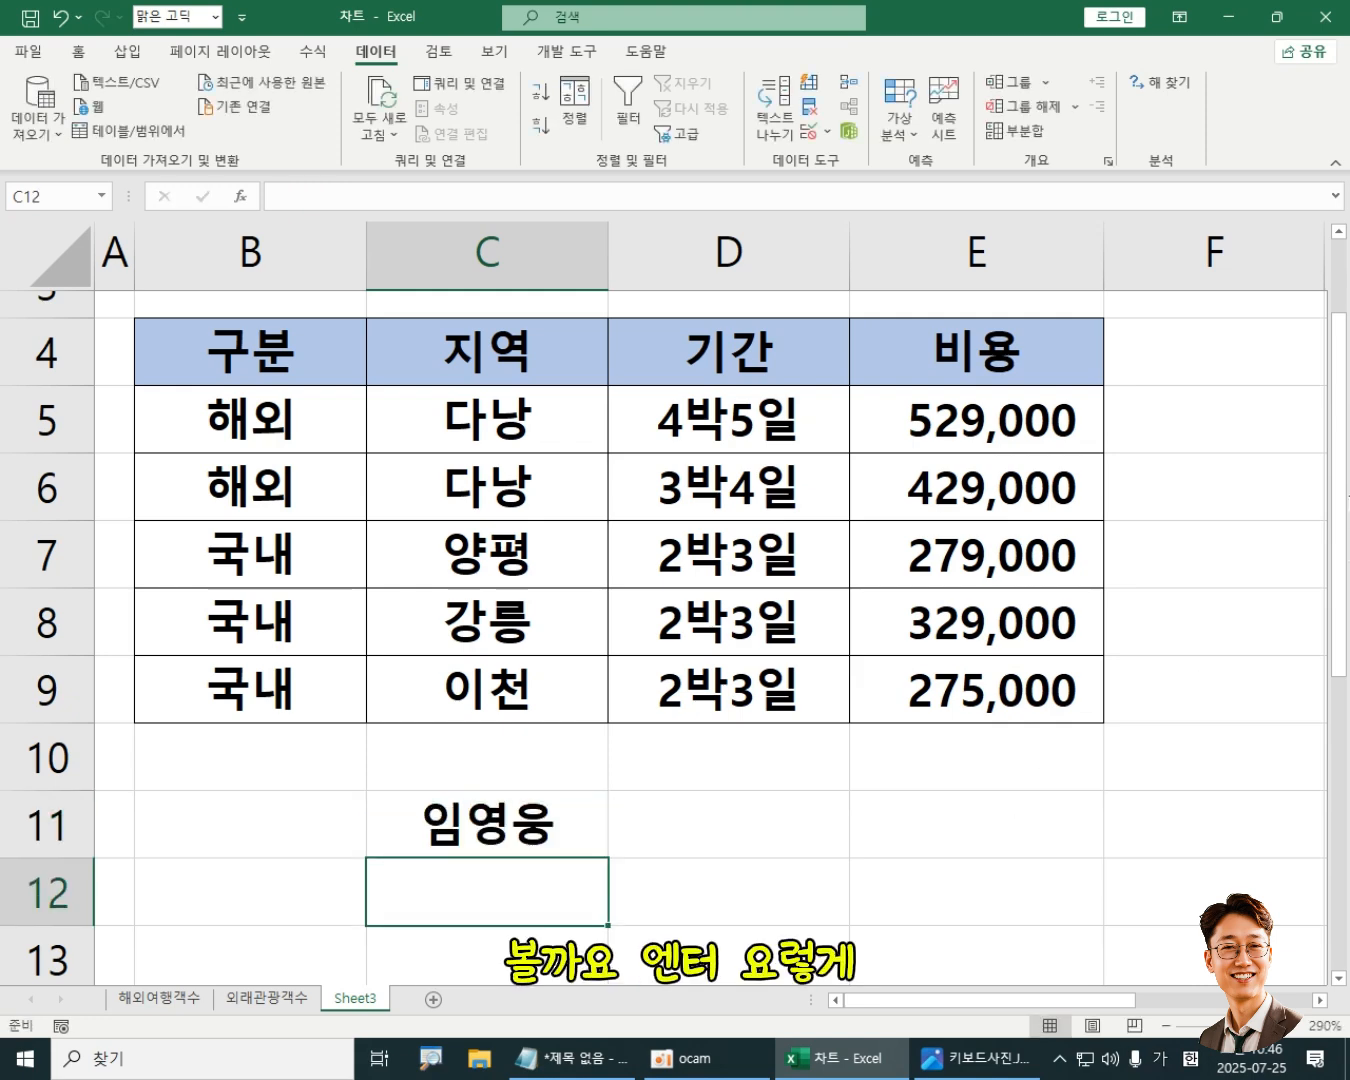
pyautogui.scroll(-2, 626, 721)
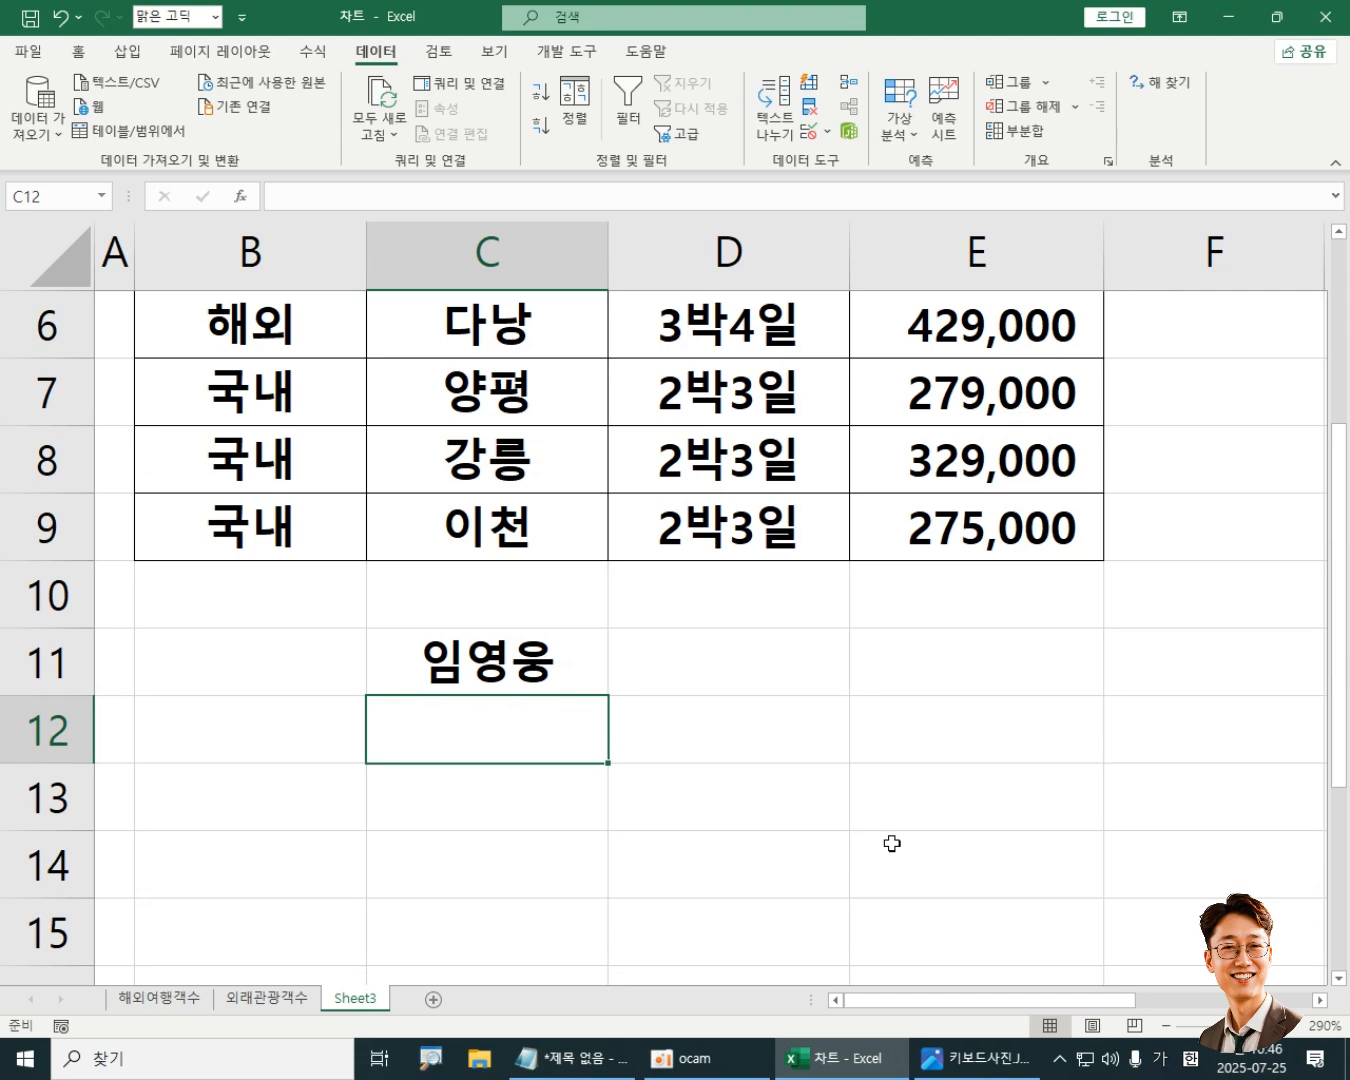
pyautogui.moveTo(1338, 601); pyautogui.dragTo(1338, 634)
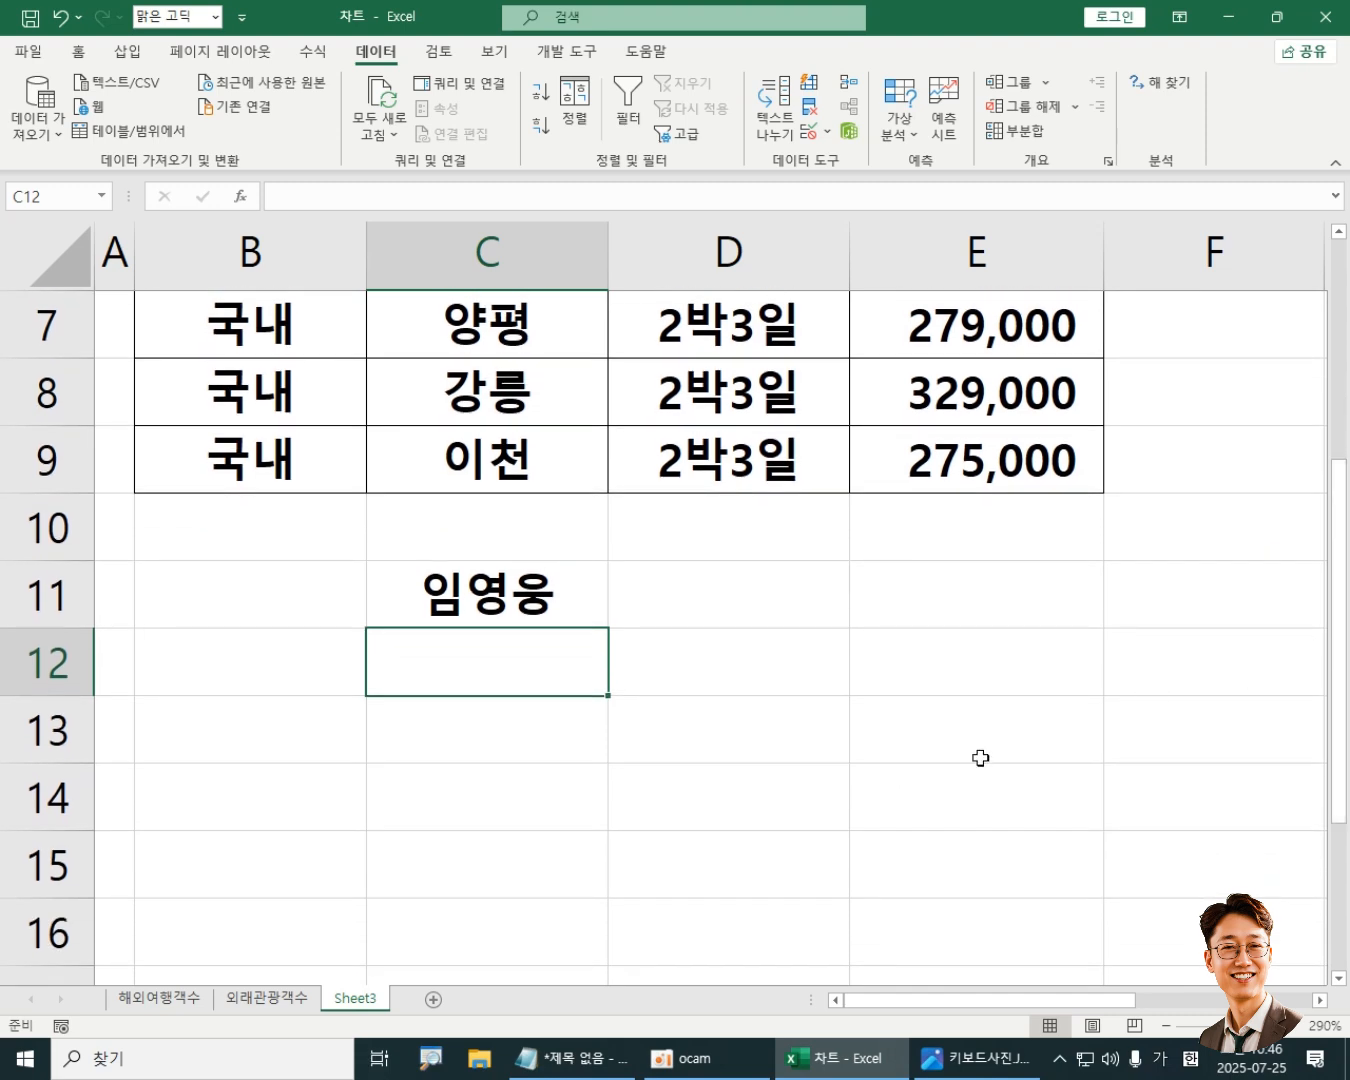
pyautogui.click(486, 587)
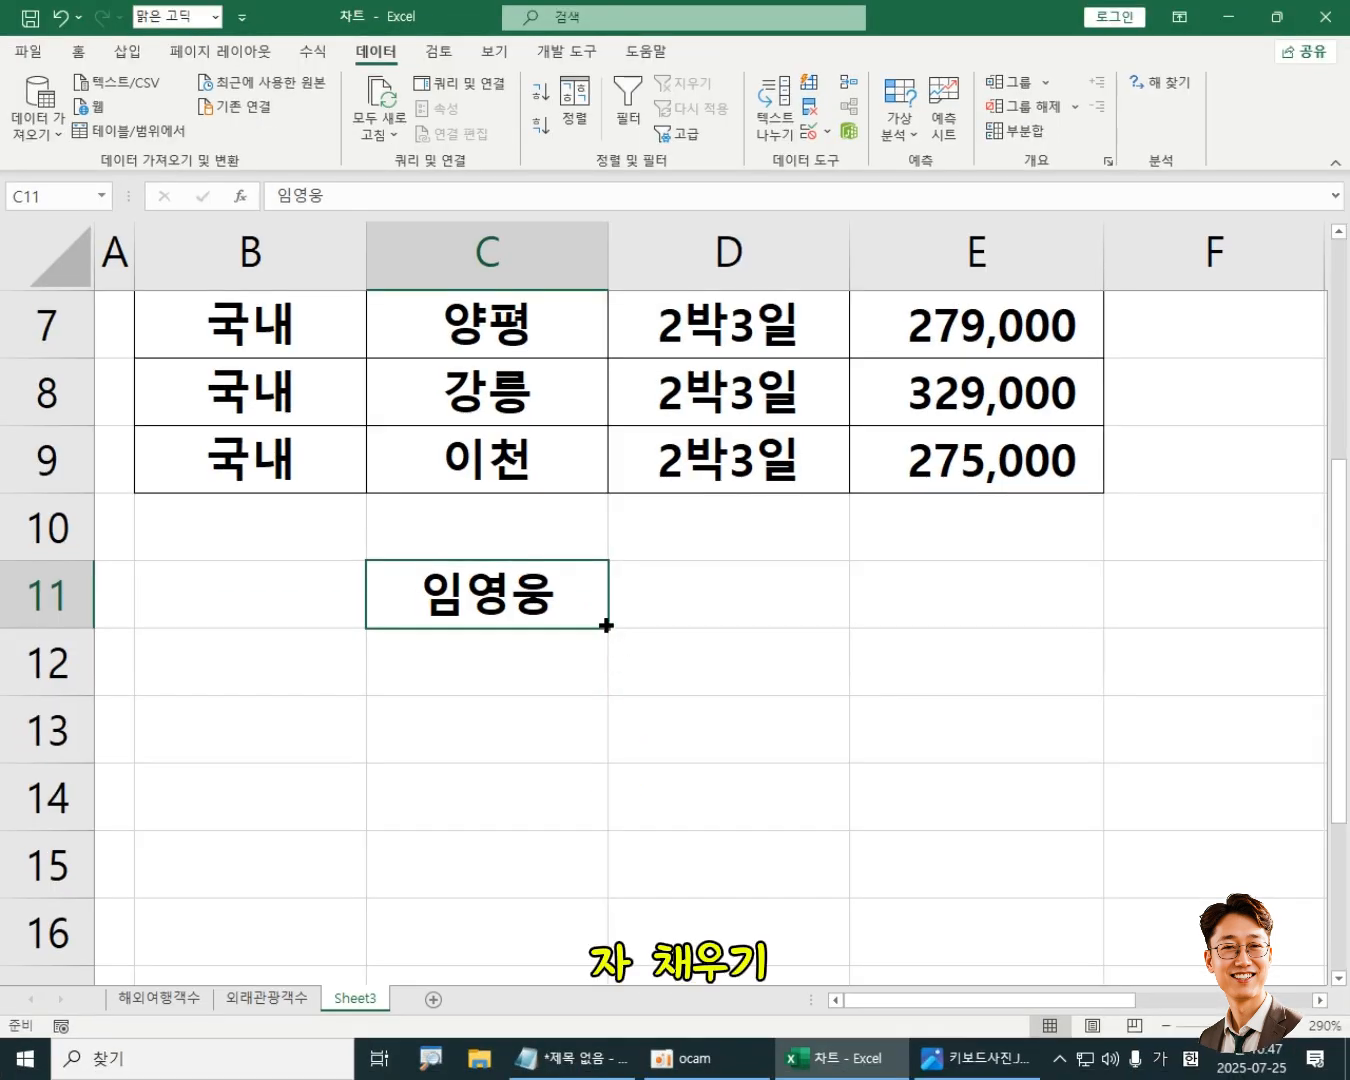
pyautogui.moveTo(606, 624); pyautogui.dragTo(606, 882)
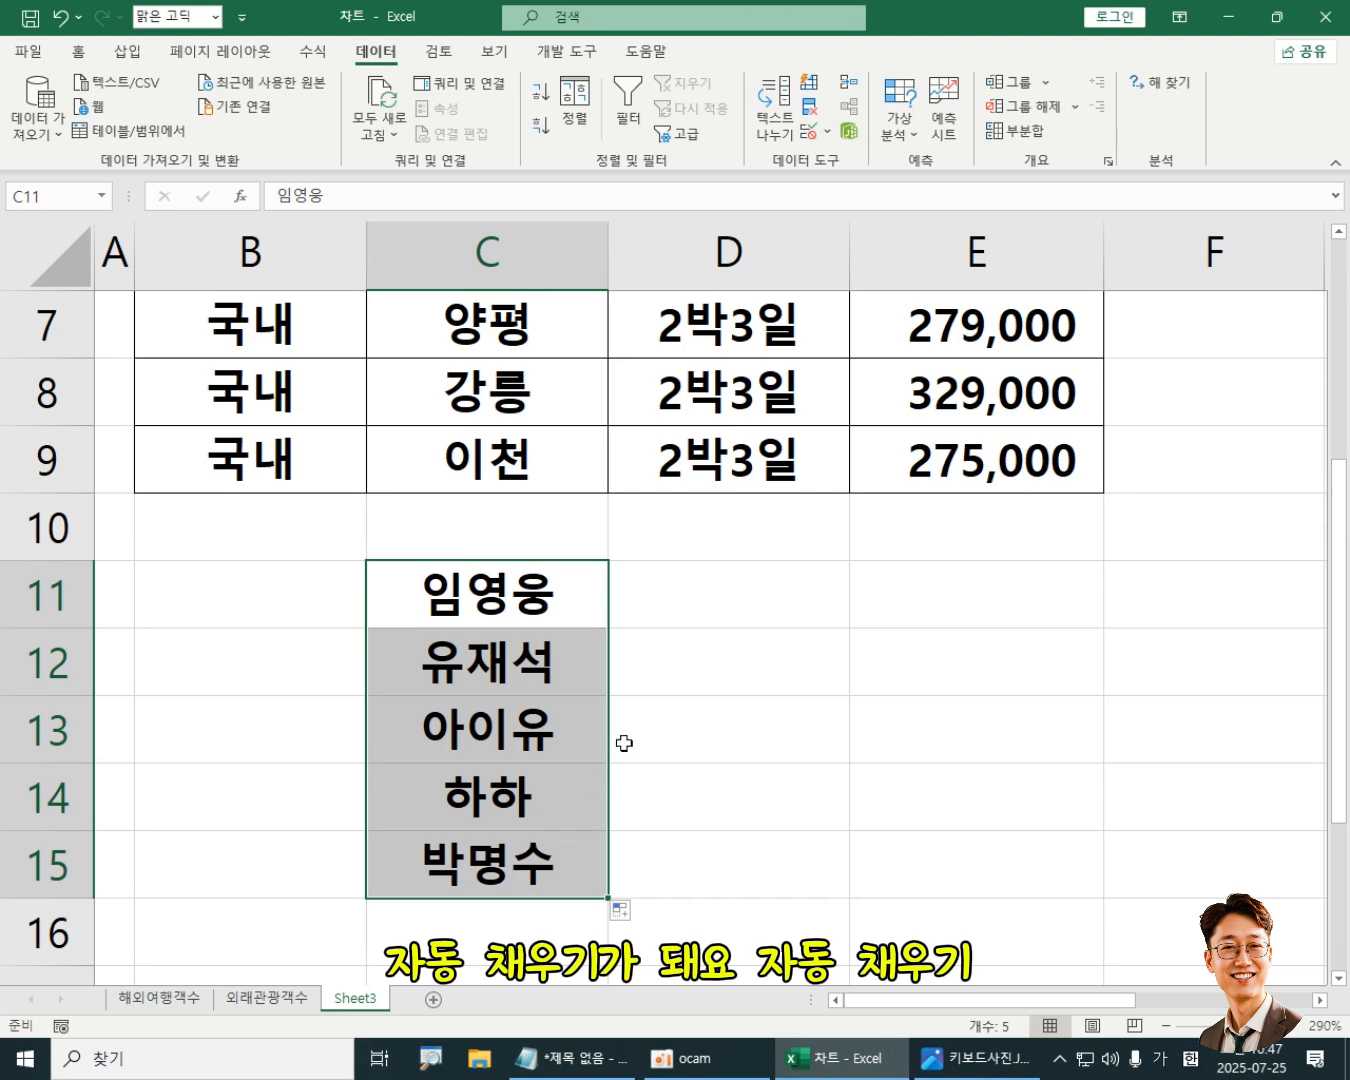
# Step: Enter 다낭 in cell D11 and autofill the region list down to D14
pyautogui.scroll(1, 975, 598)
pyautogui.scroll(-2, 975, 598)
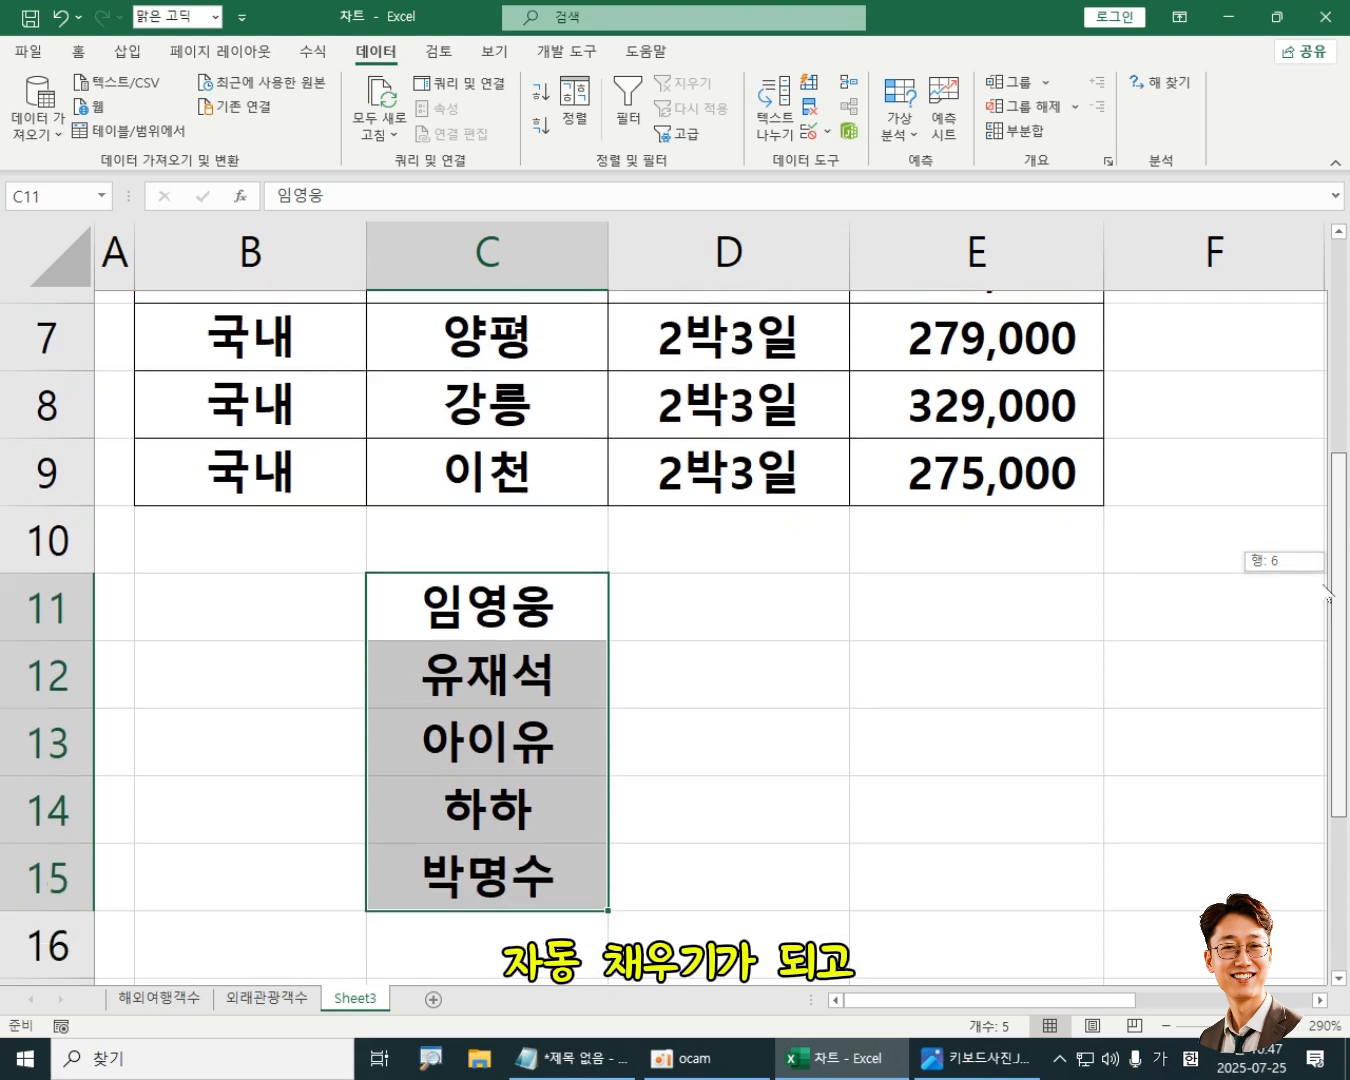
pyautogui.click(725, 465)
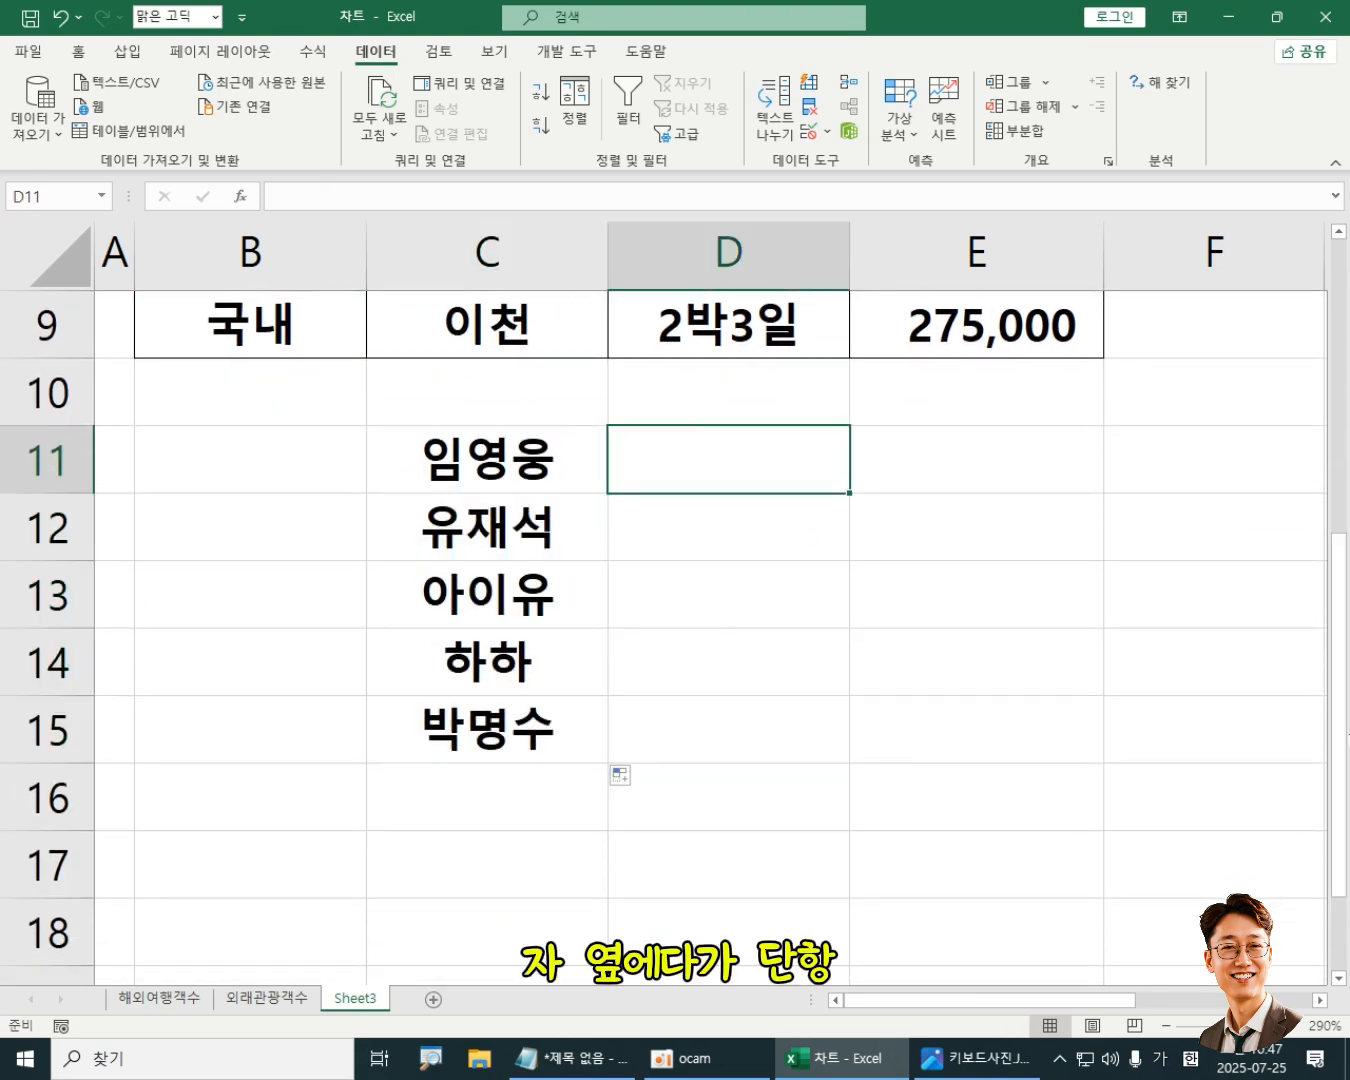
pyautogui.write('다낭')
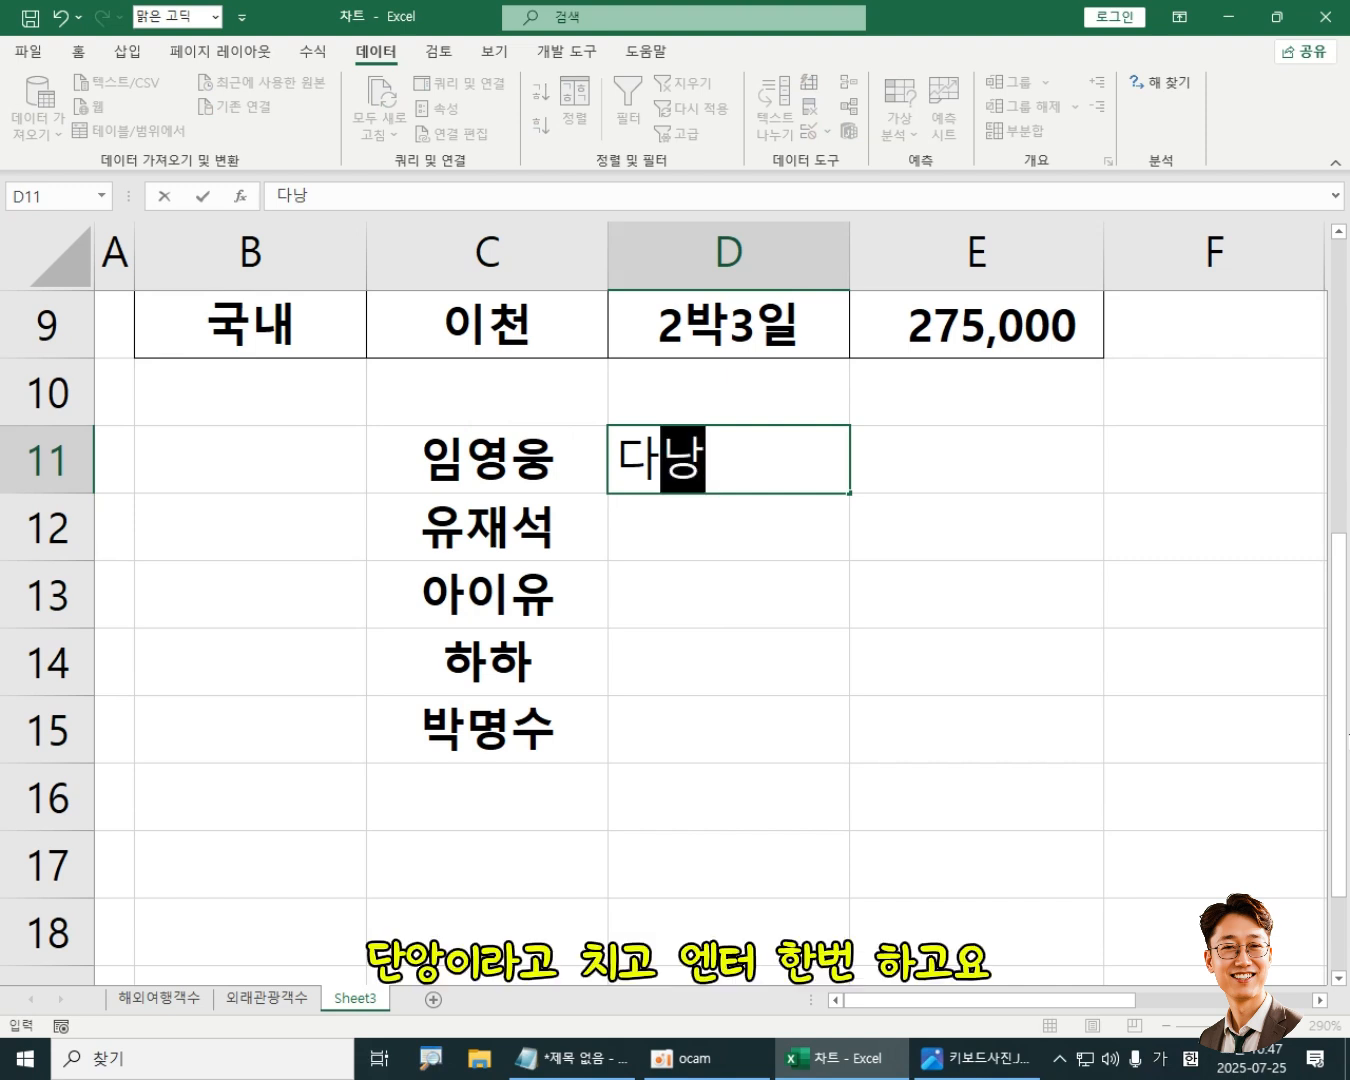
pyautogui.press('Return')
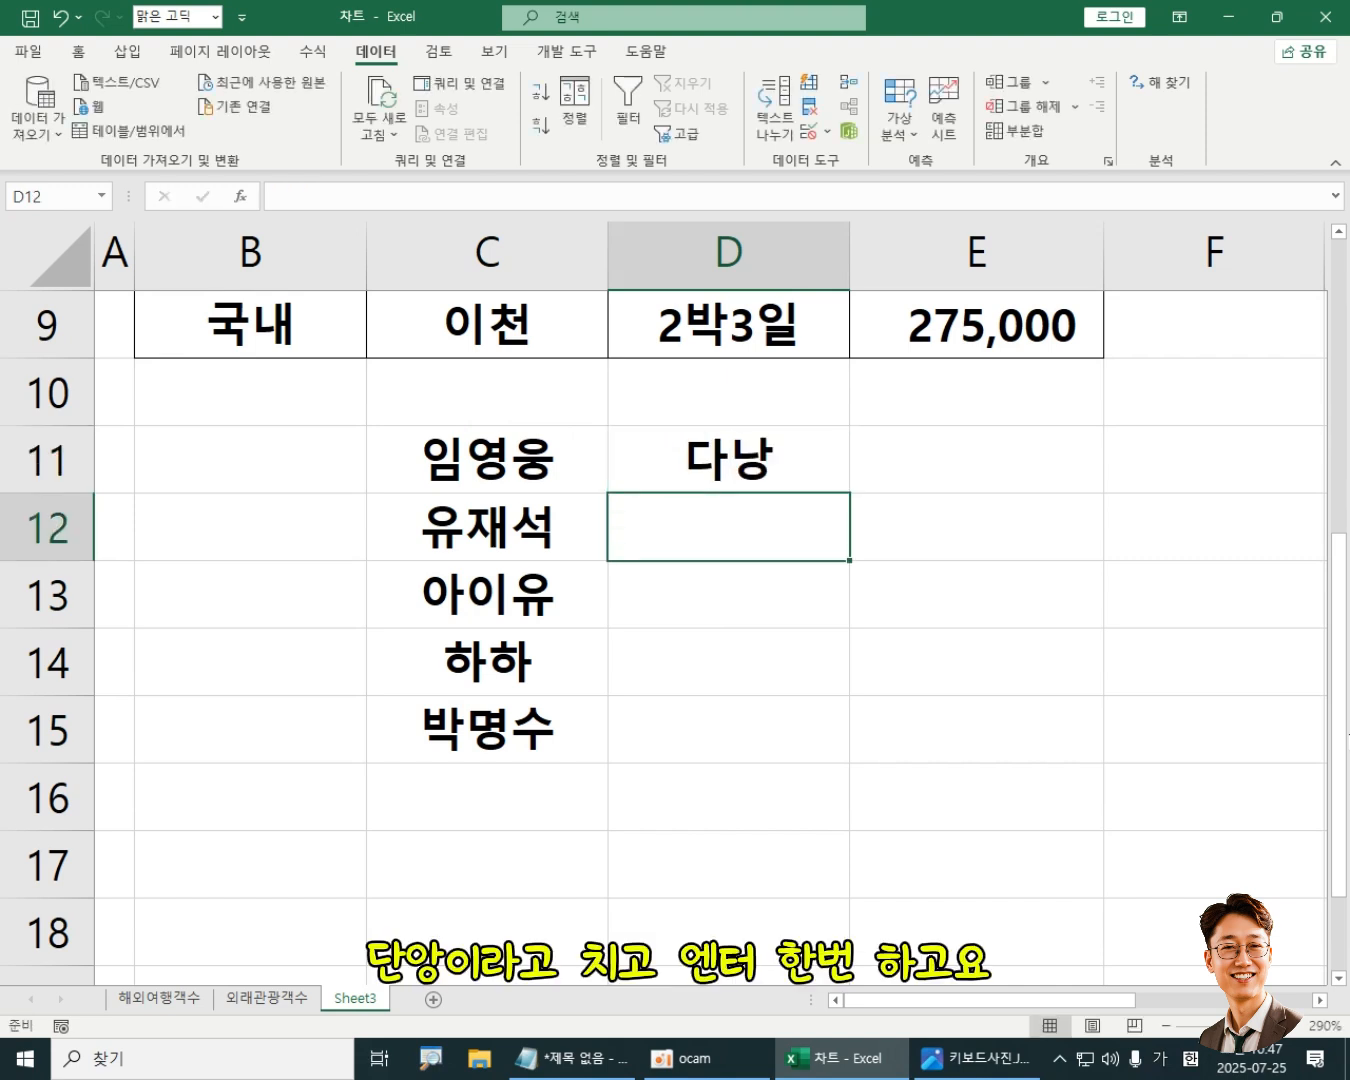
pyautogui.click(782, 462)
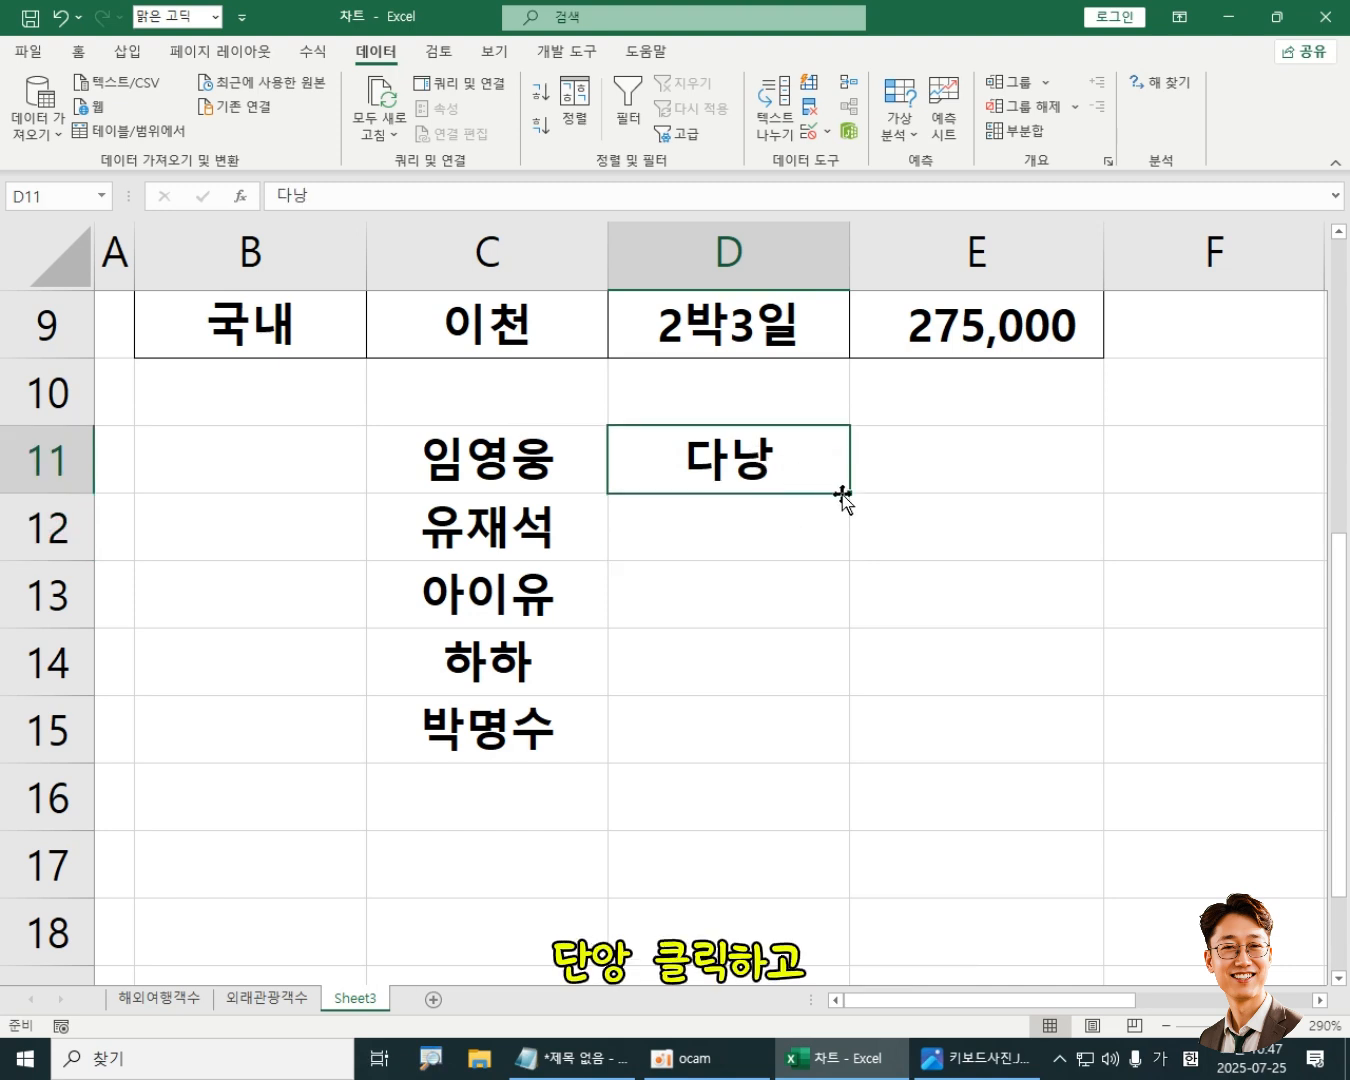
pyautogui.moveTo(850, 490); pyautogui.dragTo(850, 704)
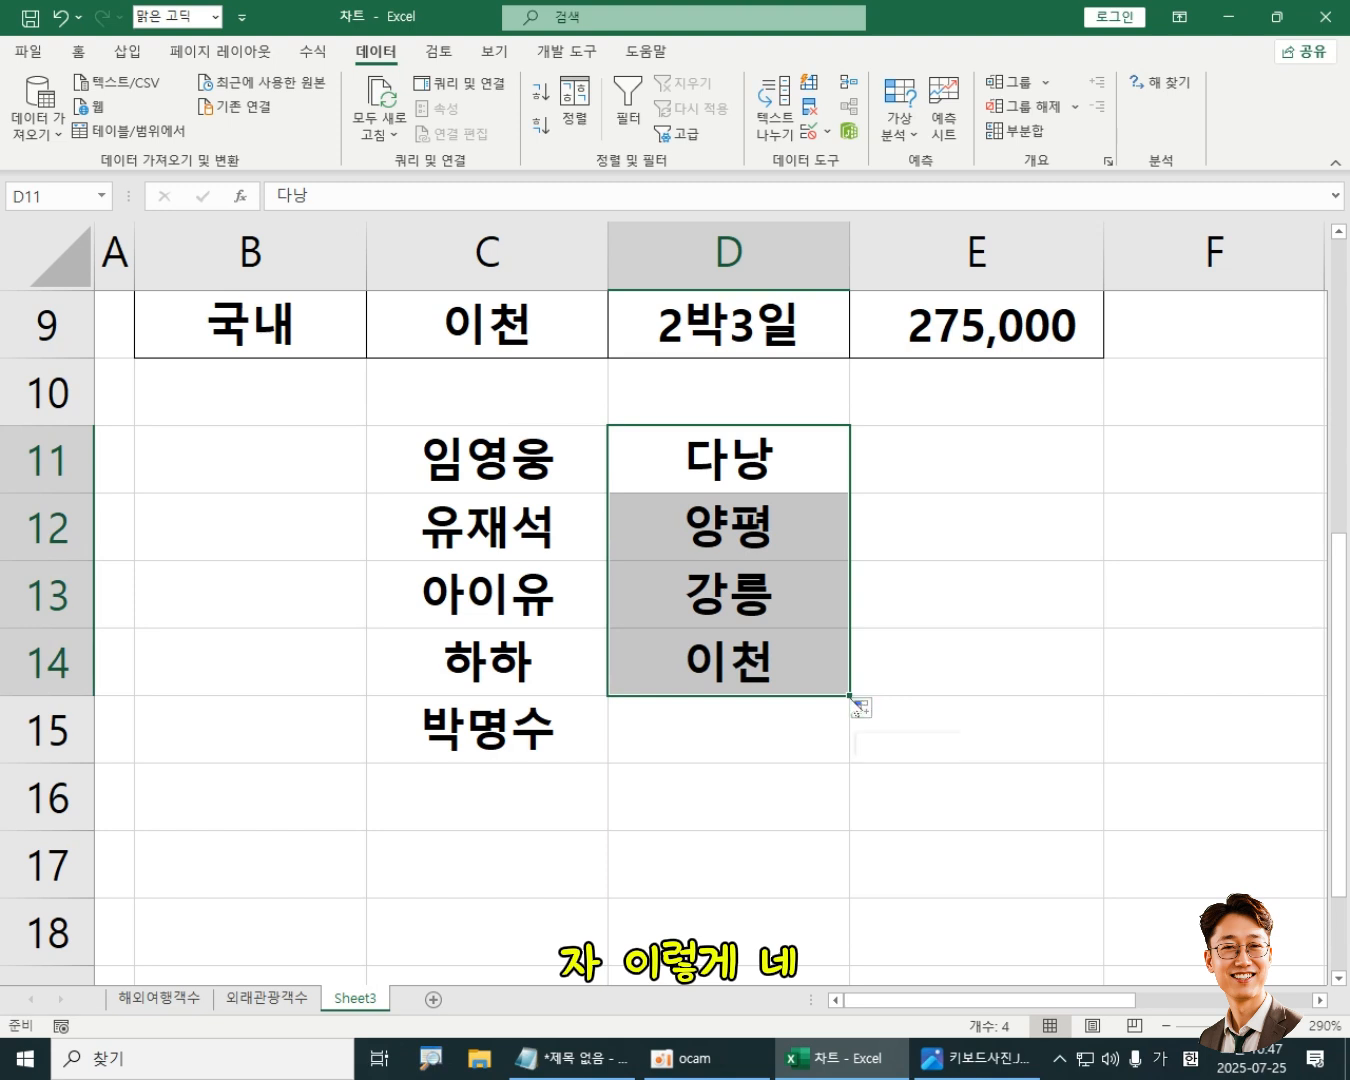
pyautogui.press('Down')
pyautogui.press('Down')
pyautogui.press('Down')
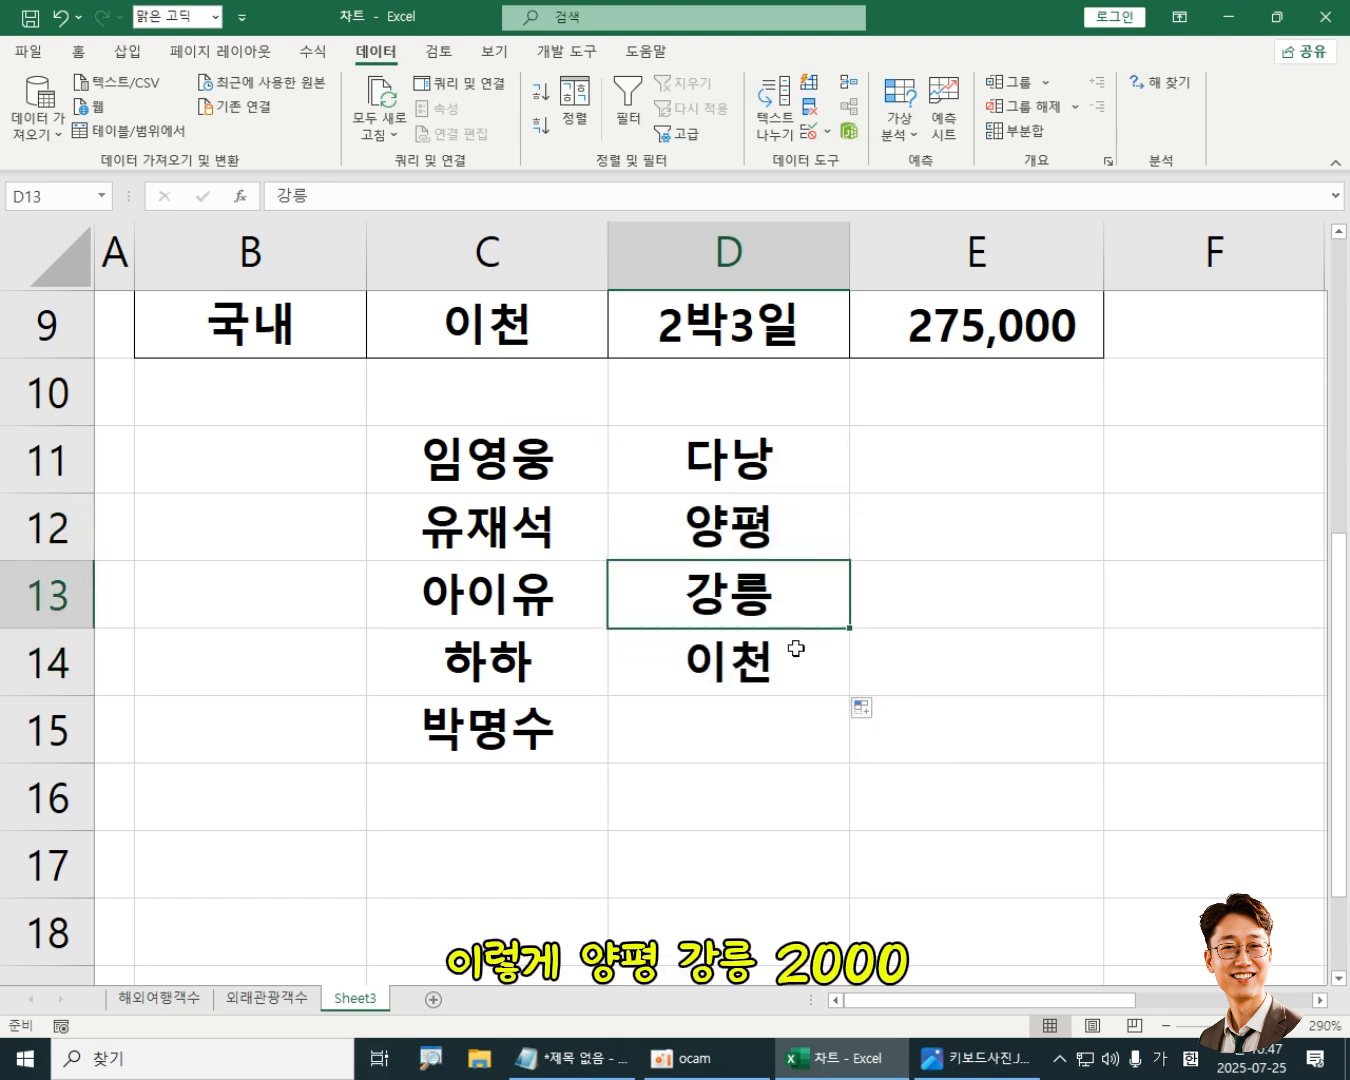
pyautogui.click(803, 443)
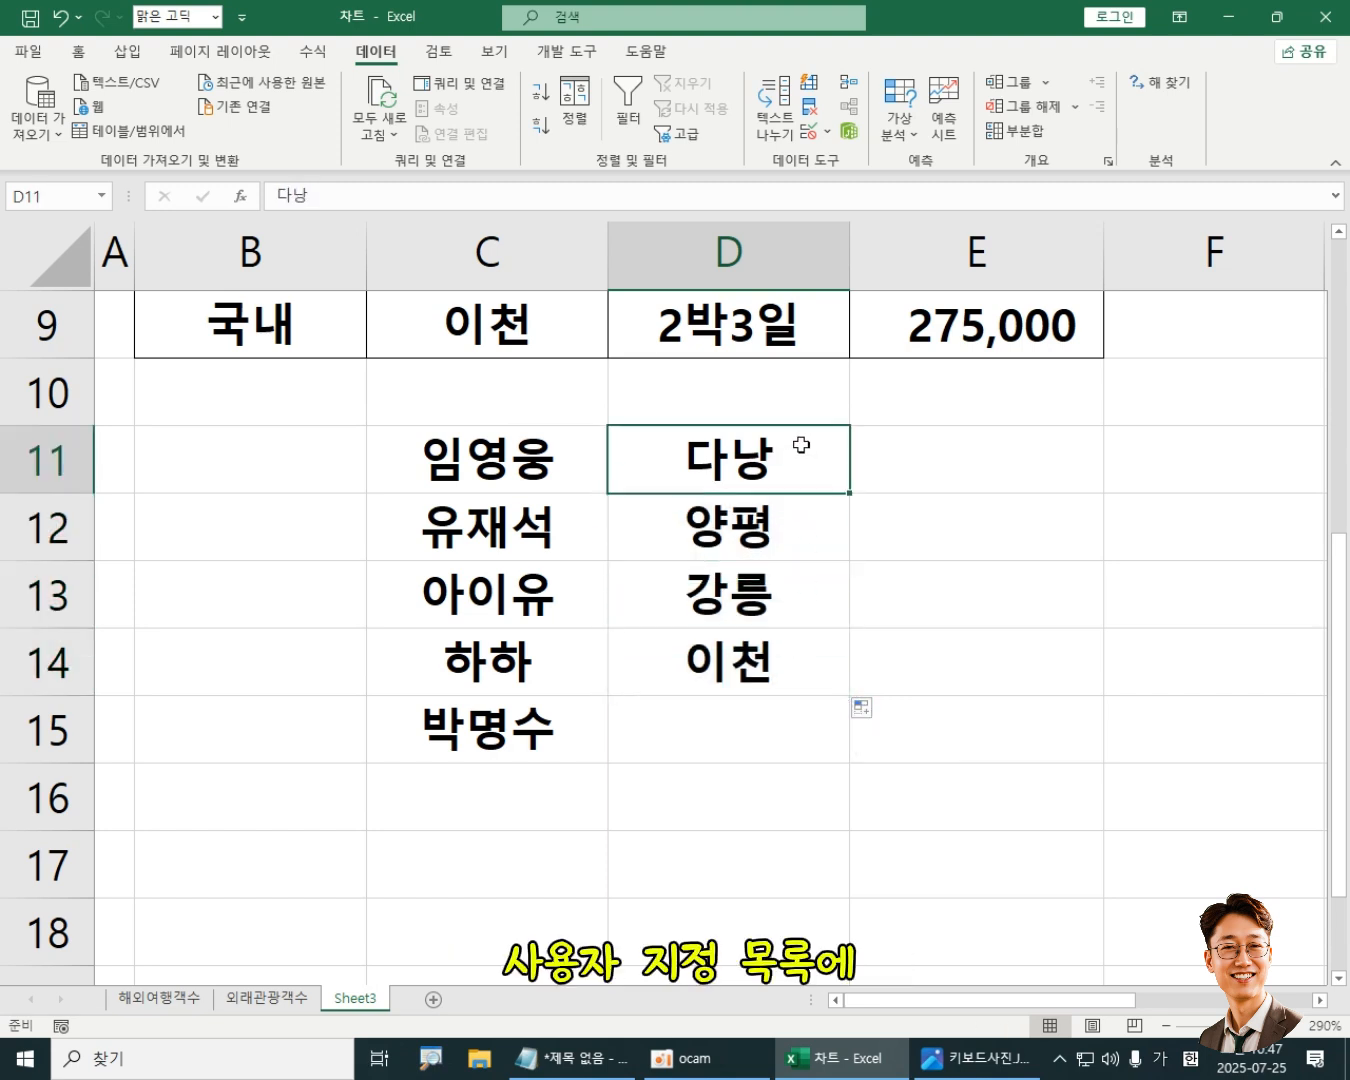
pyautogui.moveTo(784, 448); pyautogui.dragTo(778, 670)
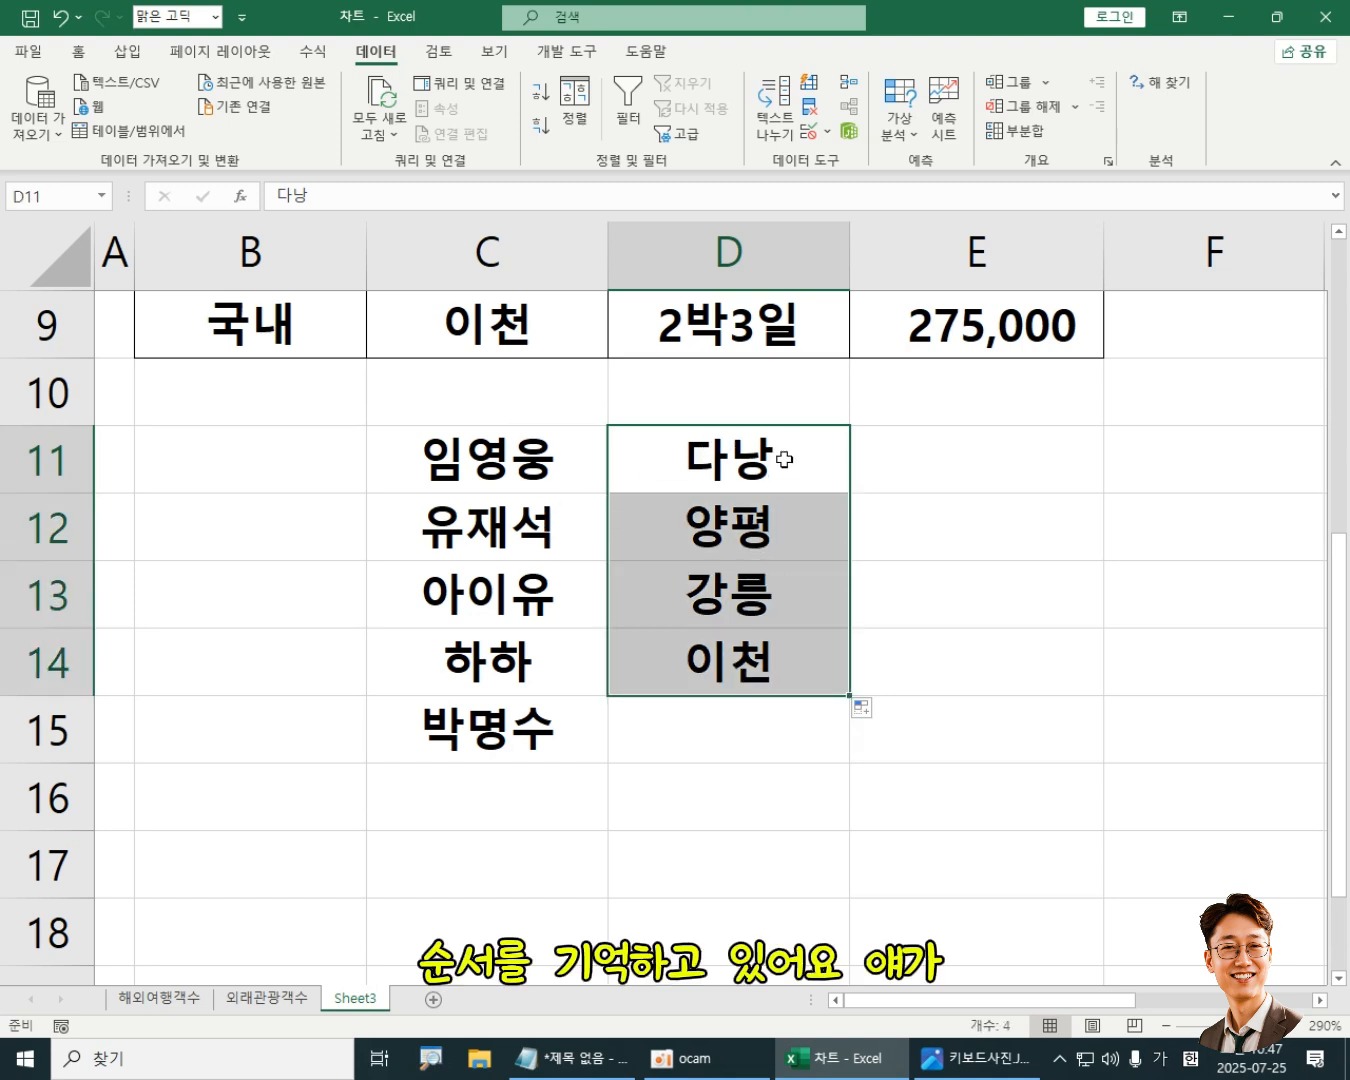
pyautogui.click(540, 457)
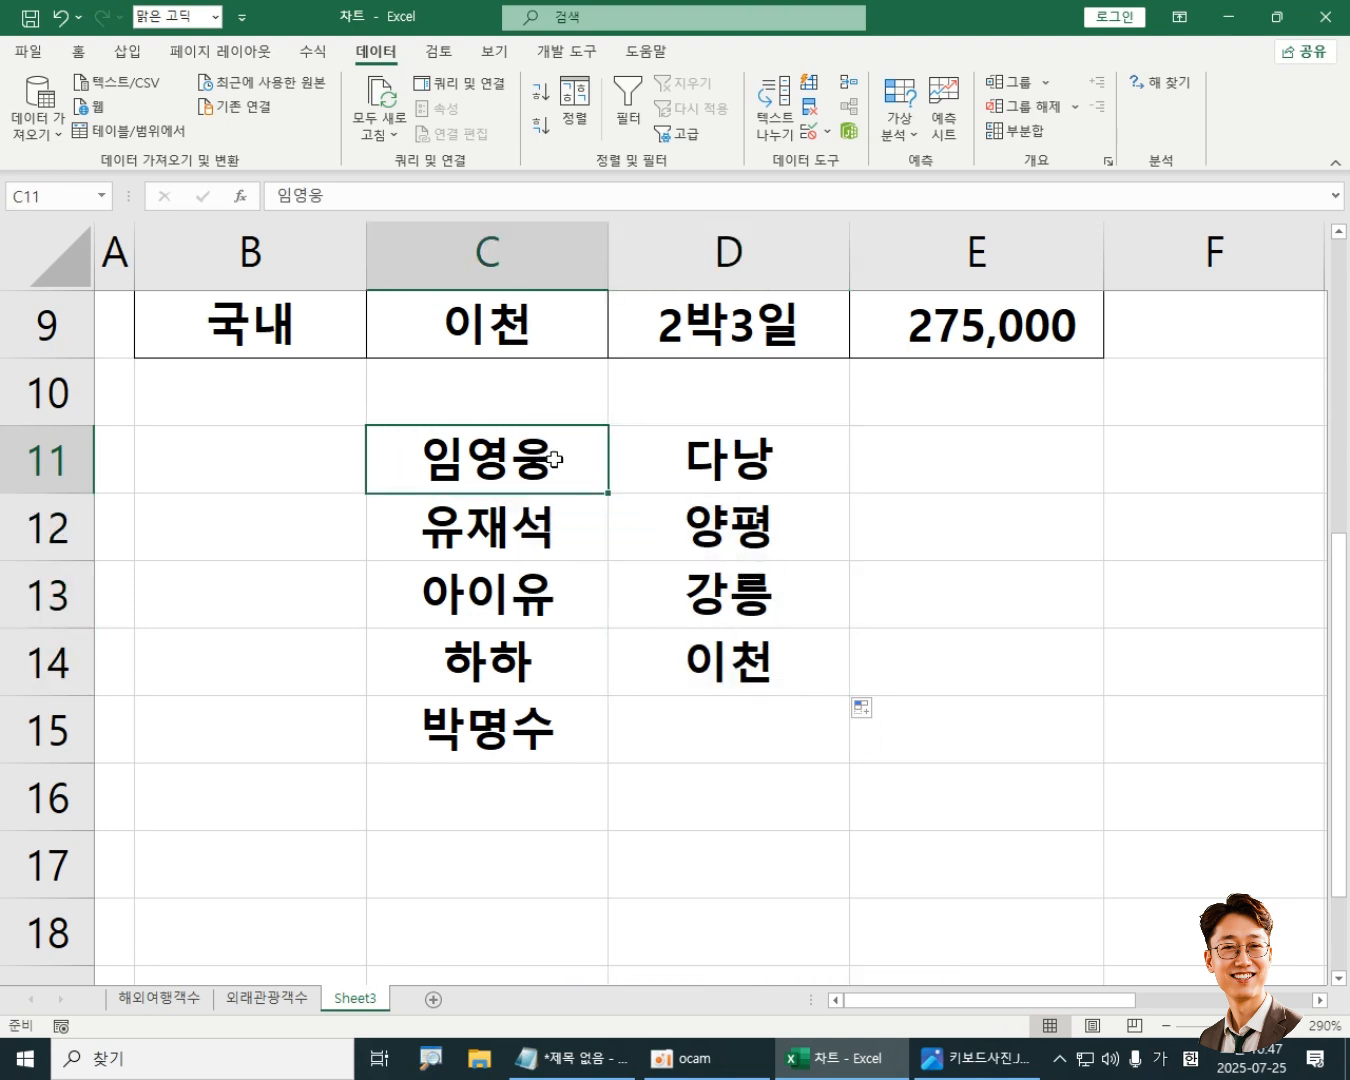
pyautogui.moveTo(533, 458); pyautogui.dragTo(728, 755)
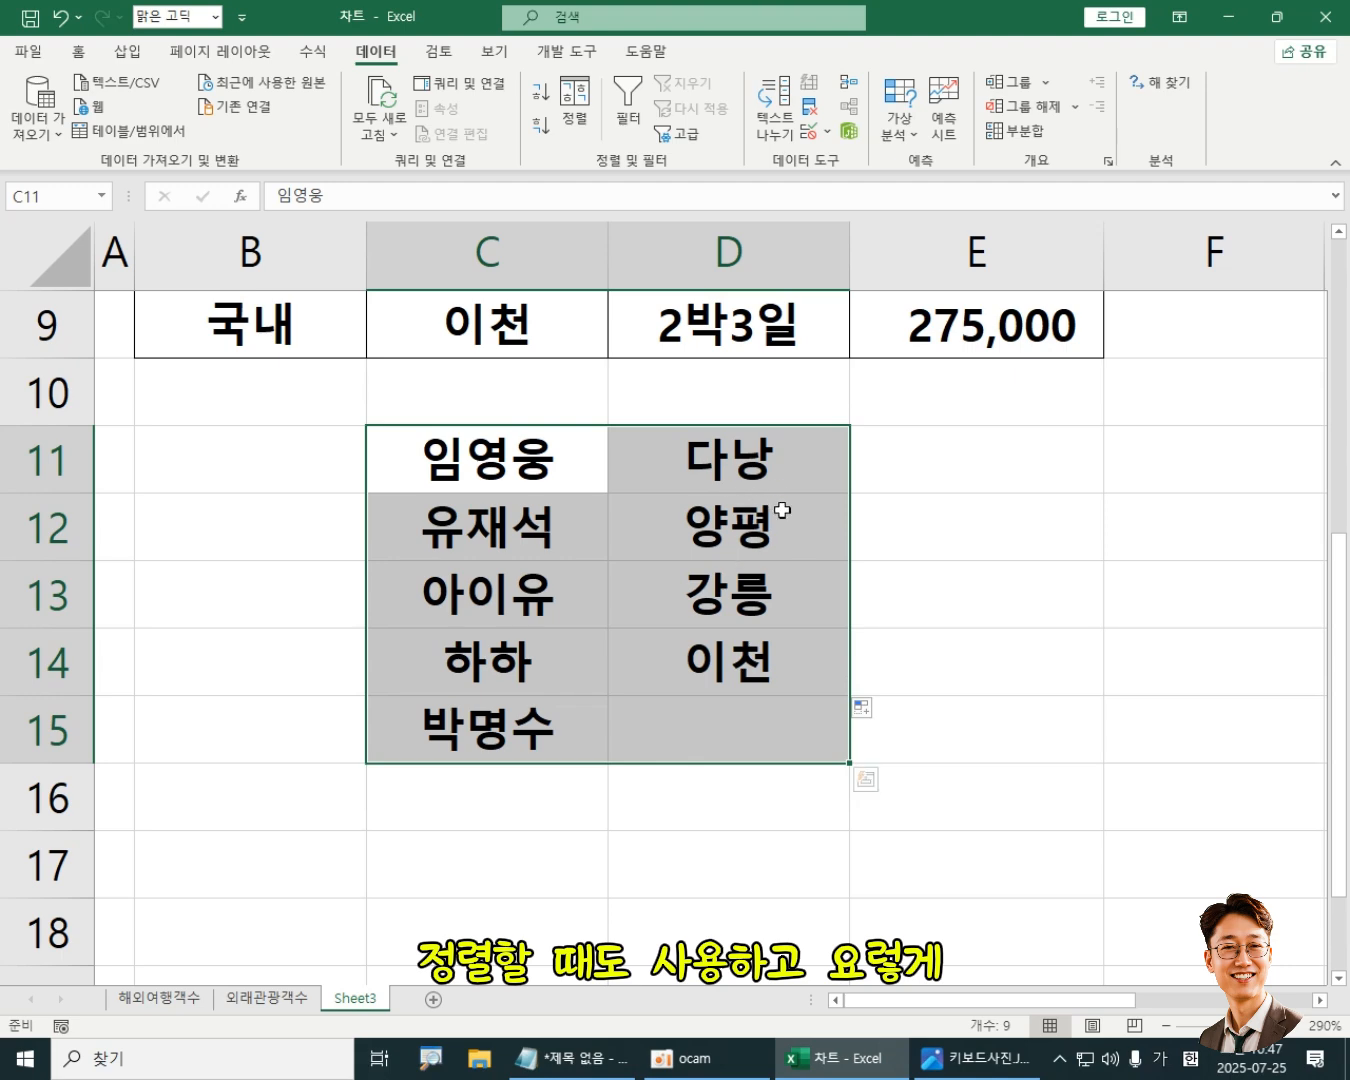
pyautogui.moveTo(1341, 666); pyautogui.dragTo(1341, 412)
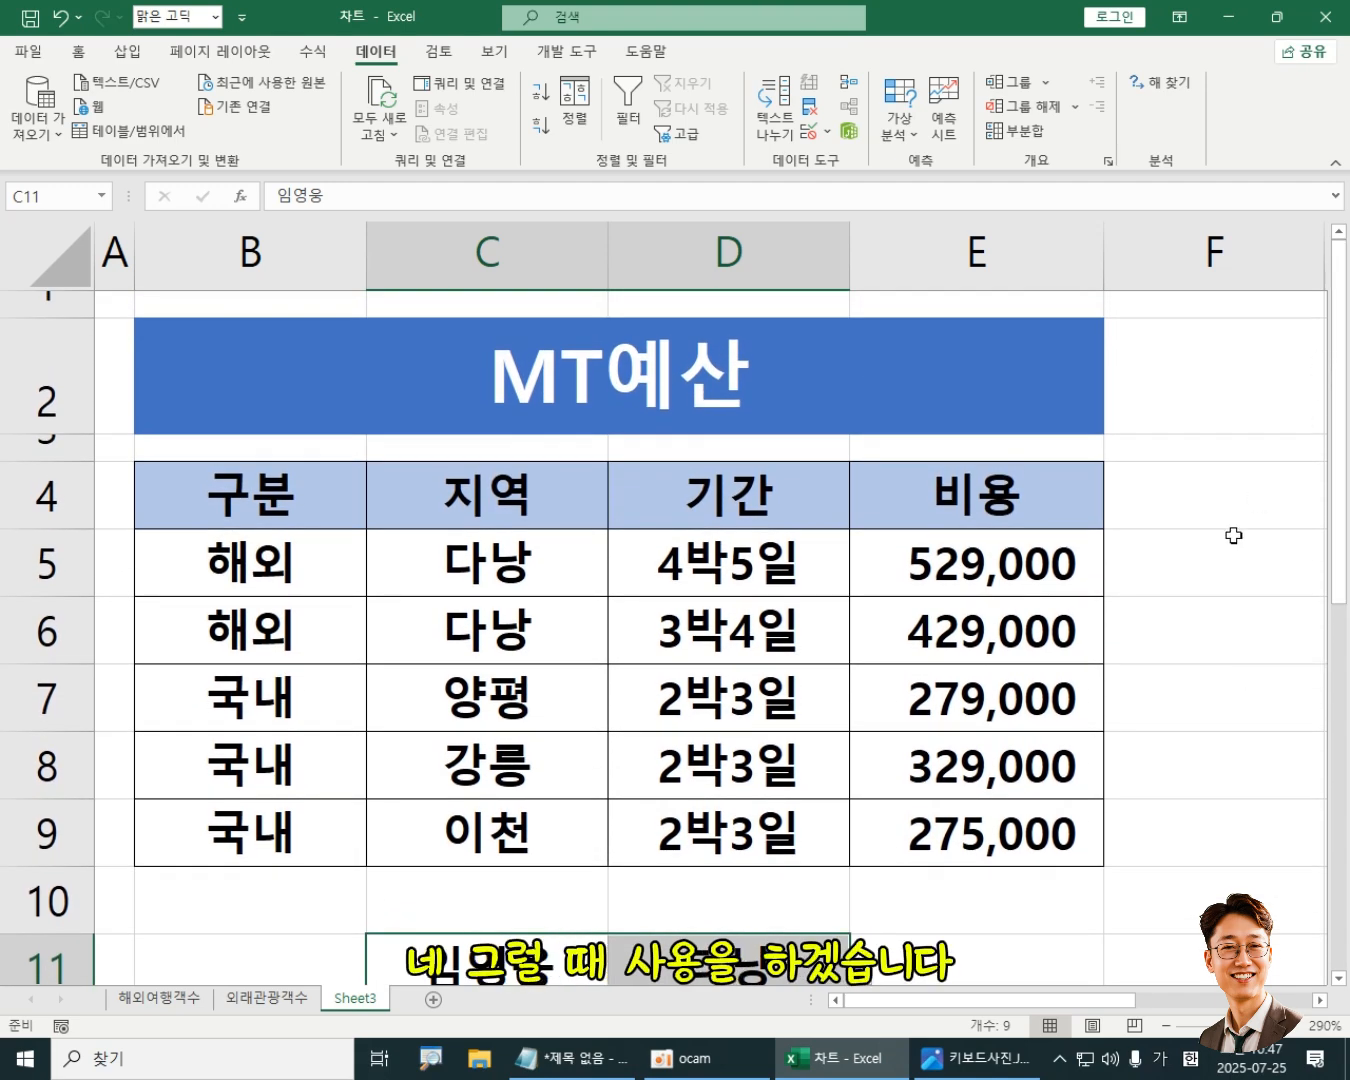
pyautogui.click(994, 565)
pyautogui.click(993, 629)
pyautogui.click(993, 697)
pyautogui.click(994, 765)
pyautogui.click(988, 833)
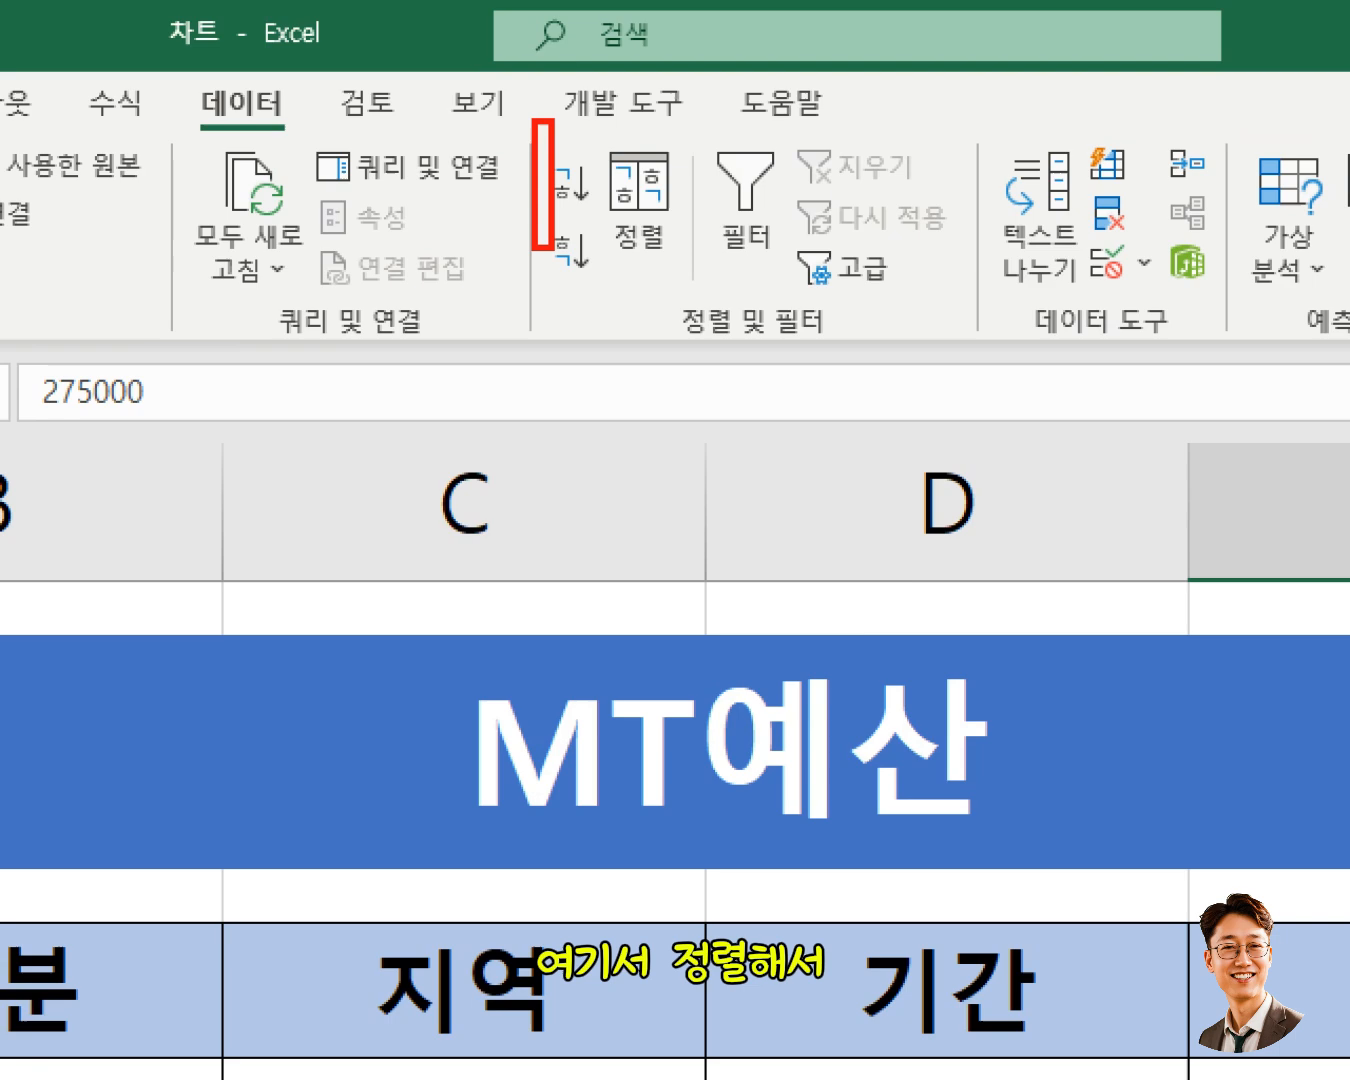
pyautogui.moveTo(553, 248); pyautogui.dragTo(695, 343)
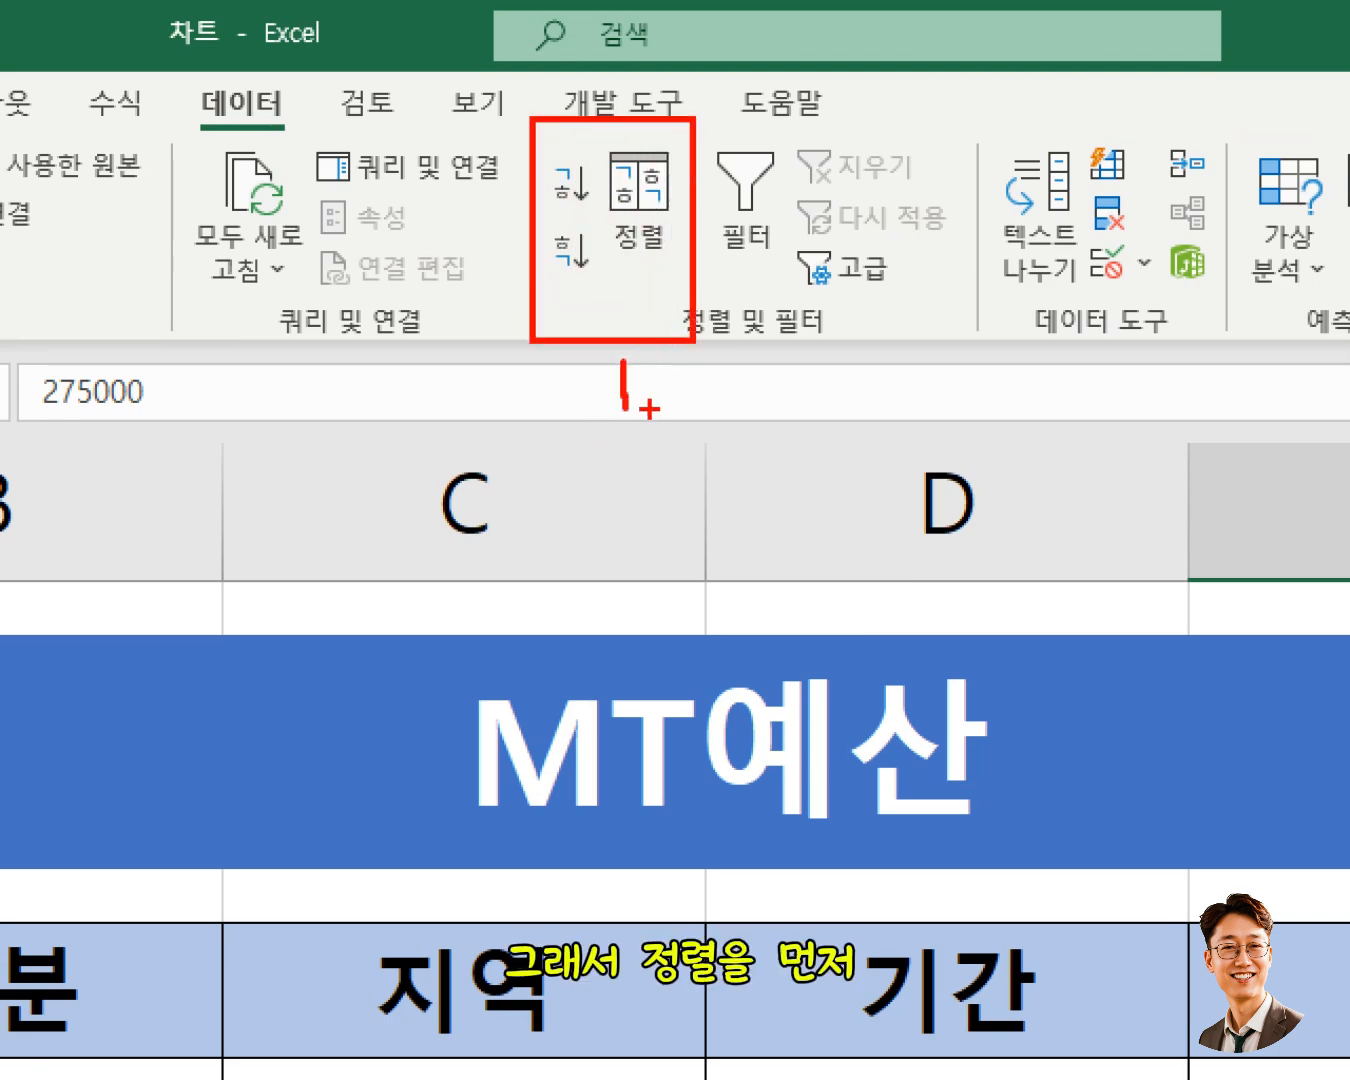
pyautogui.moveTo(648, 409)
pyautogui.mouseDown()
pyautogui.moveTo(649, 368)
pyautogui.moveTo(571, 499)
pyautogui.mouseUp()
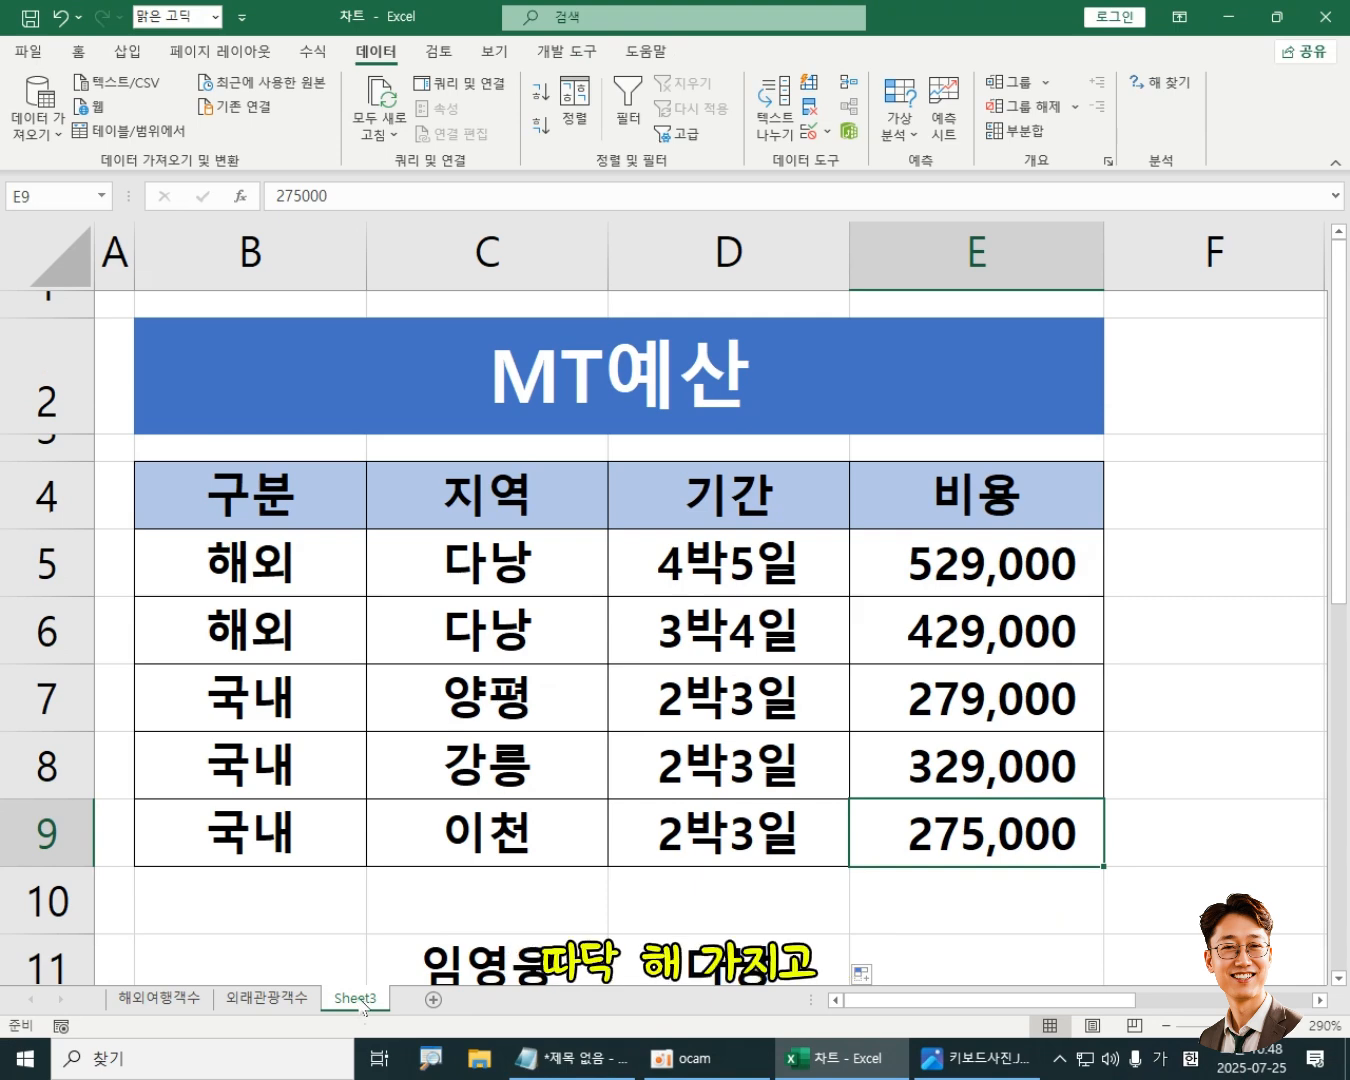
# Step: Rename the worksheet Sheet3 as MT예산
pyautogui.doubleClick(360, 1000)
pyautogui.write('M')
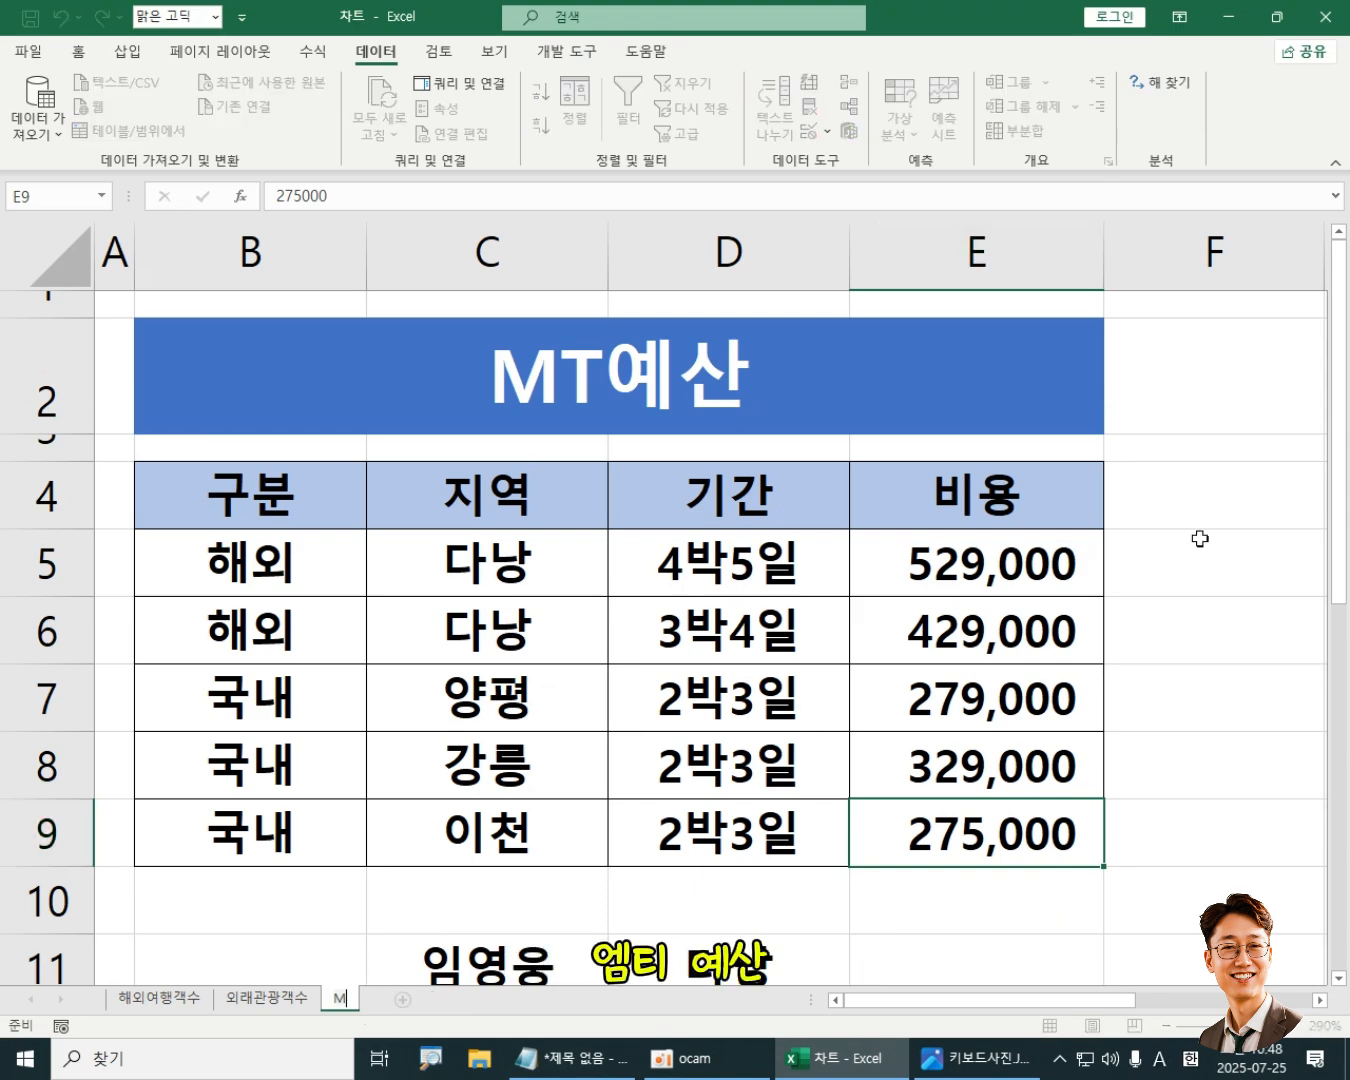
pyautogui.write('Tㅇㅖ산')
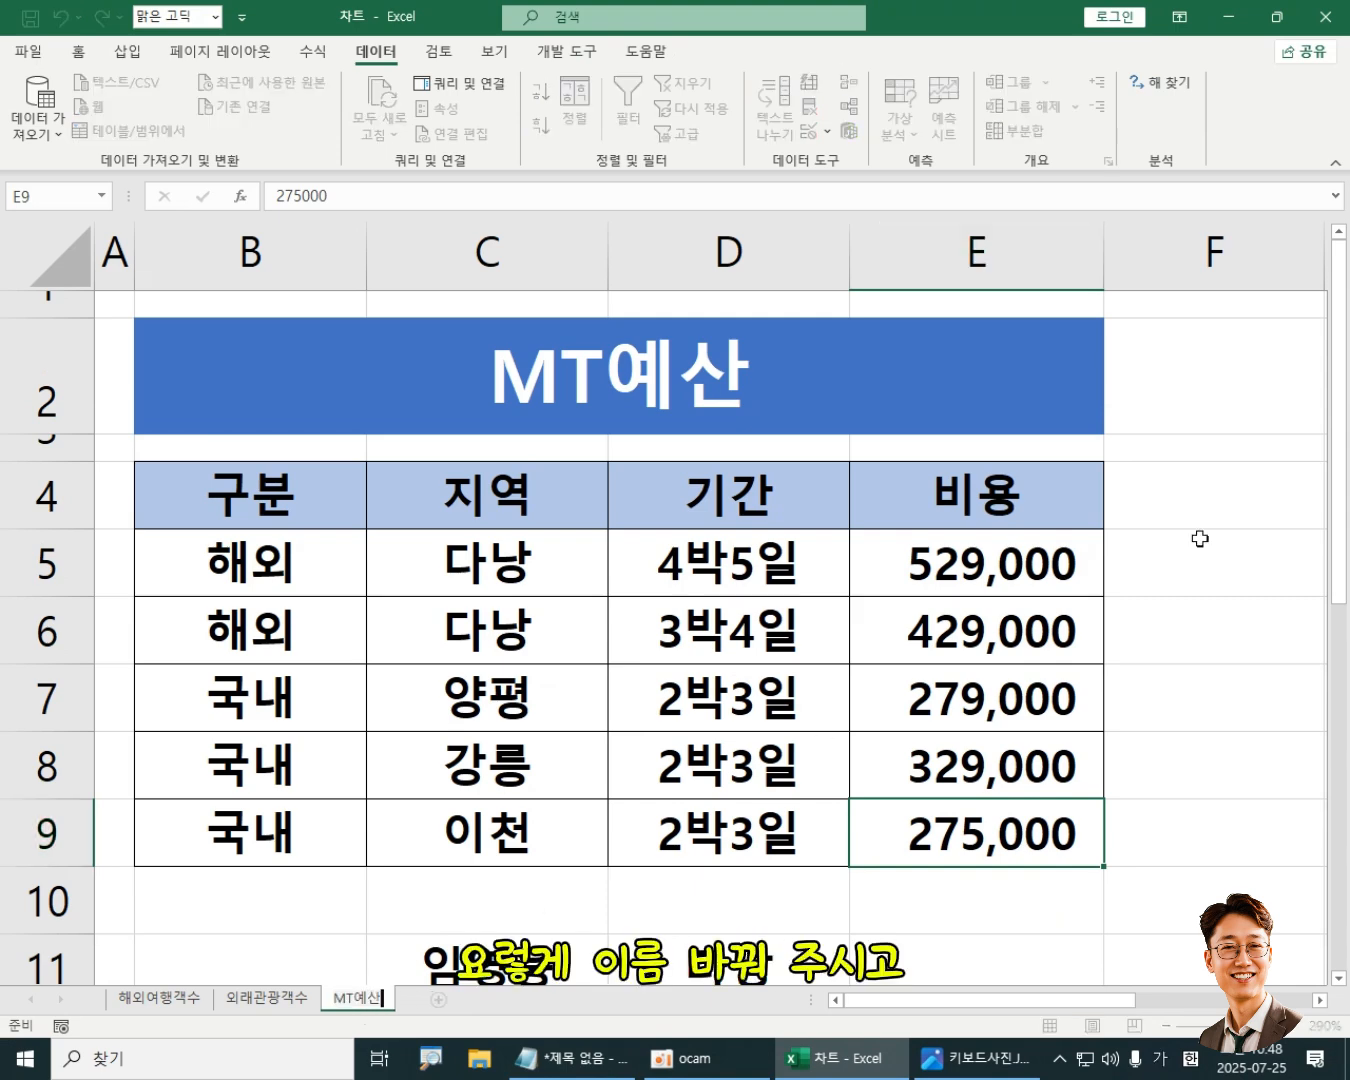
pyautogui.press('Return')
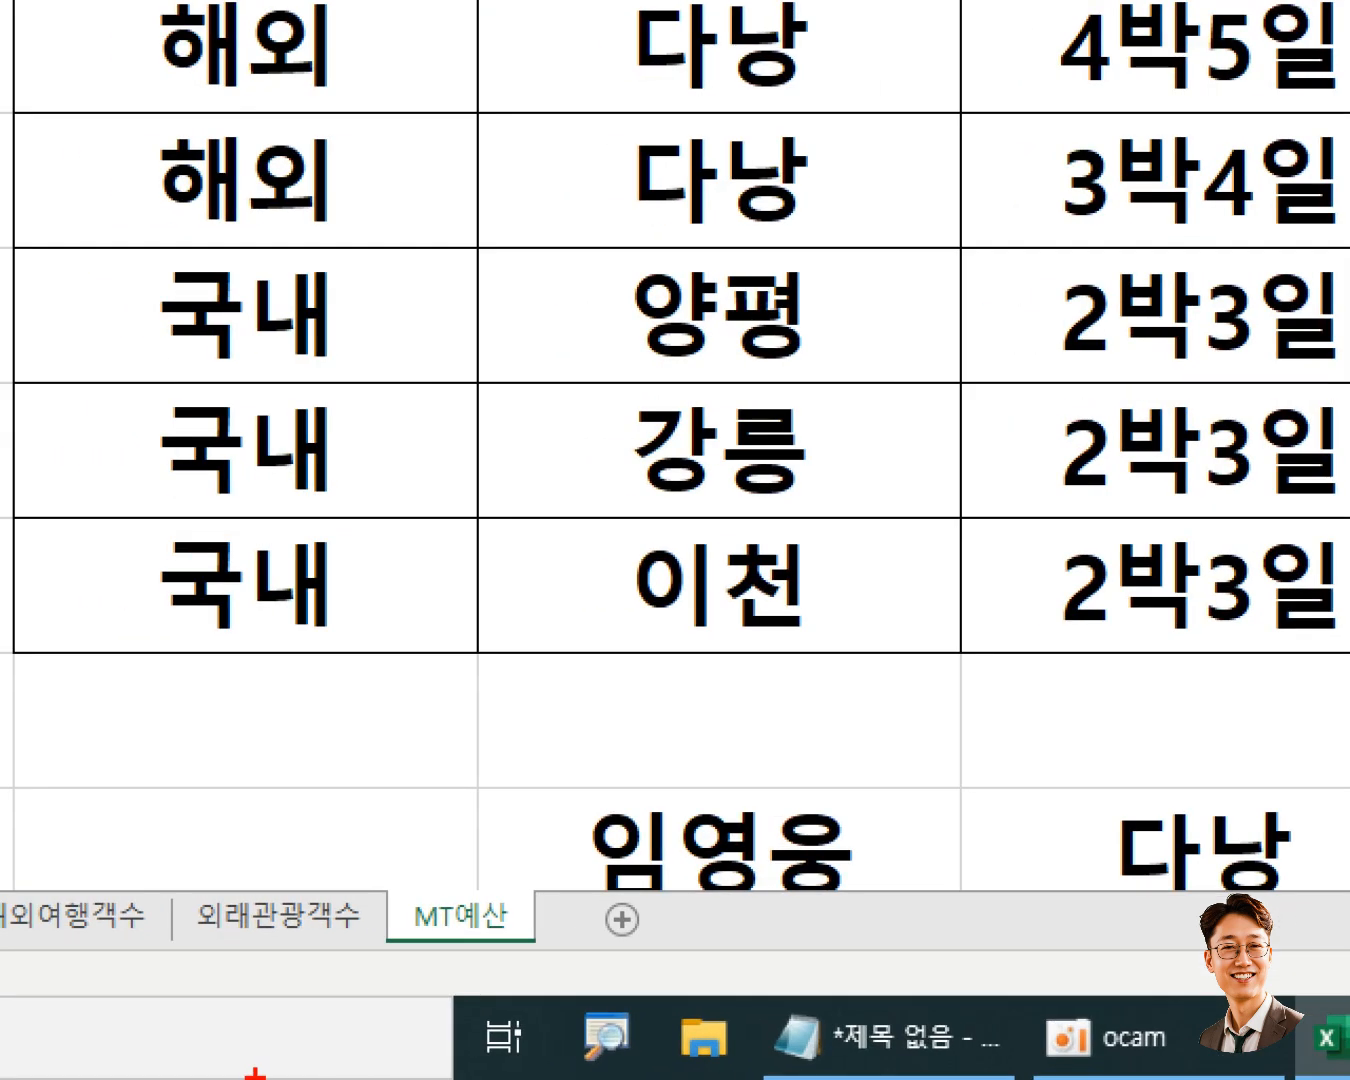
# Step: Add a new worksheet after MT예산 and set its column A width to 1
pyautogui.moveTo(319, 974); pyautogui.dragTo(398, 1013)
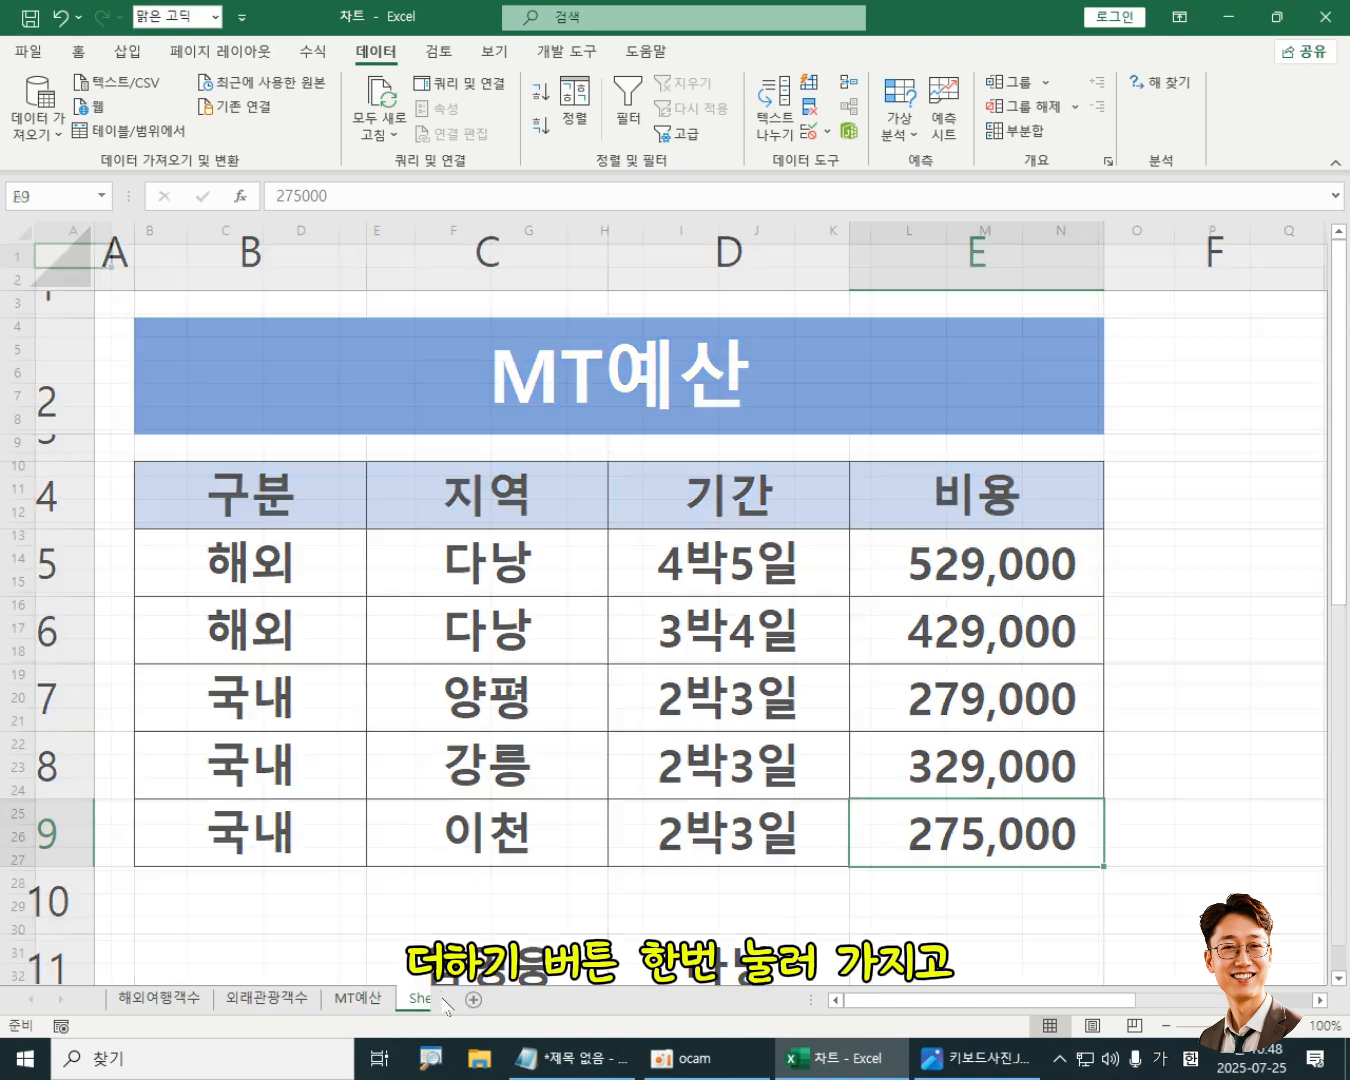
pyautogui.click(437, 999)
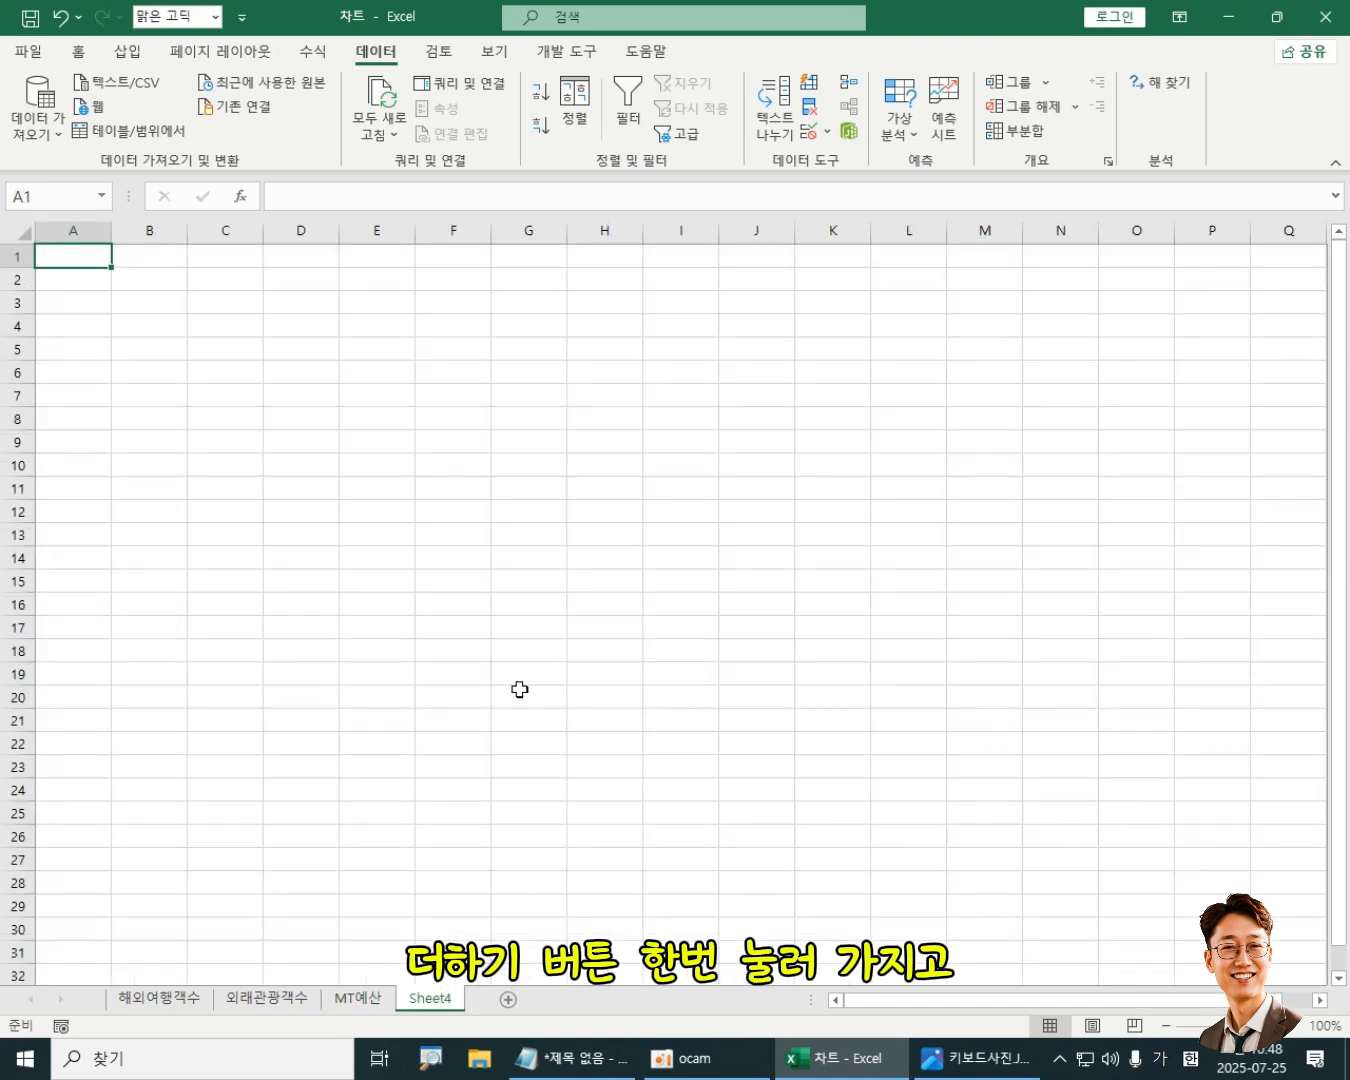
pyautogui.rightClick(96, 232)
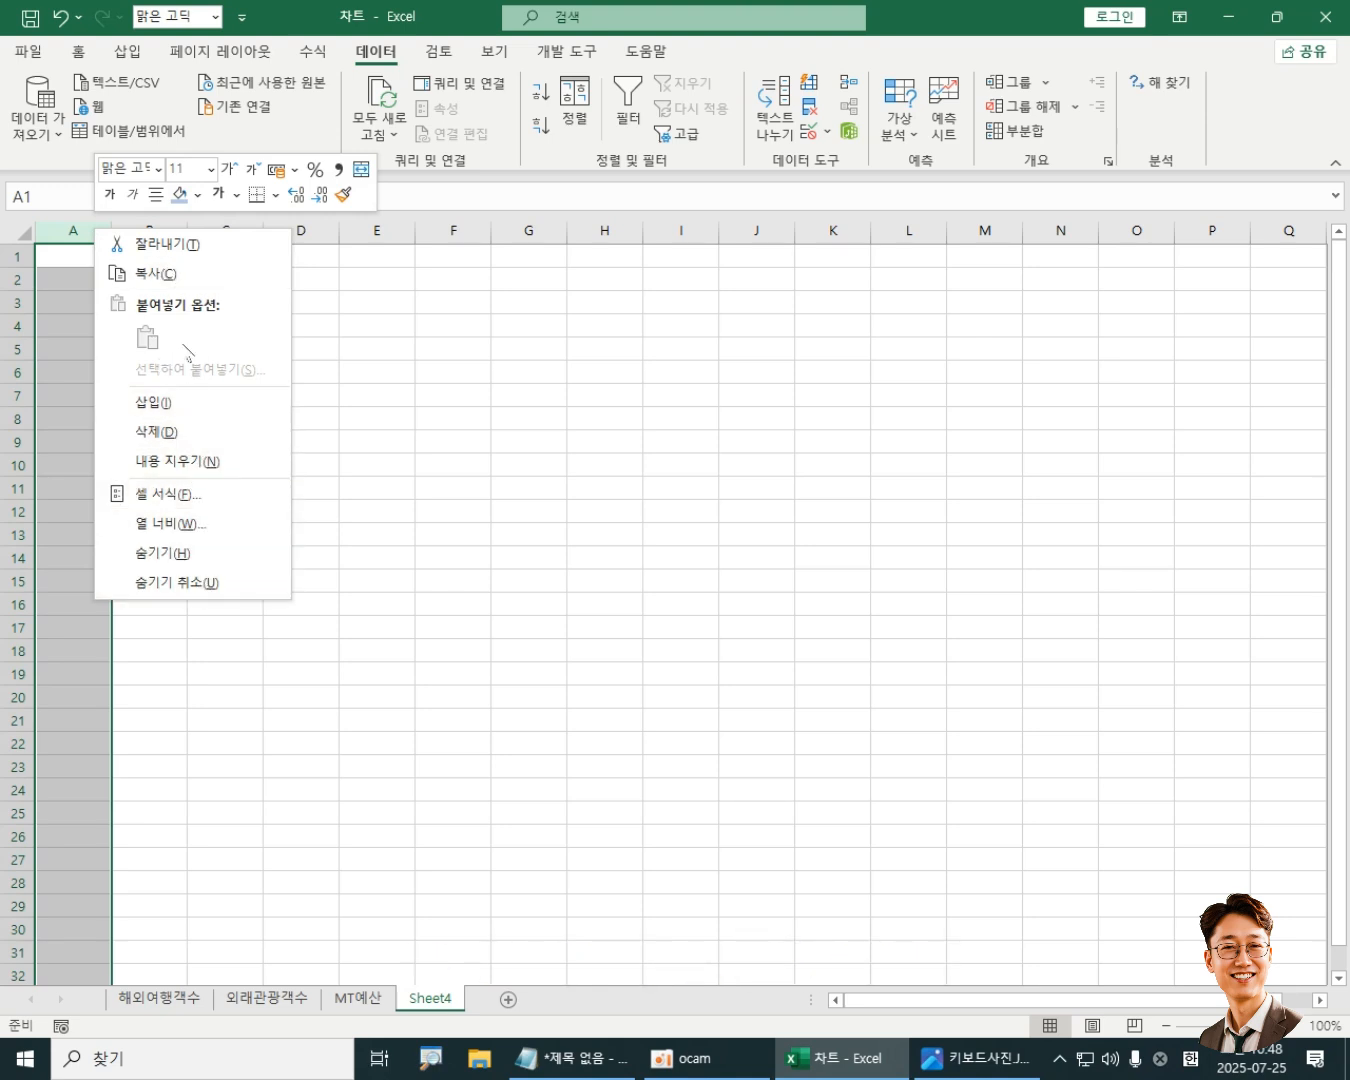
pyautogui.click(176, 524)
pyautogui.write('1')
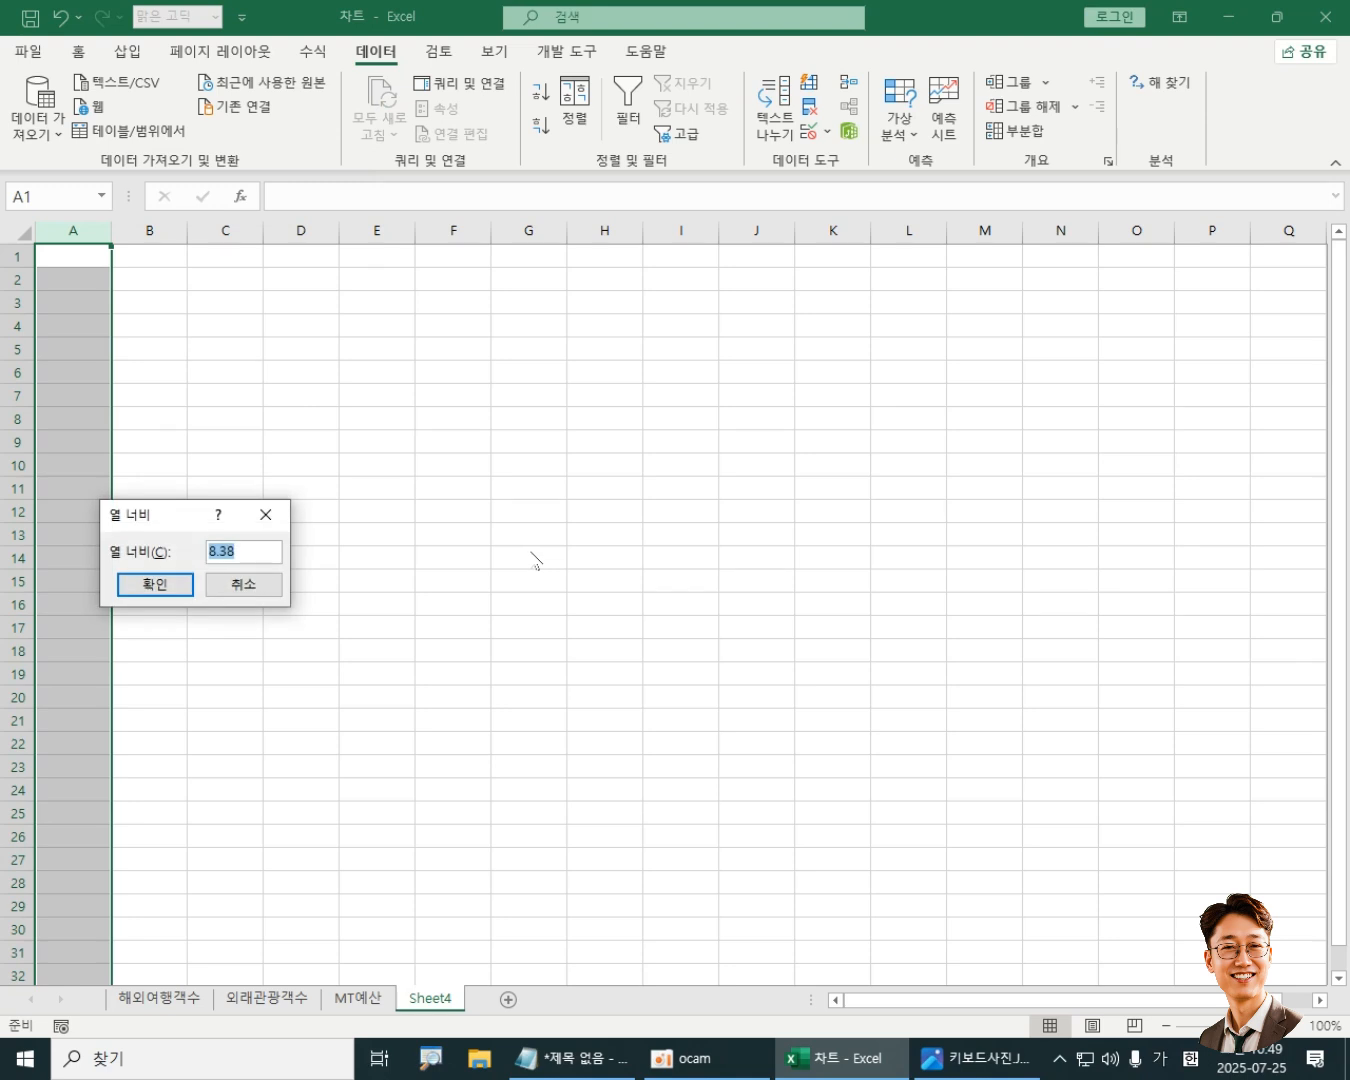
pyautogui.press('Return')
# Step: Merge and centre cells B2:E2 and enter the title 하반기 연구사업 진행 현황
pyautogui.click(1325, 1030)
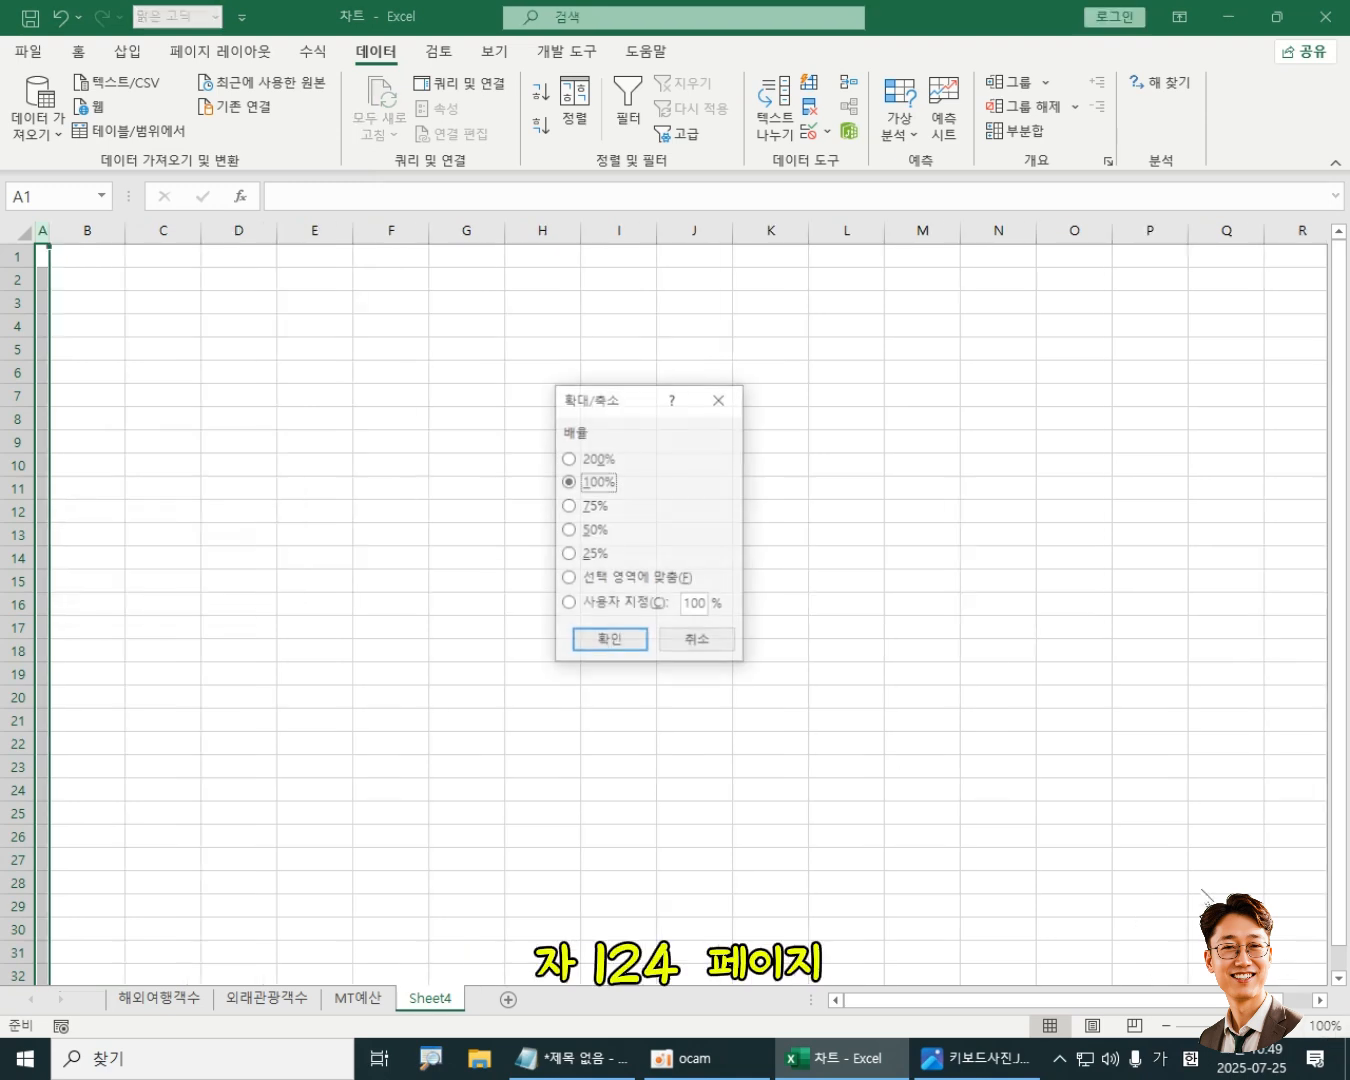
pyautogui.click(595, 460)
pyautogui.click(609, 641)
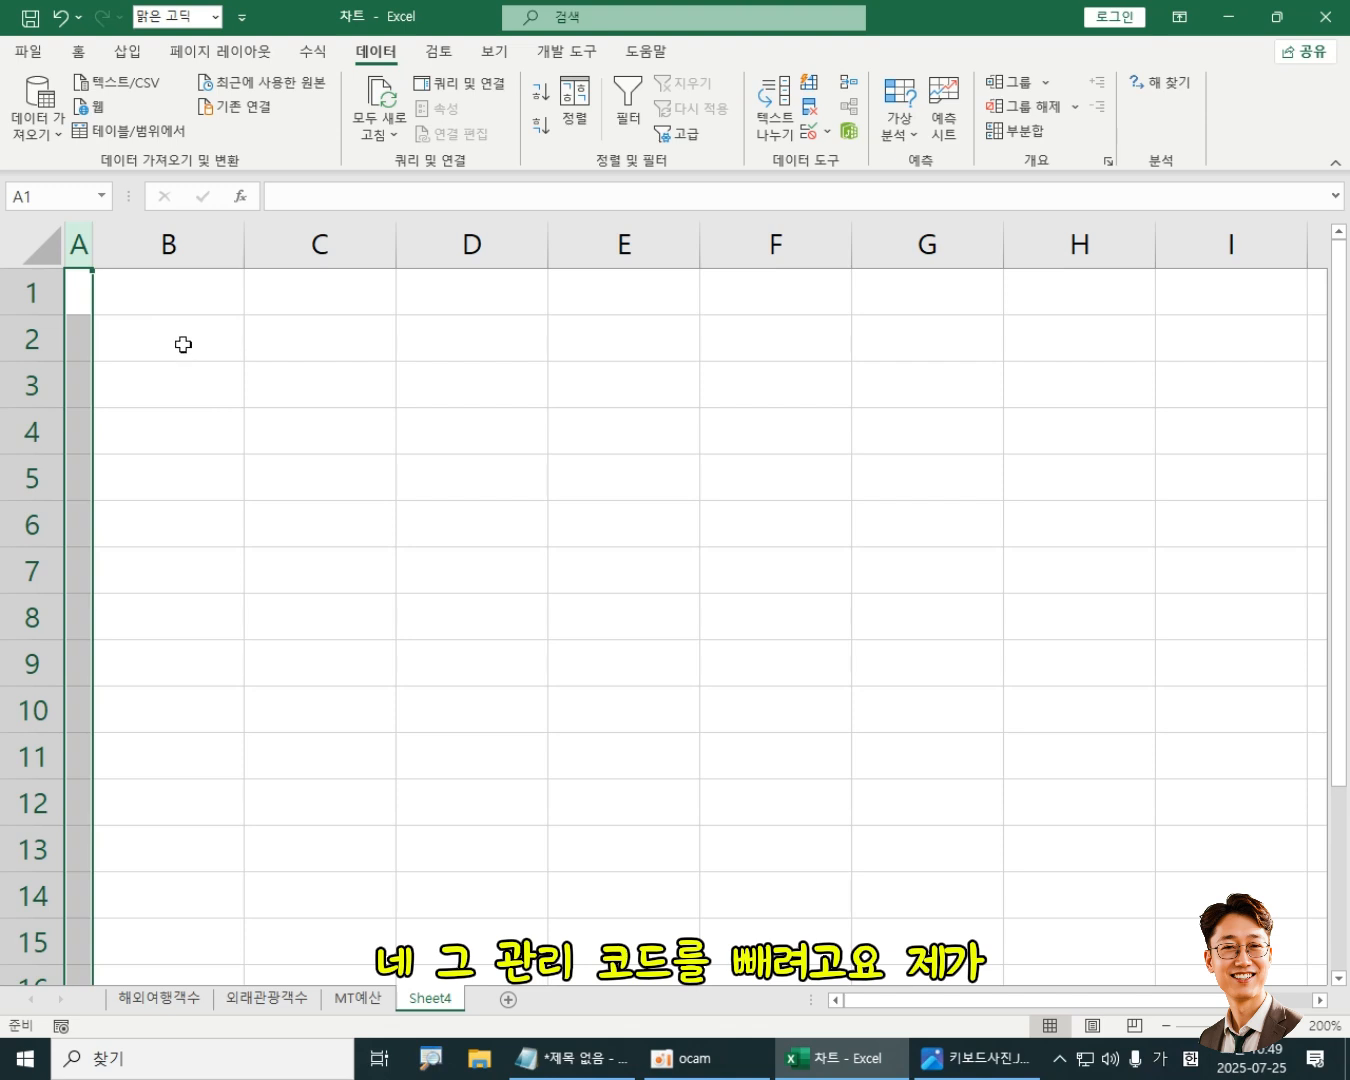
pyautogui.moveTo(184, 345); pyautogui.dragTo(651, 340)
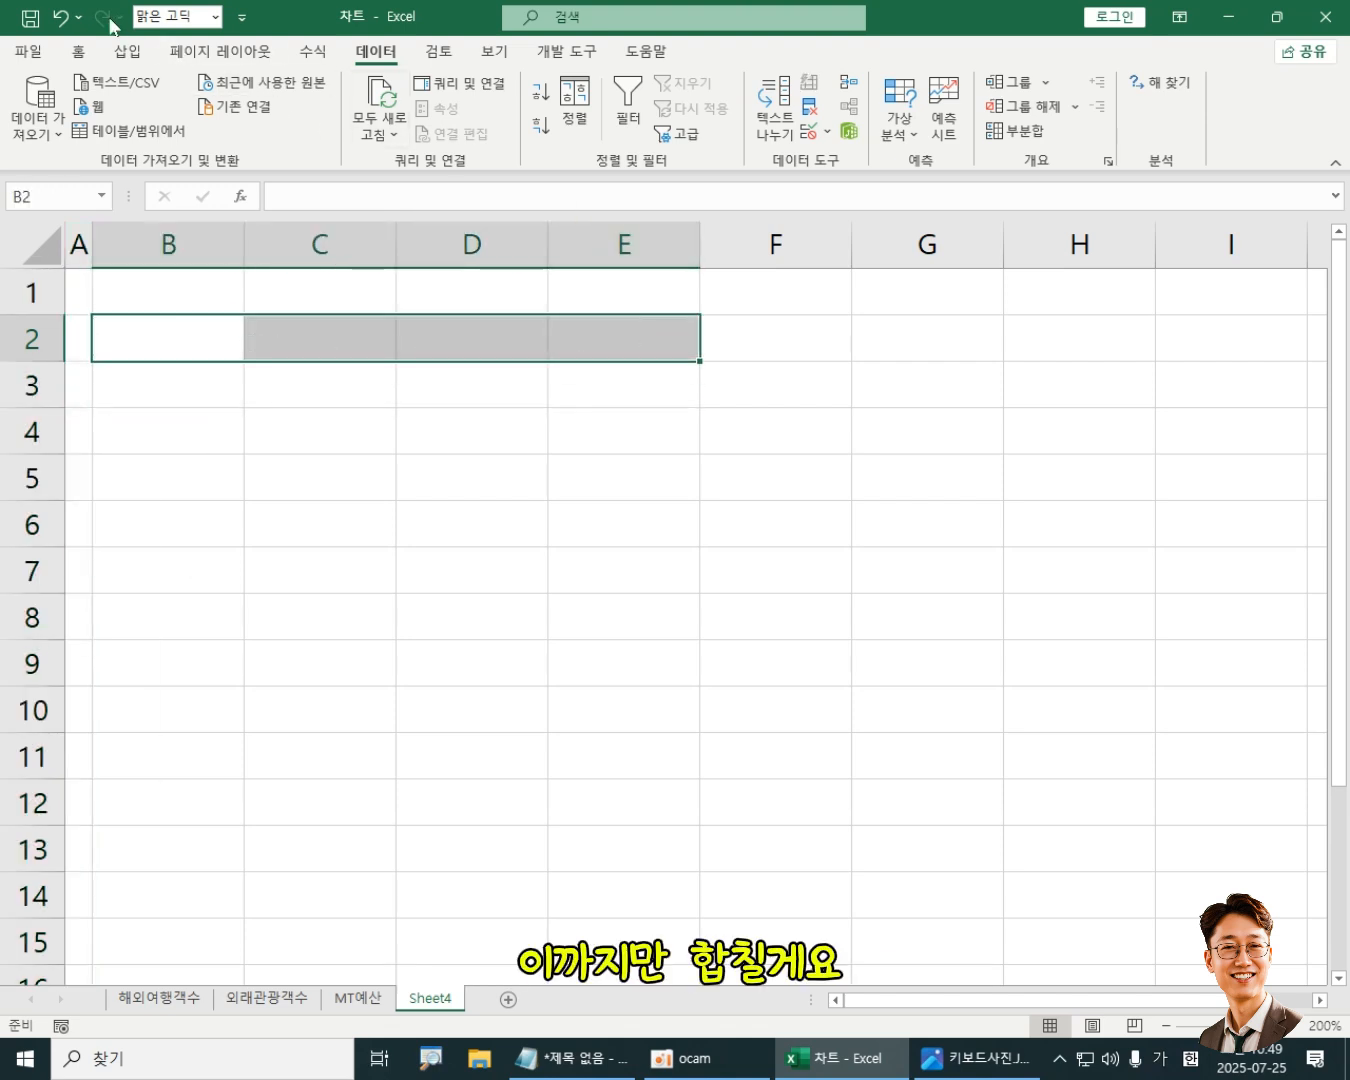
pyautogui.click(77, 50)
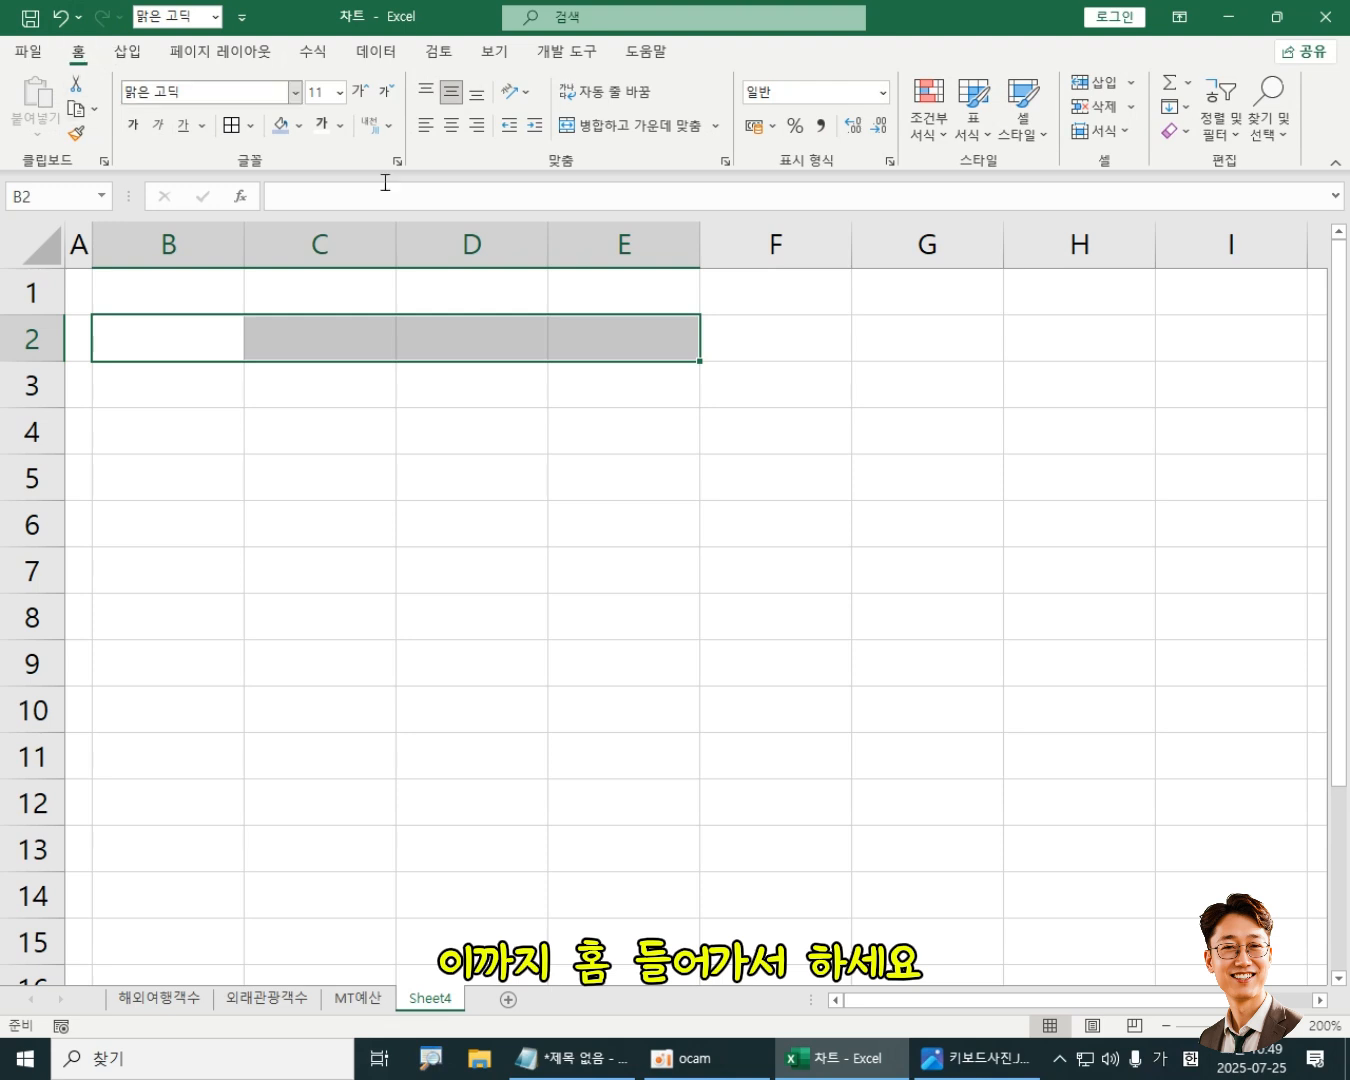
pyautogui.click(632, 125)
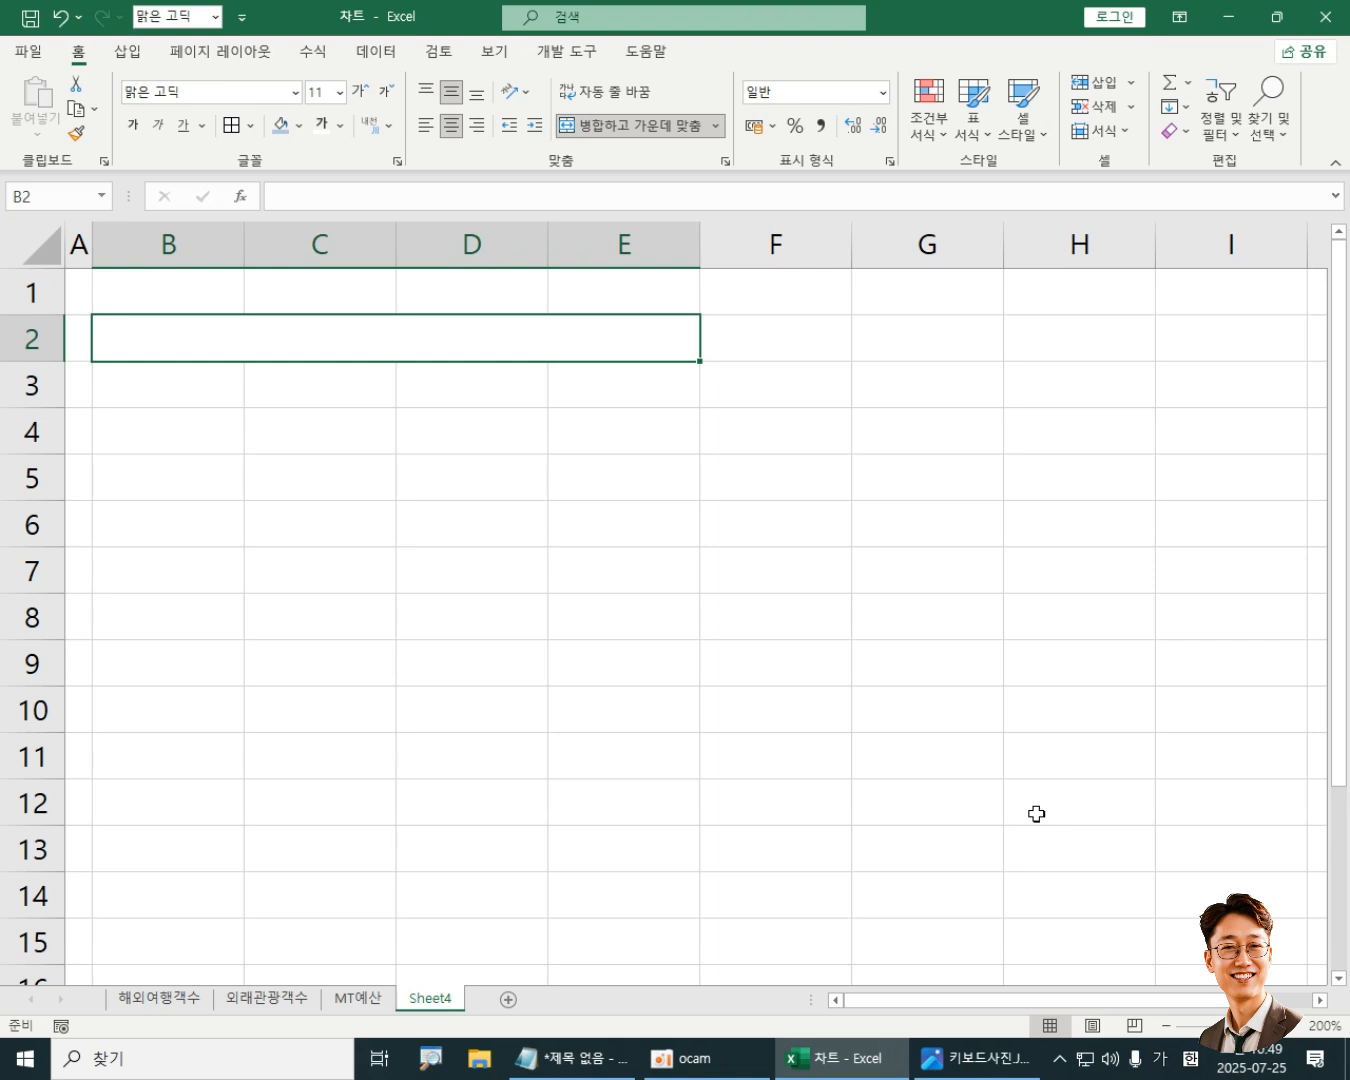
pyautogui.write('하반기 연구')
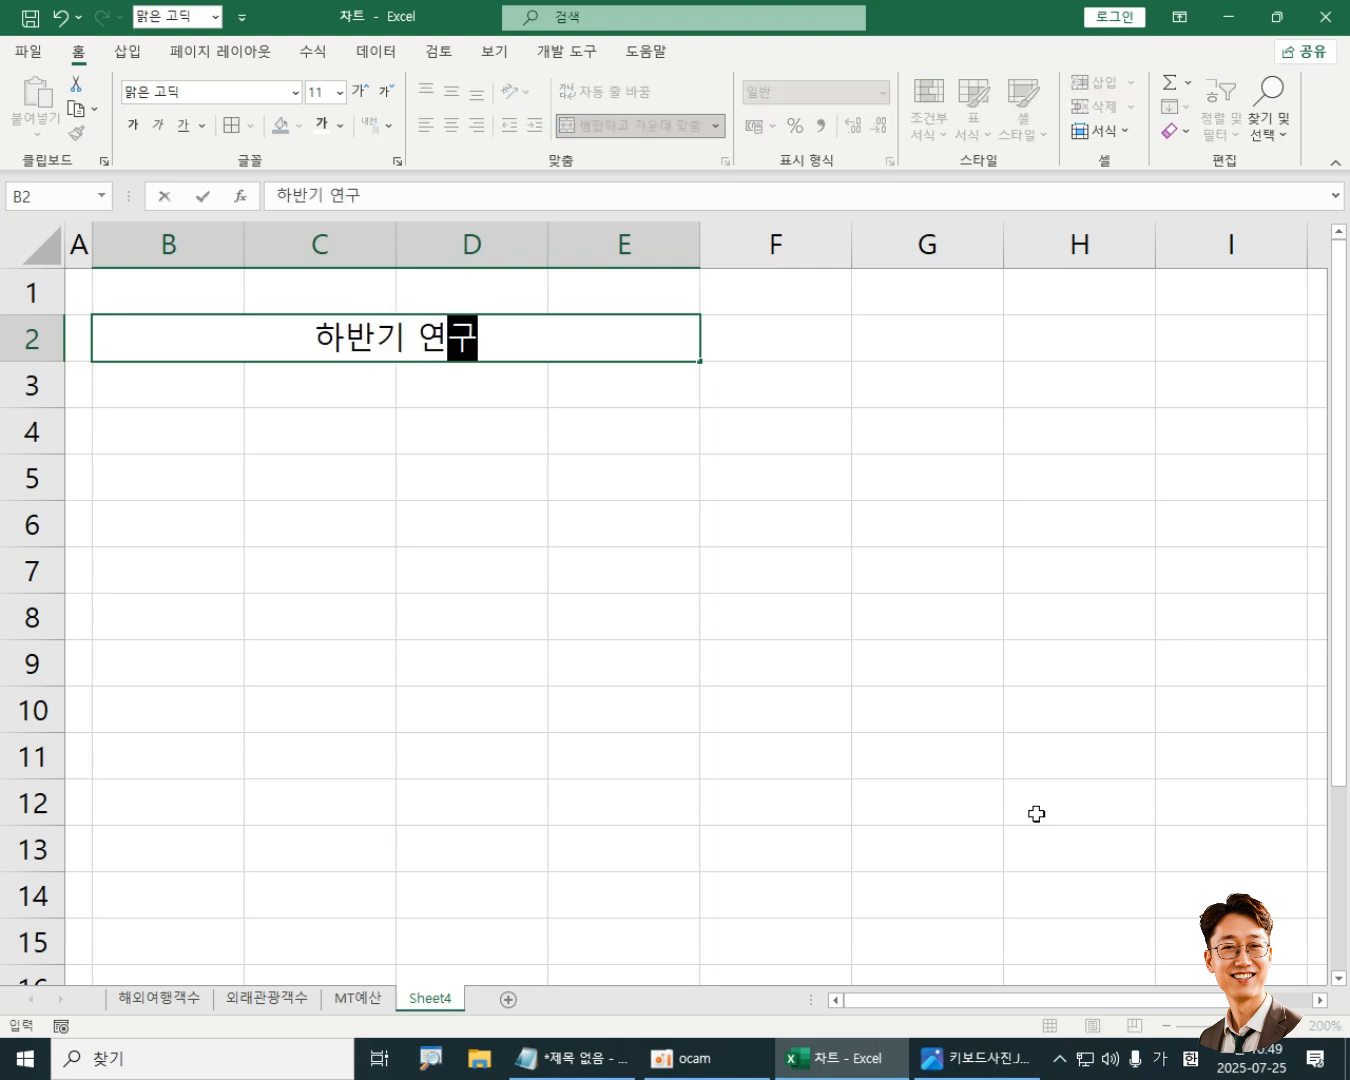
pyautogui.write('사업 진행')
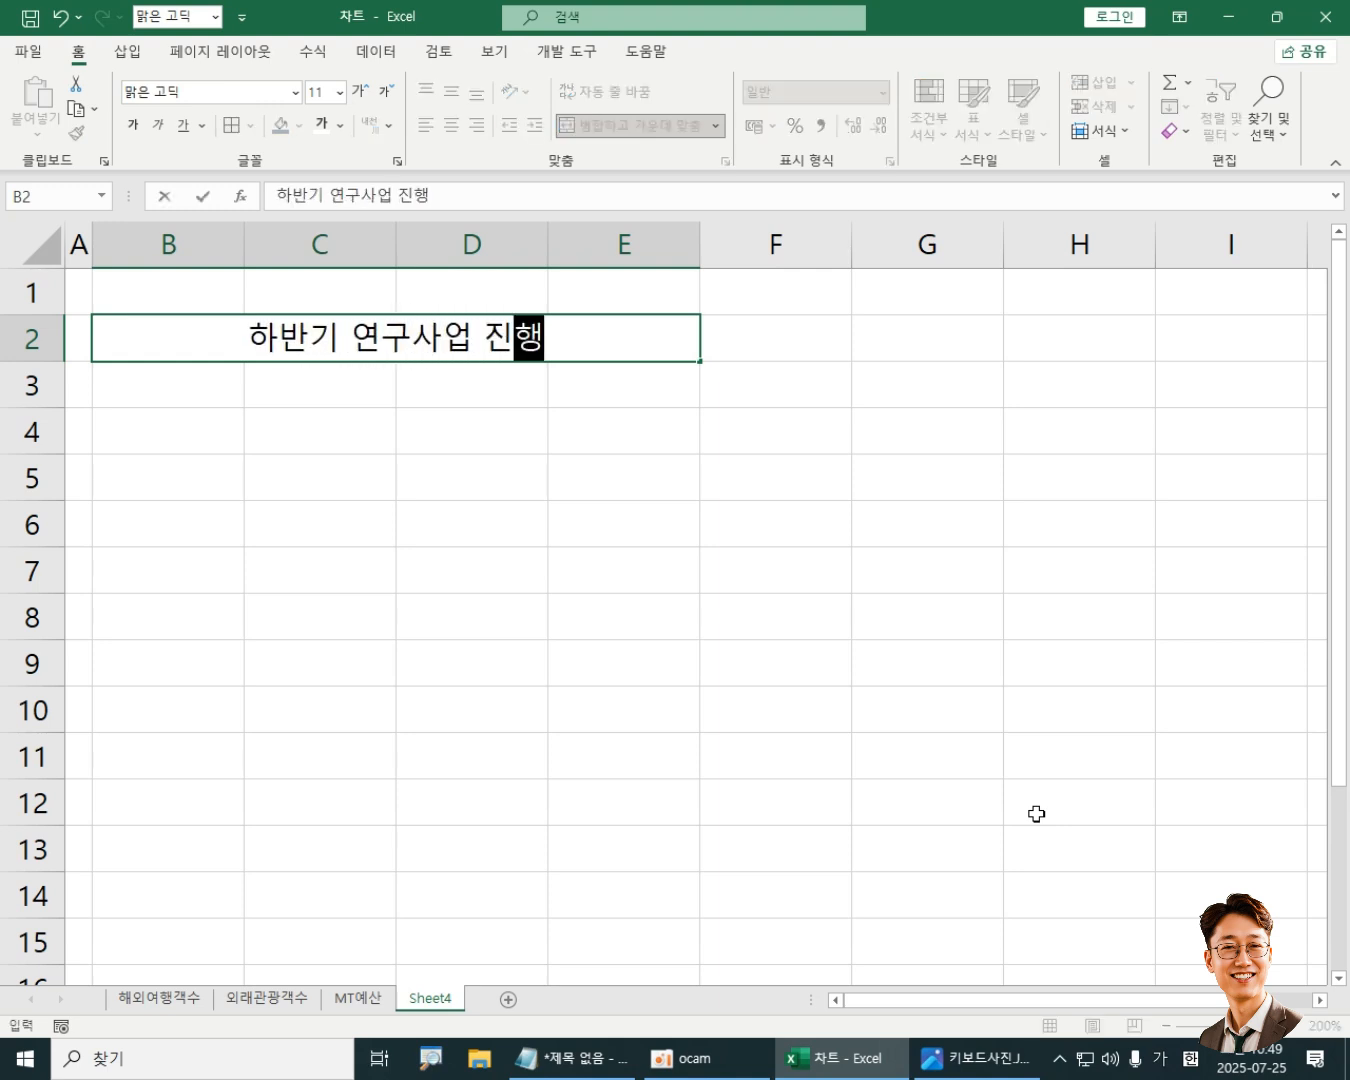
pyautogui.write(' 현황')
pyautogui.press('Return')
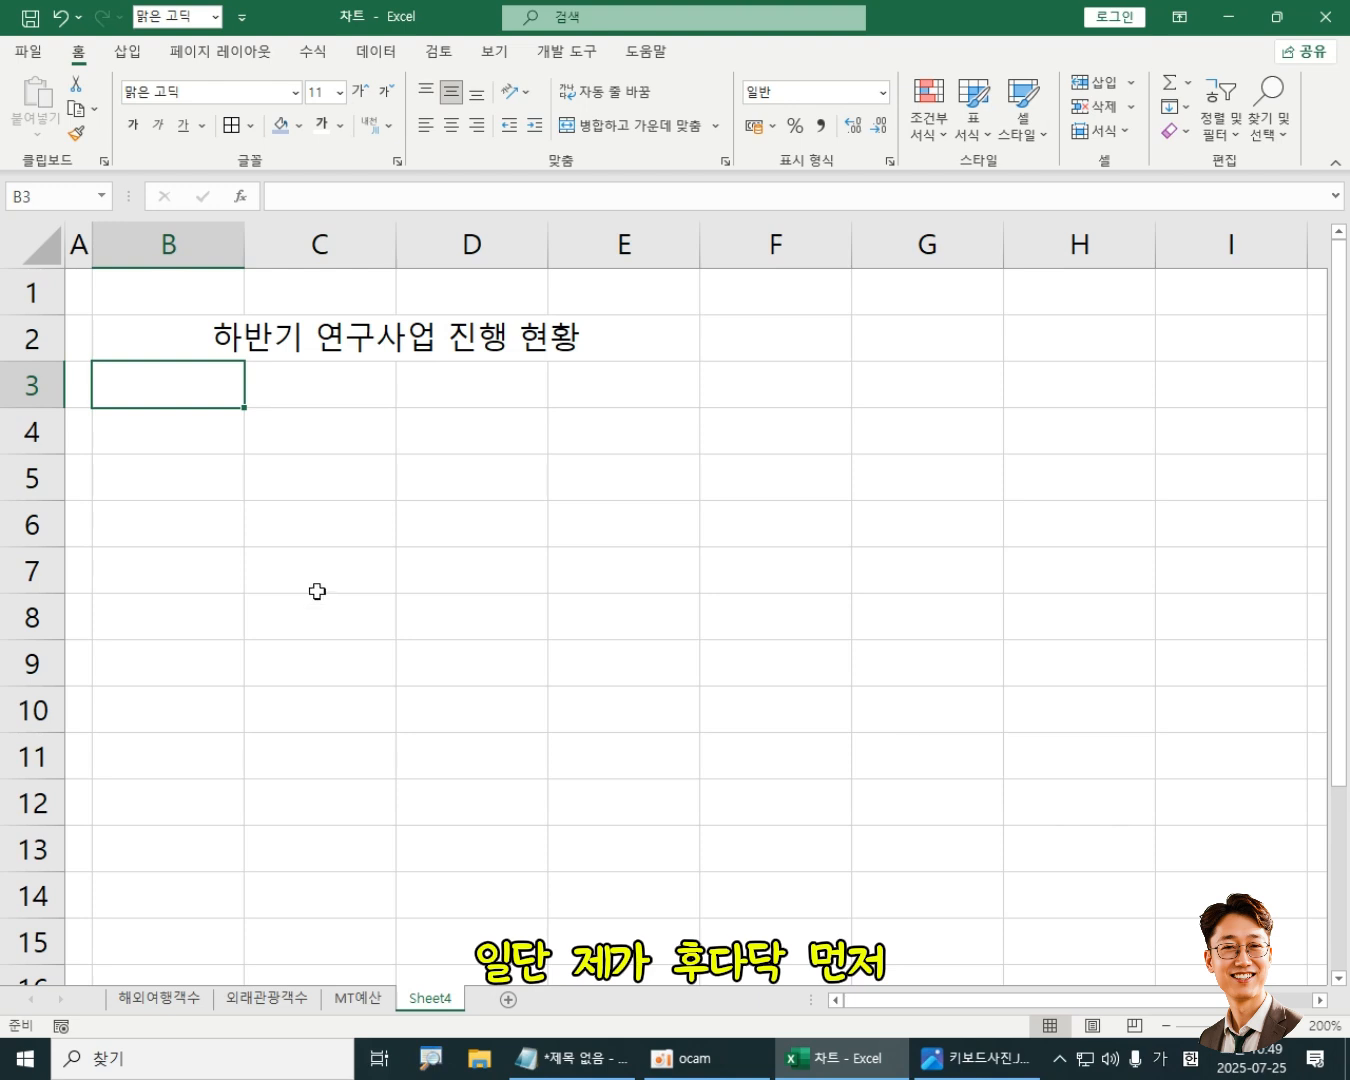
# Step: Enter the header 사업명 in B4 and 네트워크관리 in B5, and widen column B to fit the text
pyautogui.press('Down')
pyautogui.write('사어')
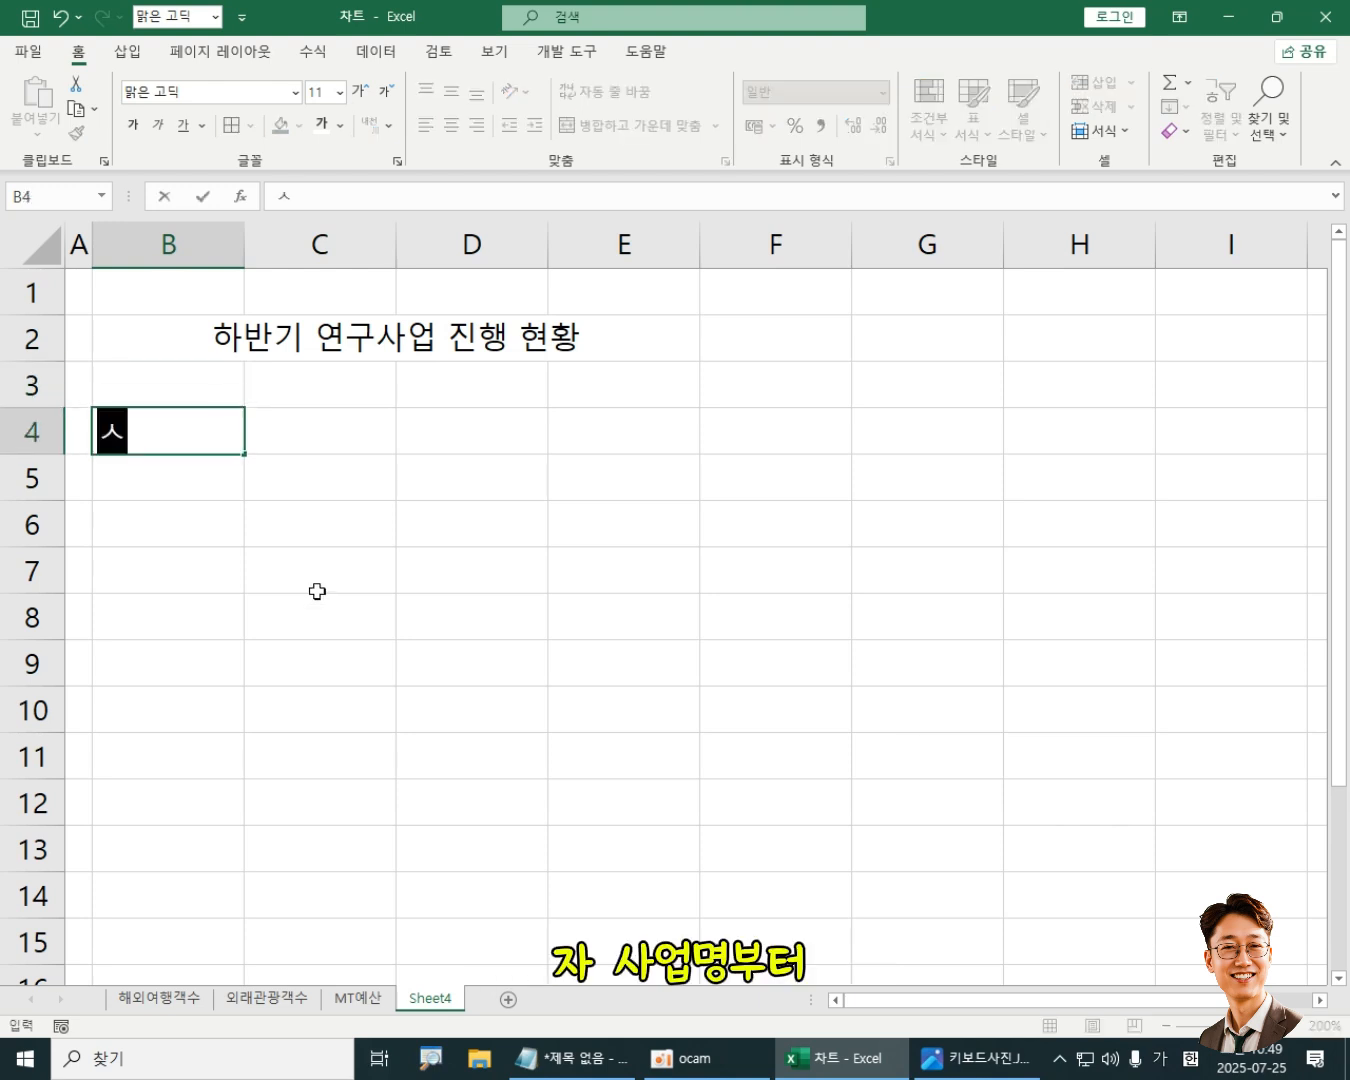
pyautogui.write('ㅂ명')
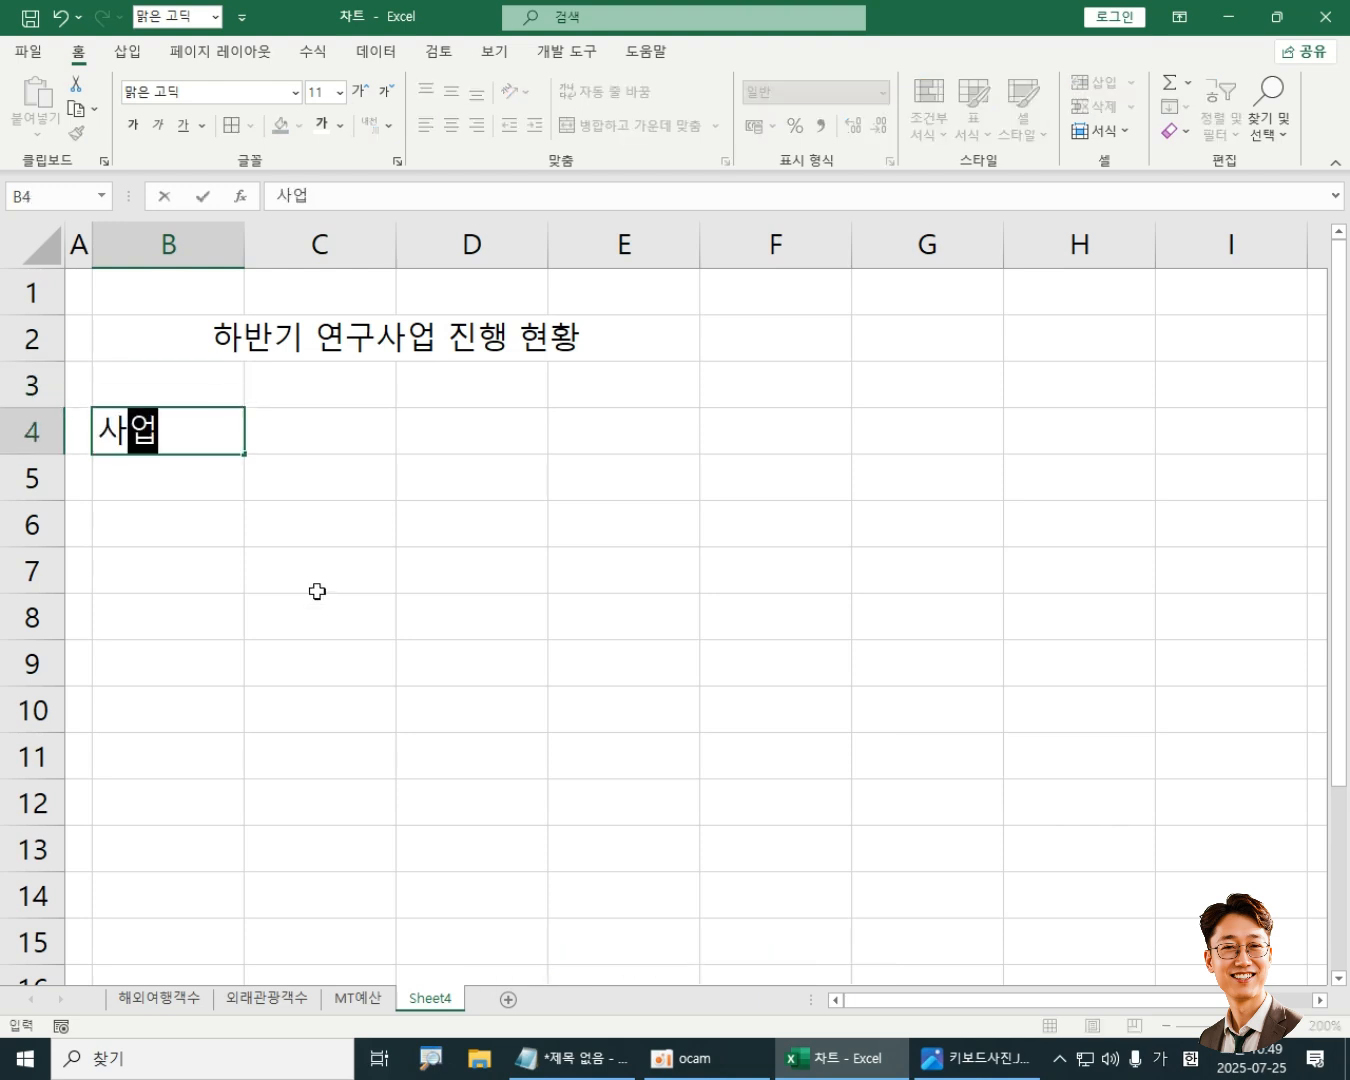
pyautogui.press('Return')
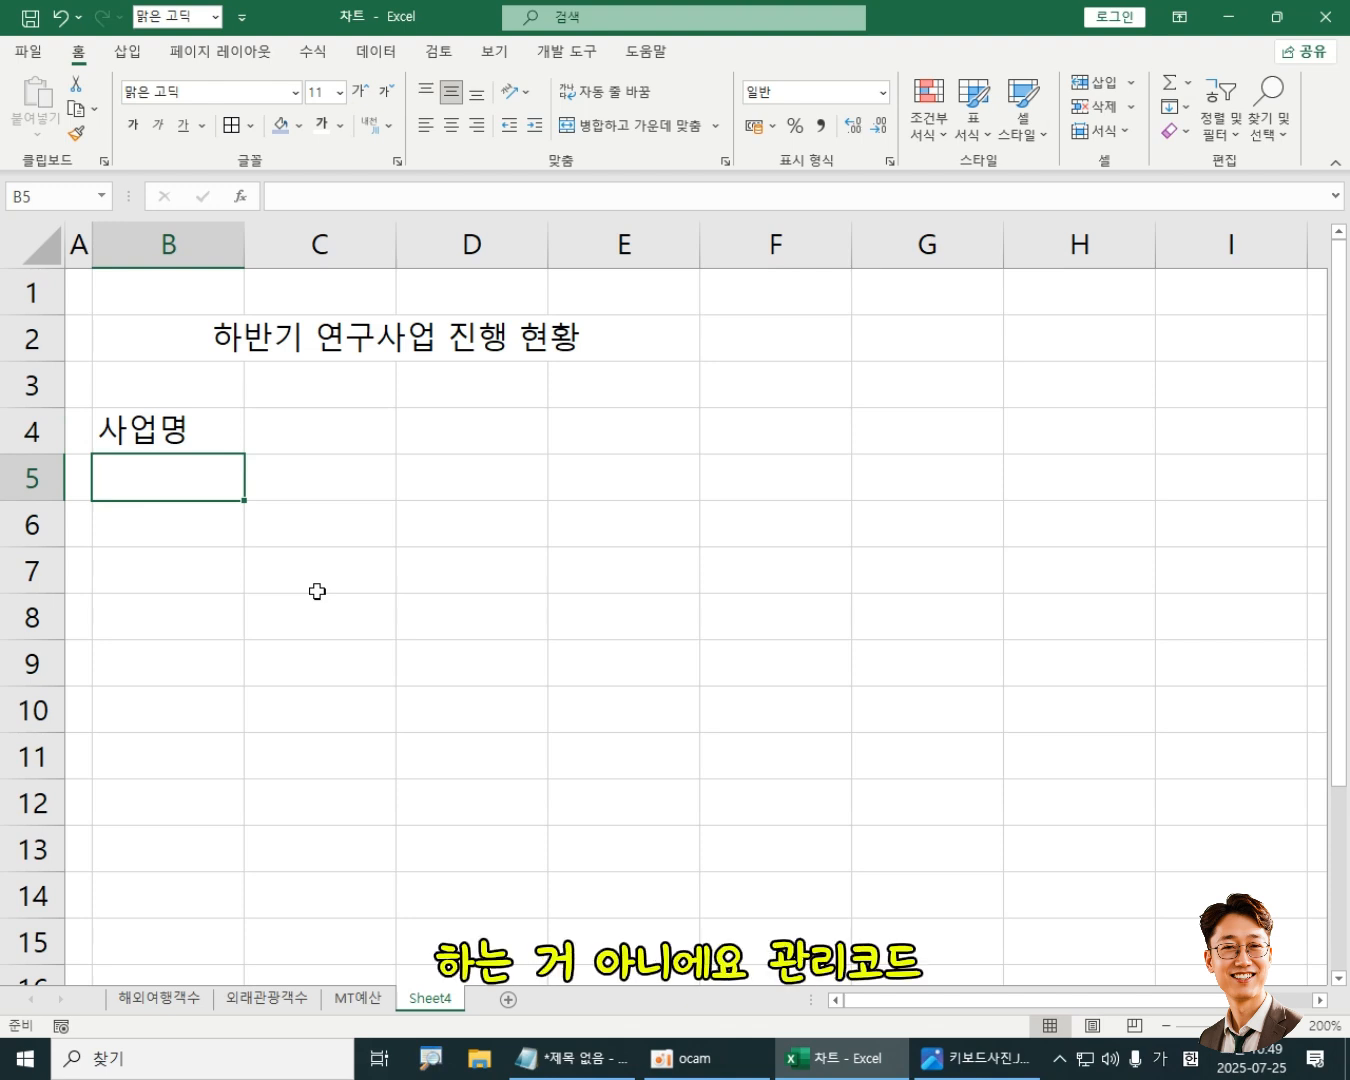
pyautogui.write('네트워크')
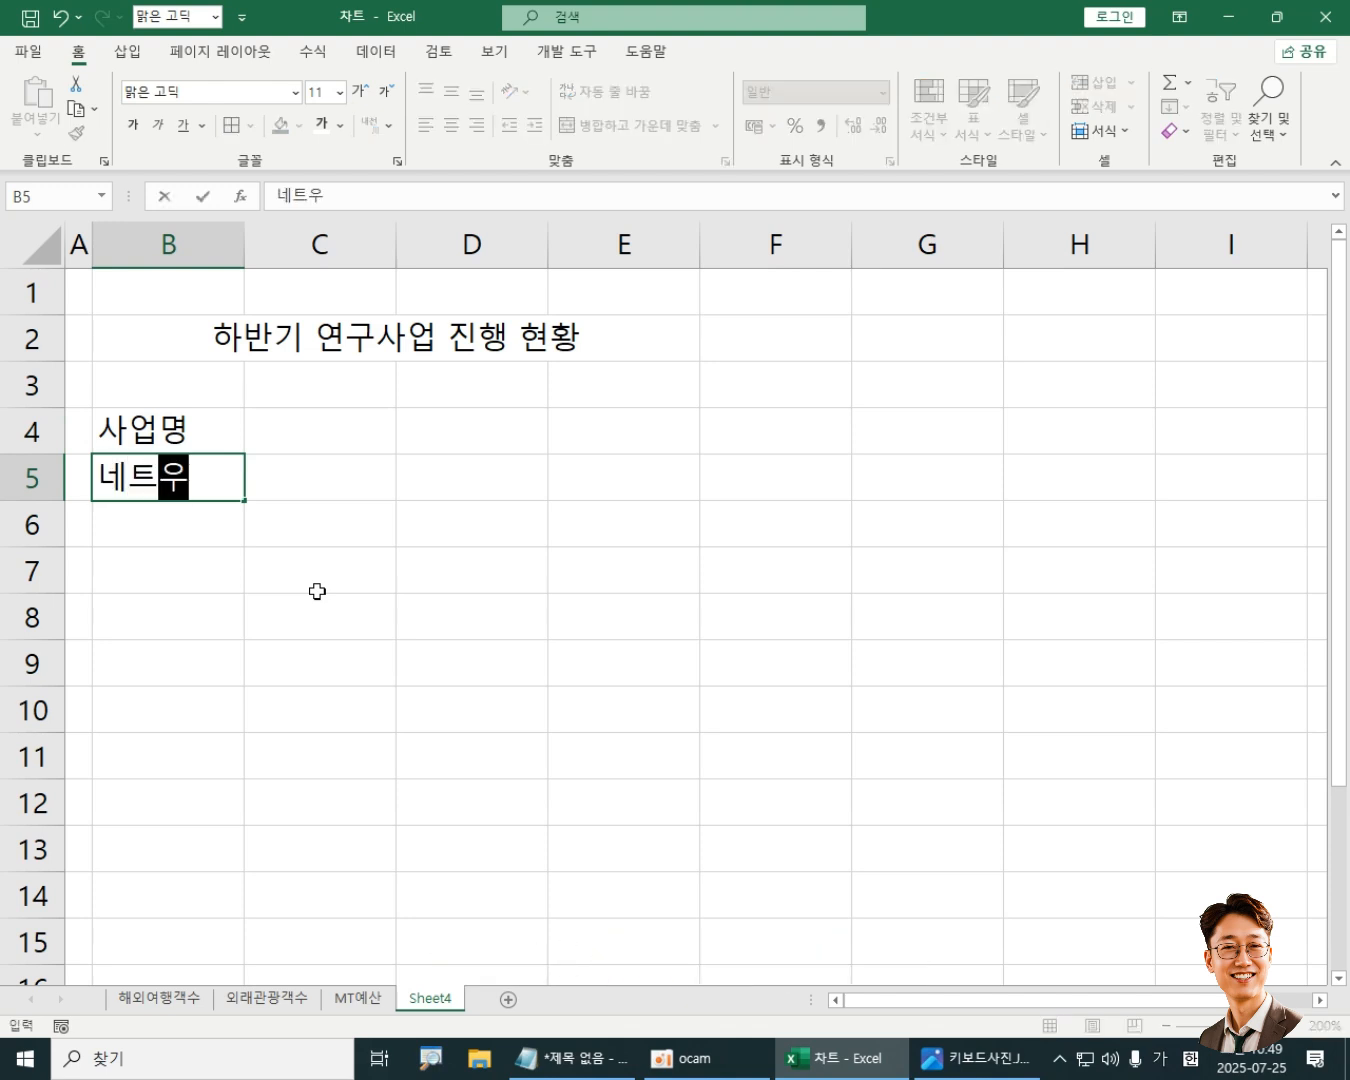
pyautogui.write('관리')
pyautogui.press('Return')
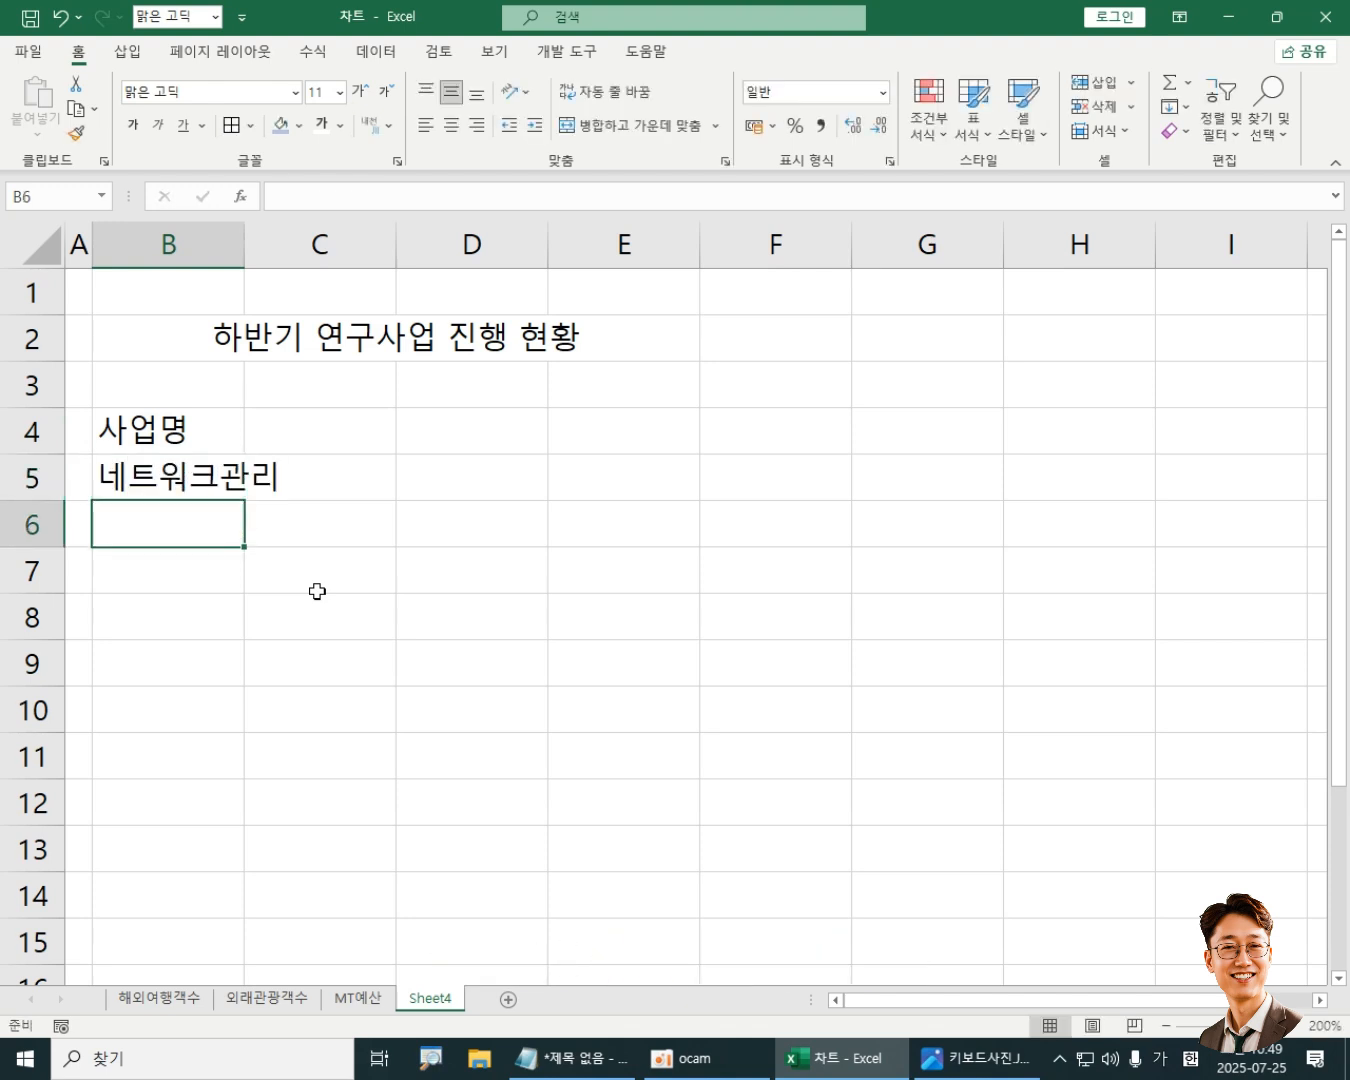
pyautogui.moveTo(244, 238); pyautogui.dragTo(338, 242)
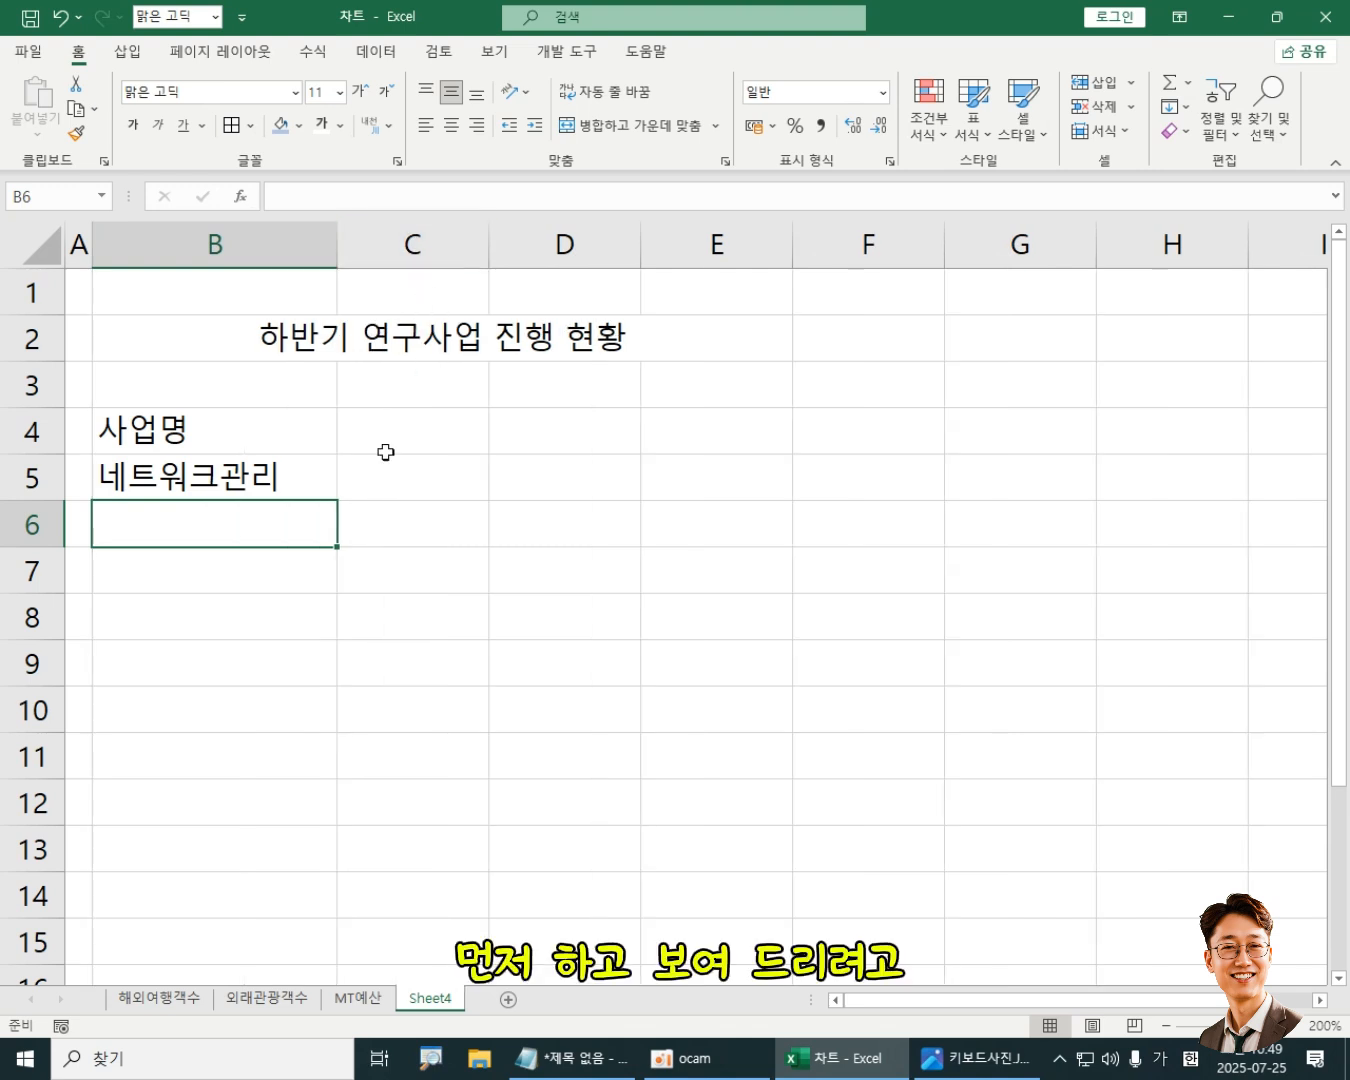
# Step: Enter 회원관리 in cell B6 and 공장환경개선 in cell B7
pyautogui.write('회원관ㄹ')
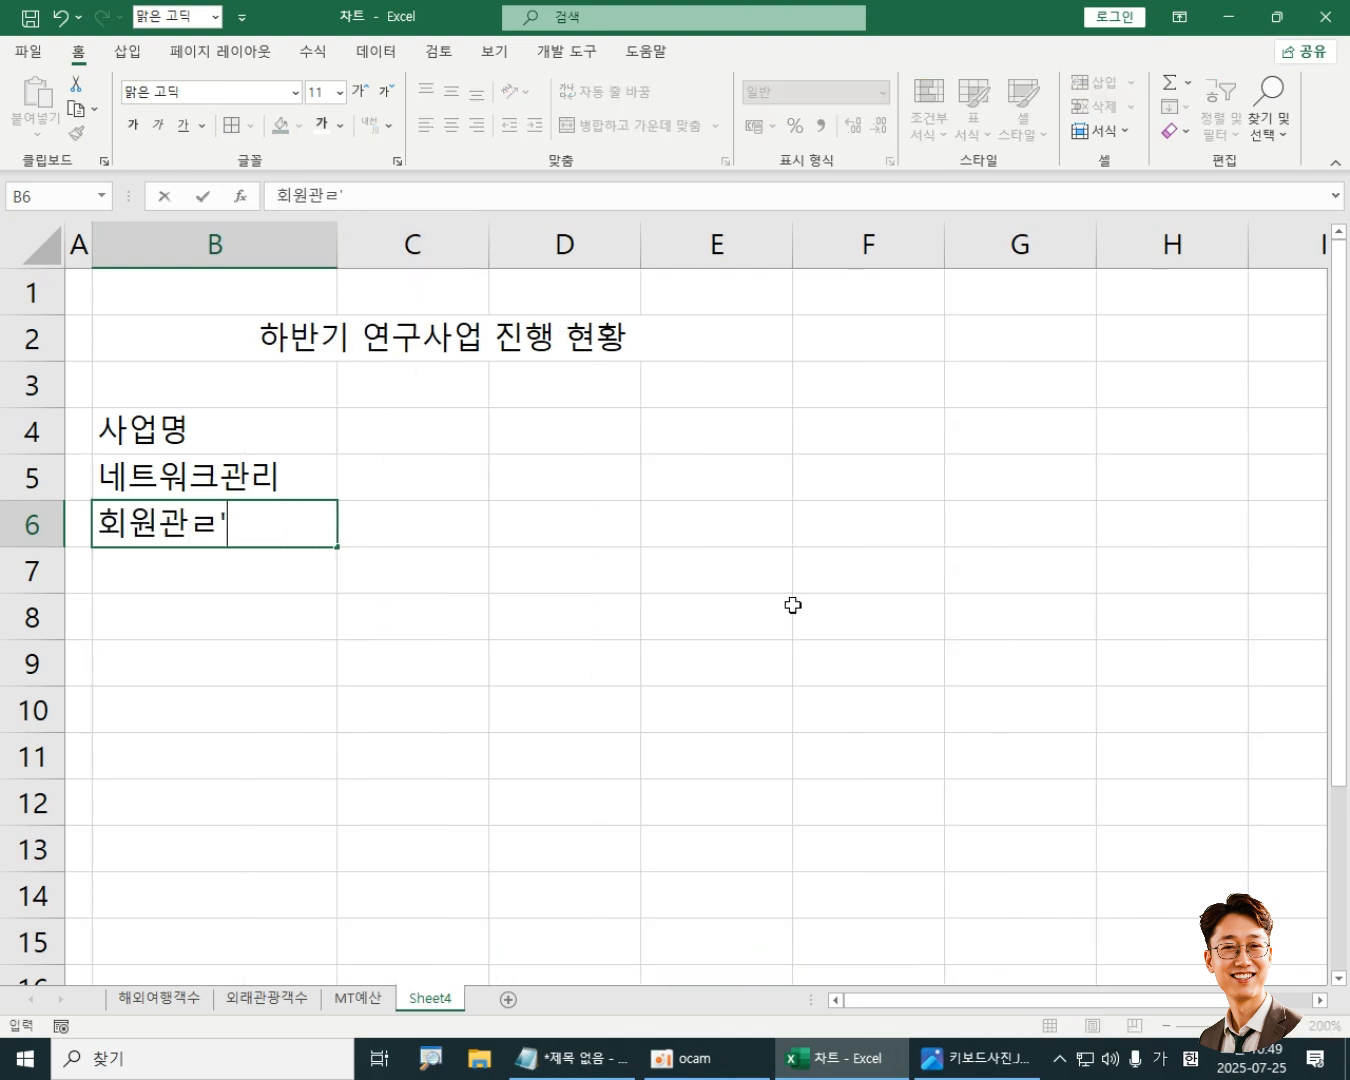
pyautogui.press('BackSpace')
pyautogui.press('BackSpace')
pyautogui.write('리')
pyautogui.press('Return')
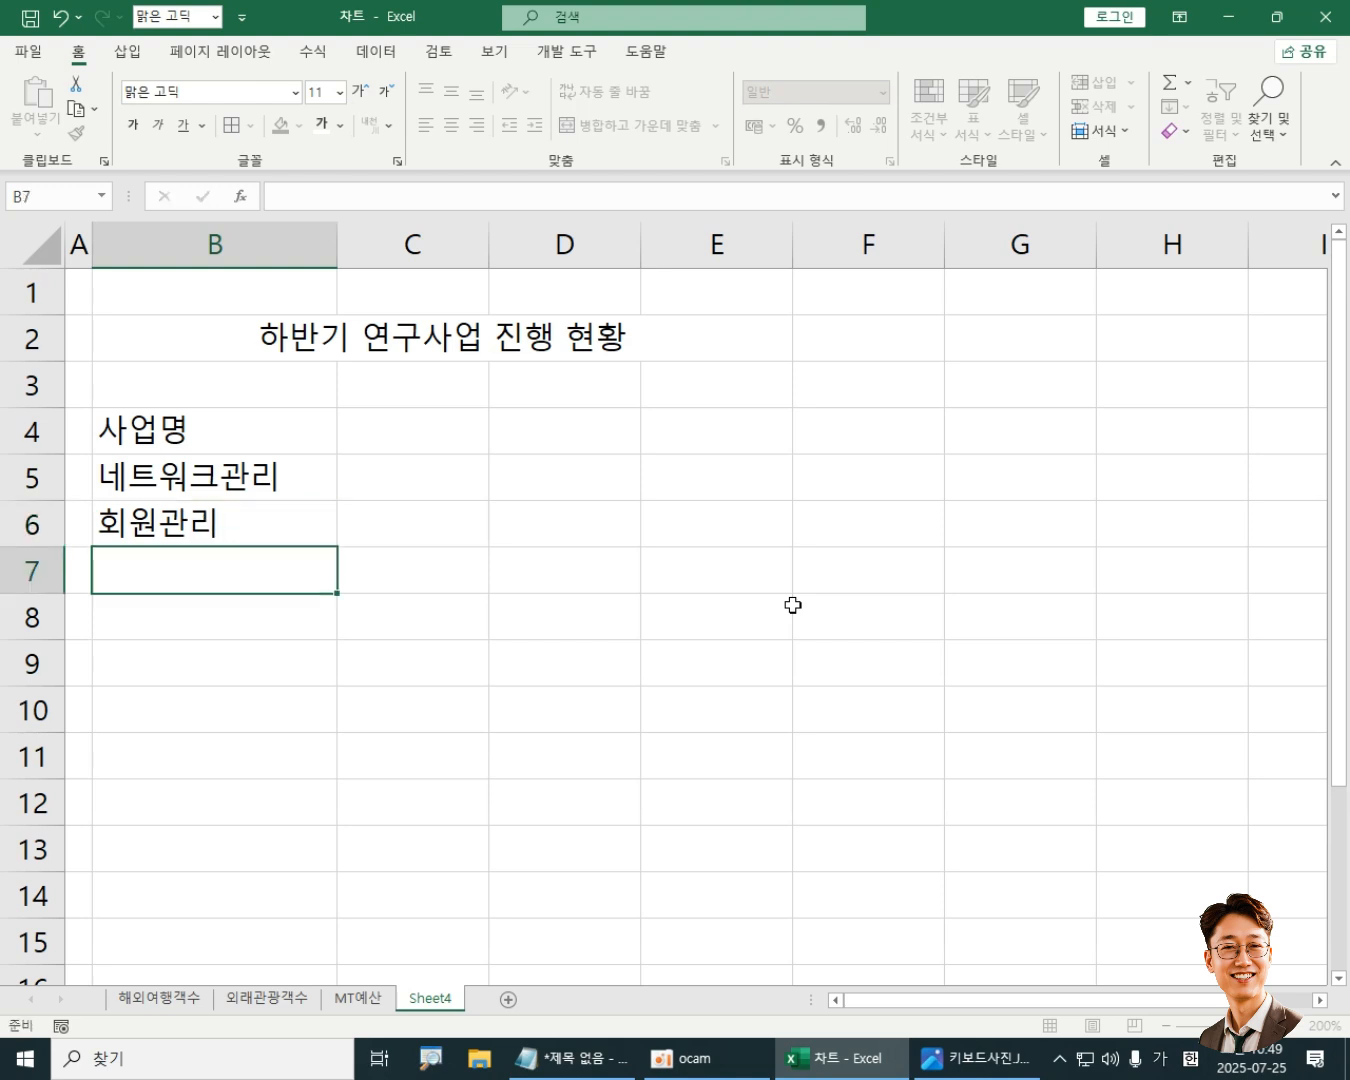
pyautogui.write('공ㅈ')
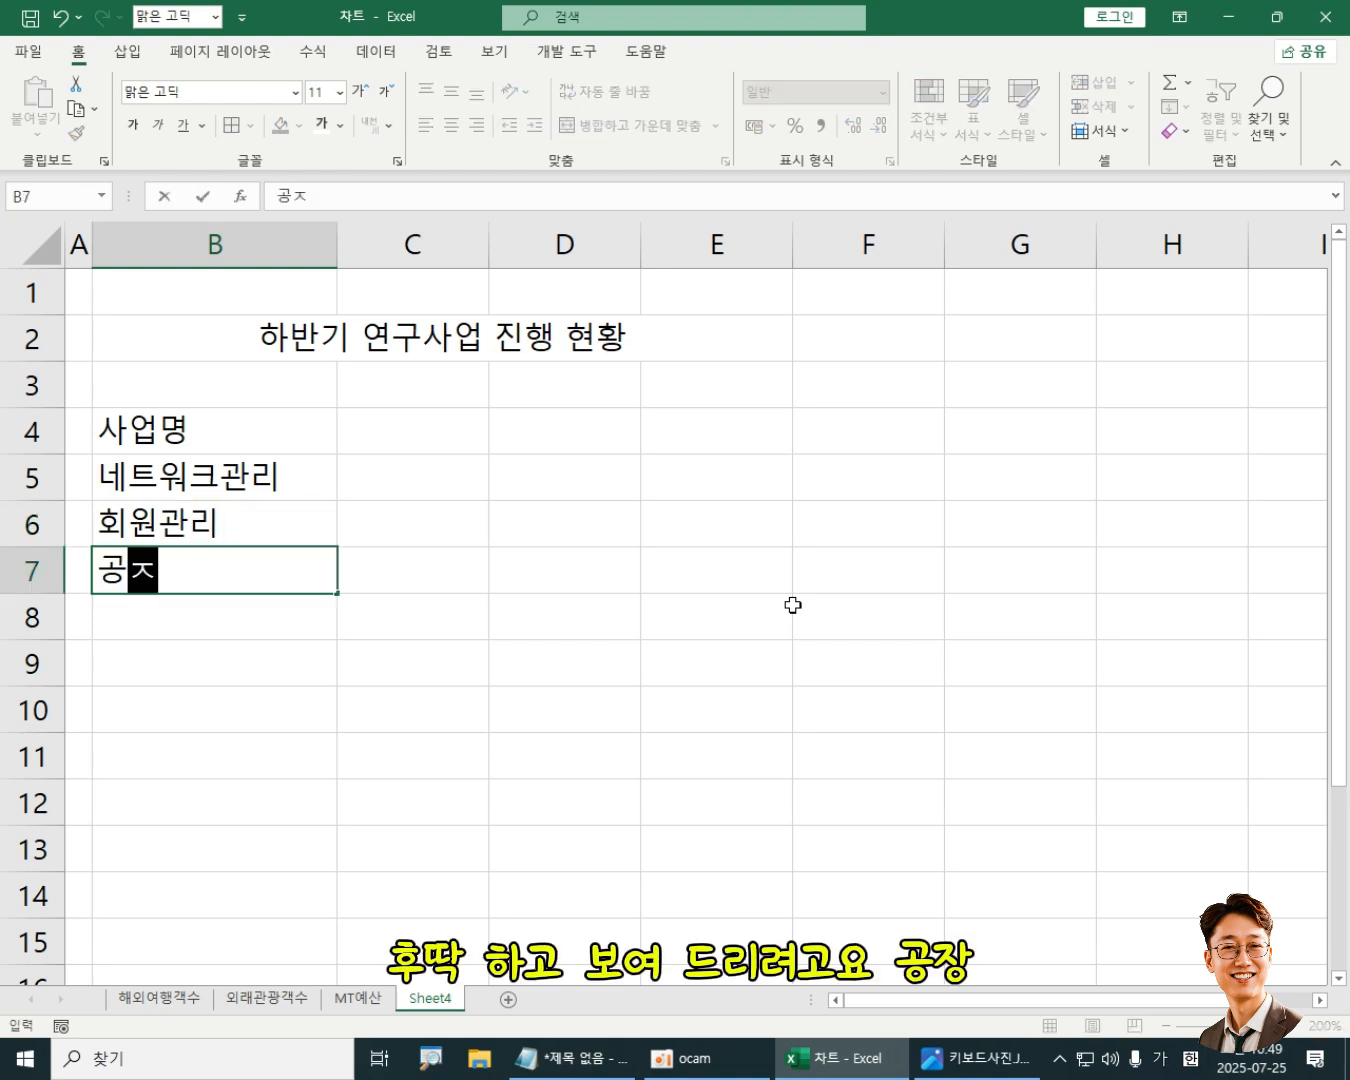
pyautogui.write('장환경개서')
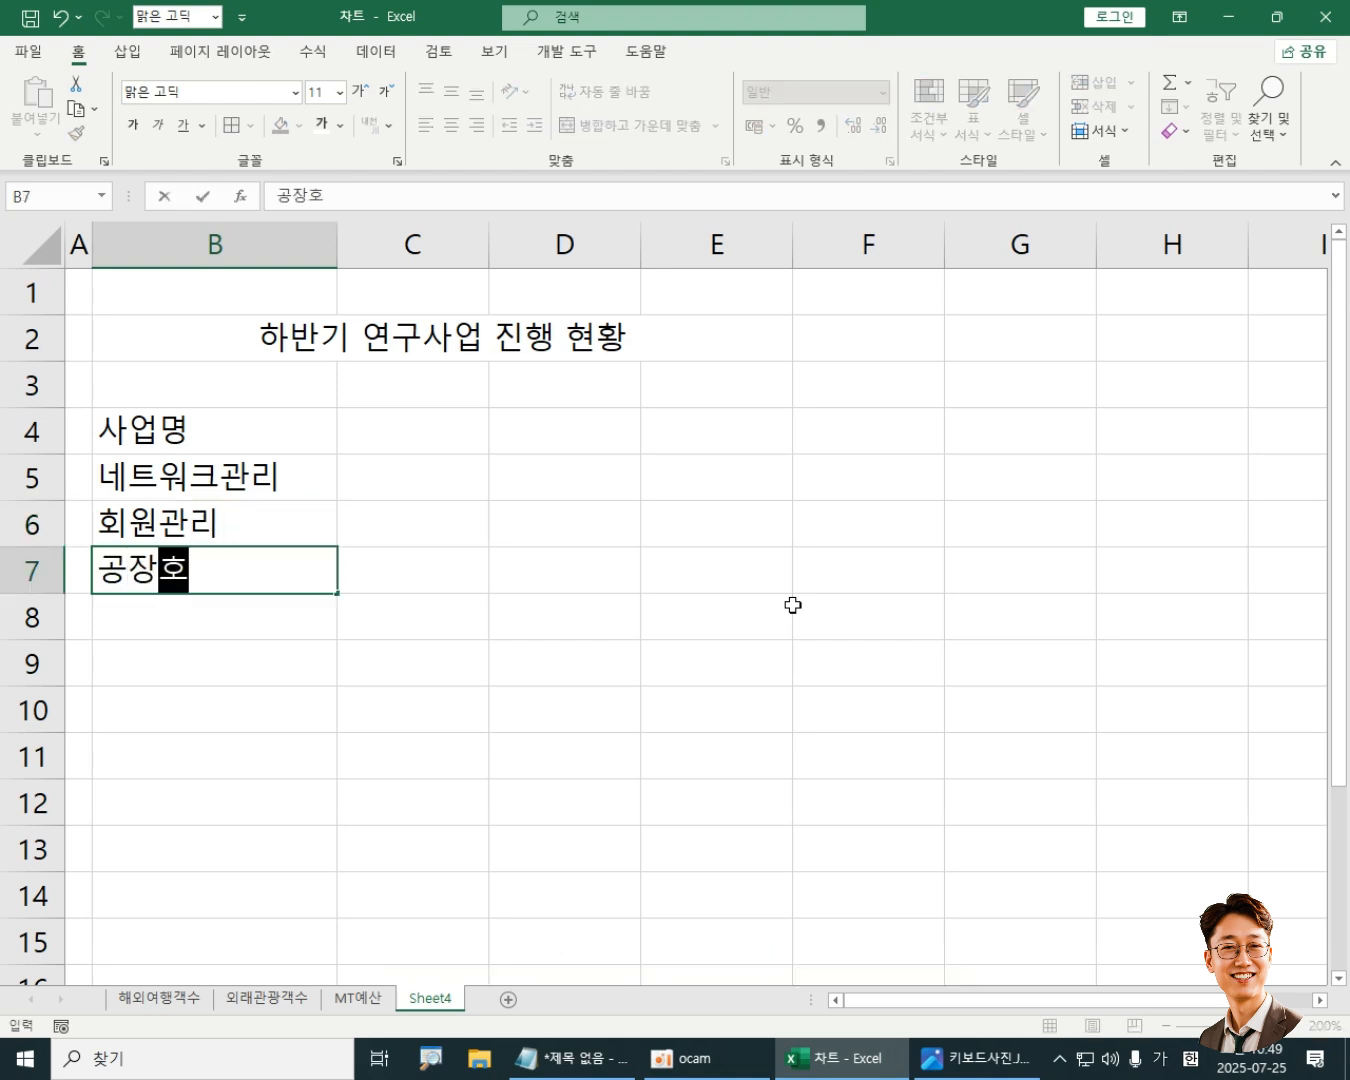
pyautogui.write('ㄴ')
pyautogui.press('Return')
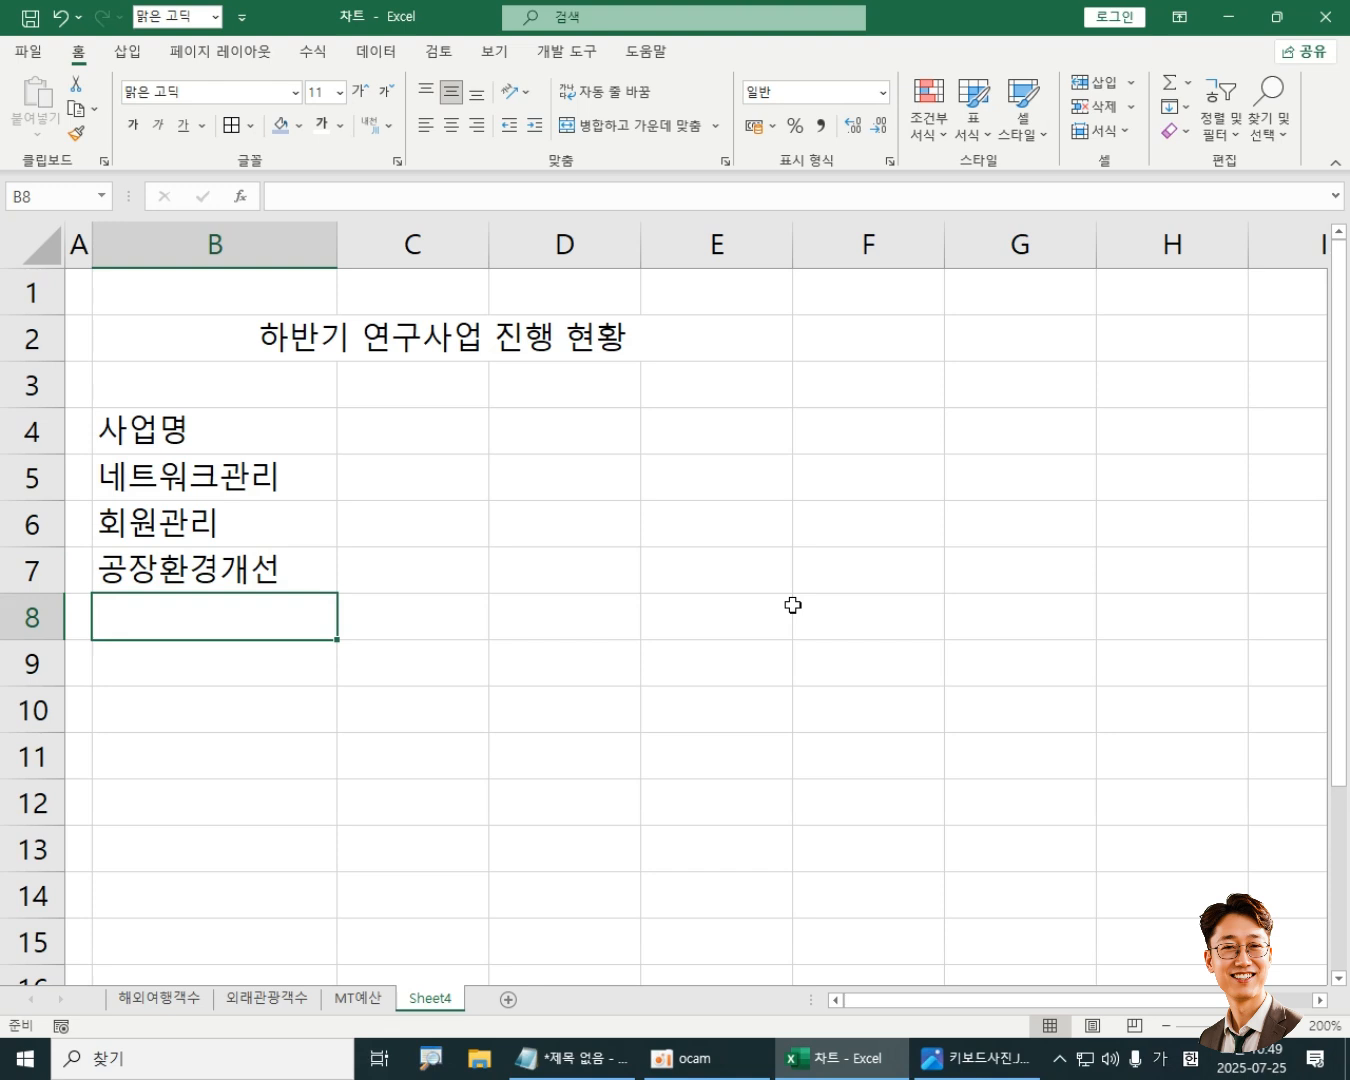
pyautogui.write('생사')
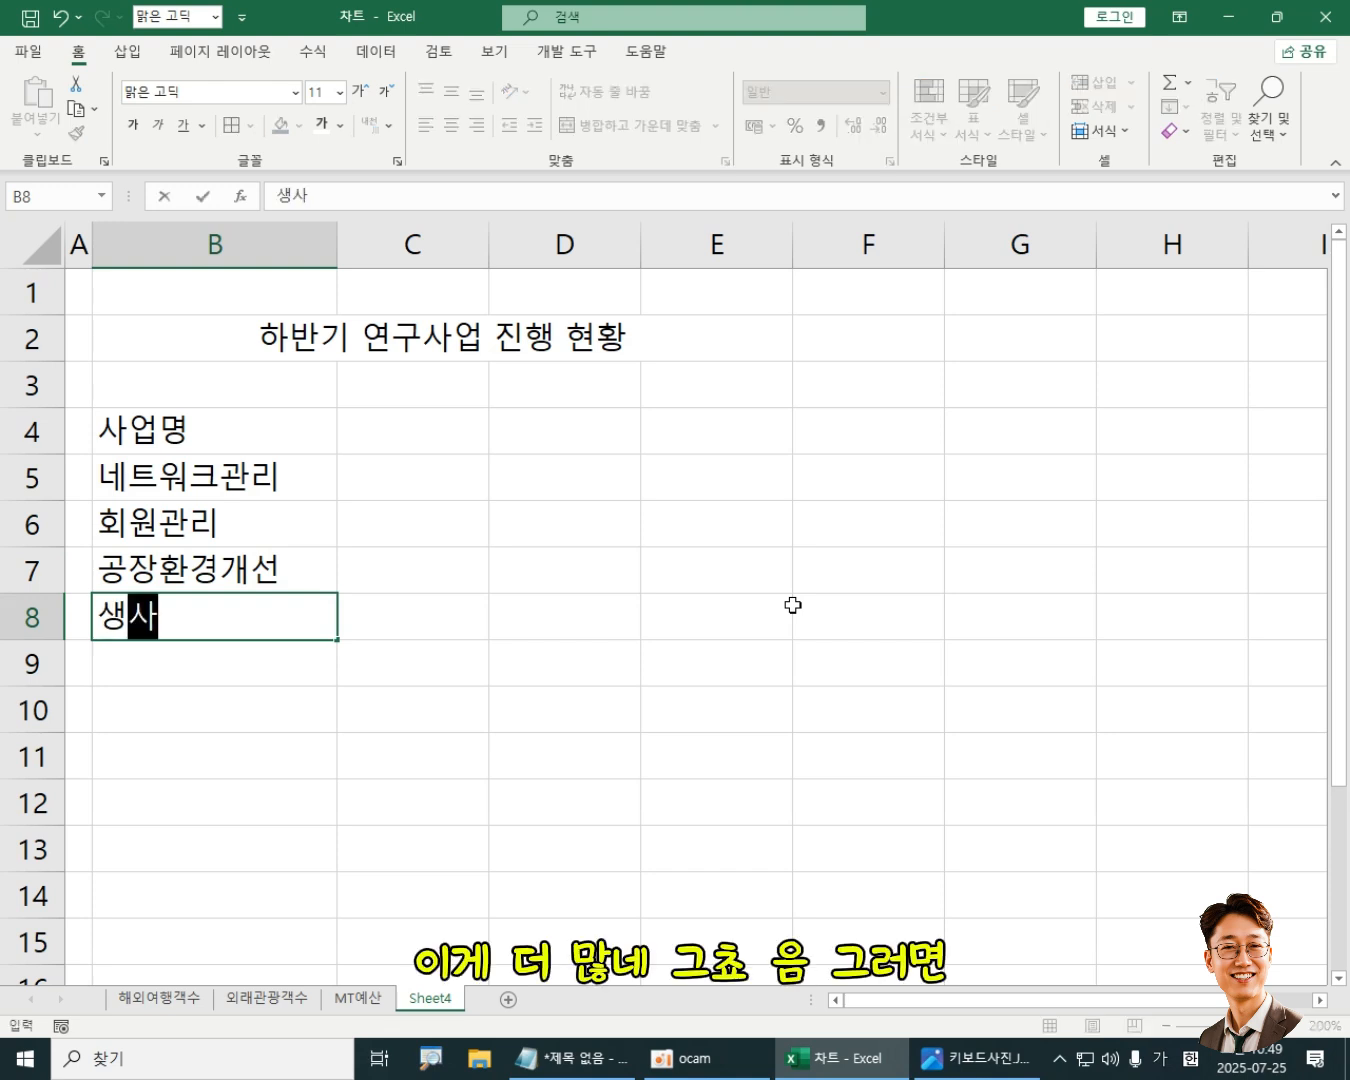
pyautogui.press('BackSpace')
pyautogui.press('BackSpace')
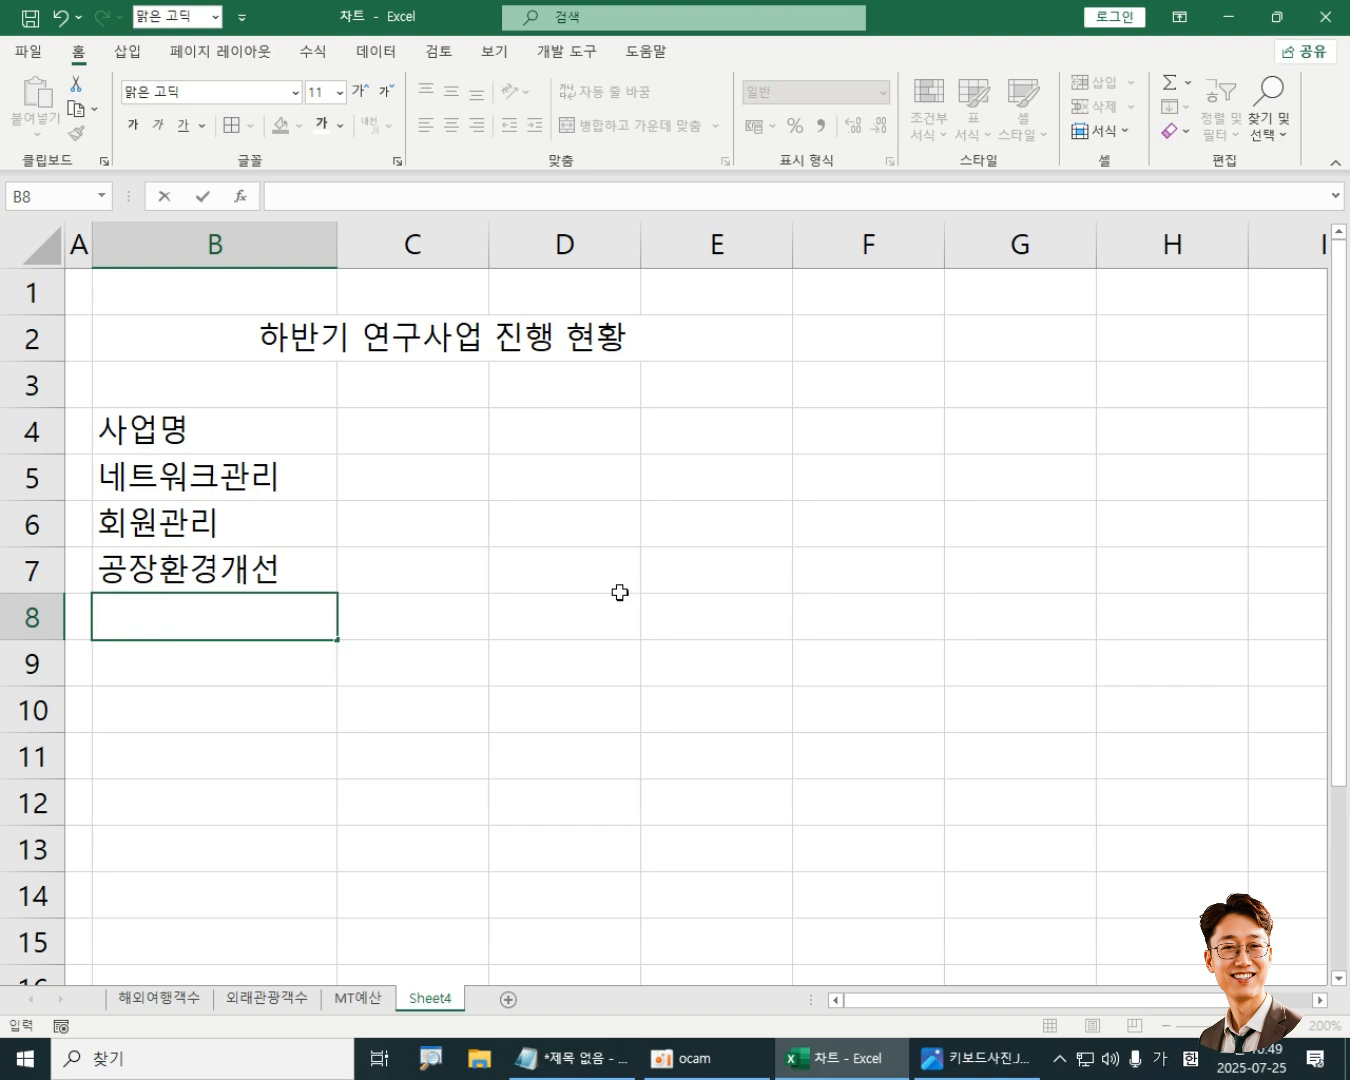
pyautogui.click(428, 753)
# Step: Search the computer for 하반기 and open the Excel workbook with that name
pyautogui.click(226, 1054)
pyautogui.write('하')
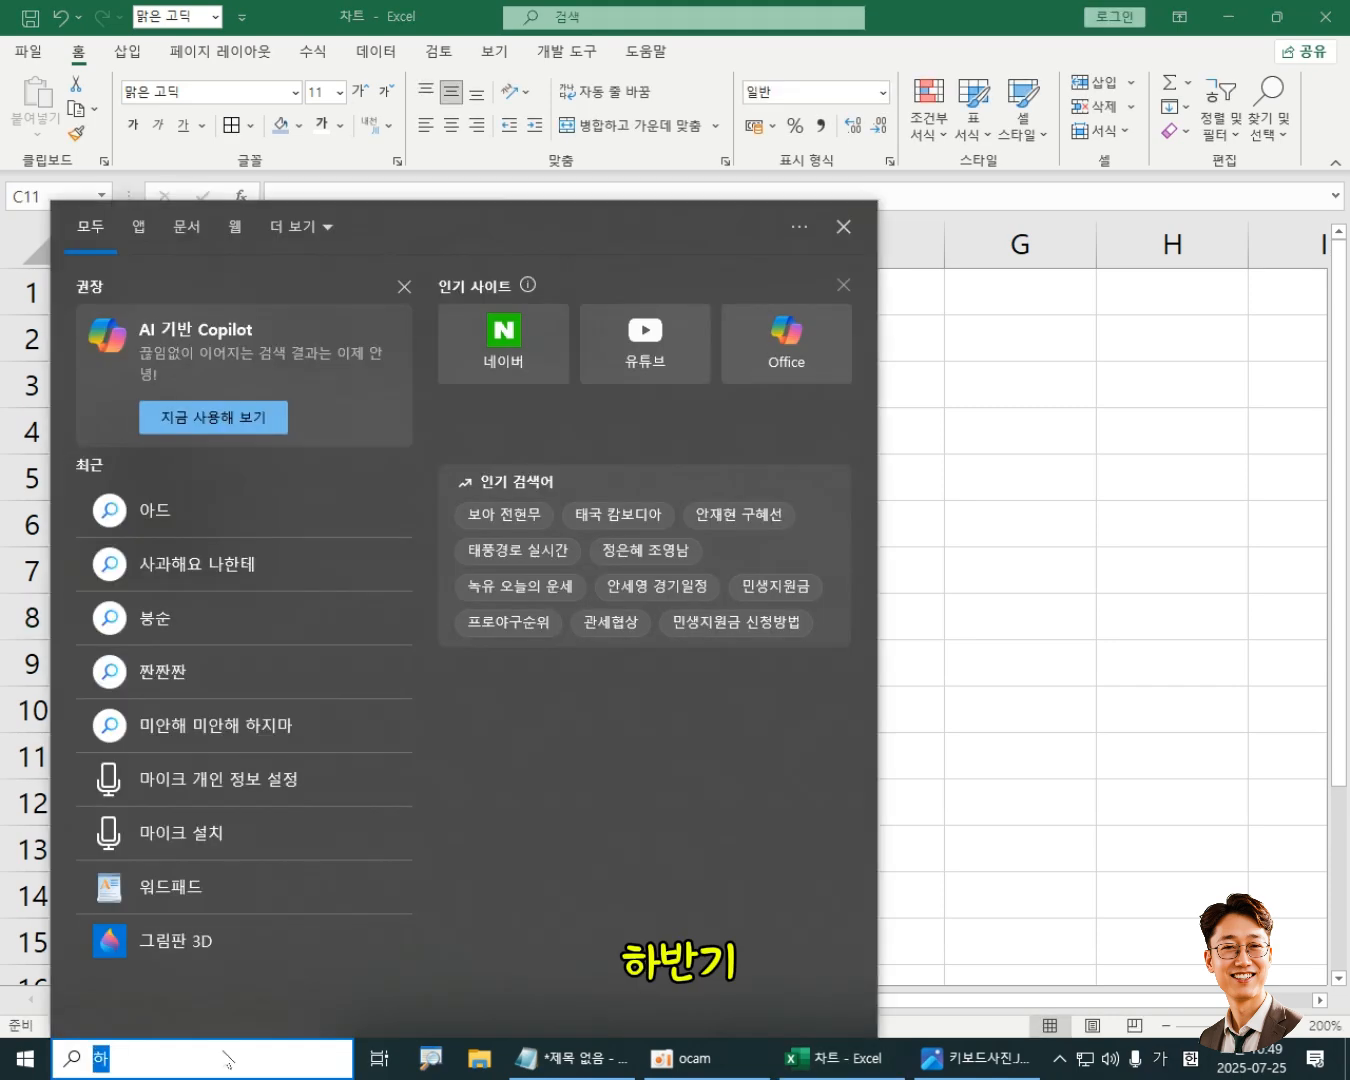
pyautogui.write('바ㄴ기')
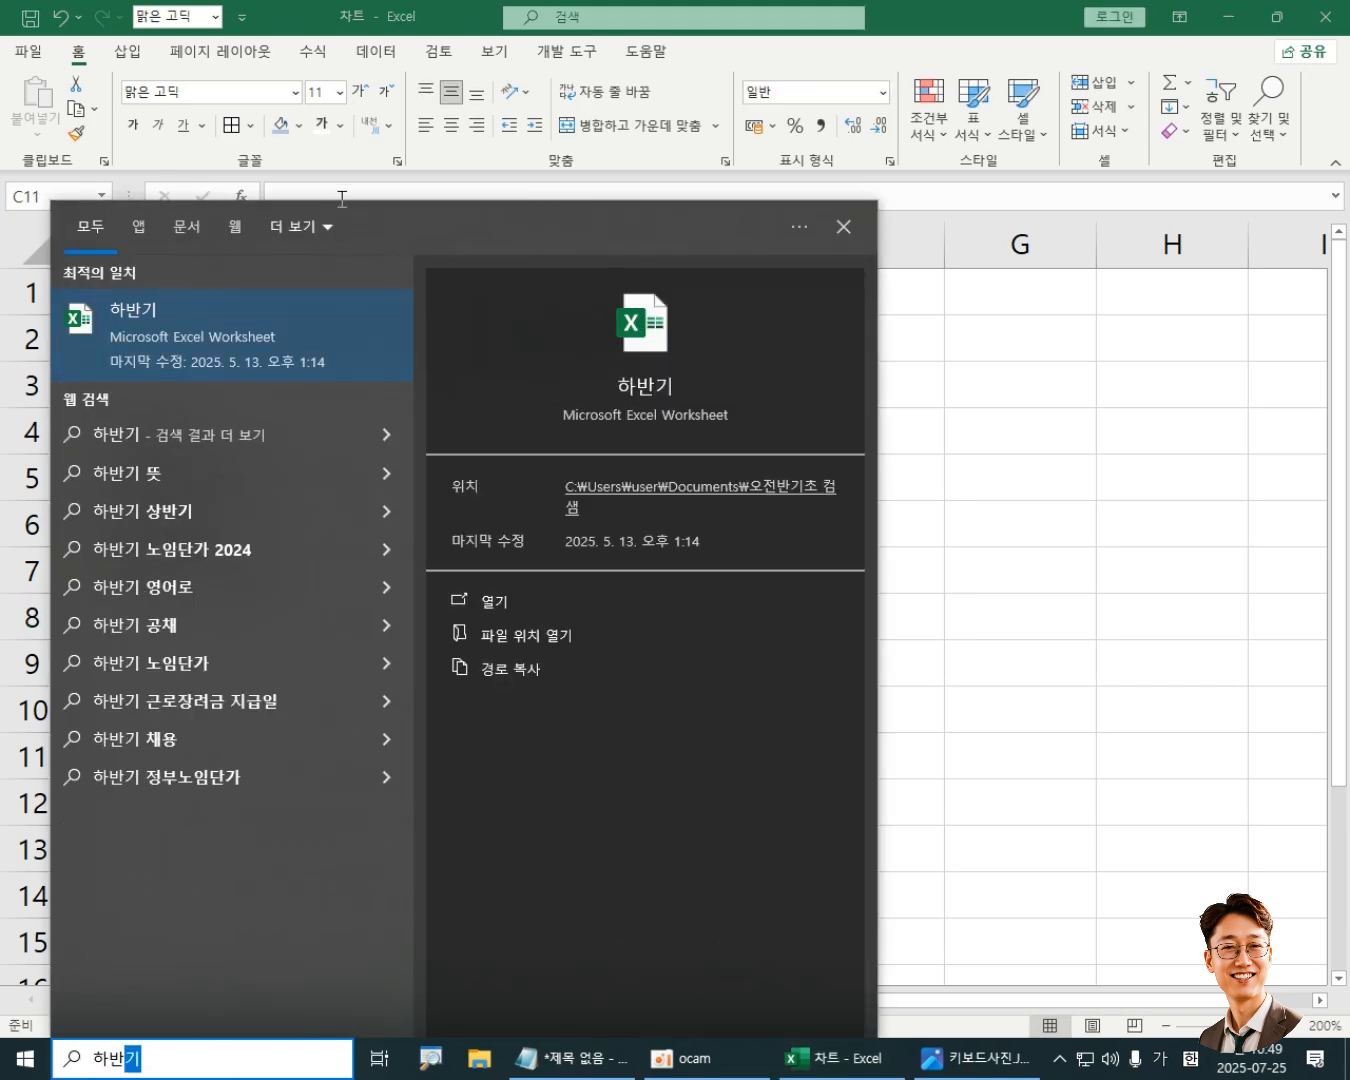
pyautogui.click(275, 343)
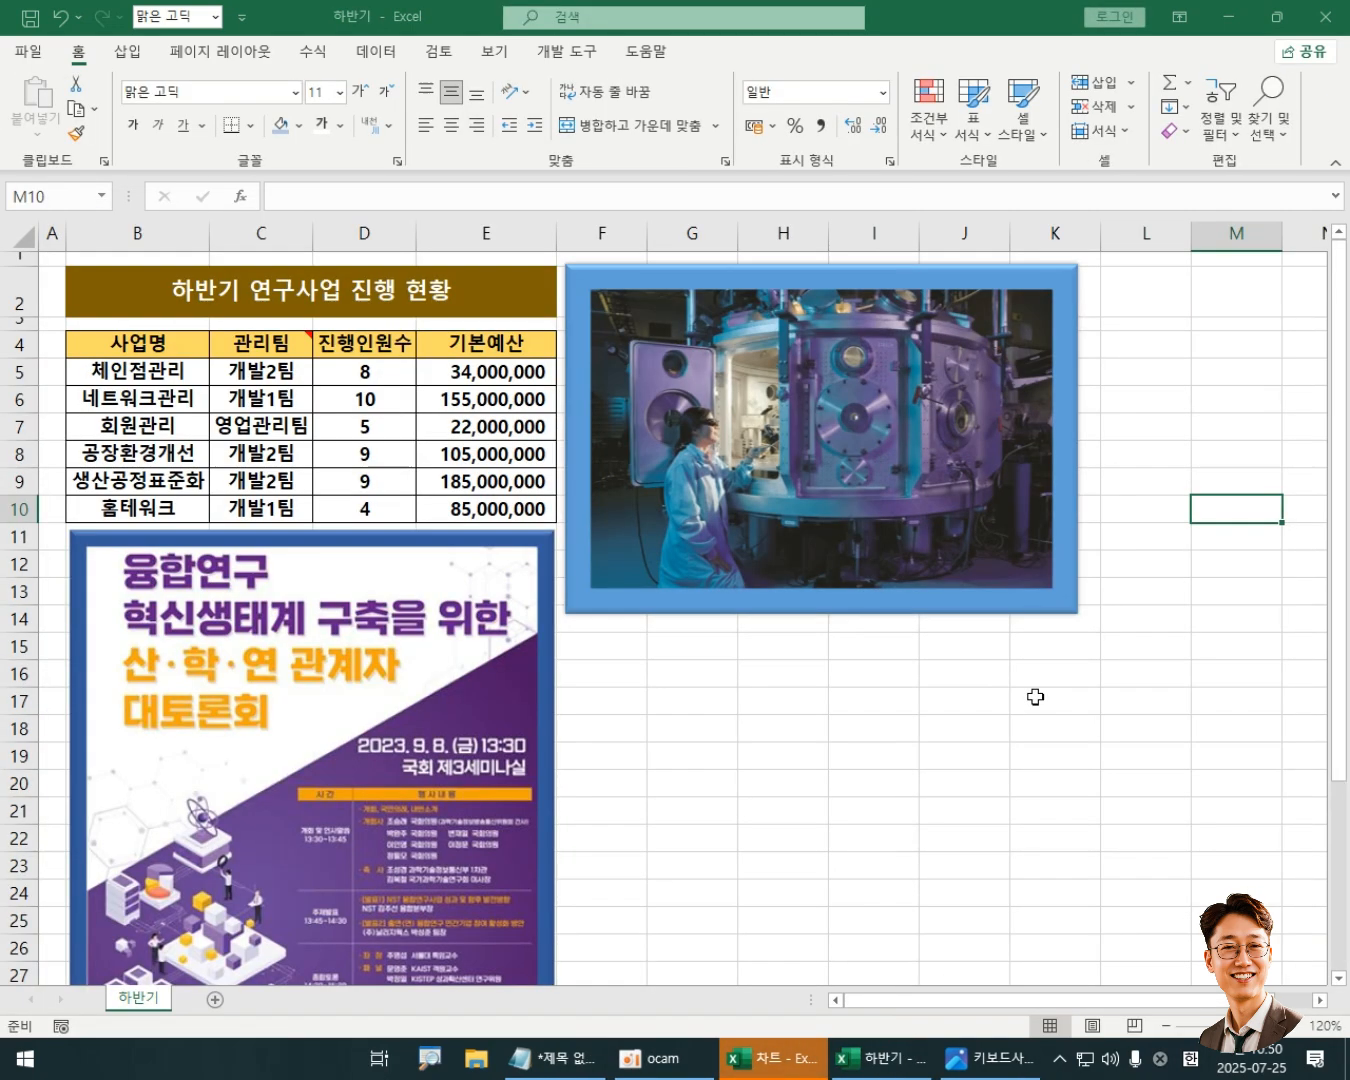
# Step: Delete the laboratory picture beside the table and the forum poster picture below it
pyautogui.click(1034, 696)
pyautogui.click(364, 597)
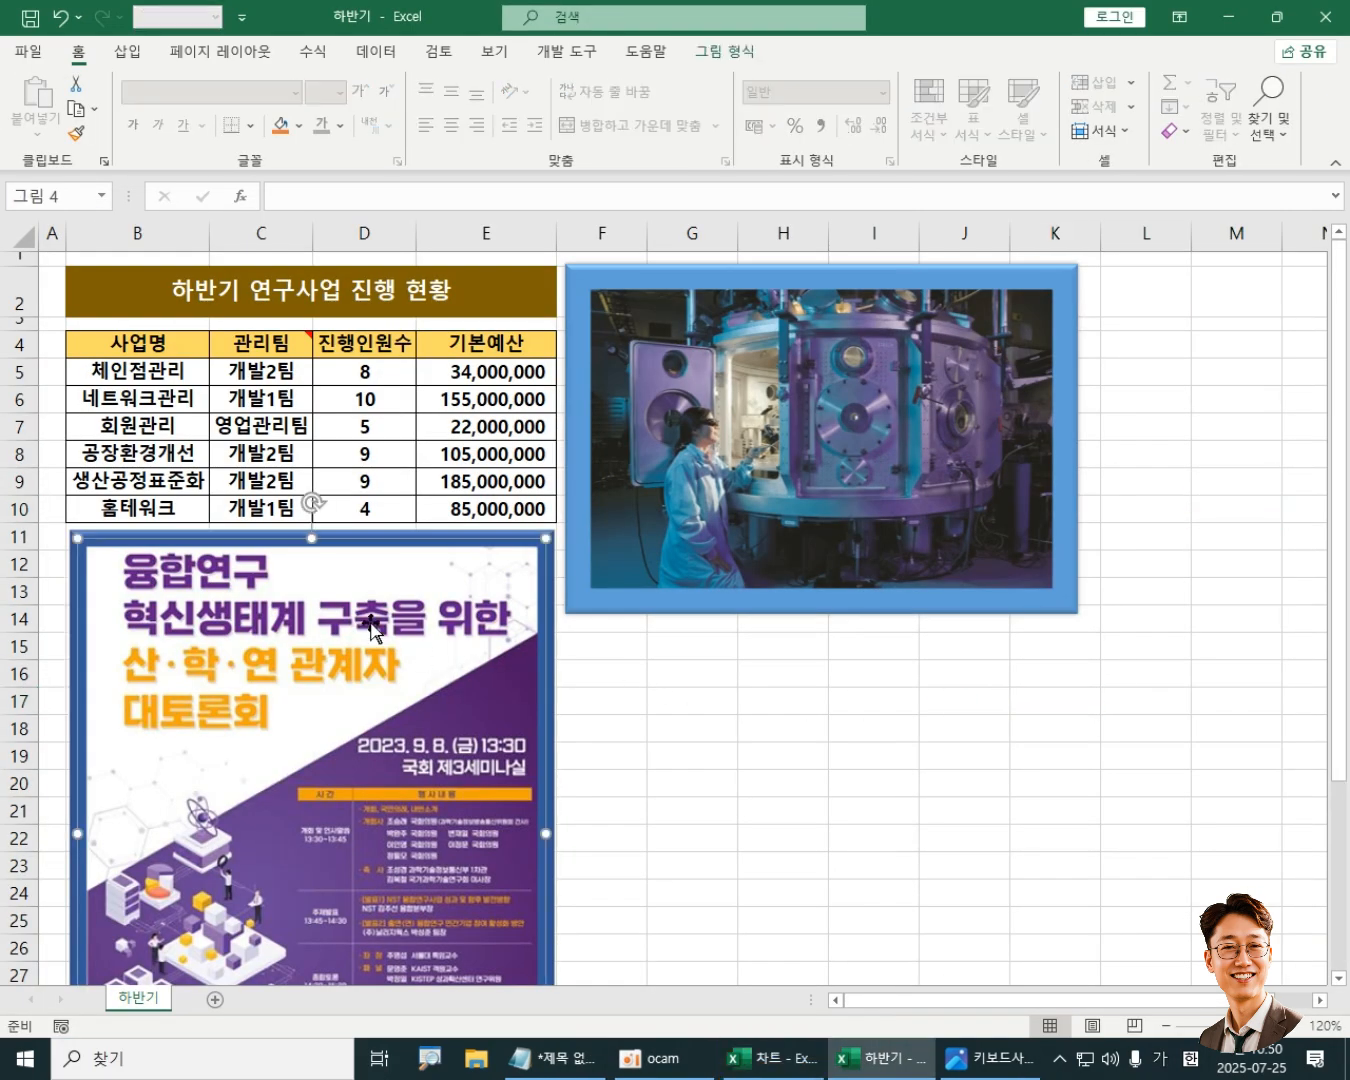
pyautogui.click(810, 426)
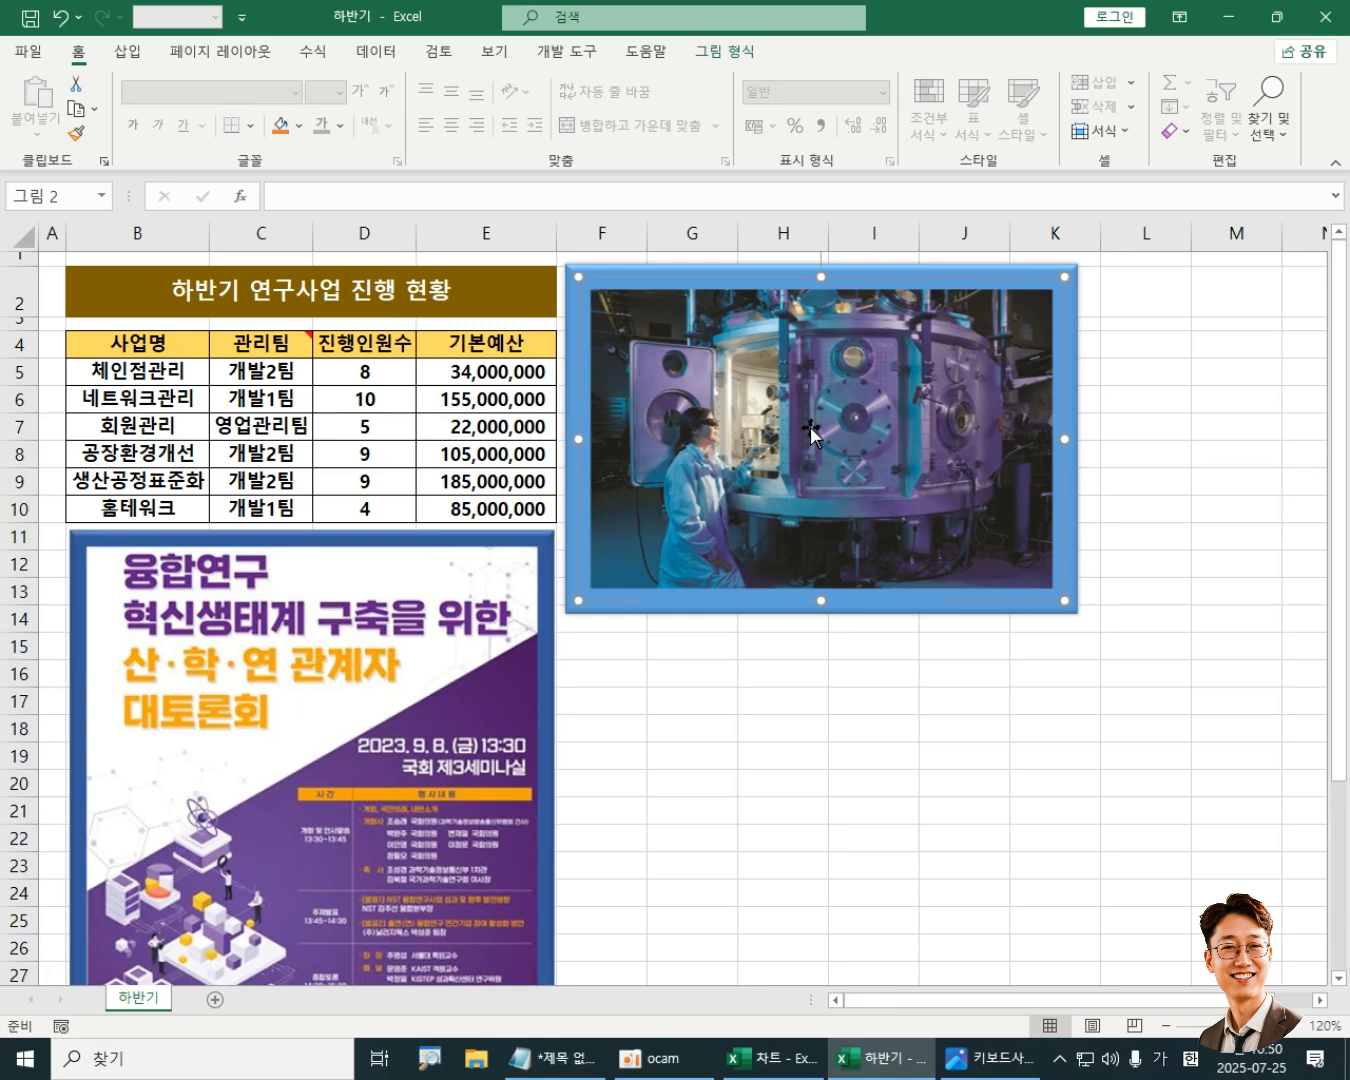
pyautogui.press('Delete')
pyautogui.click(516, 665)
pyautogui.press('Delete')
pyautogui.moveTo(135, 324); pyautogui.dragTo(136, 344)
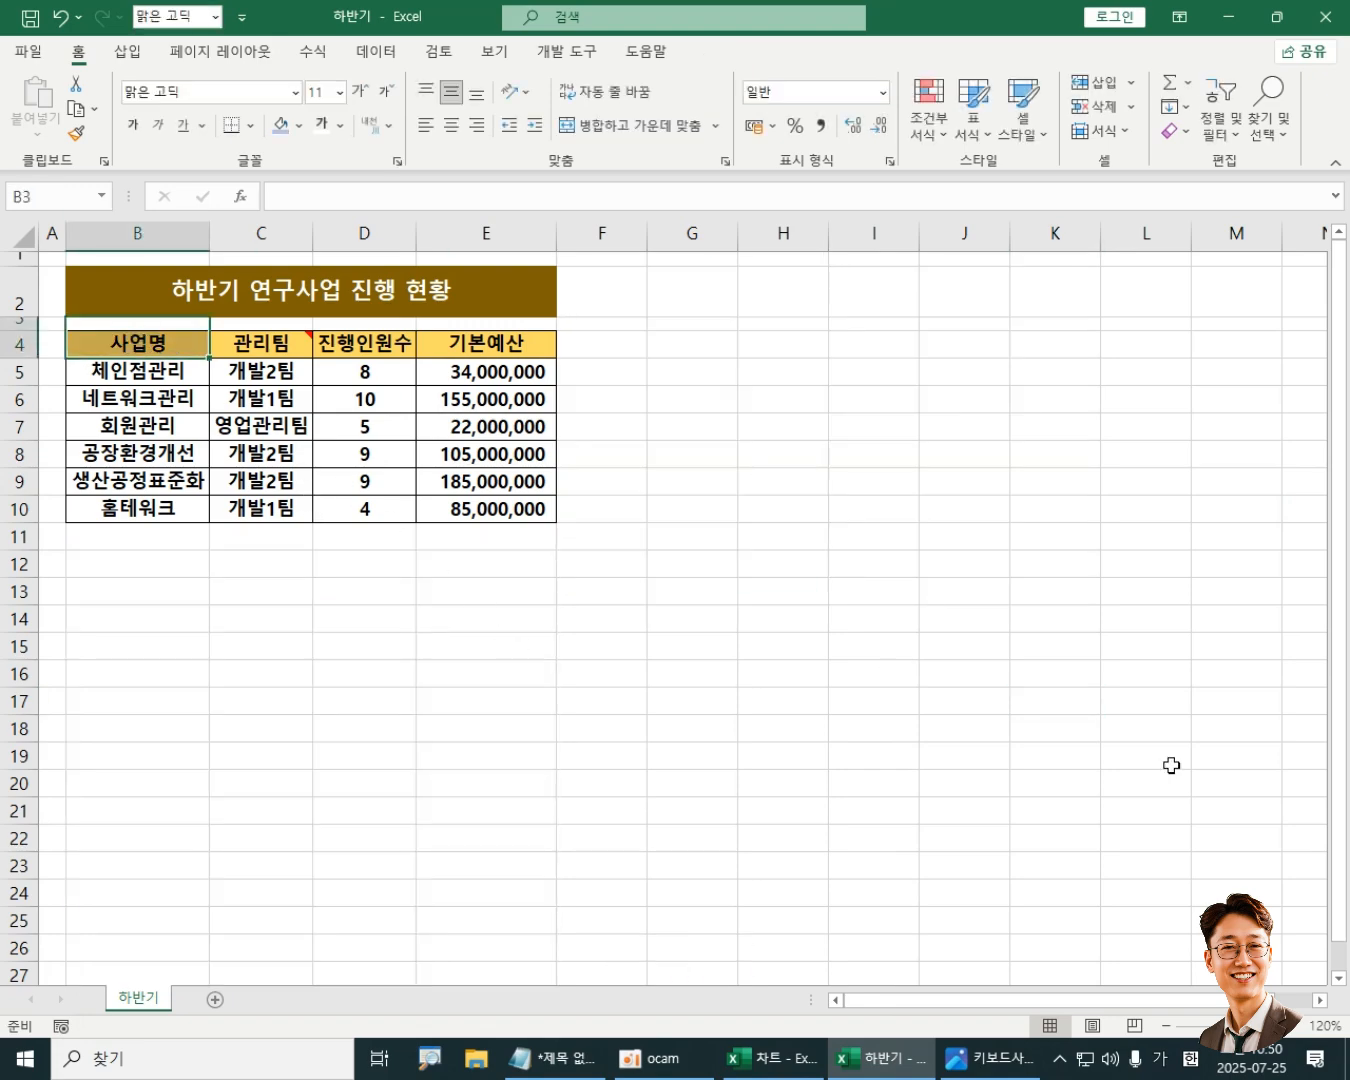
# Step: Examine the title, headers and project rows of the 하반기 연구사업 진행 현황 table
pyautogui.scroll(8, 1310, 1026)
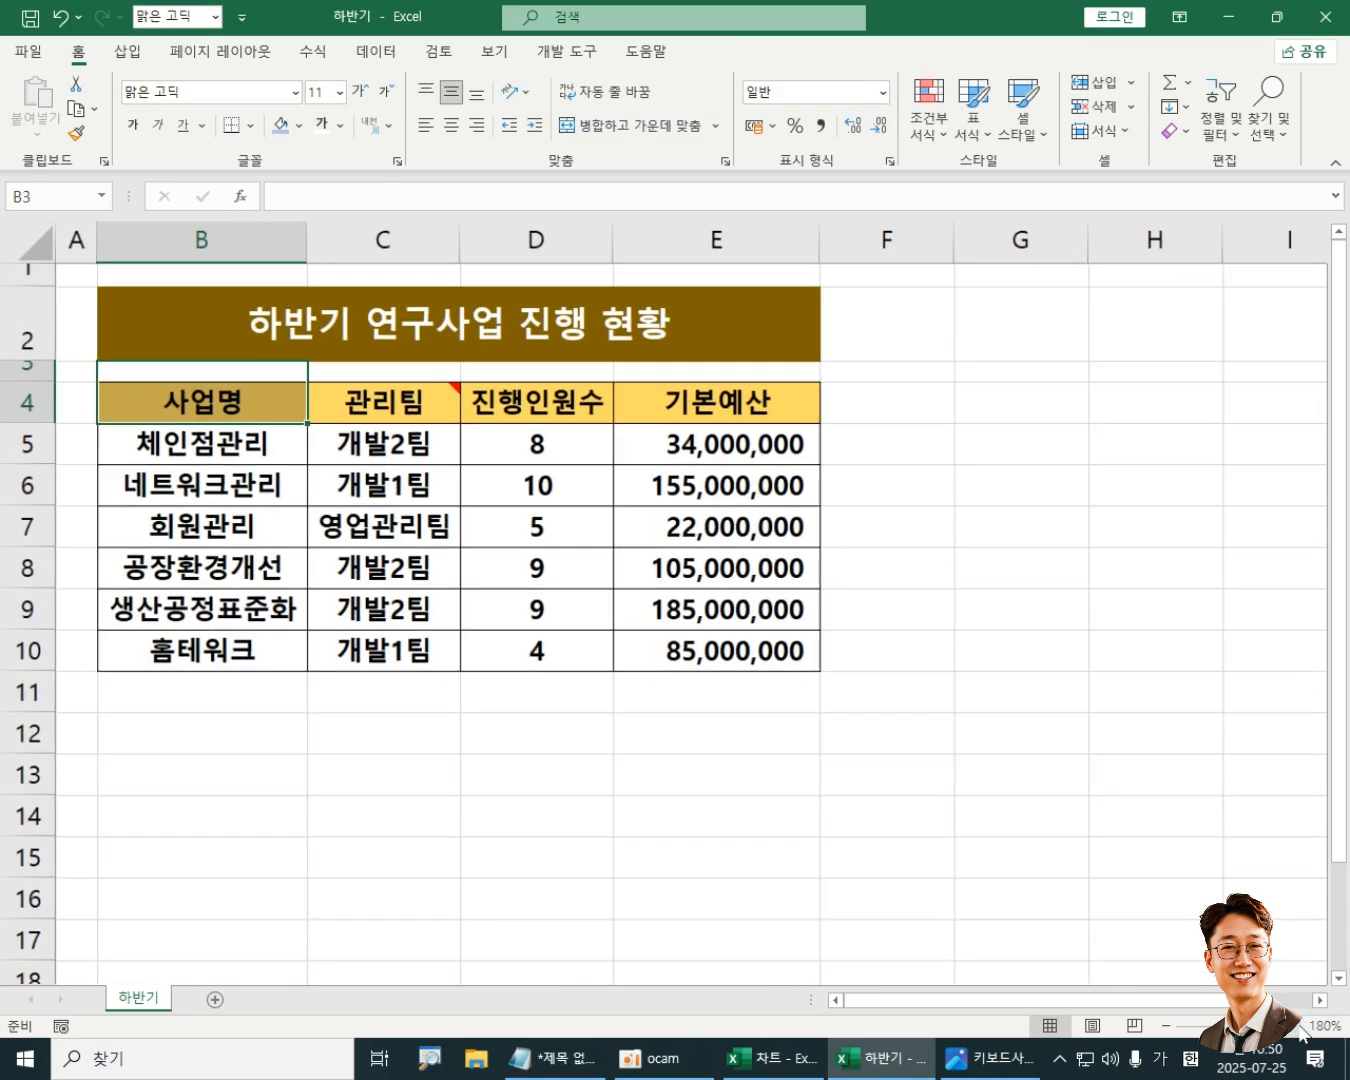
pyautogui.scroll(3, 560, 500)
pyautogui.rightClick(578, 477)
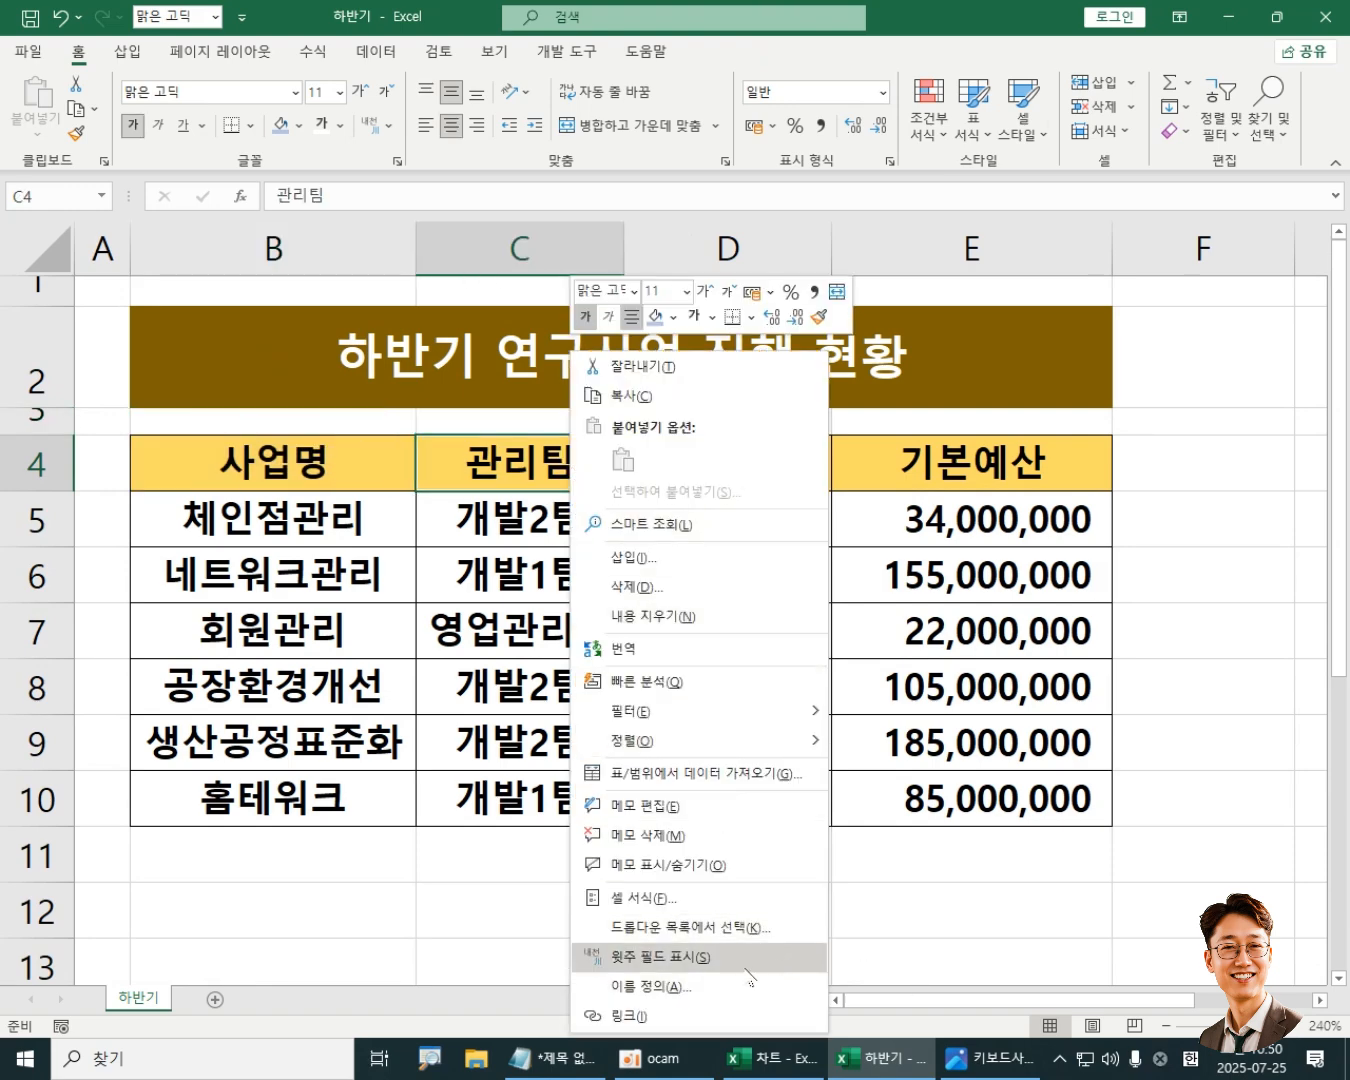
pyautogui.press('Escape')
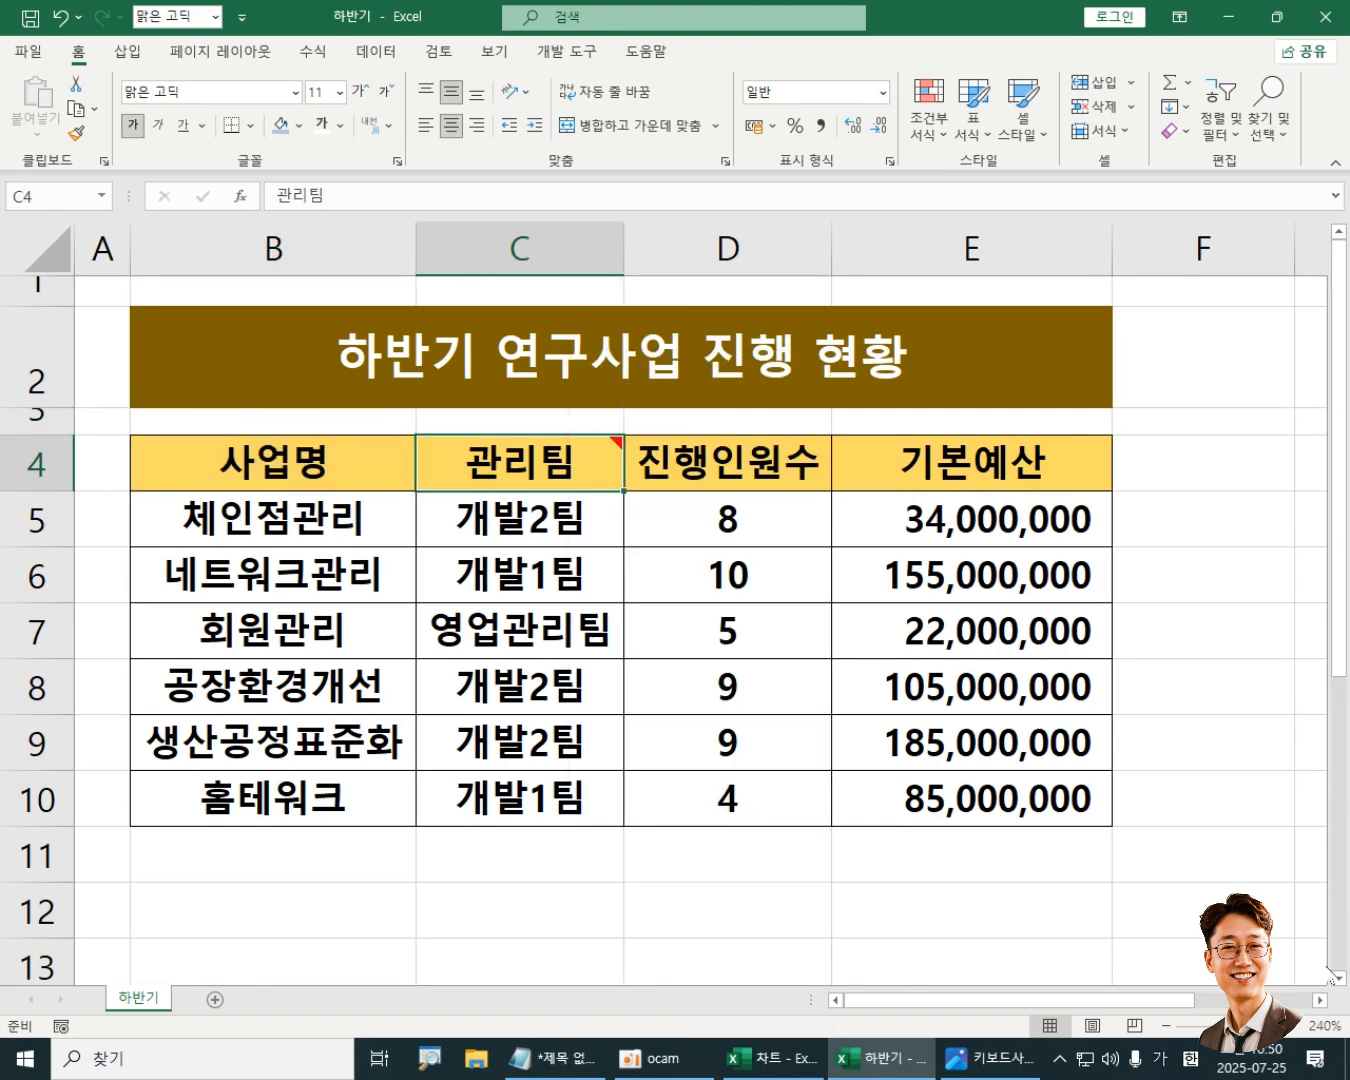
pyautogui.click(1301, 1029)
pyautogui.click(1302, 1028)
pyautogui.click(1301, 1028)
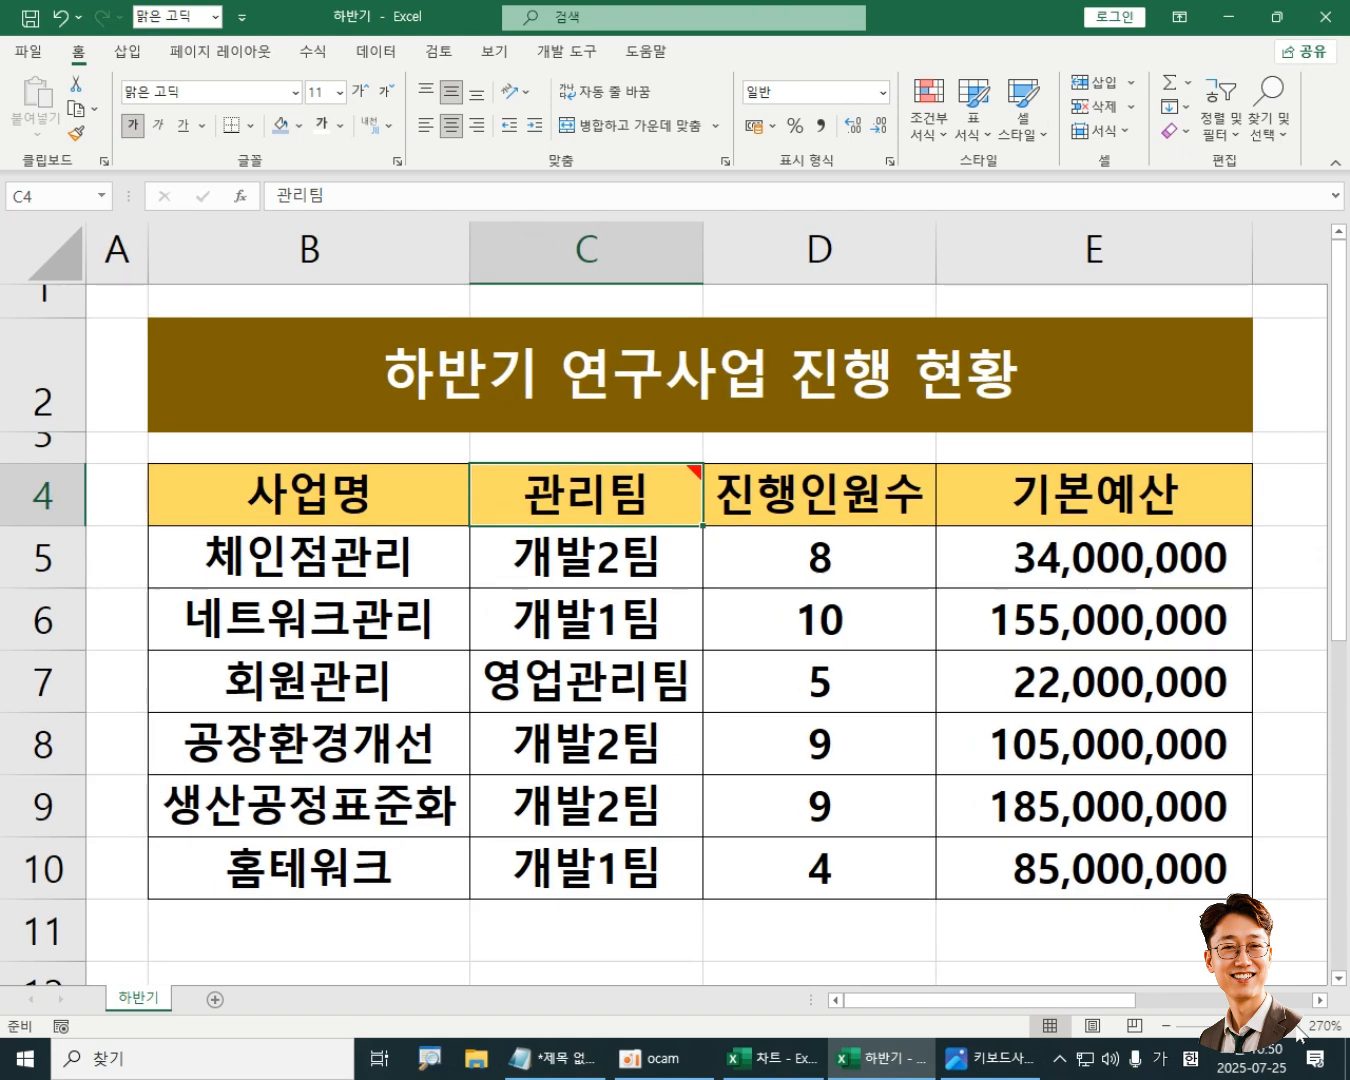
pyautogui.click(337, 365)
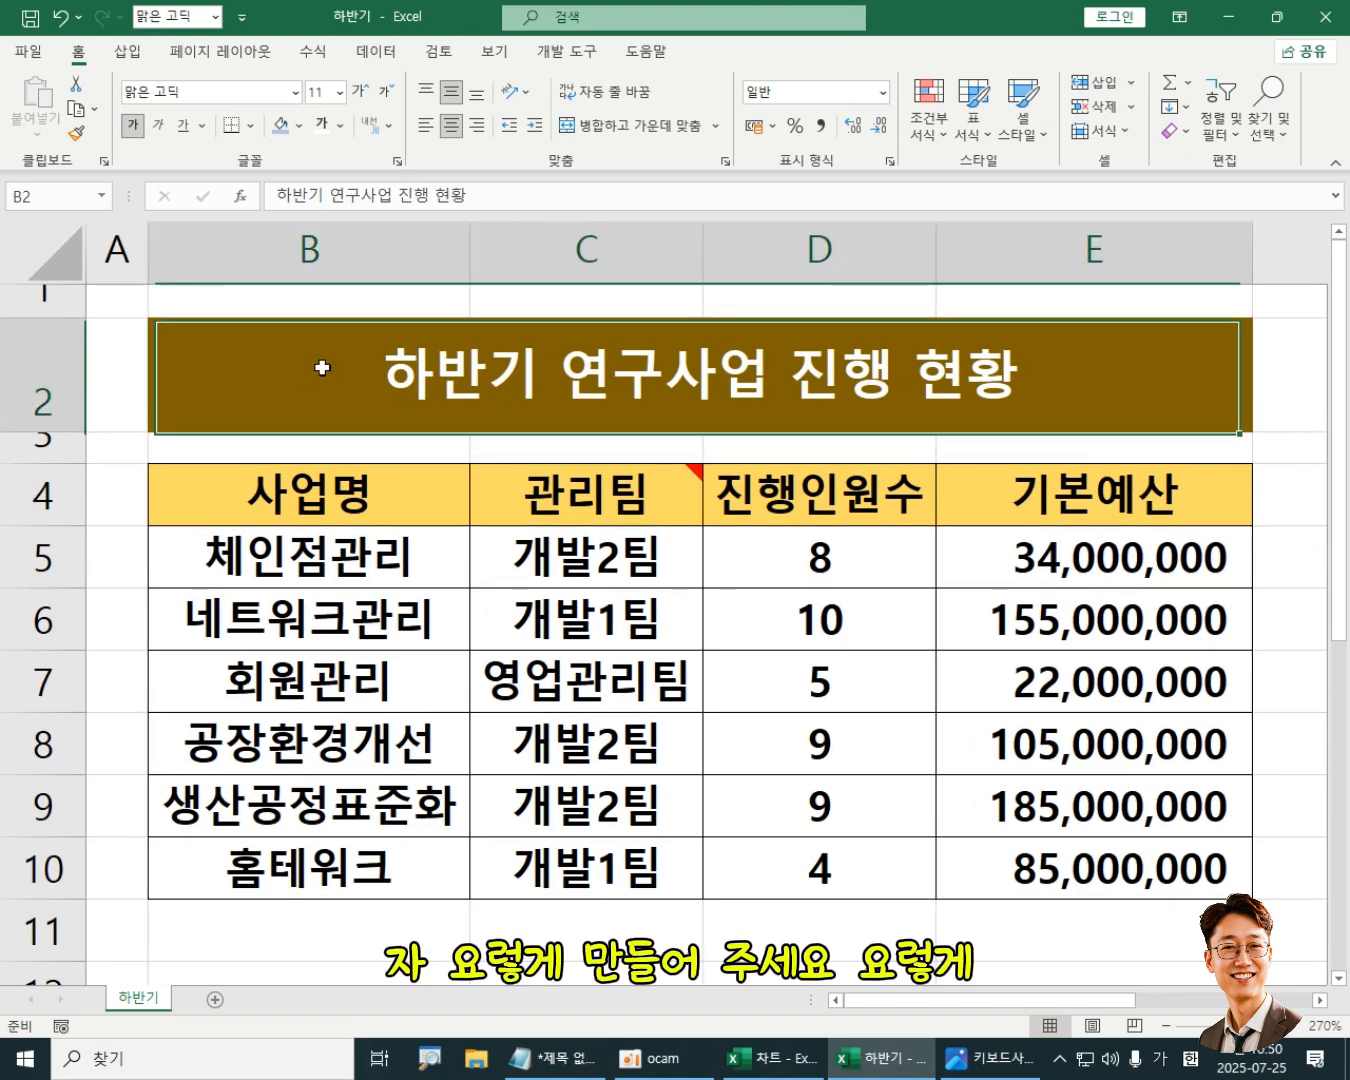
pyautogui.click(1312, 767)
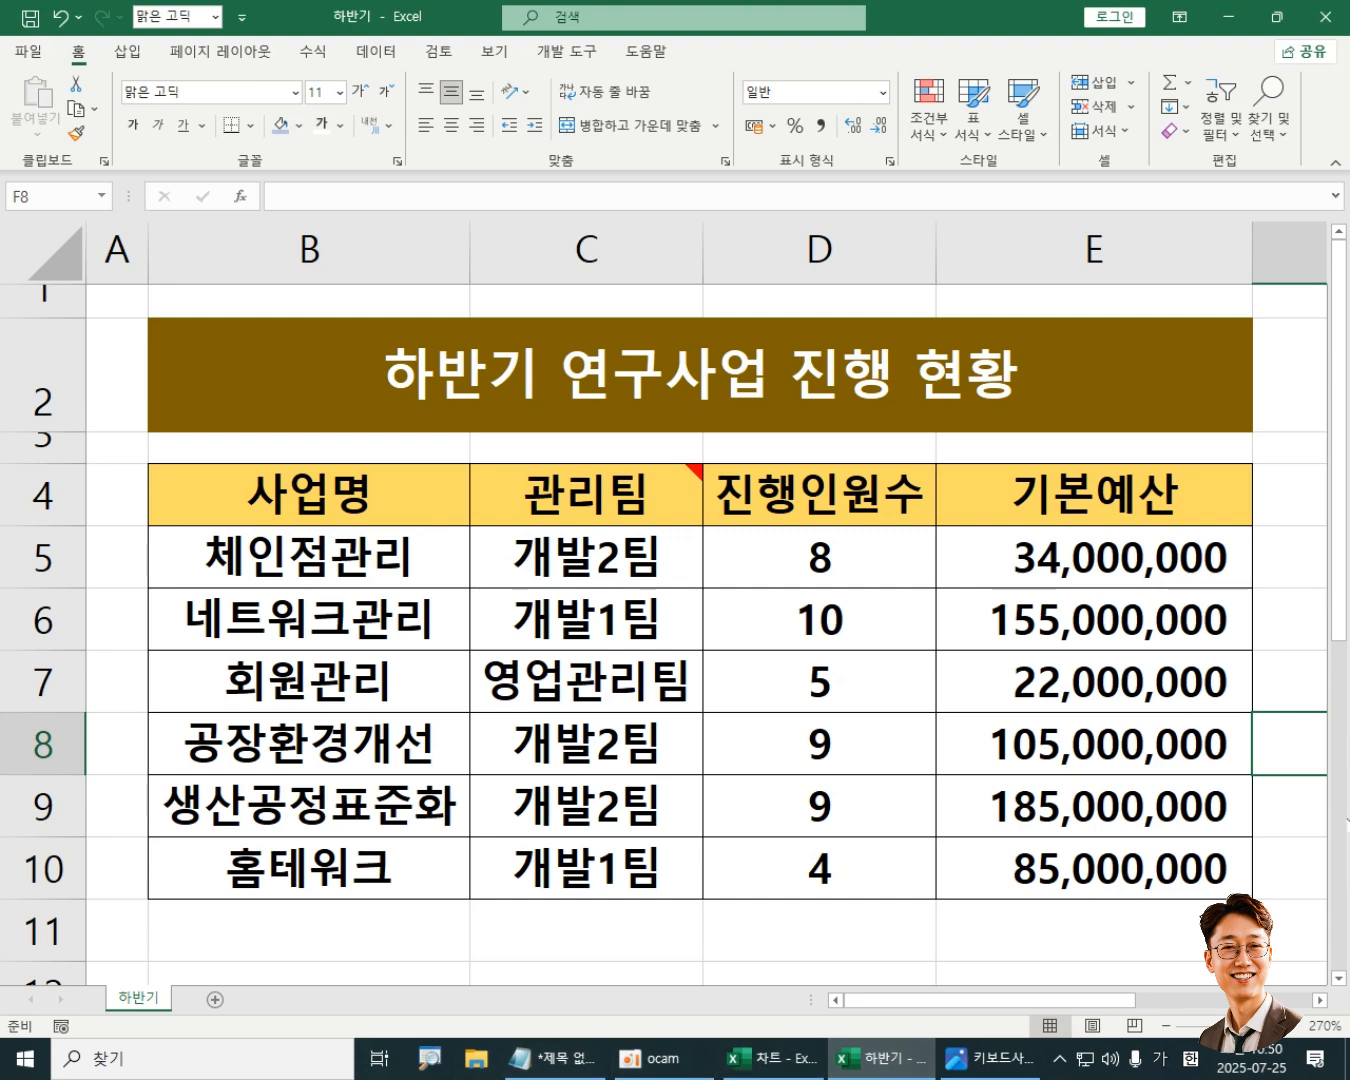
pyautogui.click(1041, 950)
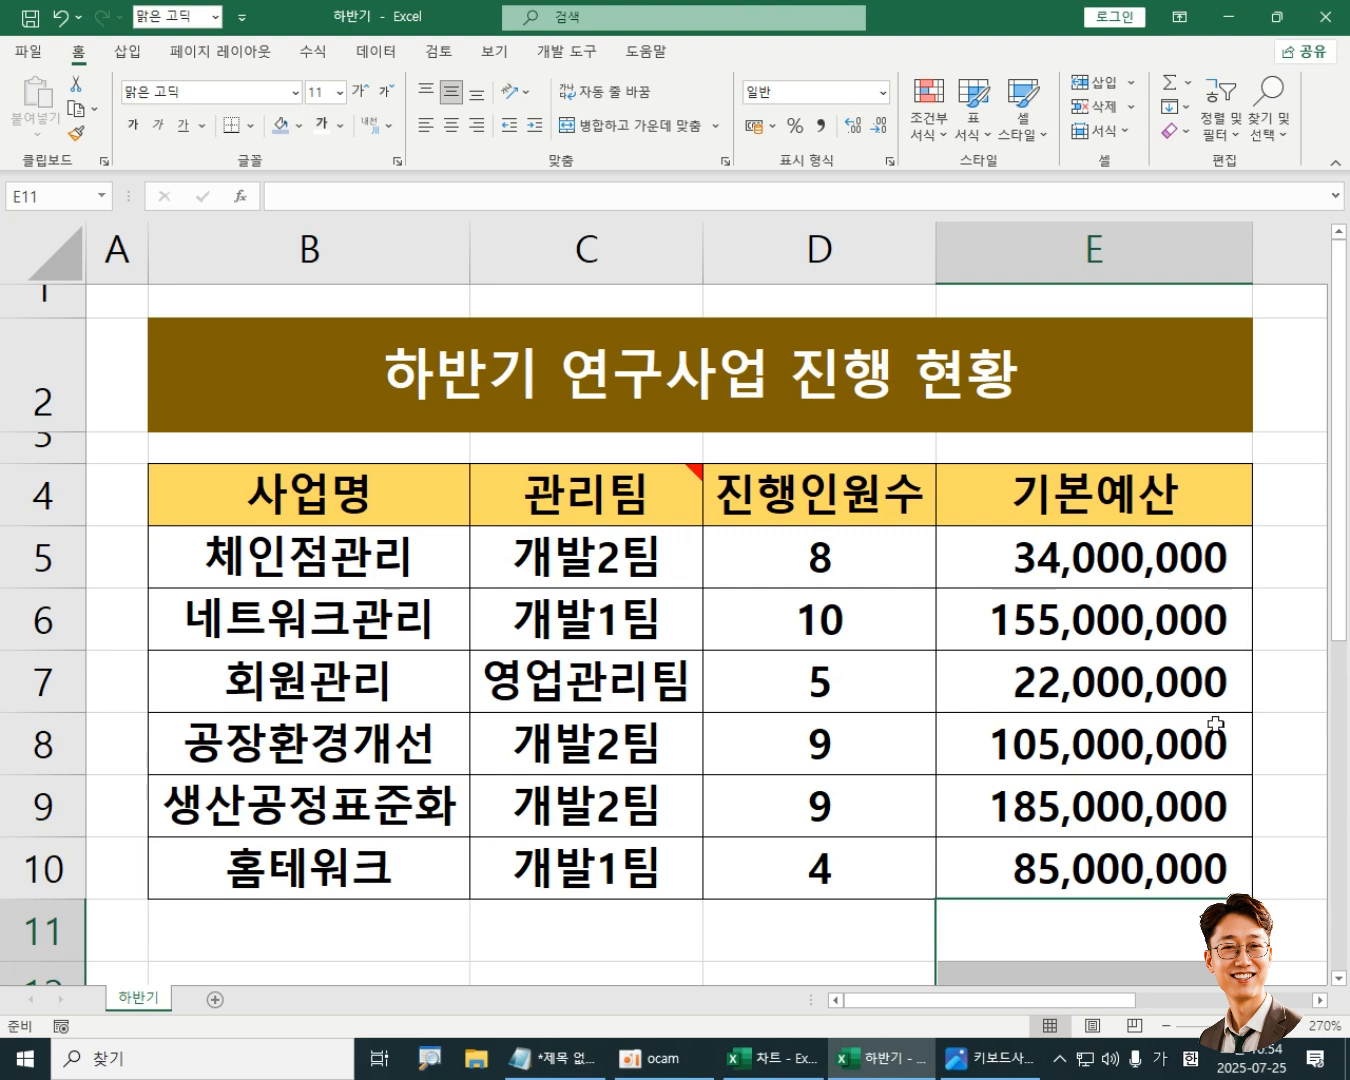
pyautogui.click(688, 1063)
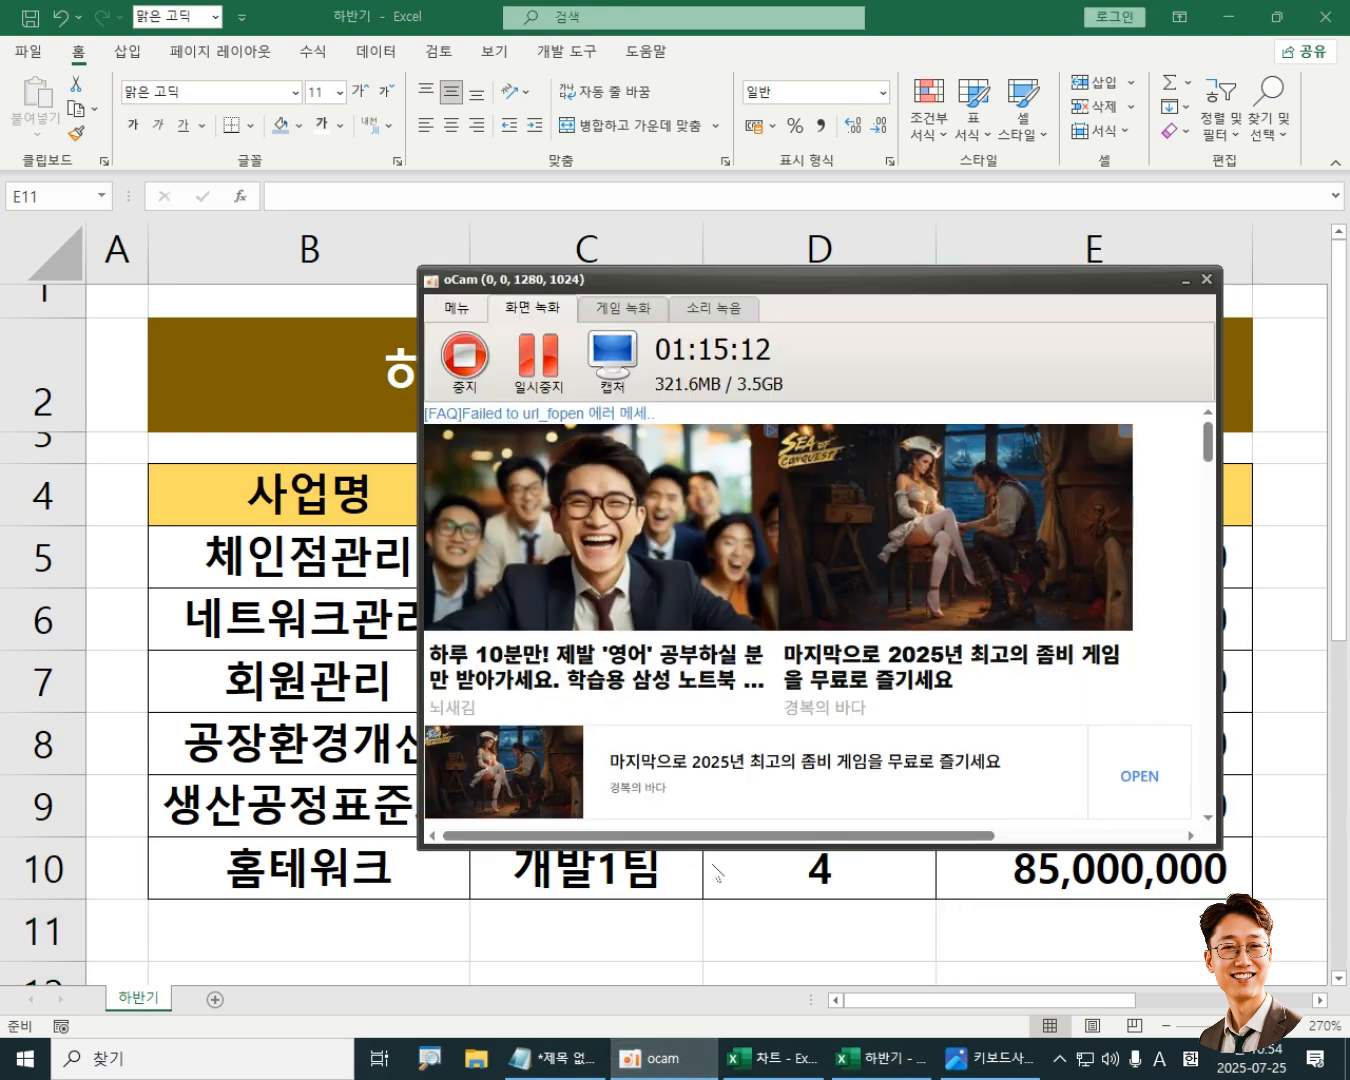
pyautogui.click(1185, 280)
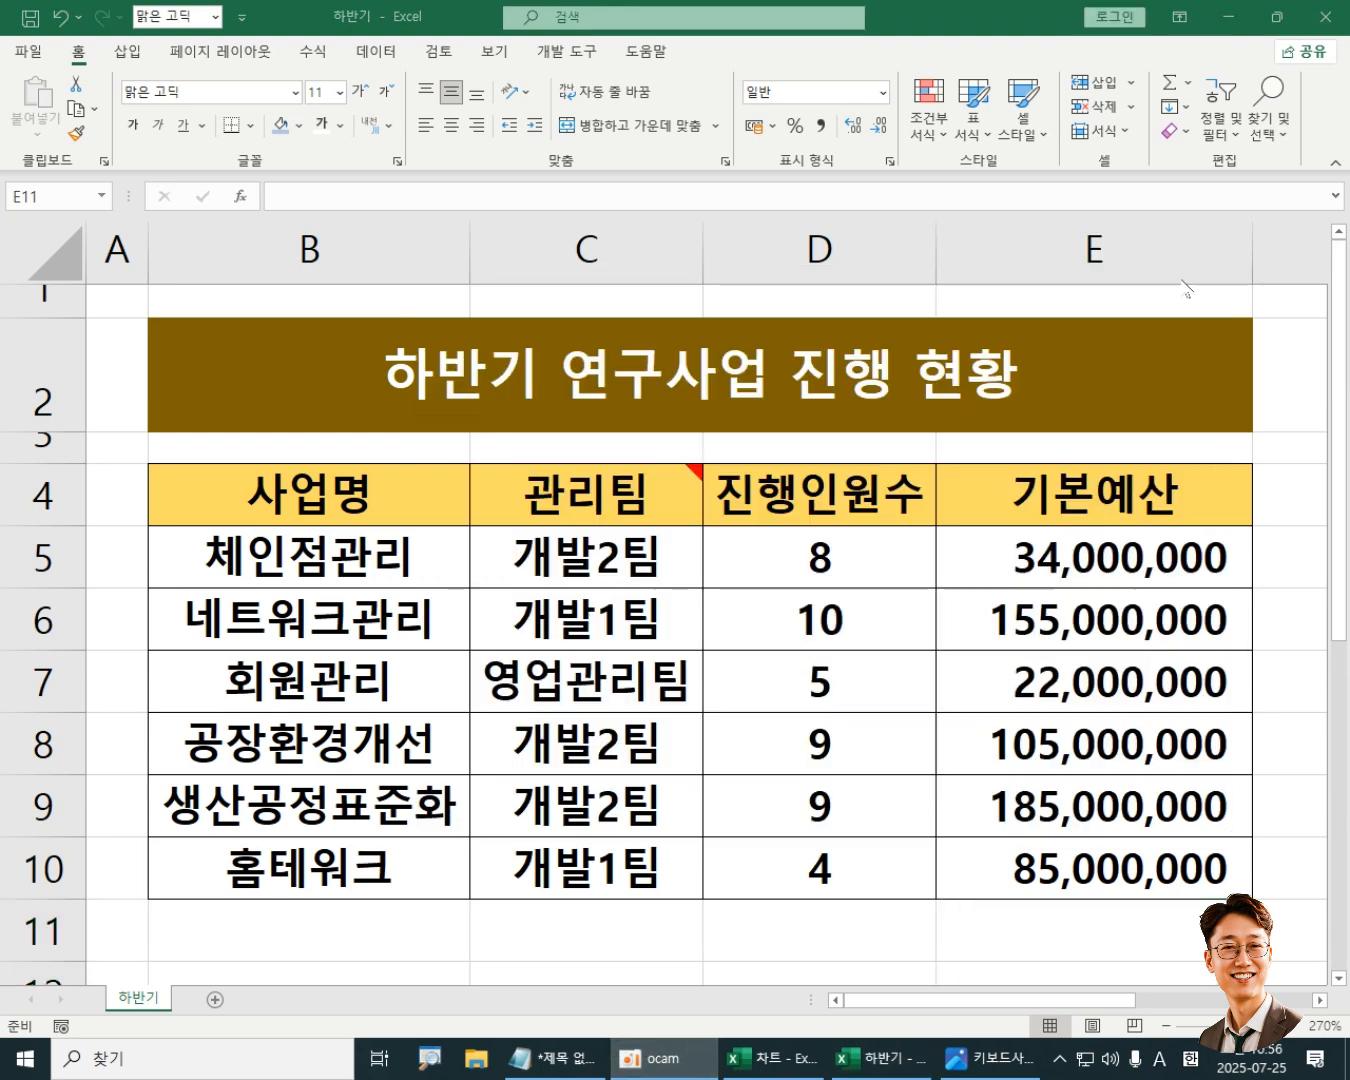
pyautogui.click(778, 851)
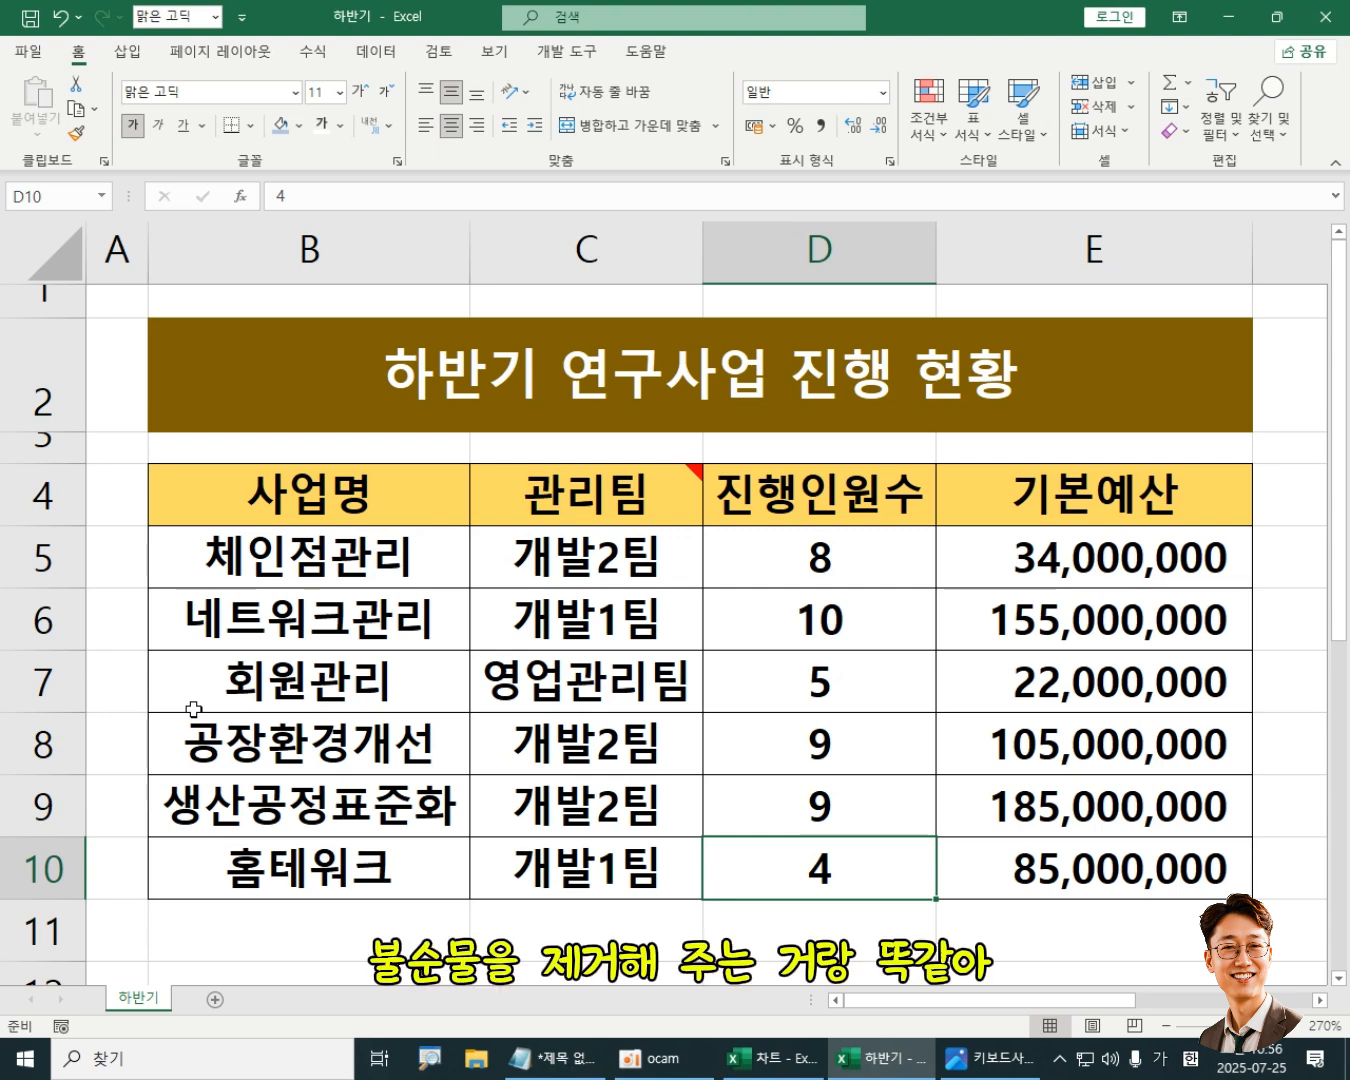
pyautogui.moveTo(340, 490); pyautogui.dragTo(1058, 857)
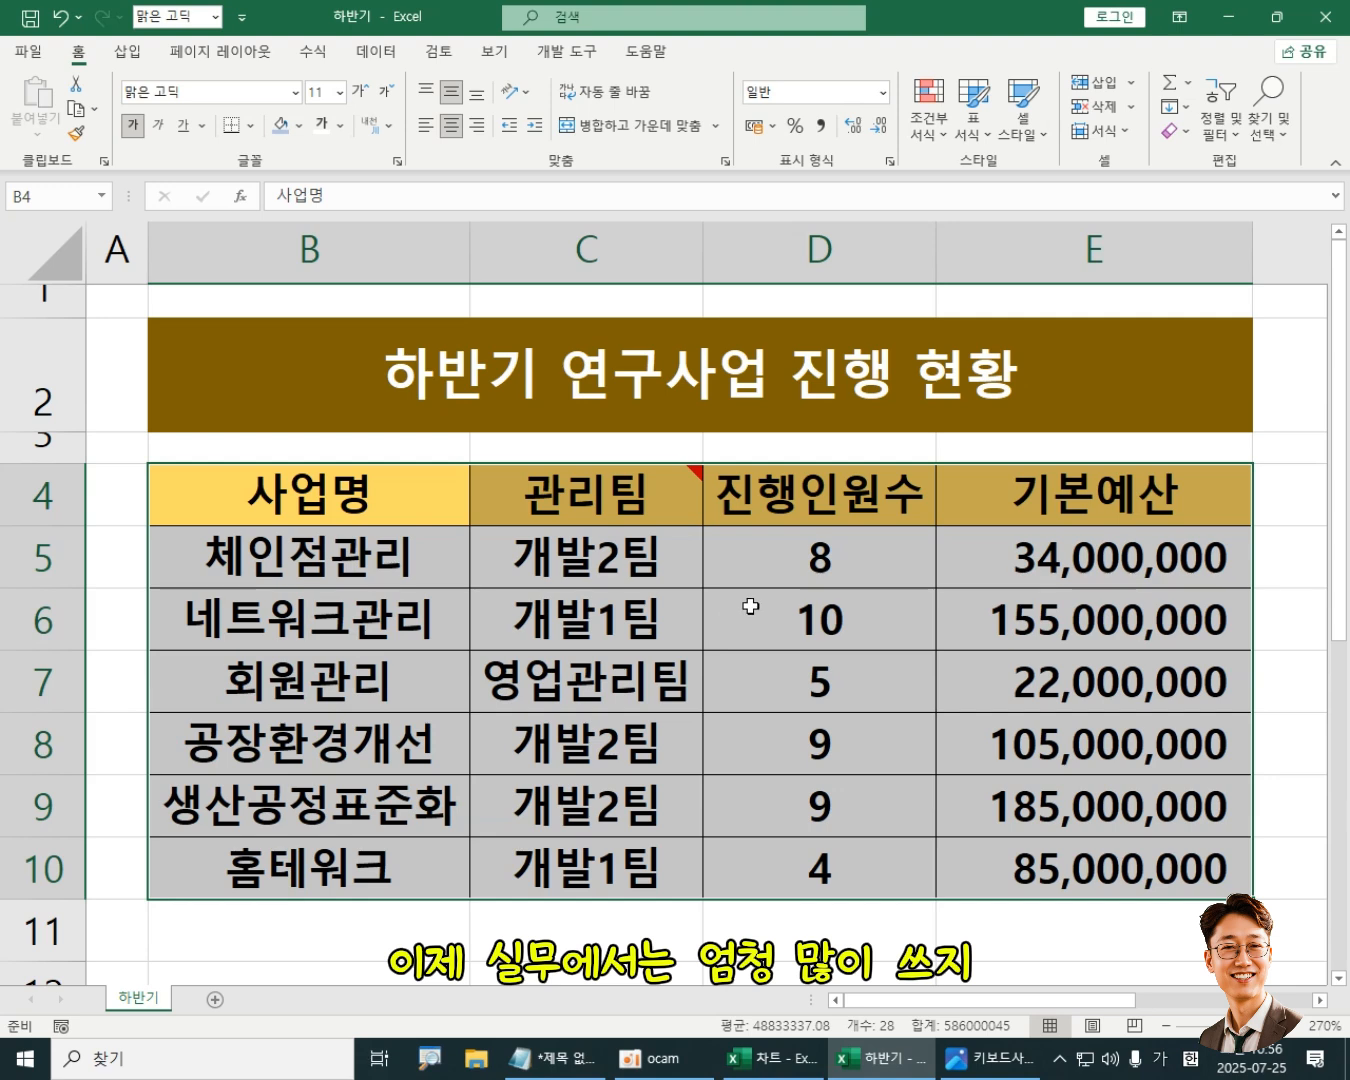
pyautogui.click(368, 491)
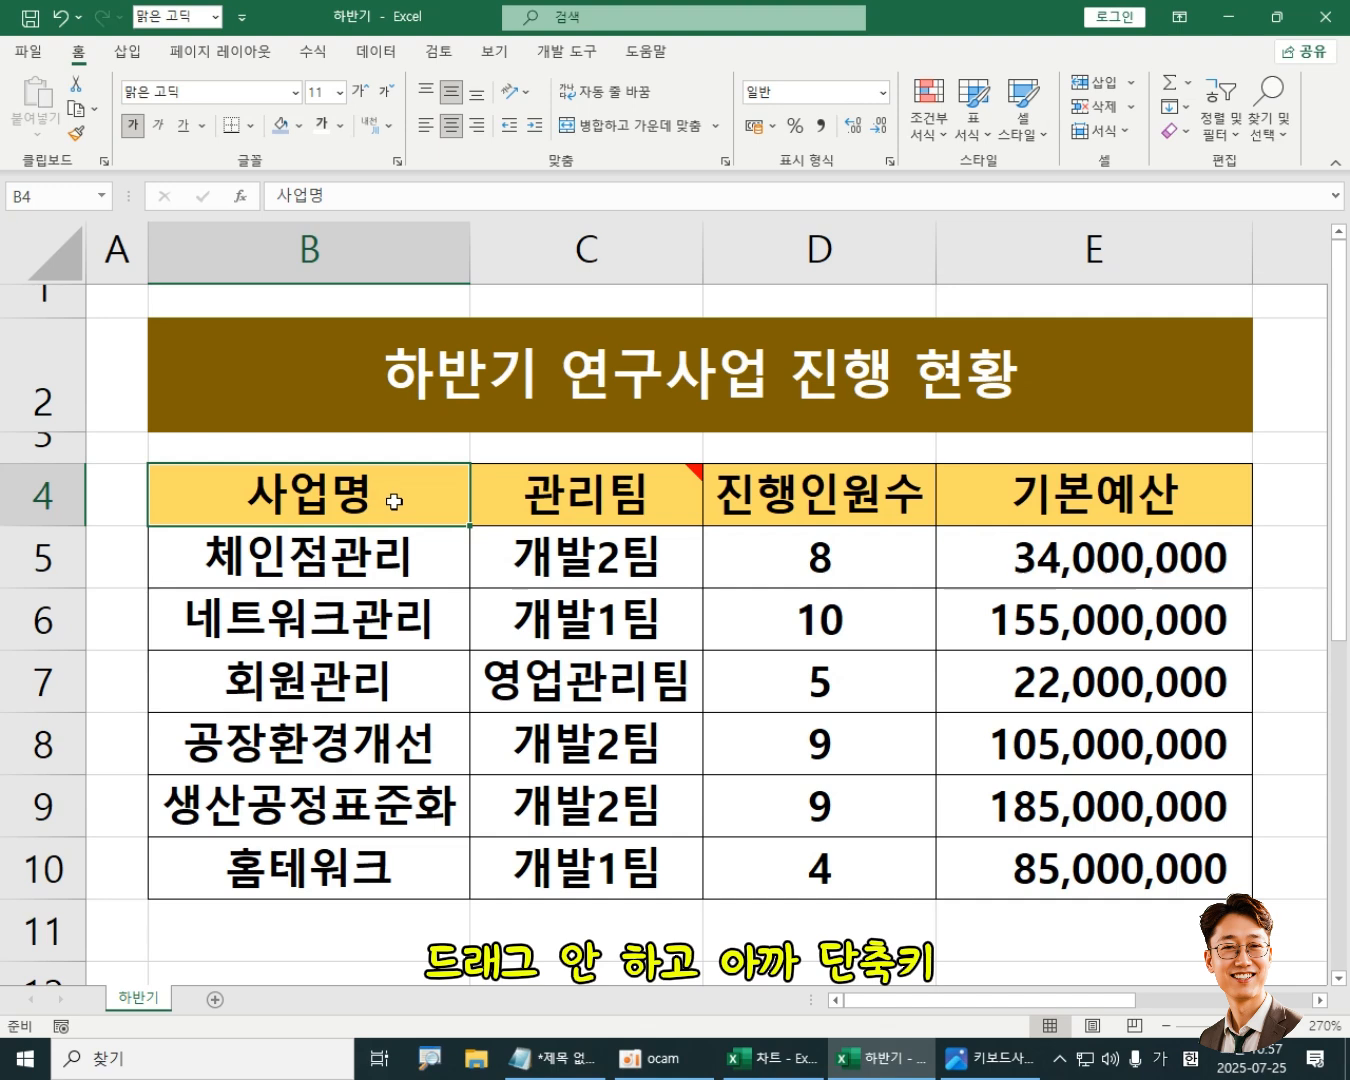
pyautogui.hotkey('alt', 'Tab')
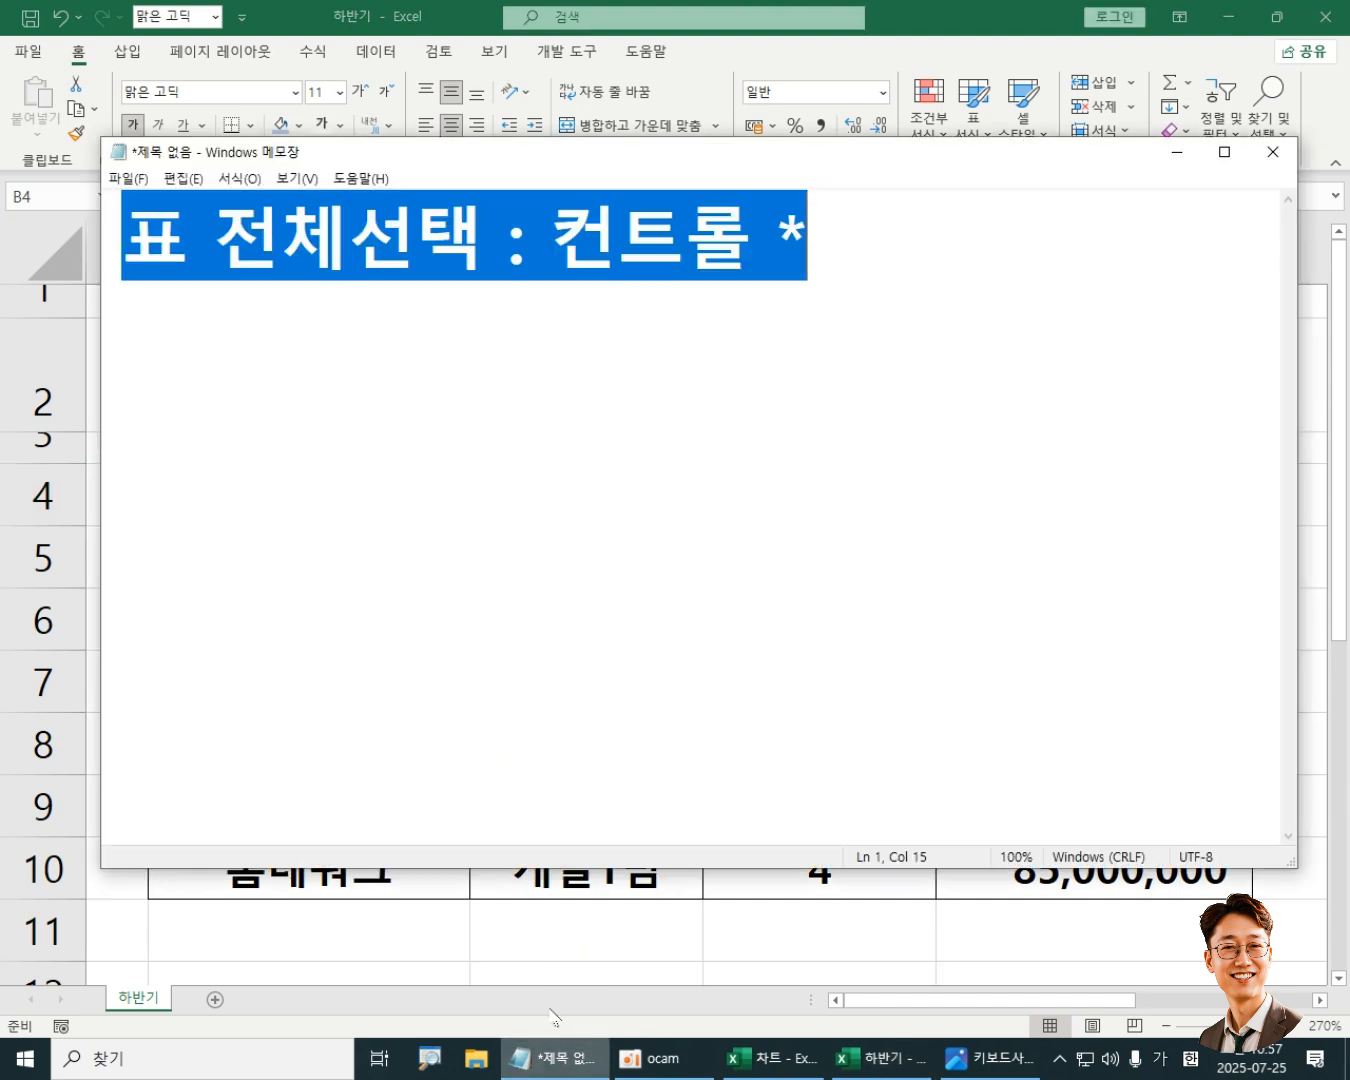
pyautogui.click(1005, 10)
# Step: Select the whole table B4:E10 and turn on filtering for its header row
pyautogui.click(638, 682)
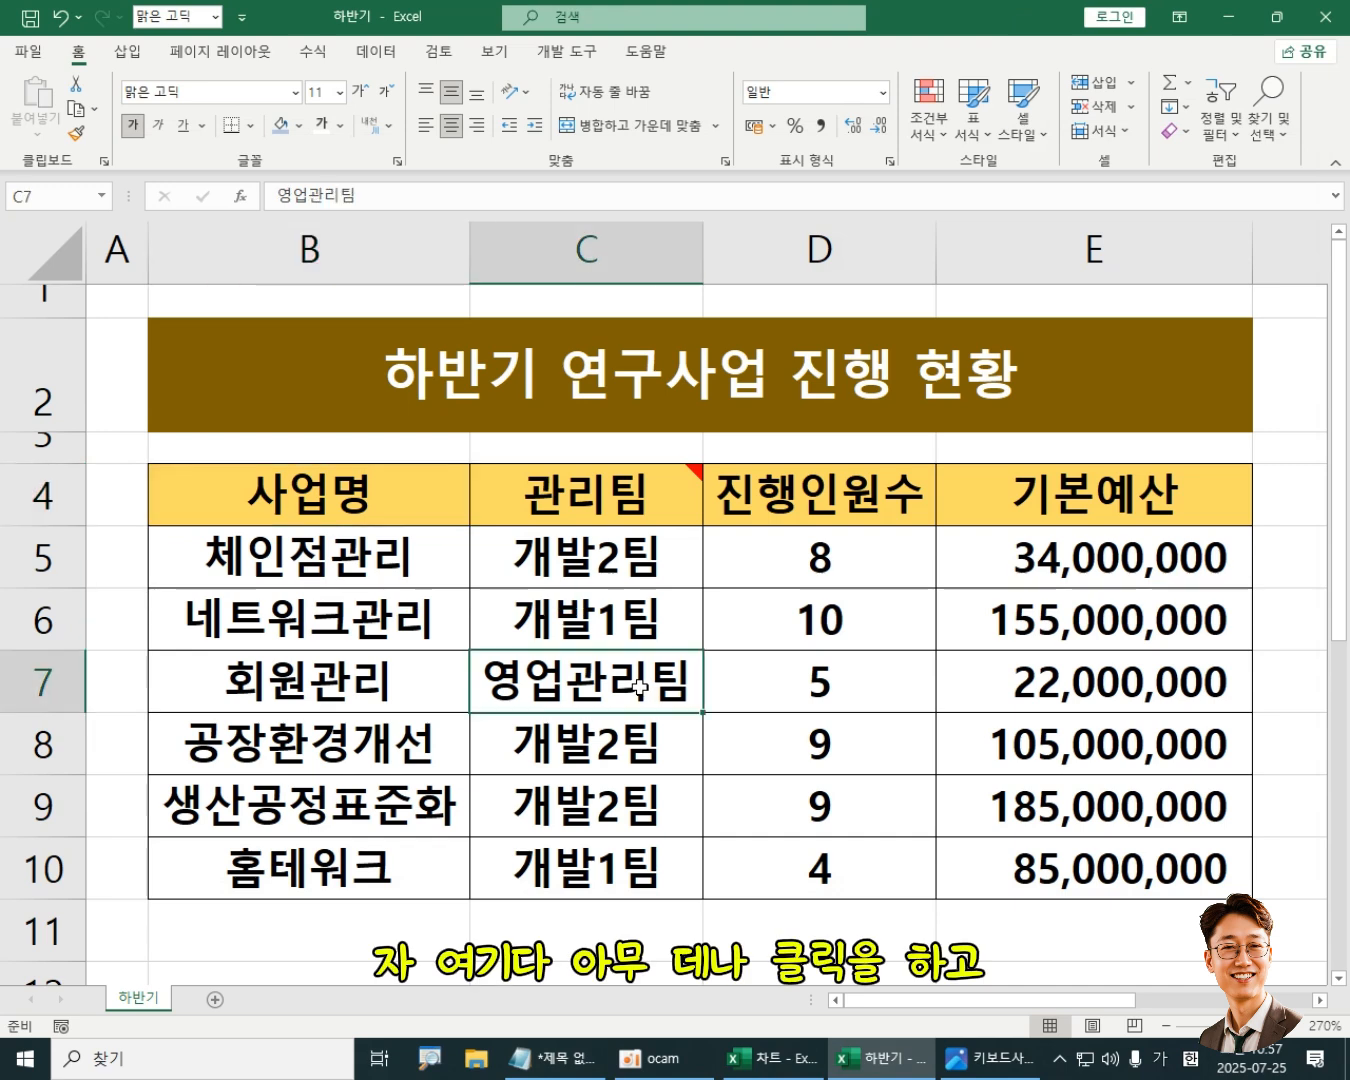
pyautogui.click(643, 626)
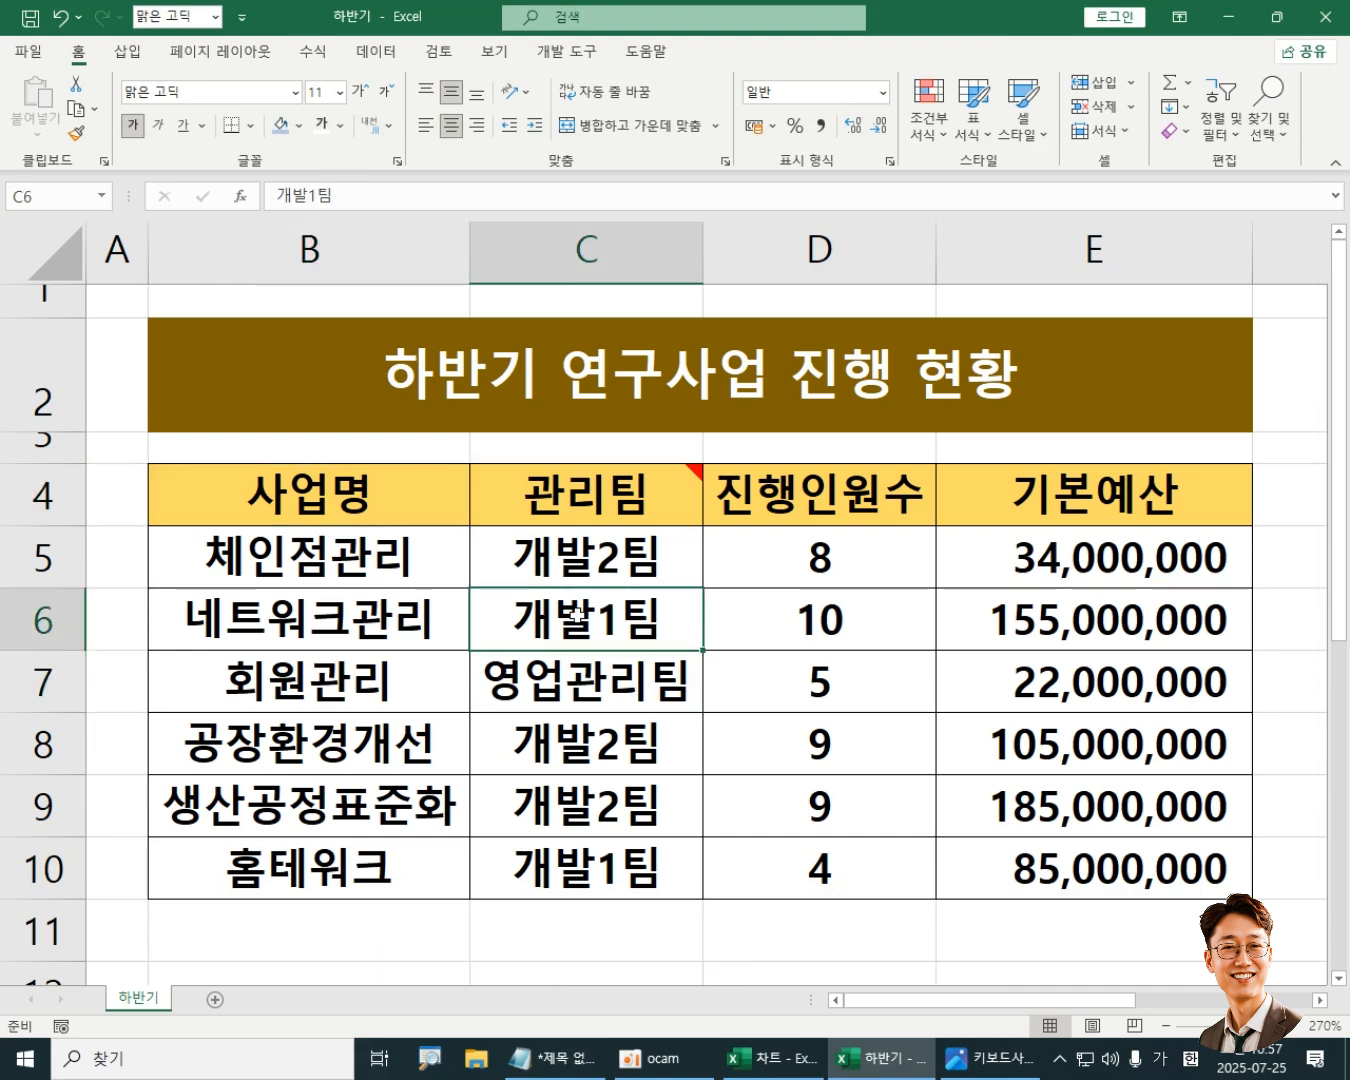
pyautogui.hotkey('ctrl', 'shift', '8')
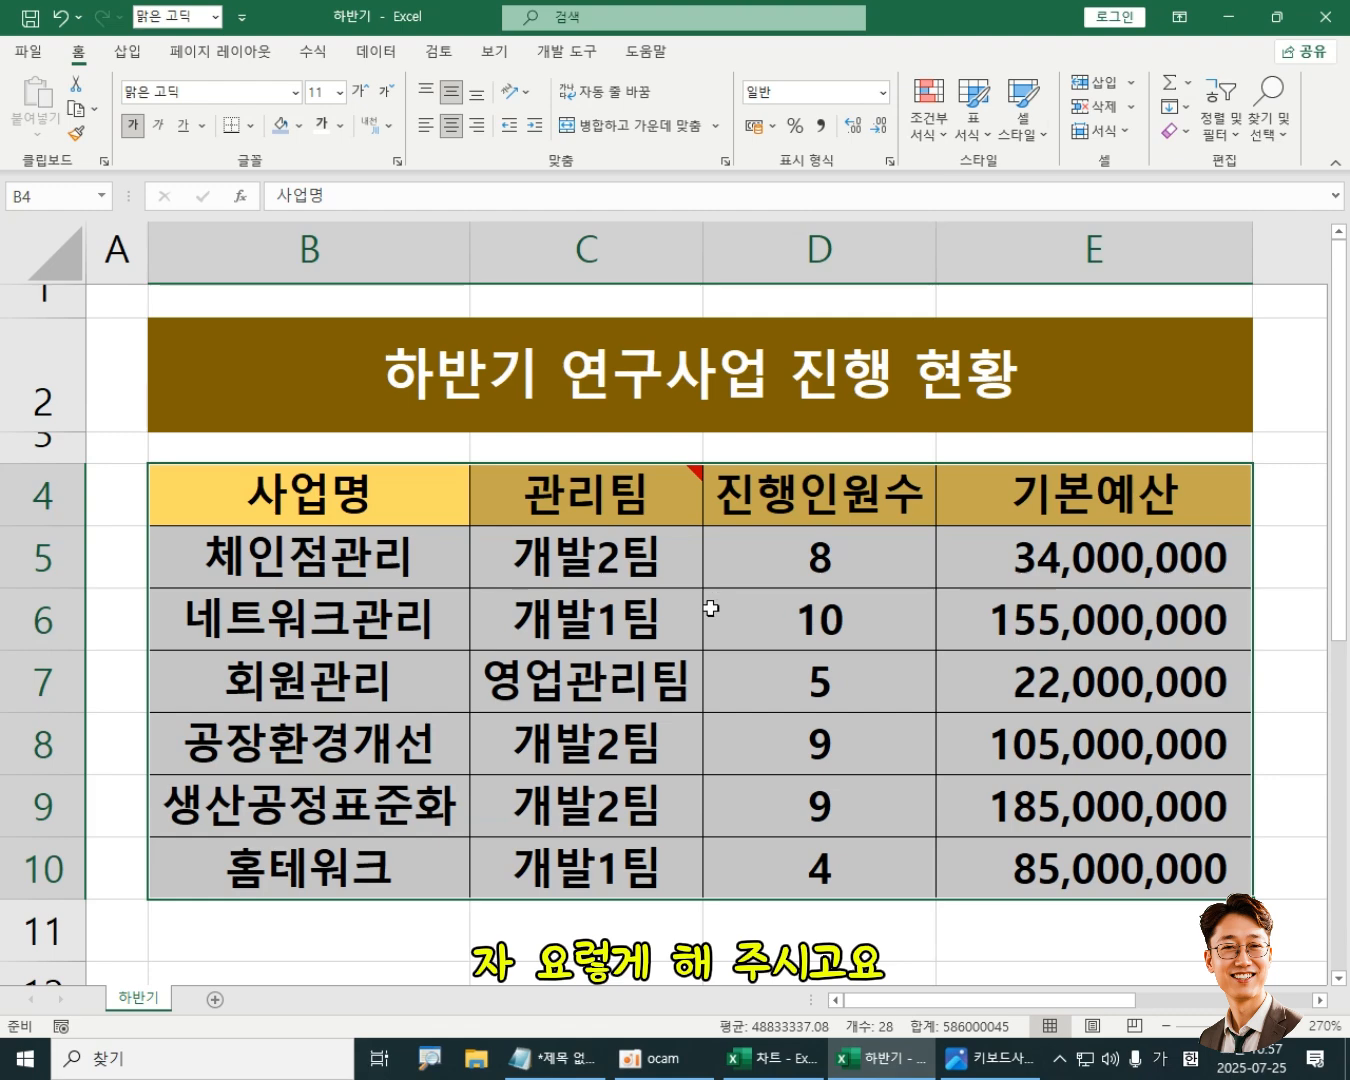
pyautogui.click(379, 52)
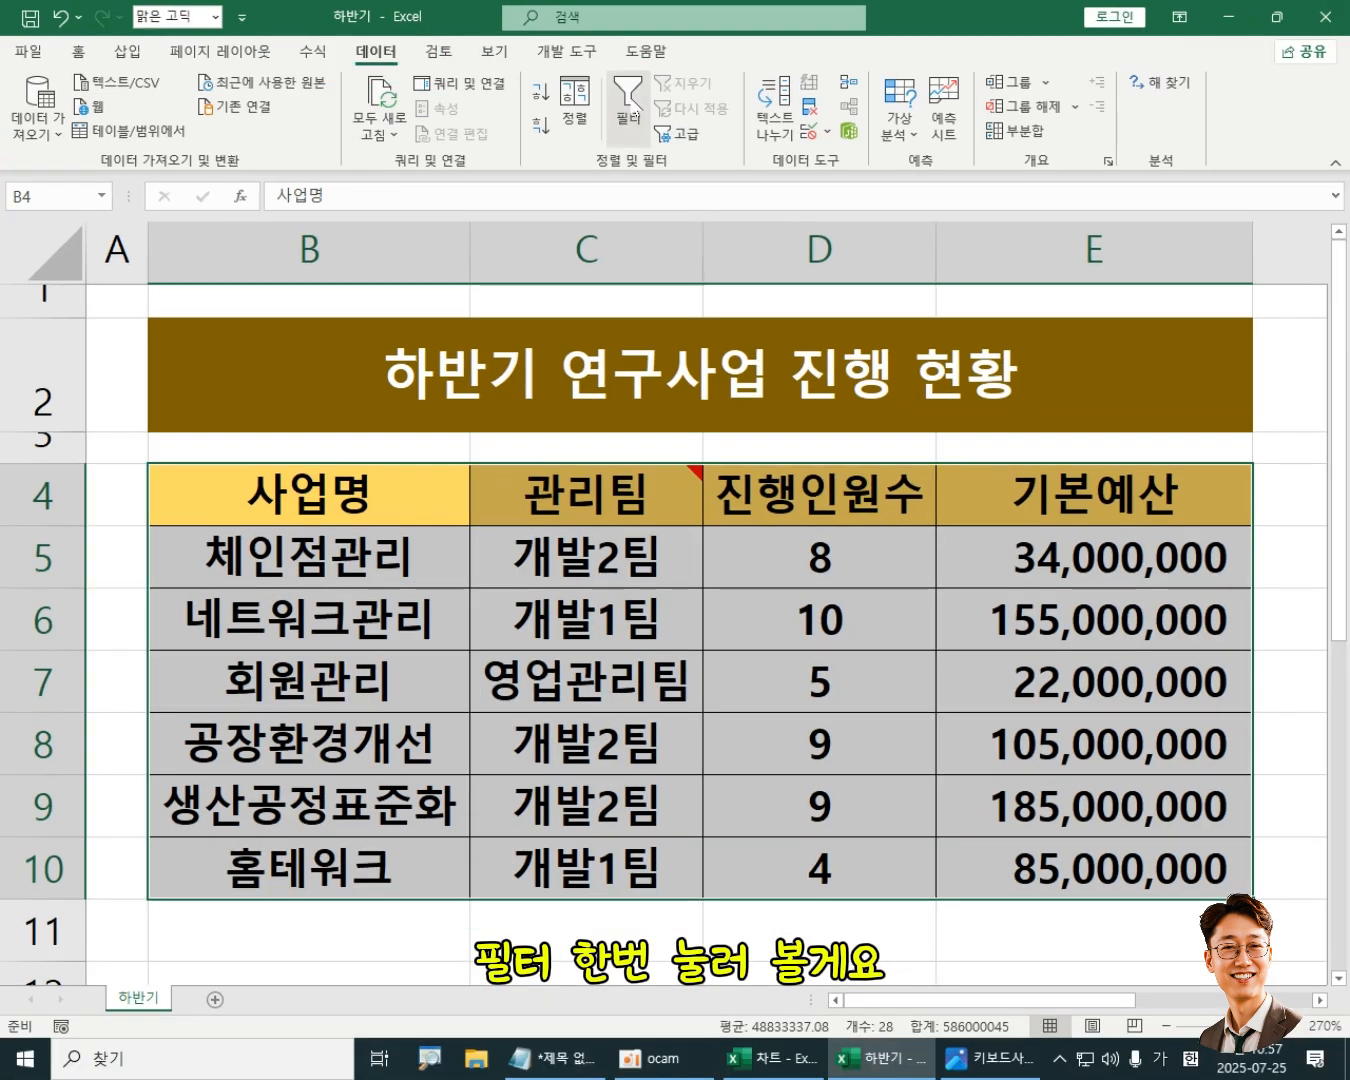
pyautogui.click(632, 115)
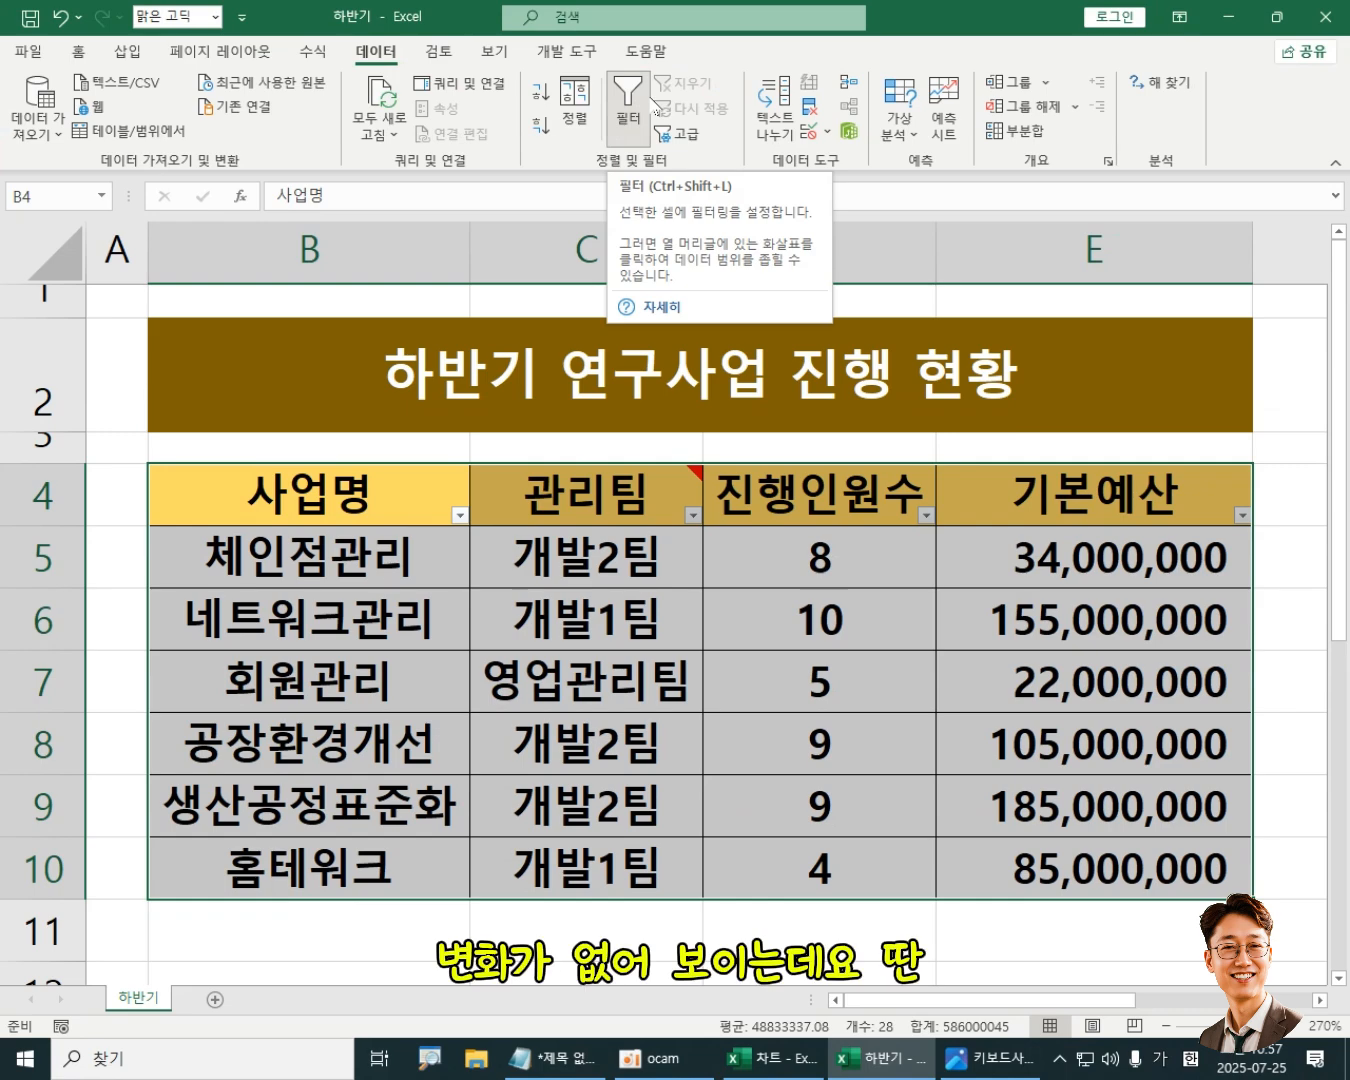
# Step: Examine the sort options, text filters and team checkboxes in the 관리팀 column's filter list
pyautogui.click(646, 755)
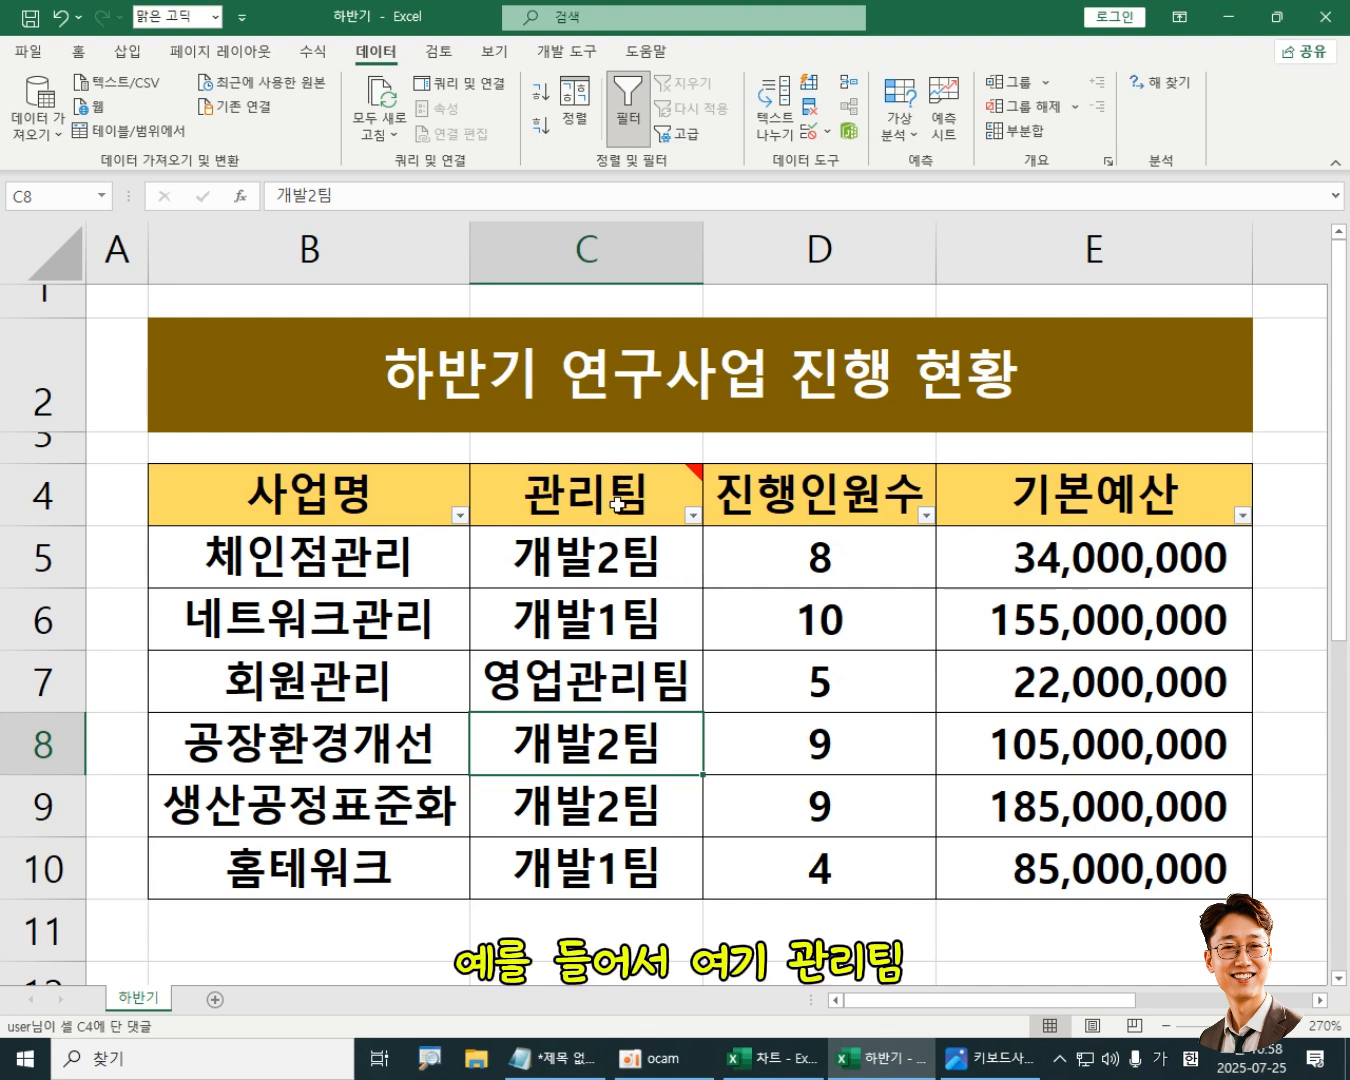
pyautogui.moveTo(624, 492)
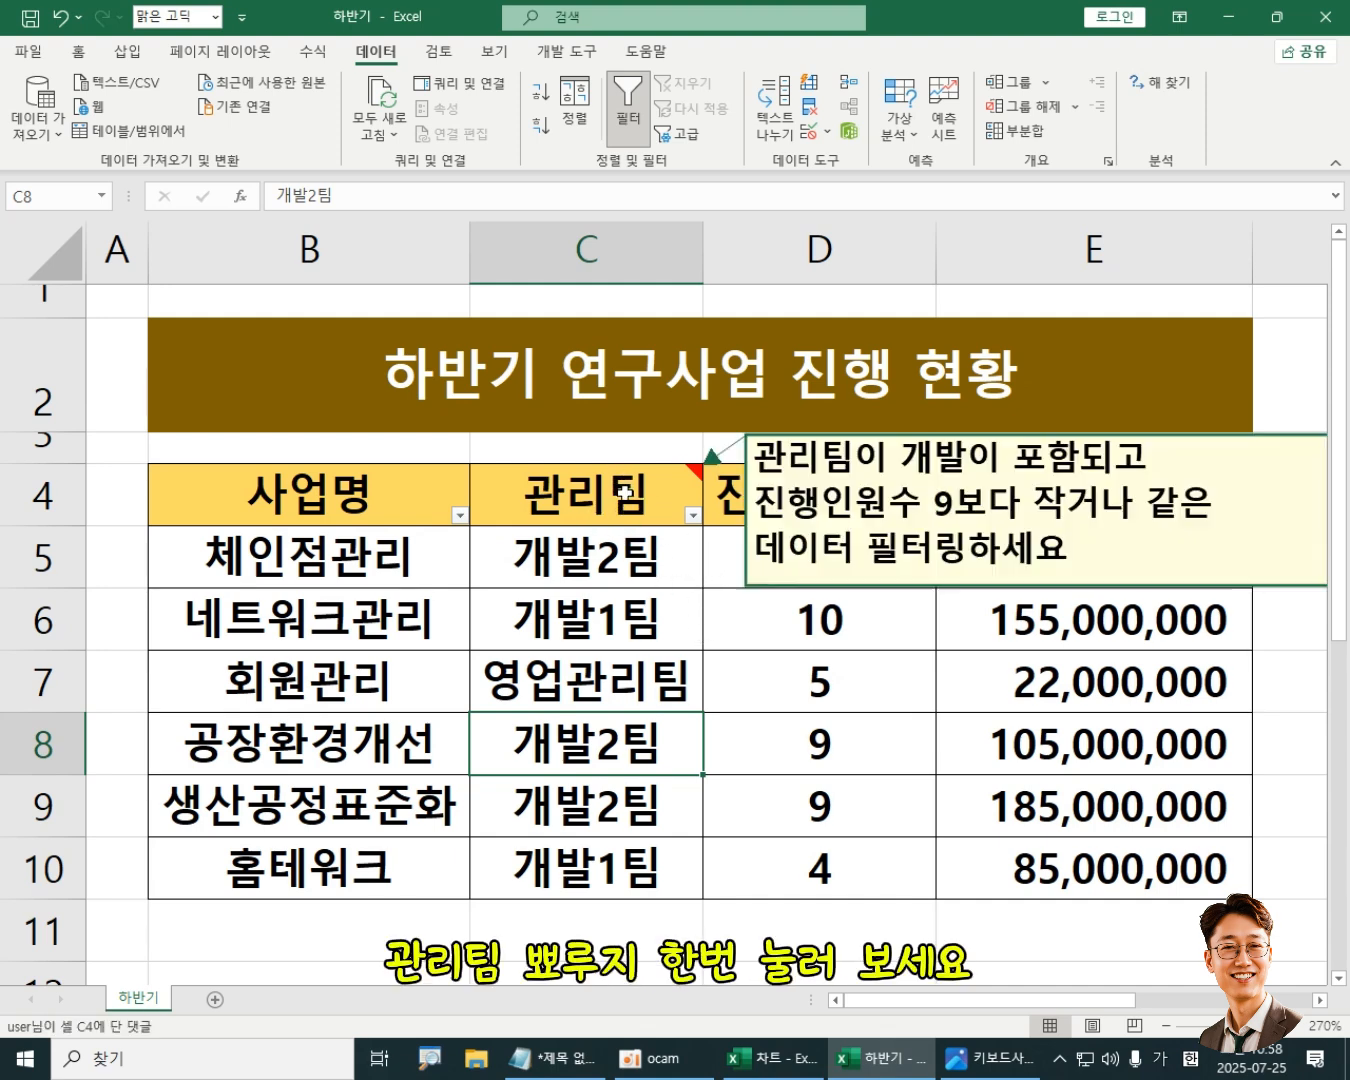
pyautogui.click(693, 515)
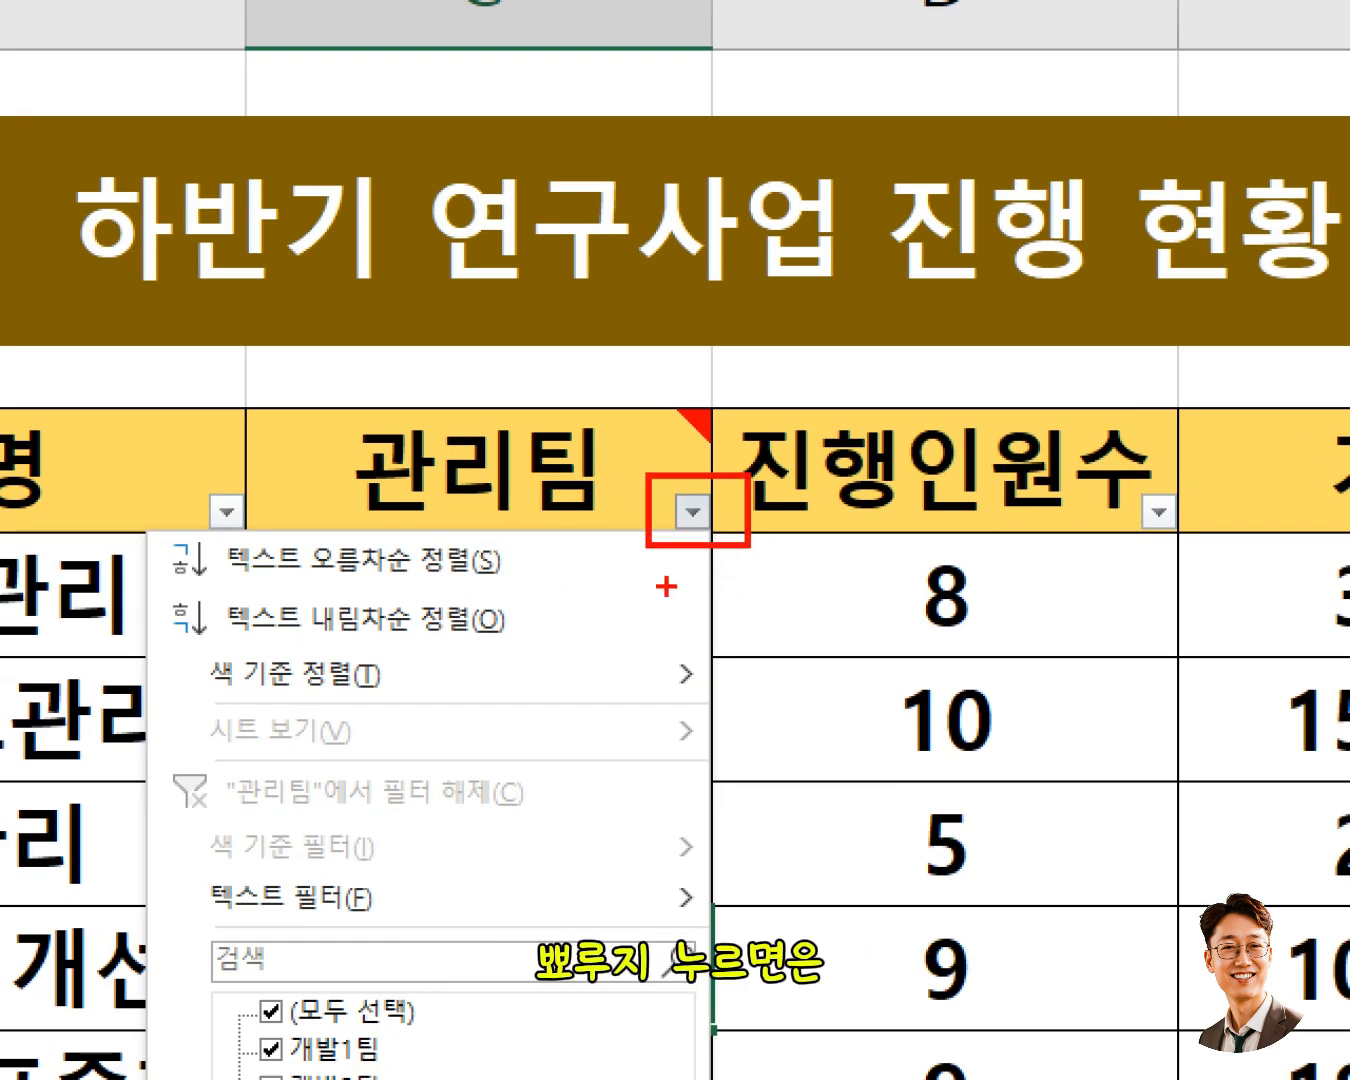
pyautogui.moveTo(533, 556)
pyautogui.mouseDown()
pyautogui.moveTo(563, 594)
pyautogui.moveTo(507, 641)
pyautogui.mouseUp()
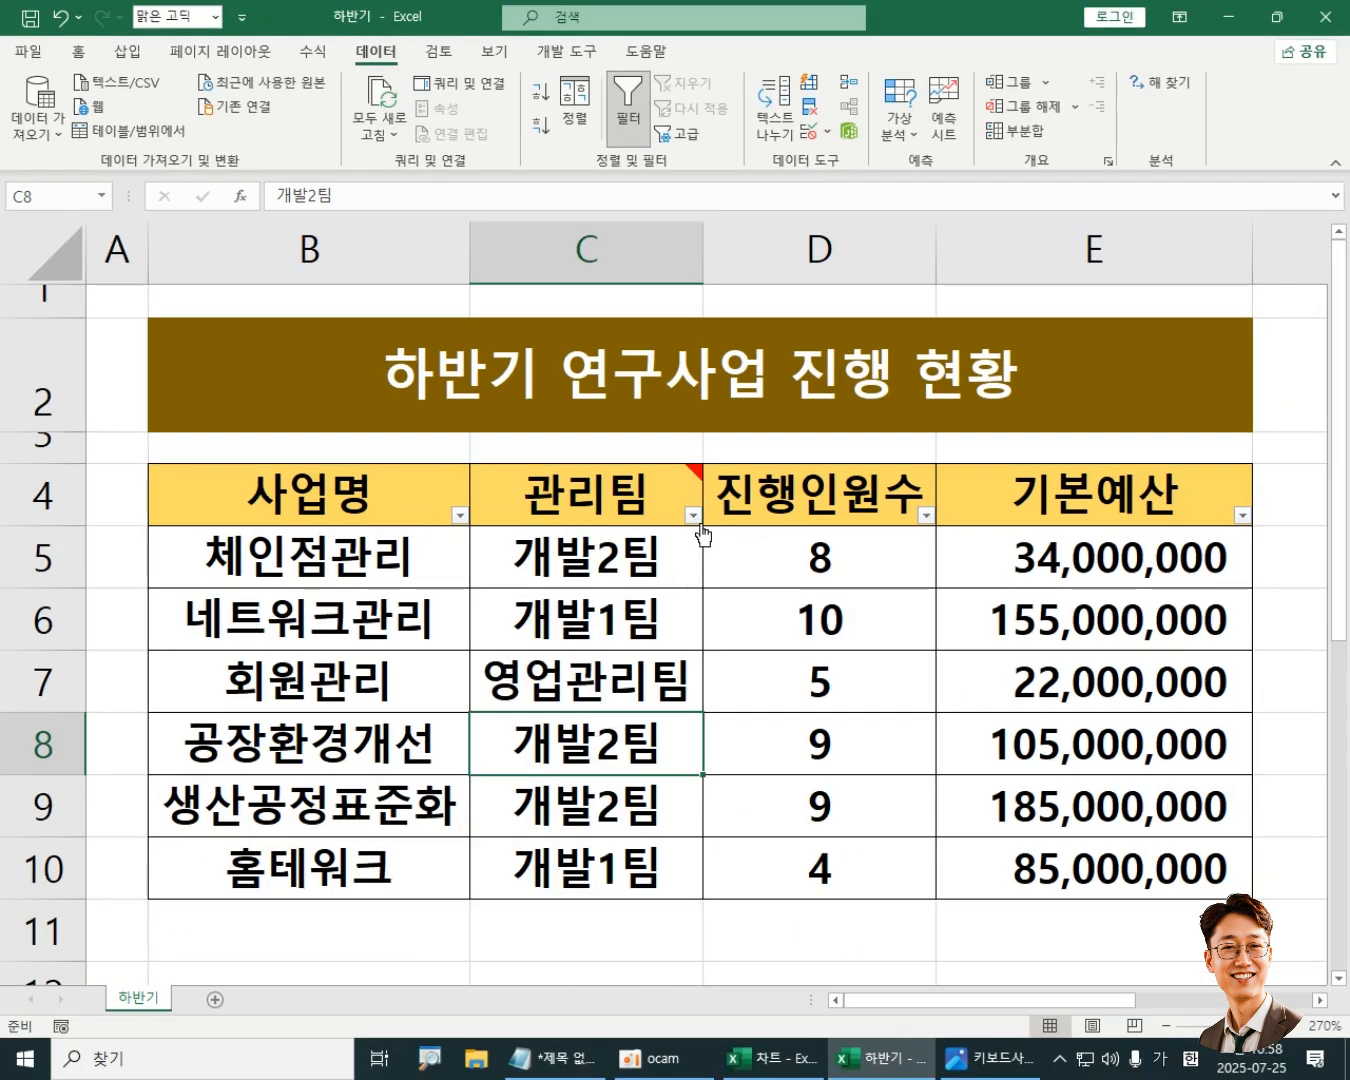
pyautogui.click(693, 514)
pyautogui.hotkey('ctrl', '1')
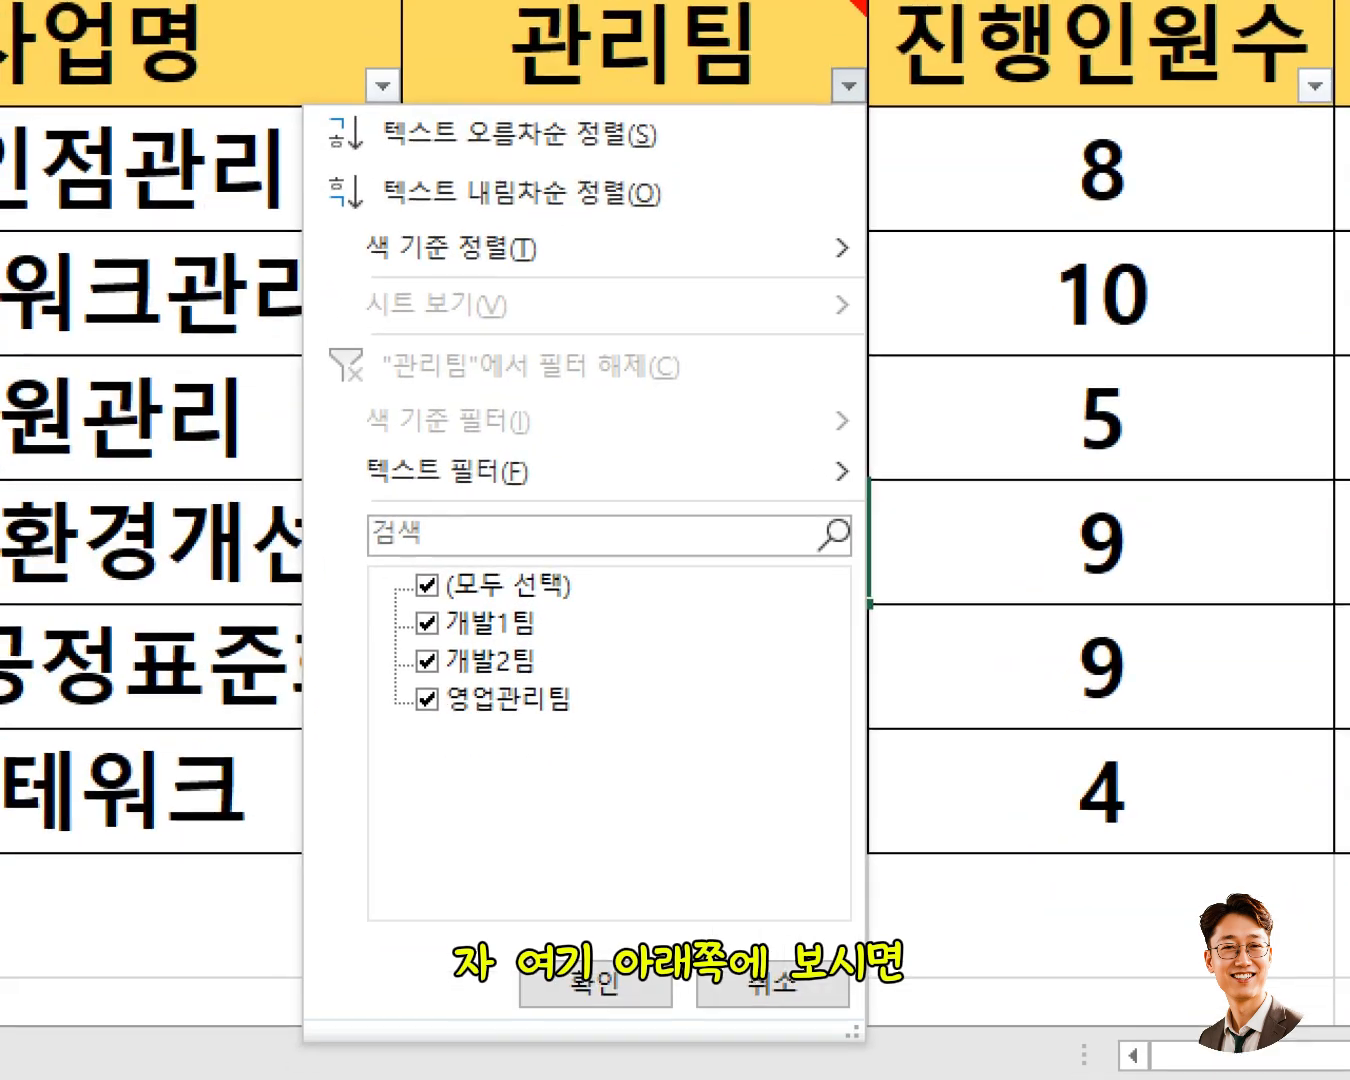
pyautogui.click(583, 884)
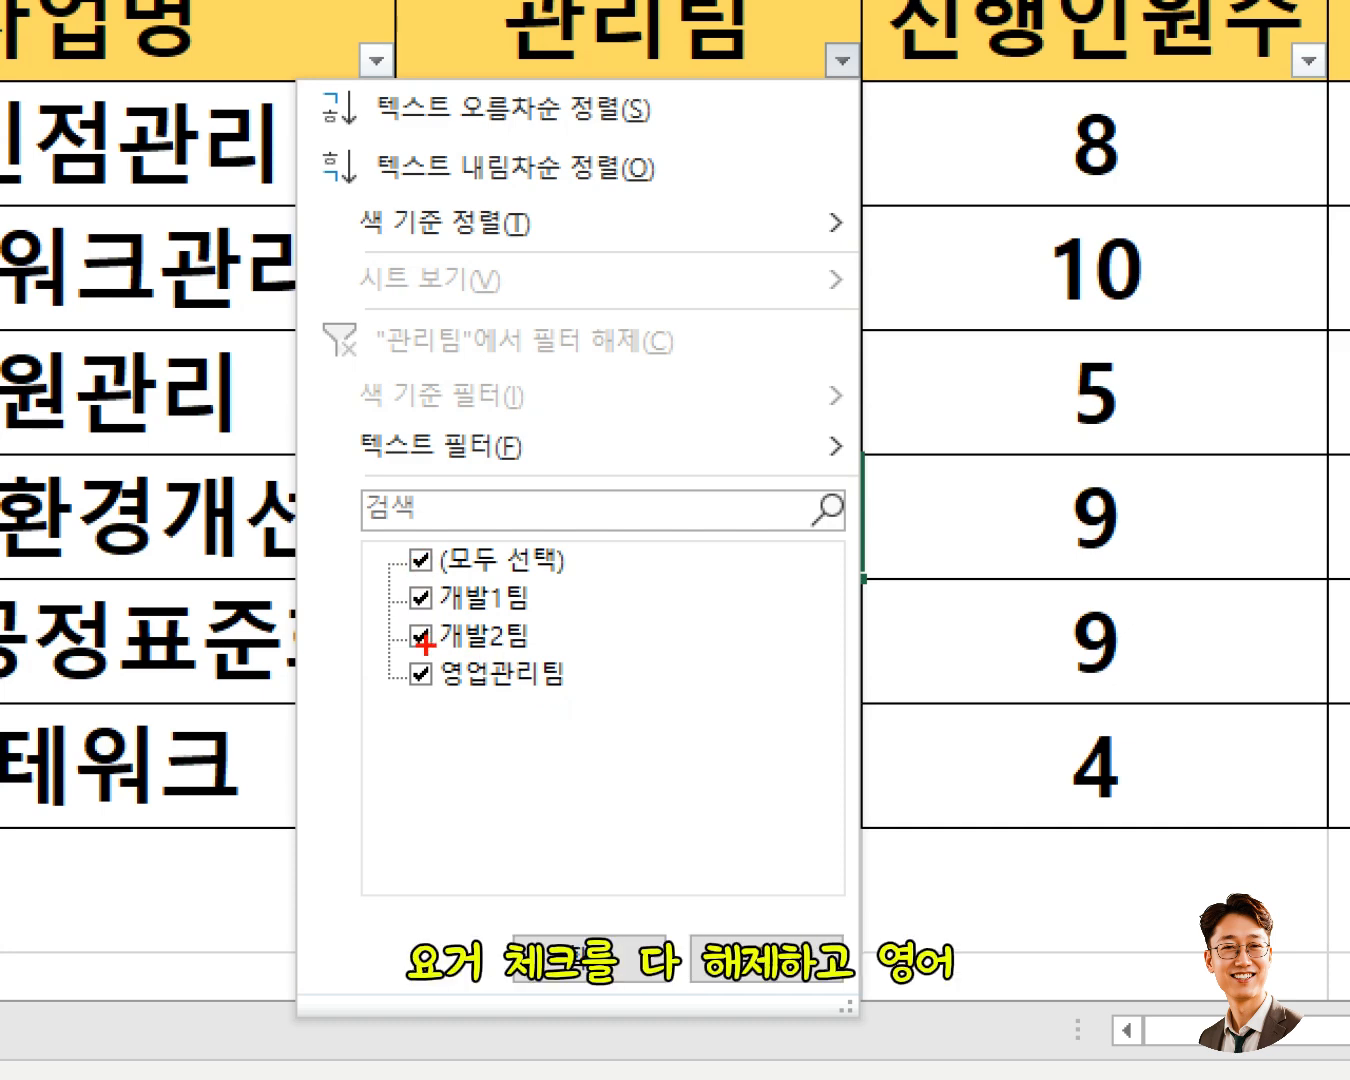
pyautogui.moveTo(398, 653); pyautogui.dragTo(596, 712)
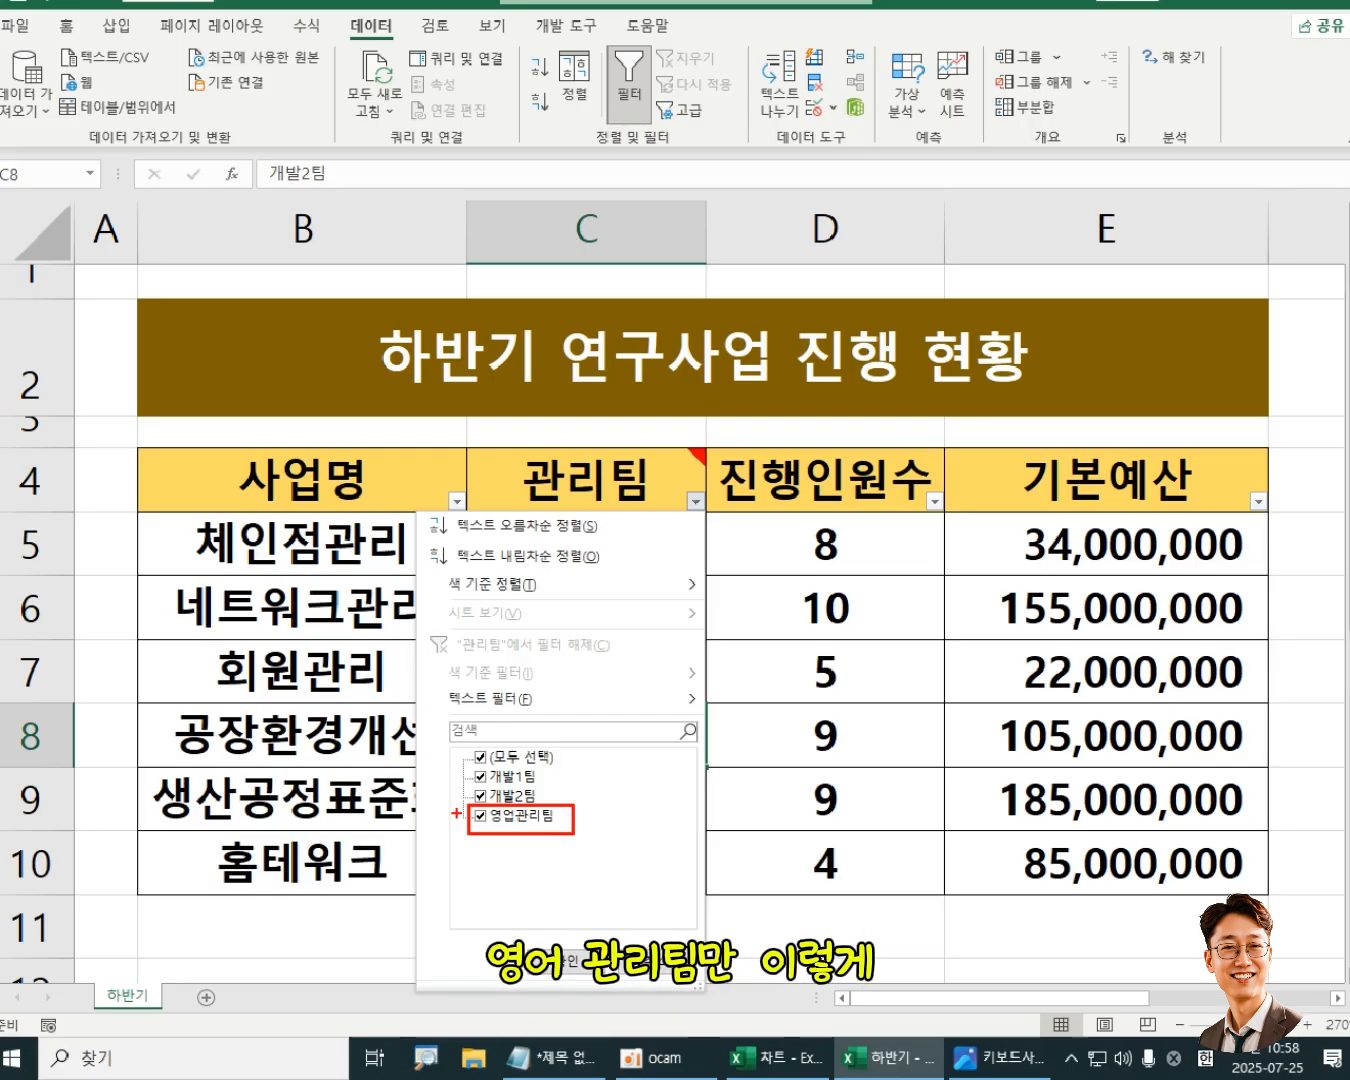
pyautogui.press('Escape')
# Step: Uncheck all teams in the 관리팀 column's filter list and keep only 영업관리팀 checked
pyautogui.click(841, 60)
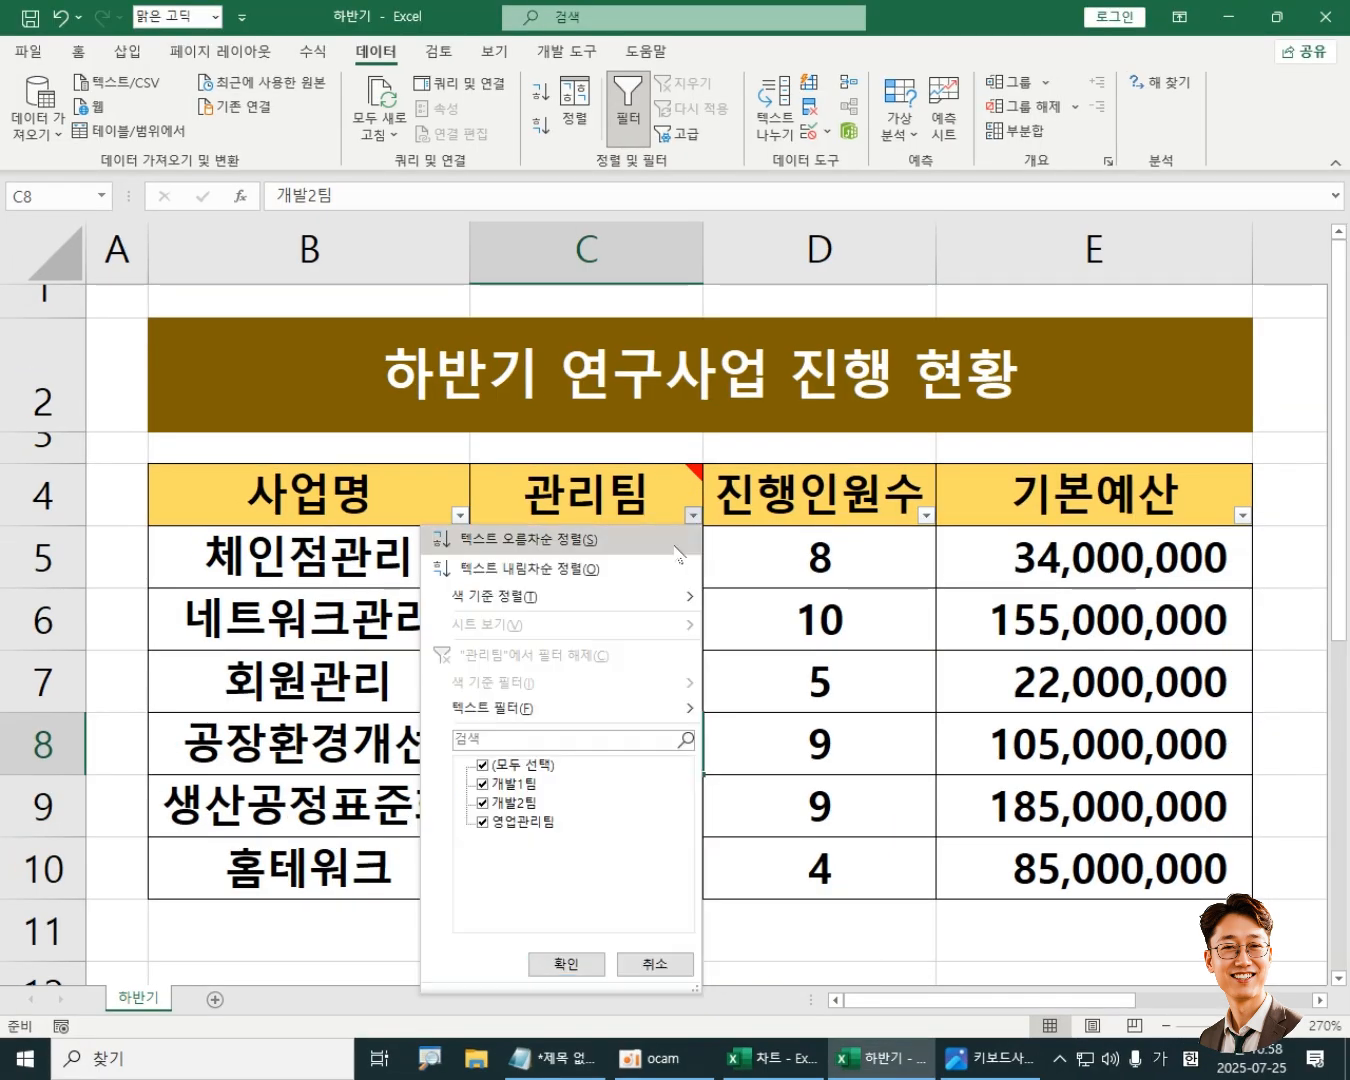
pyautogui.click(481, 766)
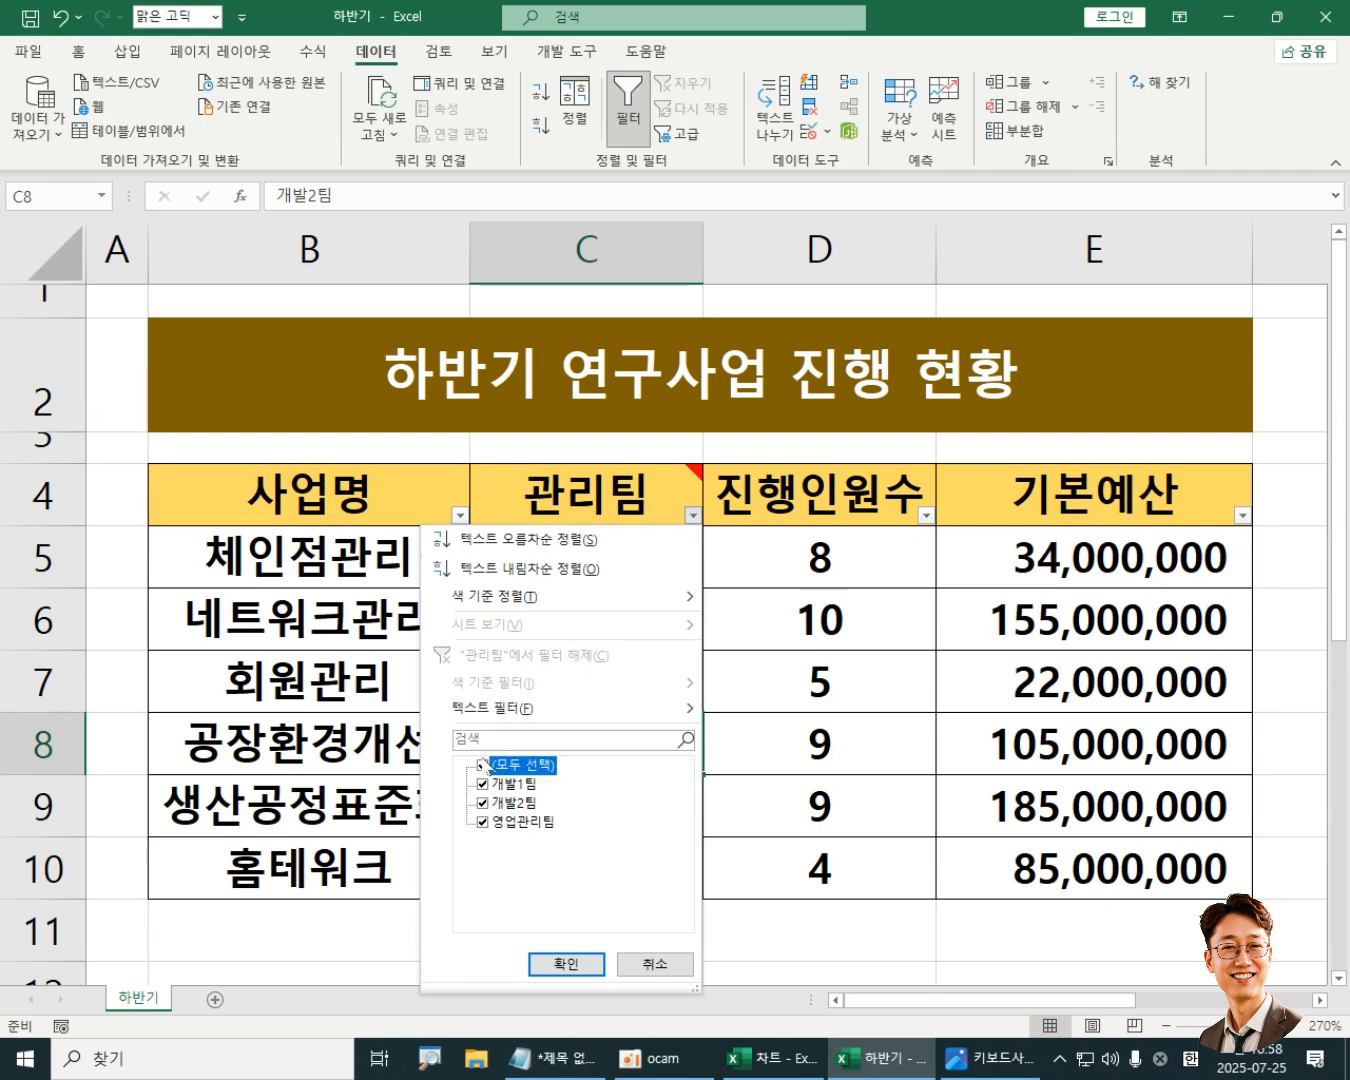
pyautogui.click(491, 820)
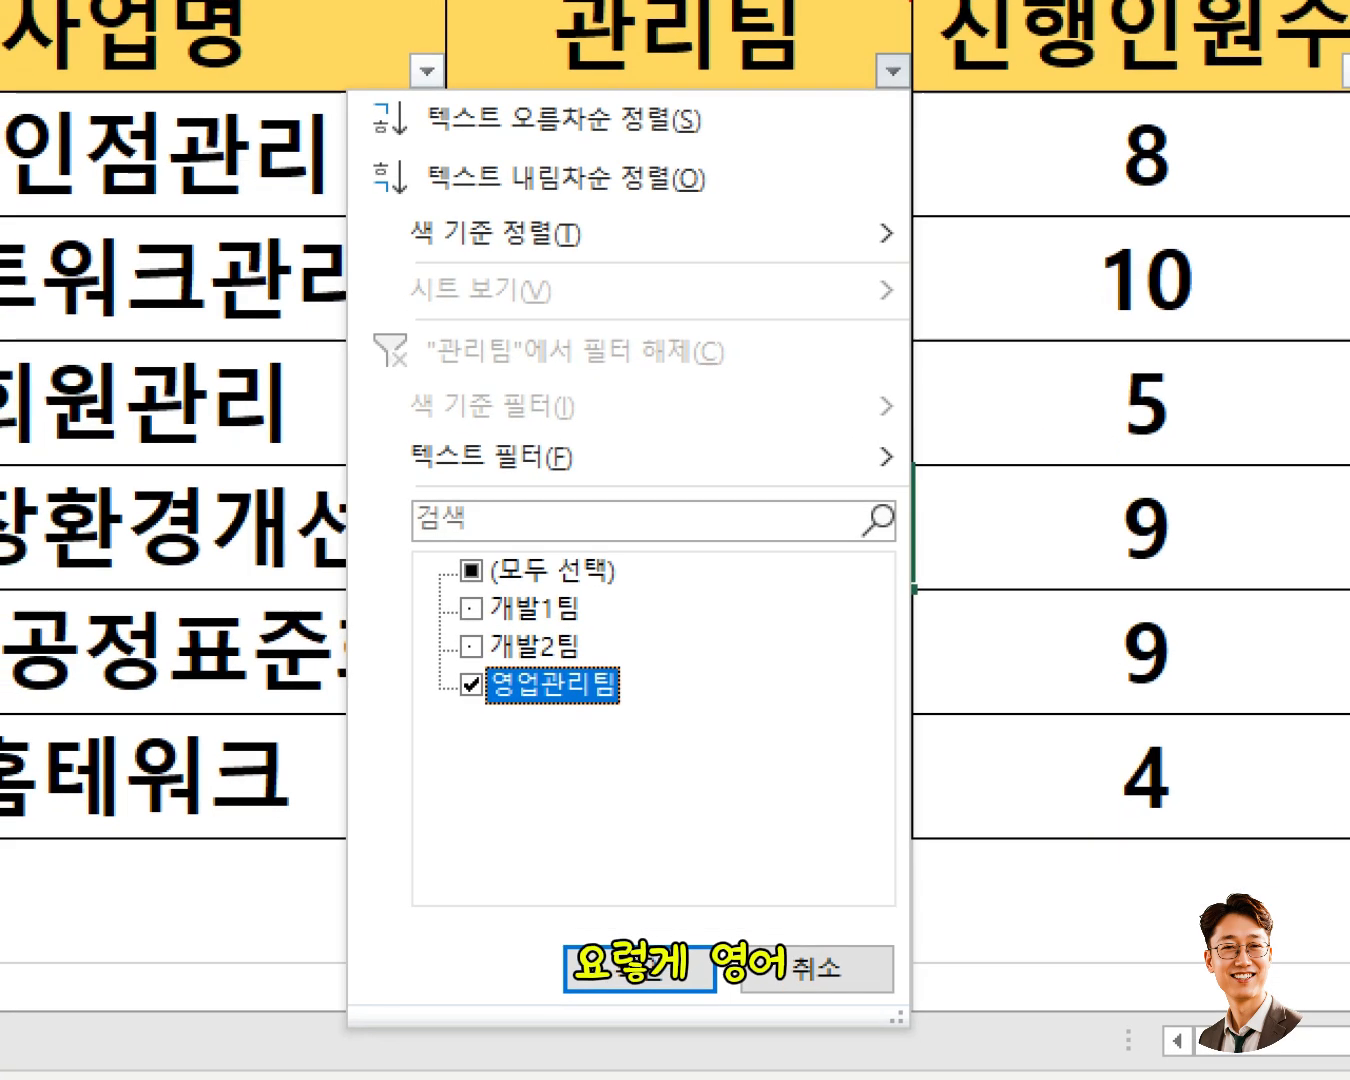
pyautogui.moveTo(432, 656)
pyautogui.mouseDown()
pyautogui.moveTo(550, 723)
pyautogui.moveTo(690, 716)
pyautogui.mouseUp()
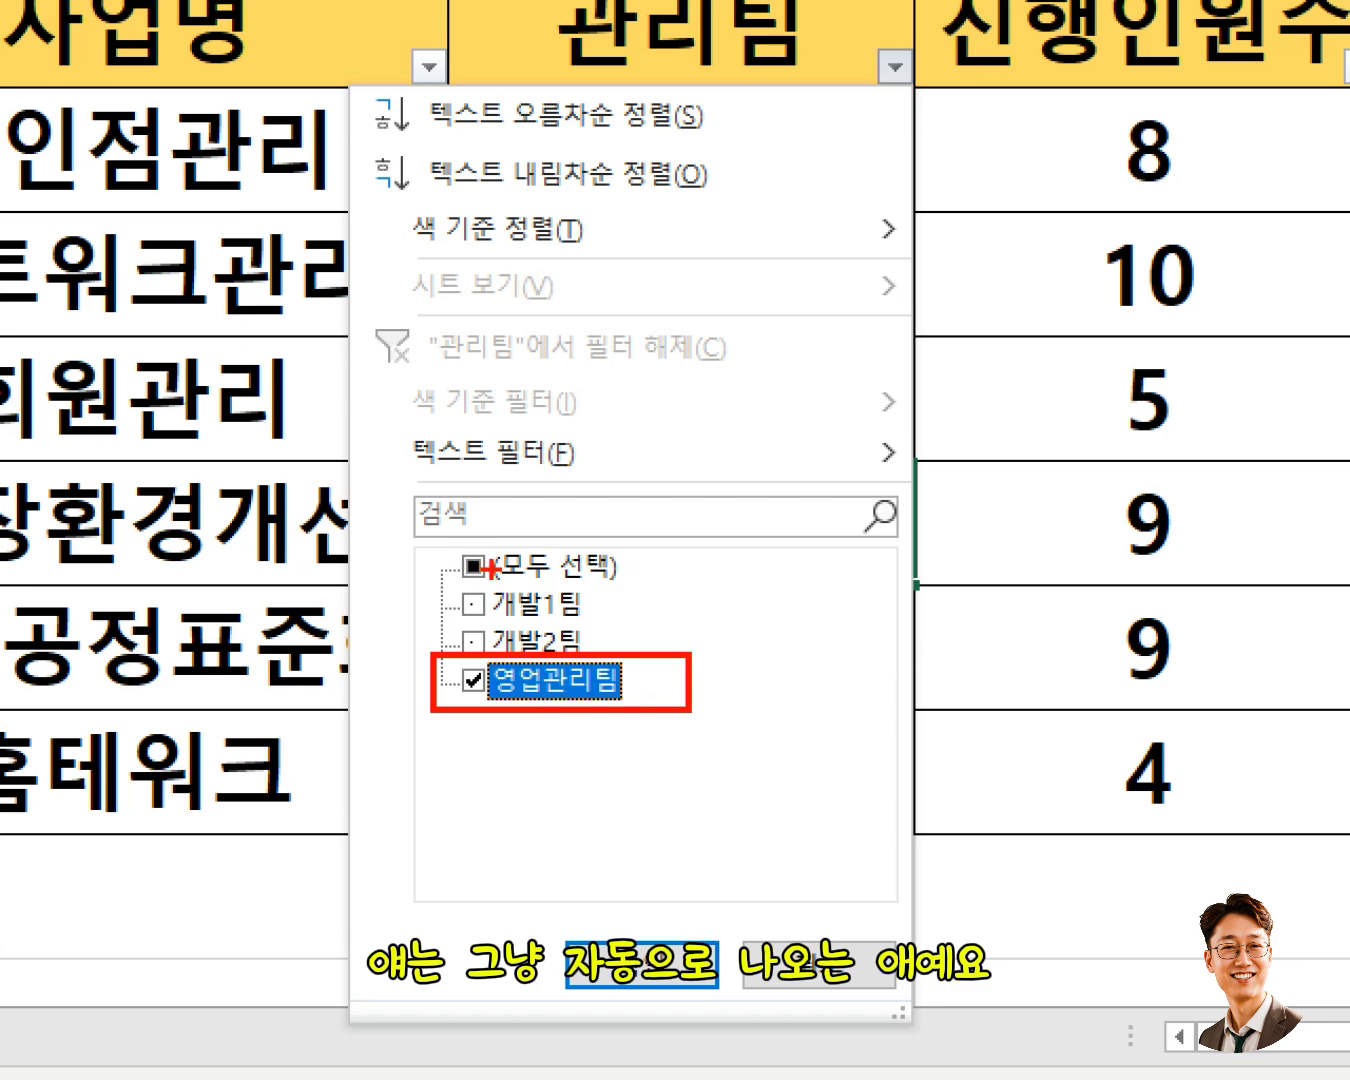
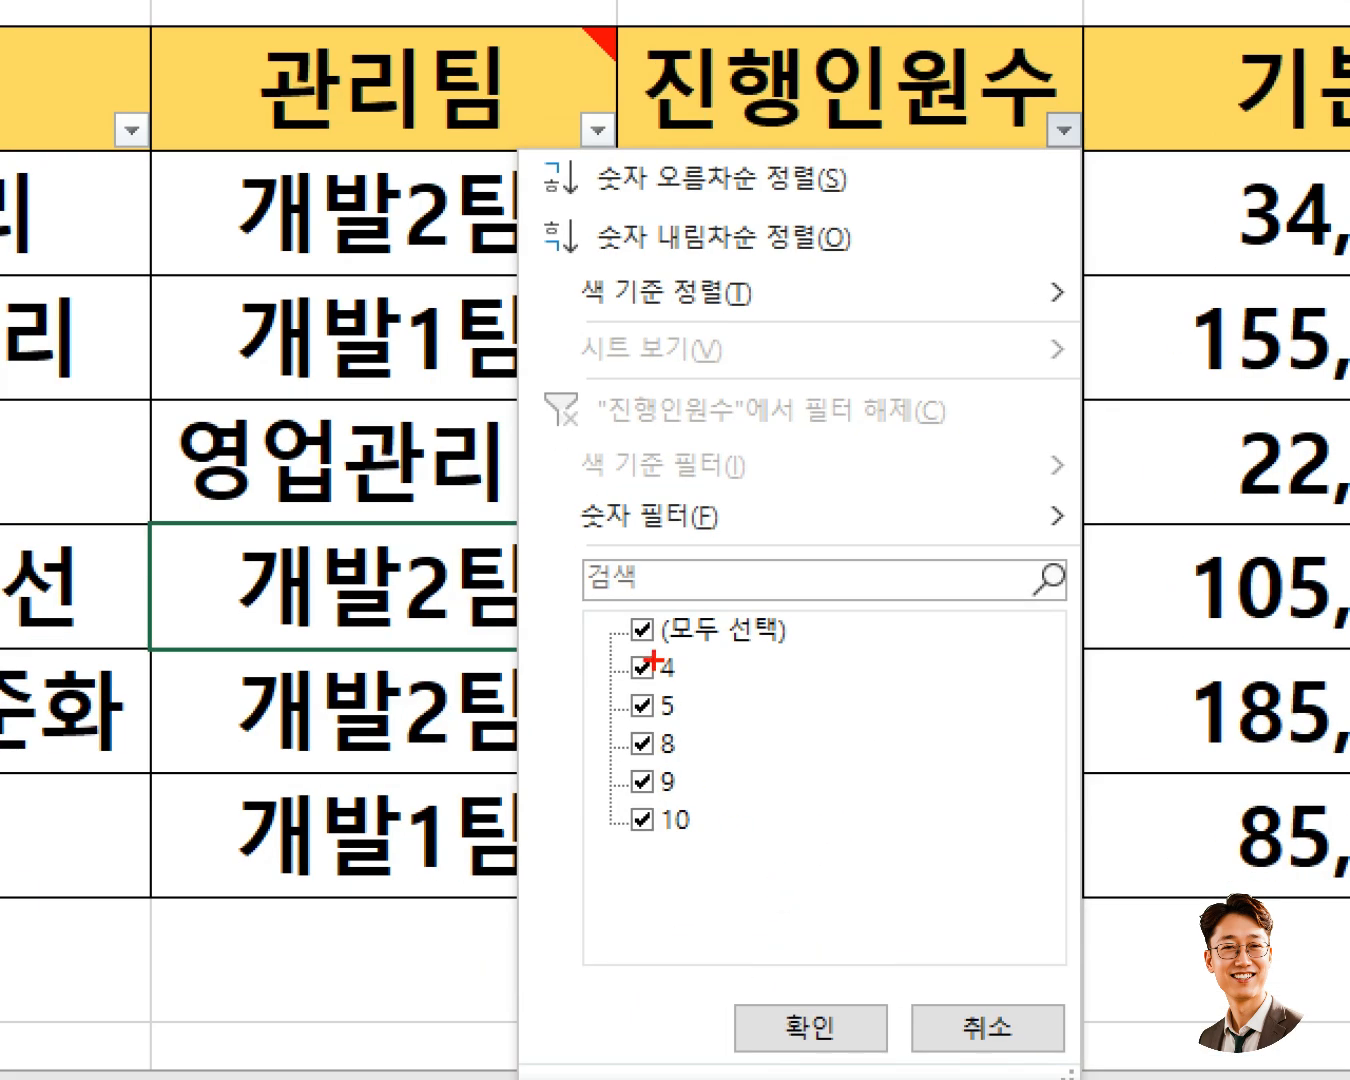
# Step: Examine the value checkboxes and the 숫자 필터 comparison options in the 진행인원수 column's filter list
pyautogui.moveTo(694, 746); pyautogui.dragTo(822, 914)
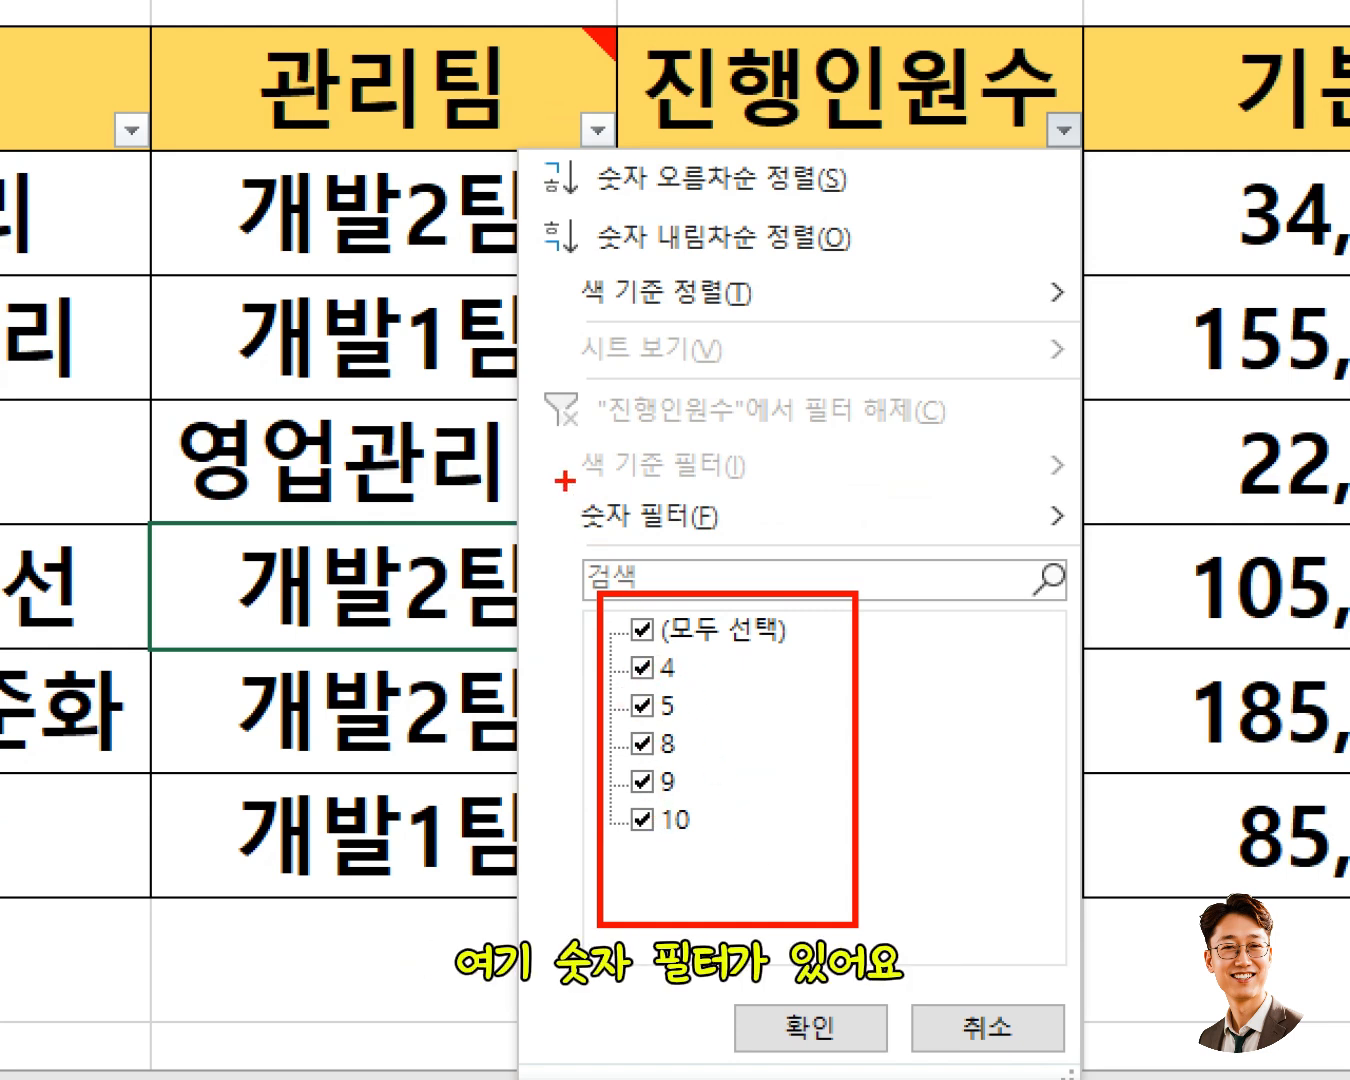
pyautogui.moveTo(565, 481)
pyautogui.mouseDown()
pyautogui.moveTo(729, 555)
pyautogui.moveTo(1106, 549)
pyautogui.mouseUp()
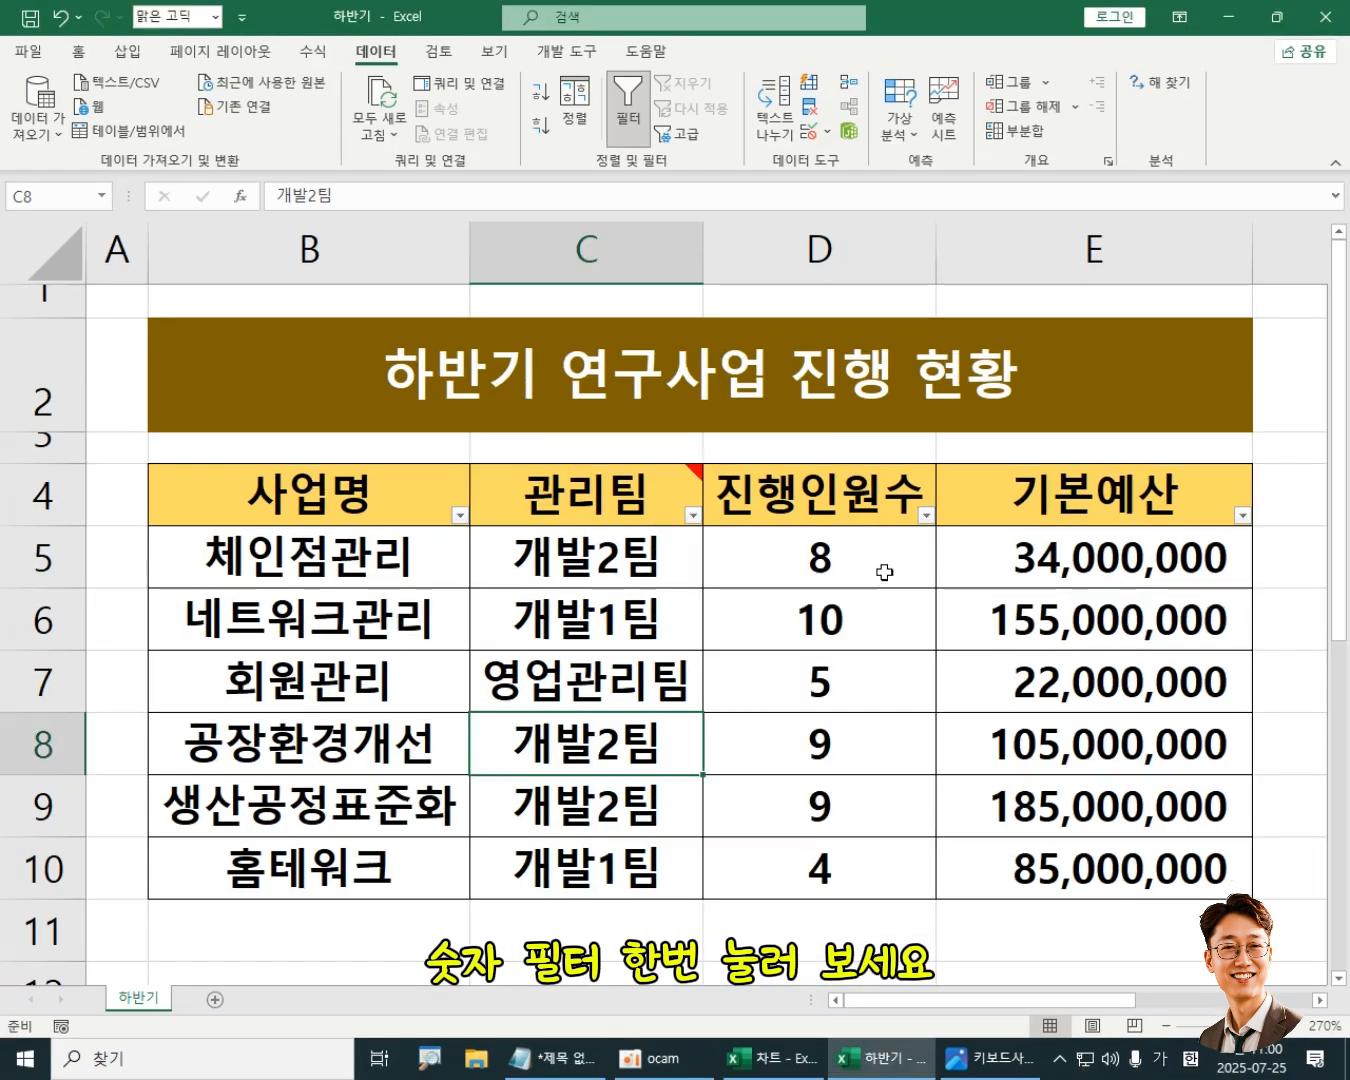
pyautogui.click(1063, 129)
pyautogui.moveTo(777, 712)
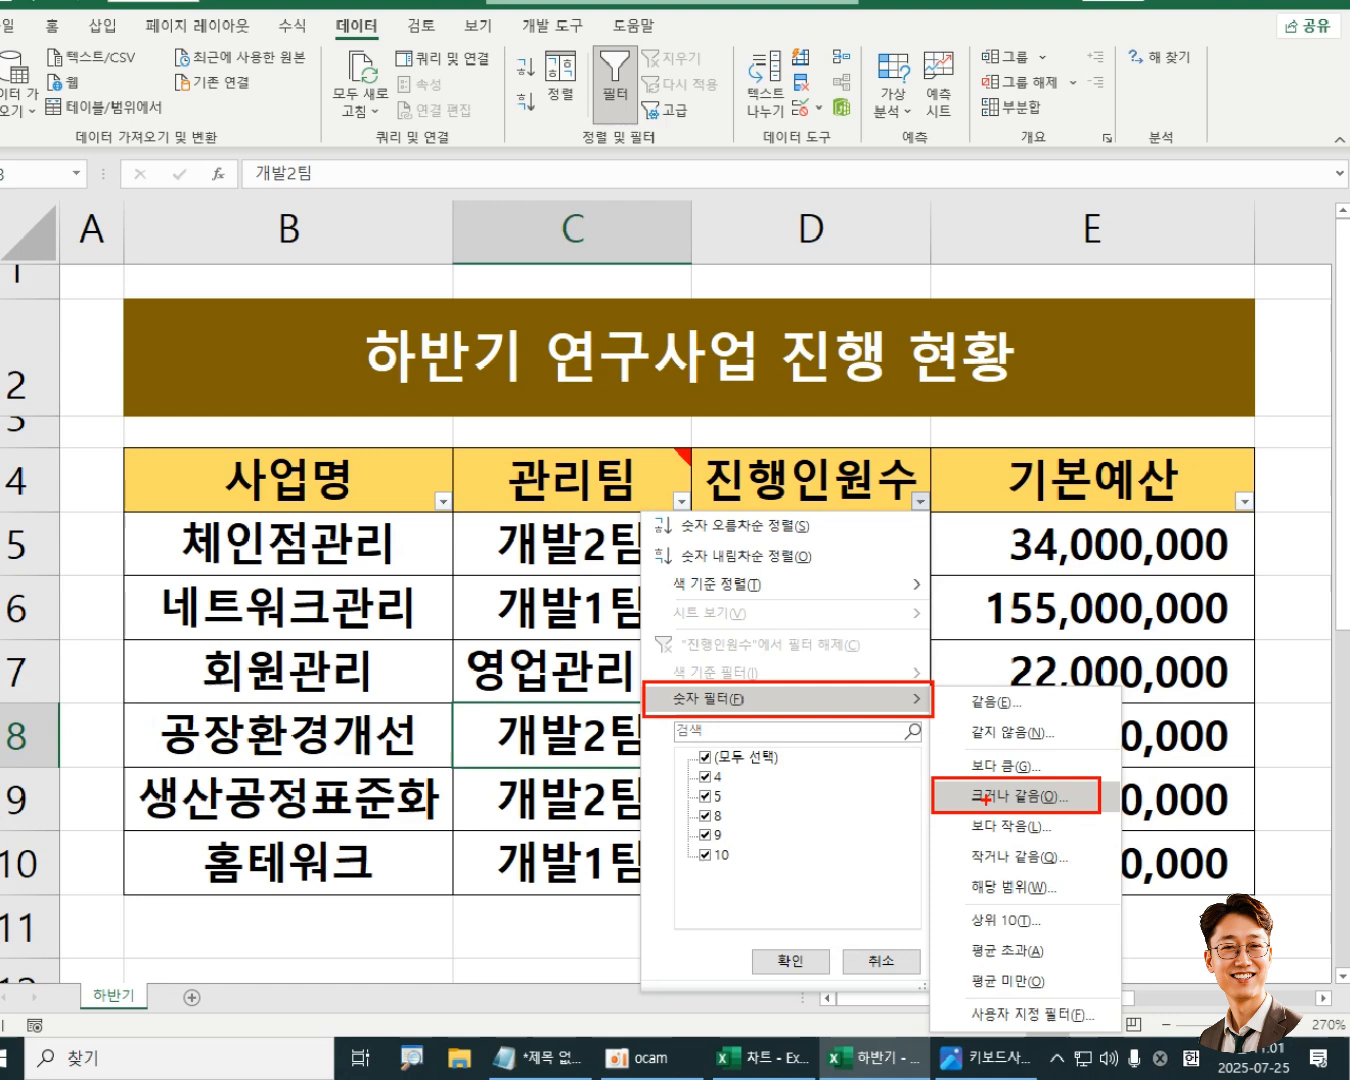
pyautogui.press('Escape')
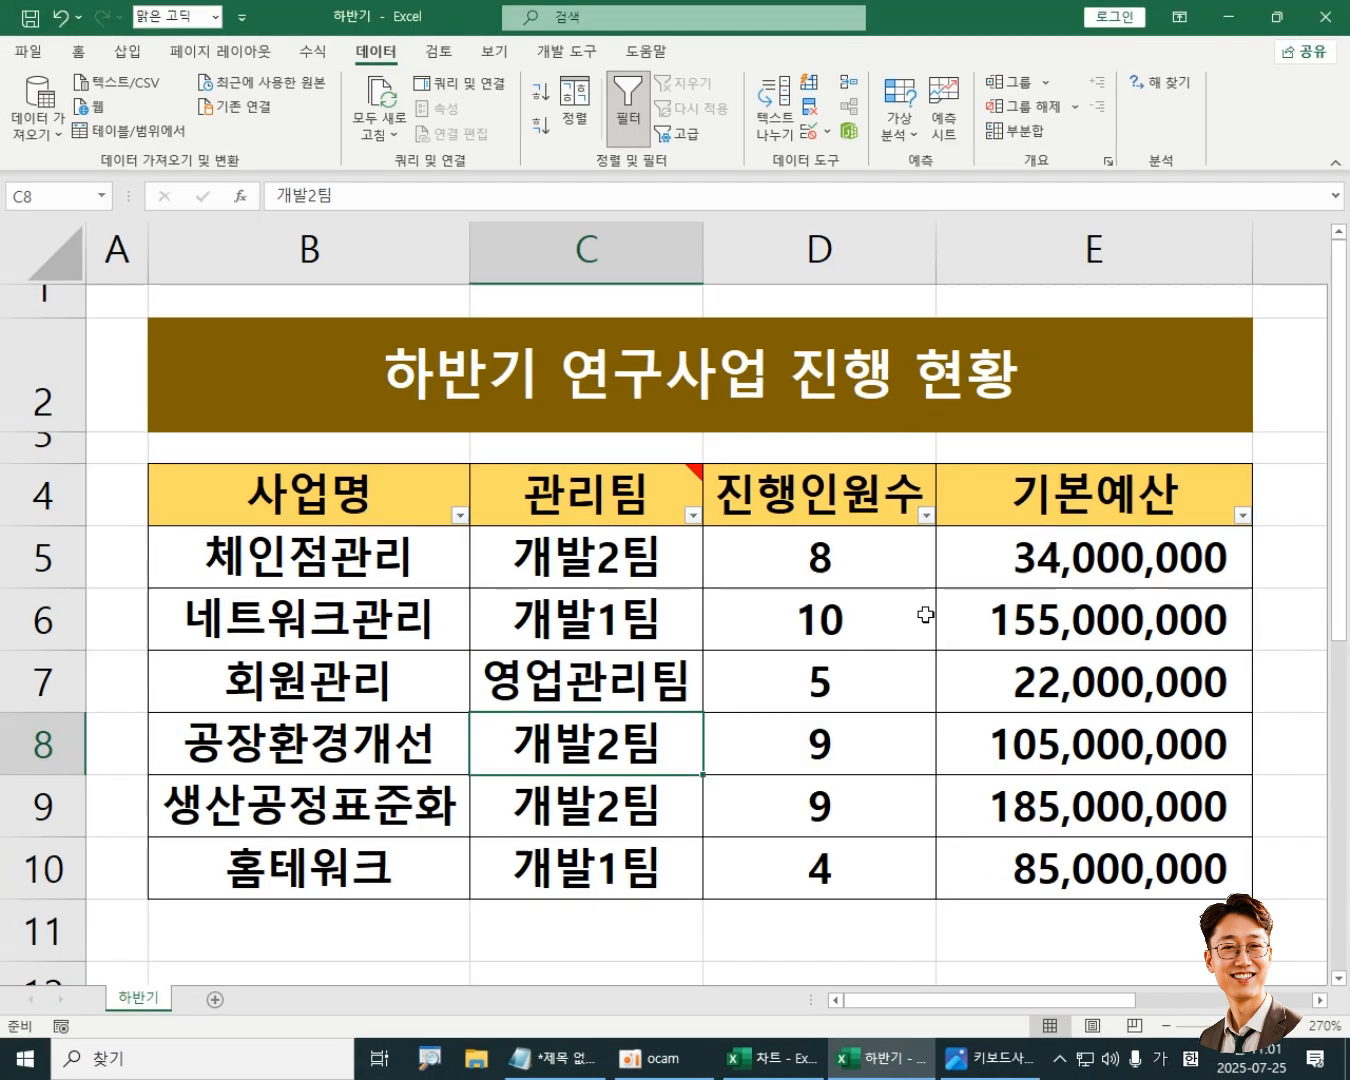
# Step: Filter the 진행인원수 column for values greater than or equal to 9 and select the remaining project rows
pyautogui.click(926, 516)
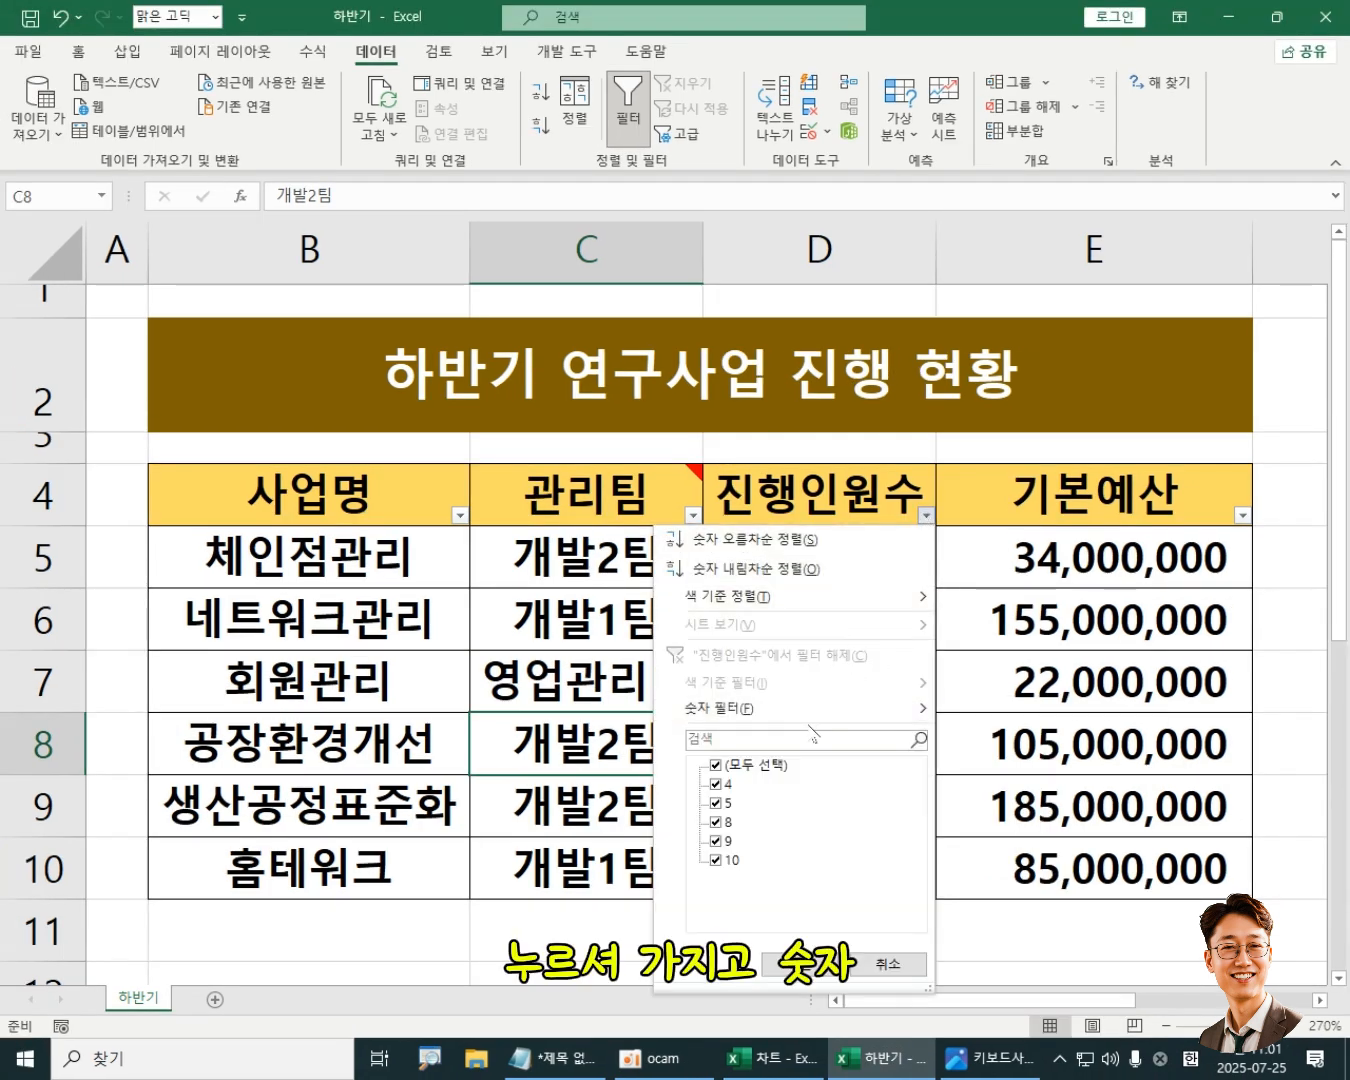
pyautogui.moveTo(812, 716)
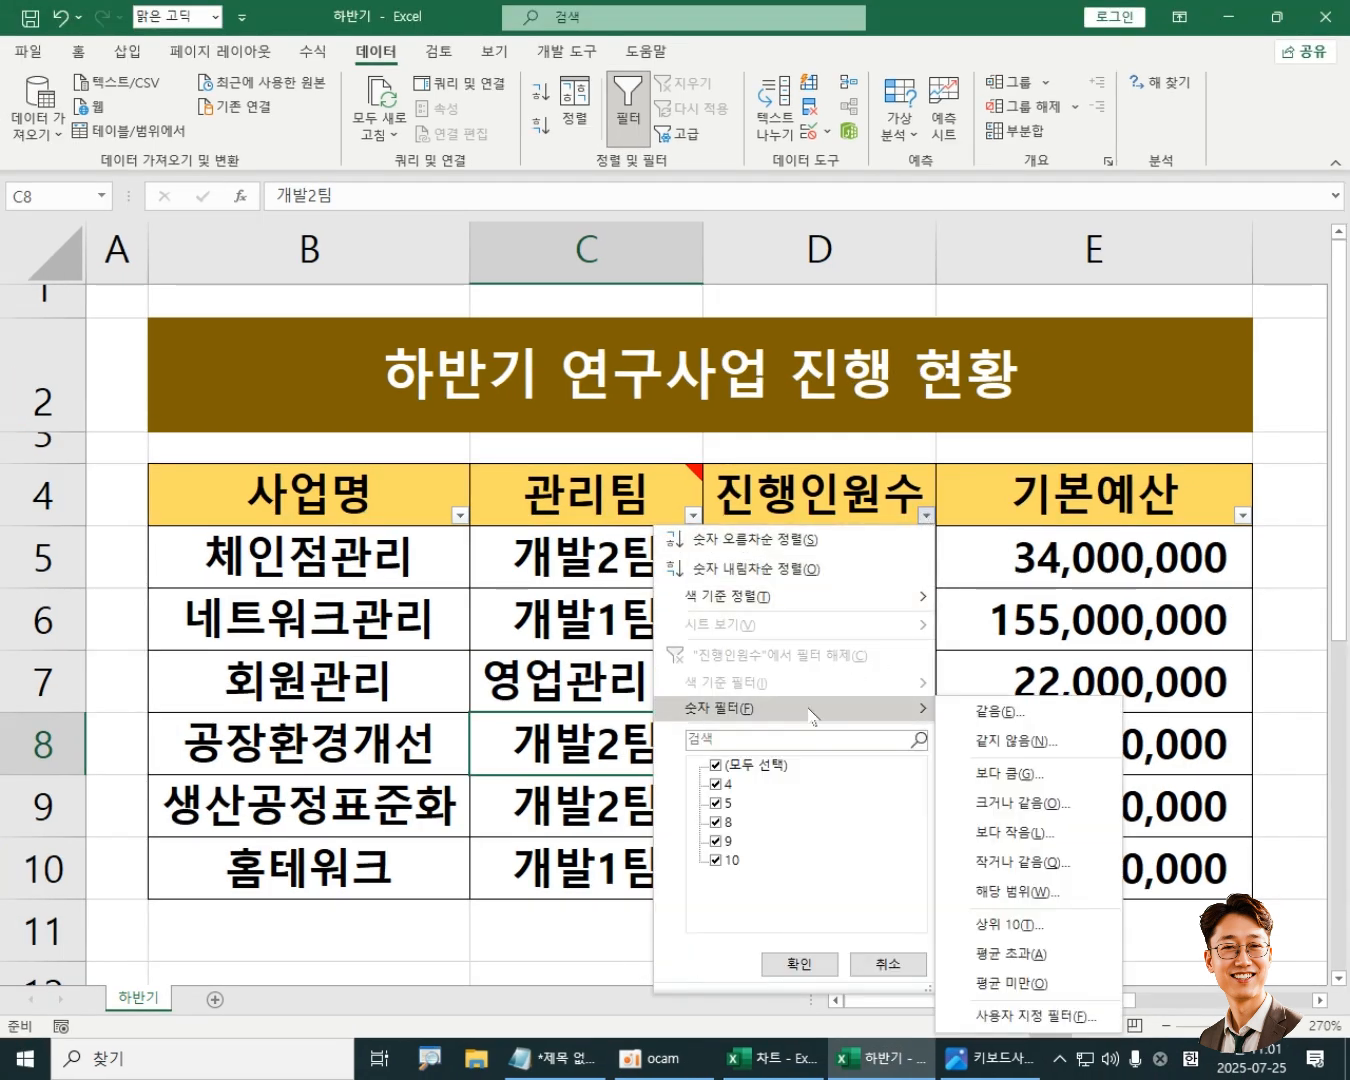
pyautogui.click(1041, 805)
pyautogui.click(531, 459)
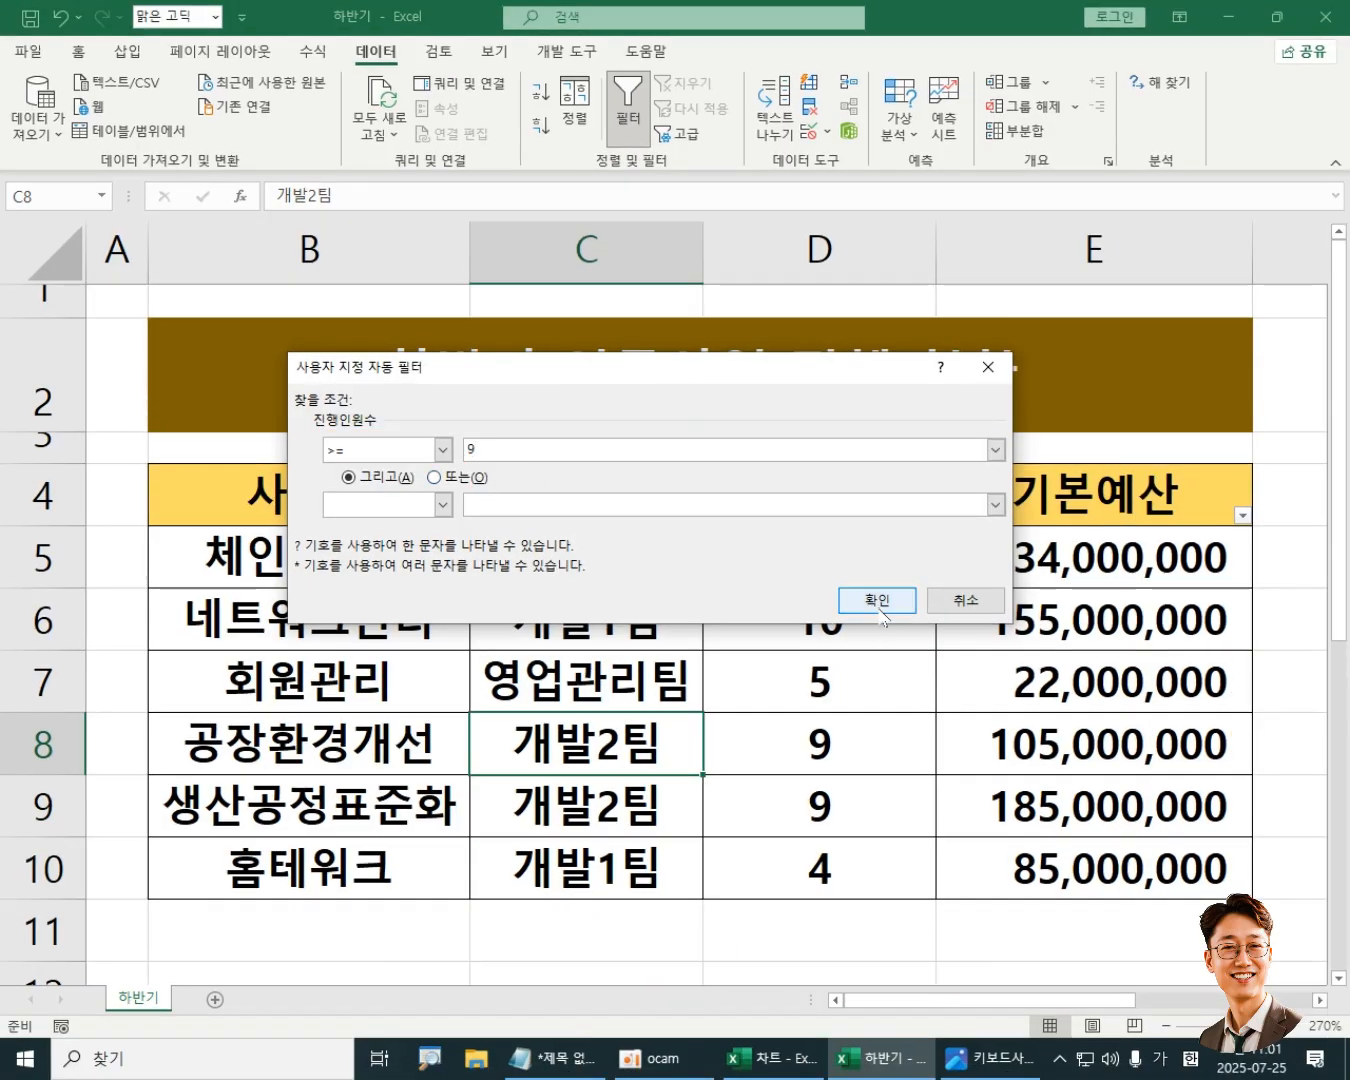
pyautogui.click(878, 600)
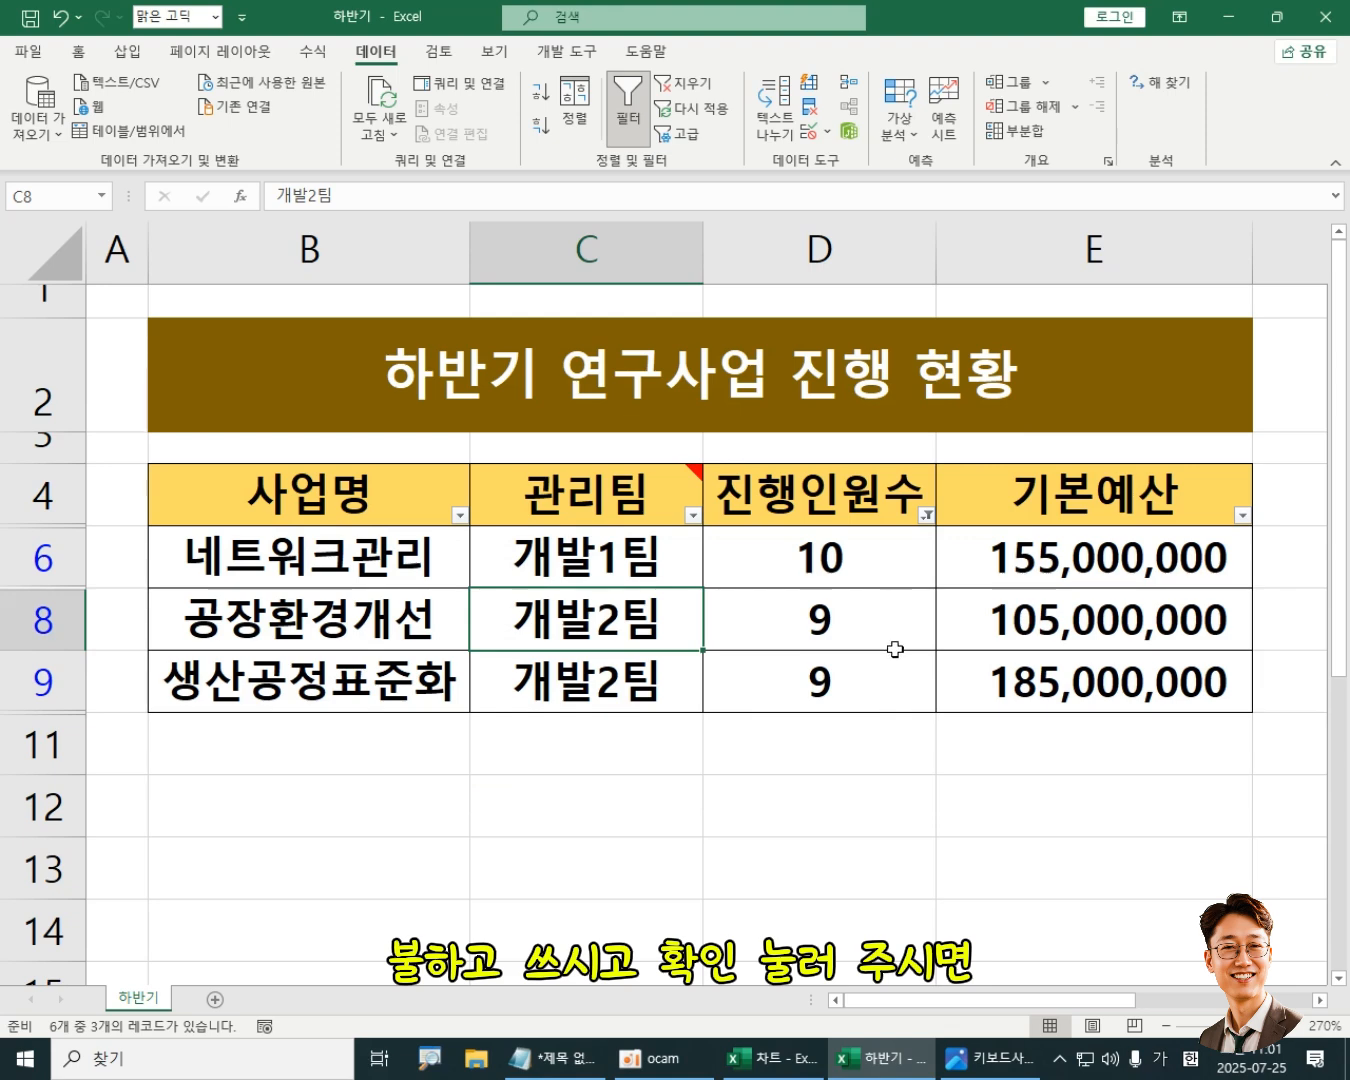
pyautogui.moveTo(884, 556); pyautogui.dragTo(448, 690)
pyautogui.moveTo(299, 566); pyautogui.dragTo(1065, 689)
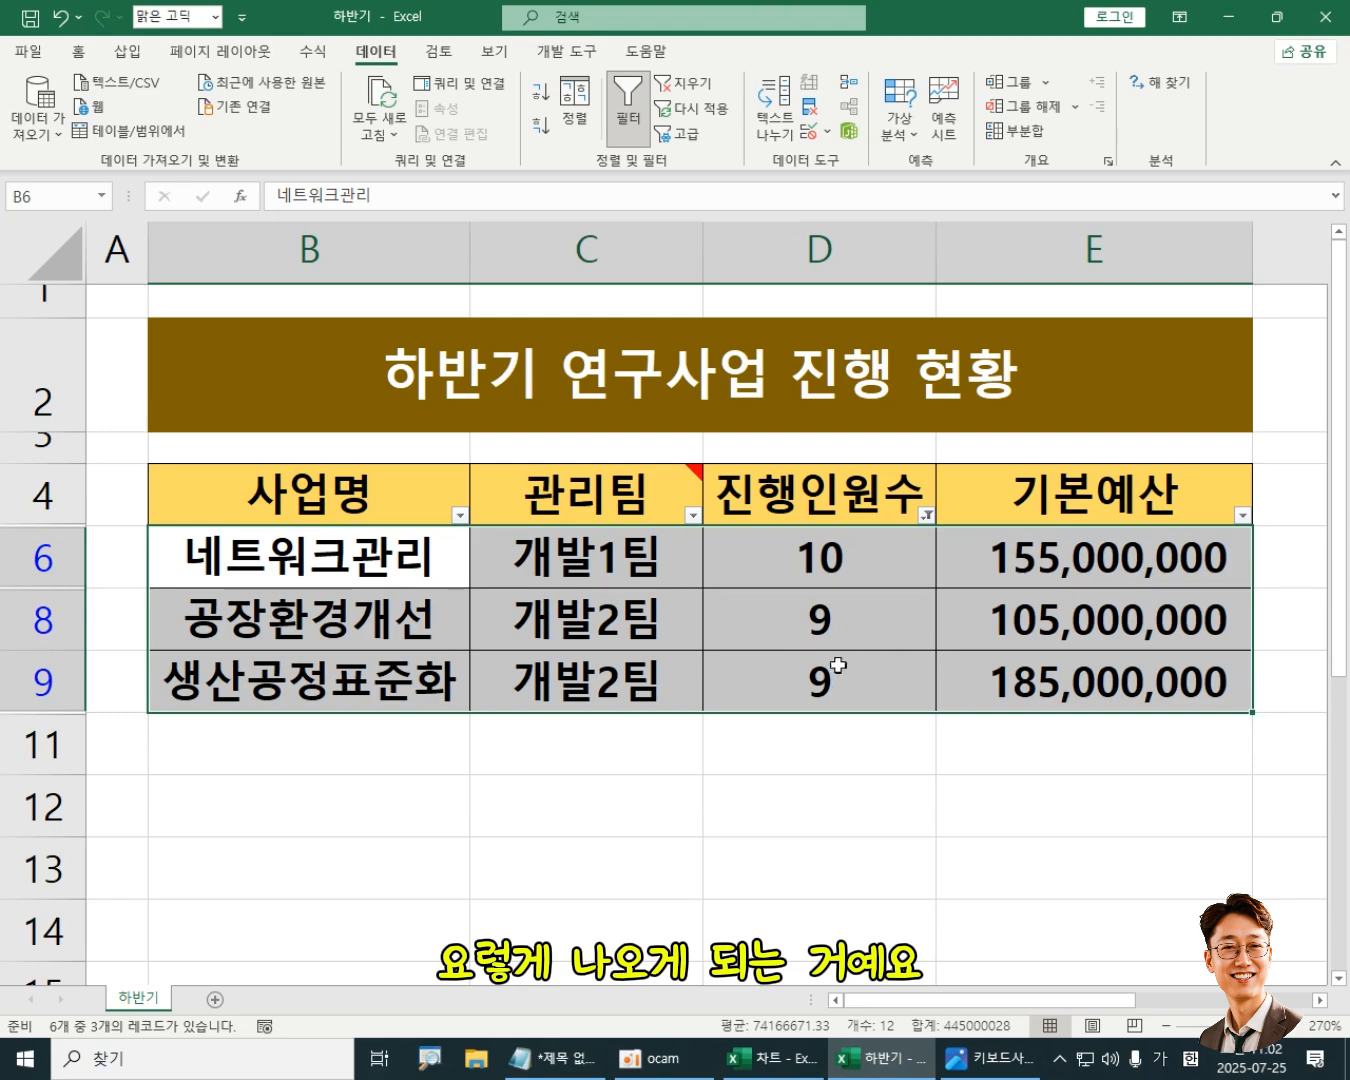
# Step: Clear the filter on the 진행인원수 column so every project row is shown again
pyautogui.click(851, 627)
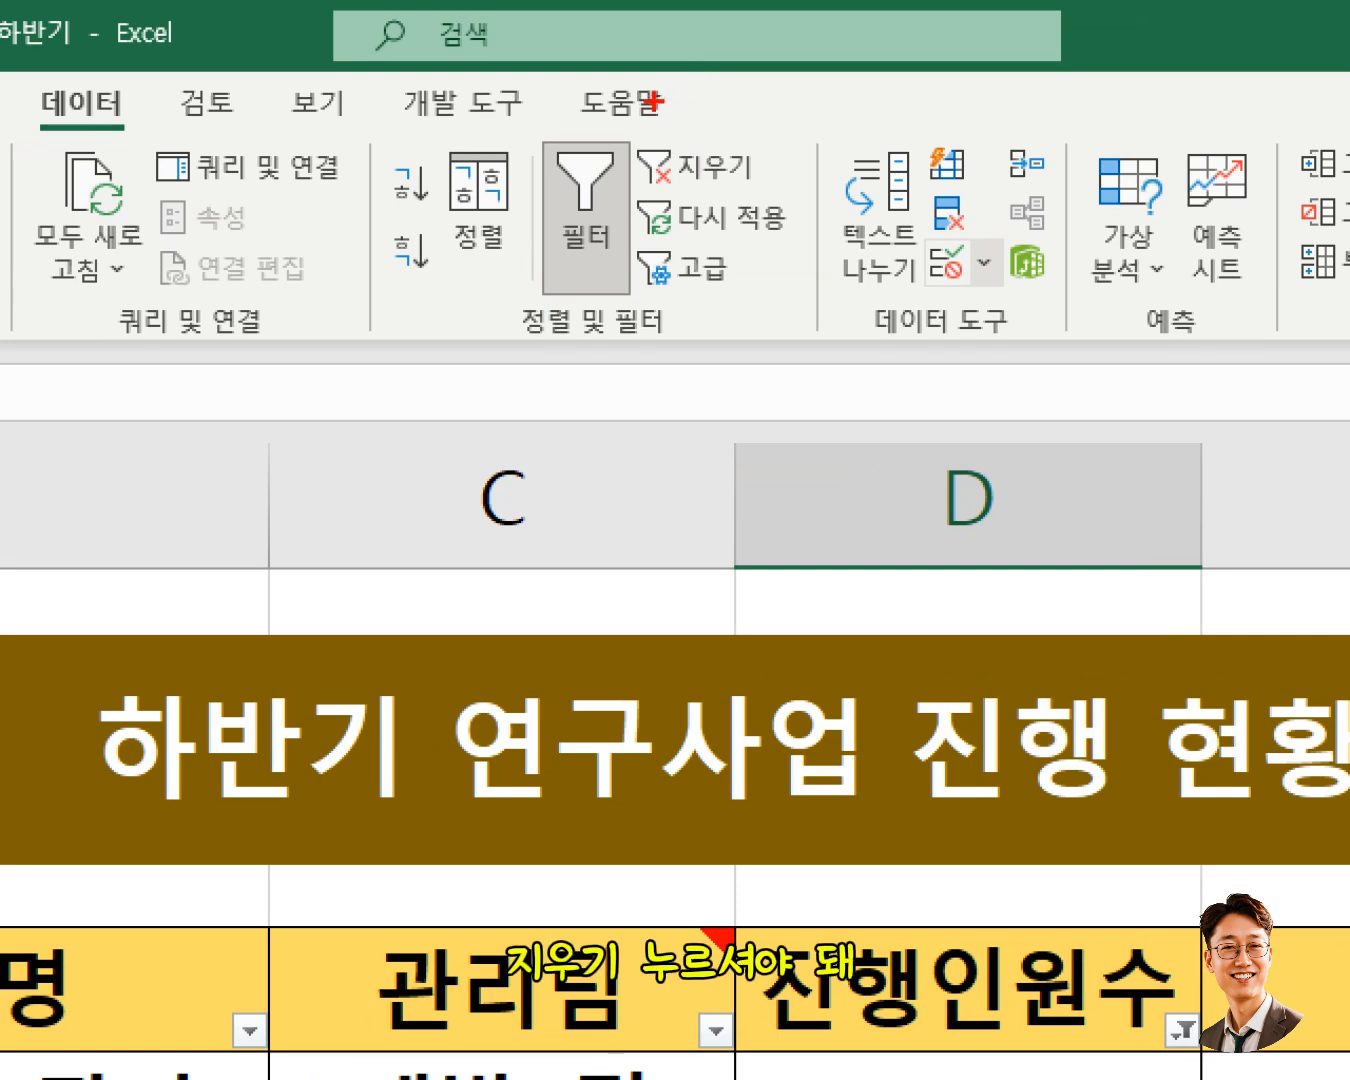
pyautogui.moveTo(632, 110)
pyautogui.mouseDown()
pyautogui.moveTo(665, 157)
pyautogui.moveTo(781, 194)
pyautogui.mouseUp()
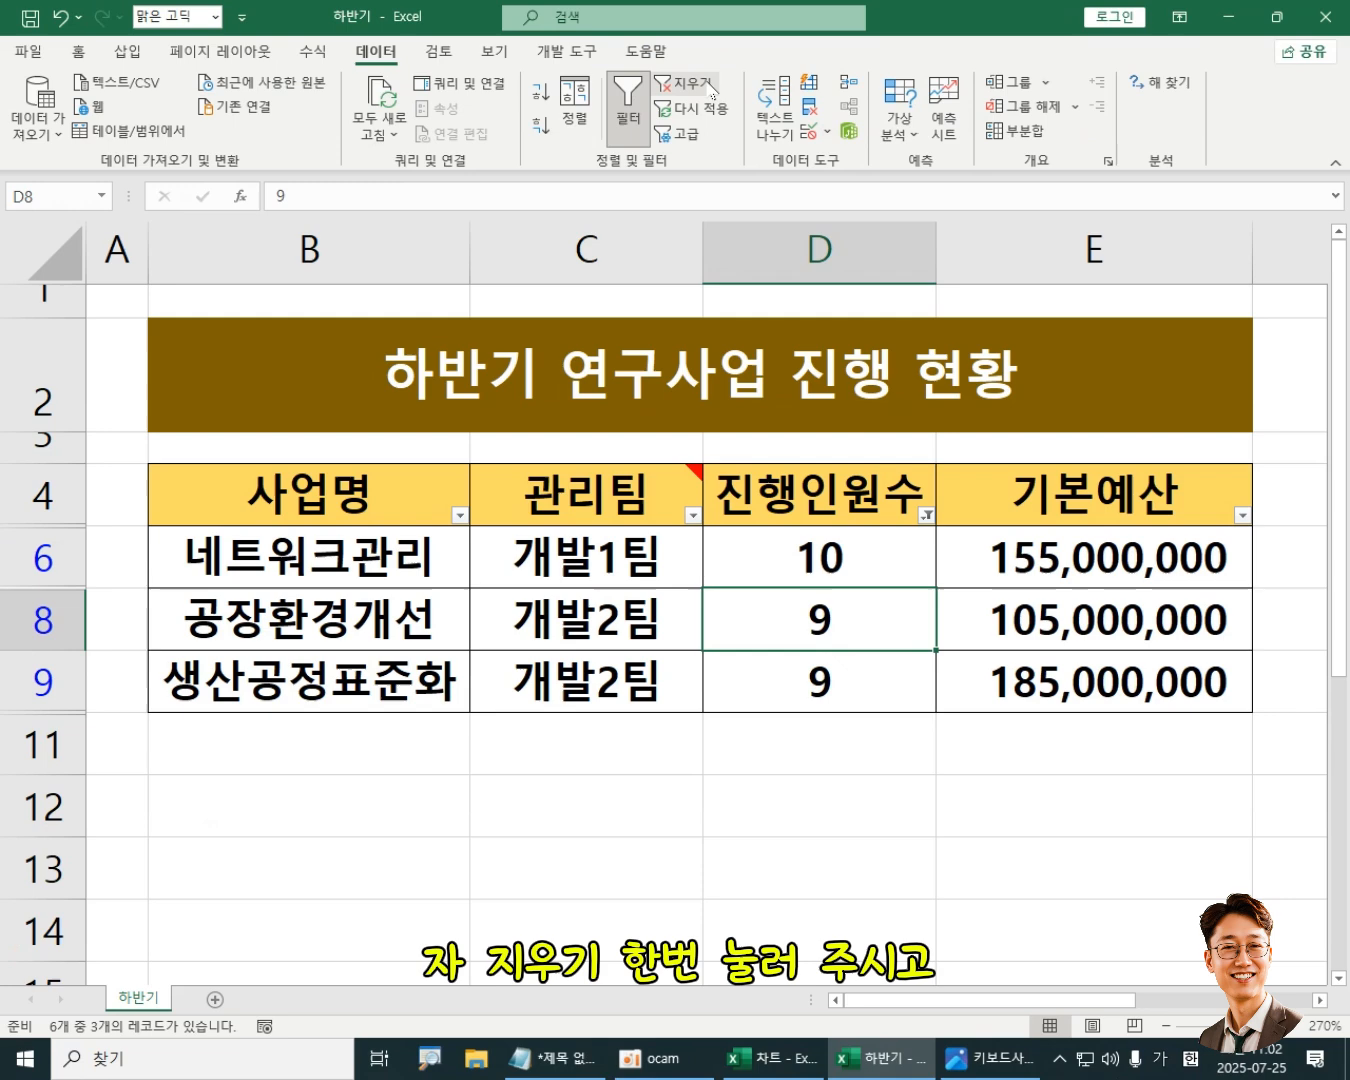
pyautogui.click(738, 179)
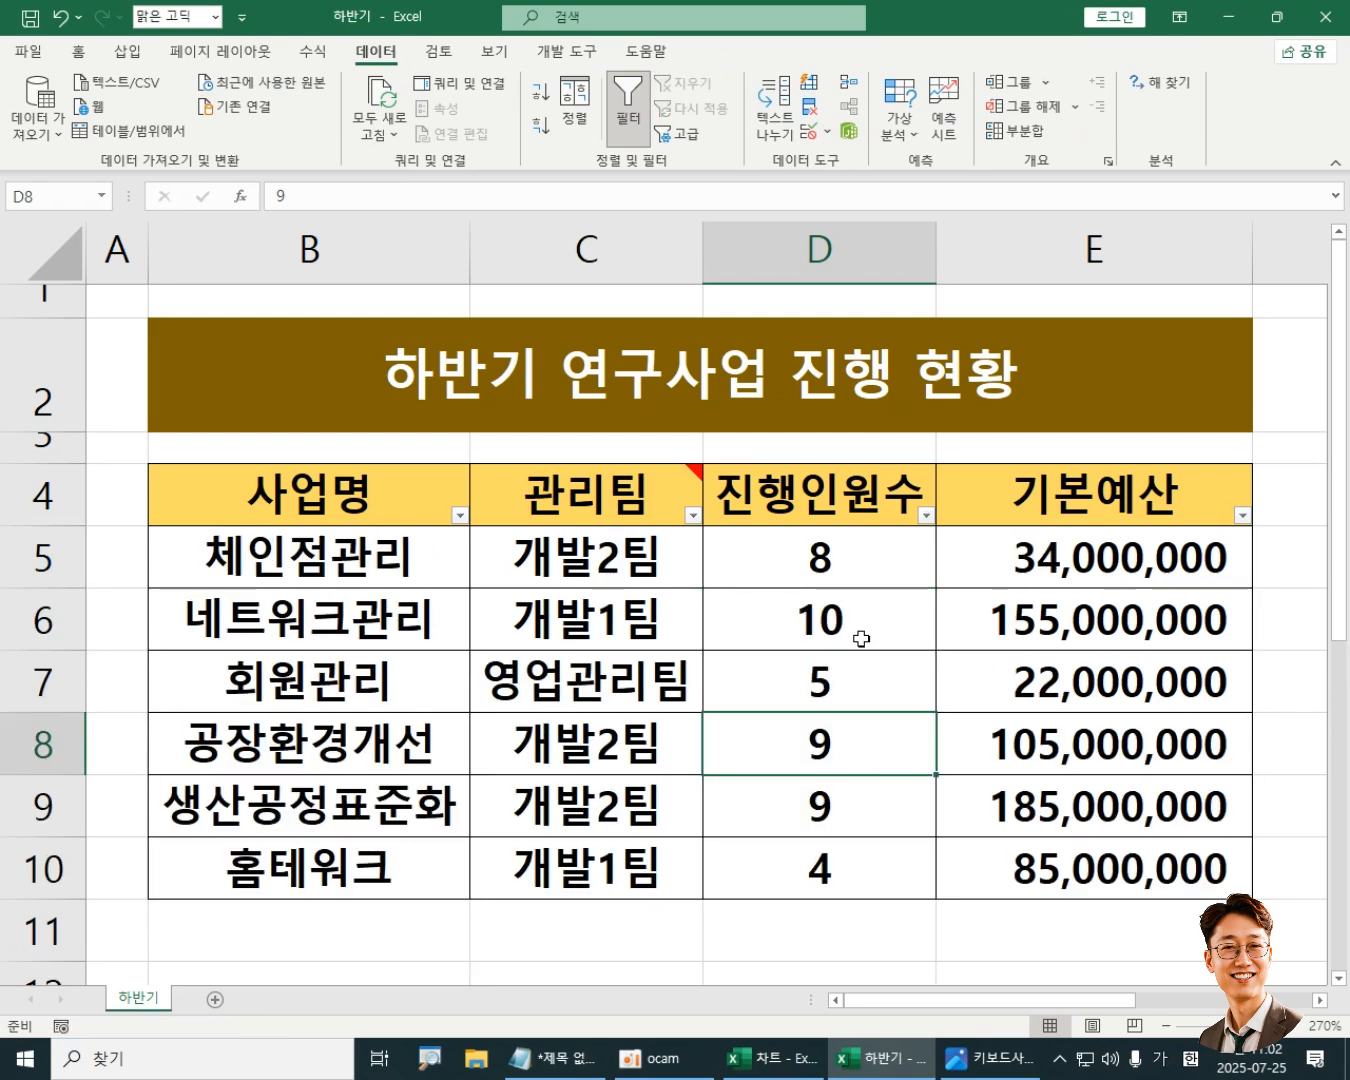
# Step: Insert a note on the 기본예산 header reading "기본예산이 1억이상인 사업만 필터링하세요" in place of the default author label
pyautogui.rightClick(1025, 495)
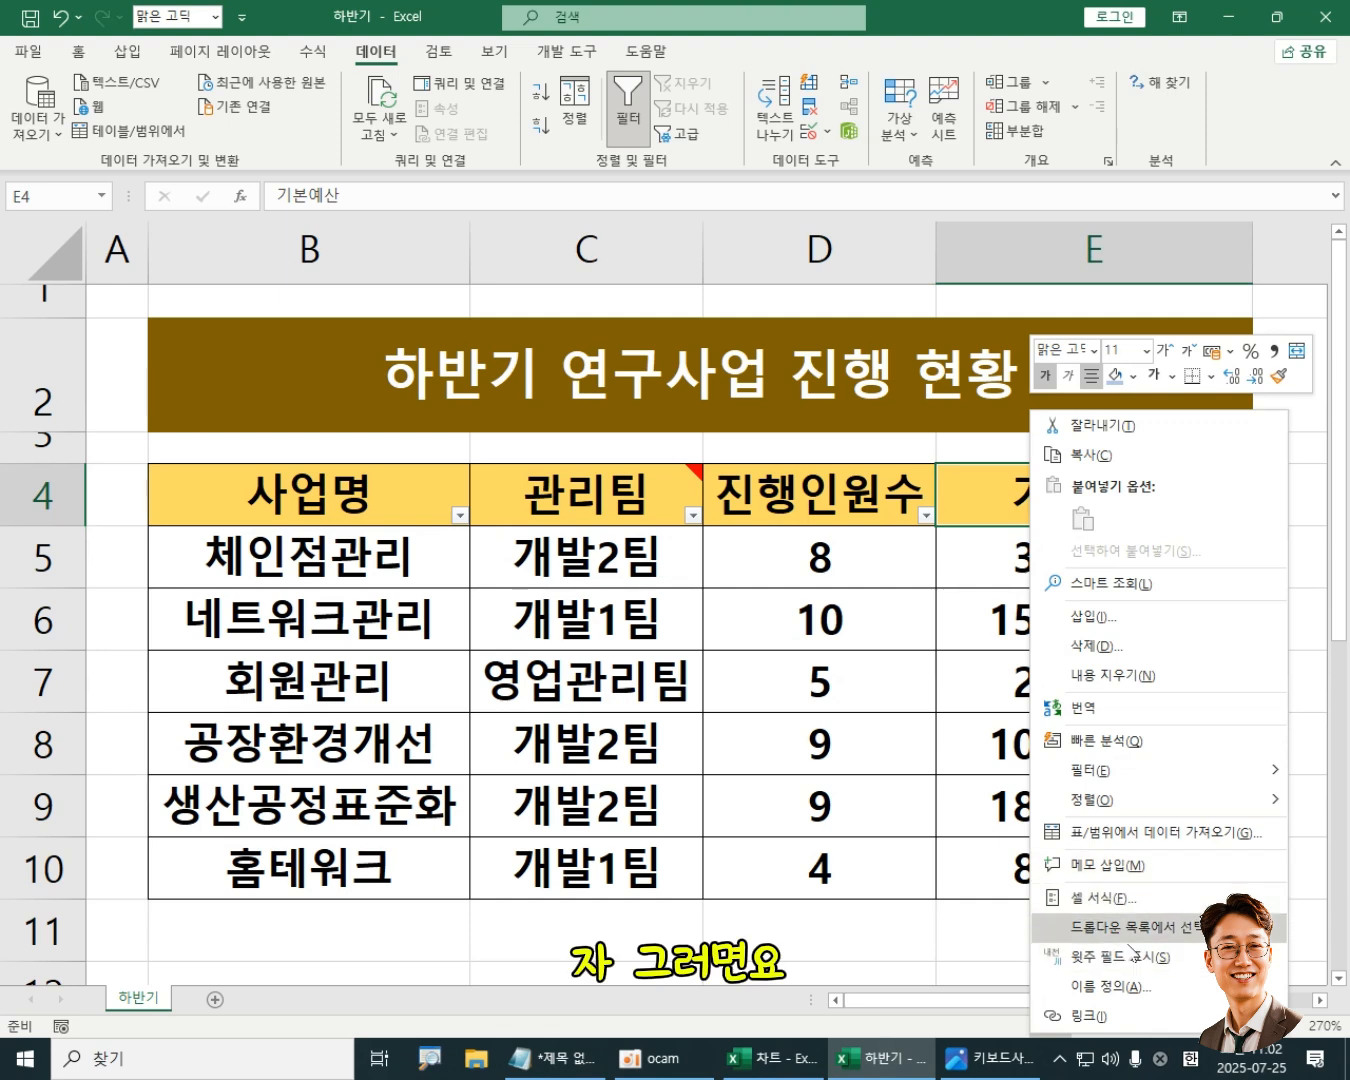
pyautogui.click(1126, 865)
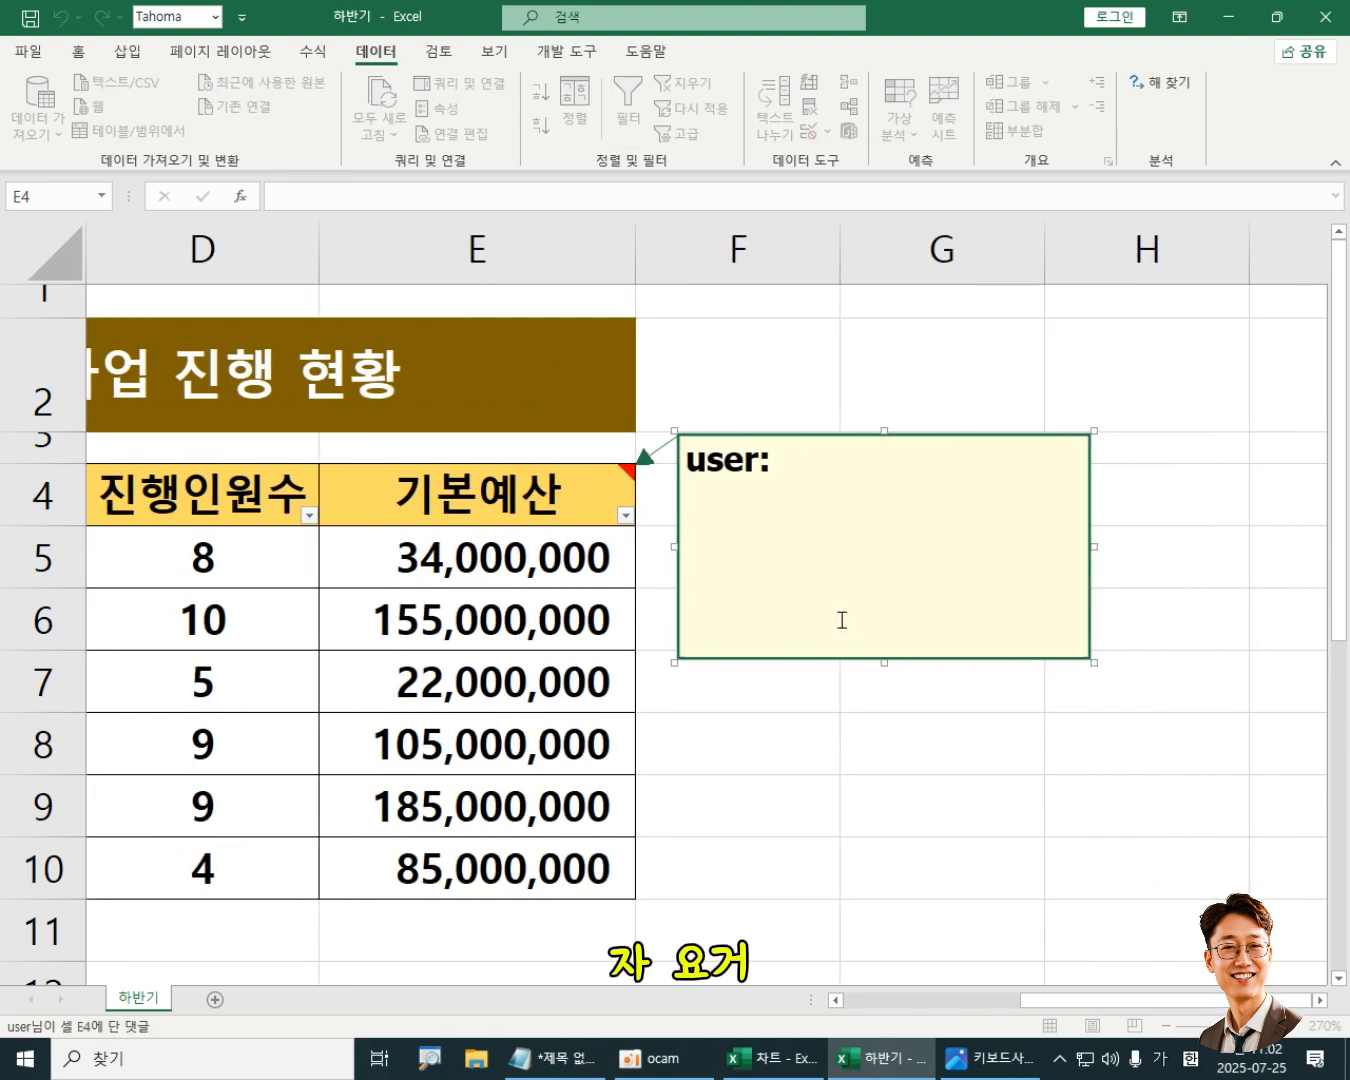
pyautogui.hotkey('shift', 'Home')
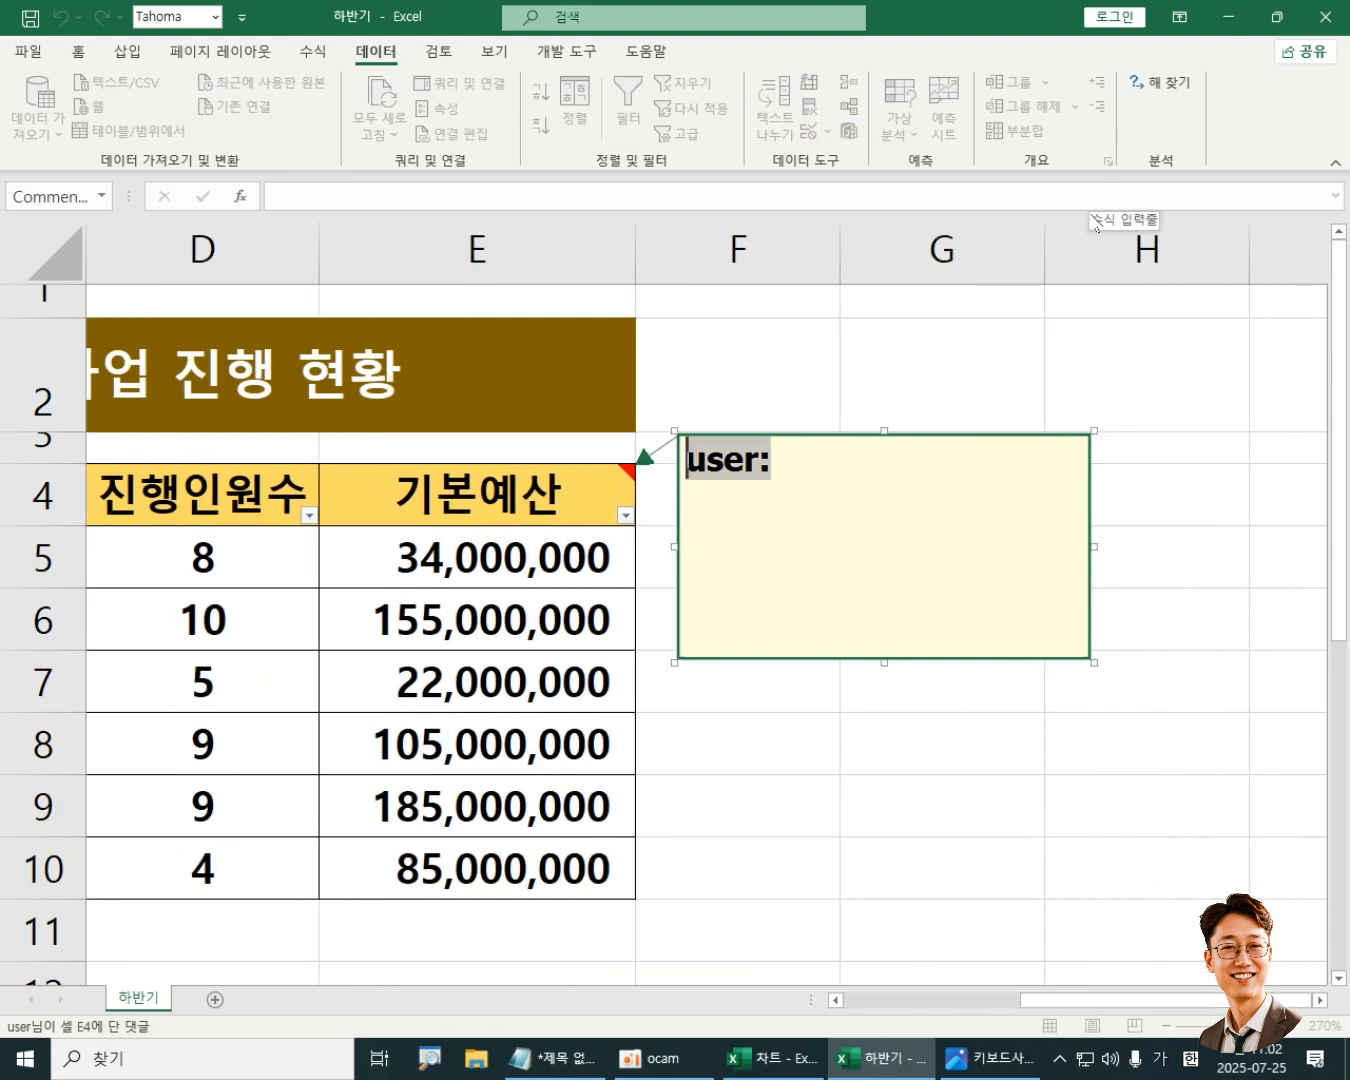
pyautogui.write('기본옛')
pyautogui.write('산이 ')
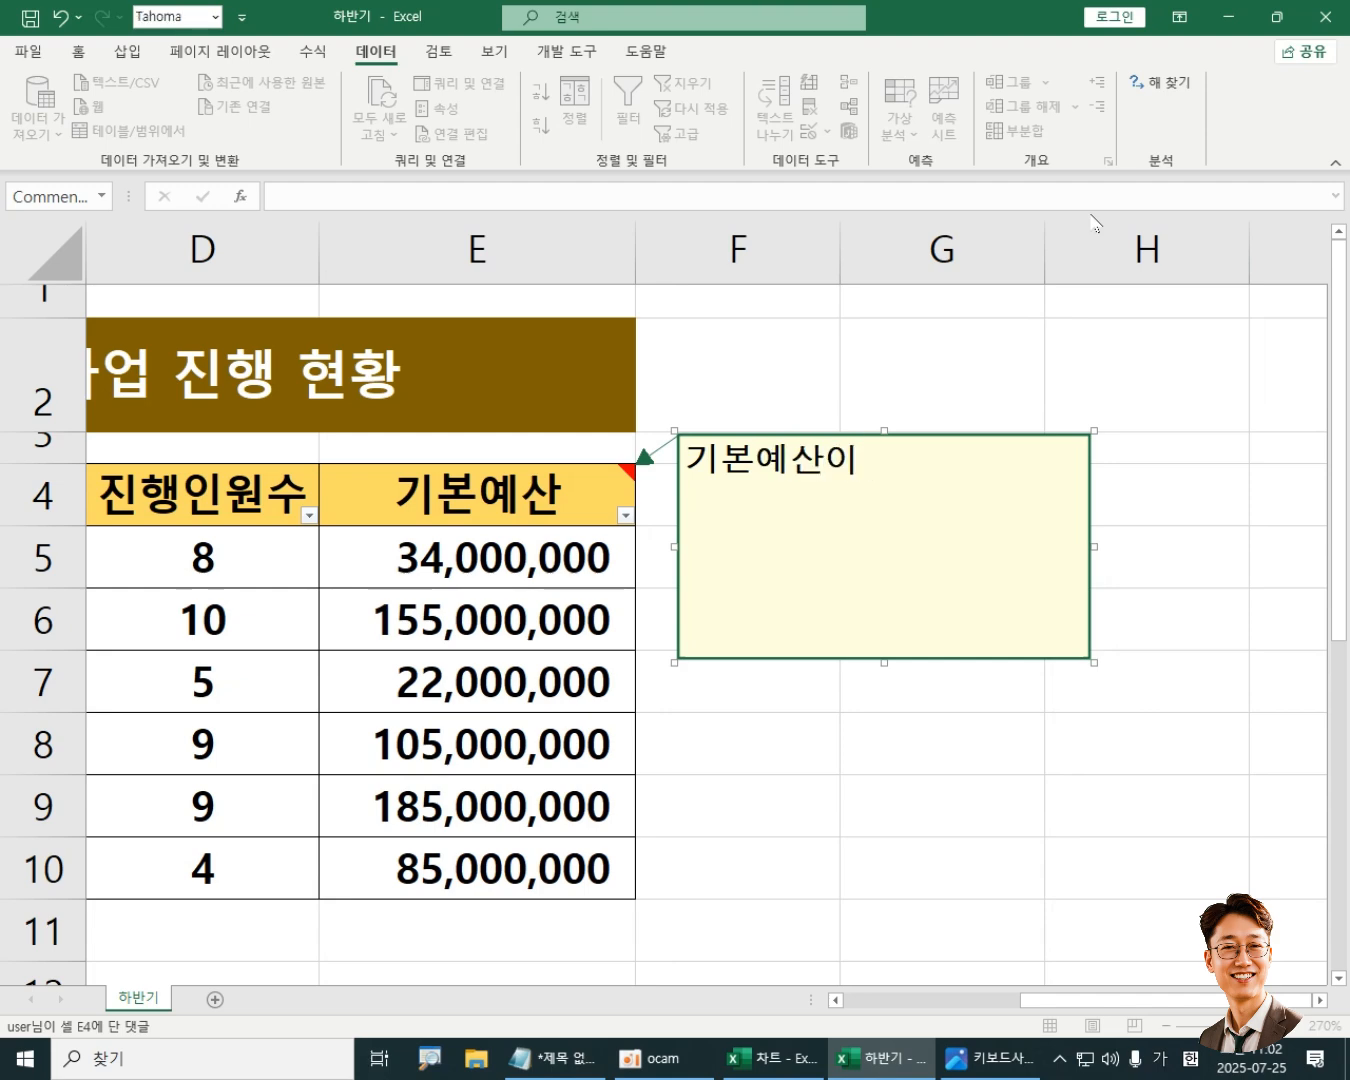
pyautogui.write('1')
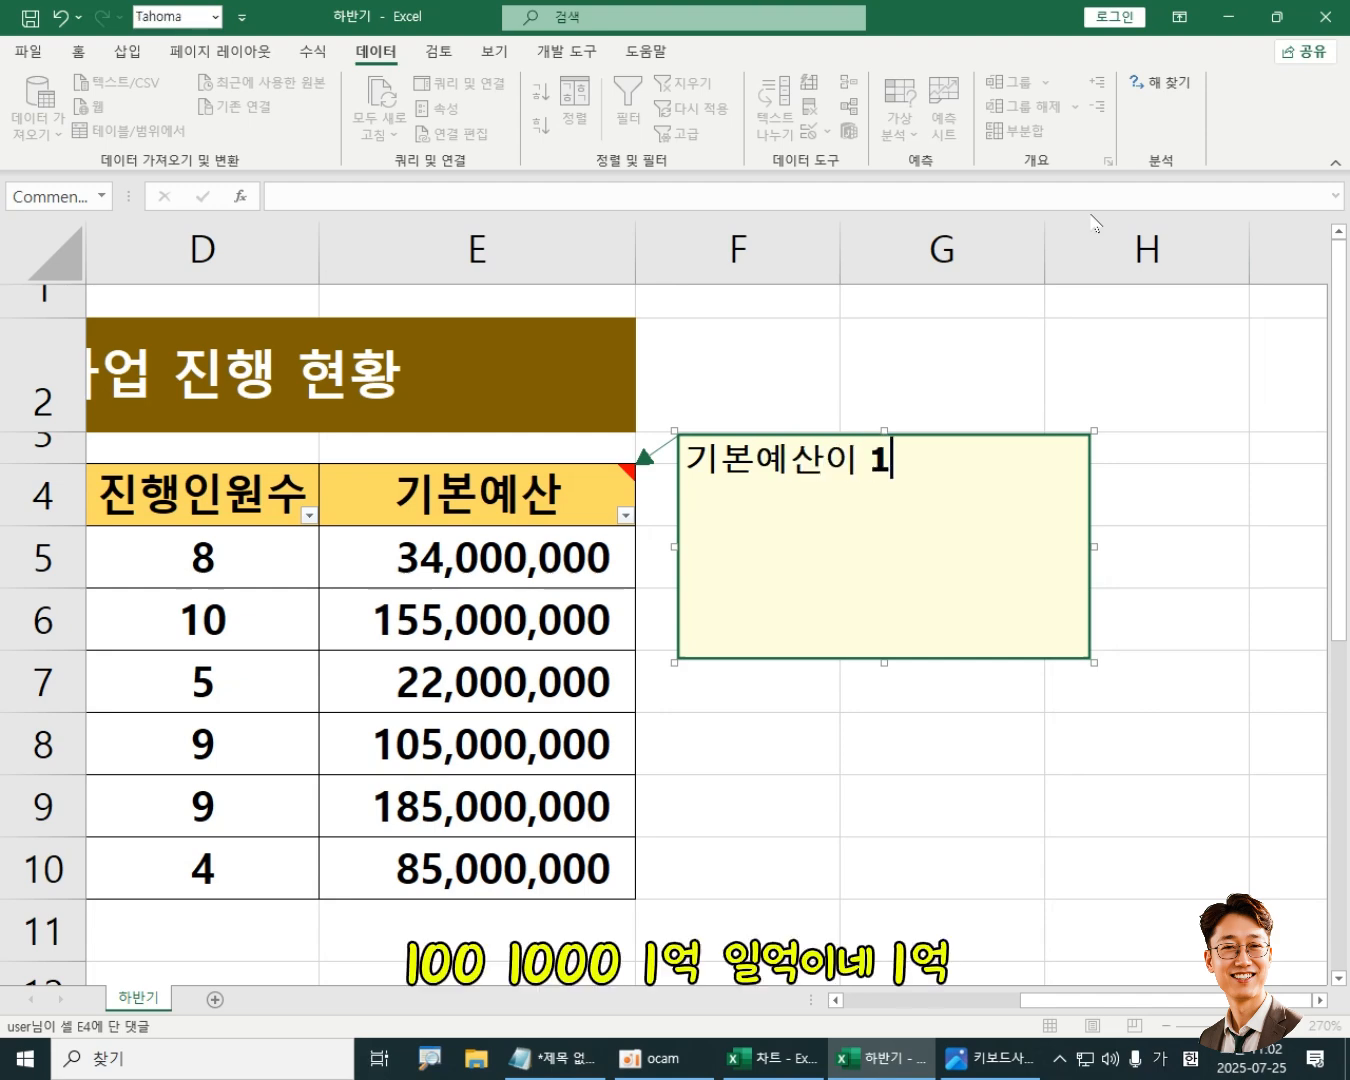
pyautogui.write('억이')
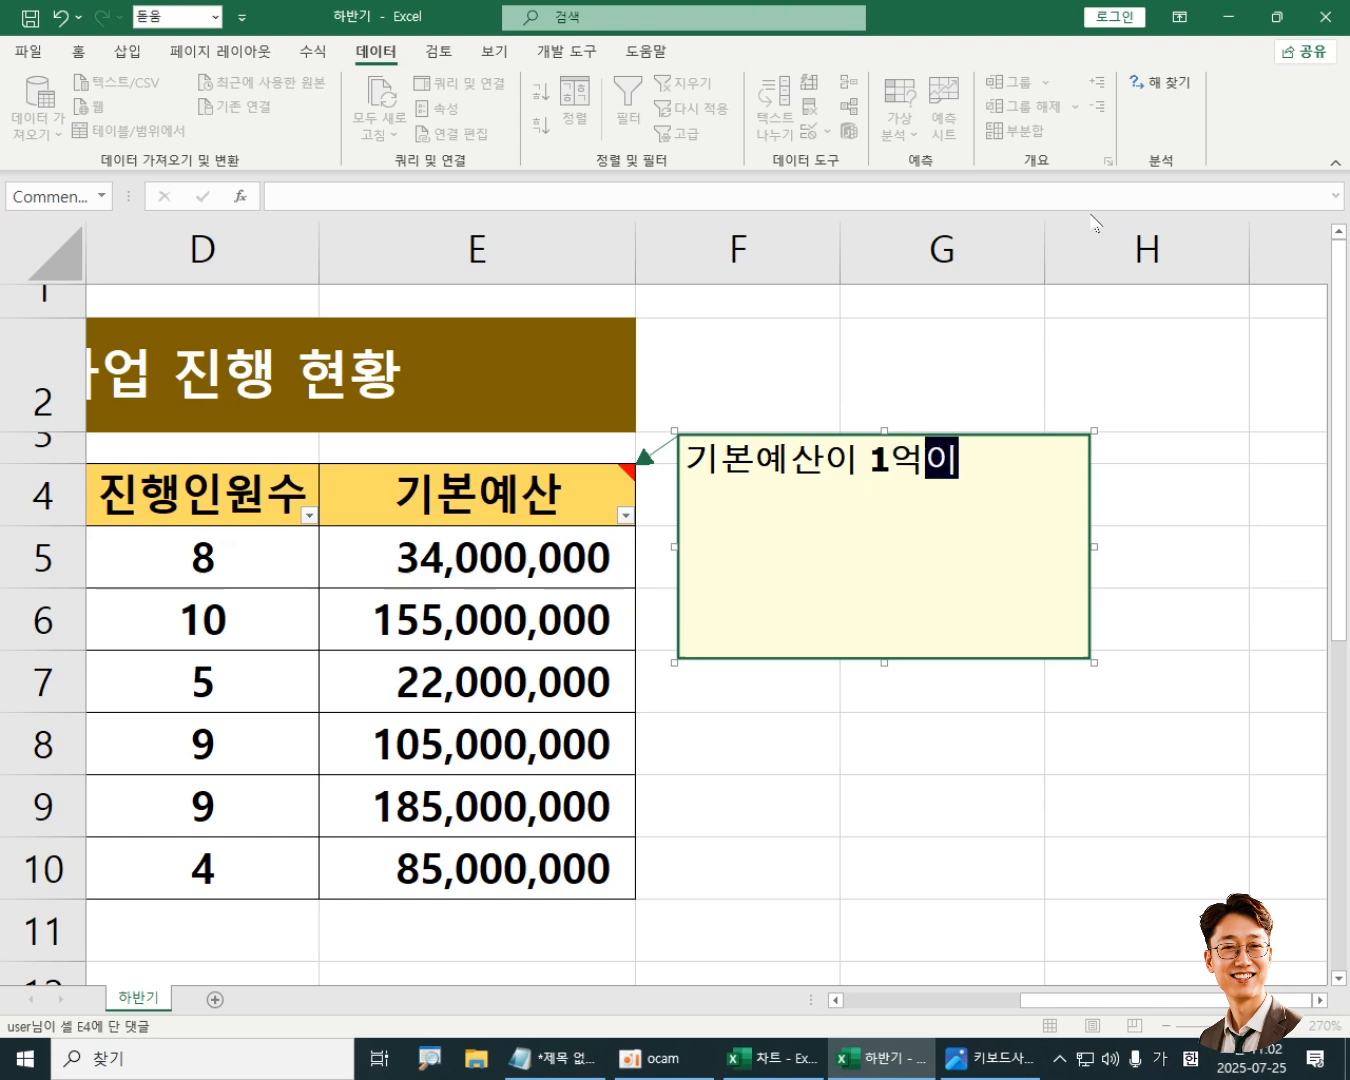
pyautogui.write('상인 ')
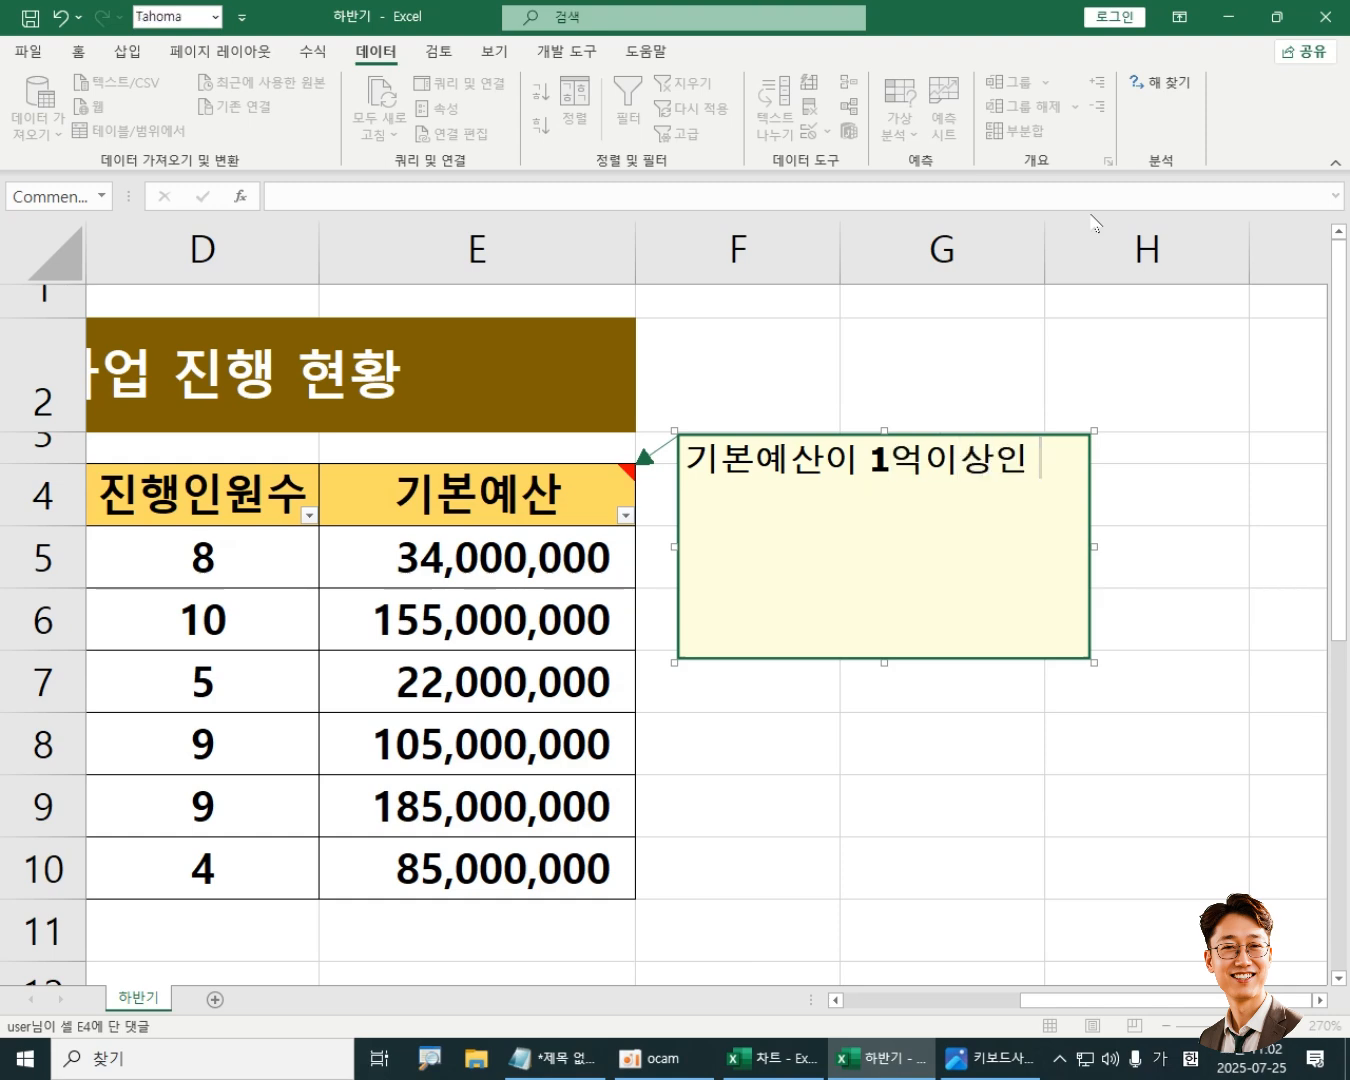
pyautogui.write('사업만')
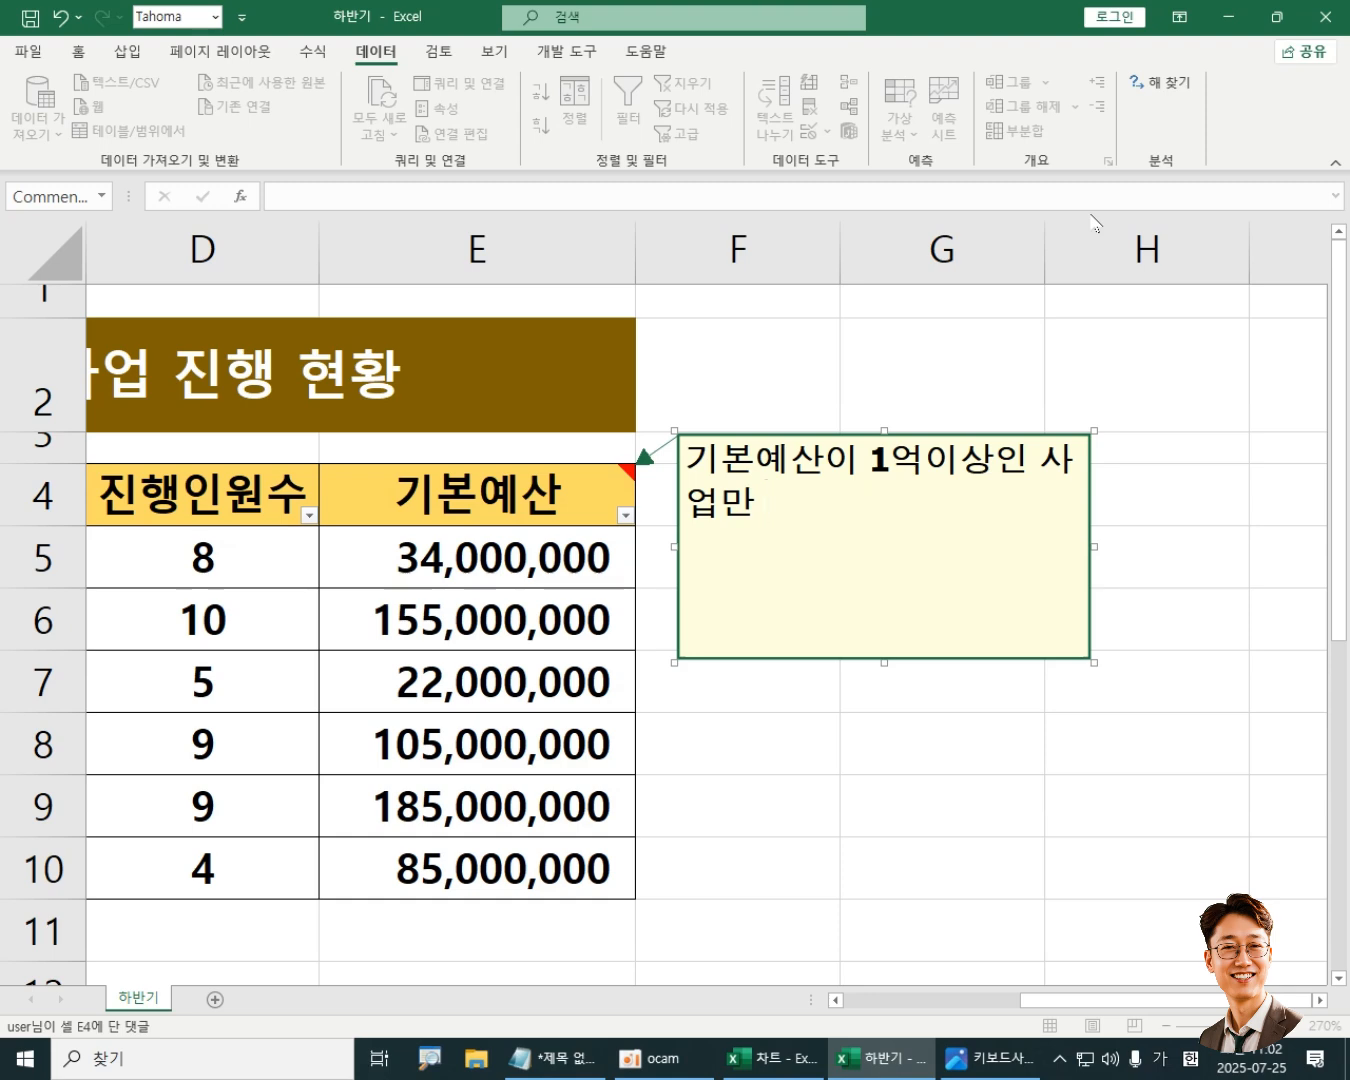
pyautogui.write(' 필터')
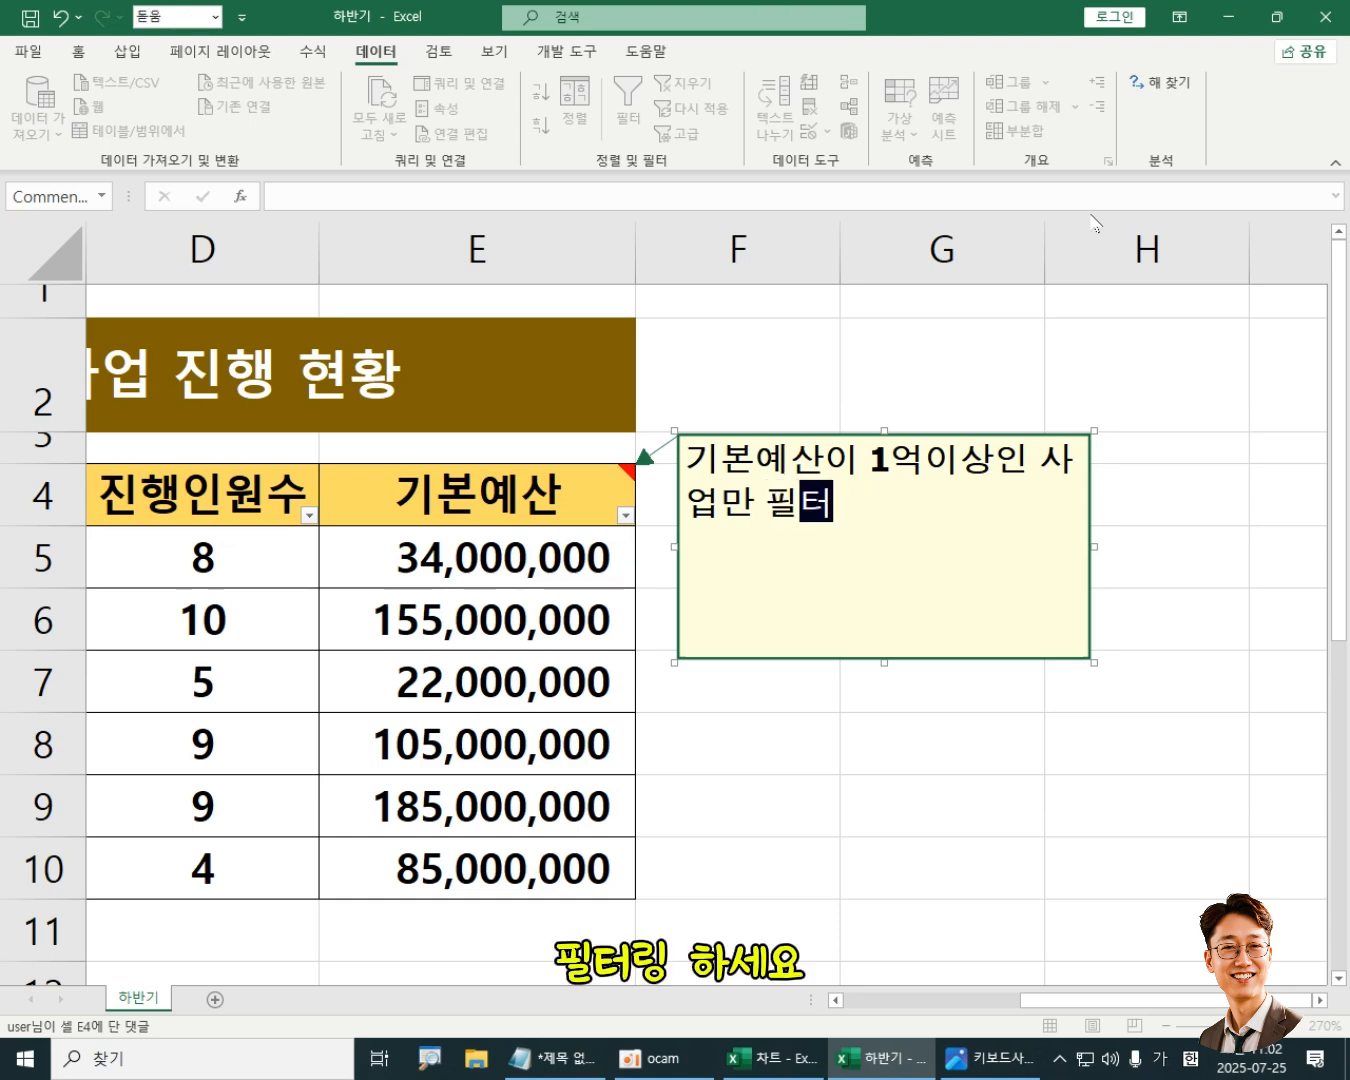
pyautogui.write('링하세요')
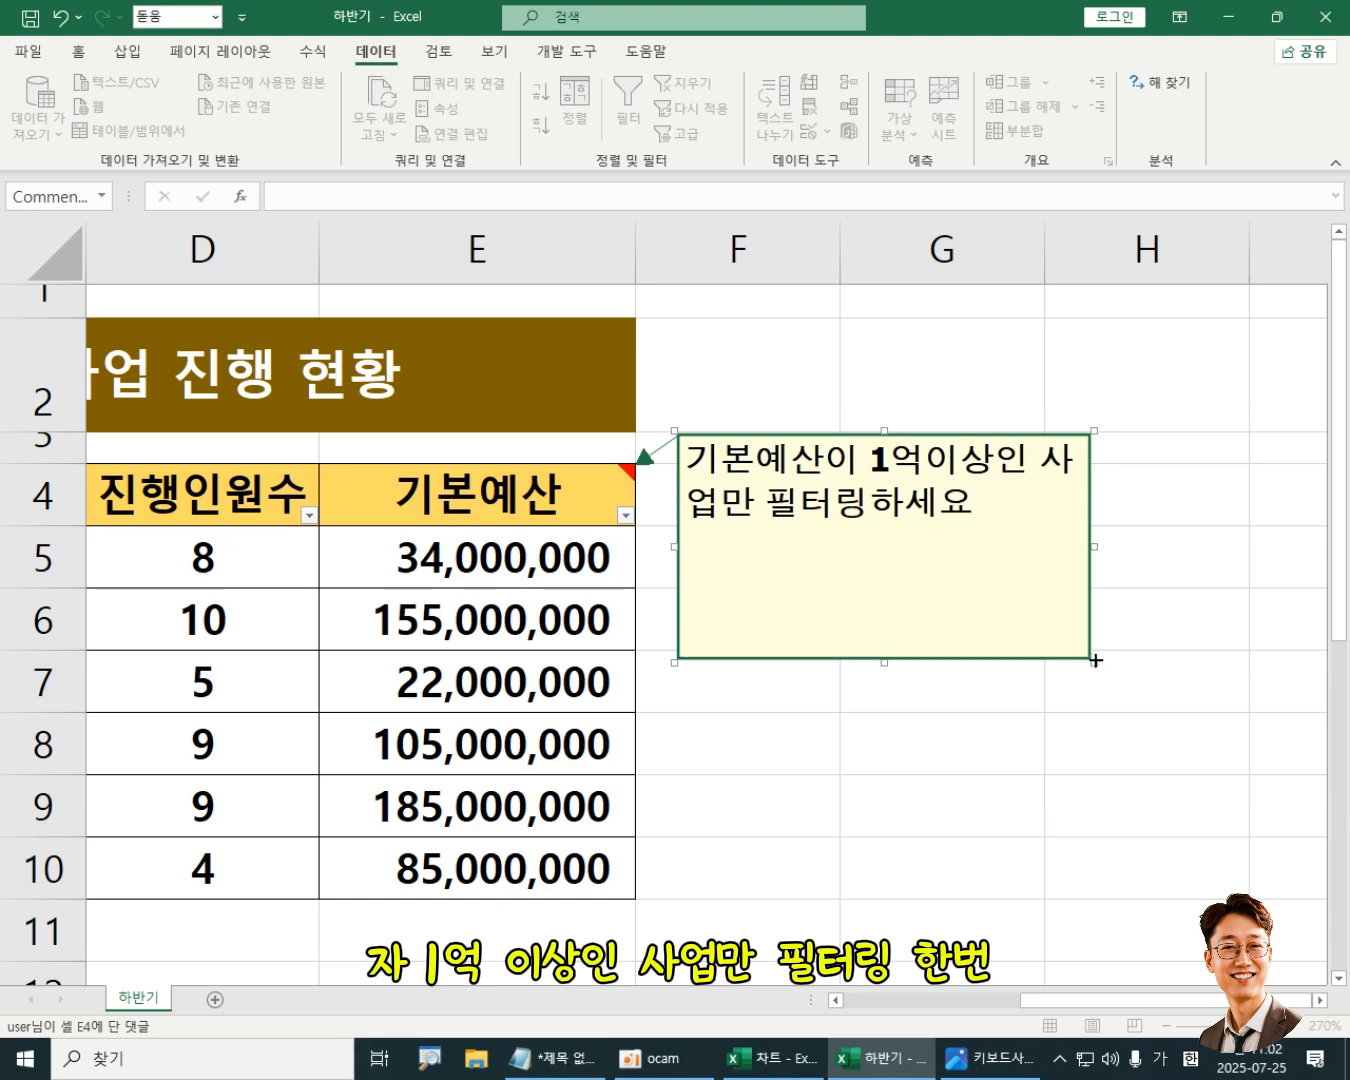
# Step: Increase the 기본예산 note's font size to 14 and resize its box to fit the whole text
pyautogui.moveTo(1096, 660); pyautogui.dragTo(1168, 557)
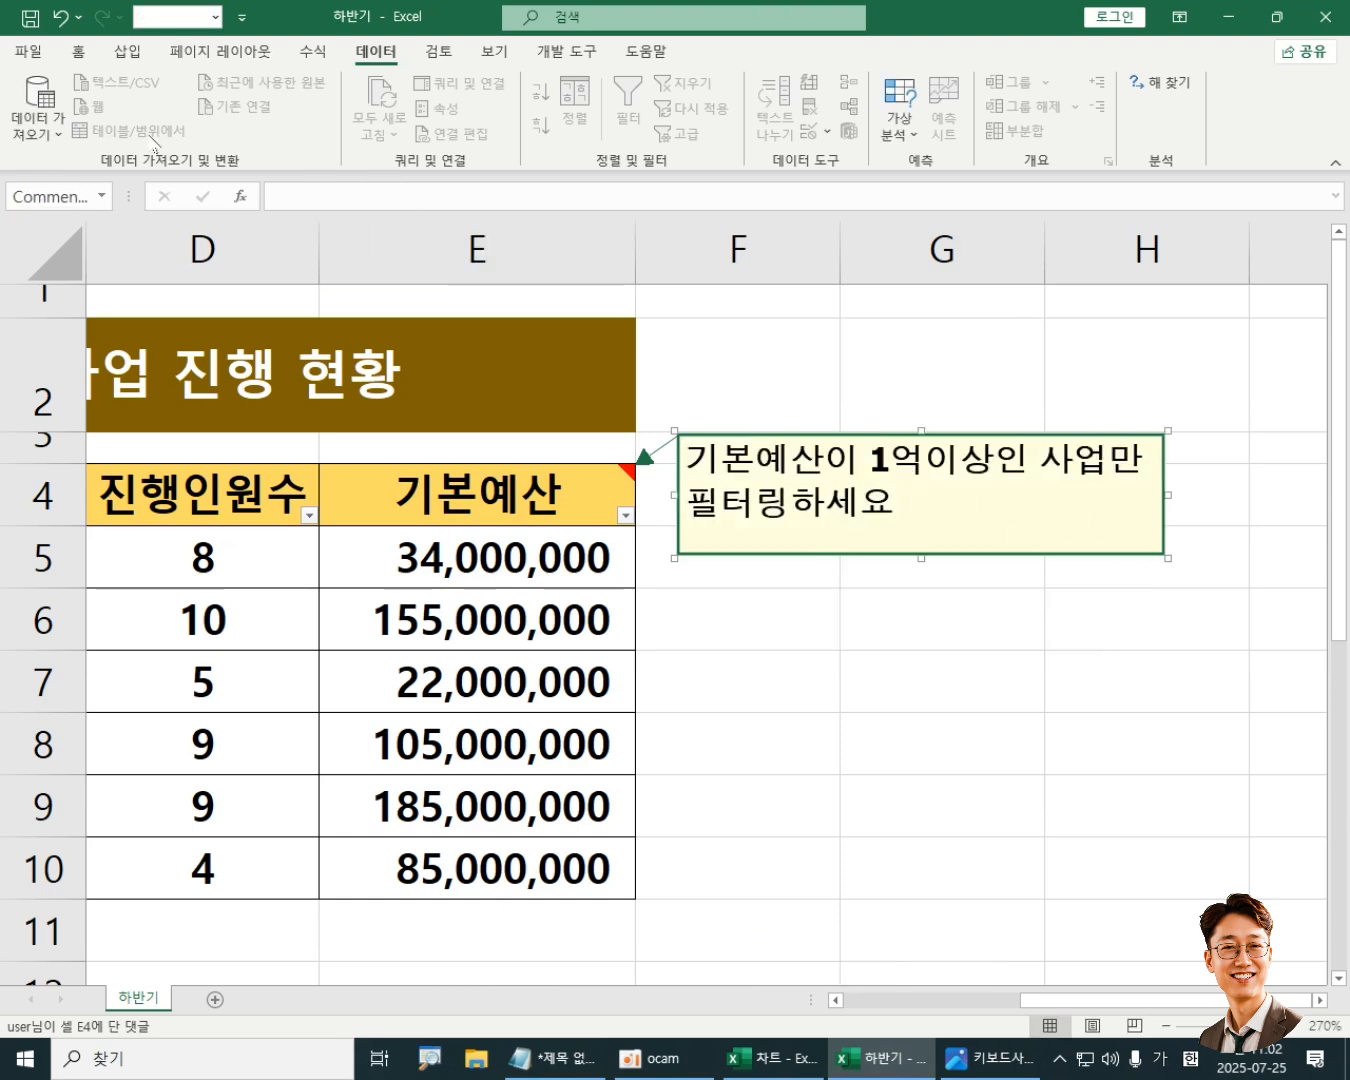
pyautogui.click(78, 51)
pyautogui.click(362, 92)
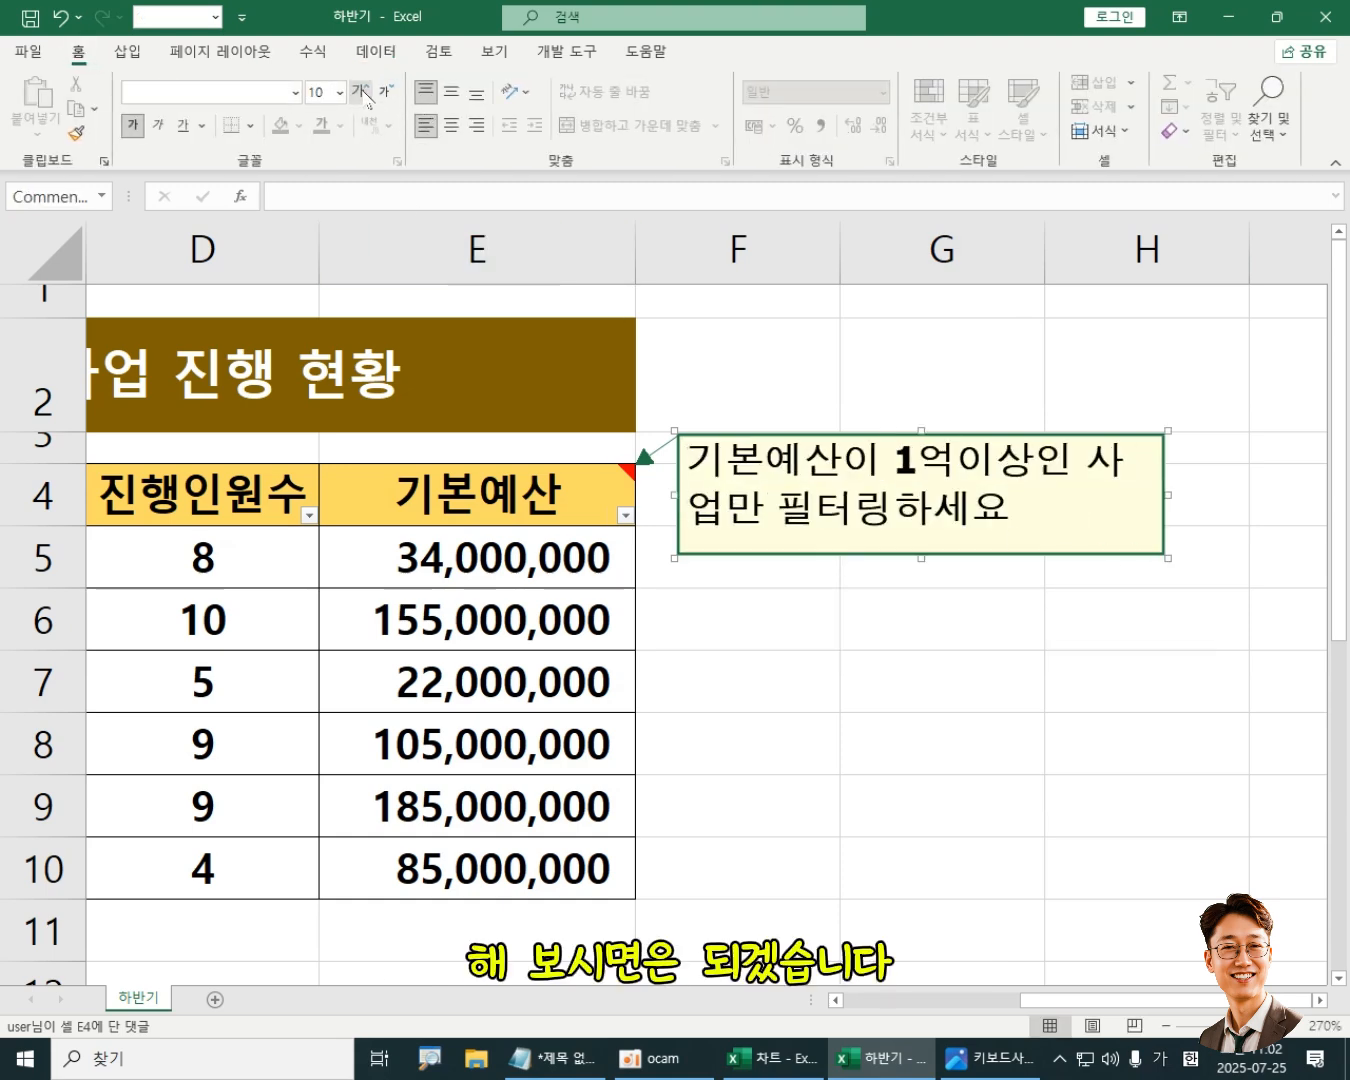
pyautogui.click(362, 91)
pyautogui.click(362, 92)
pyautogui.click(362, 92)
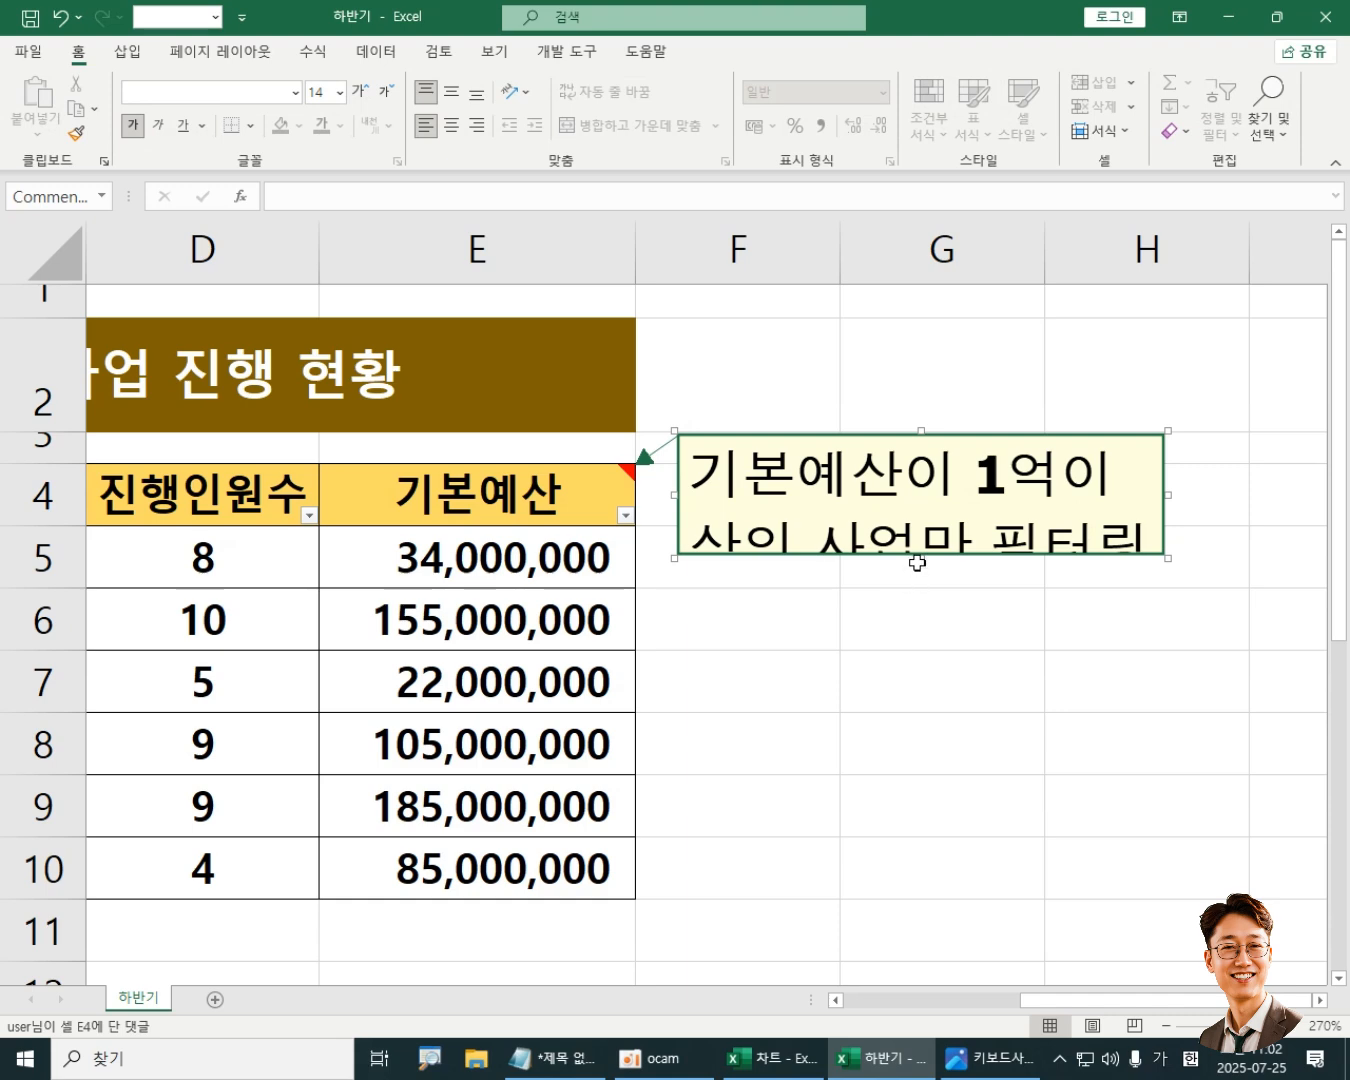
pyautogui.moveTo(917, 560); pyautogui.dragTo(934, 678)
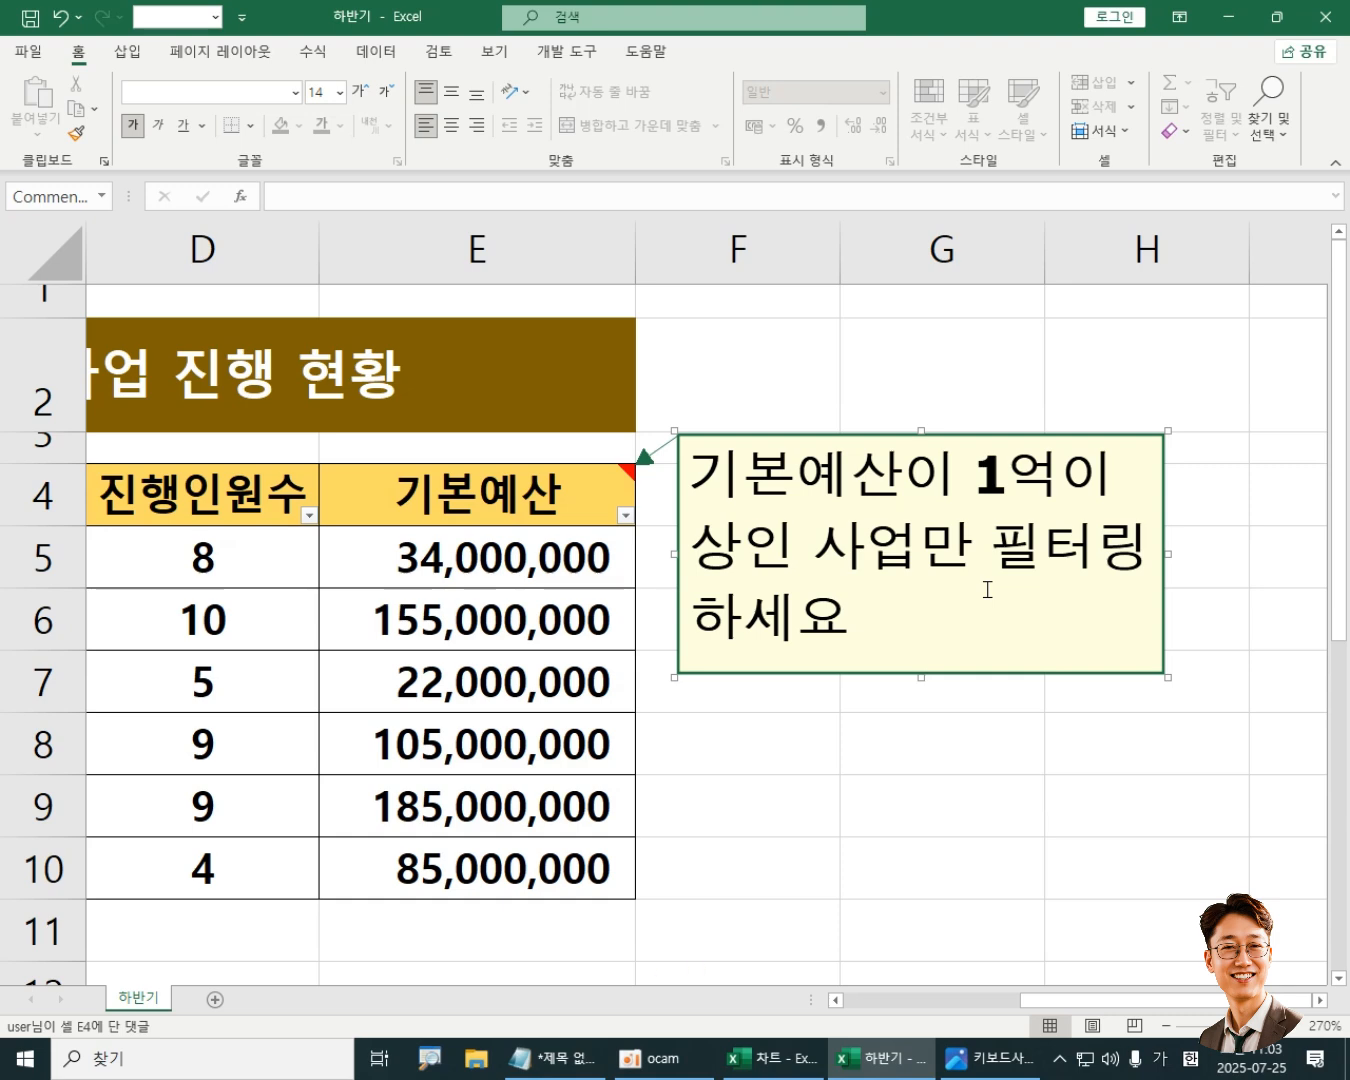
pyautogui.click(679, 1062)
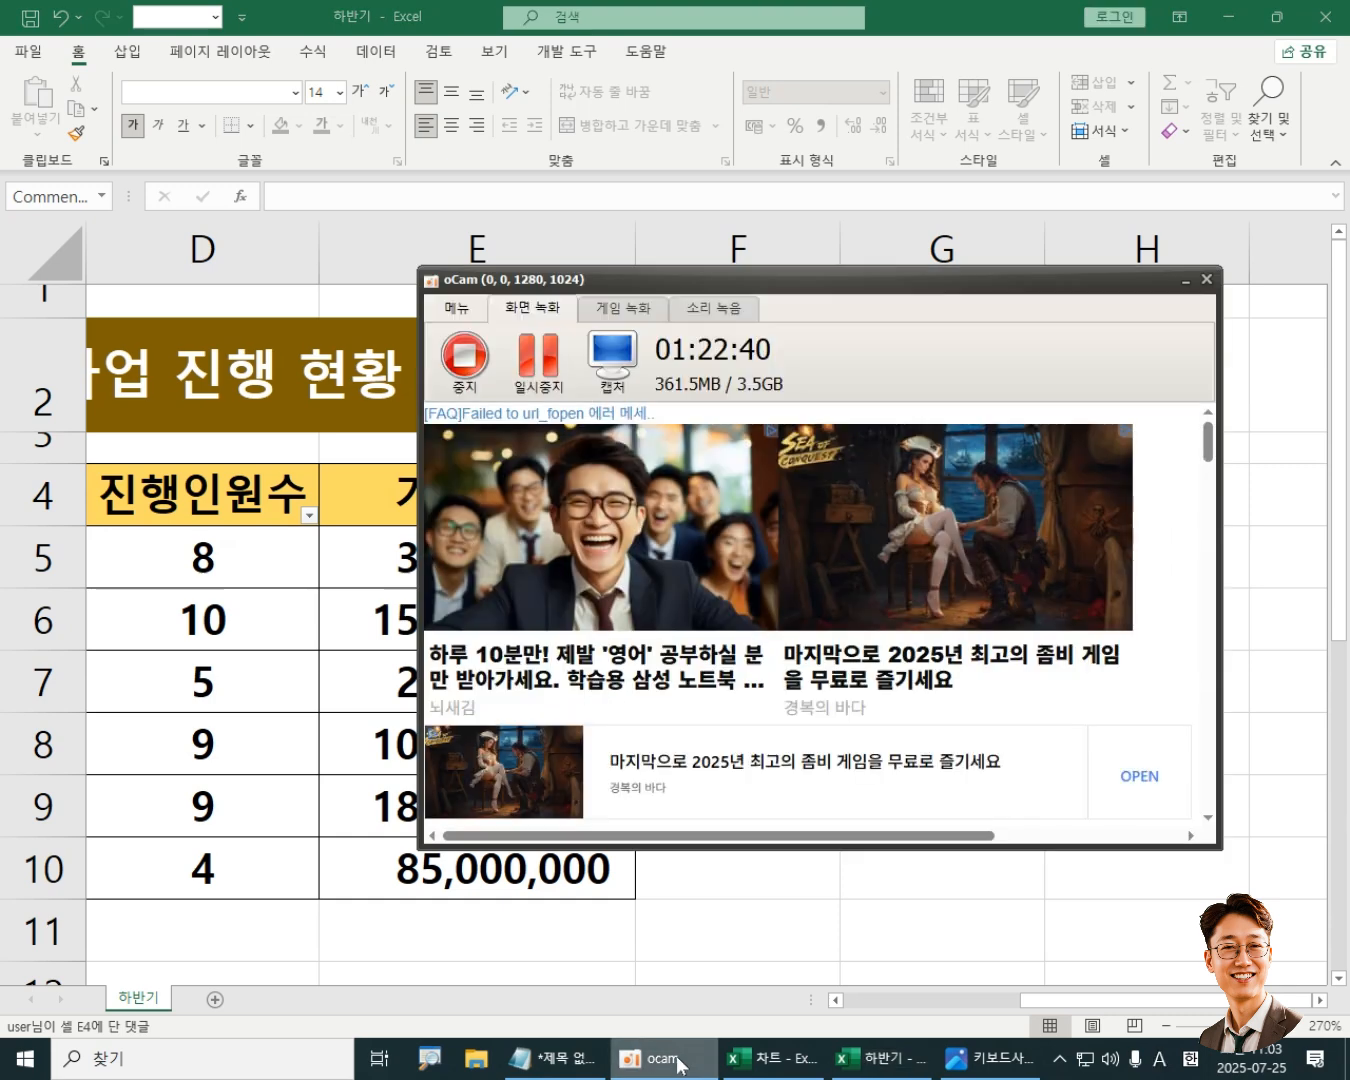
pyautogui.click(678, 1062)
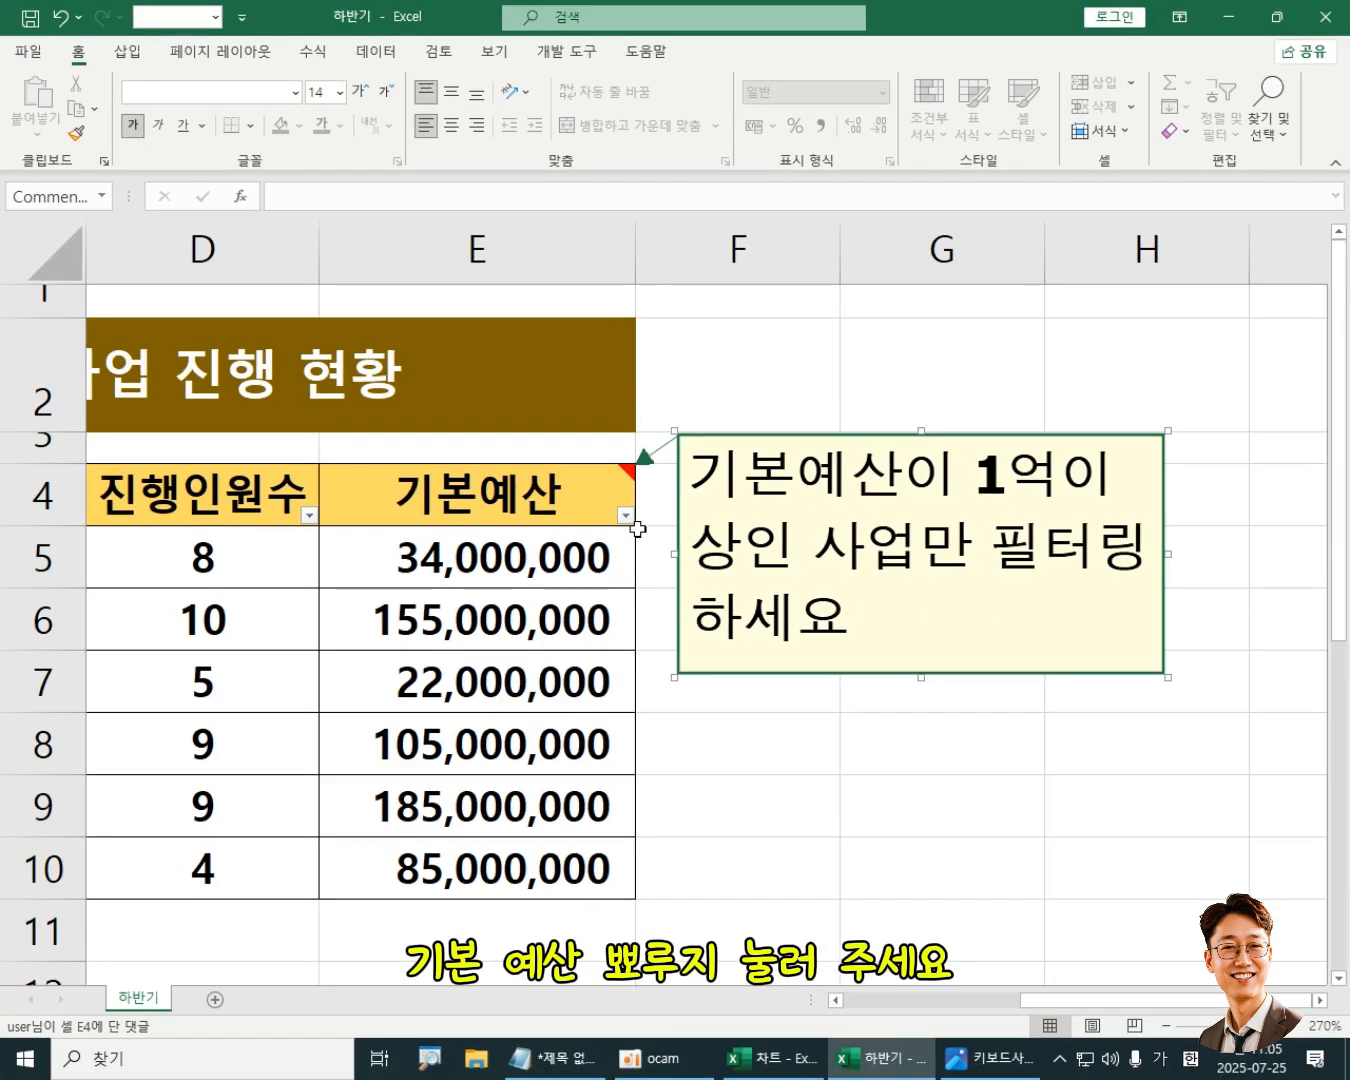
# Step: Set up a custom number filter on the 기본예산 column for values greater than or equal to 100000000
pyautogui.press('Escape')
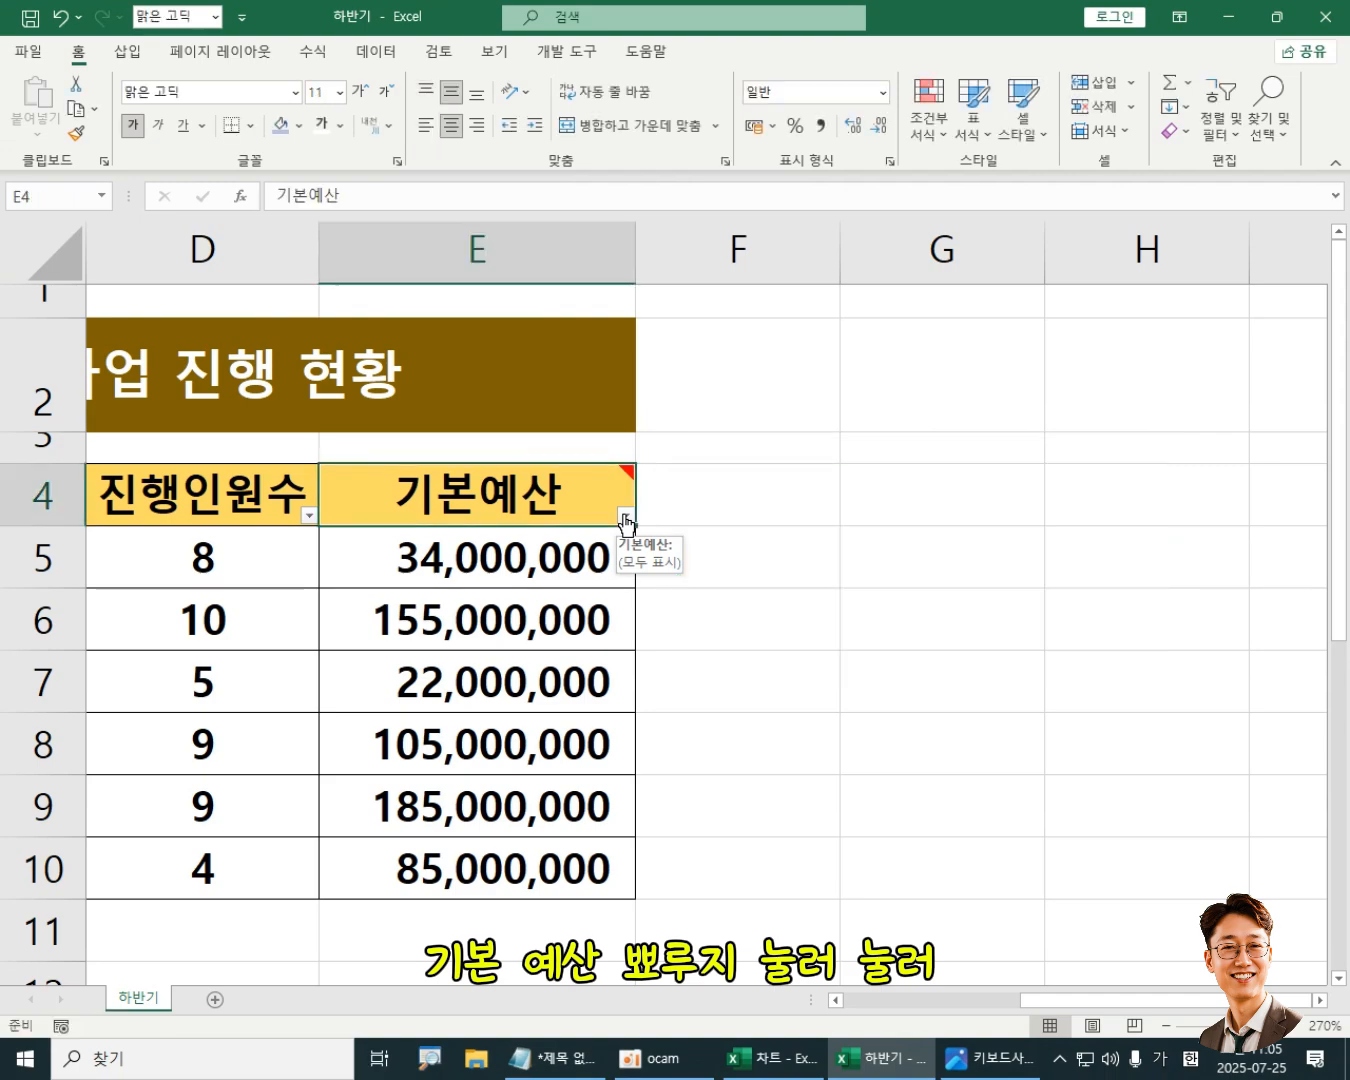
pyautogui.click(625, 516)
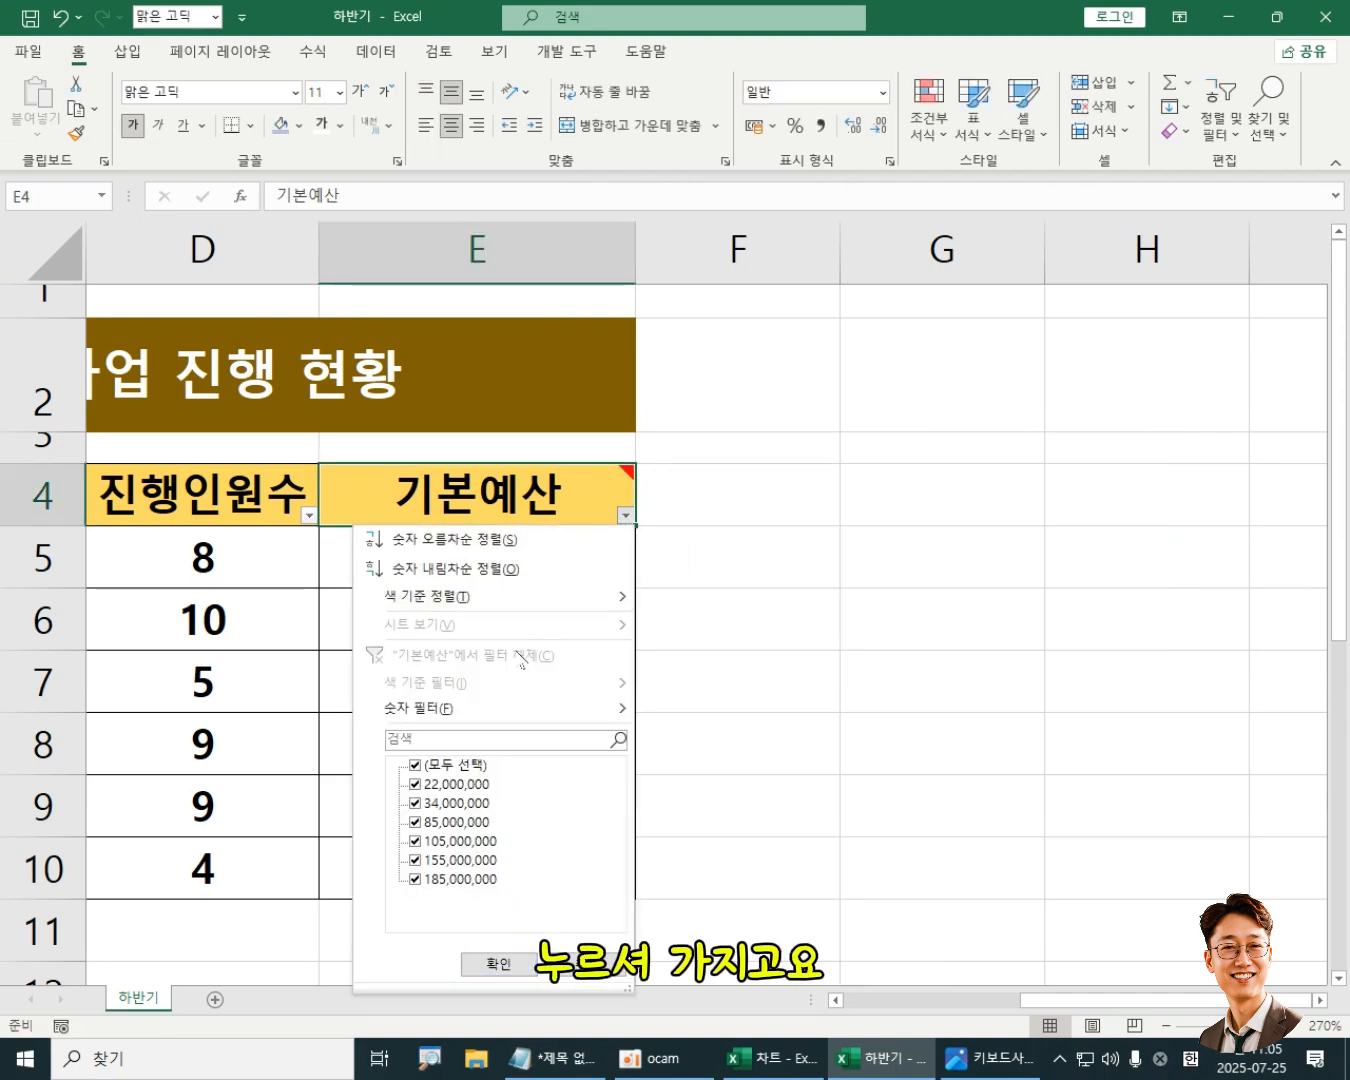
pyautogui.moveTo(508, 716)
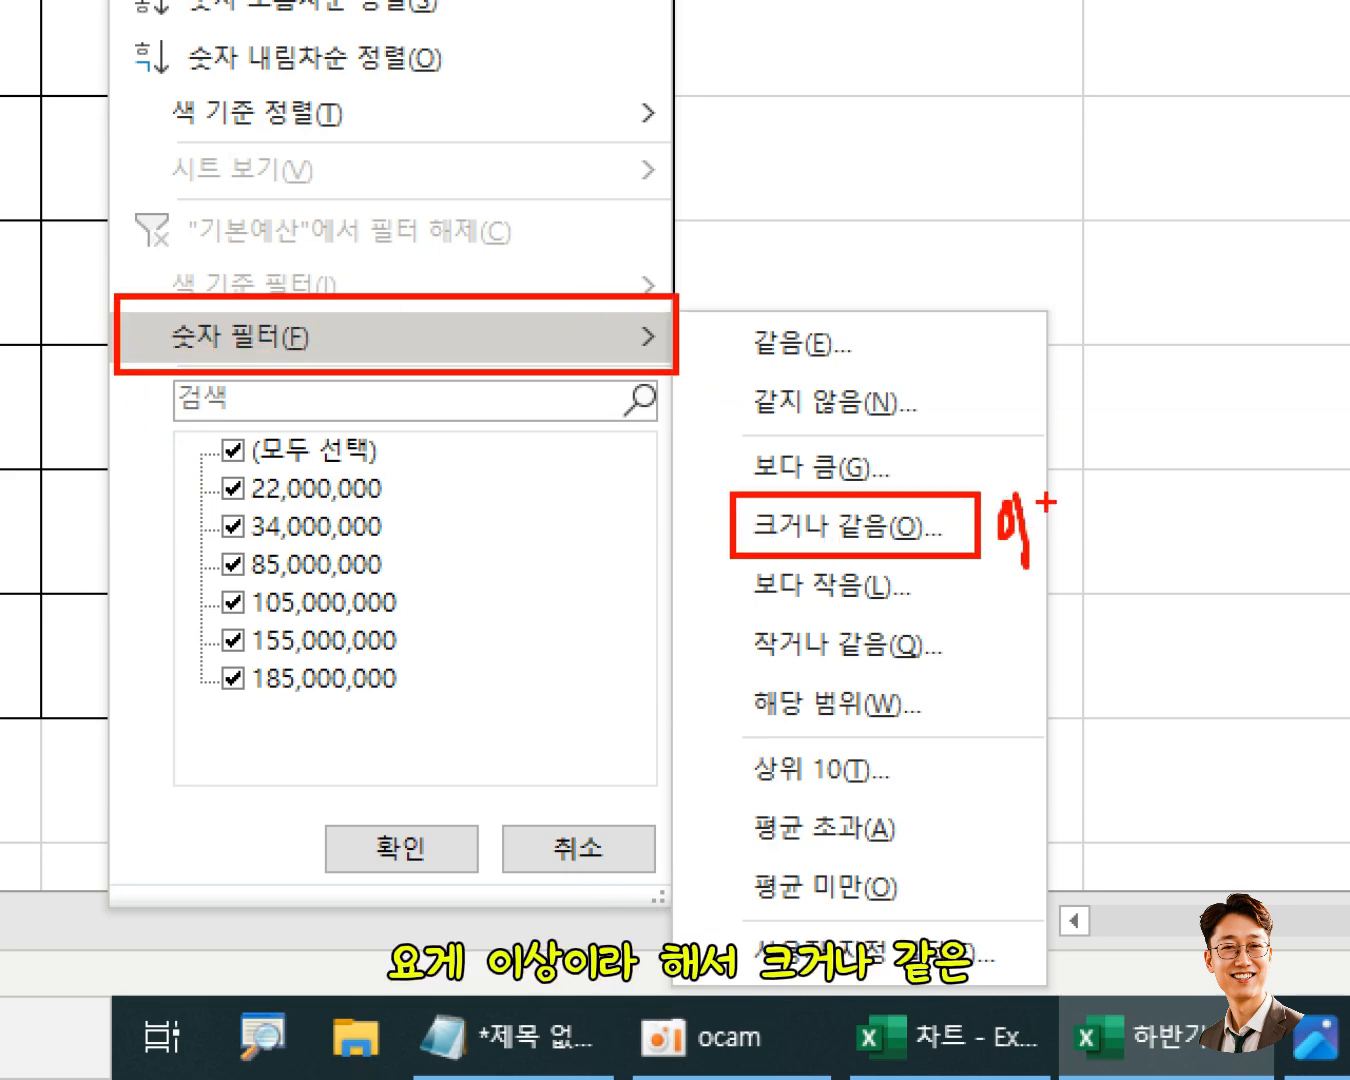
pyautogui.moveTo(1084, 540); pyautogui.dragTo(950, 615)
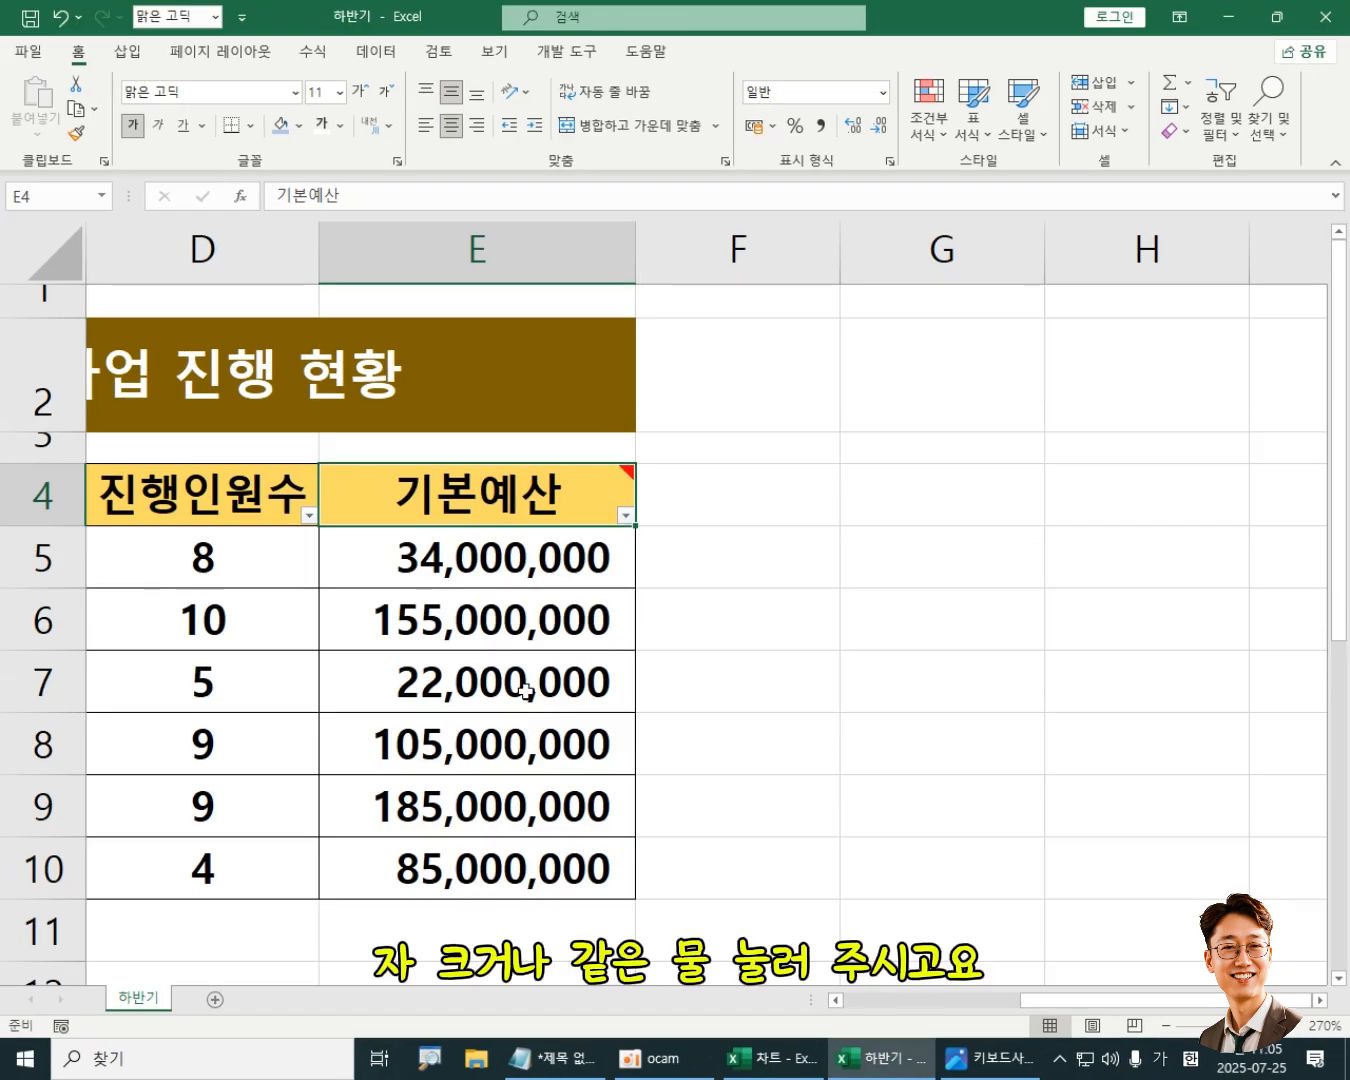
pyautogui.click(625, 516)
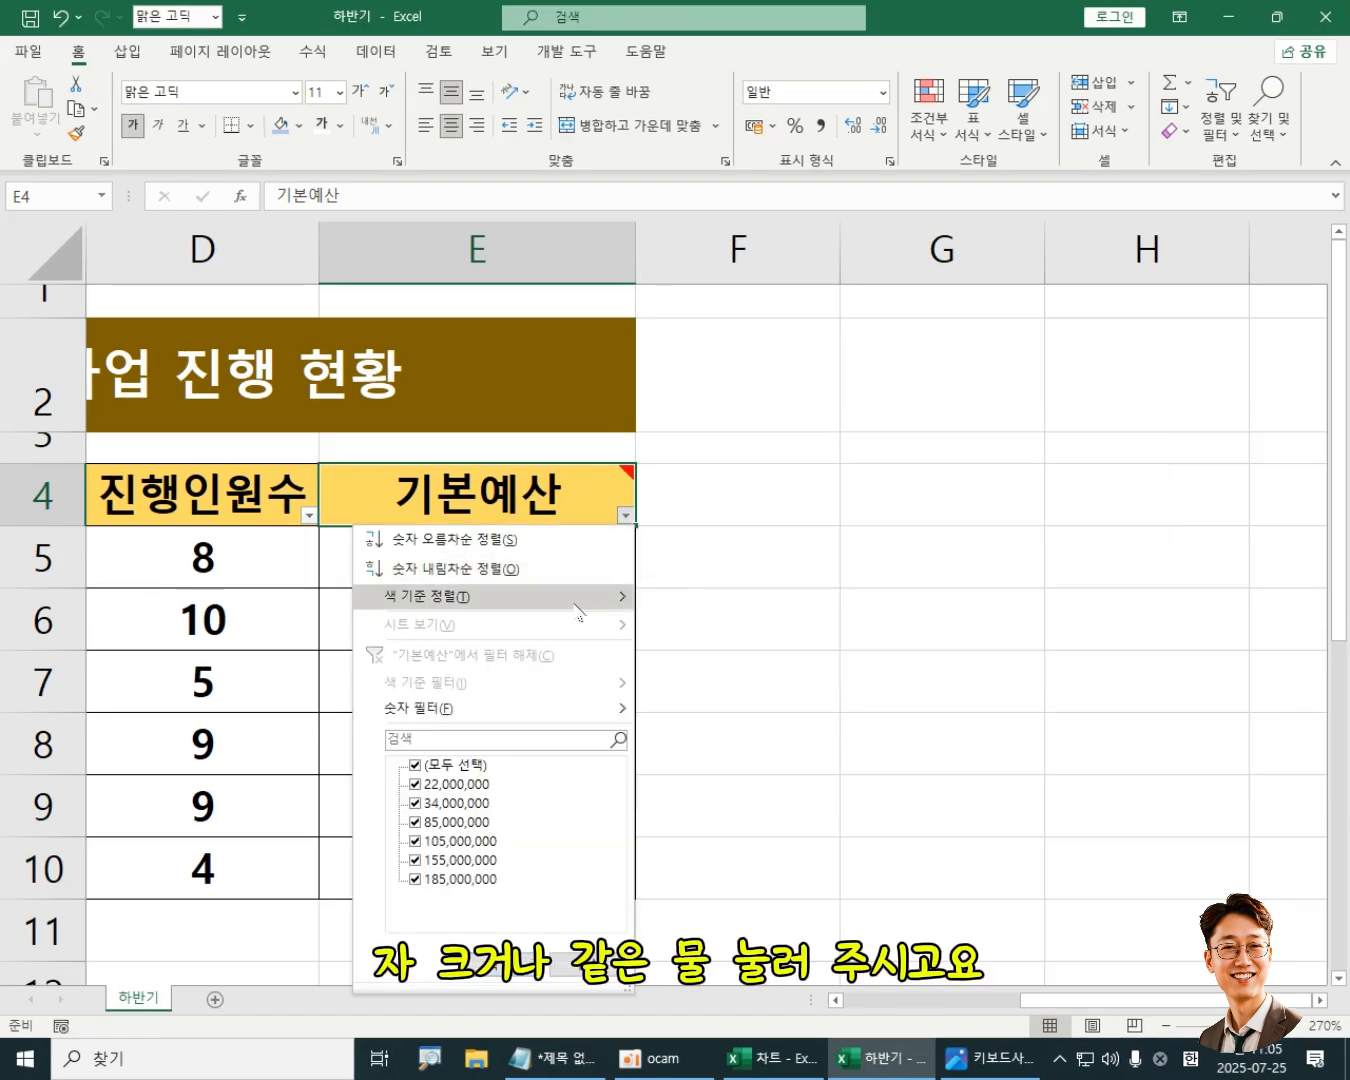
pyautogui.moveTo(600, 707)
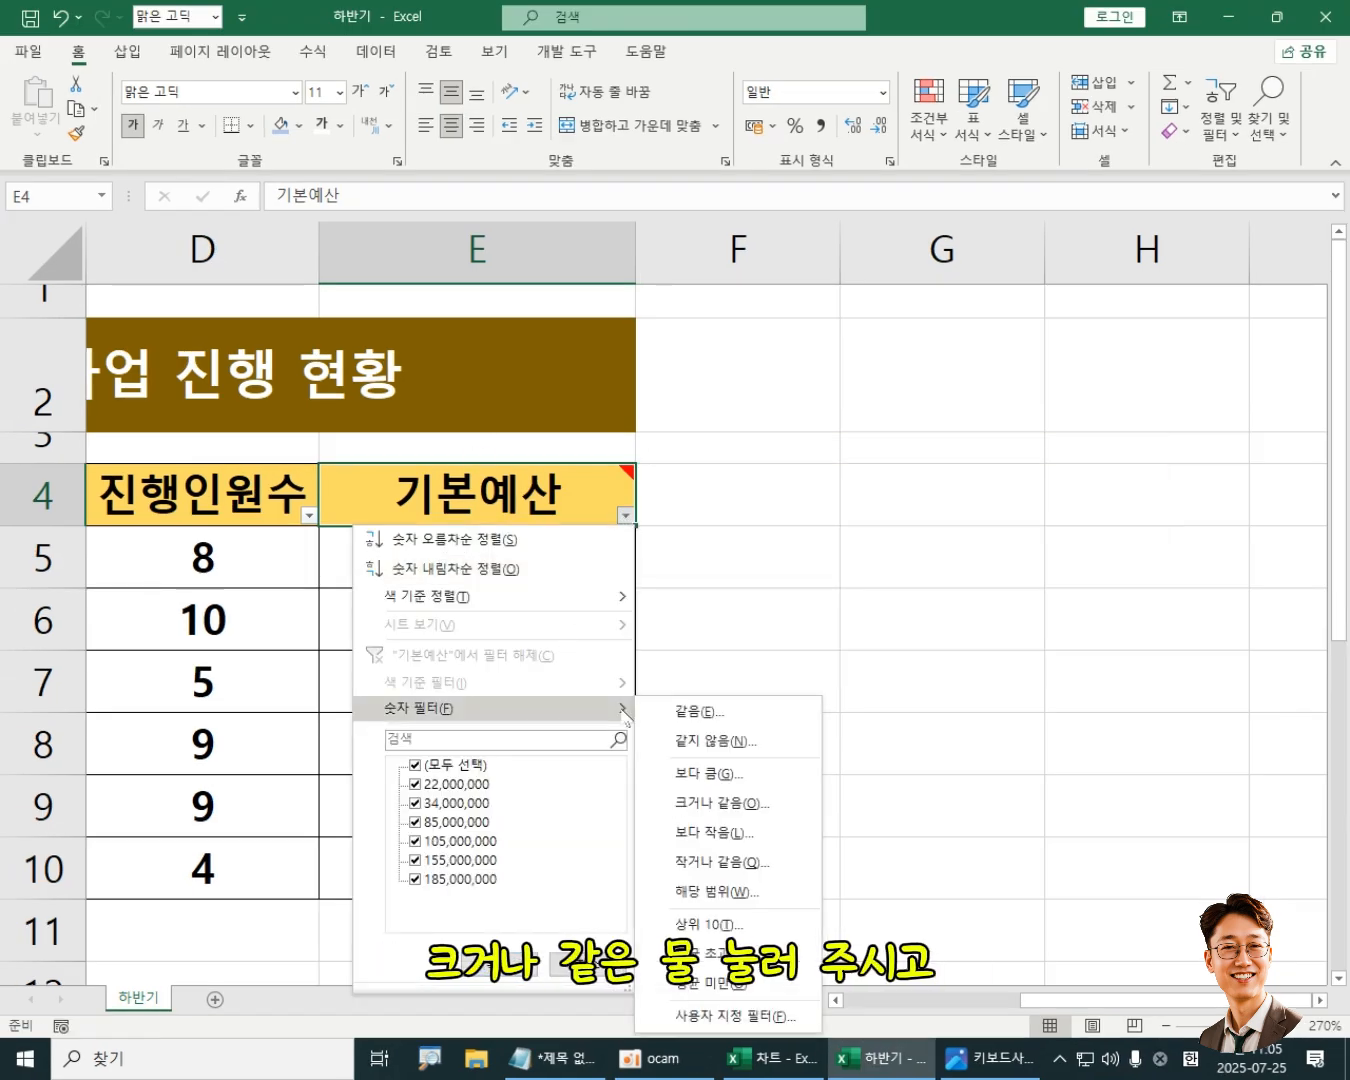
pyautogui.click(757, 803)
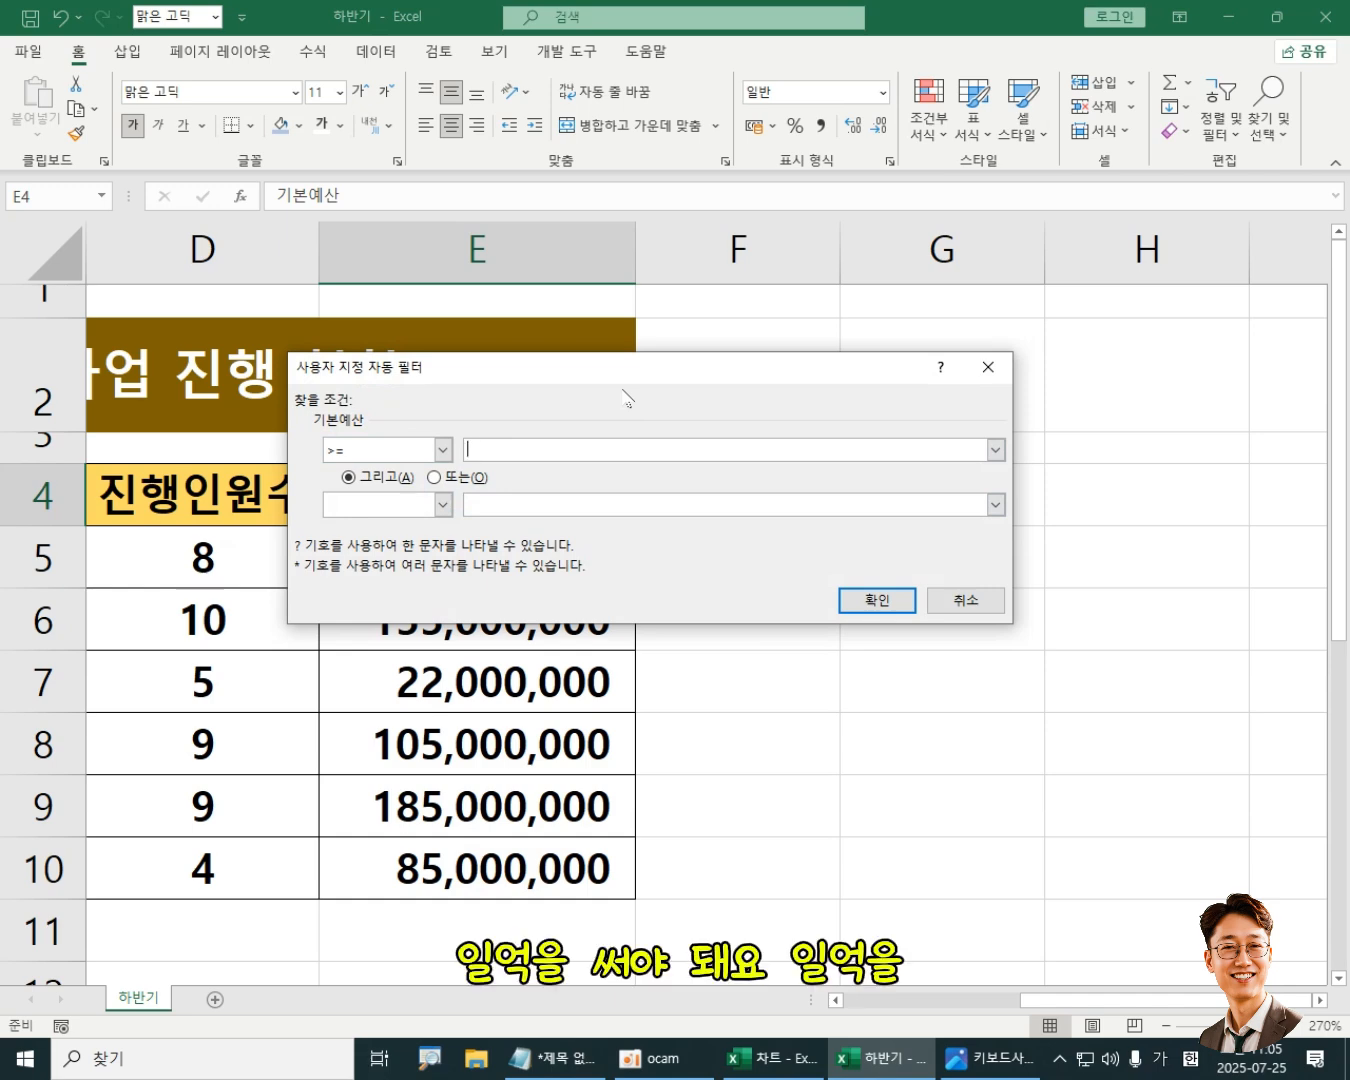
pyautogui.write('1')
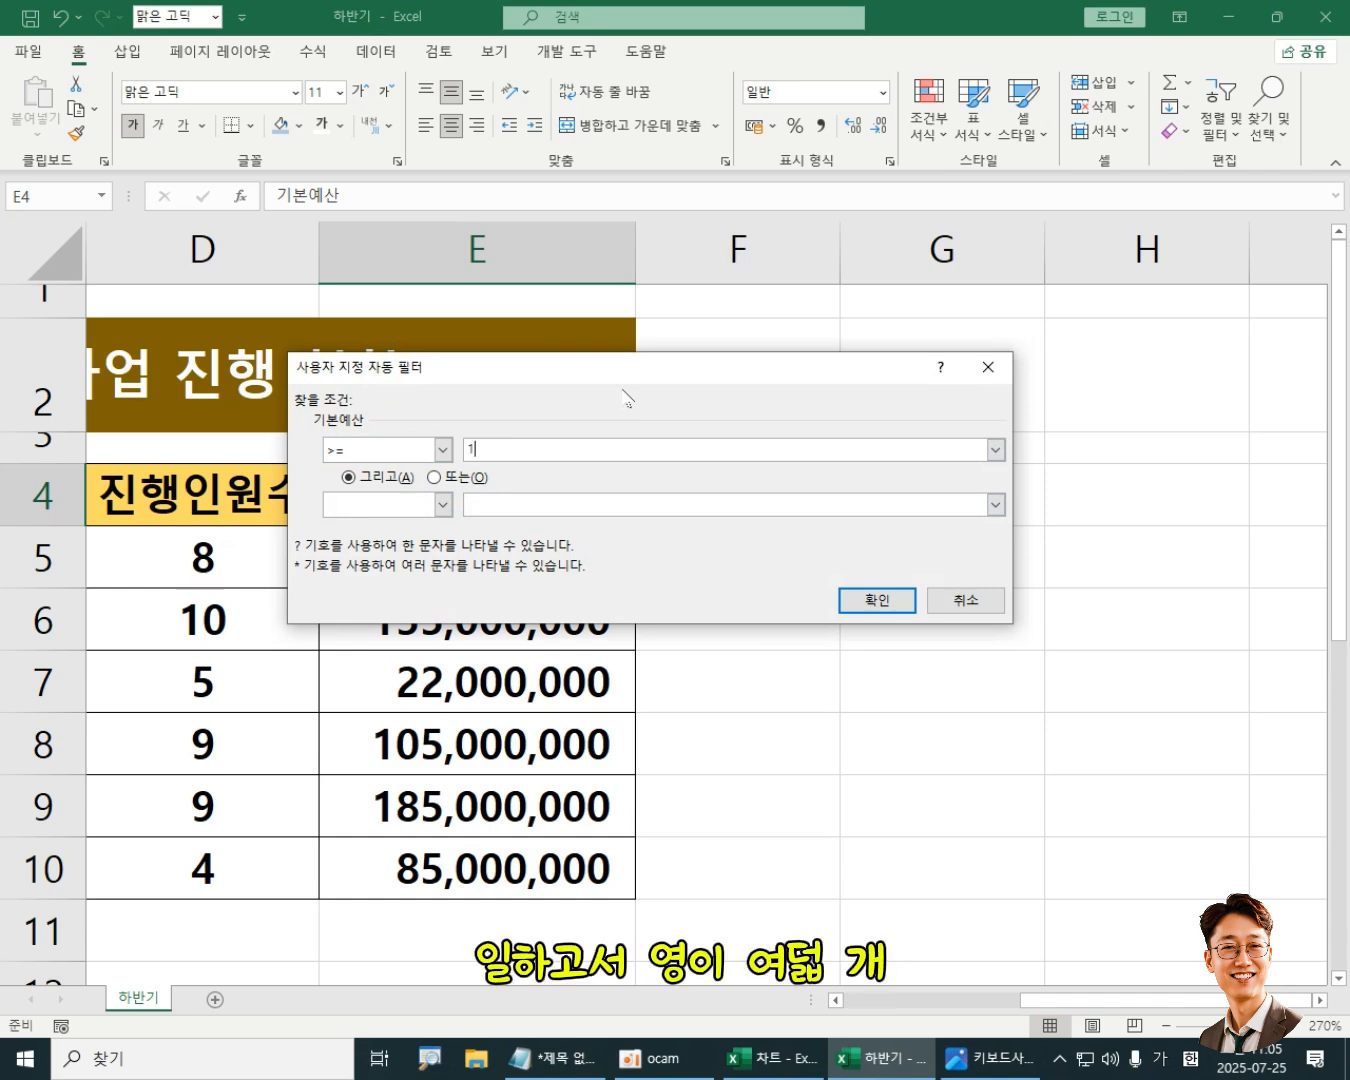
pyautogui.write('00')
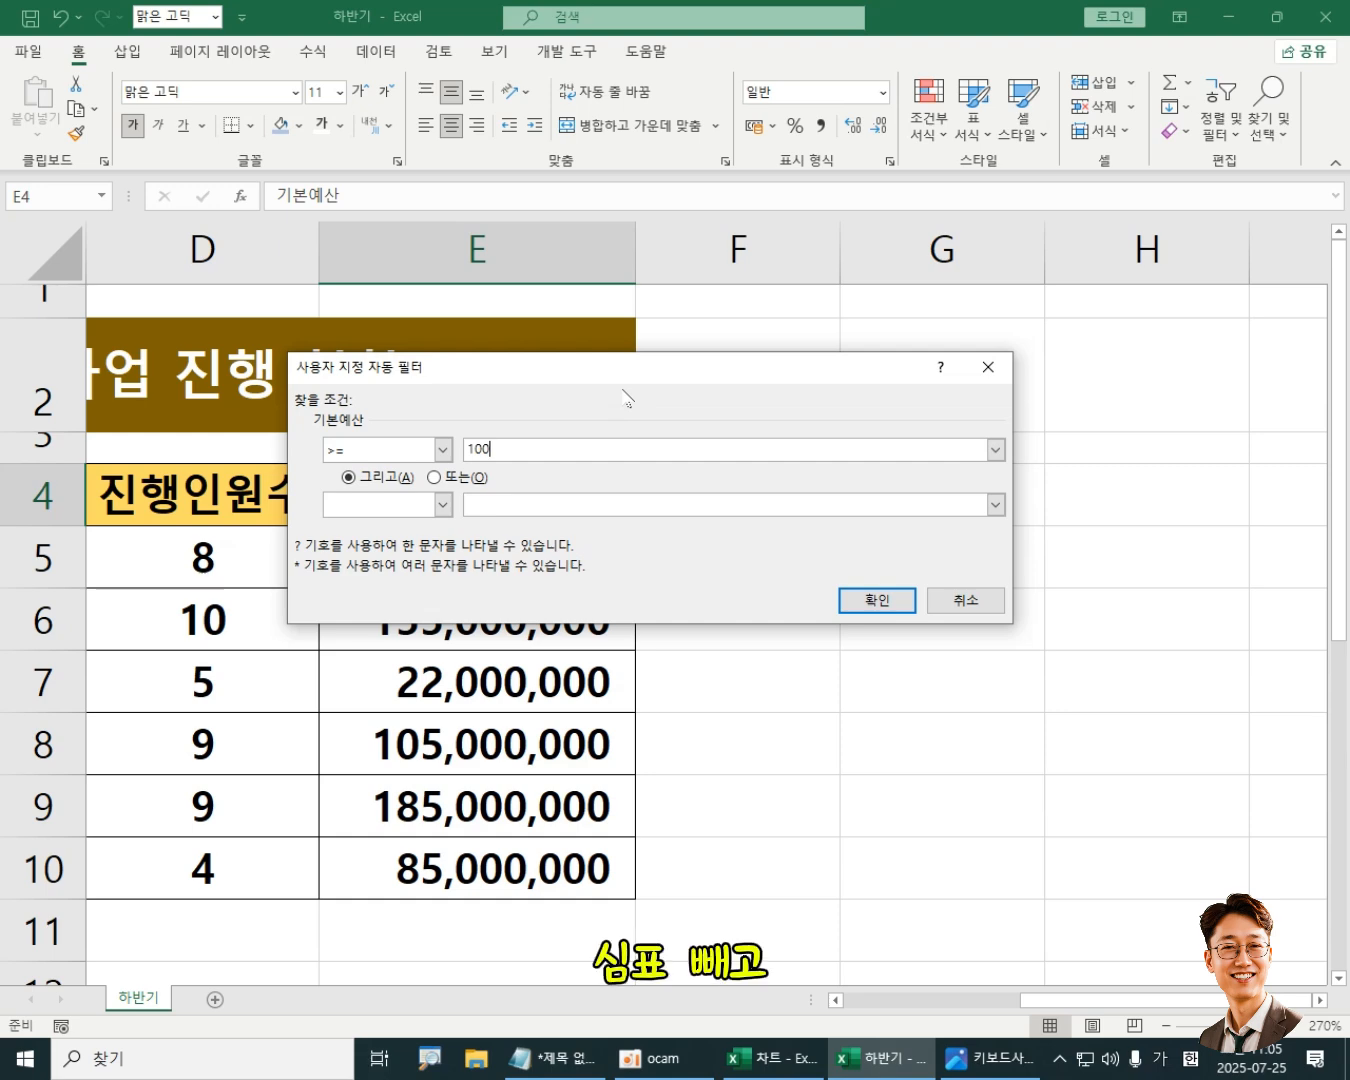
pyautogui.write('000000')
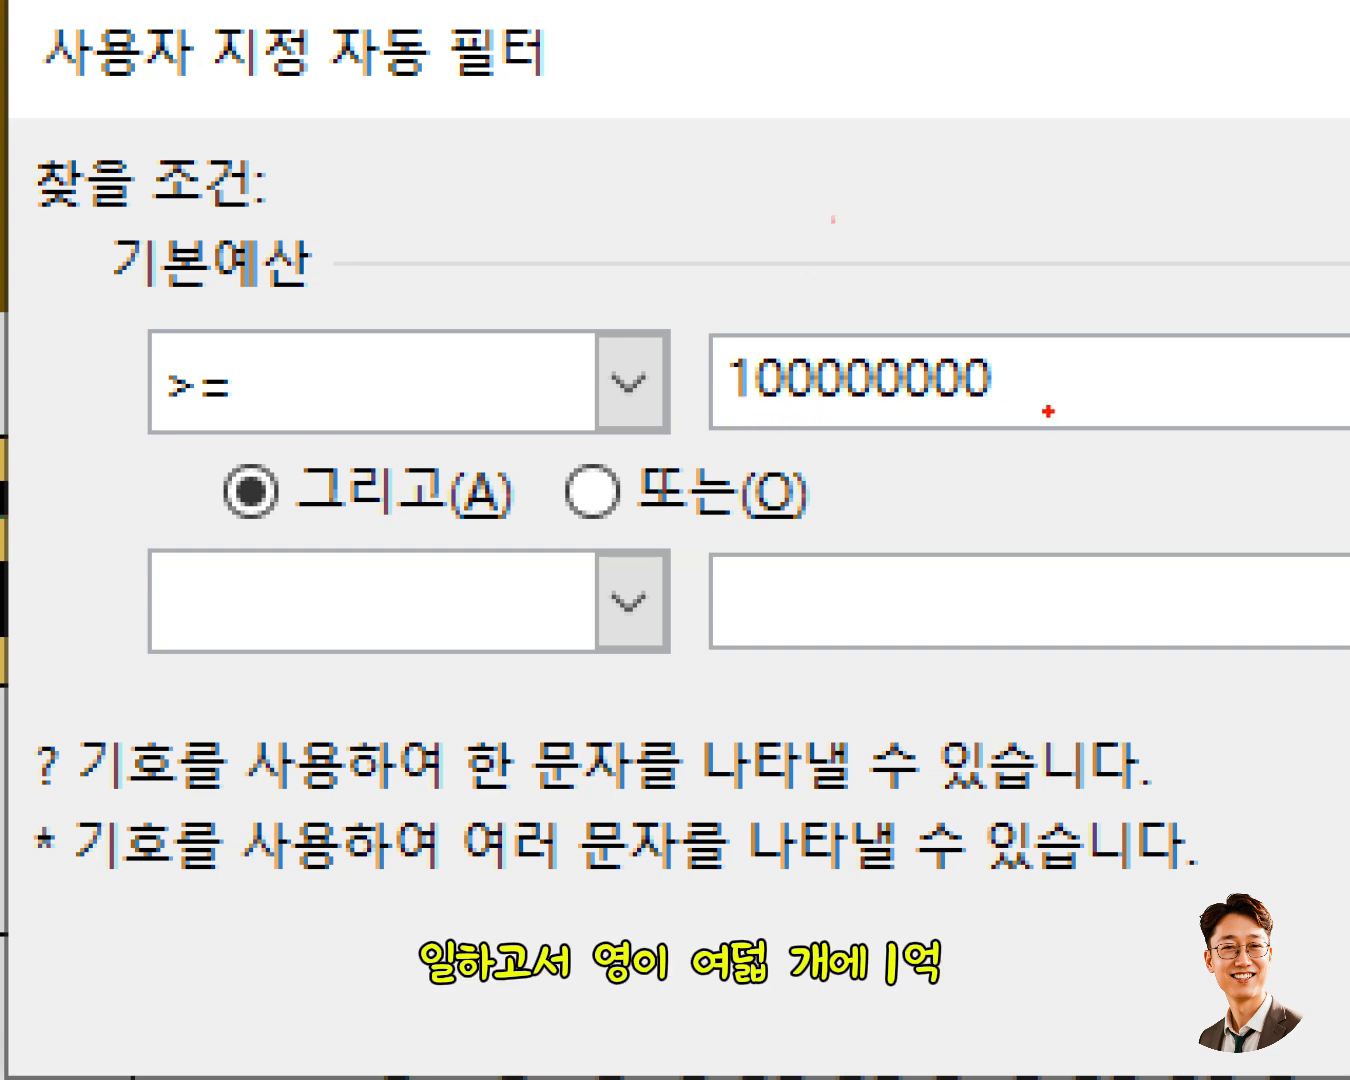
pyautogui.moveTo(762, 184); pyautogui.dragTo(757, 338)
pyautogui.moveTo(834, 176)
pyautogui.mouseDown()
pyautogui.moveTo(842, 229)
pyautogui.moveTo(902, 275)
pyautogui.moveTo(868, 319)
pyautogui.moveTo(858, 300)
pyautogui.moveTo(760, 337)
pyautogui.mouseUp()
pyautogui.moveTo(379, 209)
pyautogui.mouseDown()
pyautogui.moveTo(385, 241)
pyautogui.moveTo(432, 205)
pyautogui.moveTo(434, 264)
pyautogui.mouseUp()
pyautogui.moveTo(515, 135); pyautogui.dragTo(524, 268)
pyautogui.moveTo(645, 118); pyautogui.dragTo(610, 195)
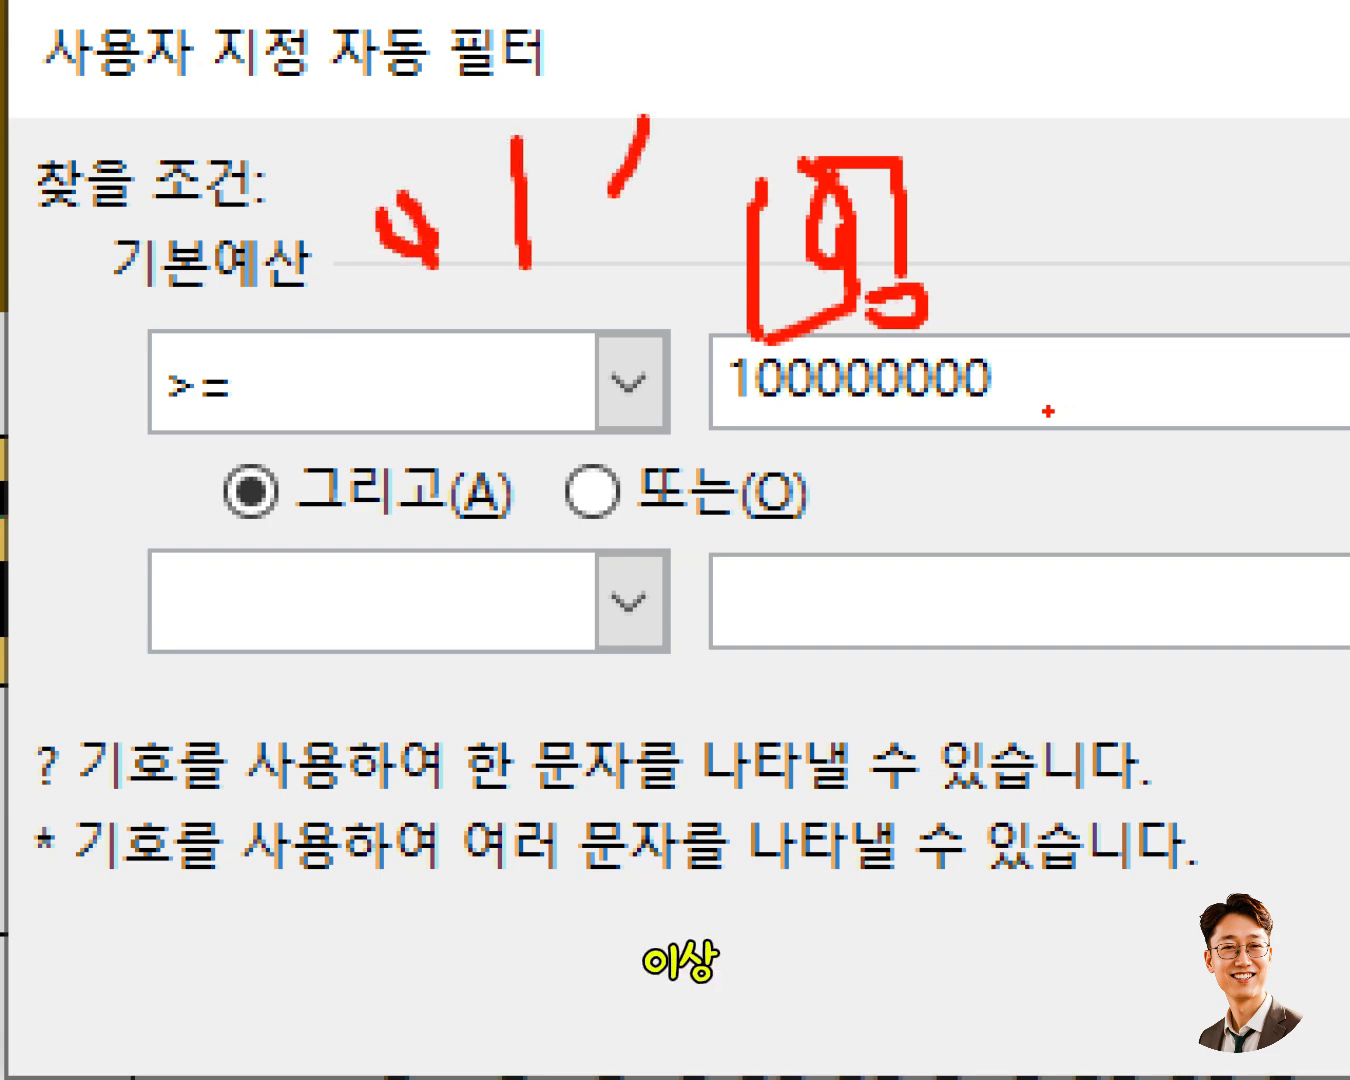
pyautogui.moveTo(741, 183); pyautogui.dragTo(752, 228)
pyautogui.moveTo(596, 102)
pyautogui.mouseDown()
pyautogui.moveTo(765, 289)
pyautogui.moveTo(557, 440)
pyautogui.mouseUp()
pyautogui.press('Escape')
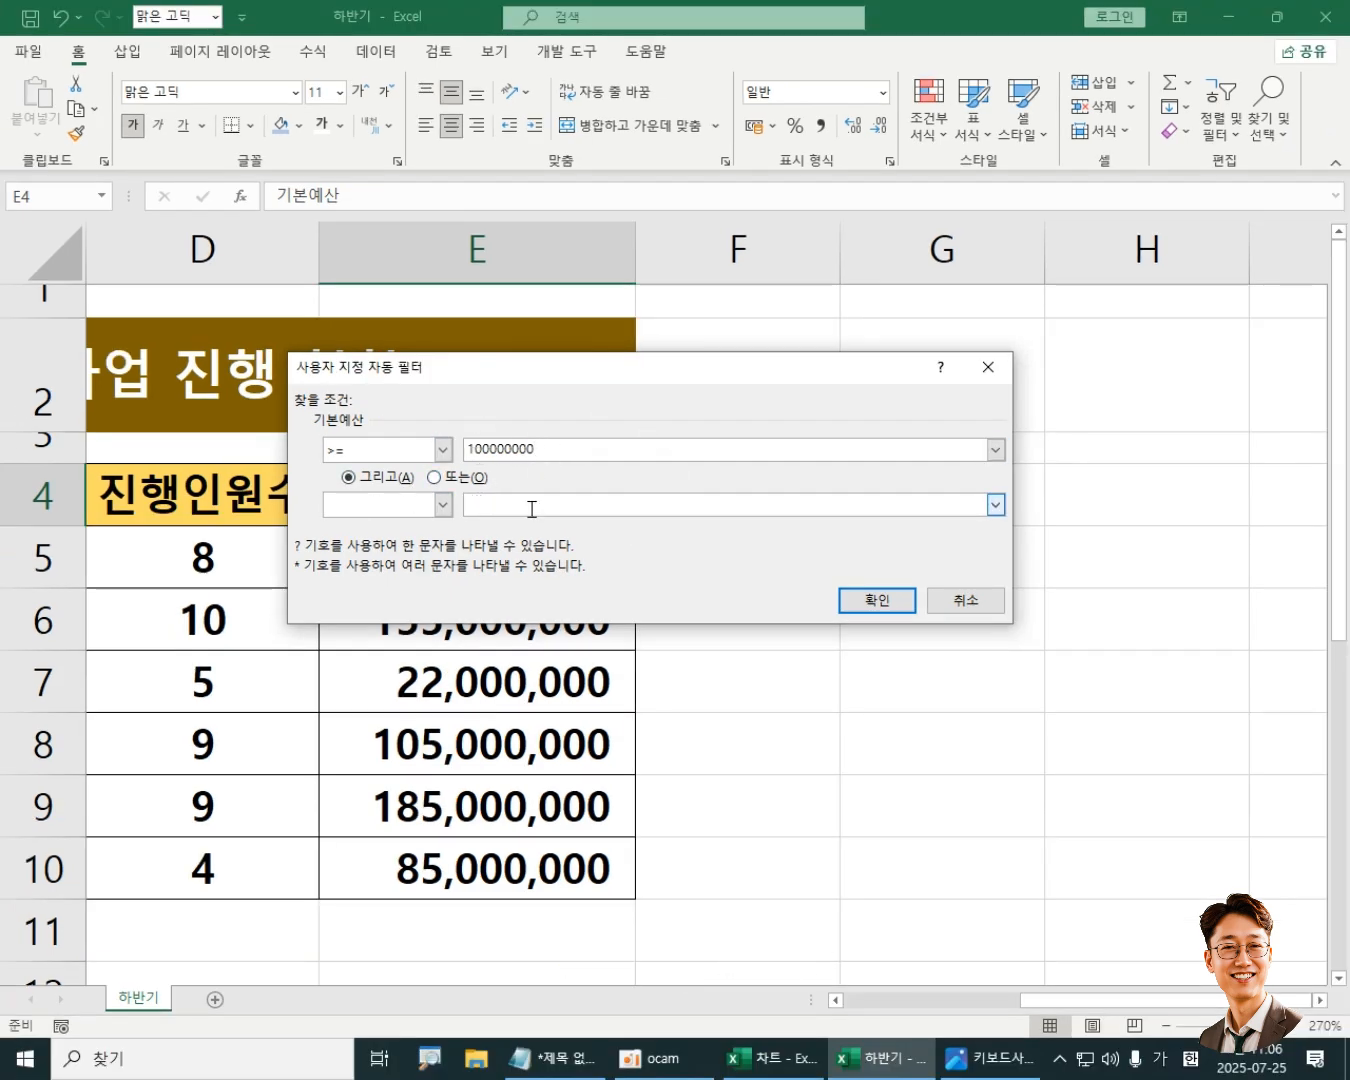
# Step: Apply the custom 기본예산 filter and remove filtering from the whole table so every project row is shown
pyautogui.click(839, 606)
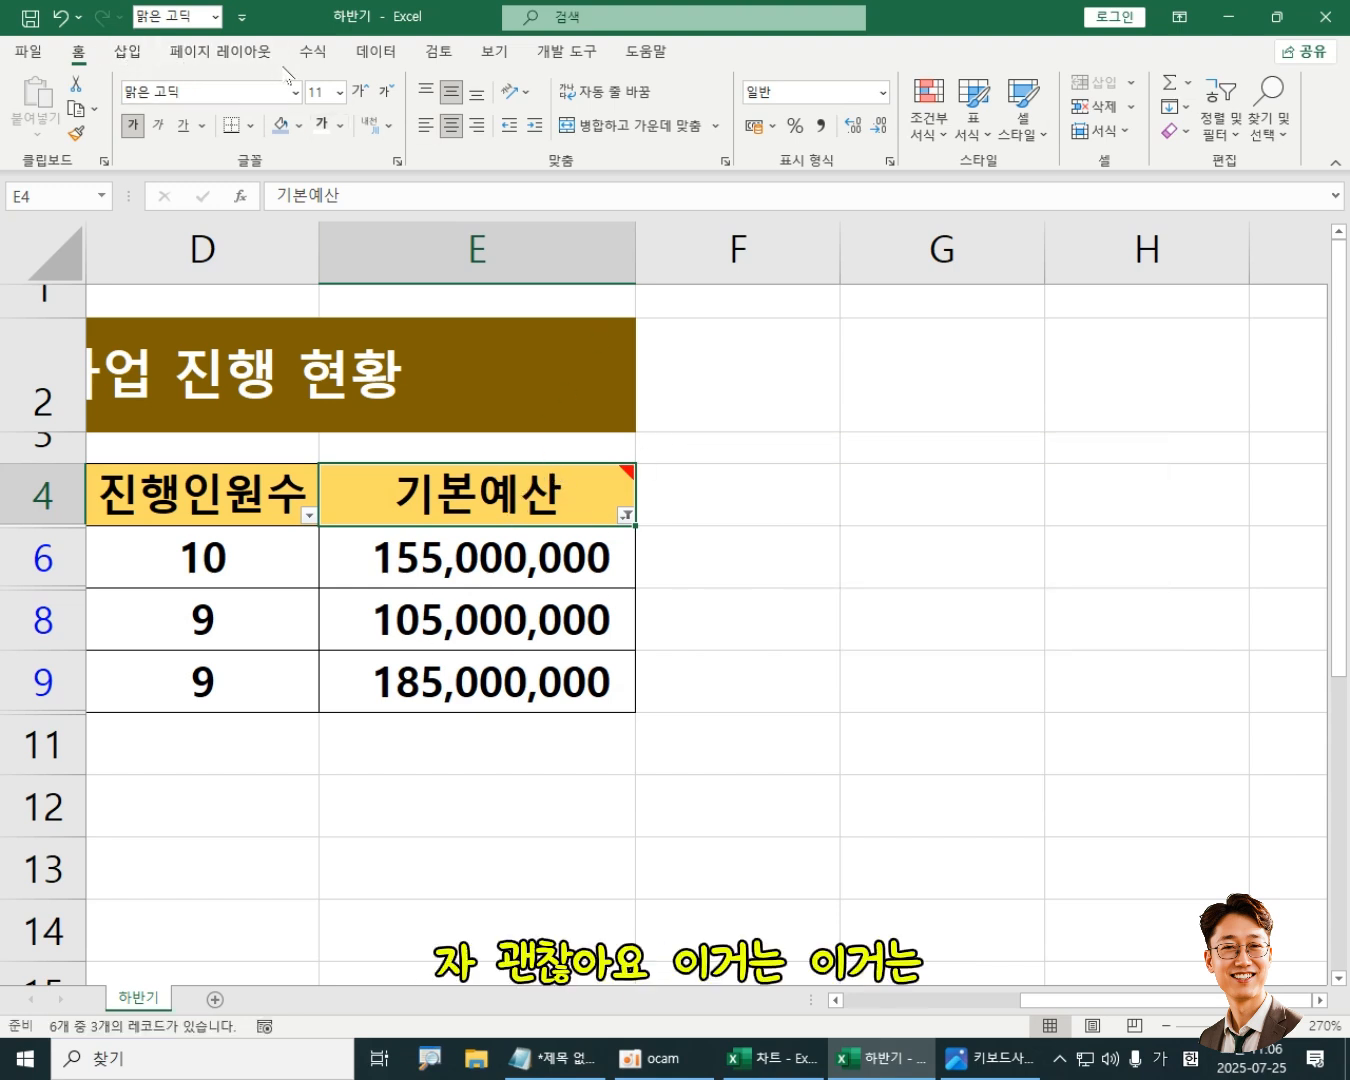
pyautogui.click(377, 51)
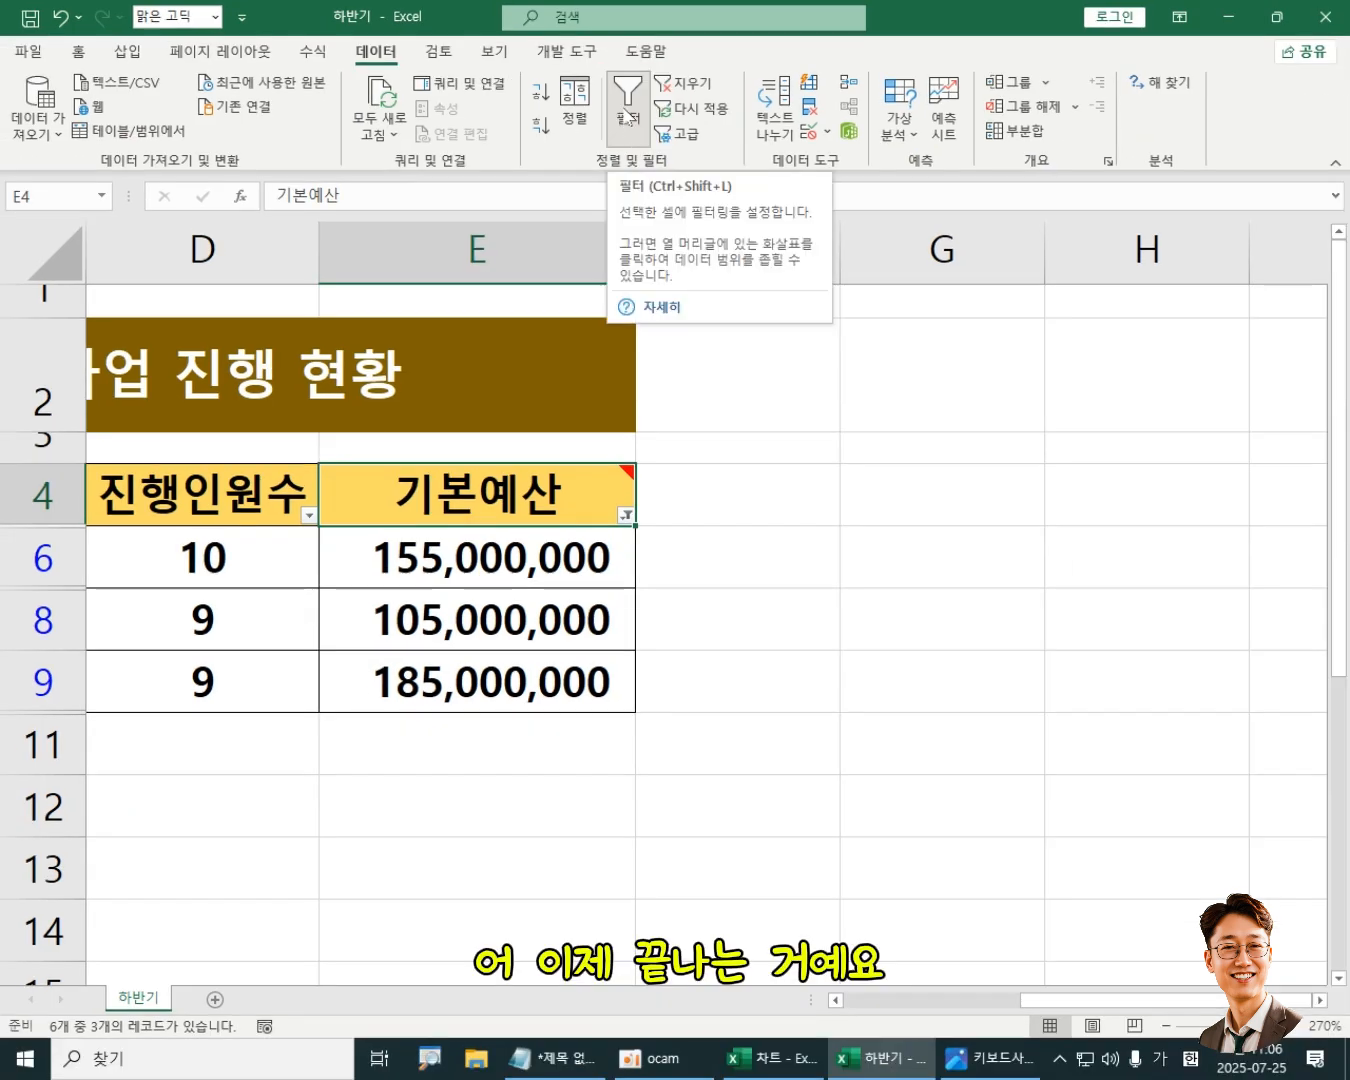
pyautogui.click(627, 113)
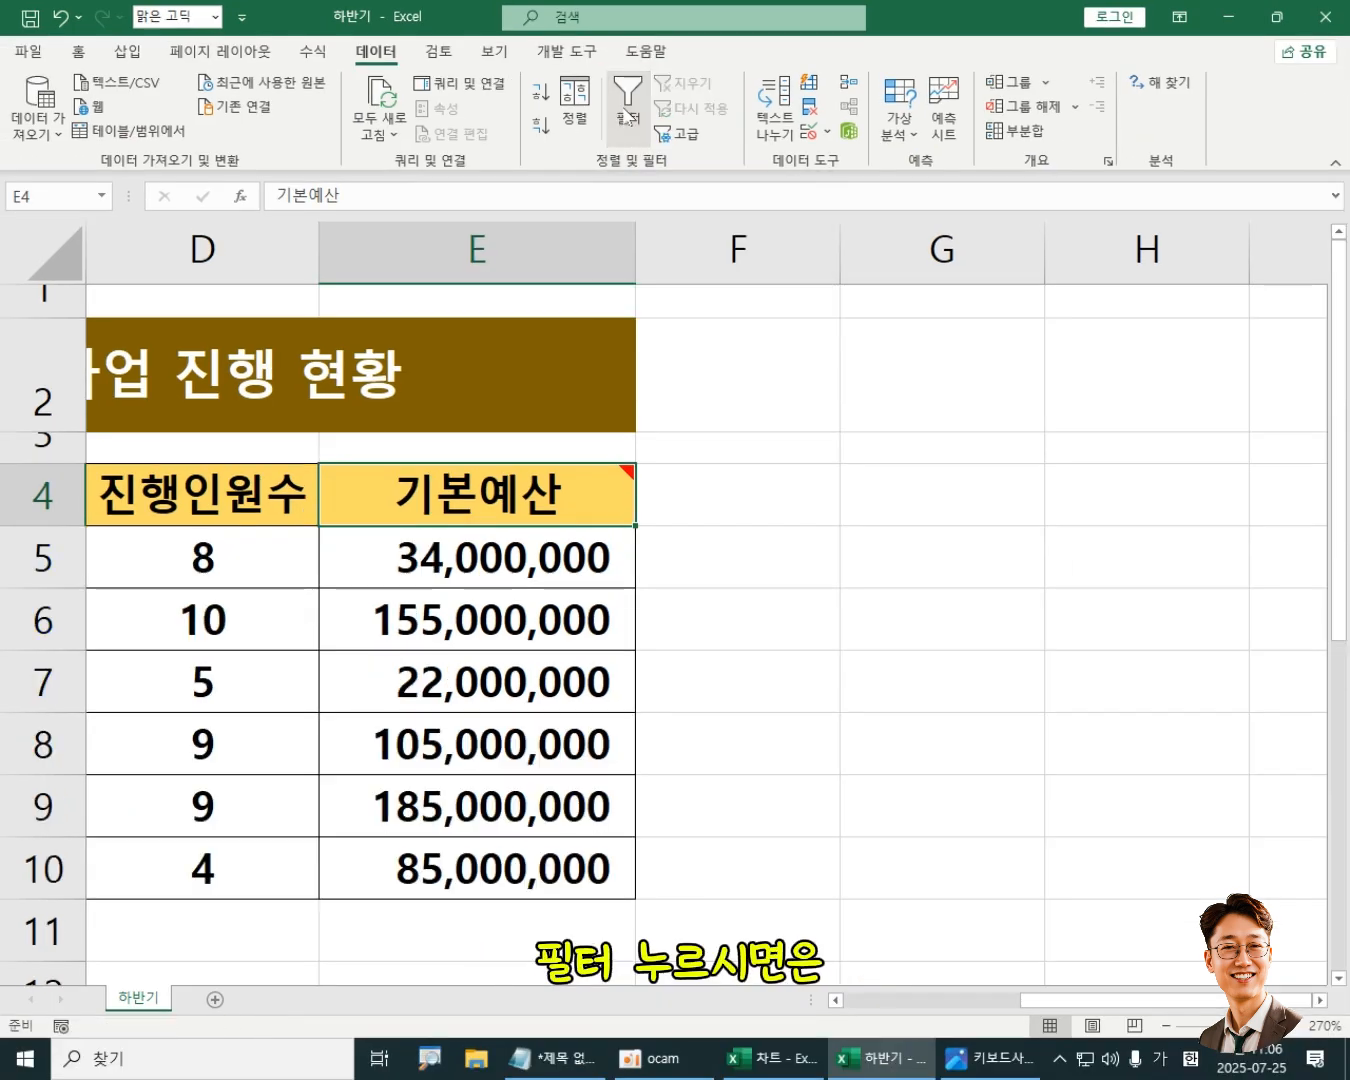
pyautogui.moveTo(1250, 1000); pyautogui.dragTo(1160, 1022)
pyautogui.click(1166, 1027)
pyautogui.click(1165, 1026)
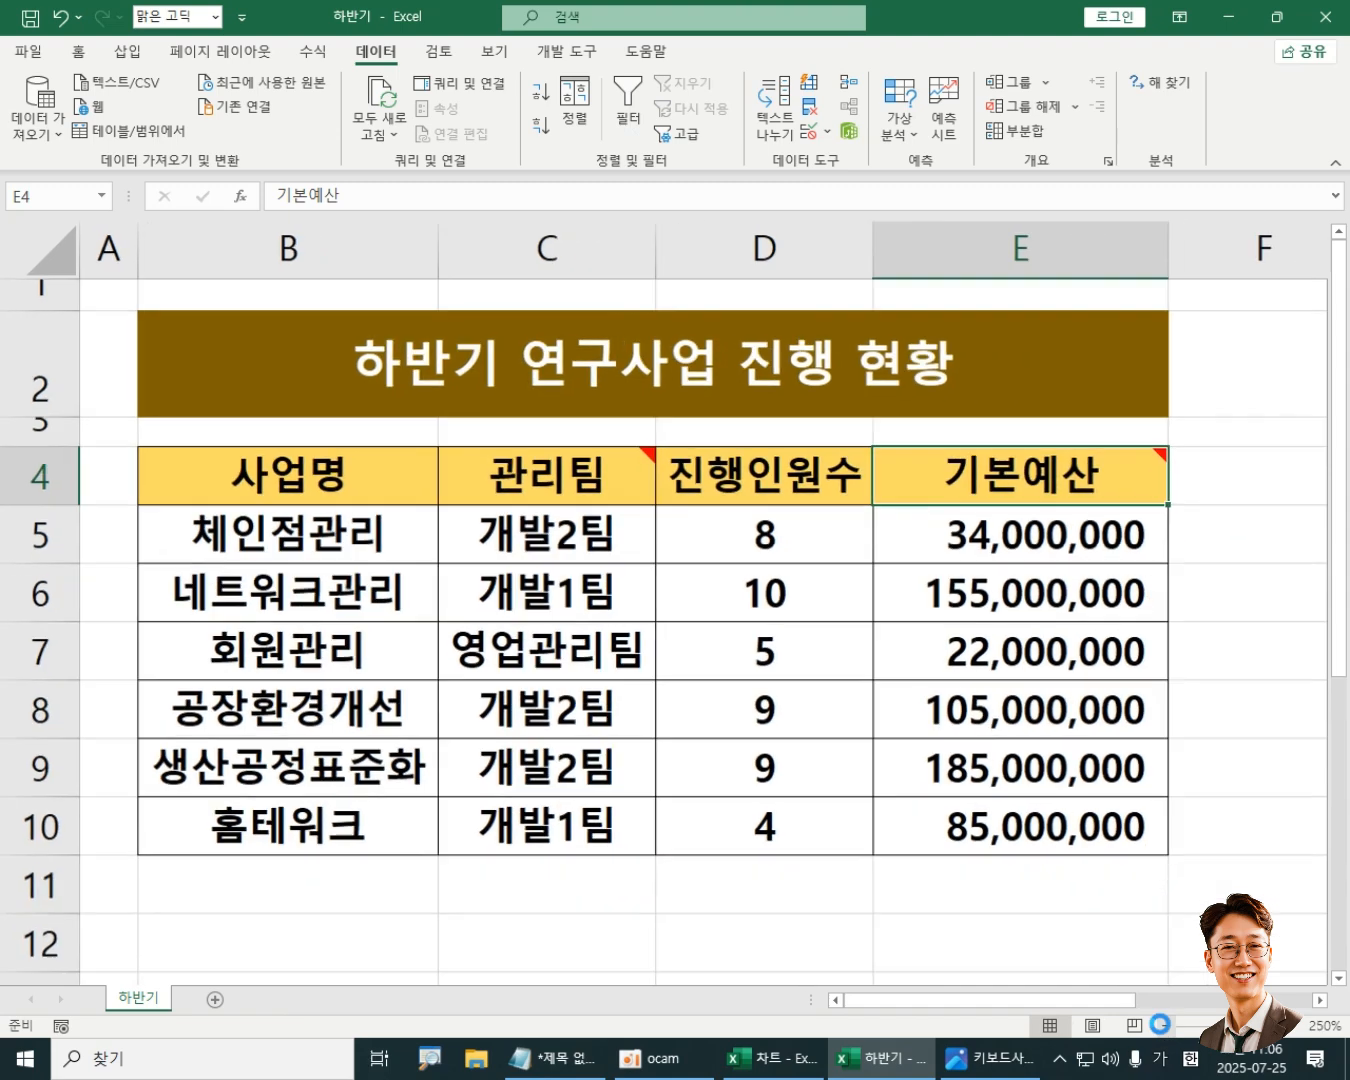
pyautogui.click(1166, 1026)
pyautogui.click(1166, 1026)
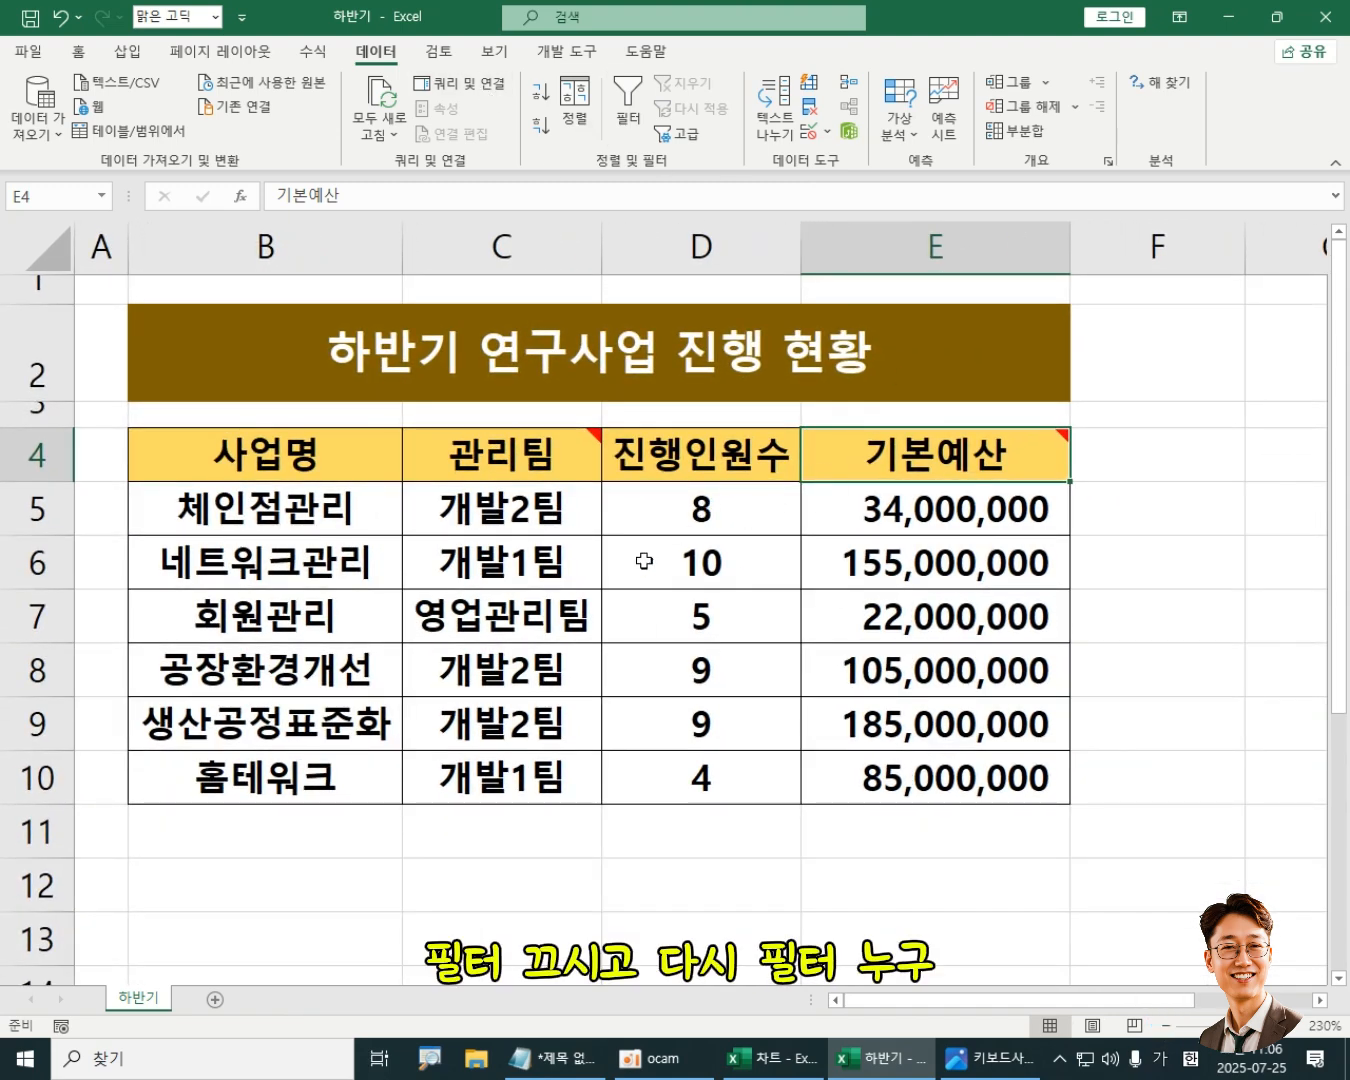
# Step: Turn on filtering for the project table range B4:E10
pyautogui.click(416, 638)
pyautogui.moveTo(221, 453); pyautogui.dragTo(962, 786)
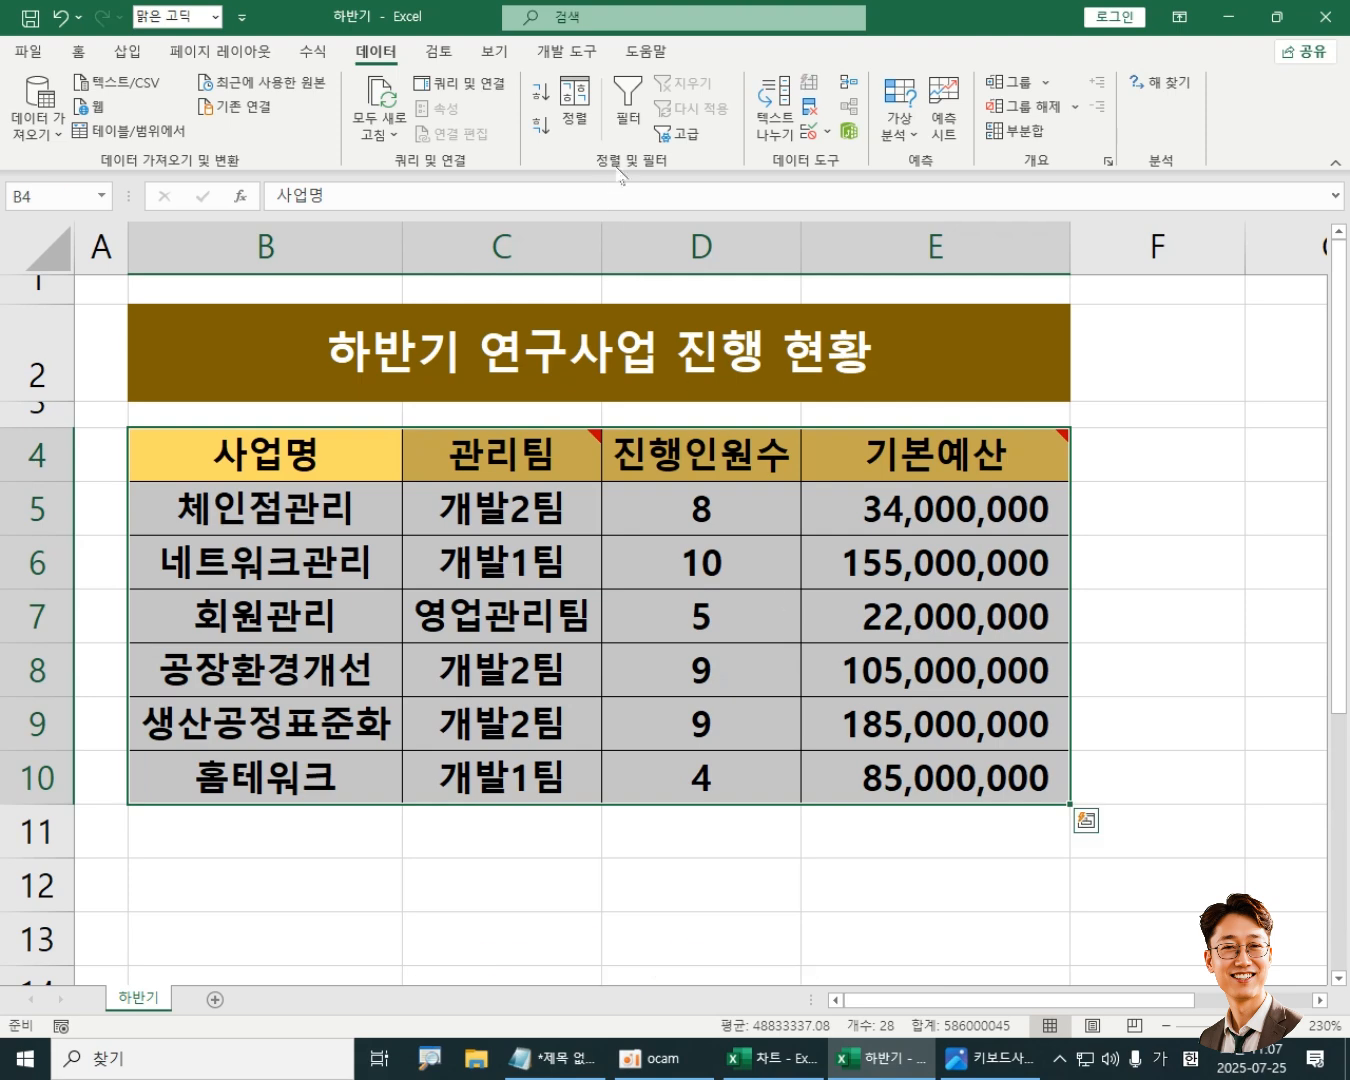
pyautogui.click(627, 115)
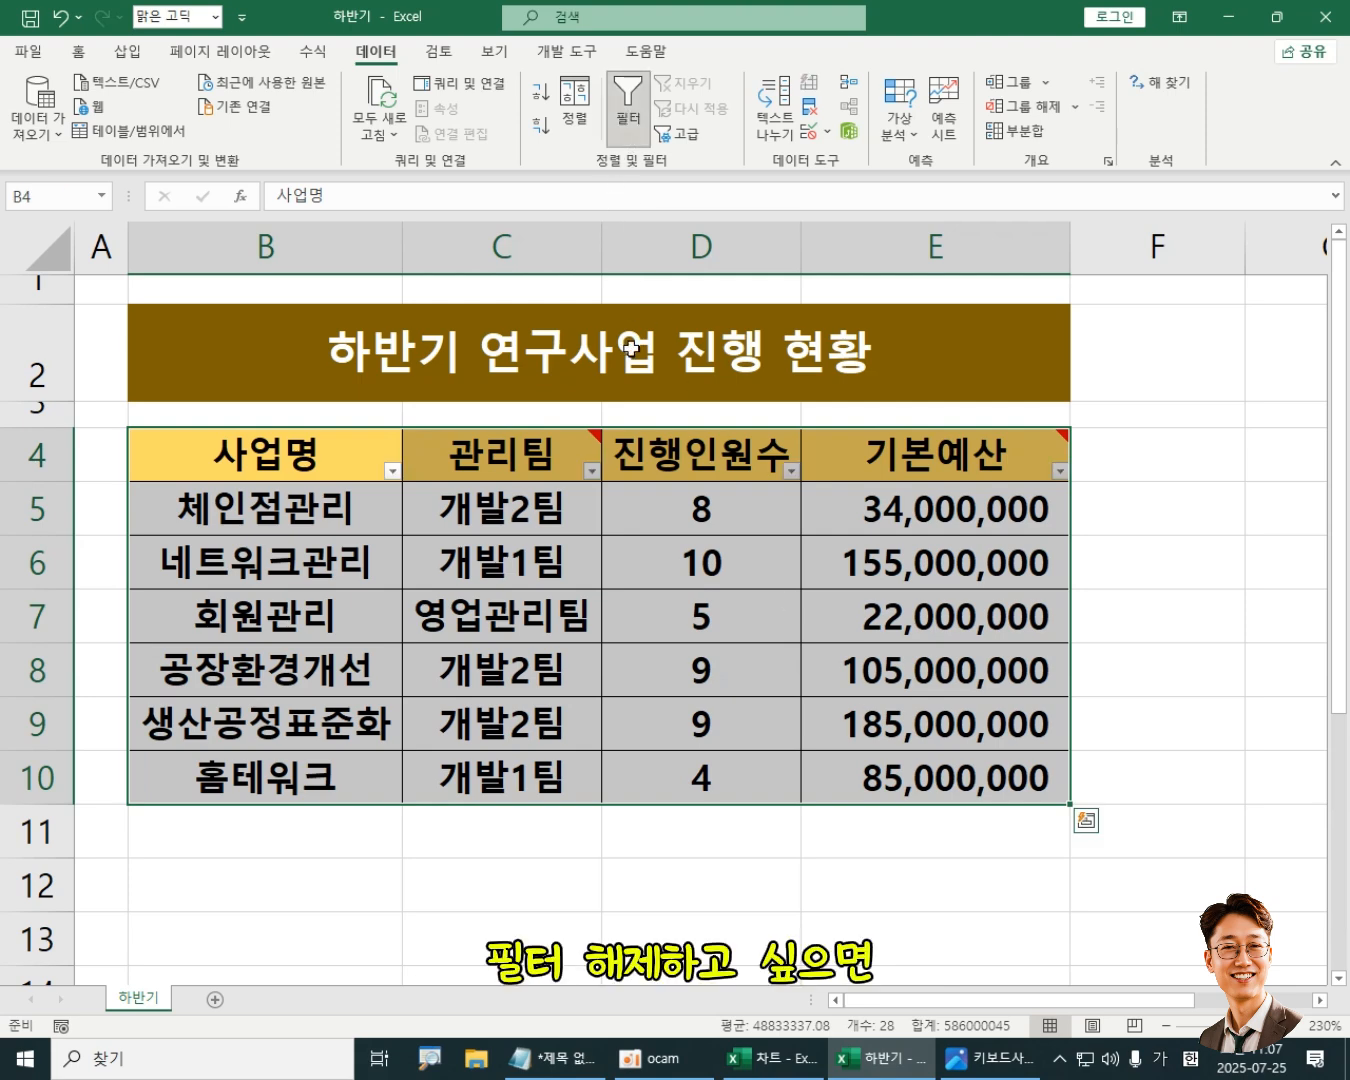
# Step: Toggle the project table's filter off and on repeatedly, ending with it off
pyautogui.click(626, 110)
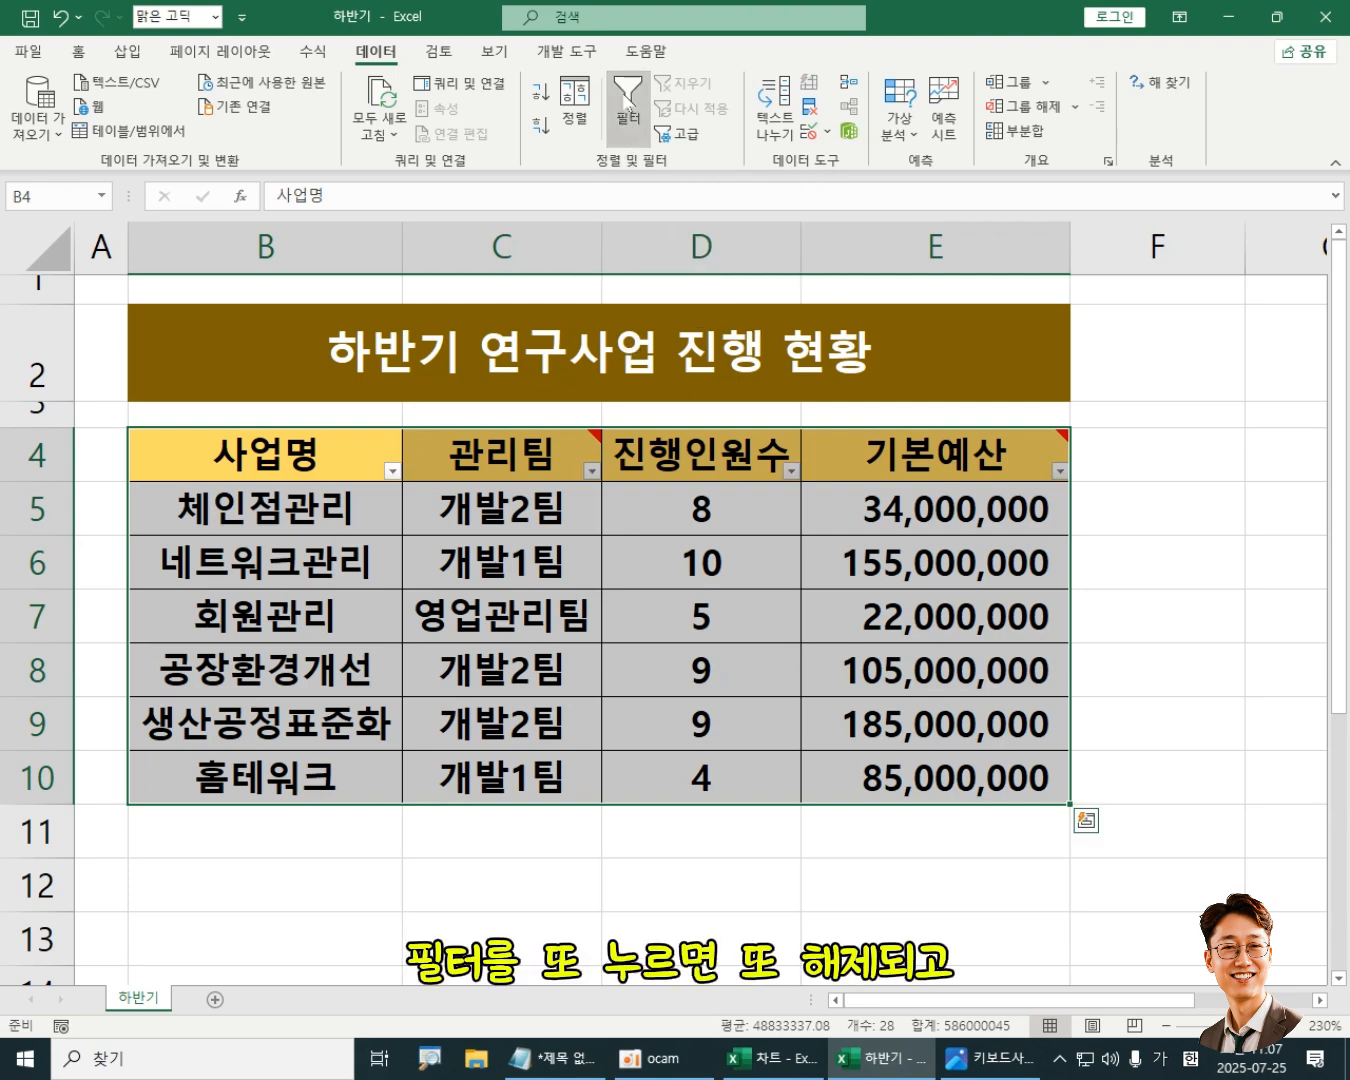
pyautogui.click(627, 109)
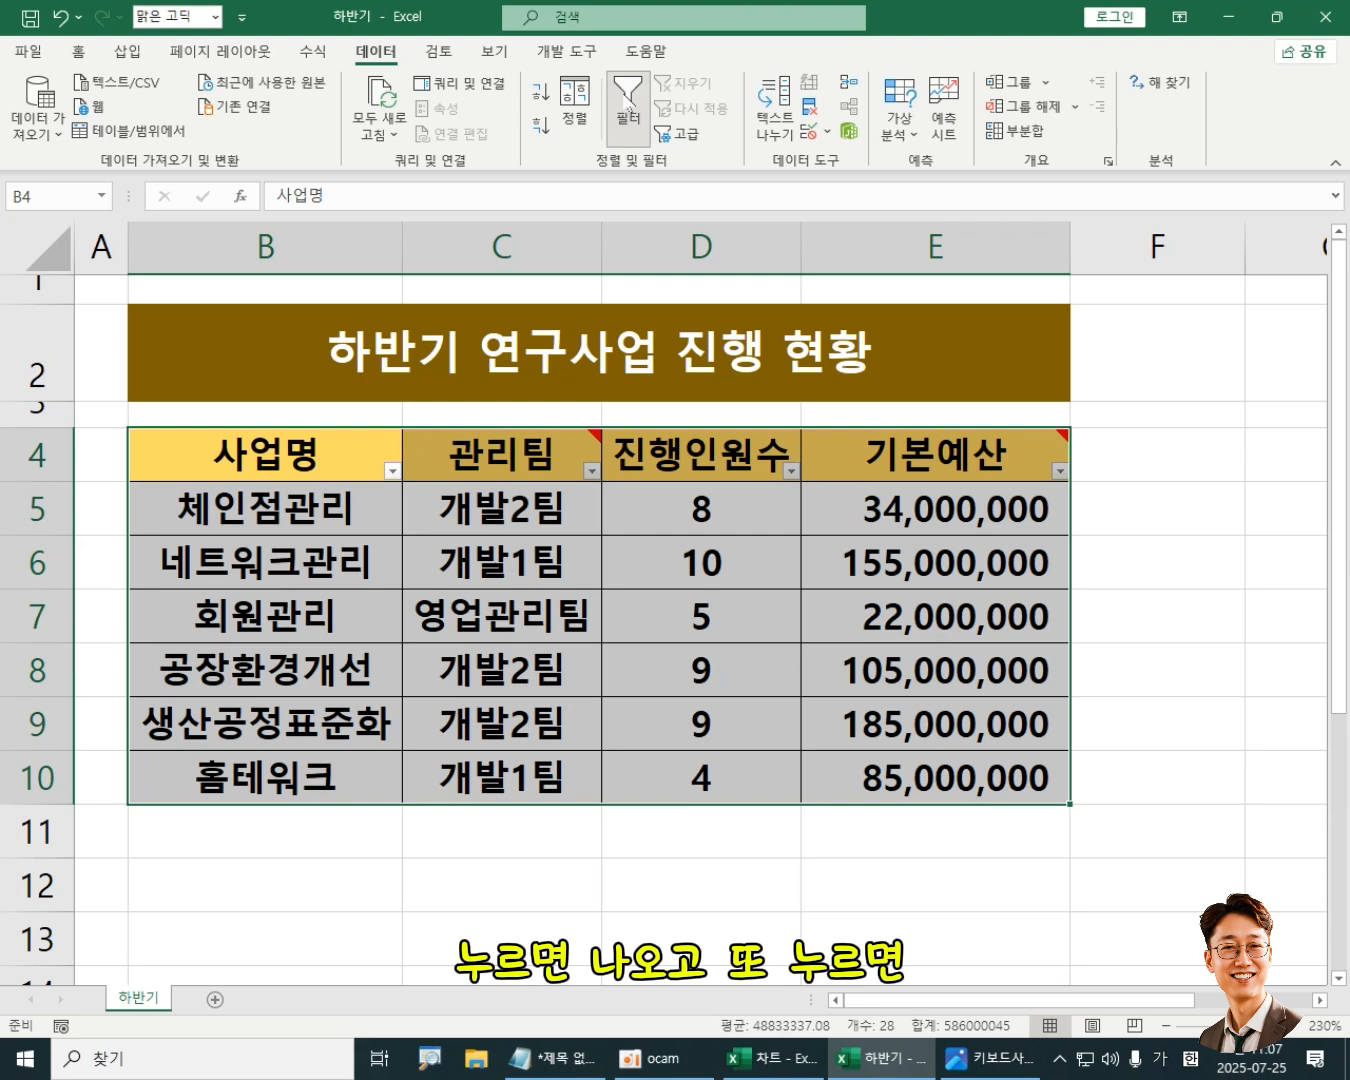
pyautogui.click(624, 96)
pyautogui.click(624, 96)
pyautogui.click(624, 96)
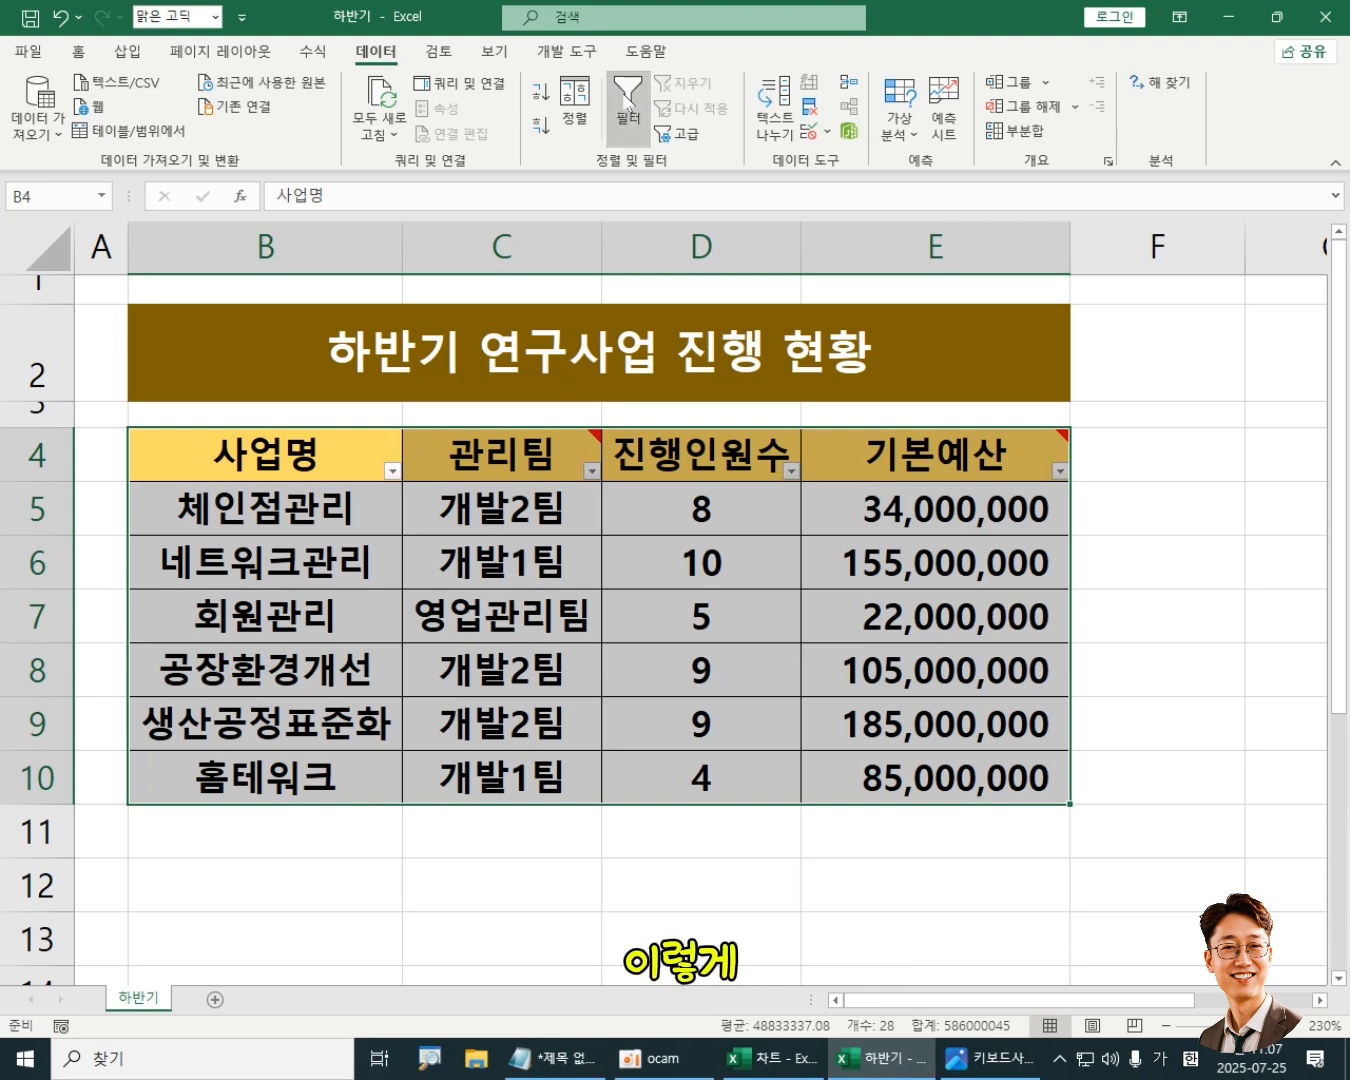
pyautogui.click(624, 96)
pyautogui.click(626, 104)
pyautogui.click(627, 105)
pyautogui.click(626, 105)
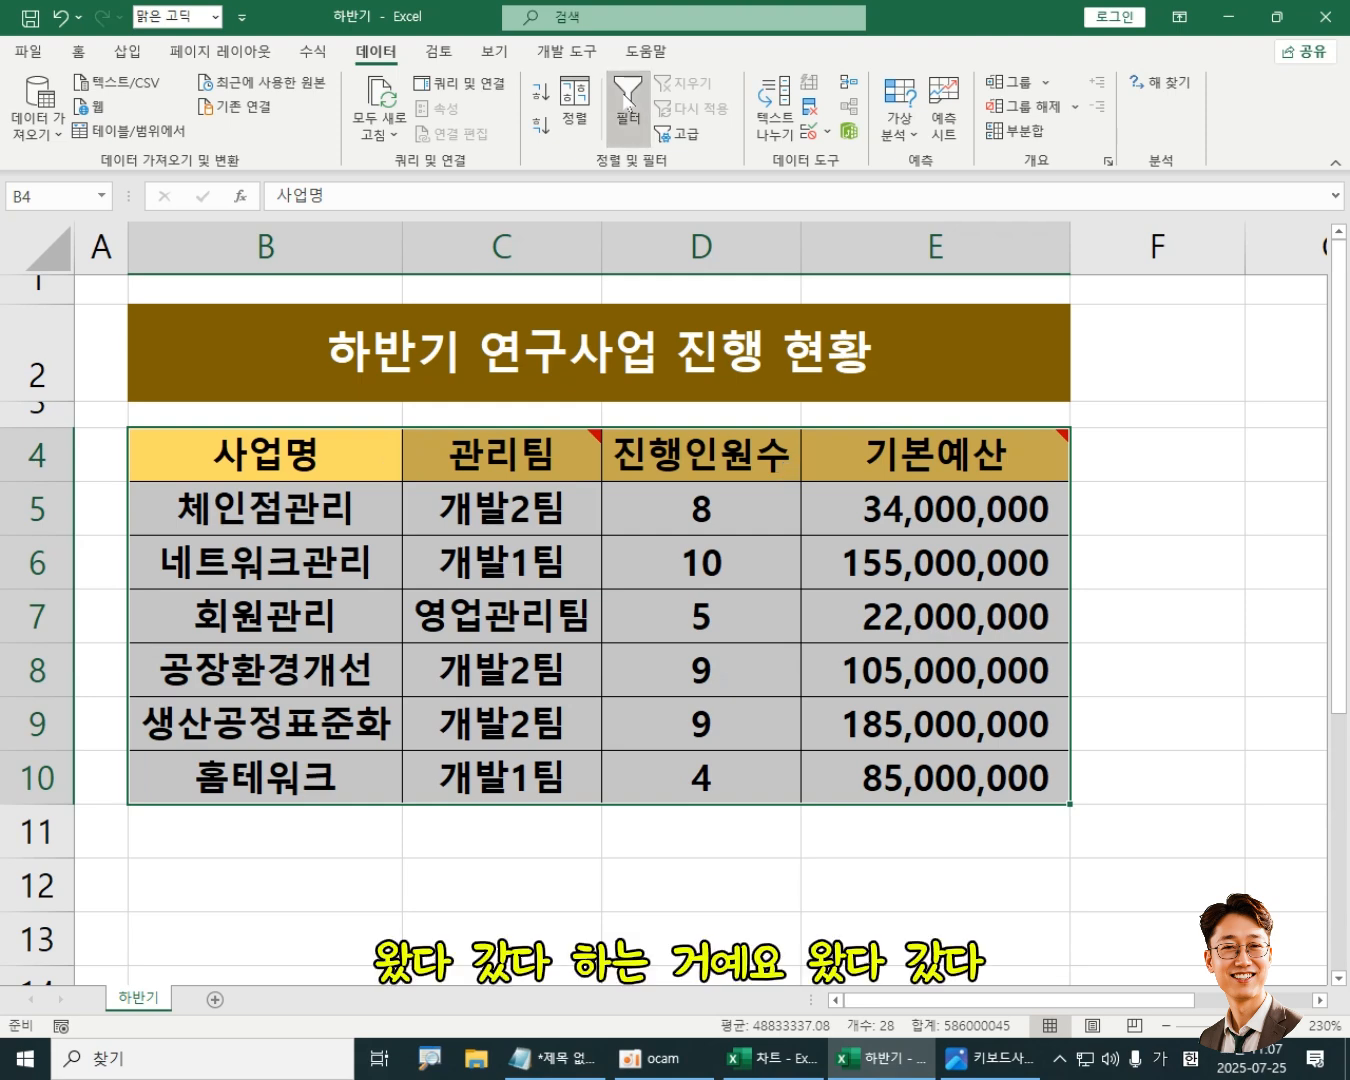
pyautogui.click(627, 104)
pyautogui.click(627, 105)
pyautogui.click(627, 104)
pyautogui.click(626, 104)
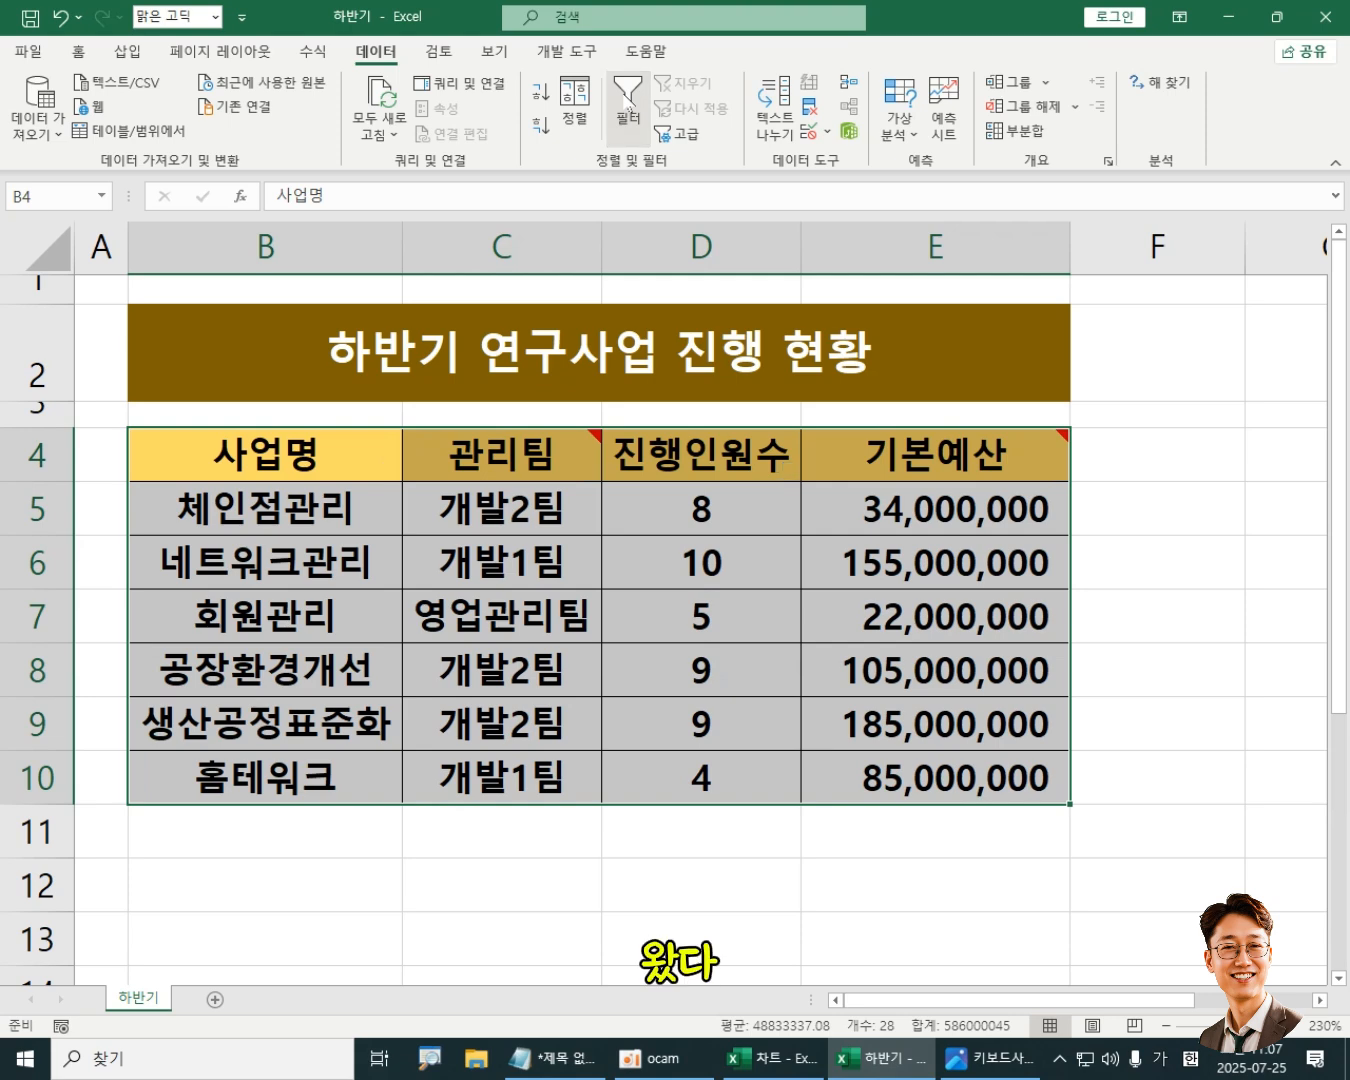
pyautogui.click(735, 701)
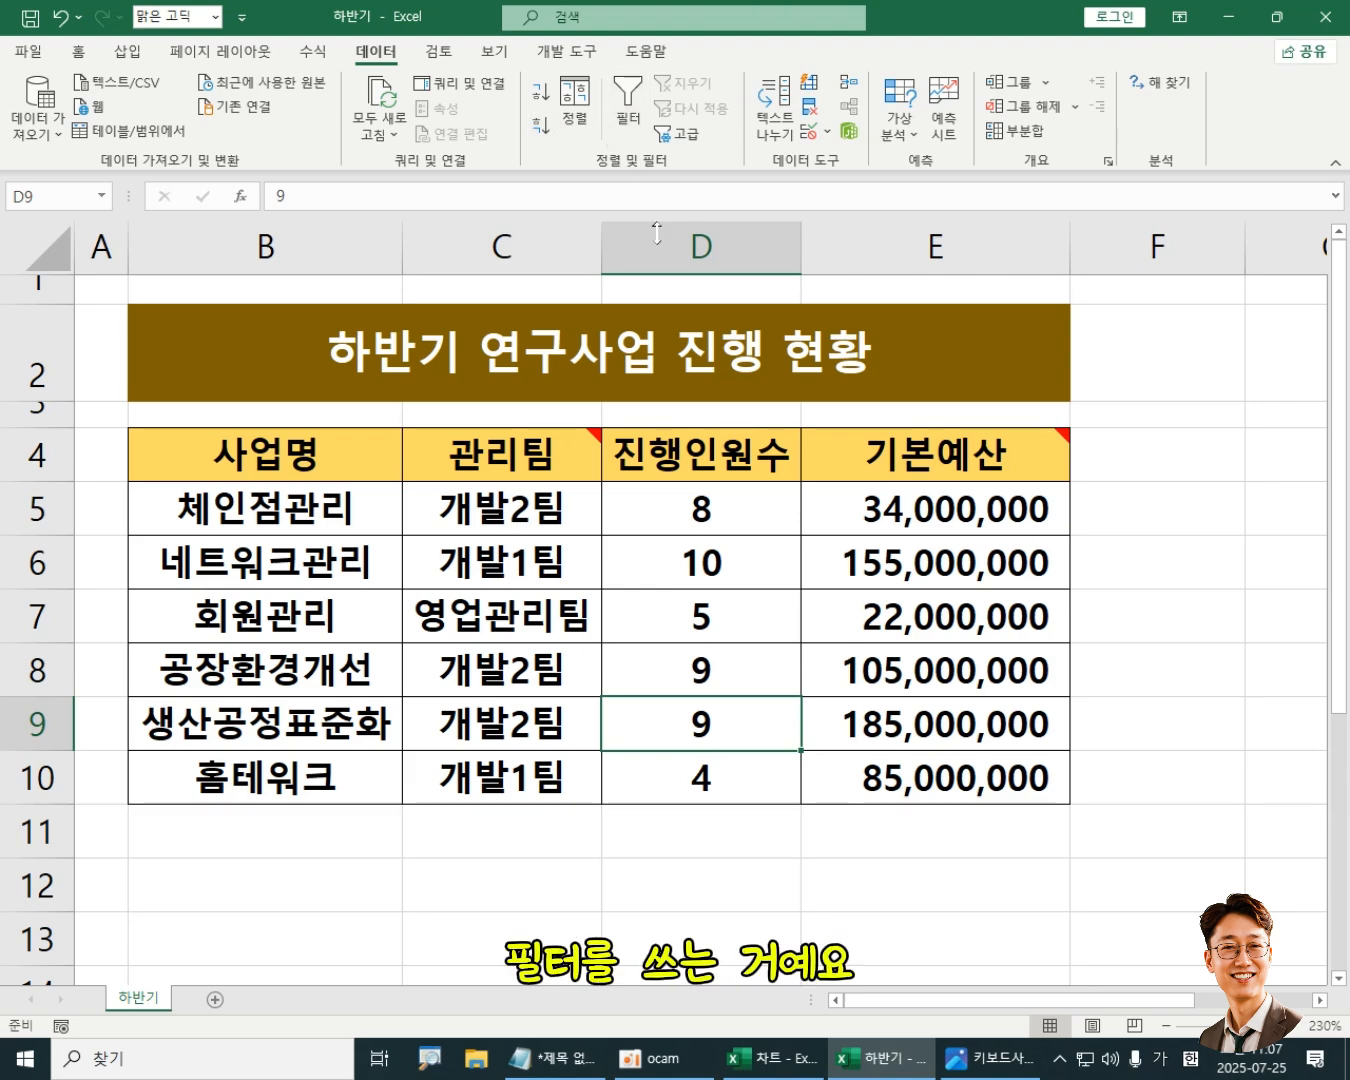
pyautogui.click(737, 662)
pyautogui.click(994, 682)
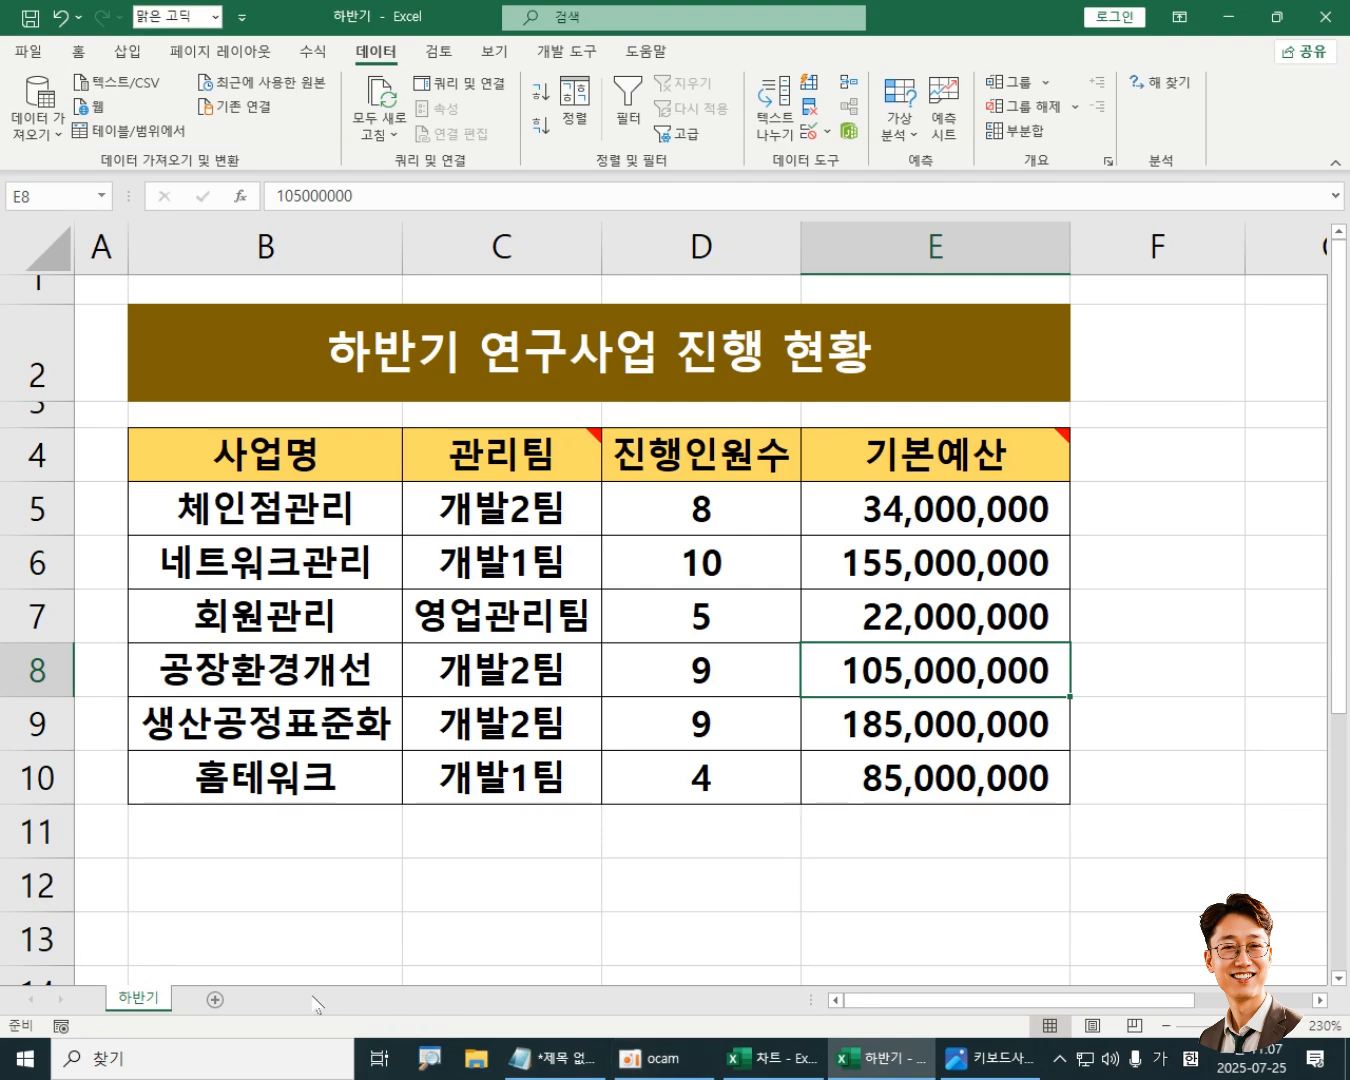
pyautogui.click(666, 1058)
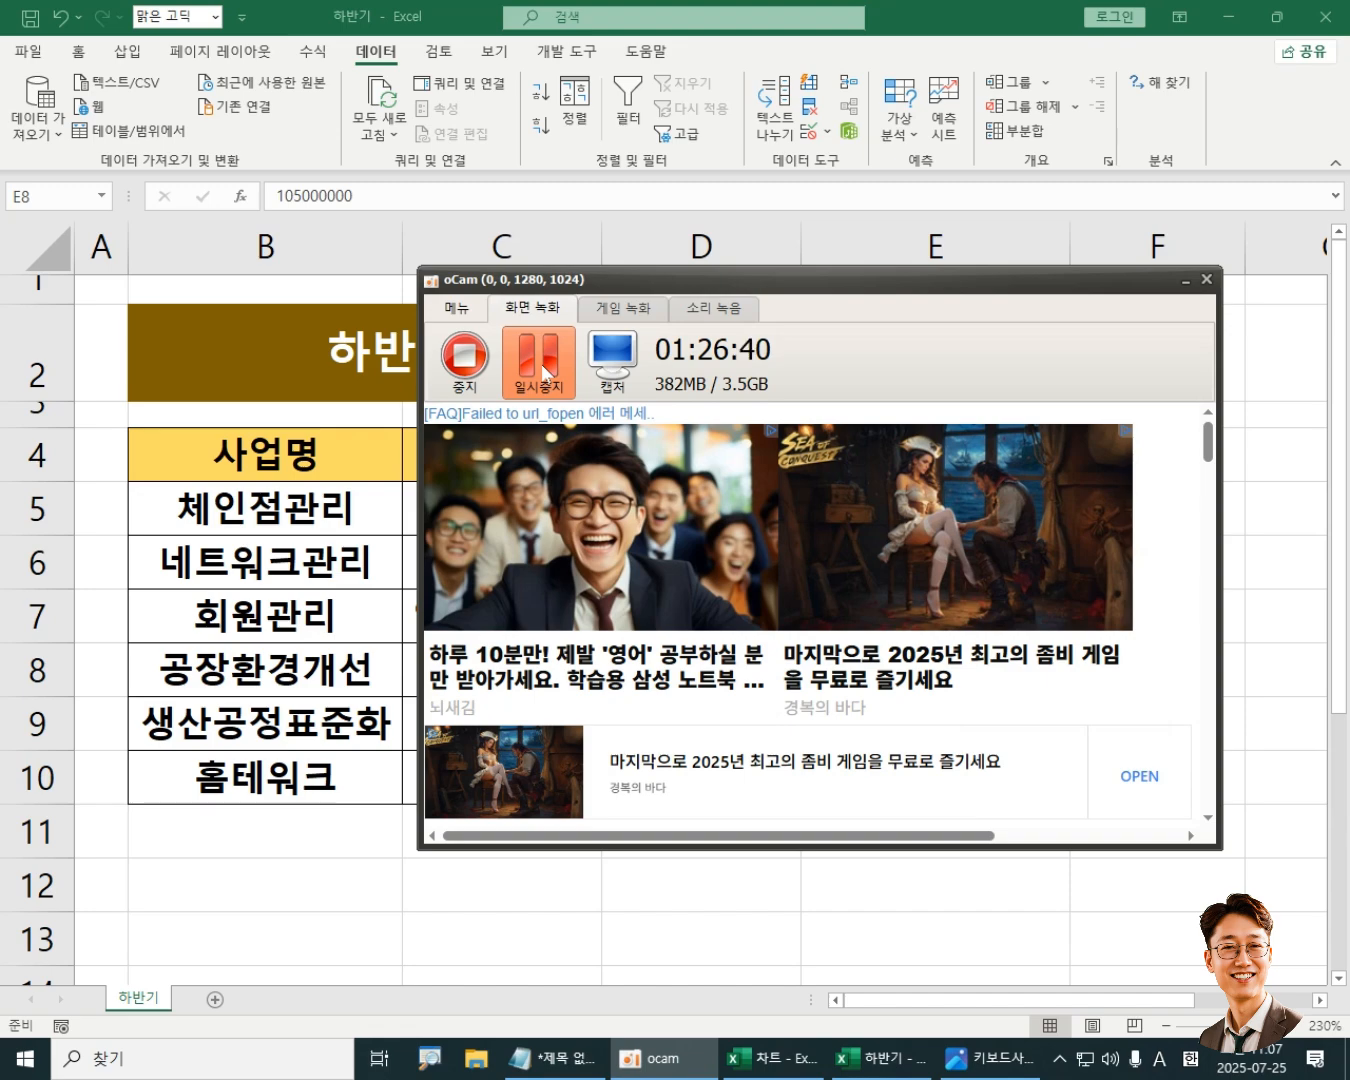
pyautogui.moveTo(546, 372); pyautogui.dragTo(688, 668)
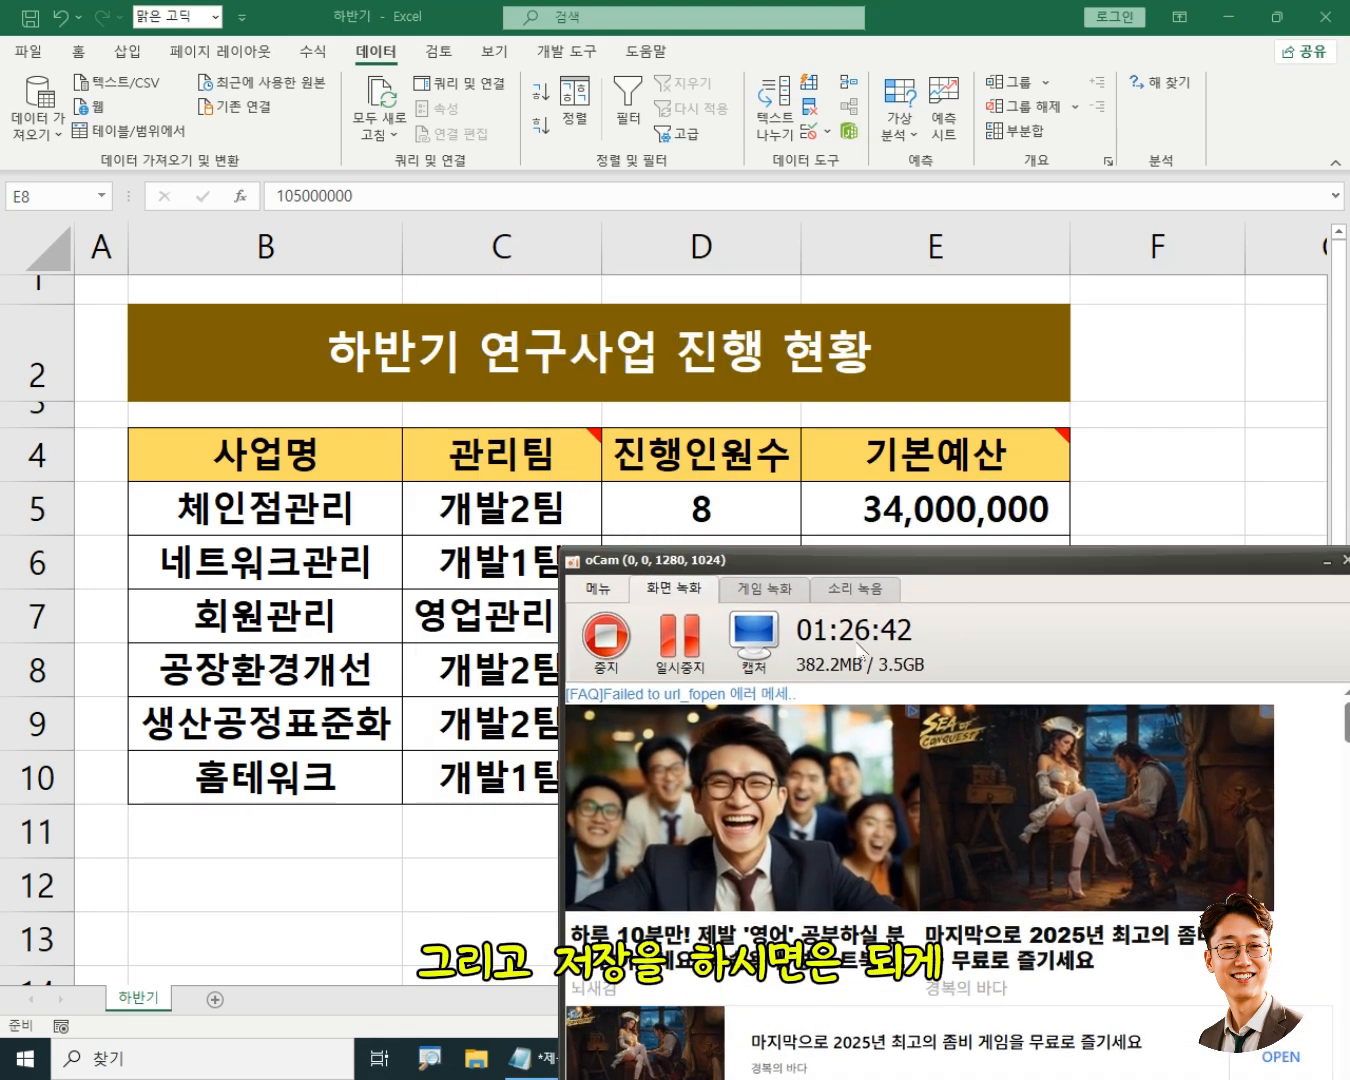
pyautogui.click(681, 655)
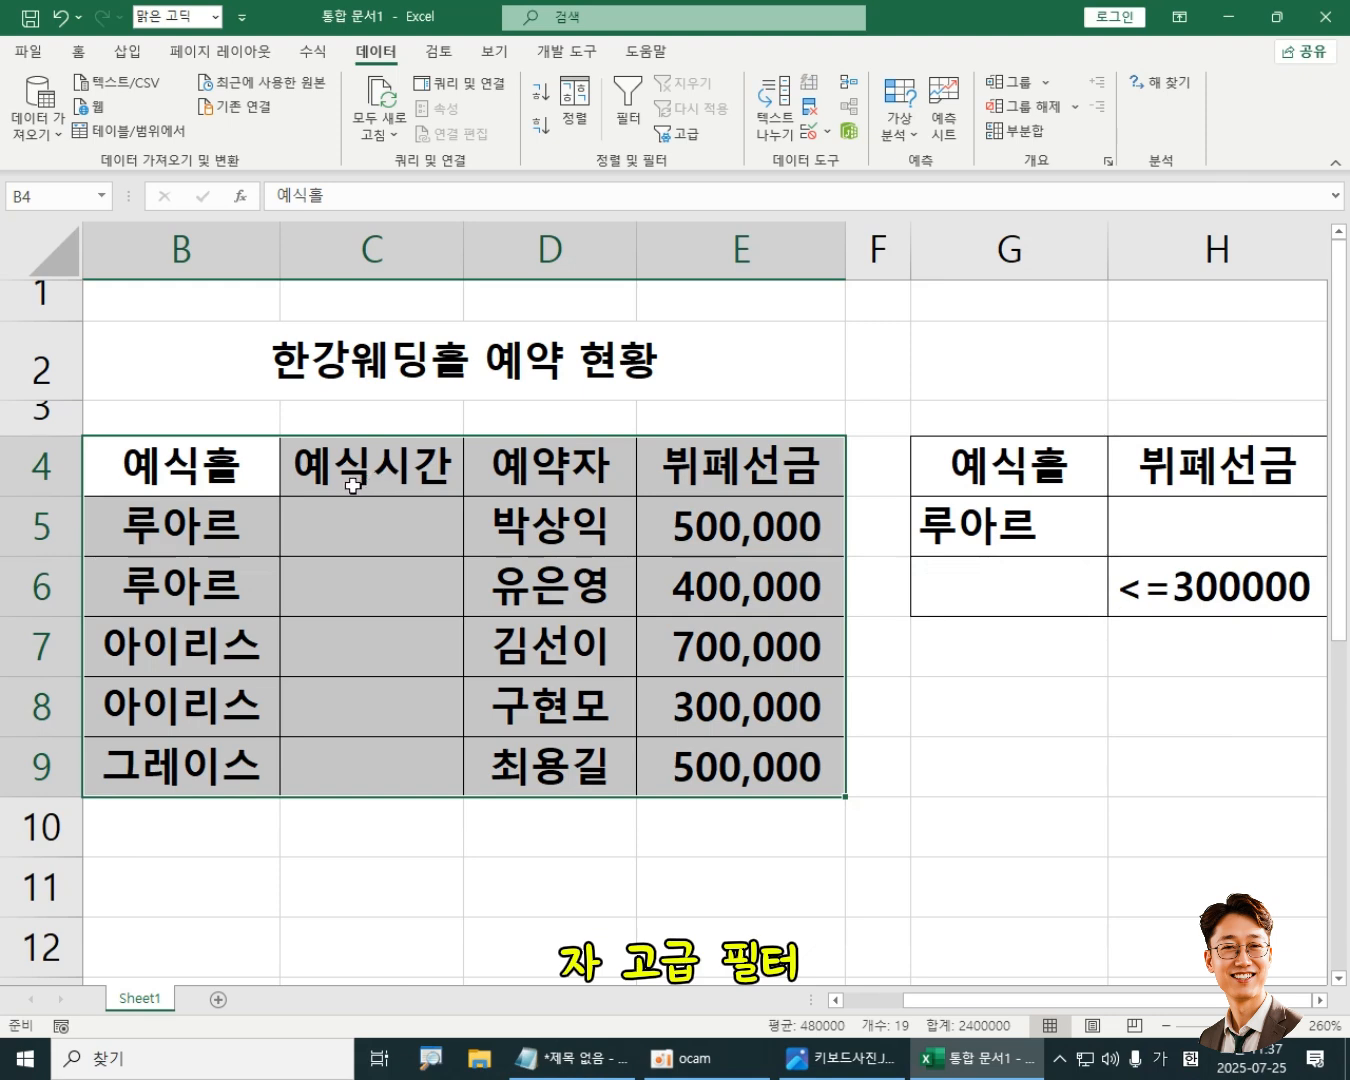
# Step: Start an advanced filter on the 한강웨딩홀 예약 현황 table range B4:E9 with the result option 다른 장소에 복사
pyautogui.click(181, 466)
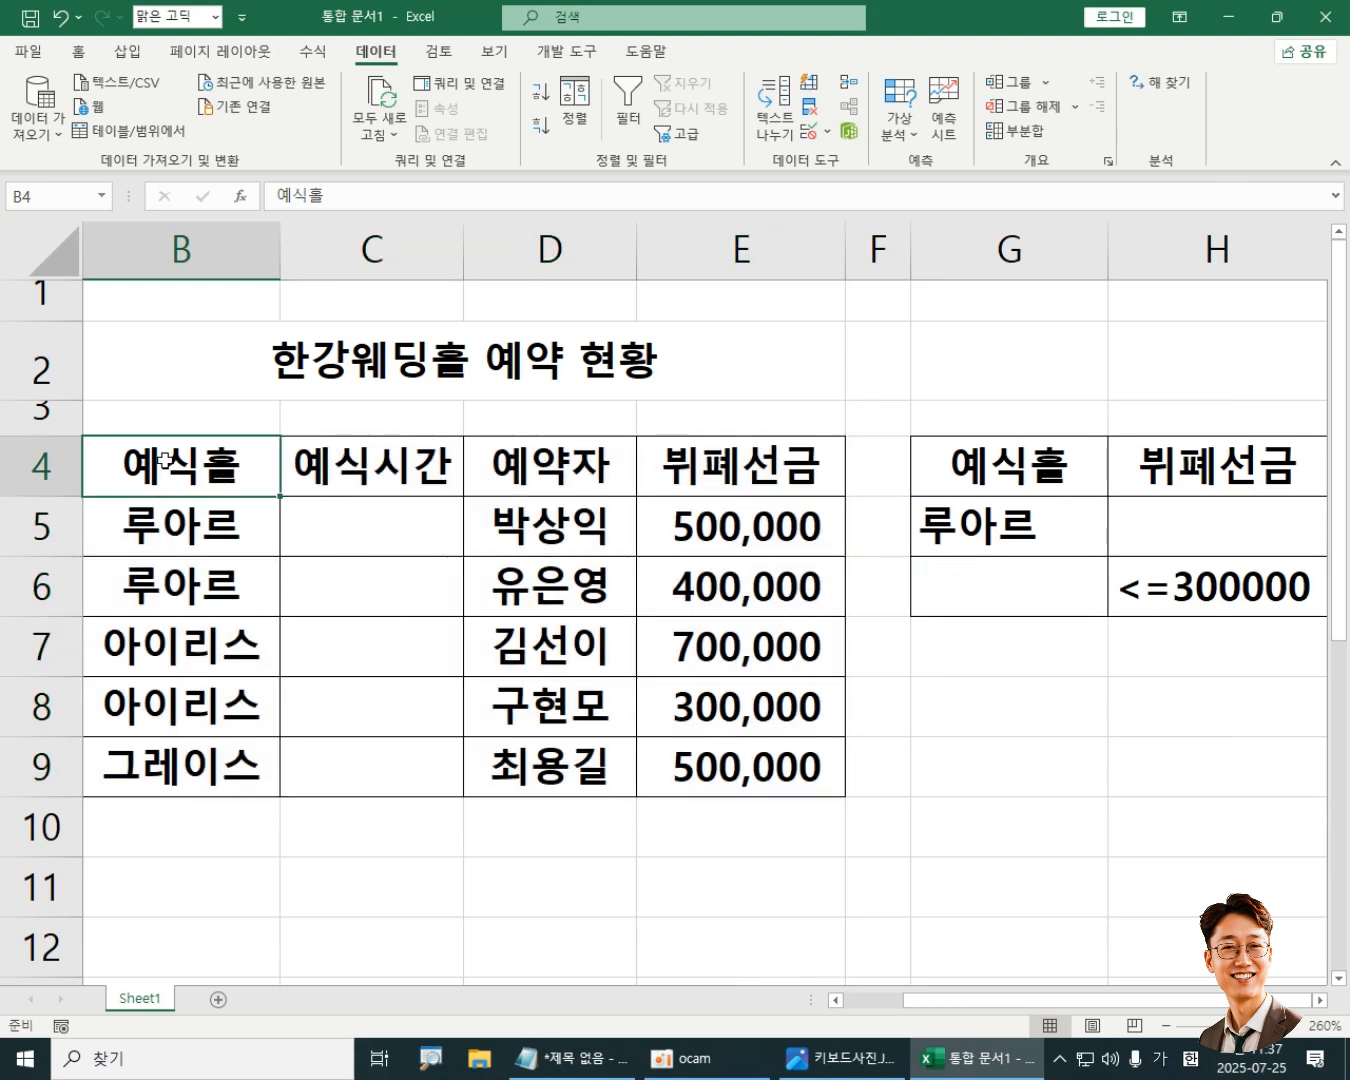
pyautogui.moveTo(166, 467); pyautogui.dragTo(760, 770)
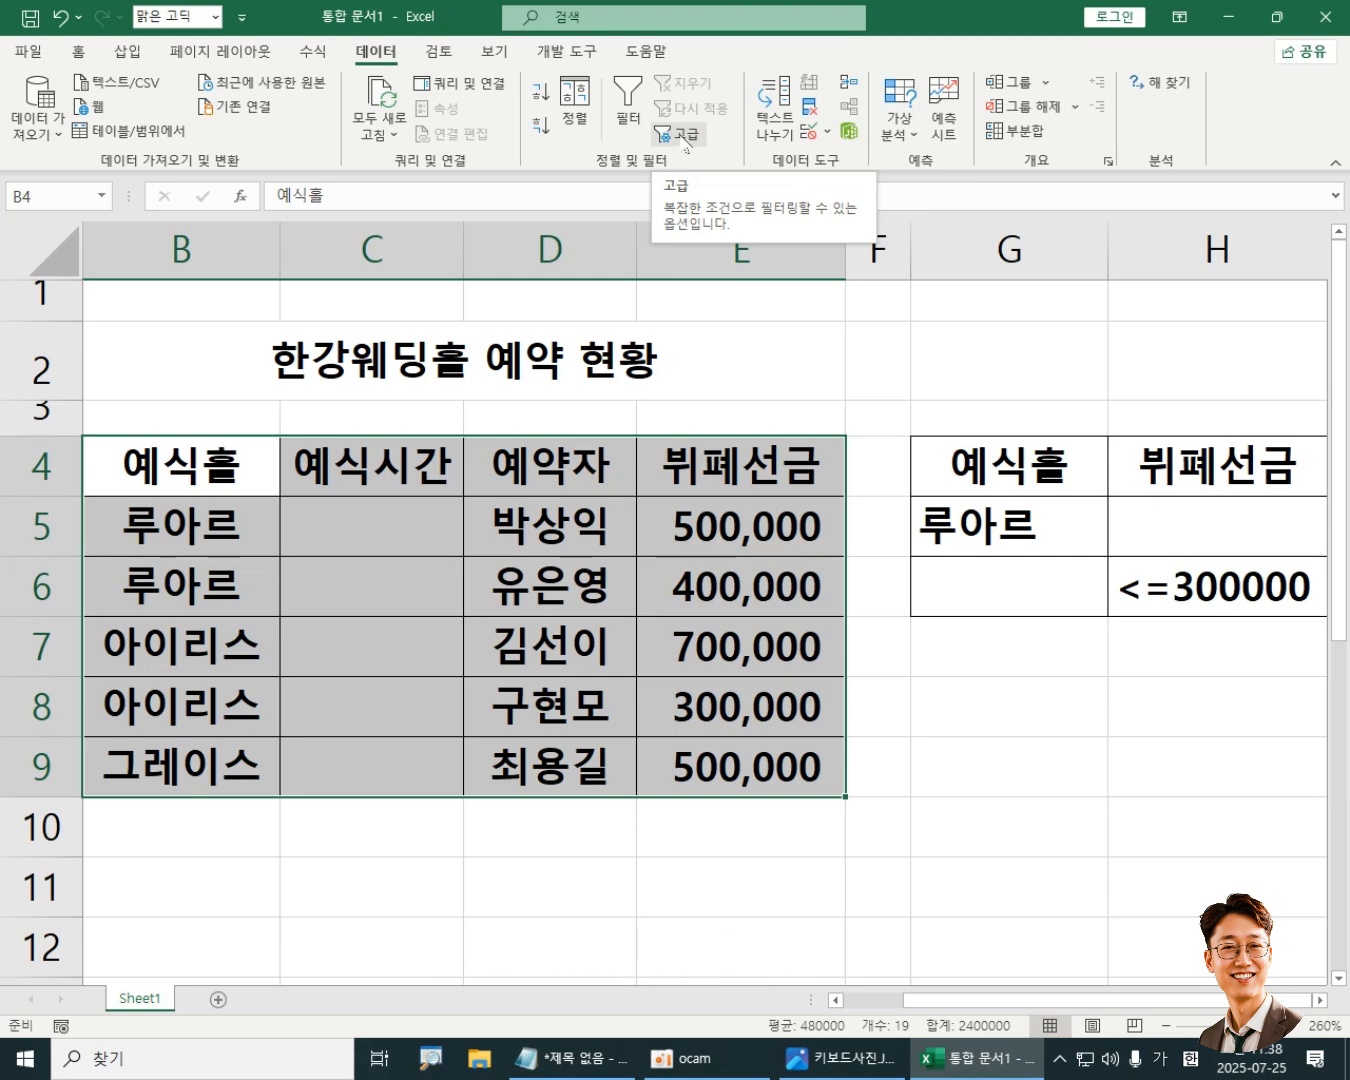
pyautogui.click(685, 136)
pyautogui.moveTo(621, 368); pyautogui.dragTo(654, 155)
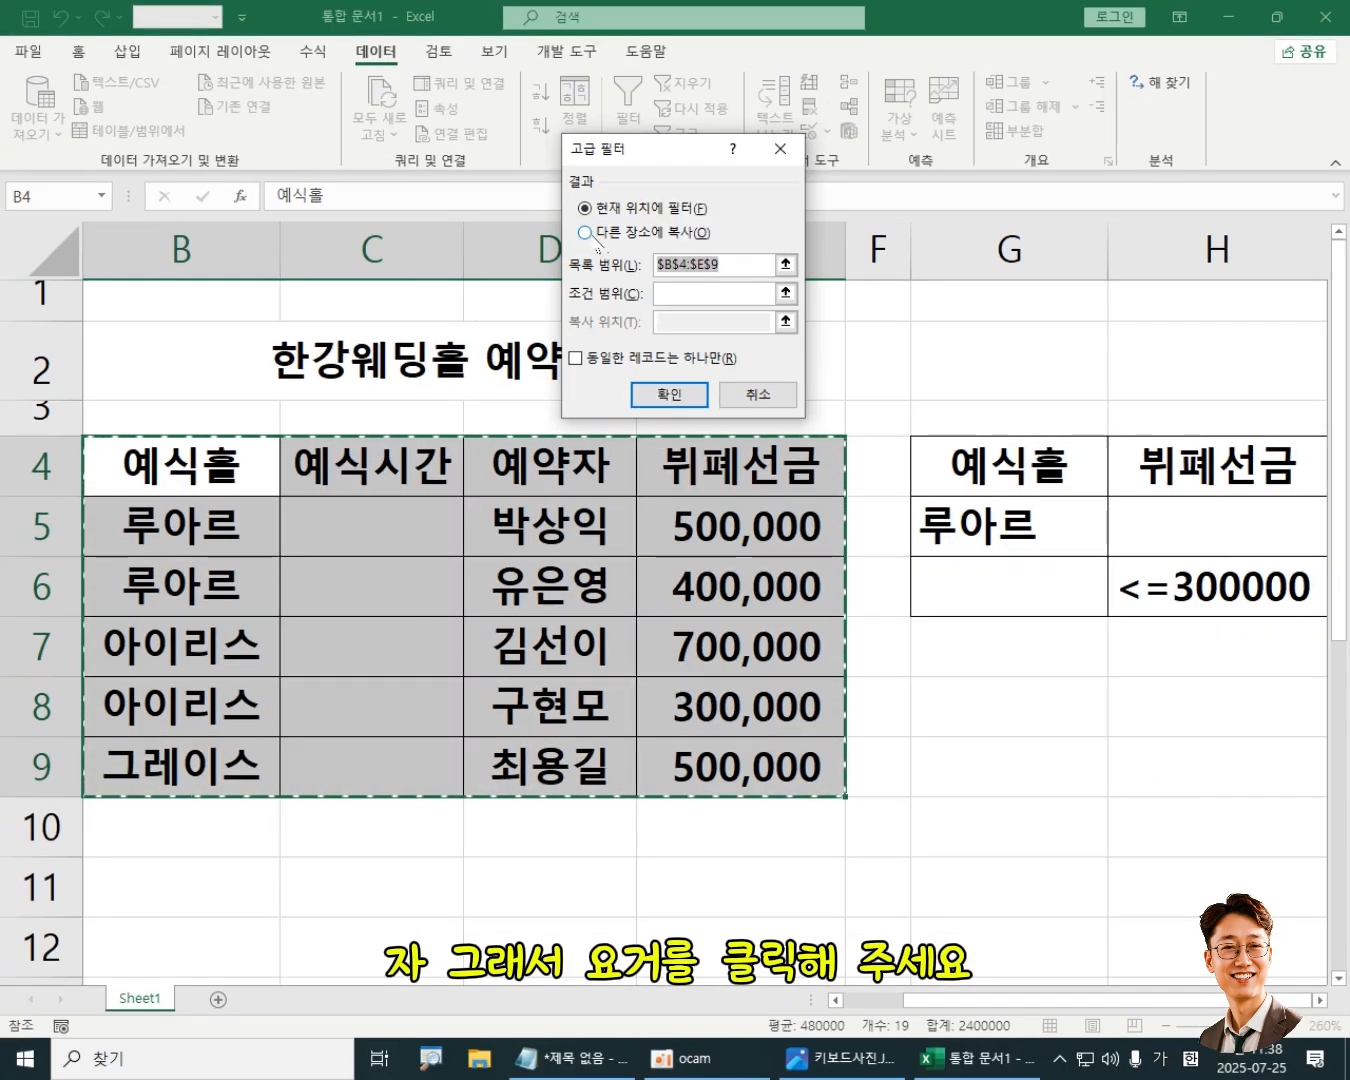
pyautogui.click(421, 220)
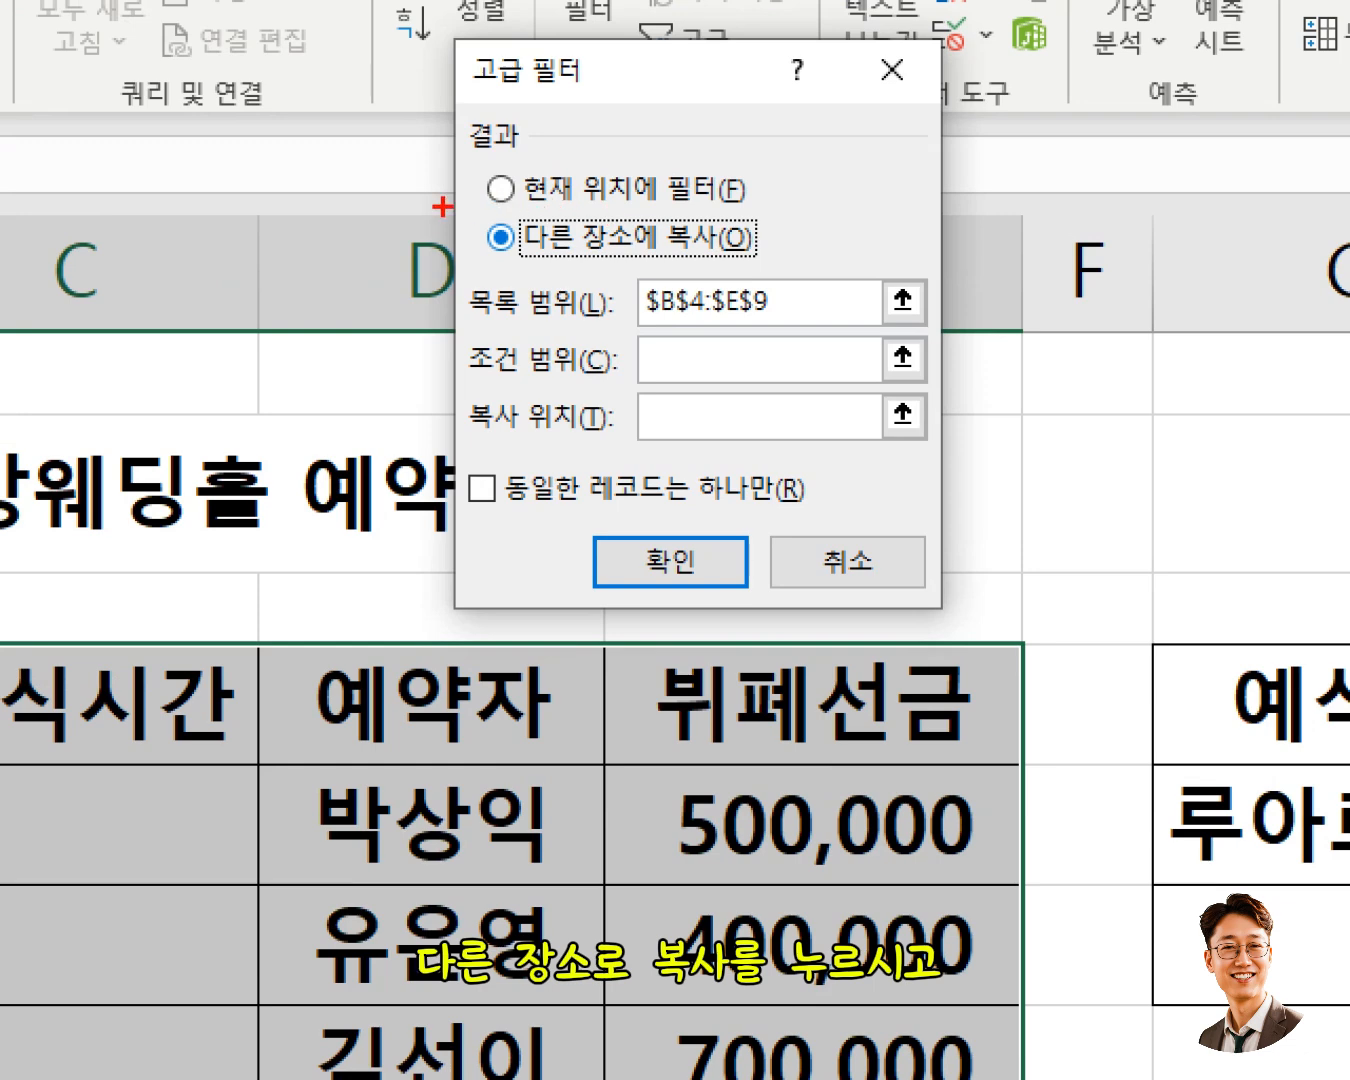
pyautogui.moveTo(807, 248); pyautogui.dragTo(826, 255)
pyautogui.moveTo(467, 326); pyautogui.dragTo(797, 327)
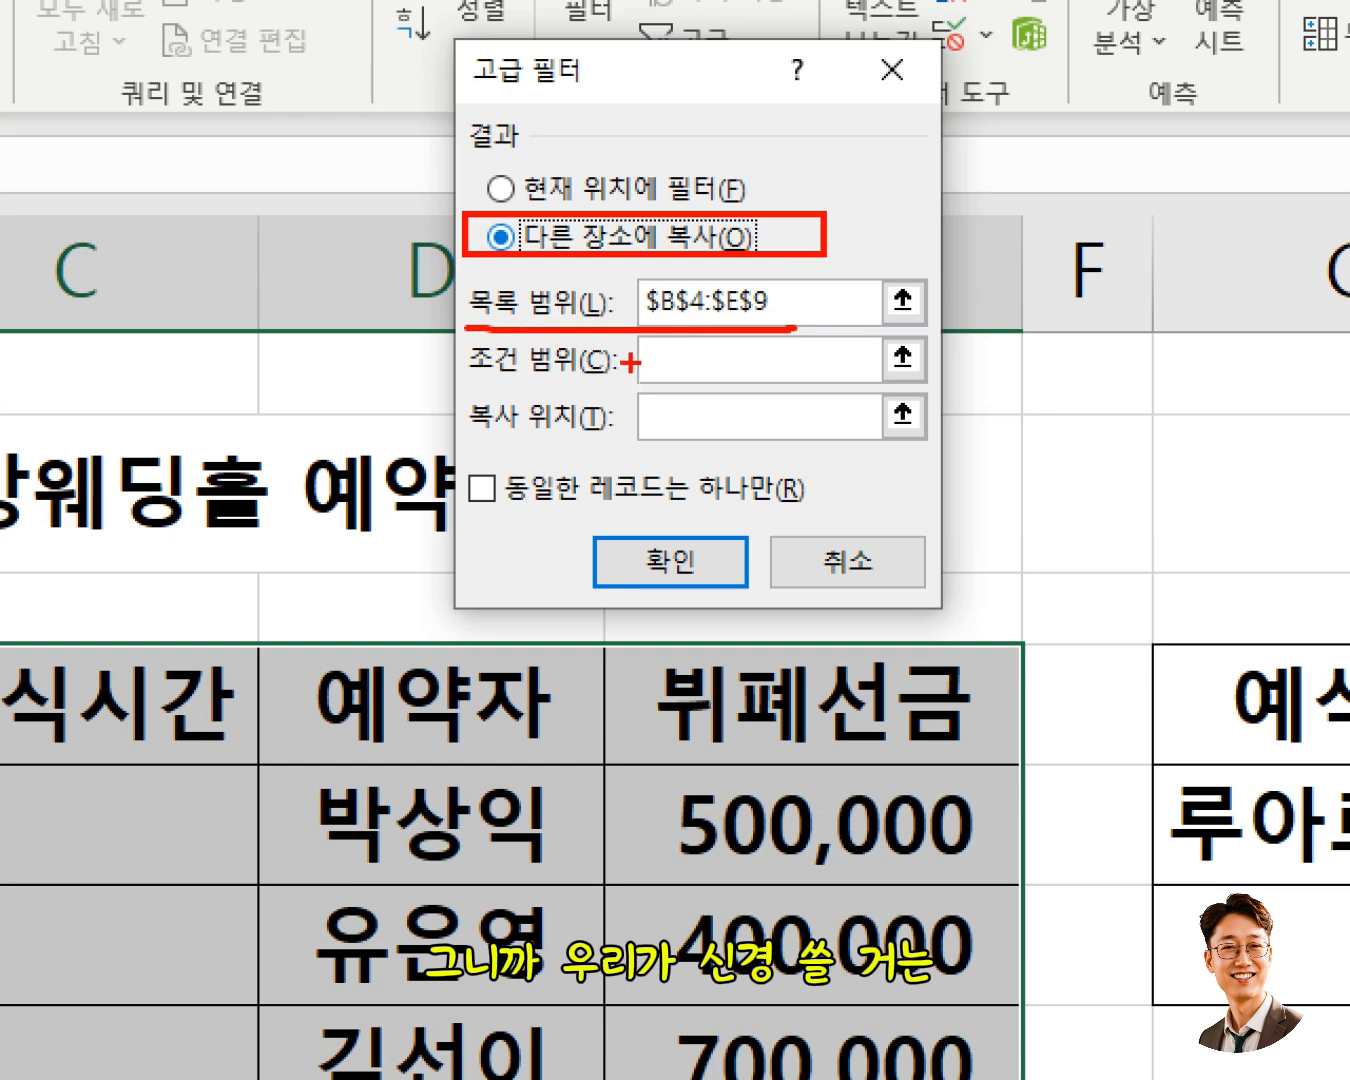
pyautogui.moveTo(480, 380); pyautogui.dragTo(612, 380)
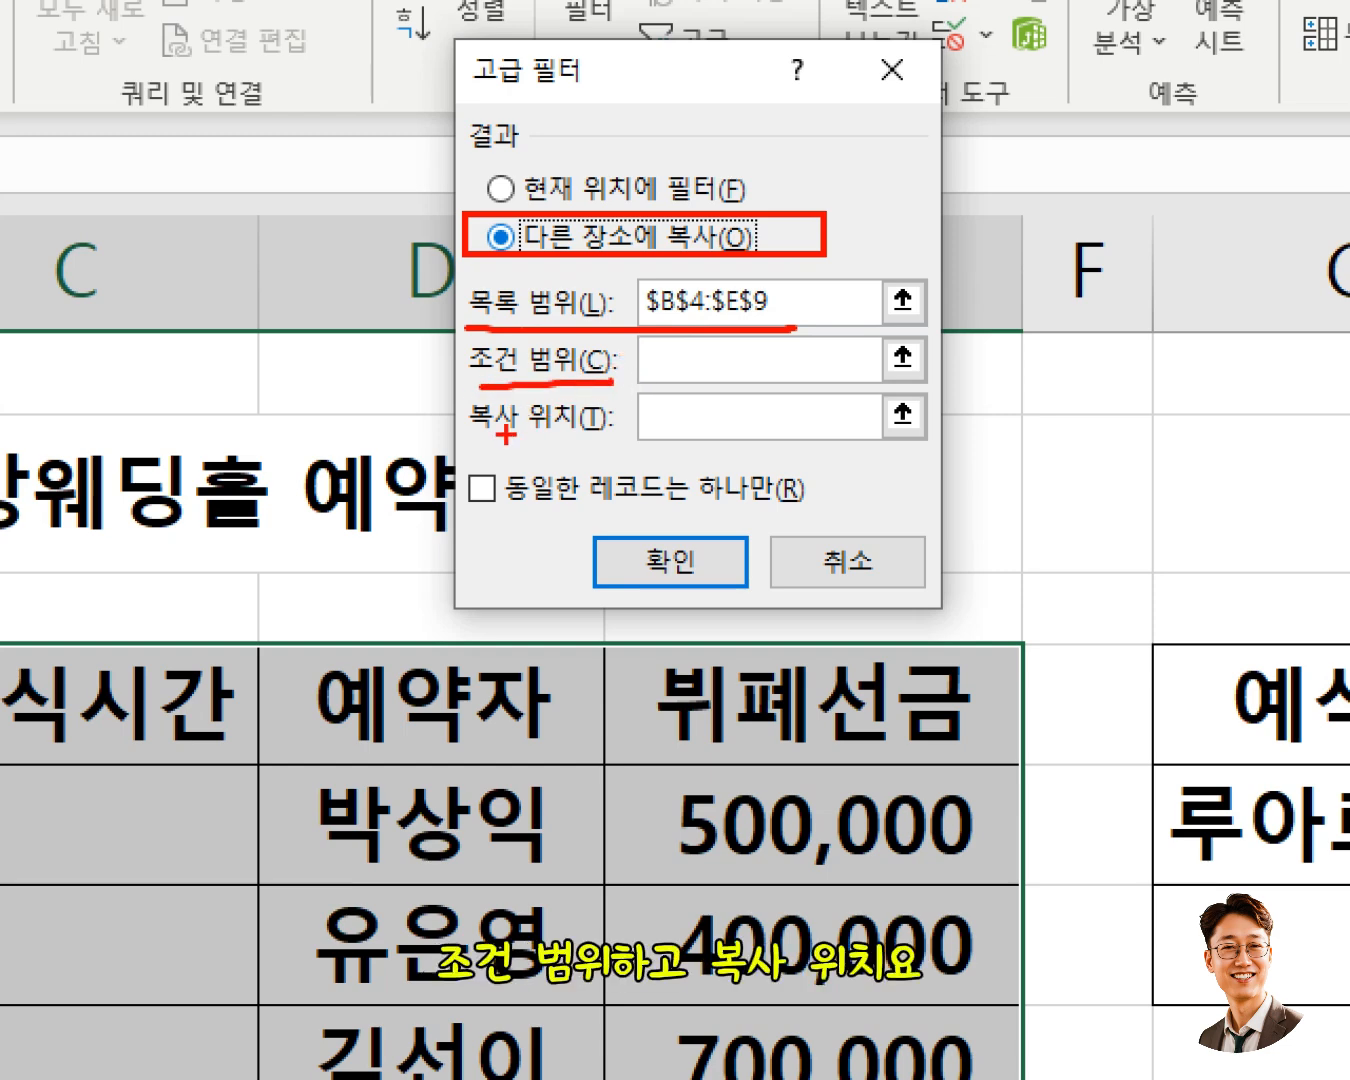
# Step: Set the advanced filter's 조건 범위 to the criteria table G4:H6
pyautogui.moveTo(466, 457); pyautogui.dragTo(620, 457)
pyautogui.moveTo(451, 350); pyautogui.dragTo(453, 417)
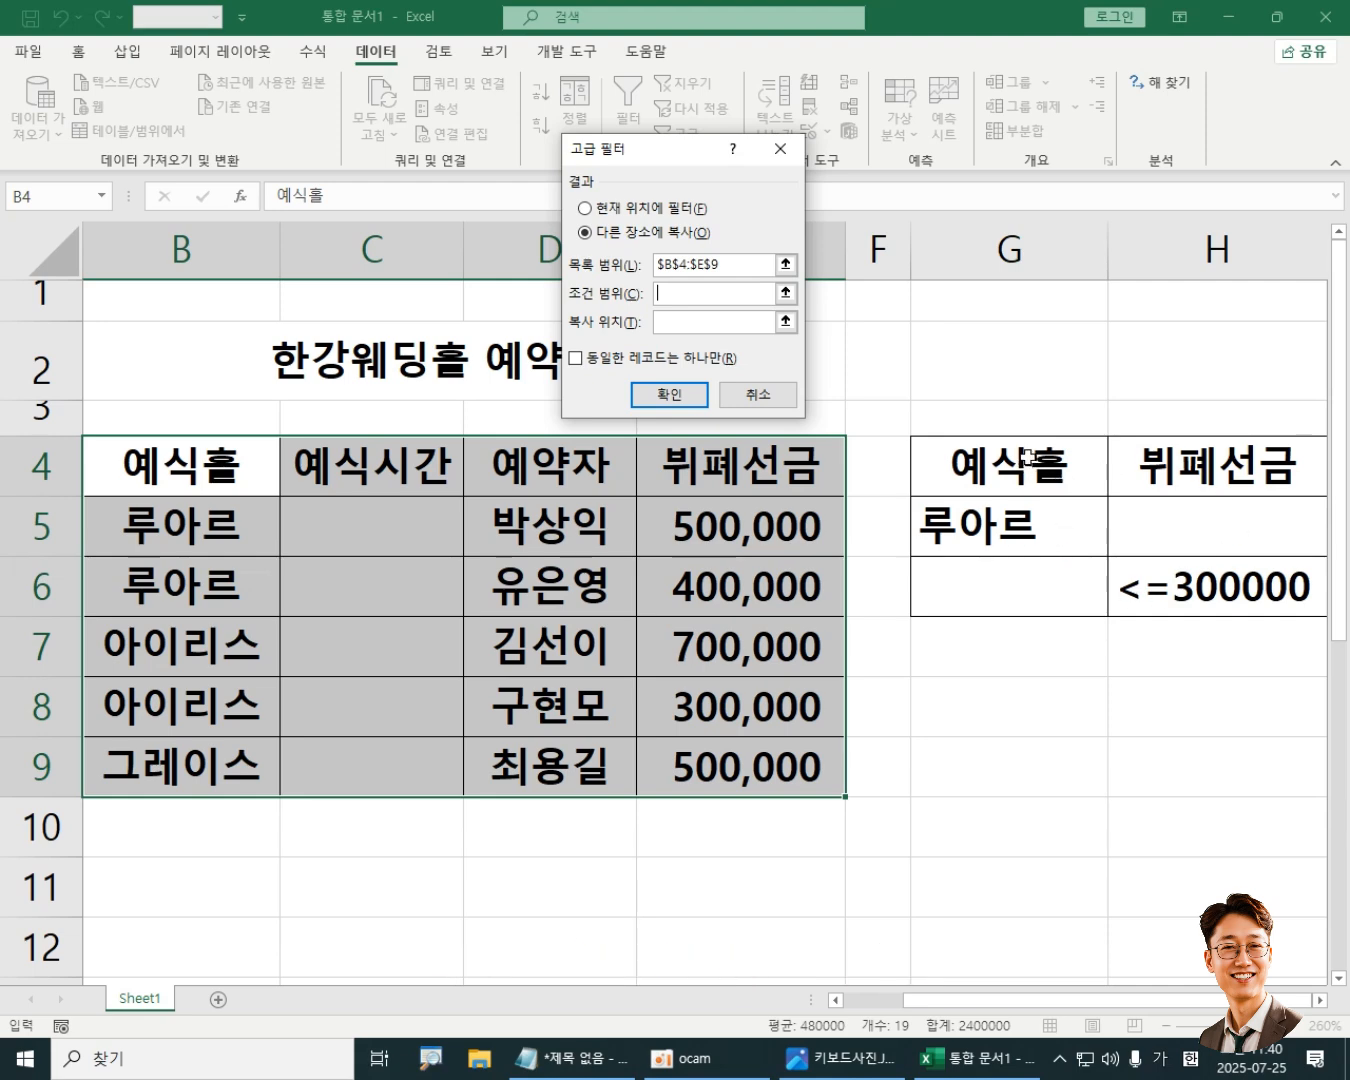
pyautogui.moveTo(1029, 459); pyautogui.dragTo(1129, 530)
pyautogui.moveTo(1212, 588); pyautogui.dragTo(1231, 592)
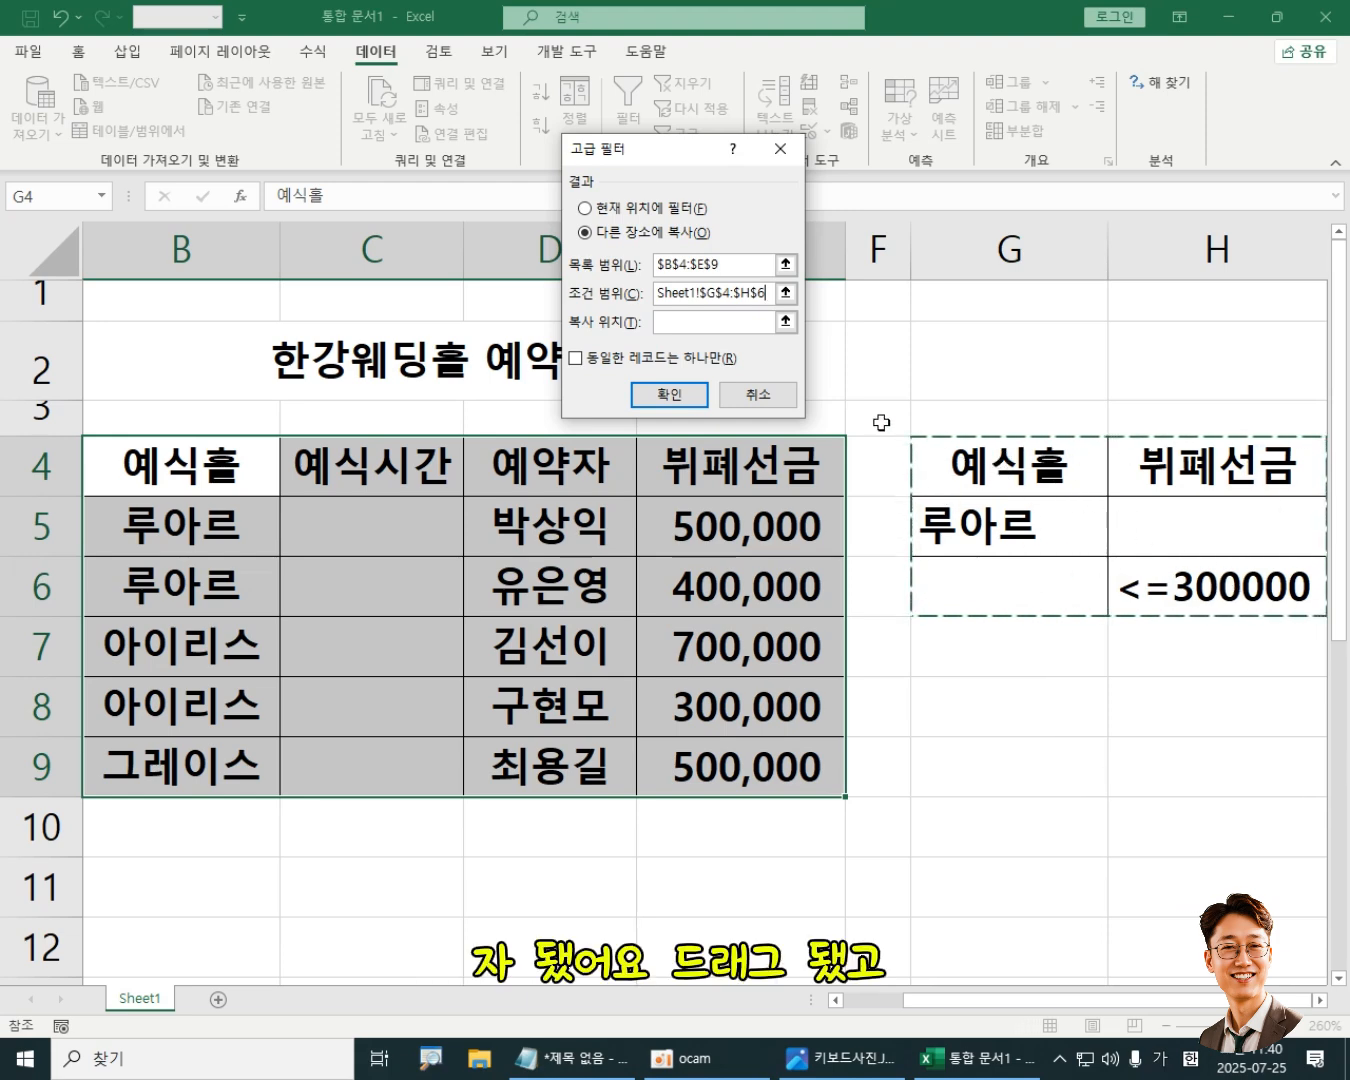
# Step: Set the advanced filter's 복사 위치 to cell B11 and run it to copy the matching rows there
pyautogui.click(671, 332)
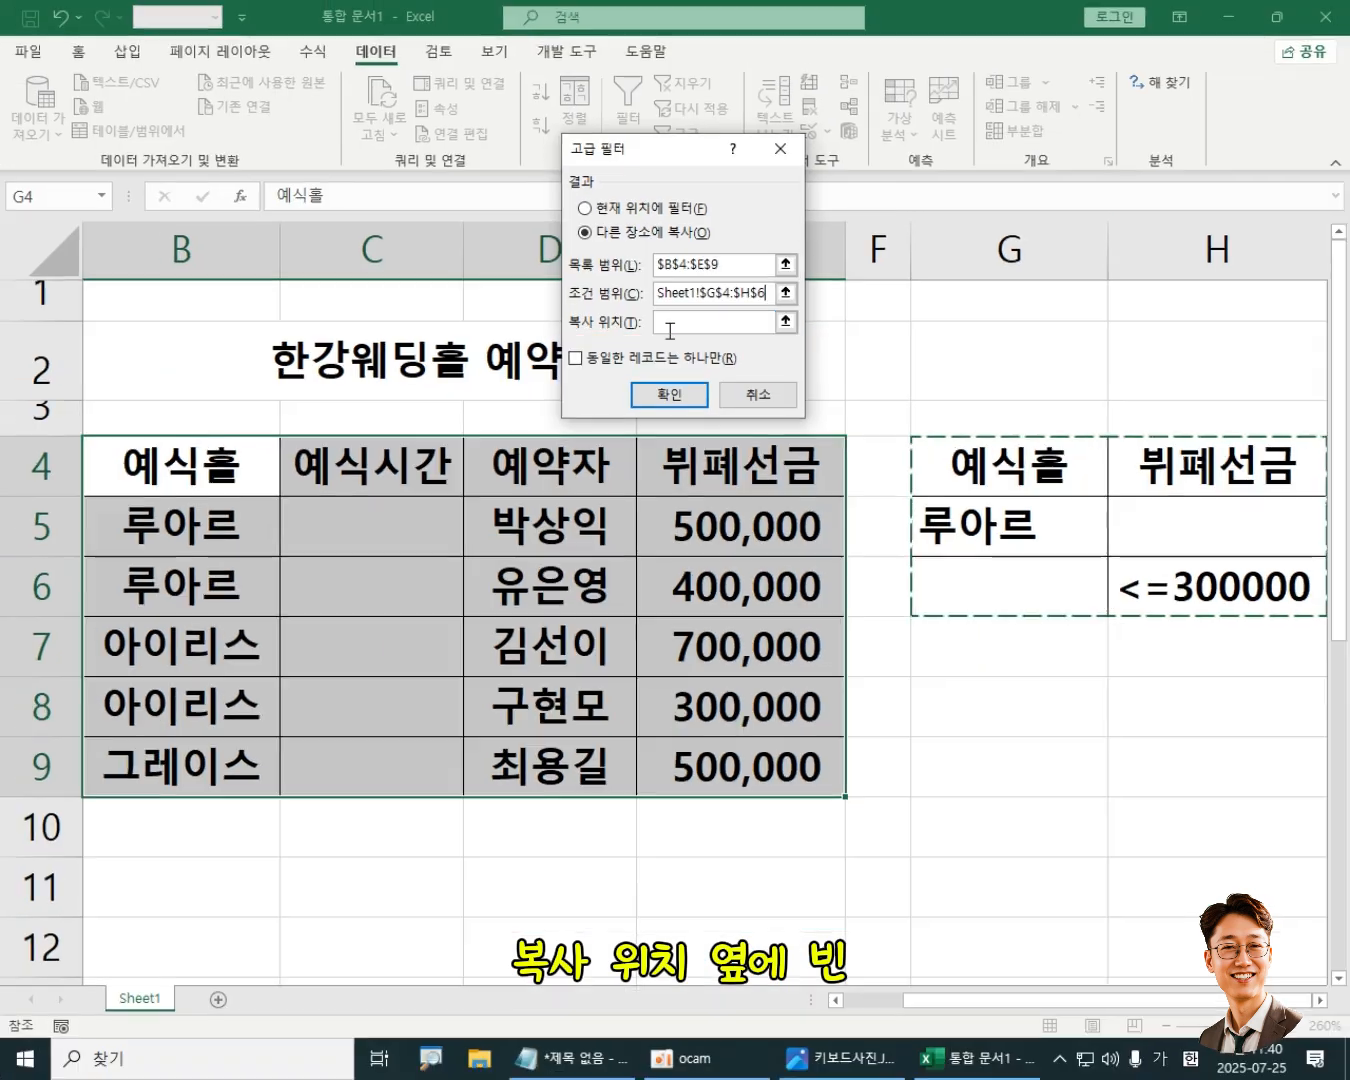
pyautogui.click(675, 321)
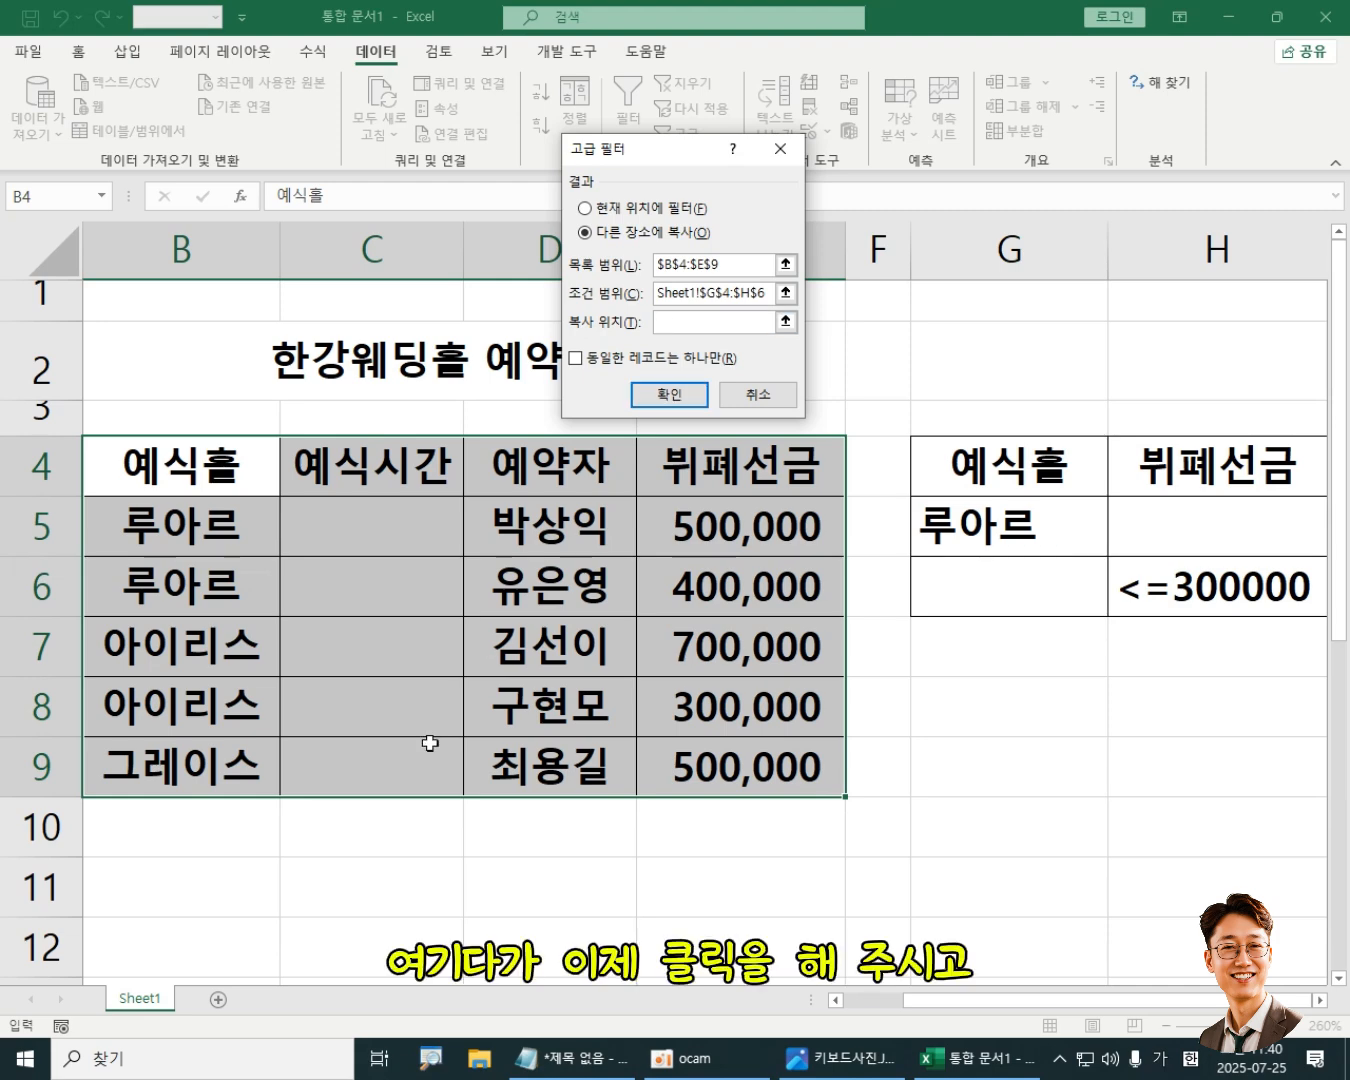
pyautogui.click(168, 893)
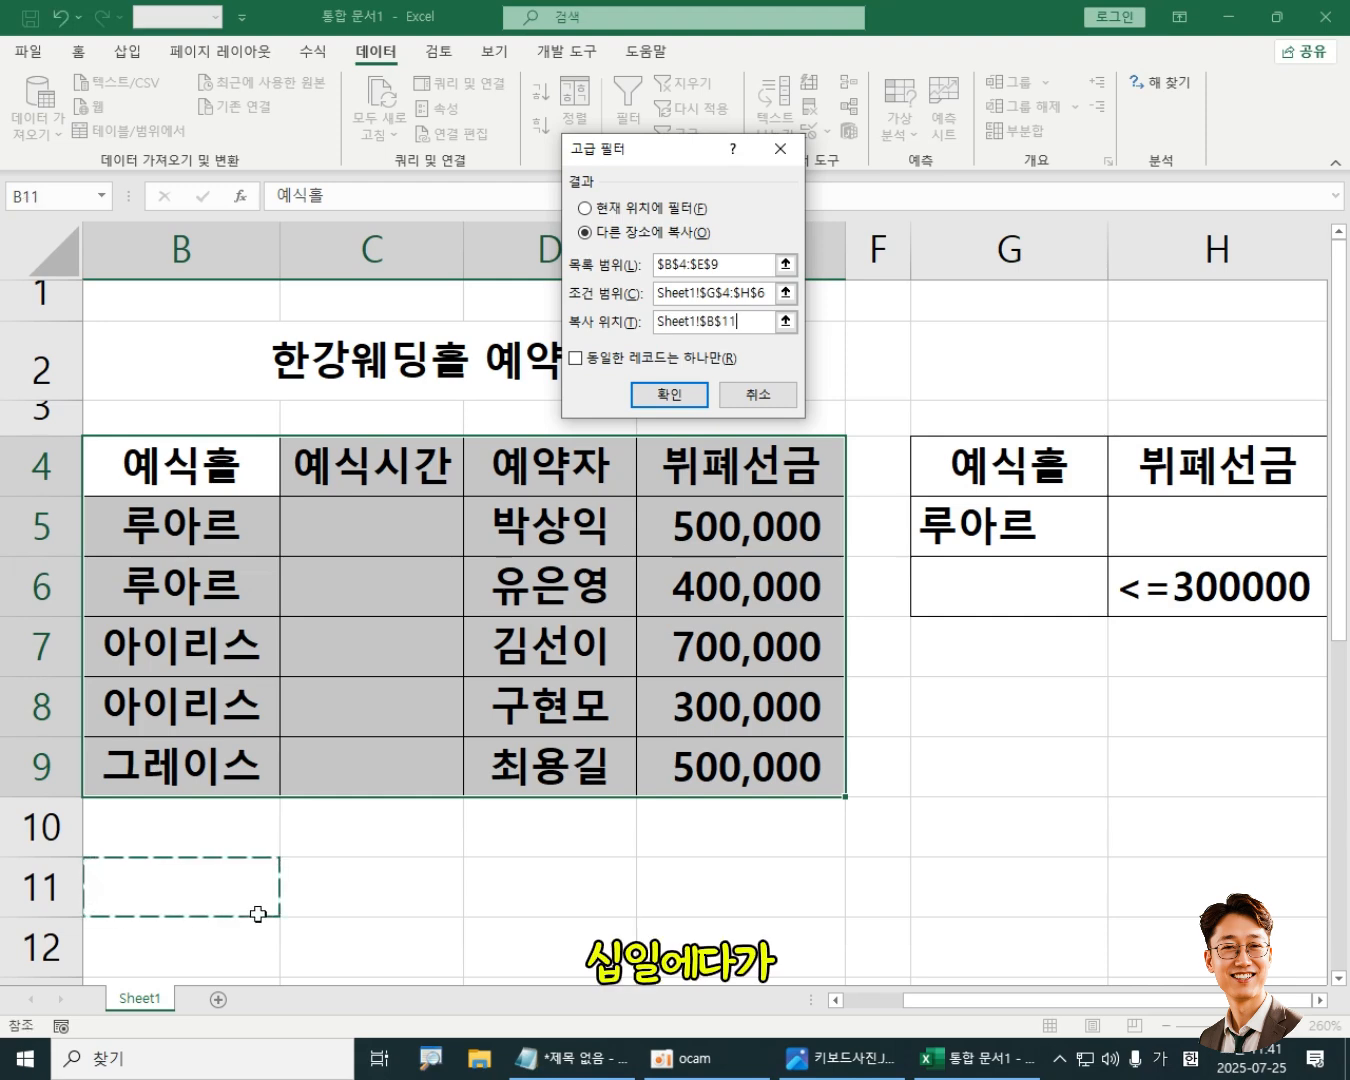
pyautogui.click(878, 1001)
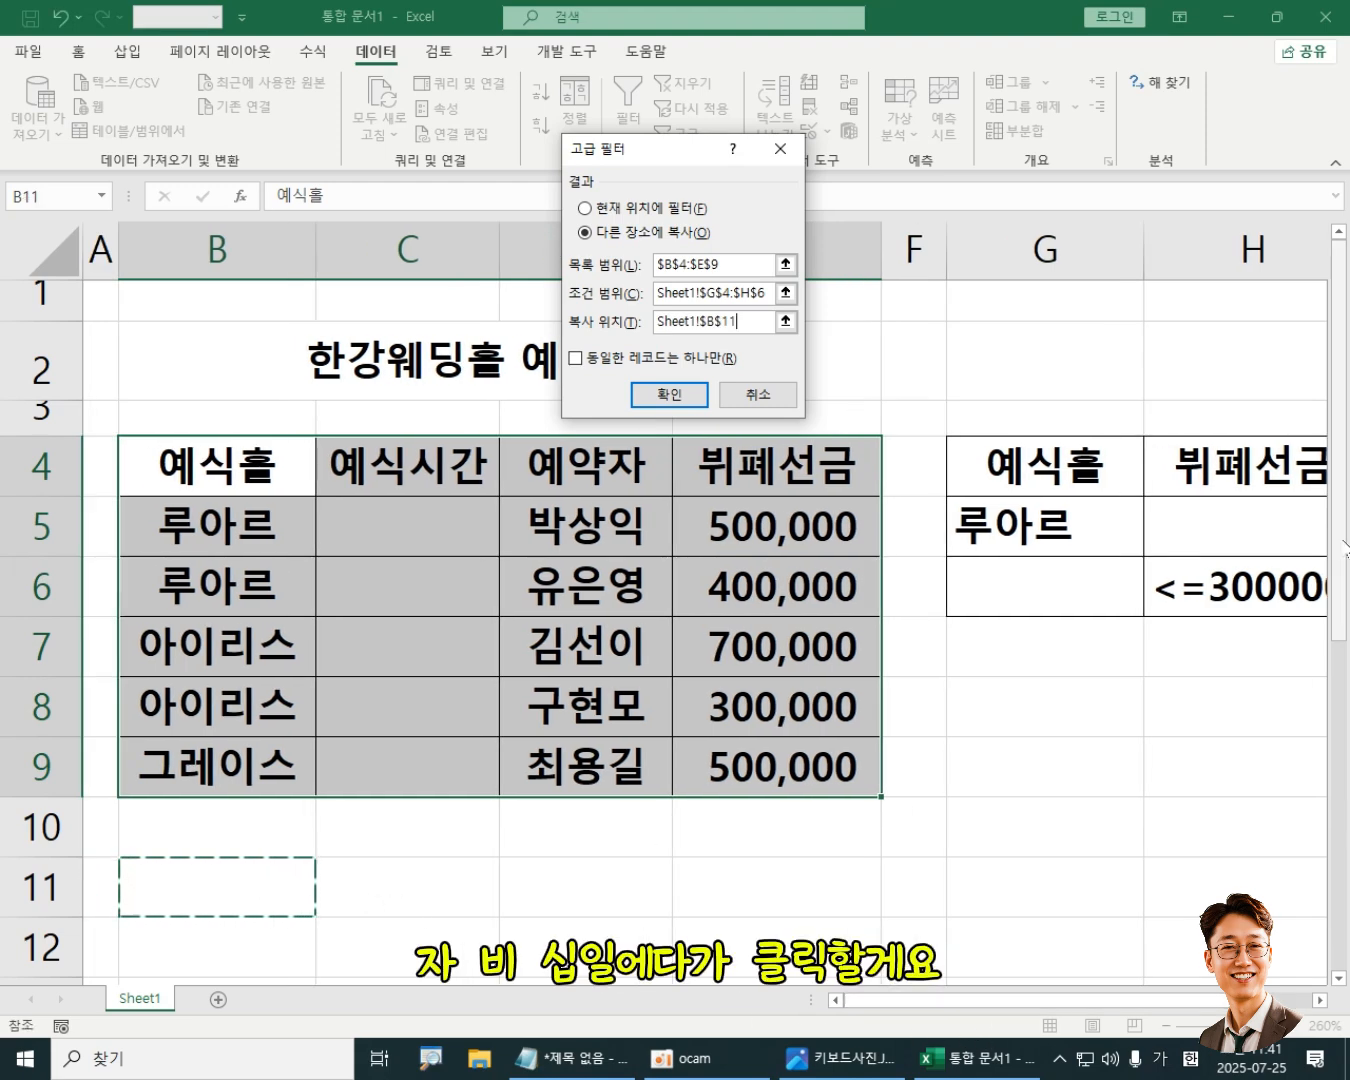
pyautogui.scroll(-1, 740, 644)
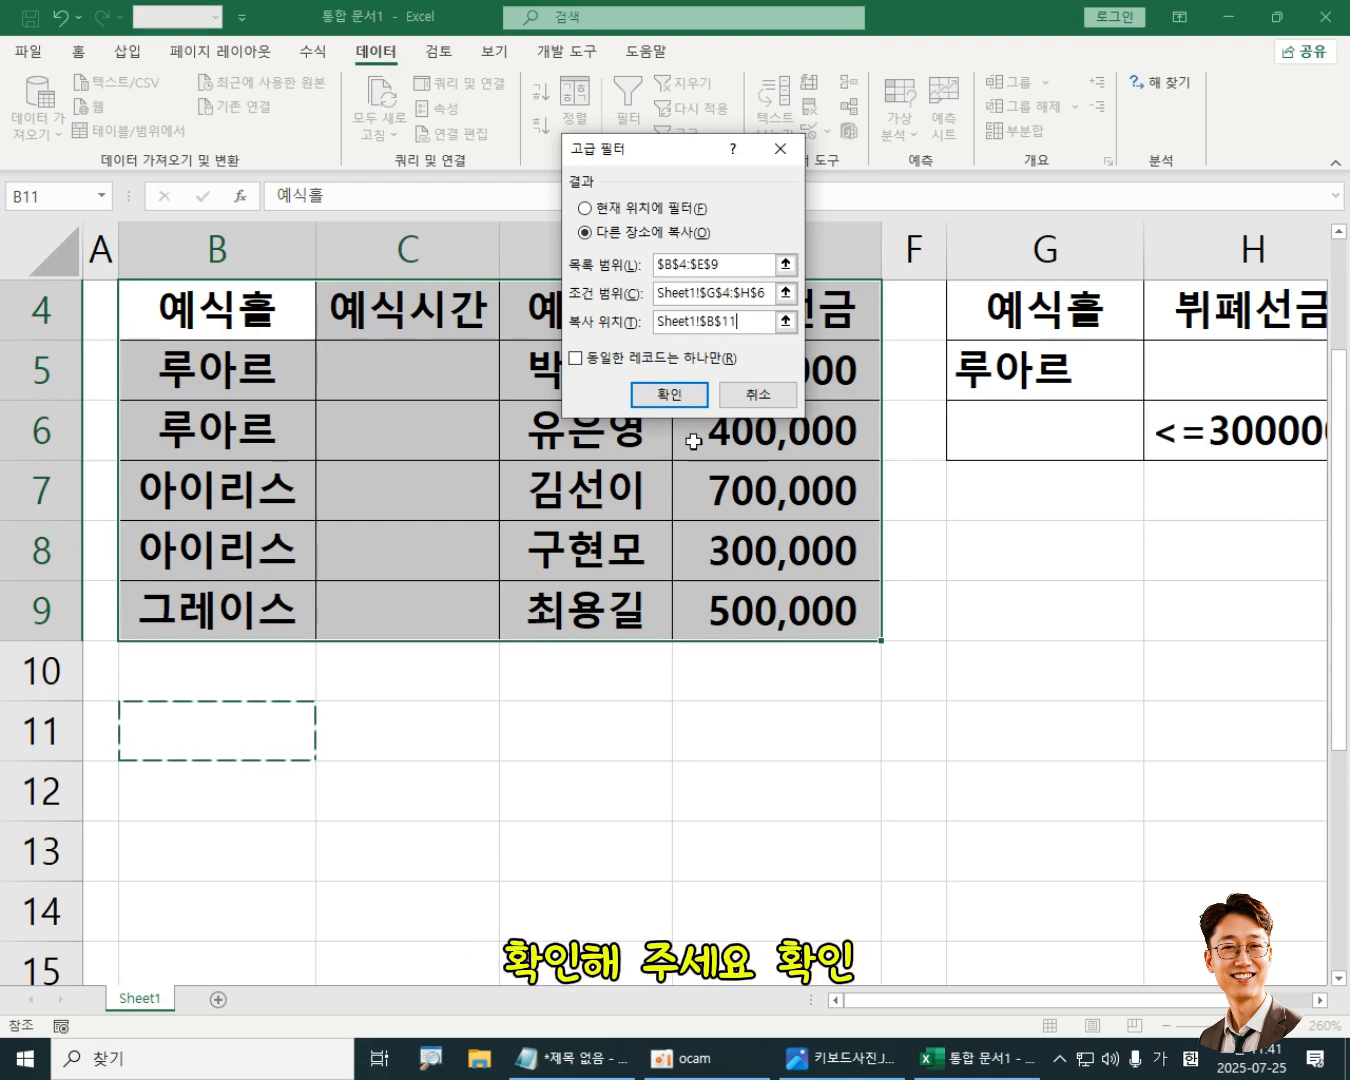
pyautogui.click(686, 398)
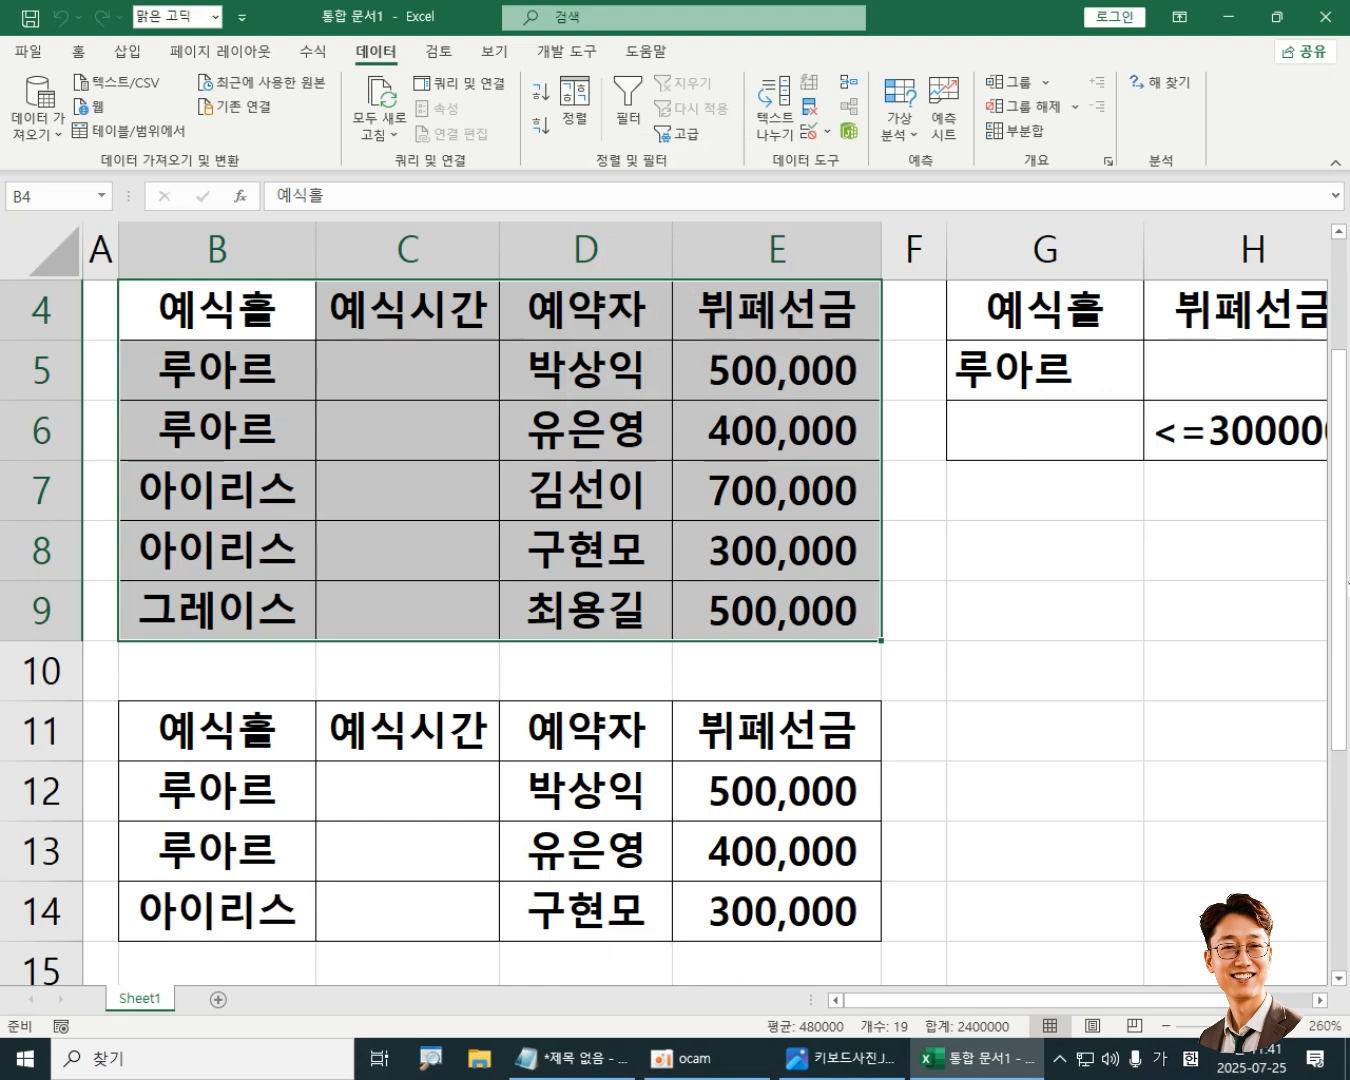
# Step: Delete rows 11 to 14 containing the copied filter results
pyautogui.scroll(-2, 212, 708)
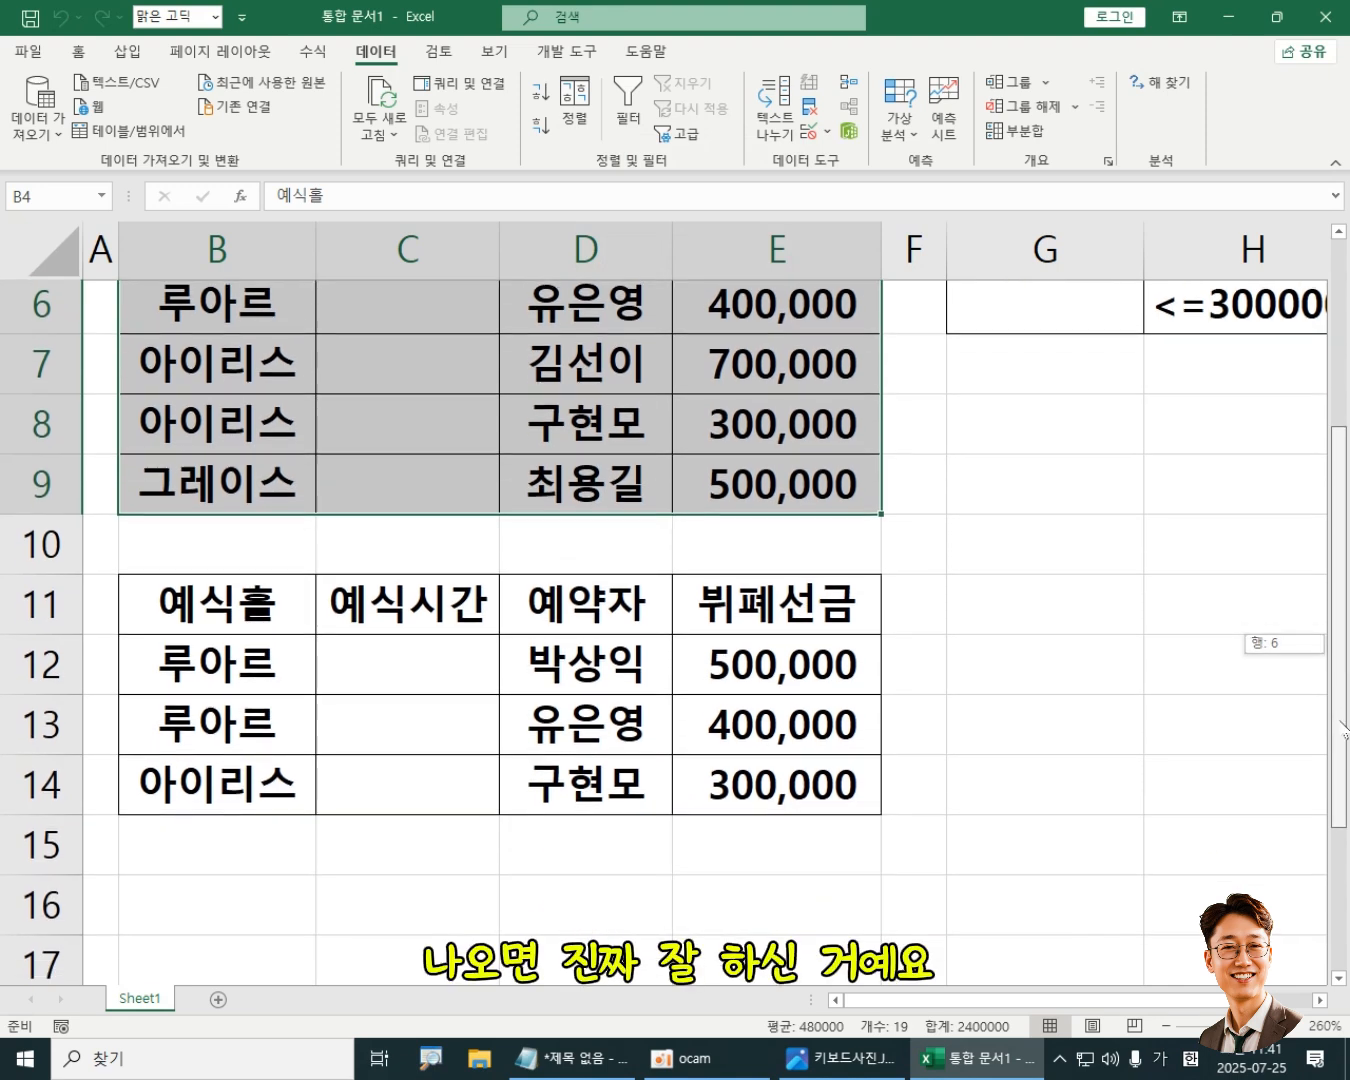
pyautogui.moveTo(204, 609); pyautogui.dragTo(819, 800)
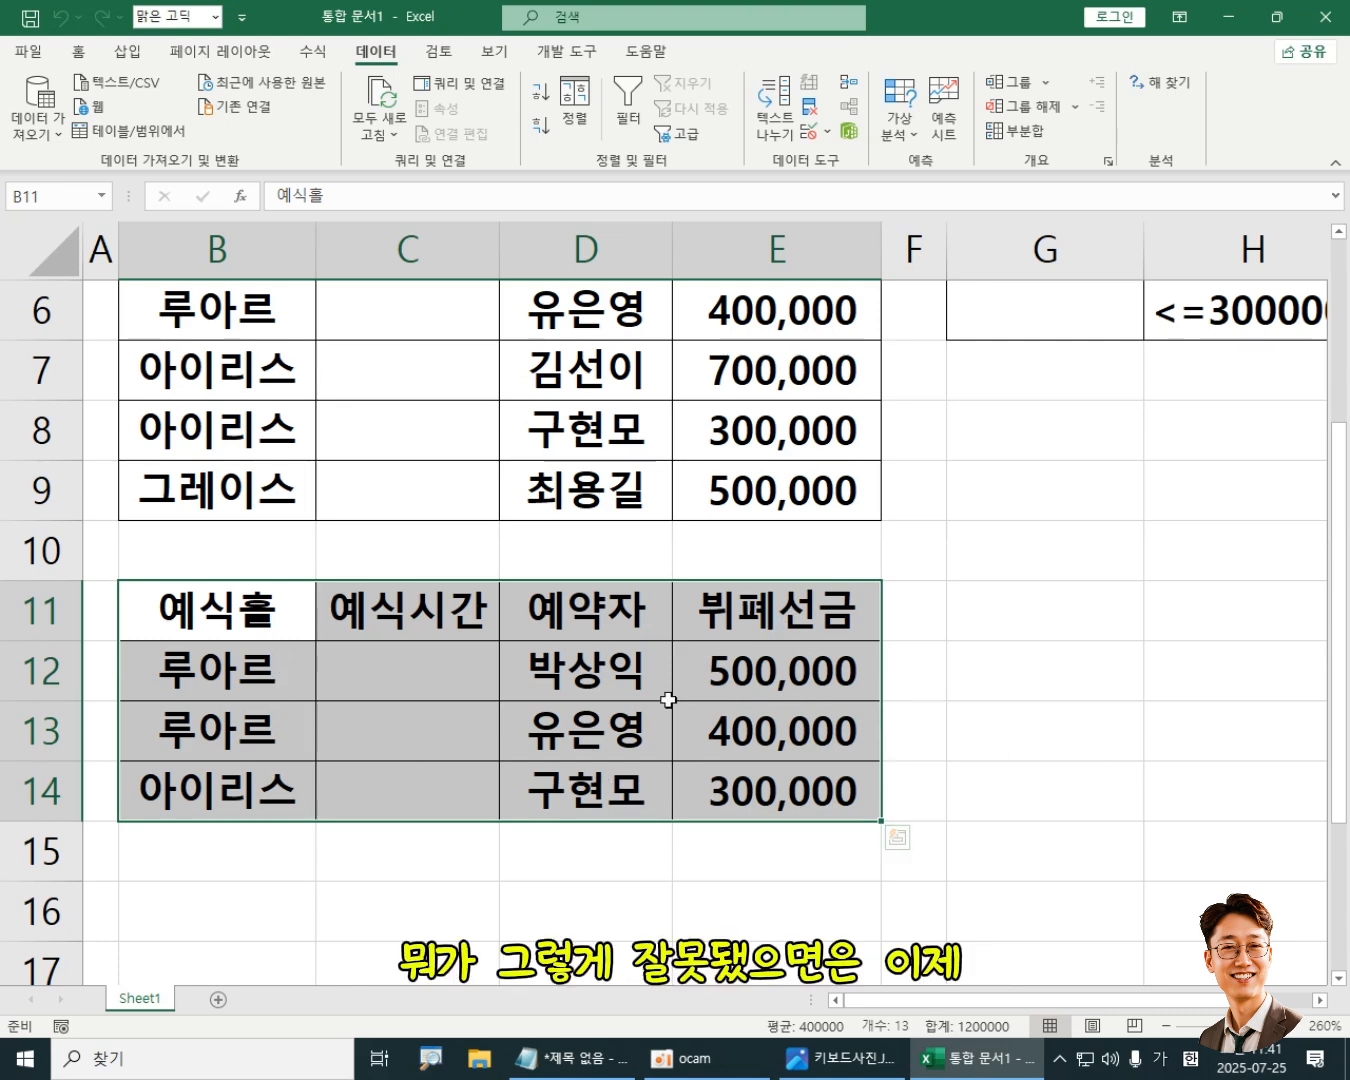
pyautogui.moveTo(1347, 649)
pyautogui.mouseDown()
pyautogui.moveTo(1347, 520)
pyautogui.moveTo(1338, 633)
pyautogui.mouseUp()
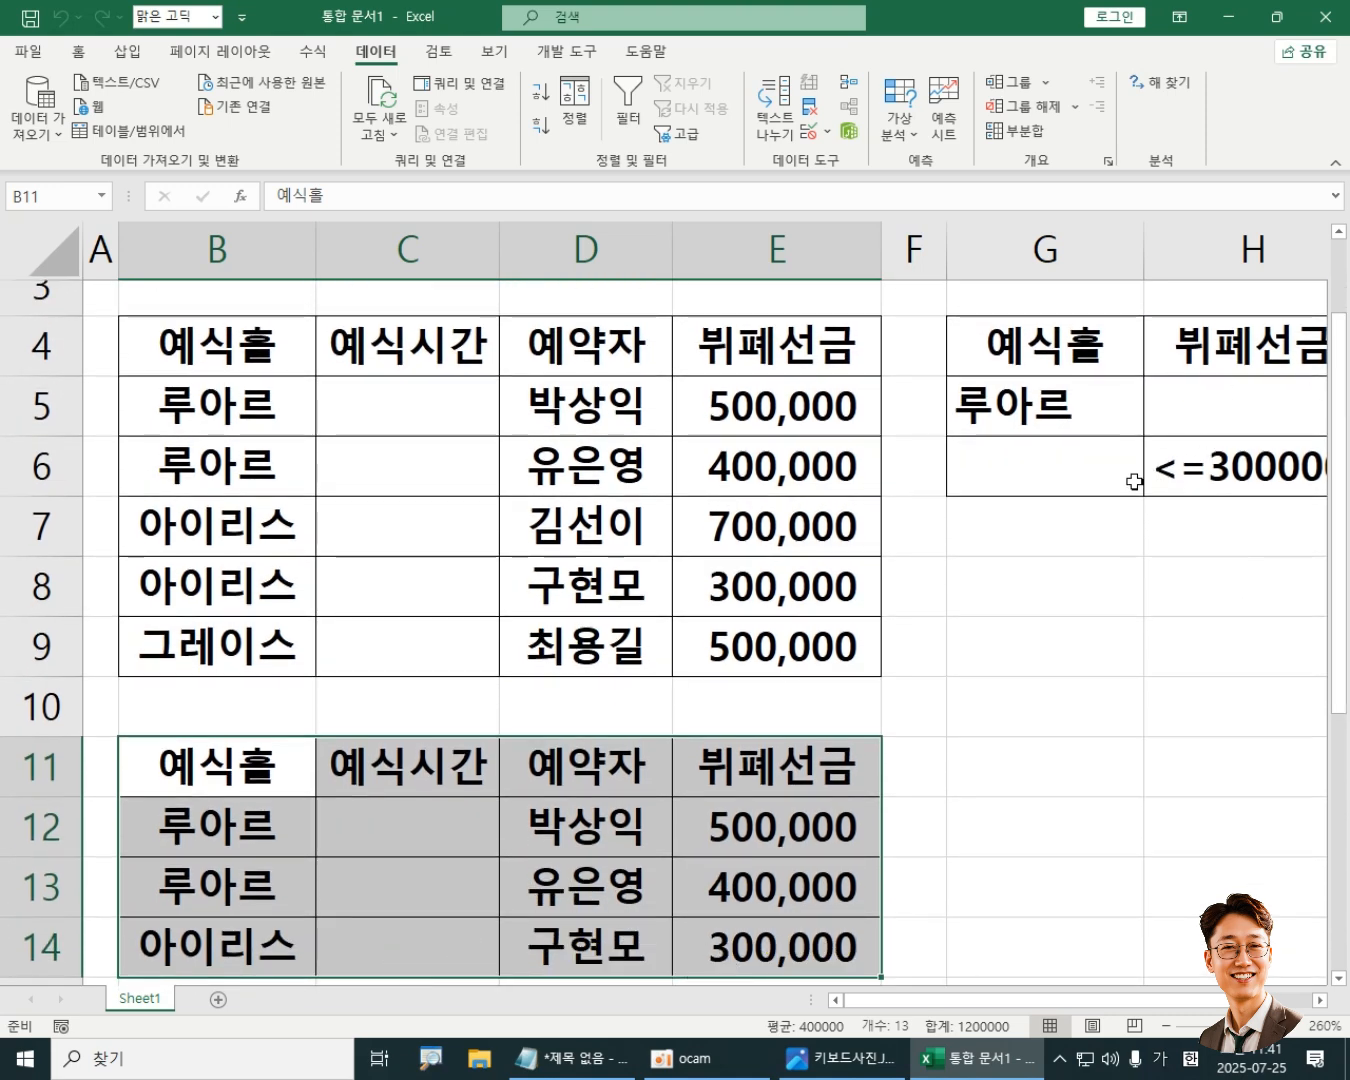
pyautogui.moveTo(1346, 516); pyautogui.dragTo(1346, 627)
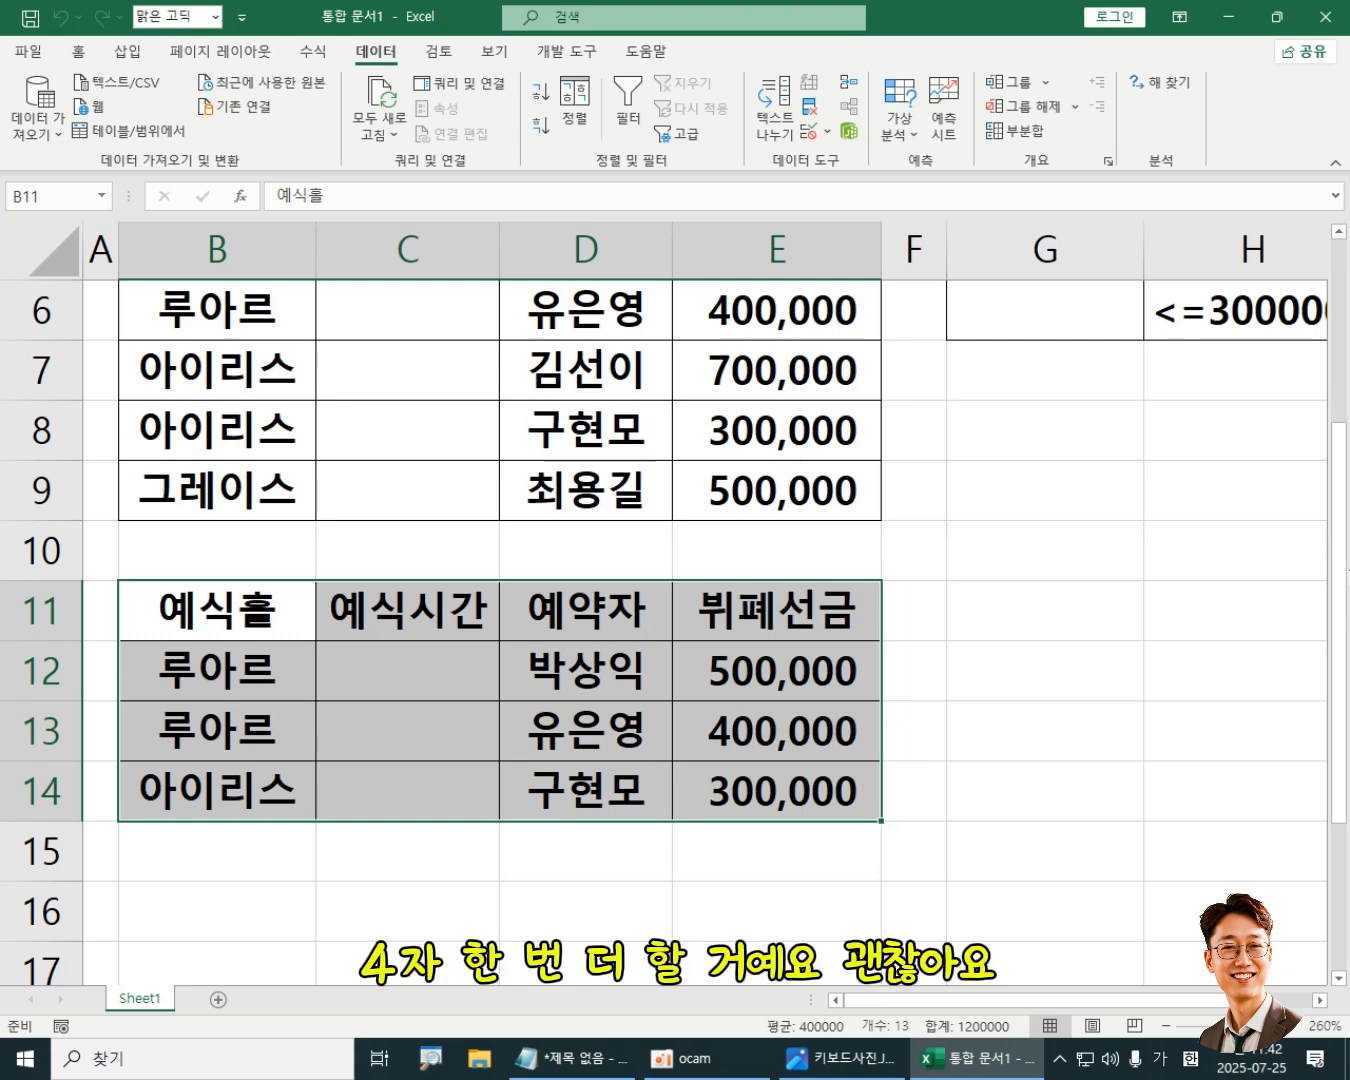
pyautogui.moveTo(1338, 580)
pyautogui.mouseDown()
pyautogui.moveTo(1335, 393)
pyautogui.moveTo(1336, 601)
pyautogui.moveTo(1336, 546)
pyautogui.mouseUp()
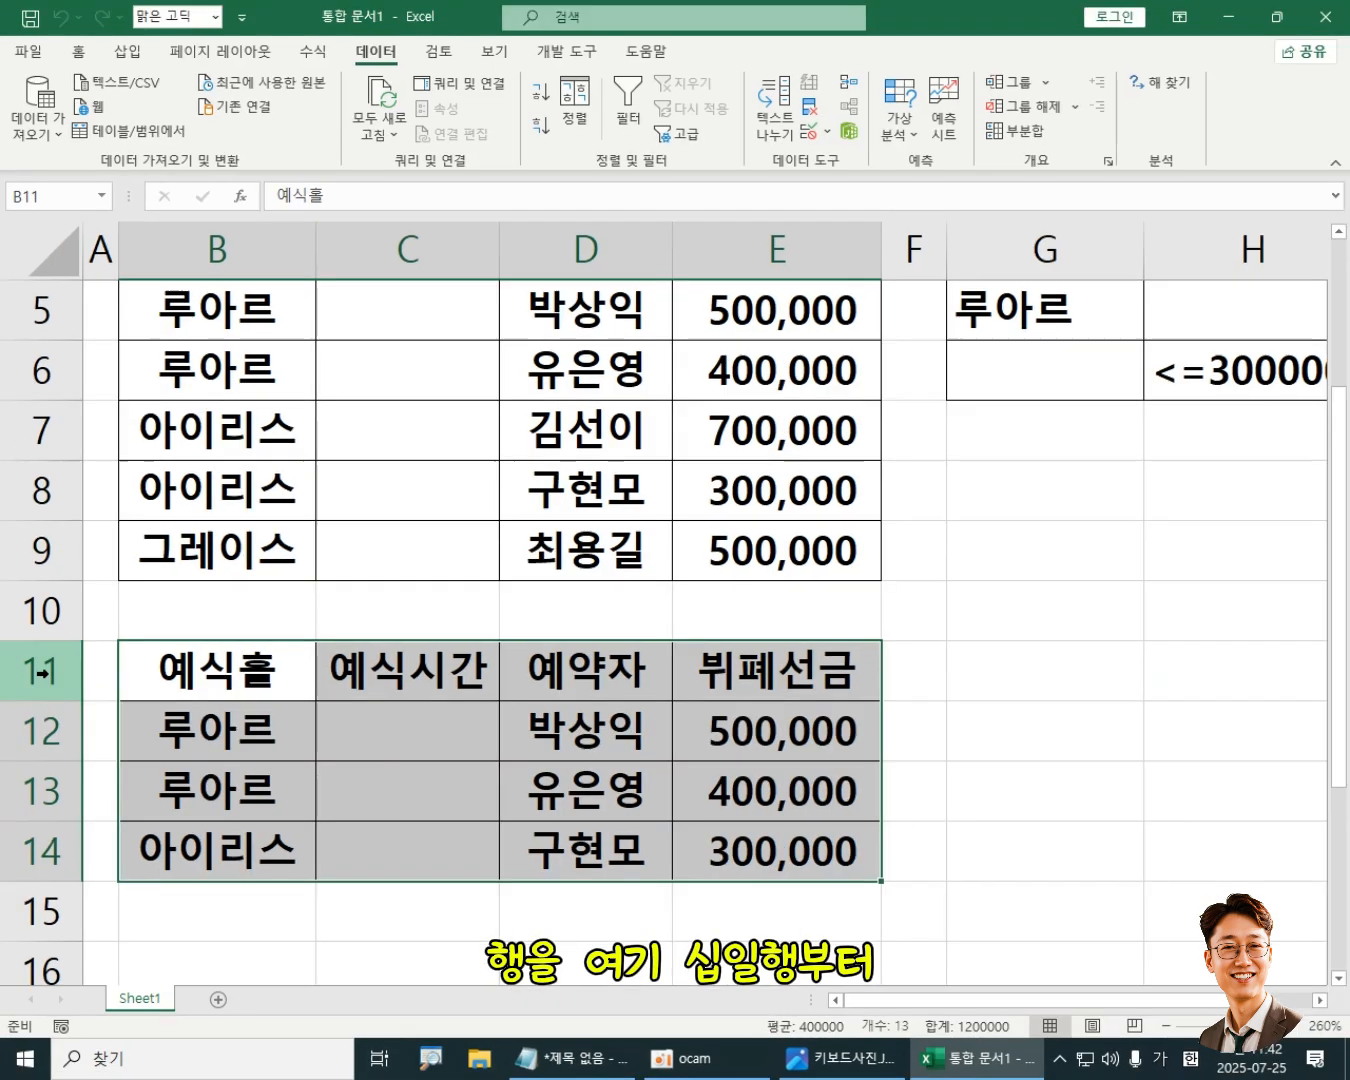
pyautogui.moveTo(100, 490)
pyautogui.mouseDown()
pyautogui.moveTo(89, 500)
pyautogui.moveTo(101, 486)
pyautogui.mouseUp()
pyautogui.moveTo(50, 667); pyautogui.dragTo(43, 857)
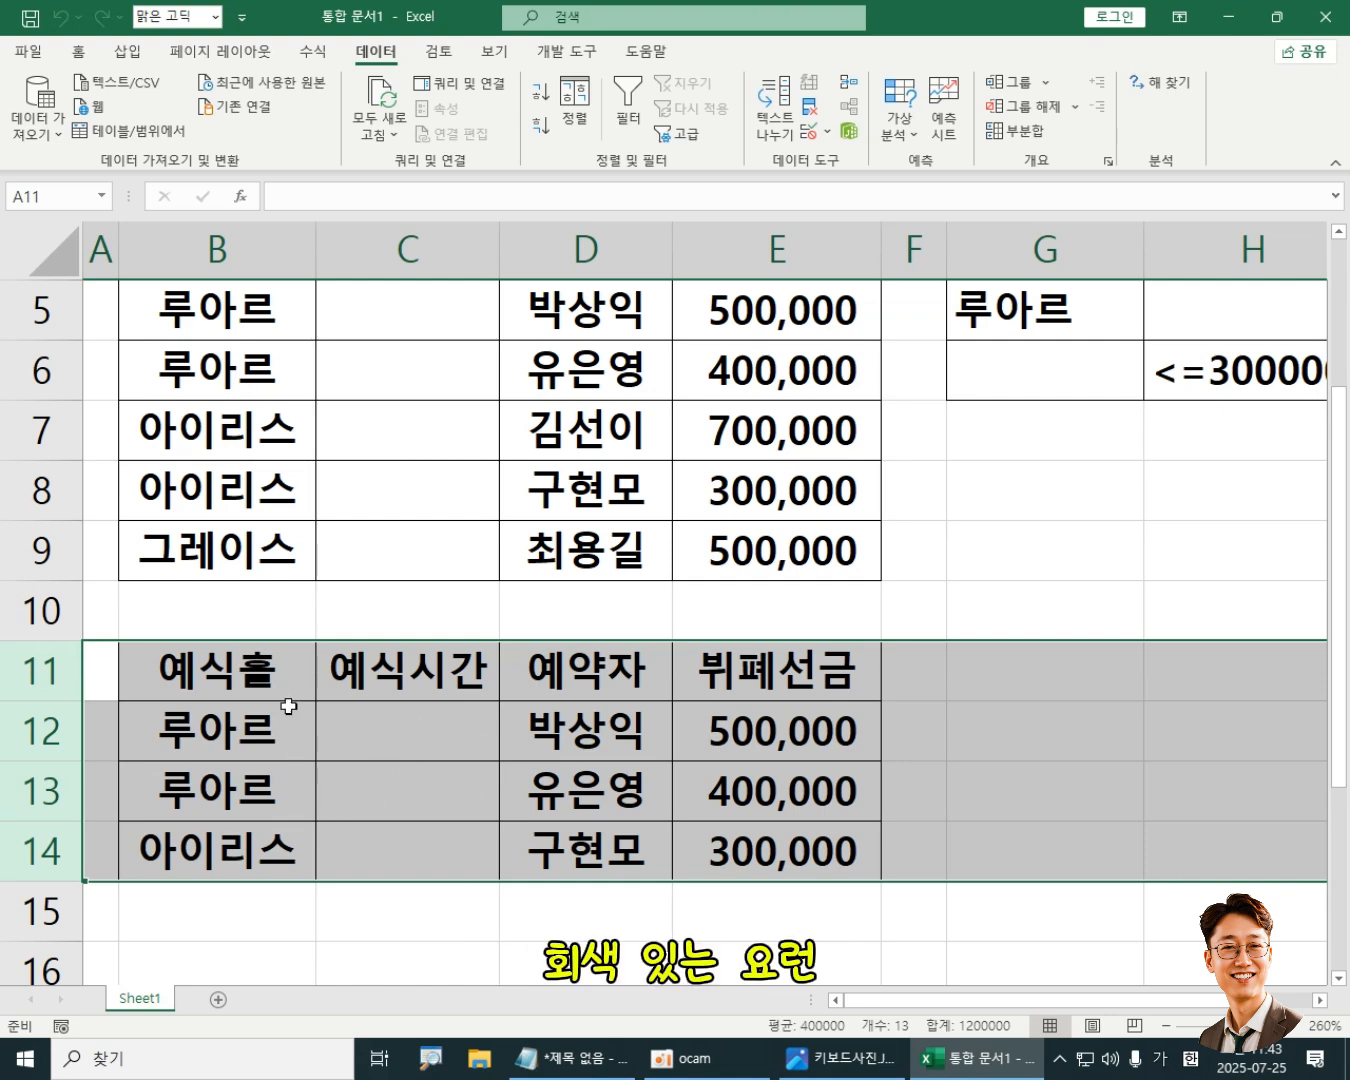
pyautogui.rightClick(394, 723)
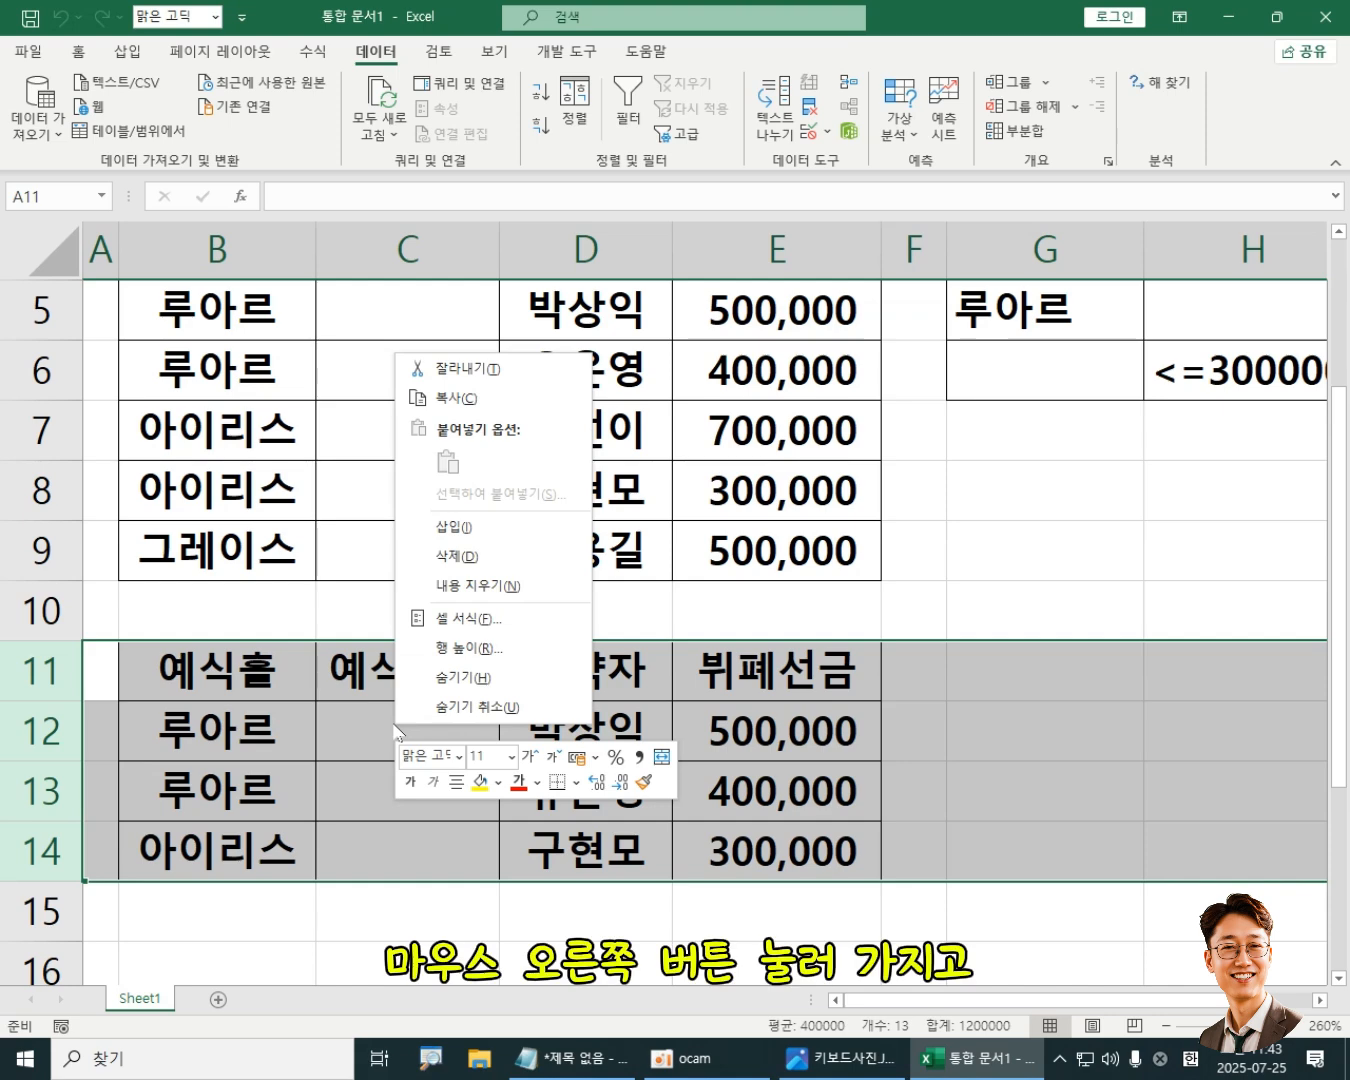
pyautogui.click(494, 564)
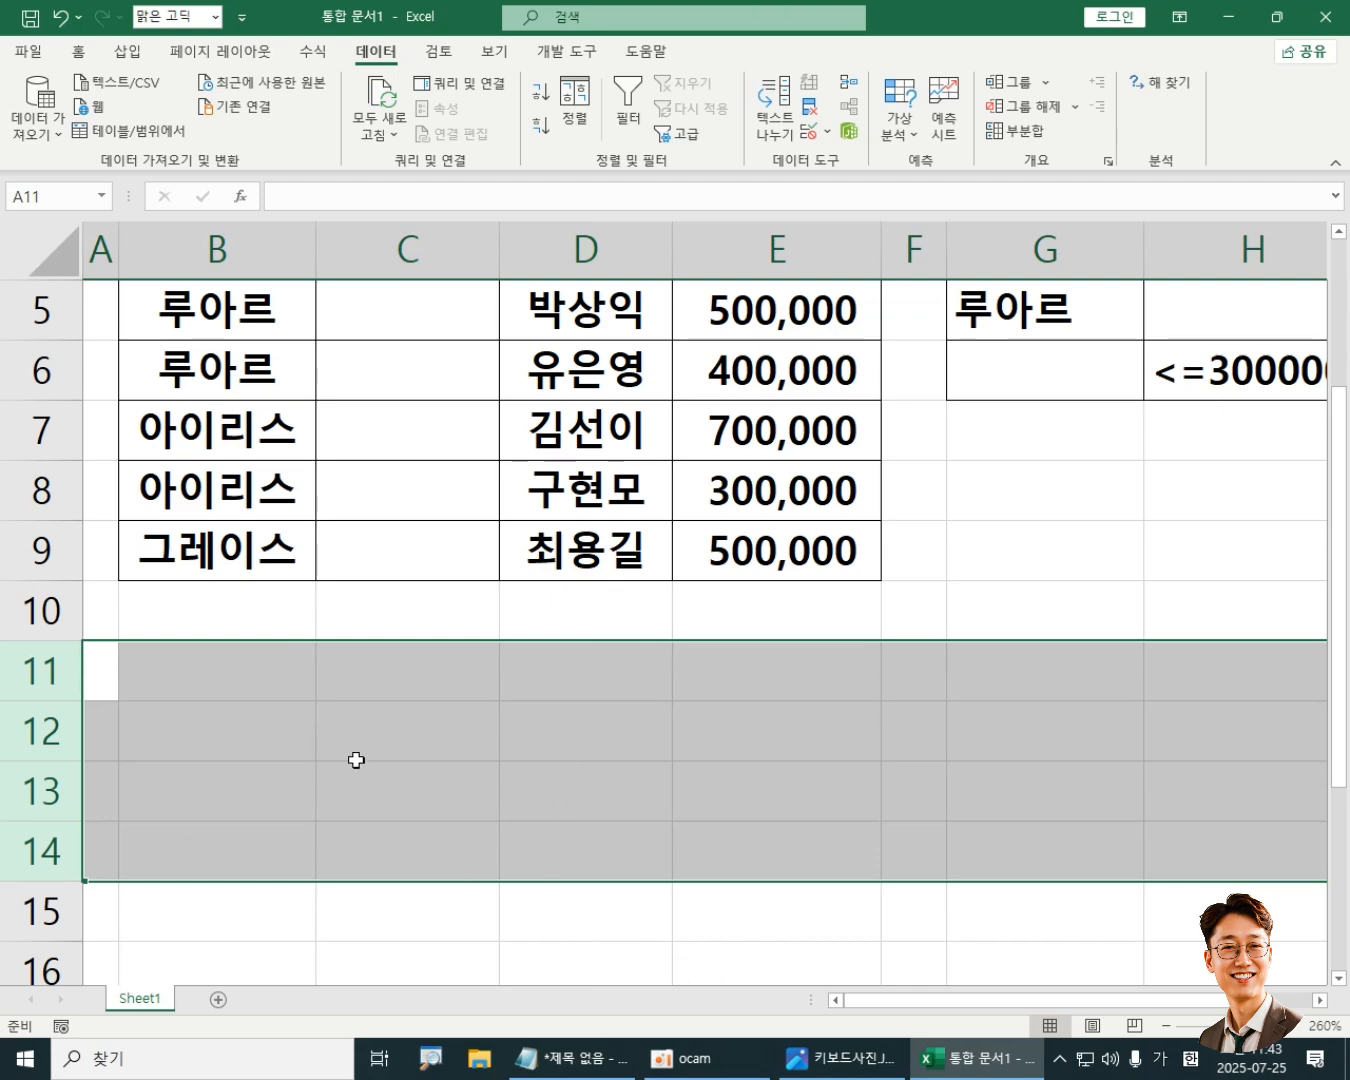
pyautogui.click(261, 677)
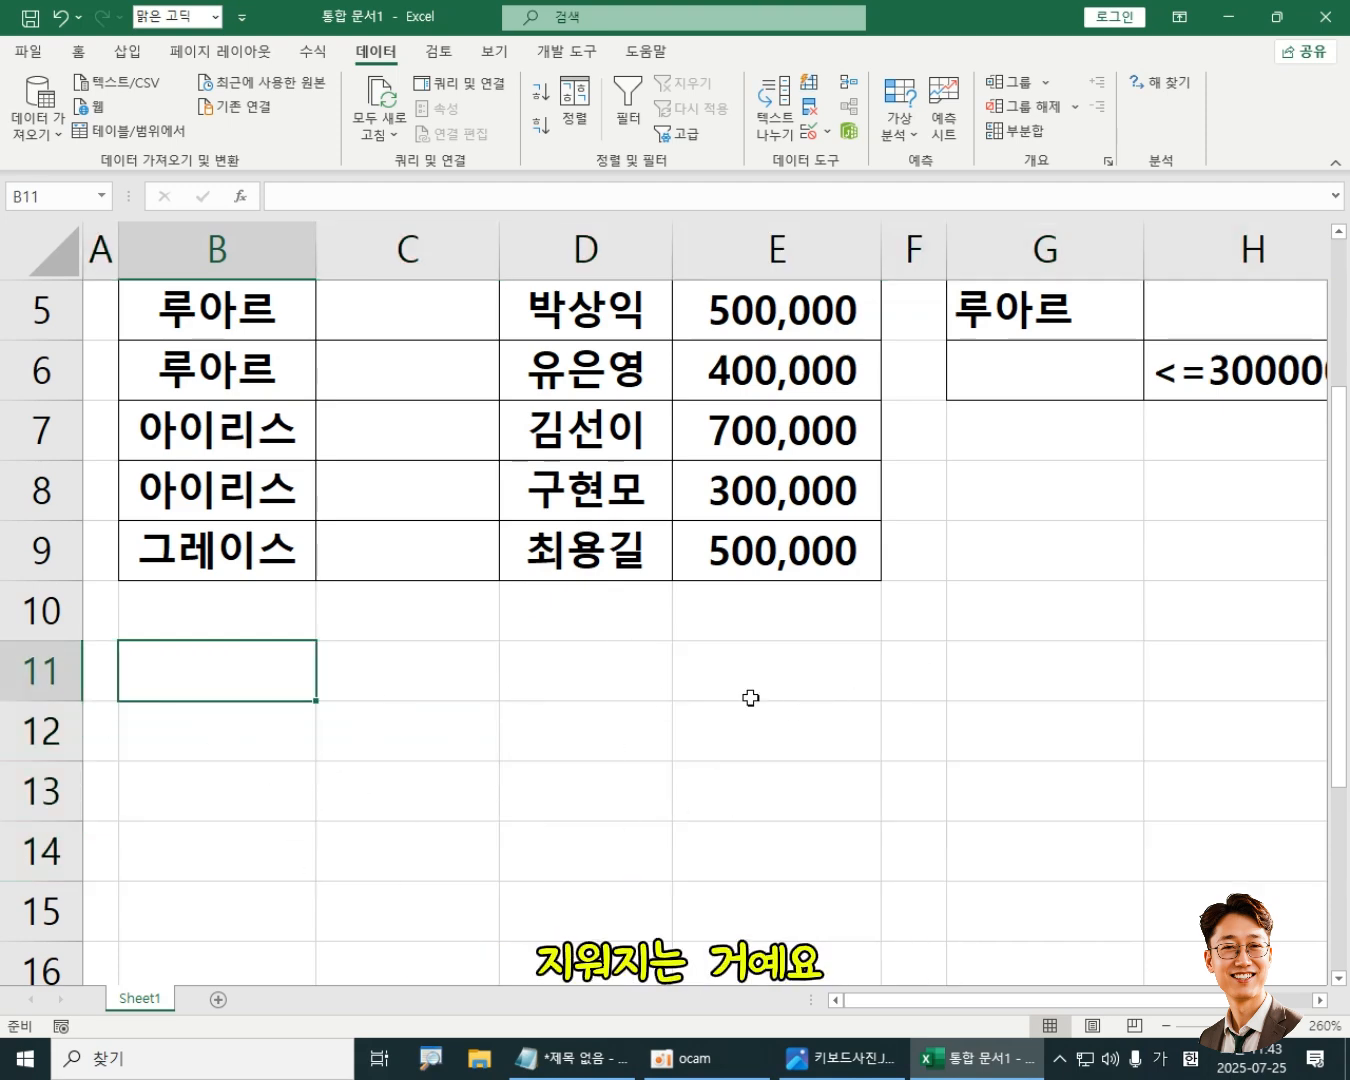
# Step: Change the 예식홀 criterion in cell G5 to 아이리스
pyautogui.moveTo(1339, 551); pyautogui.dragTo(1341, 417)
pyautogui.moveTo(1103, 999); pyautogui.dragTo(1164, 999)
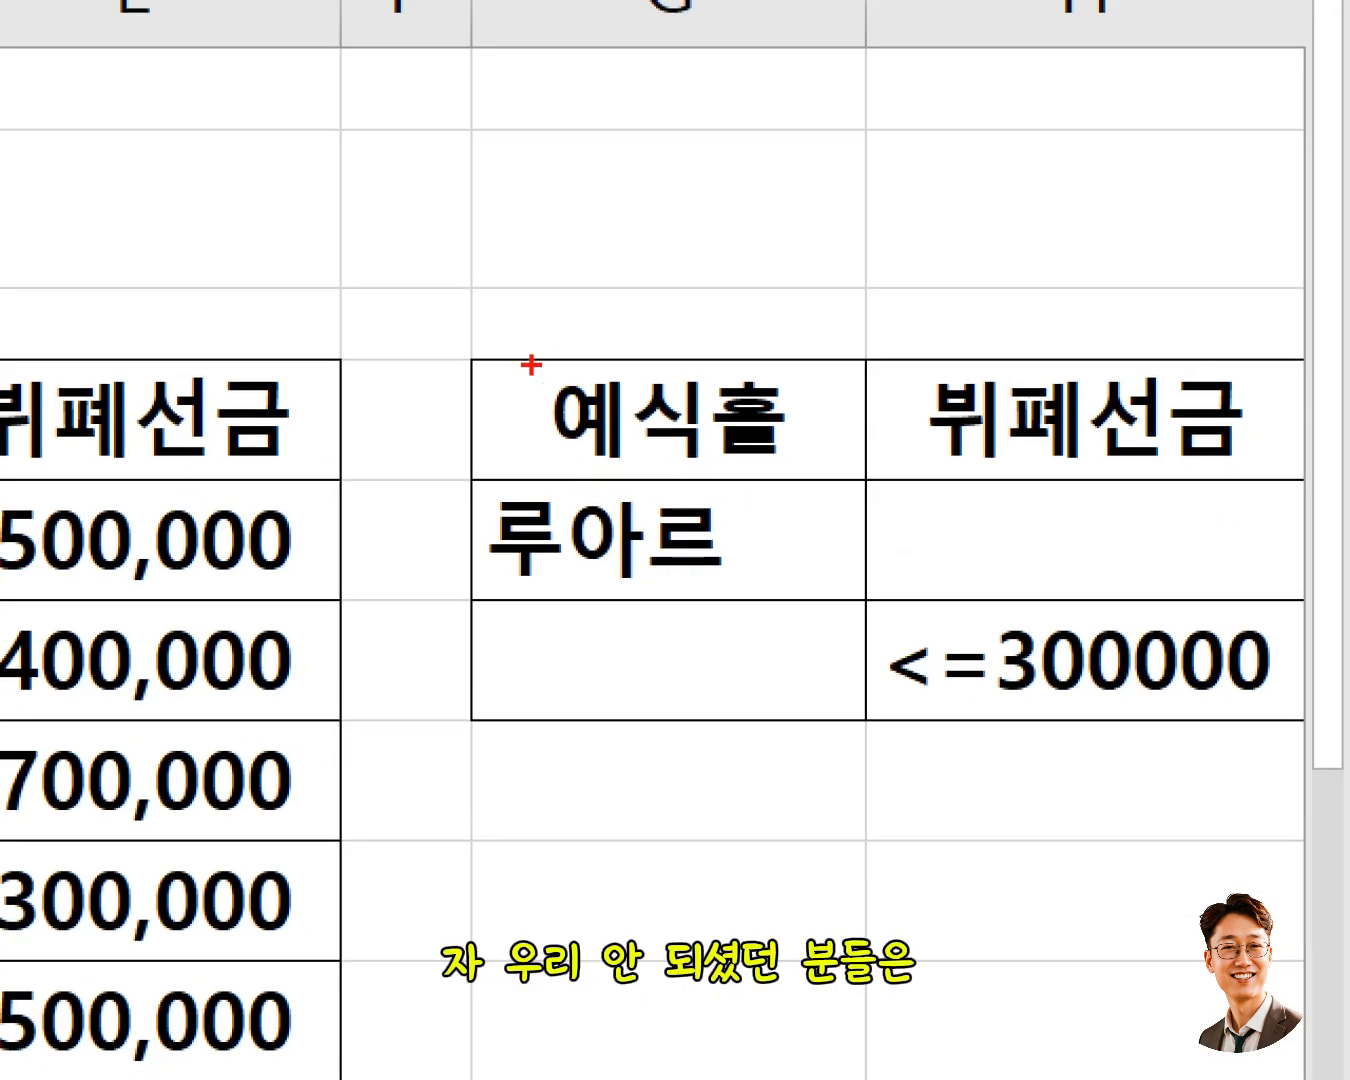
pyautogui.moveTo(530, 362)
pyautogui.mouseDown()
pyautogui.moveTo(550, 447)
pyautogui.moveTo(805, 477)
pyautogui.mouseUp()
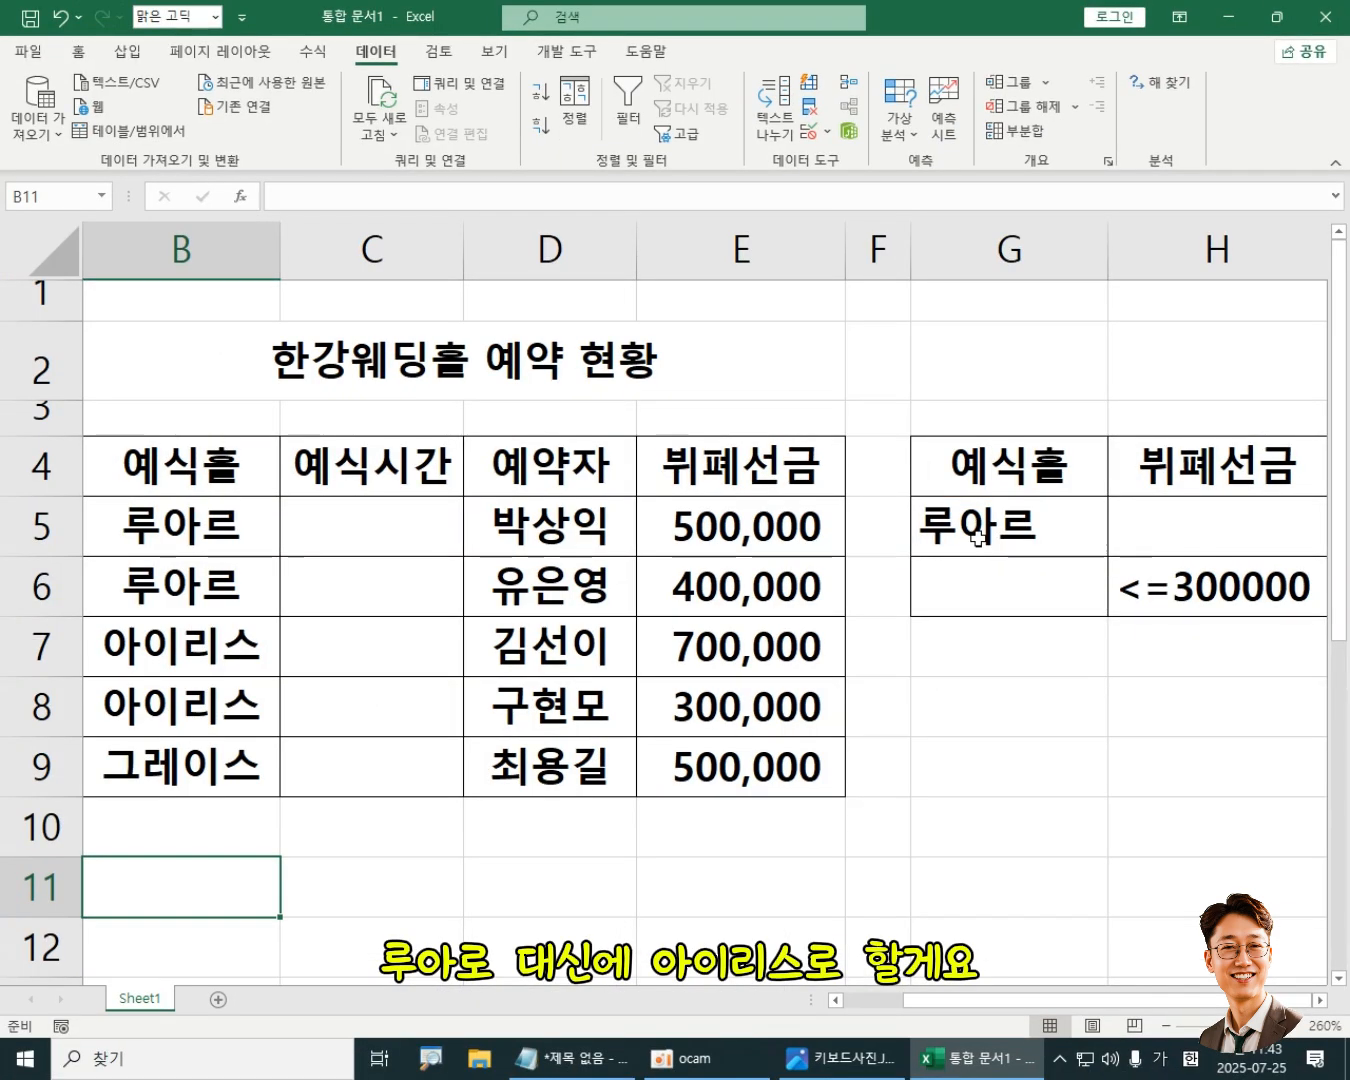
pyautogui.click(986, 528)
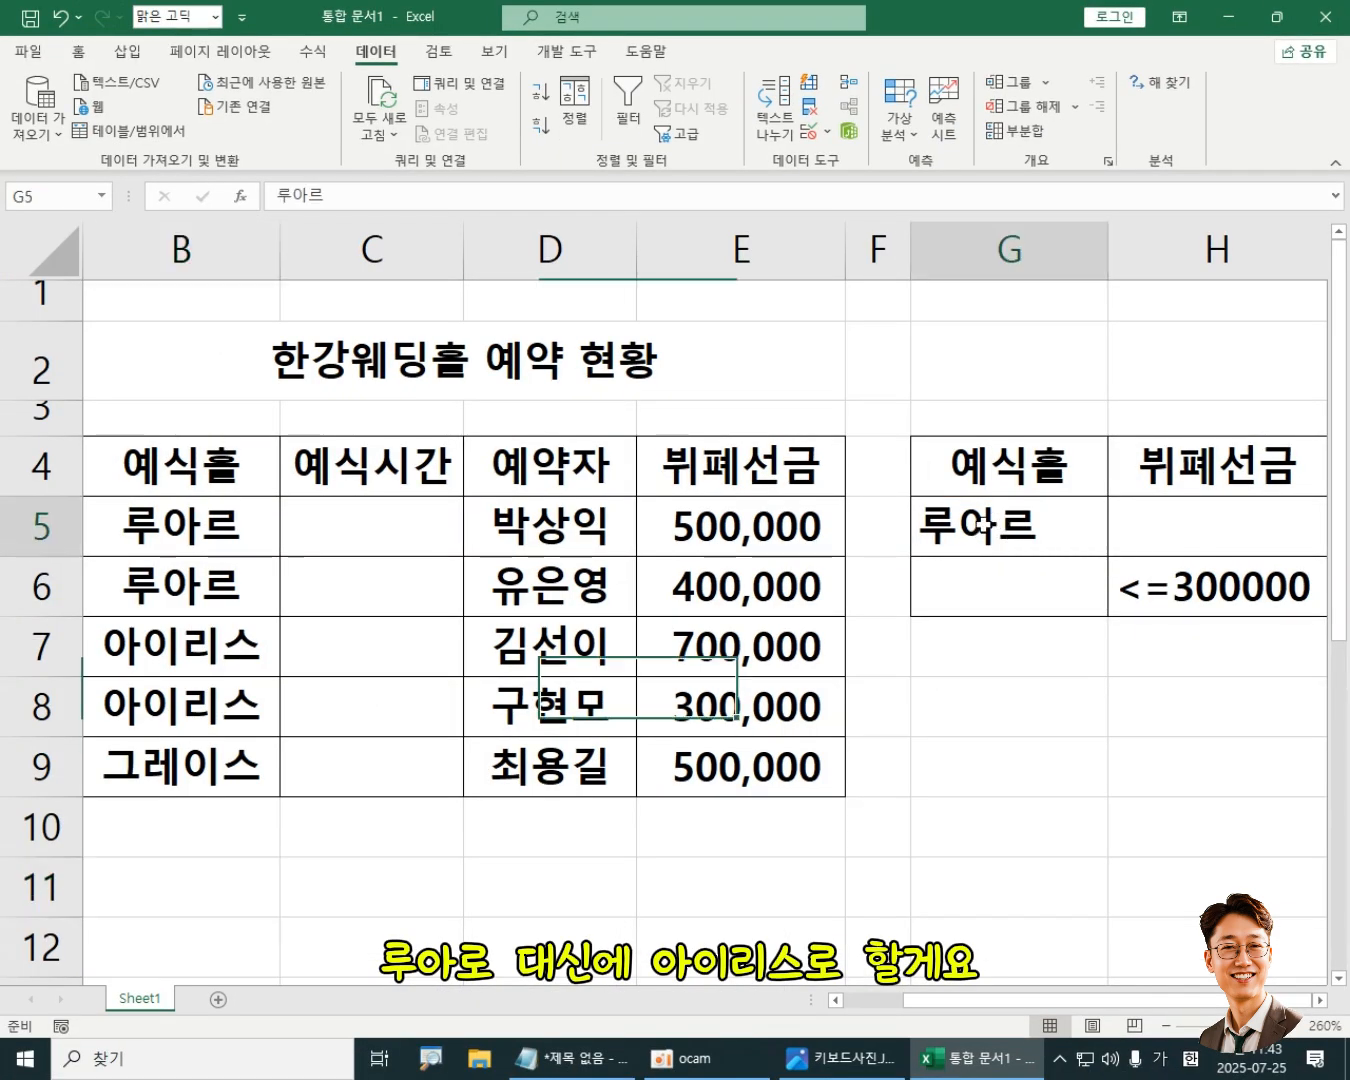
pyautogui.write('아이리스')
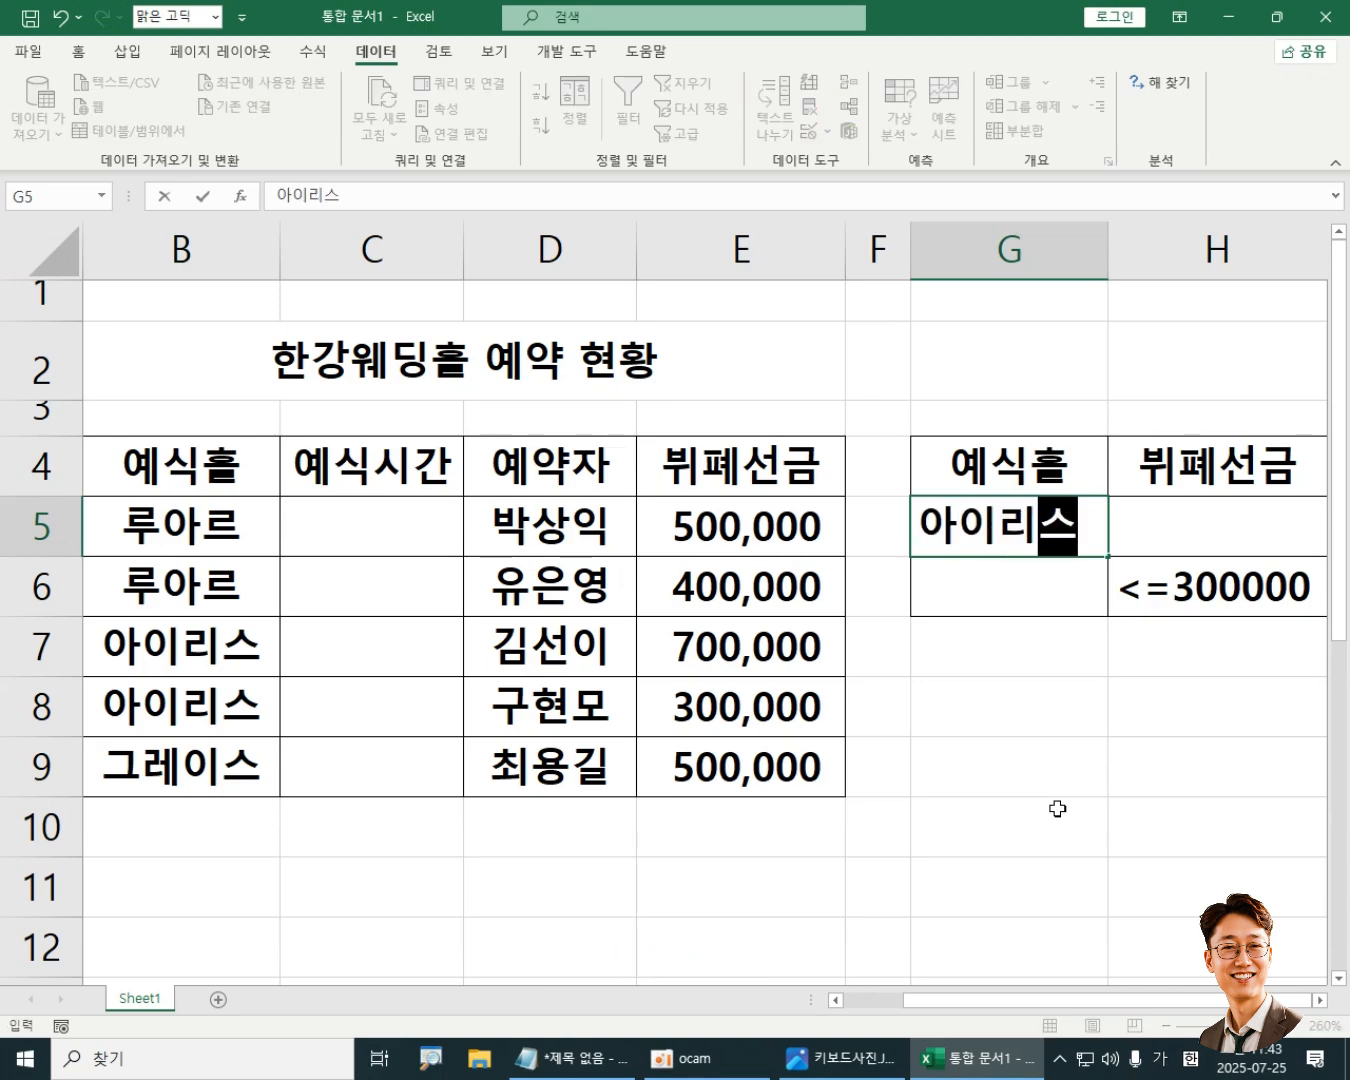
pyautogui.press('Return')
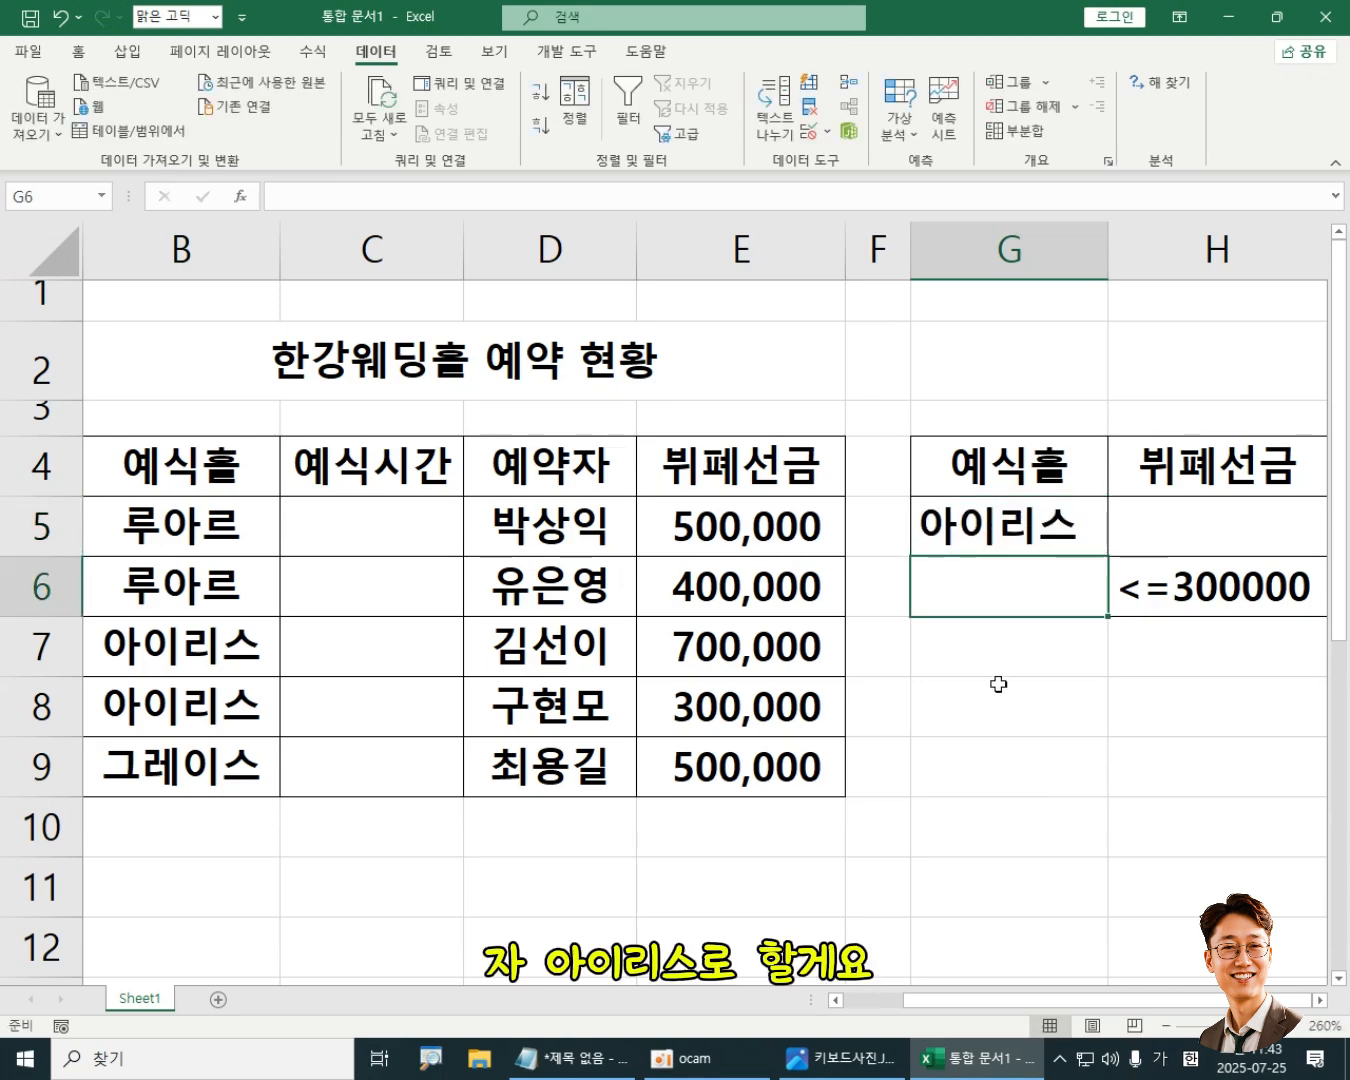
# Step: Change the 뷔폐선금 criterion in cell H6 to >=500000
pyautogui.hotkey('ctrl', '1')
pyautogui.click(1286, 454)
pyautogui.moveTo(825, 621)
pyautogui.mouseDown()
pyautogui.moveTo(649, 660)
pyautogui.moveTo(720, 580)
pyautogui.mouseUp()
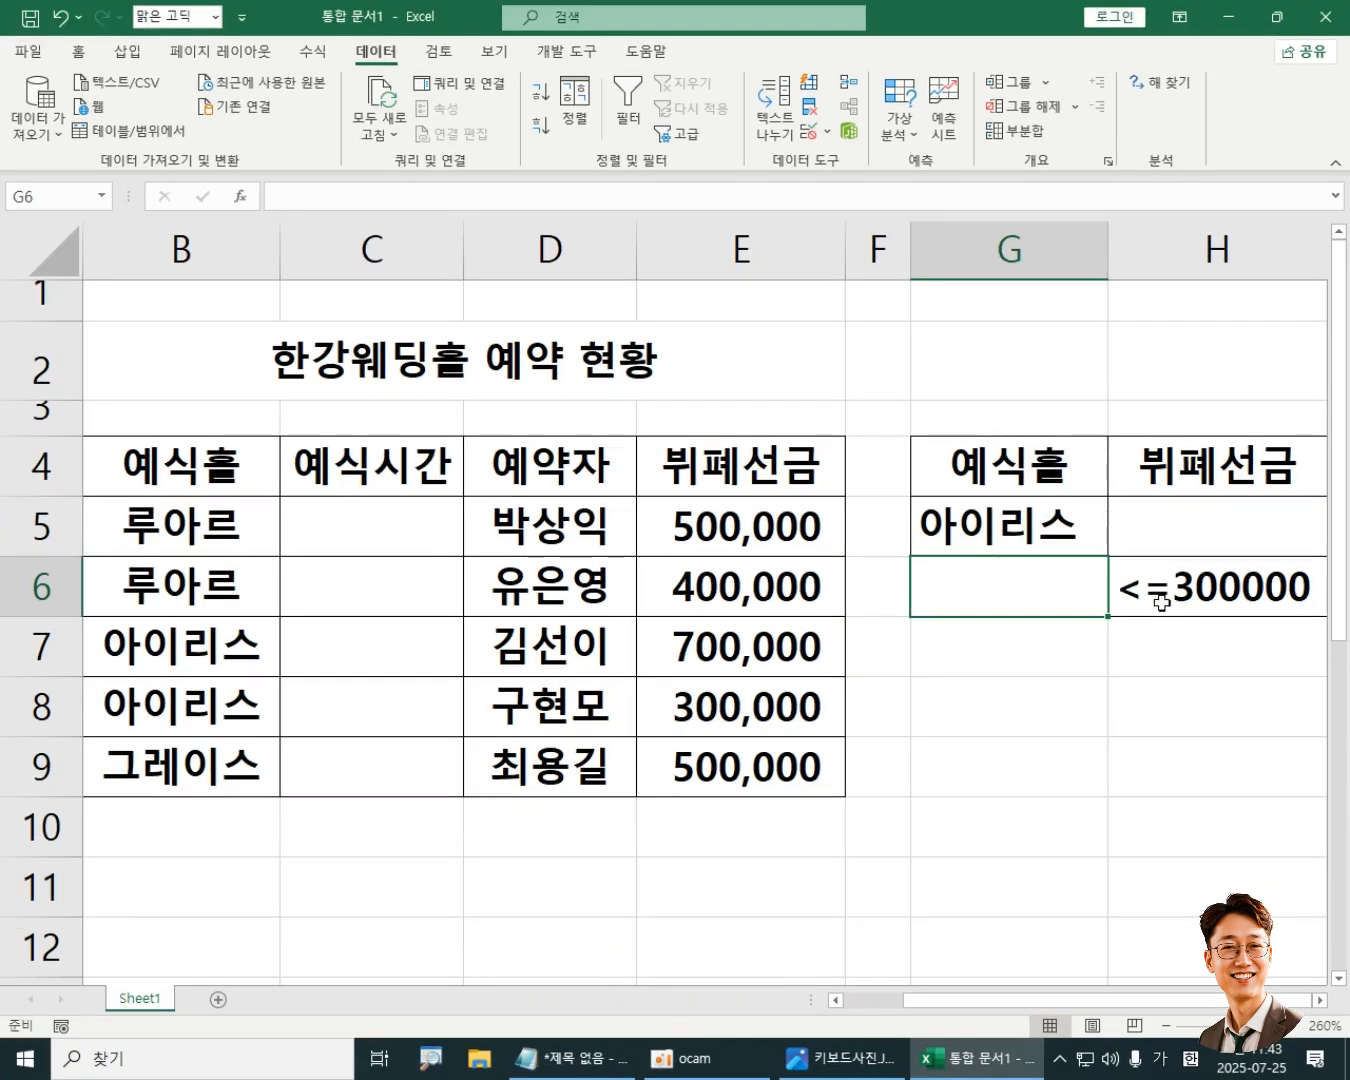
pyautogui.click(1240, 594)
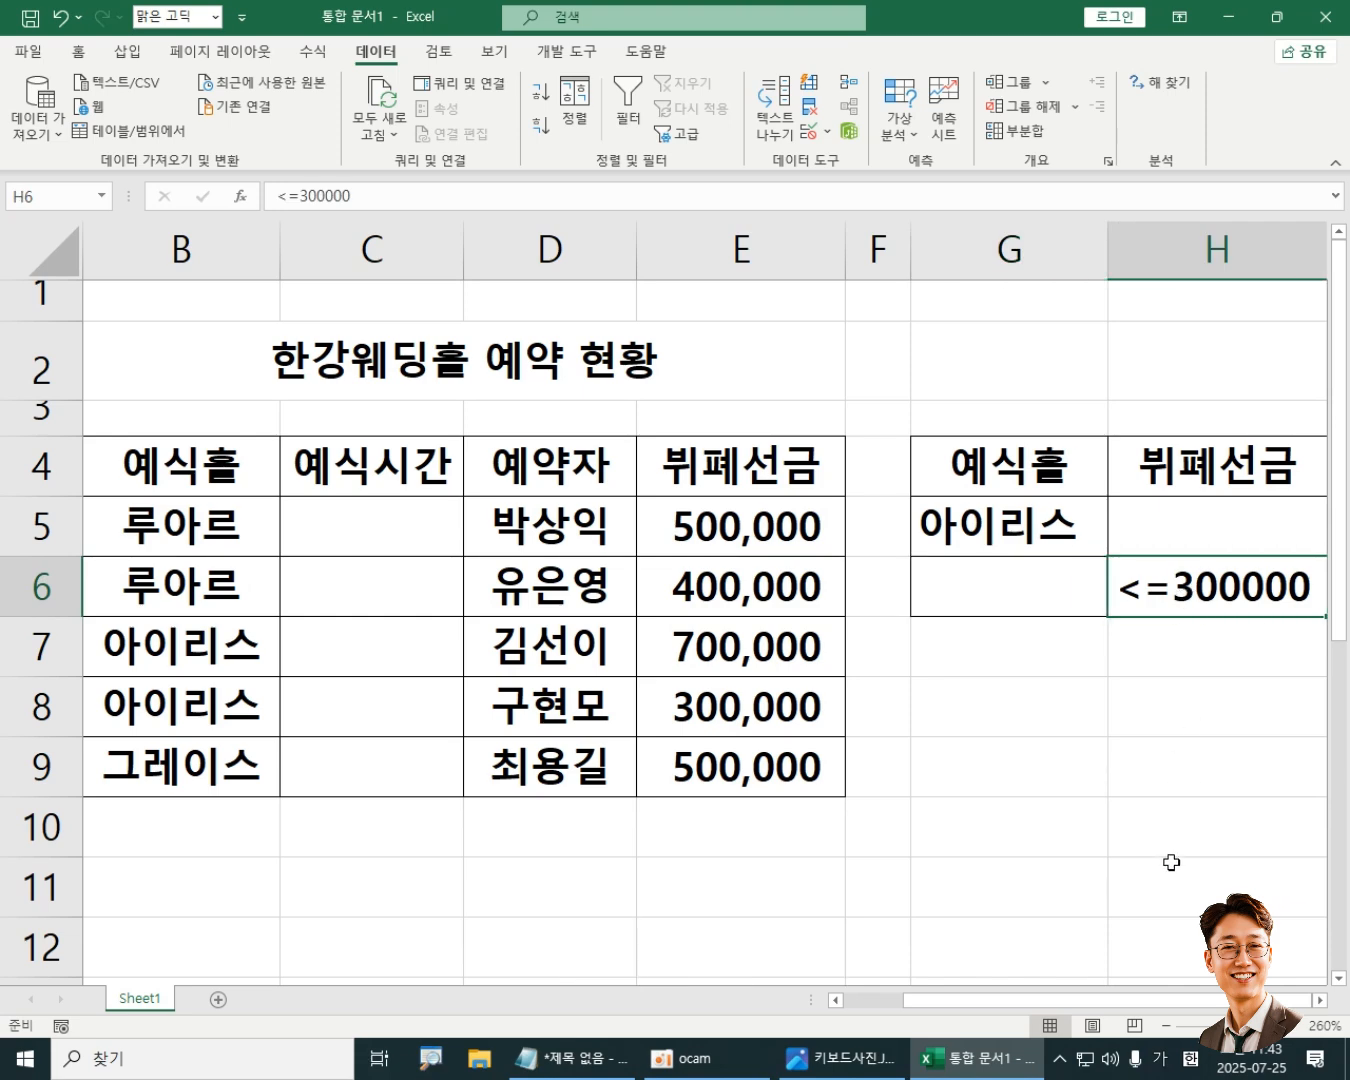
pyautogui.write('>=5')
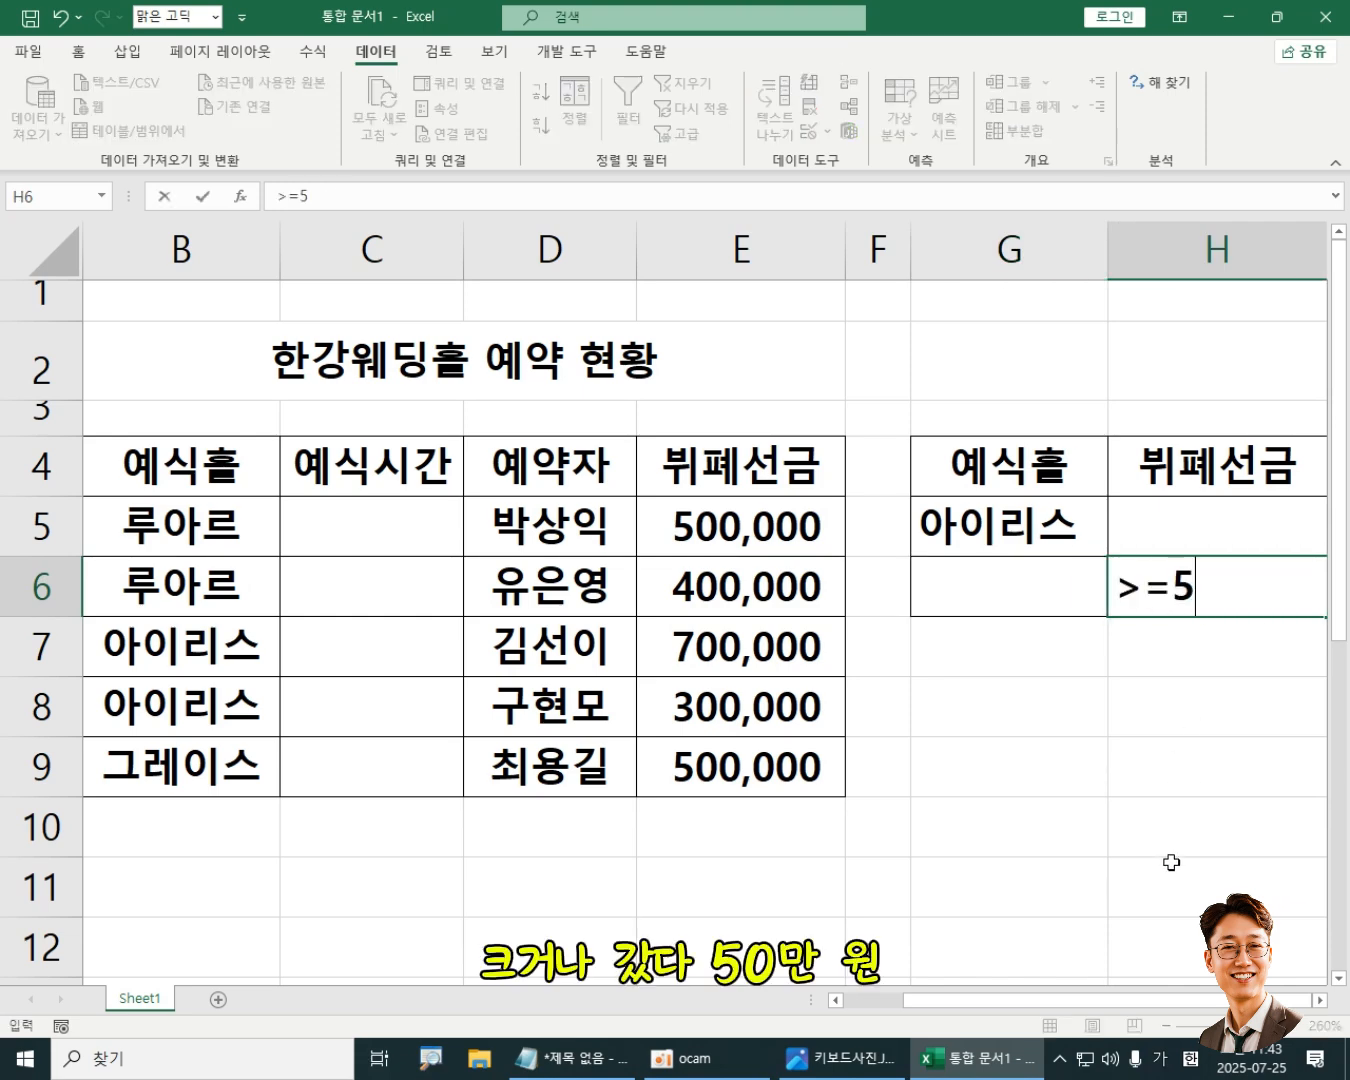
pyautogui.write('00000')
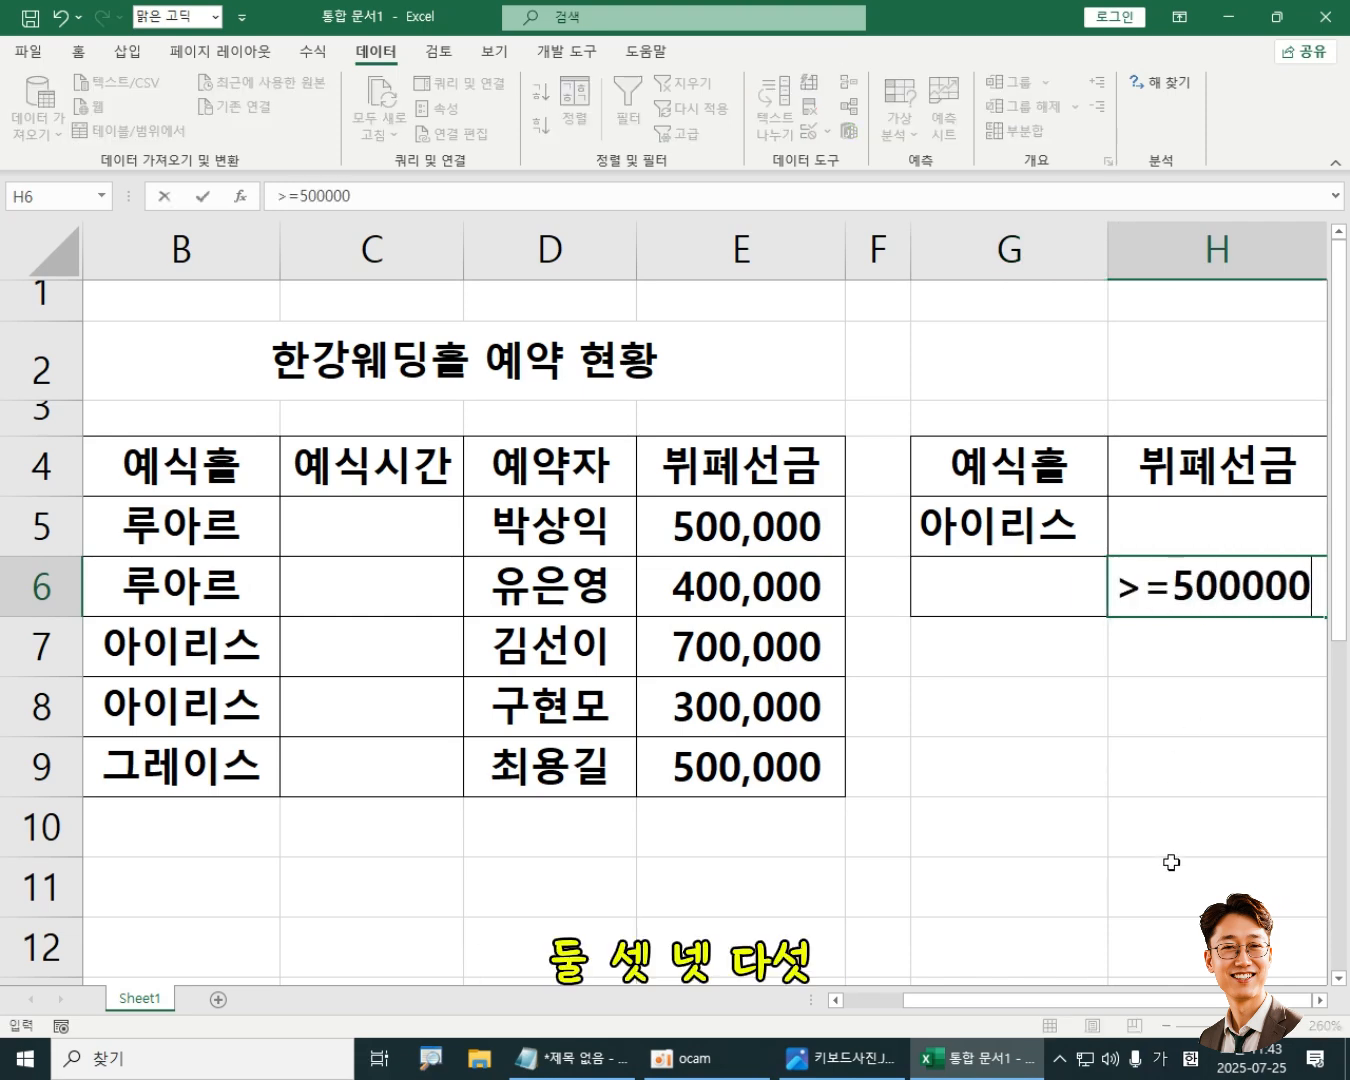
pyautogui.click(1250, 830)
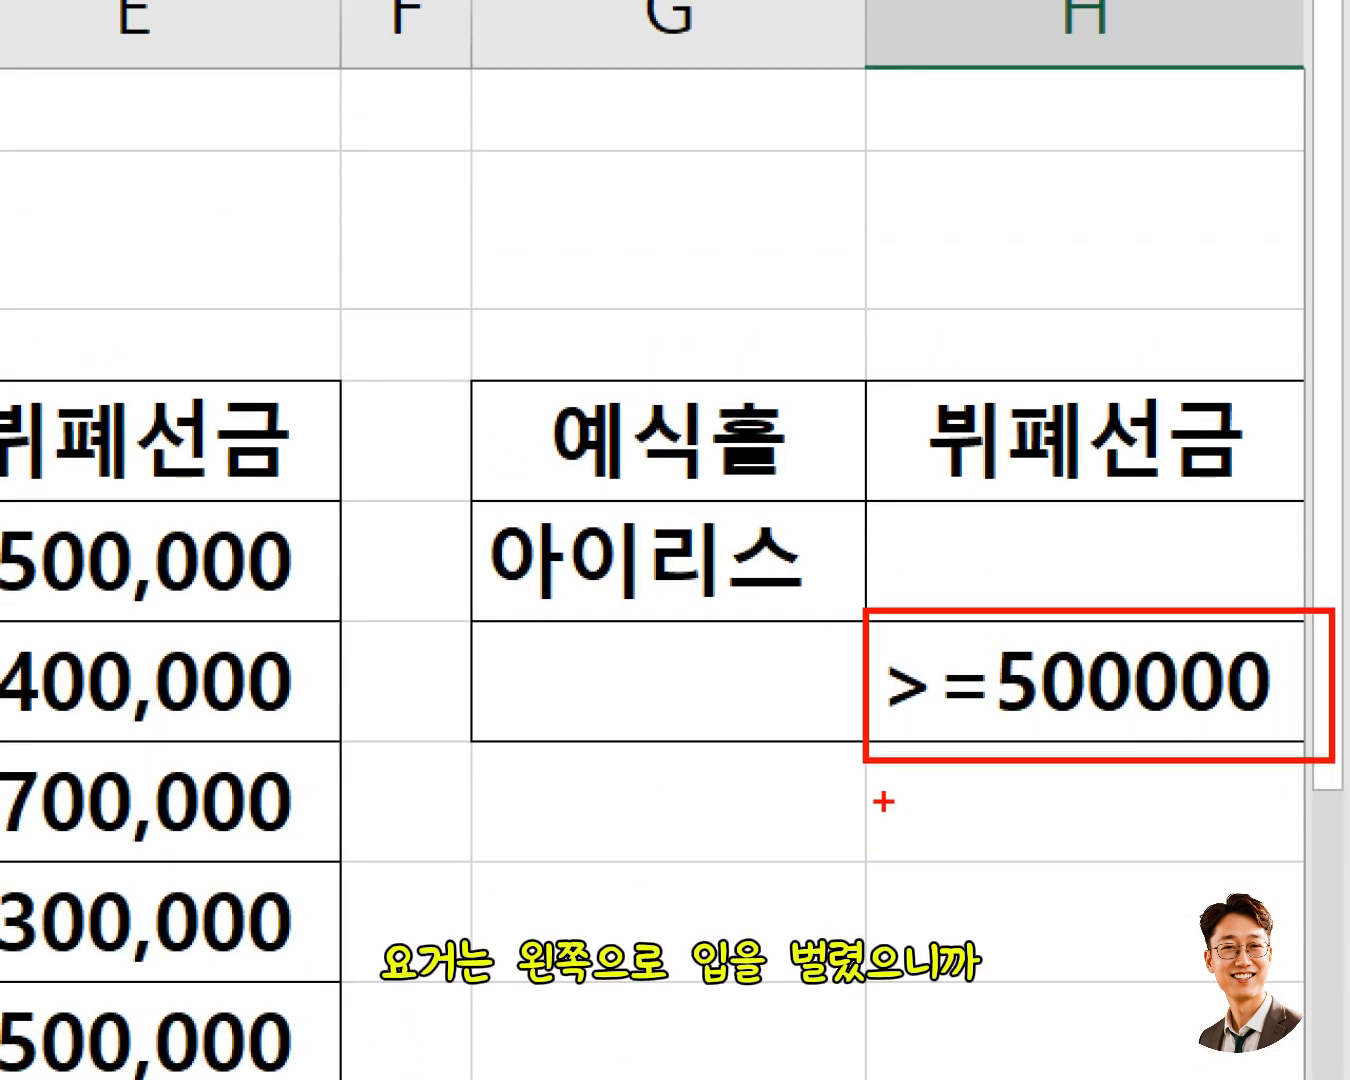
pyautogui.moveTo(910, 796)
pyautogui.mouseDown()
pyautogui.moveTo(961, 850)
pyautogui.moveTo(962, 903)
pyautogui.mouseUp()
pyautogui.moveTo(1022, 810); pyautogui.dragTo(1010, 853)
pyautogui.moveTo(1029, 830); pyautogui.dragTo(1071, 862)
pyautogui.moveTo(1080, 877); pyautogui.dragTo(1078, 884)
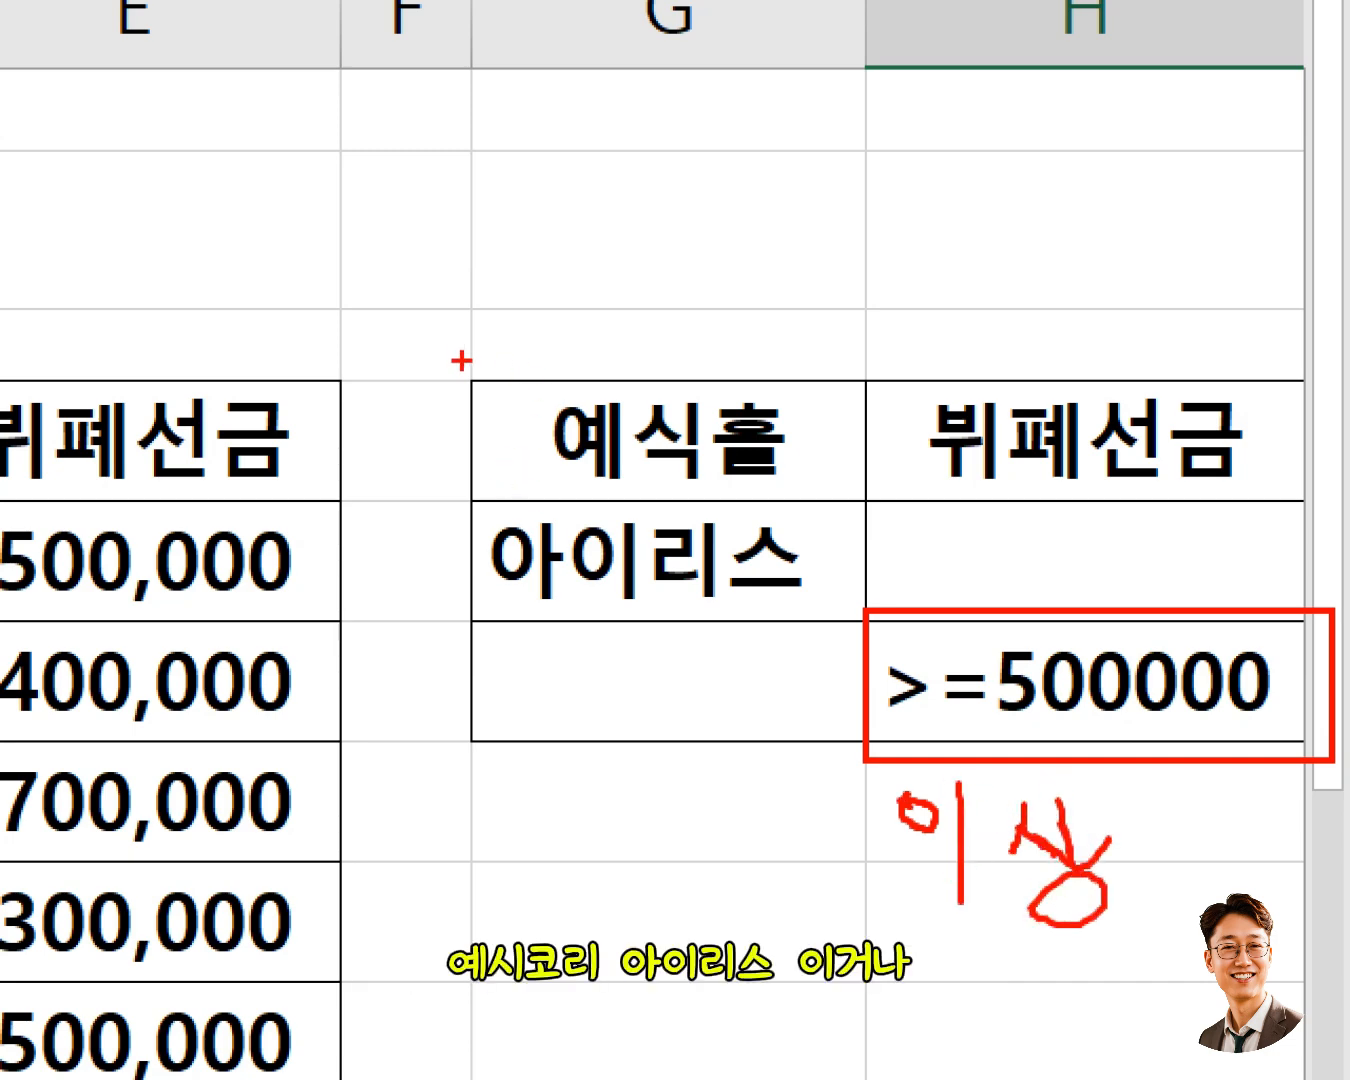
pyautogui.moveTo(459, 337)
pyautogui.mouseDown()
pyautogui.moveTo(458, 612)
pyautogui.moveTo(893, 636)
pyautogui.moveTo(854, 627)
pyautogui.mouseUp()
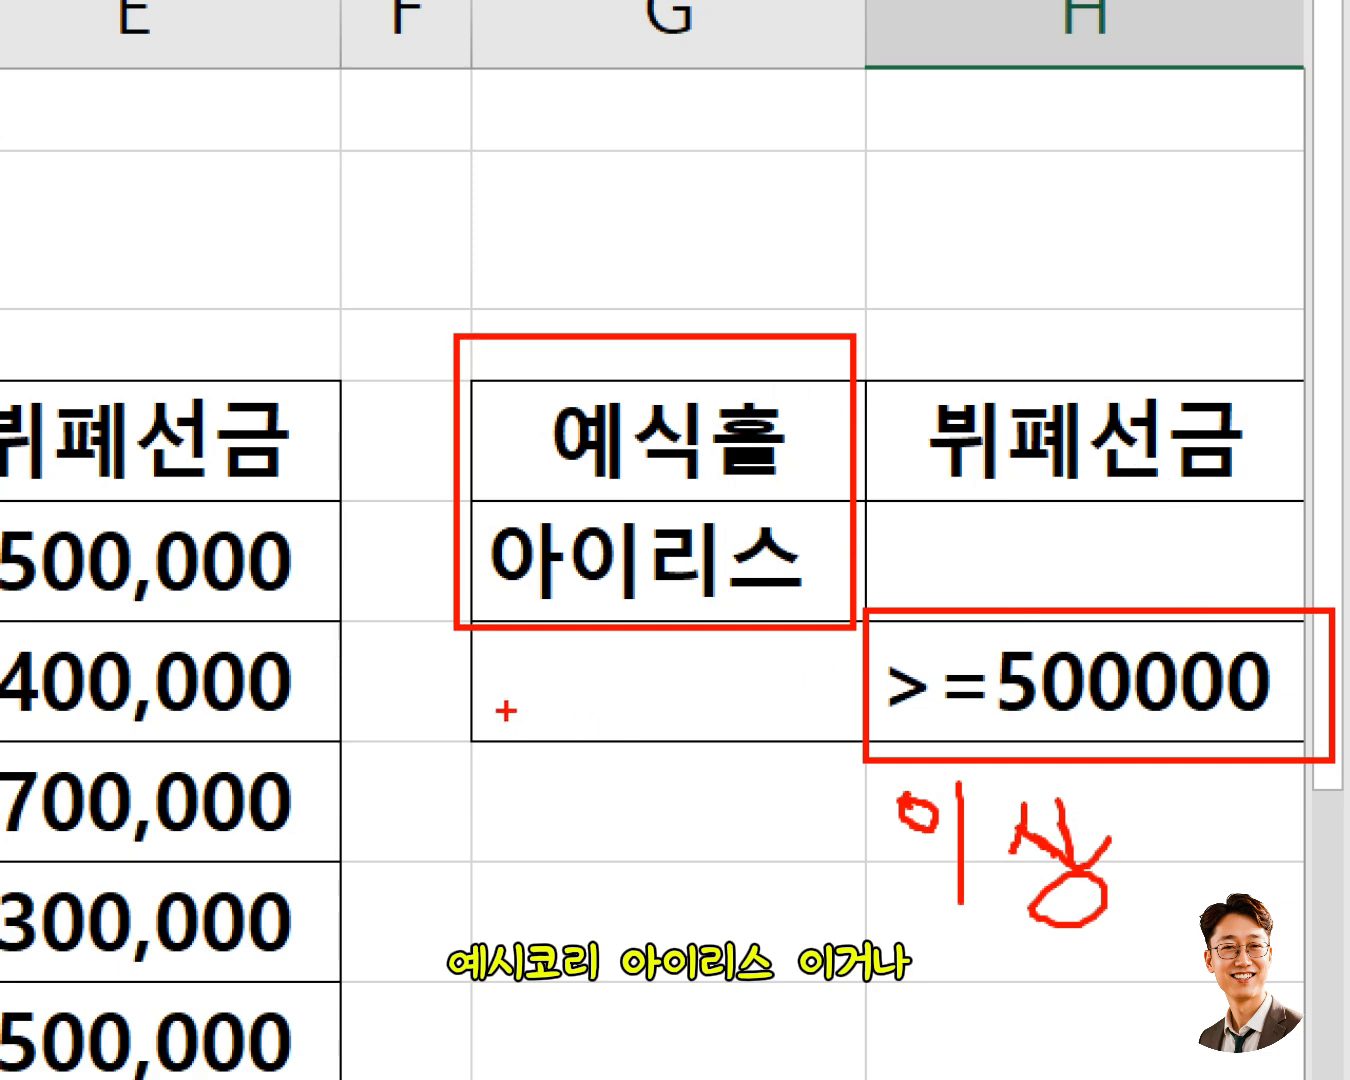
pyautogui.moveTo(507, 711); pyautogui.dragTo(520, 692)
pyautogui.moveTo(824, 556); pyautogui.dragTo(831, 567)
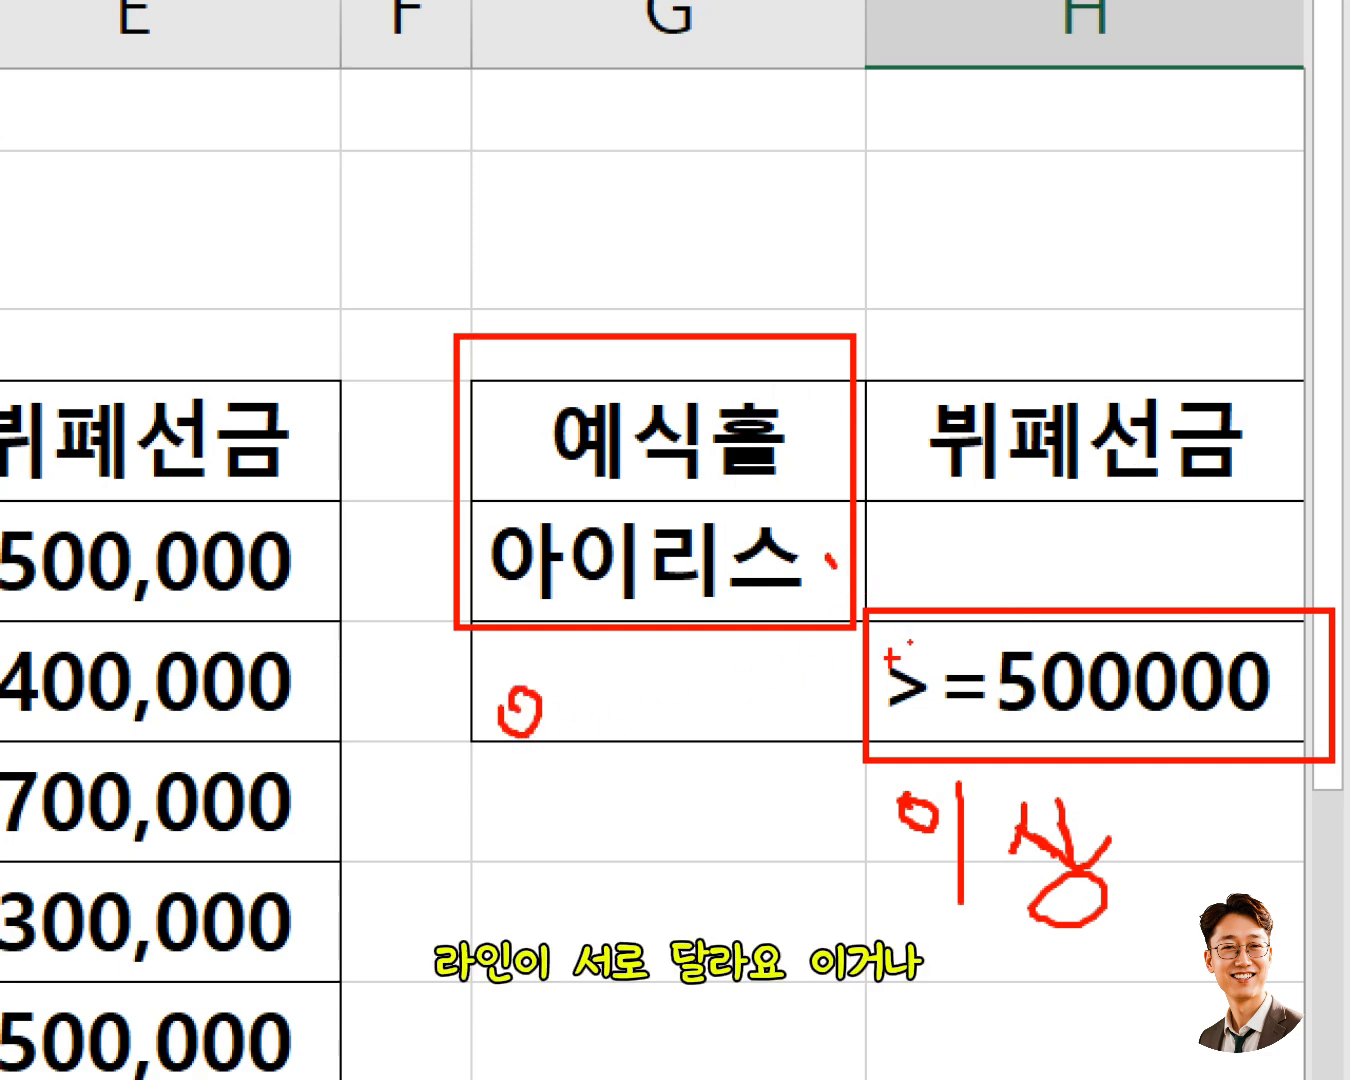
pyautogui.moveTo(552, 660)
pyautogui.mouseDown()
pyautogui.moveTo(535, 763)
pyautogui.moveTo(610, 680)
pyautogui.moveTo(612, 770)
pyautogui.mouseUp()
pyautogui.moveTo(650, 647); pyautogui.dragTo(700, 735)
pyautogui.moveTo(708, 646)
pyautogui.mouseDown()
pyautogui.moveTo(708, 770)
pyautogui.moveTo(764, 736)
pyautogui.mouseUp()
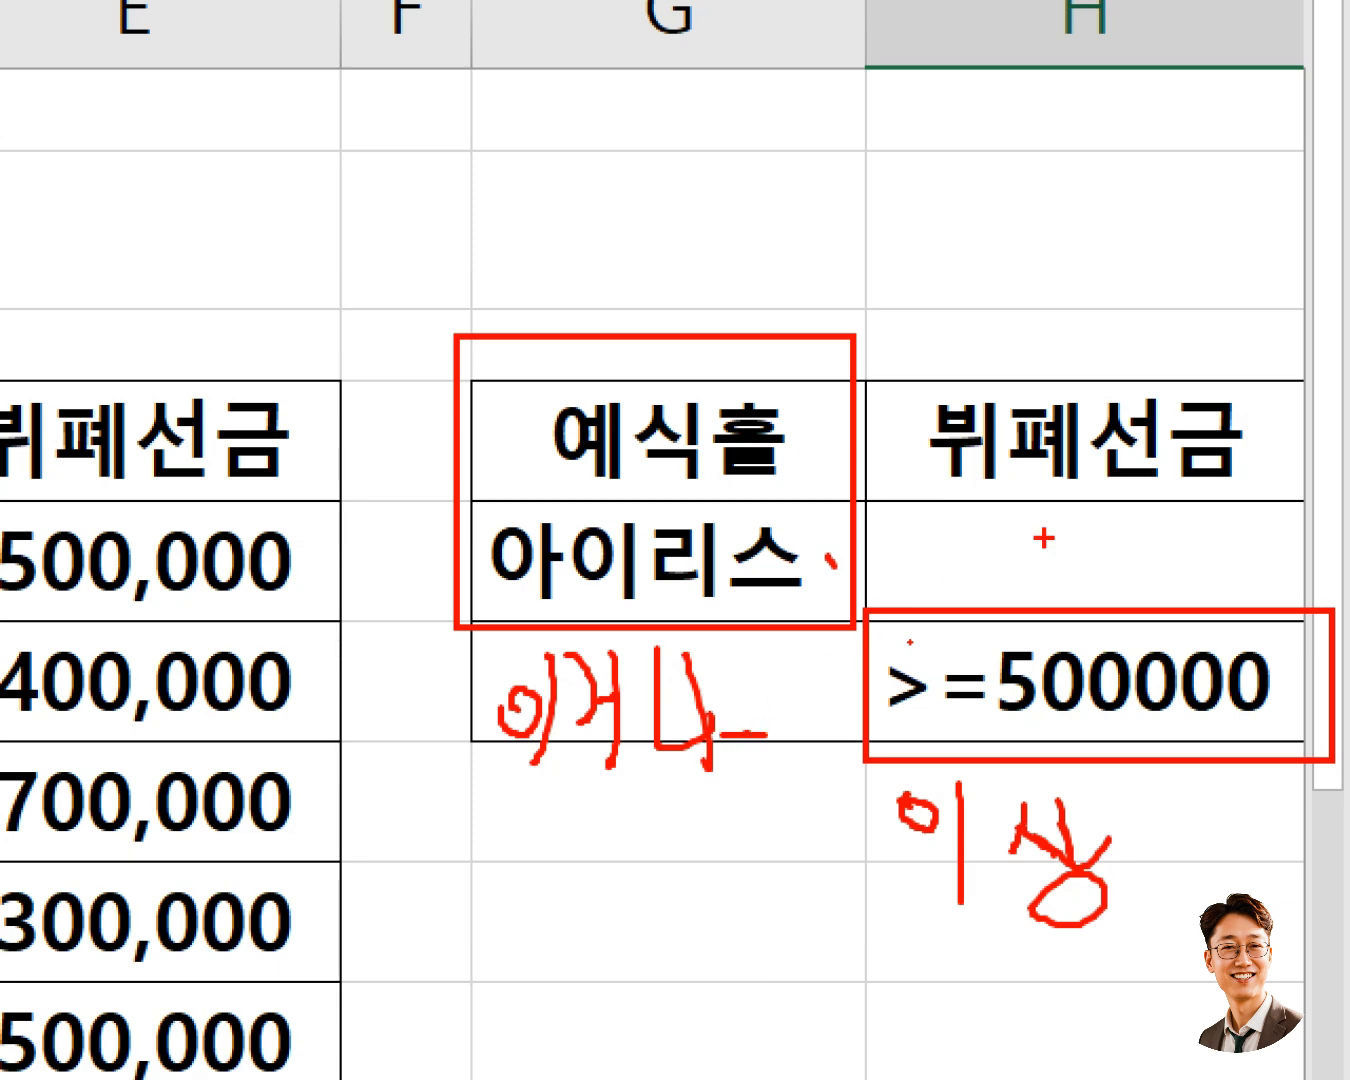
pyautogui.moveTo(920, 488); pyautogui.dragTo(1305, 500)
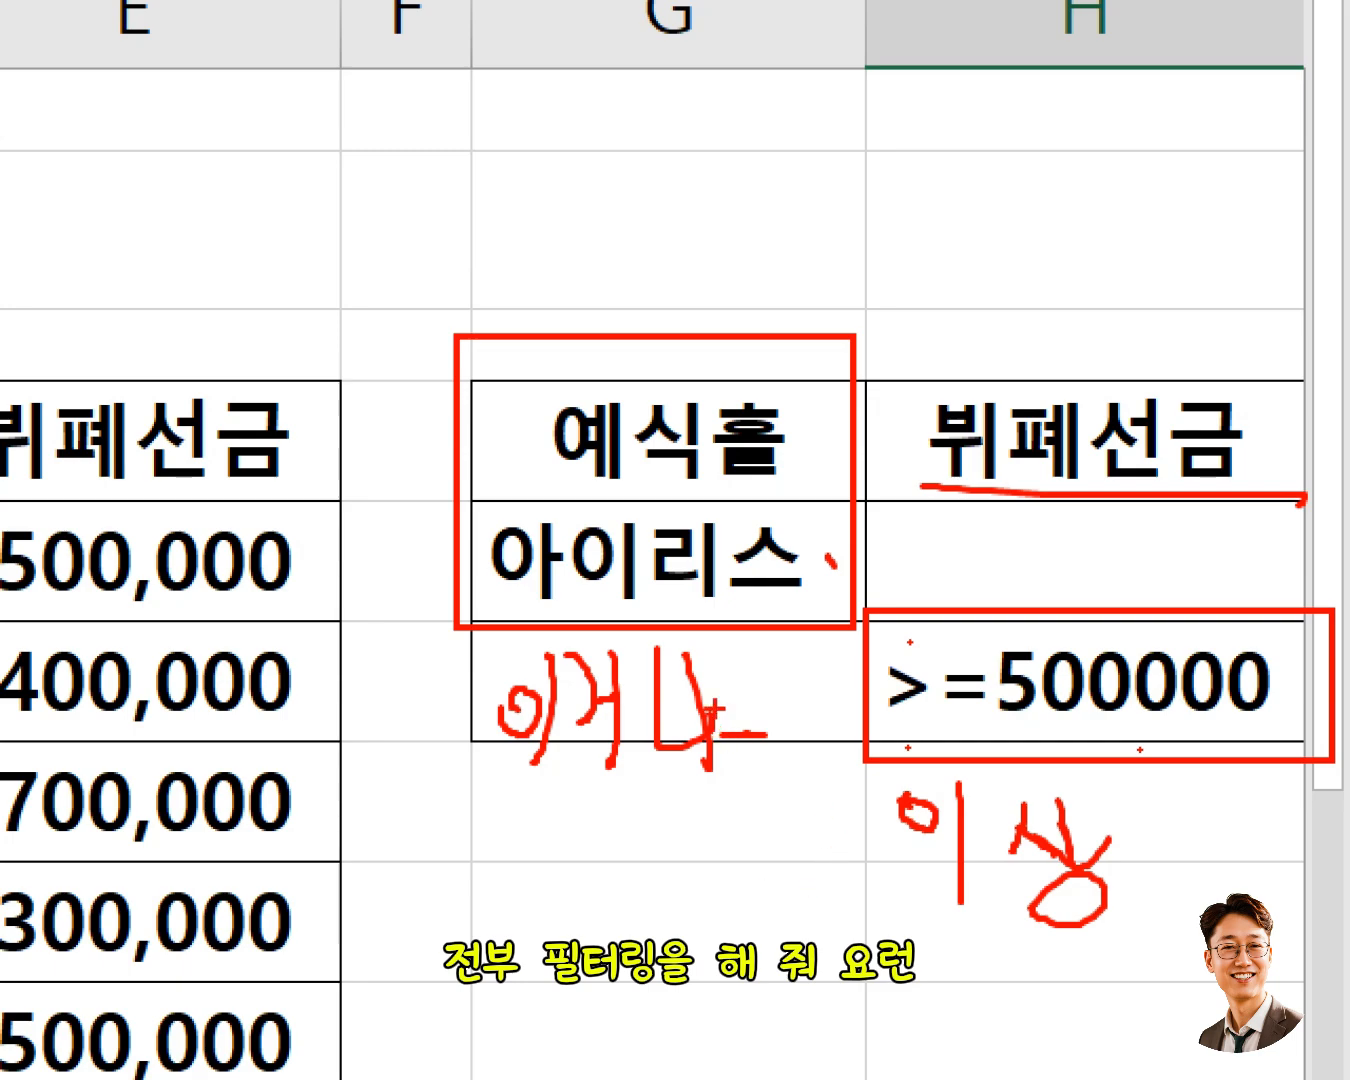
pyautogui.press('Escape')
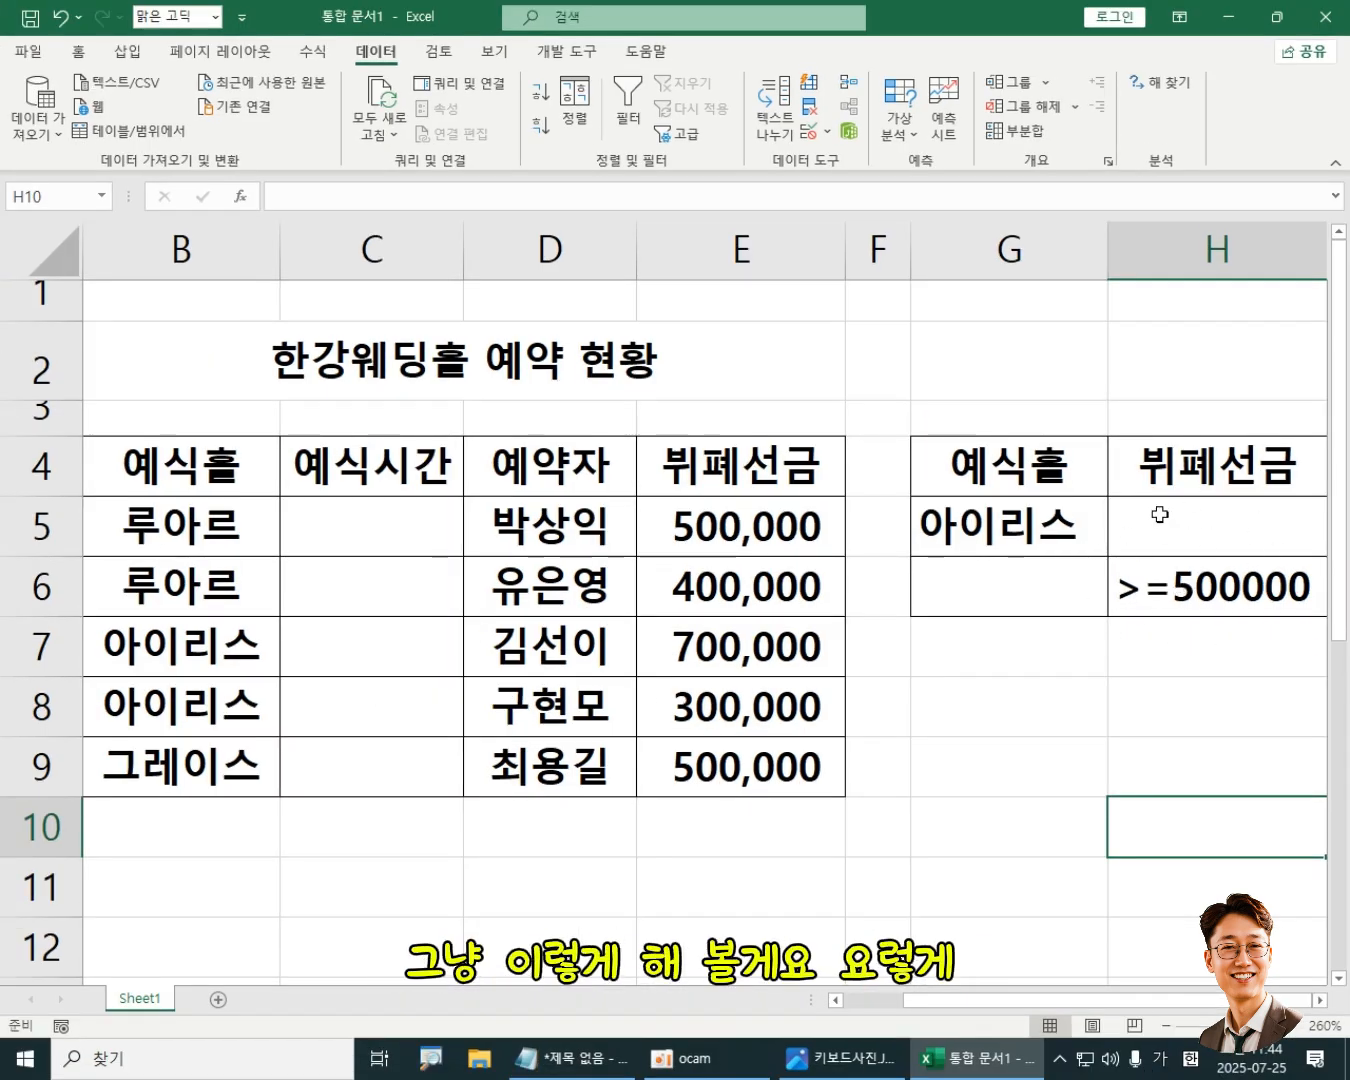
pyautogui.hotkey('ctrl', '1')
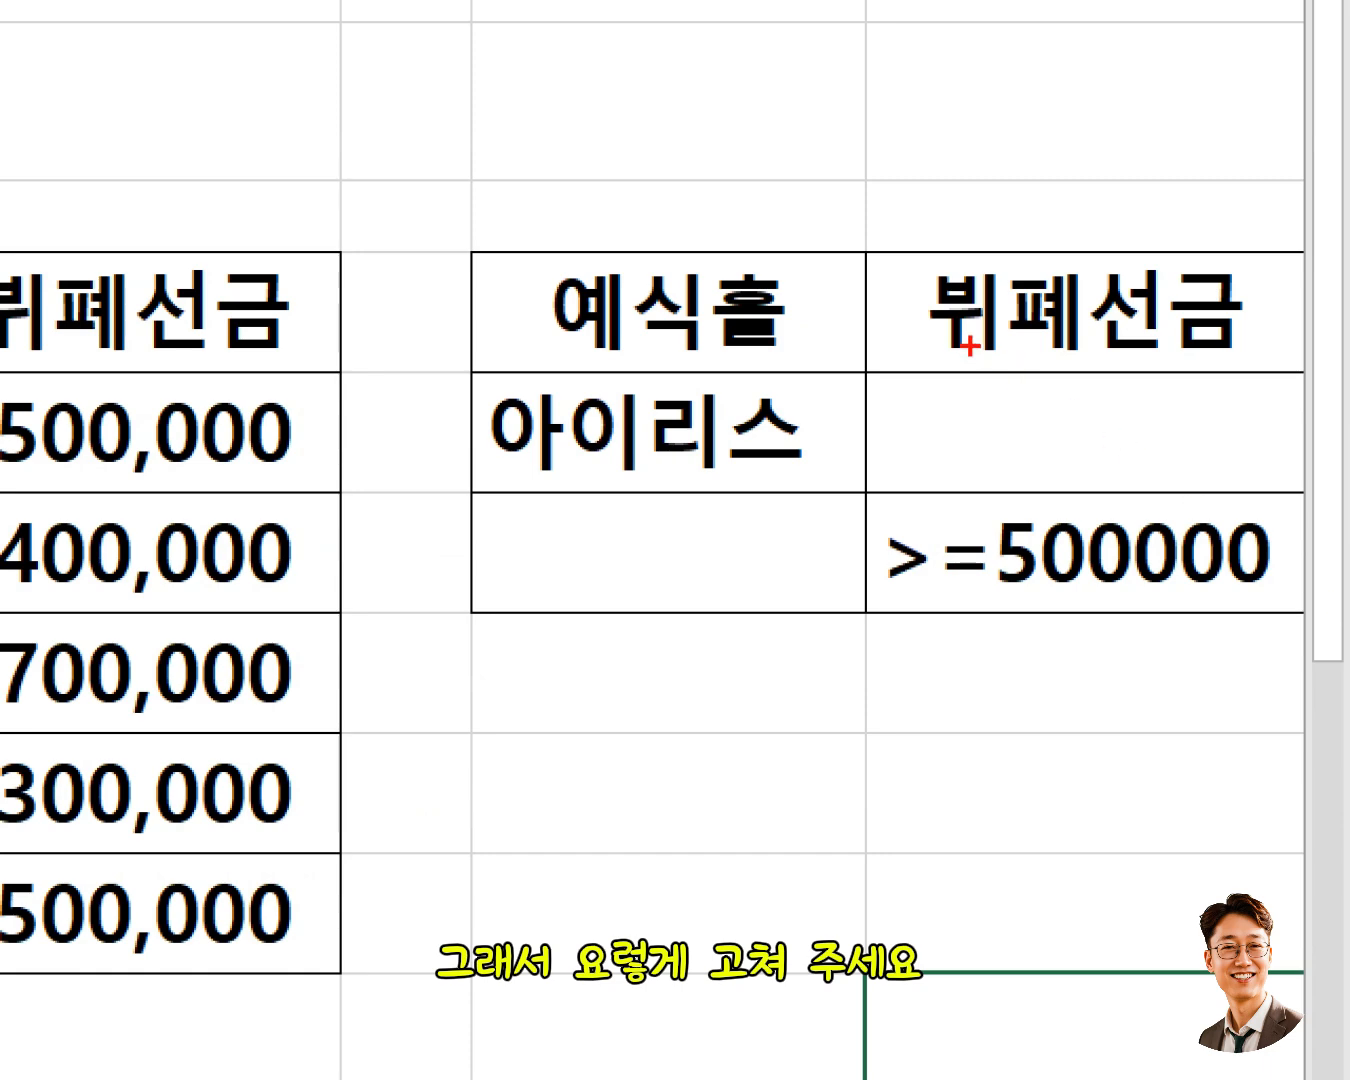
pyautogui.moveTo(892, 236); pyautogui.dragTo(1095, 382)
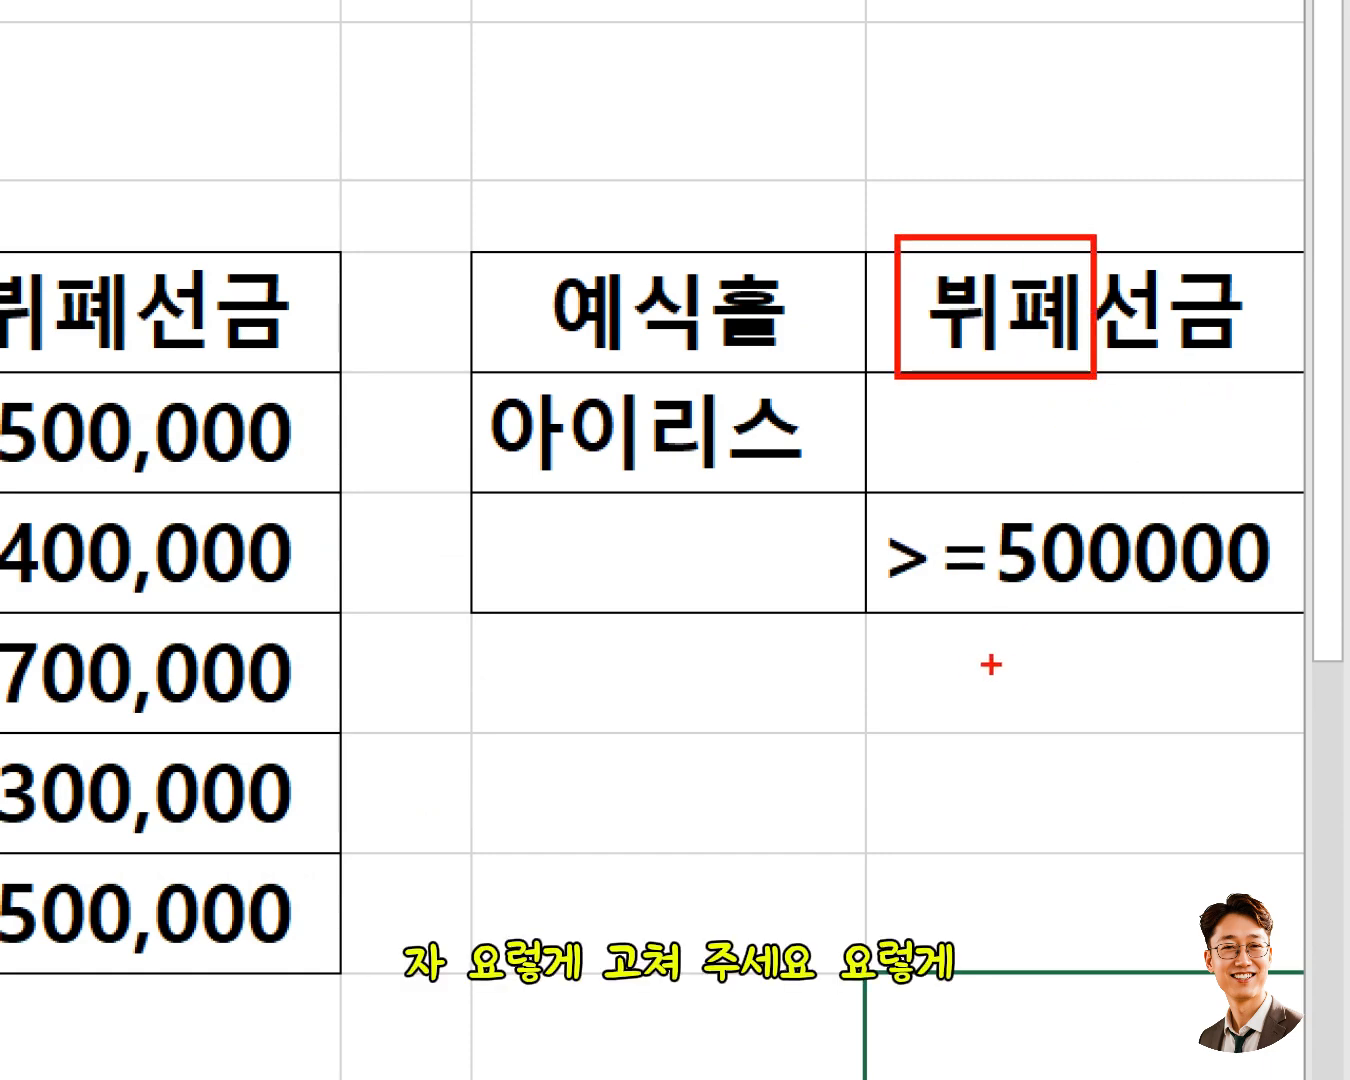
pyautogui.moveTo(838, 633); pyautogui.dragTo(1340, 632)
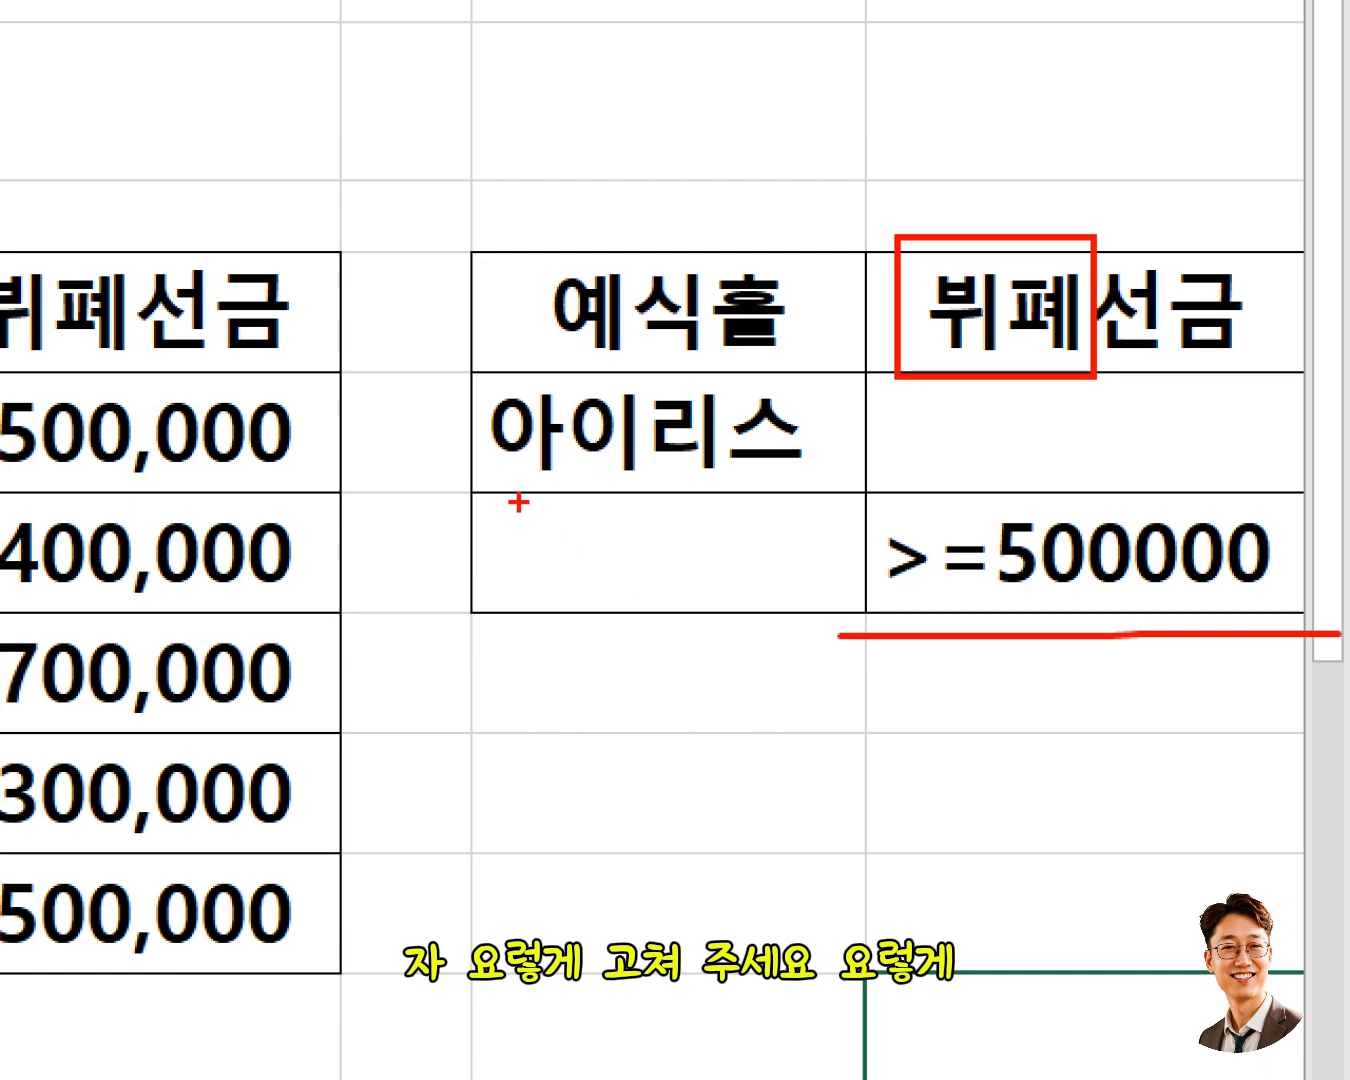
pyautogui.moveTo(517, 503); pyautogui.dragTo(862, 500)
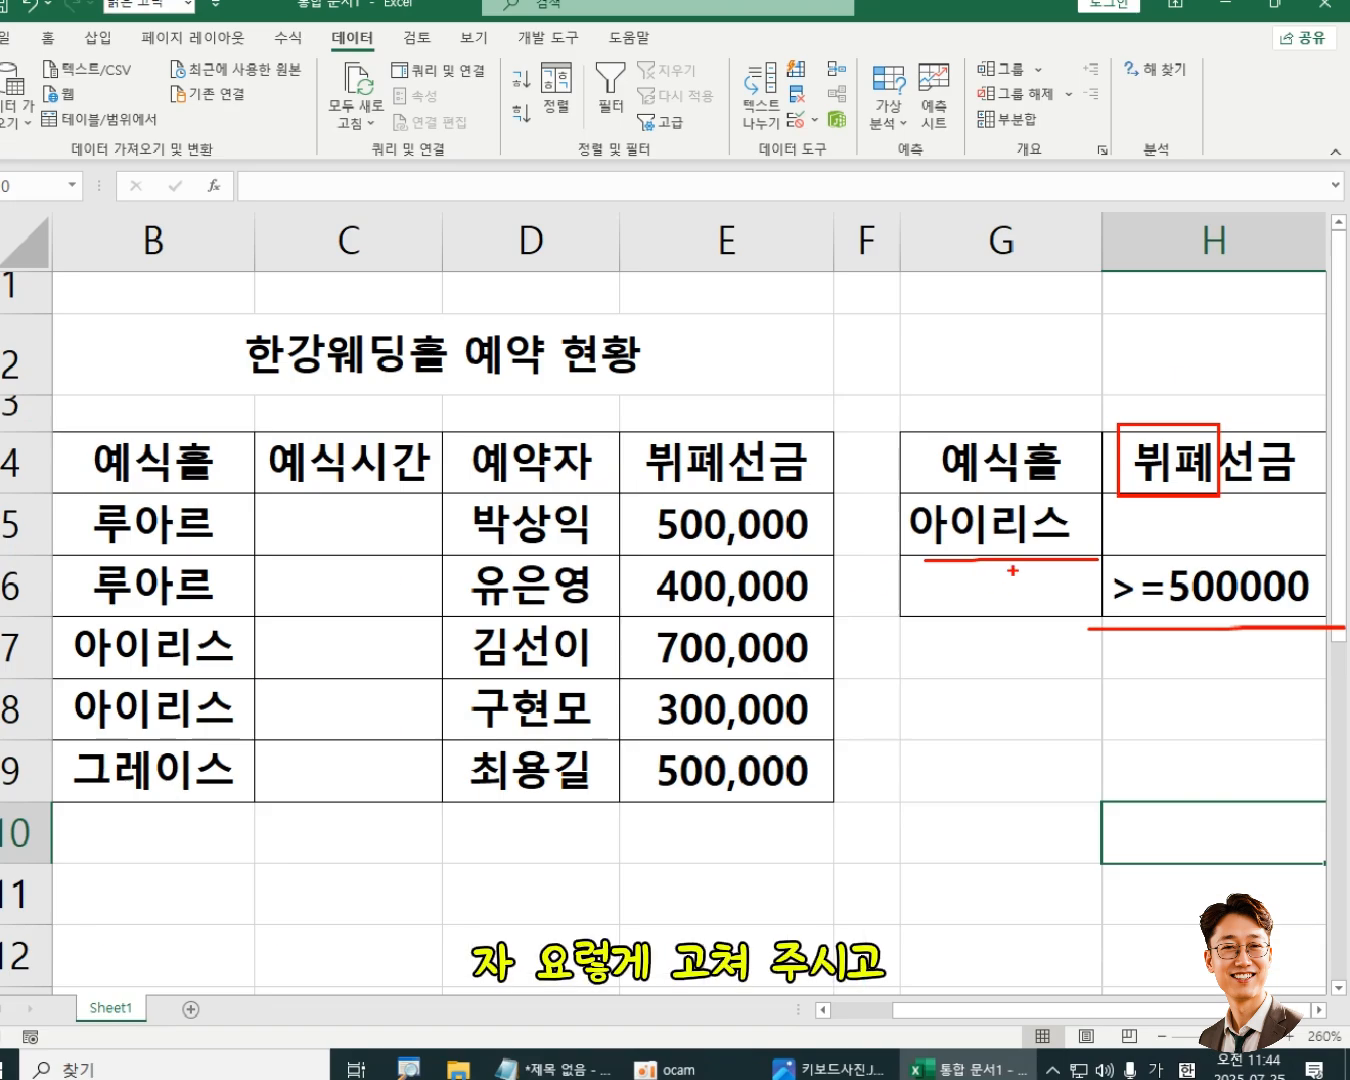
pyautogui.press('Escape')
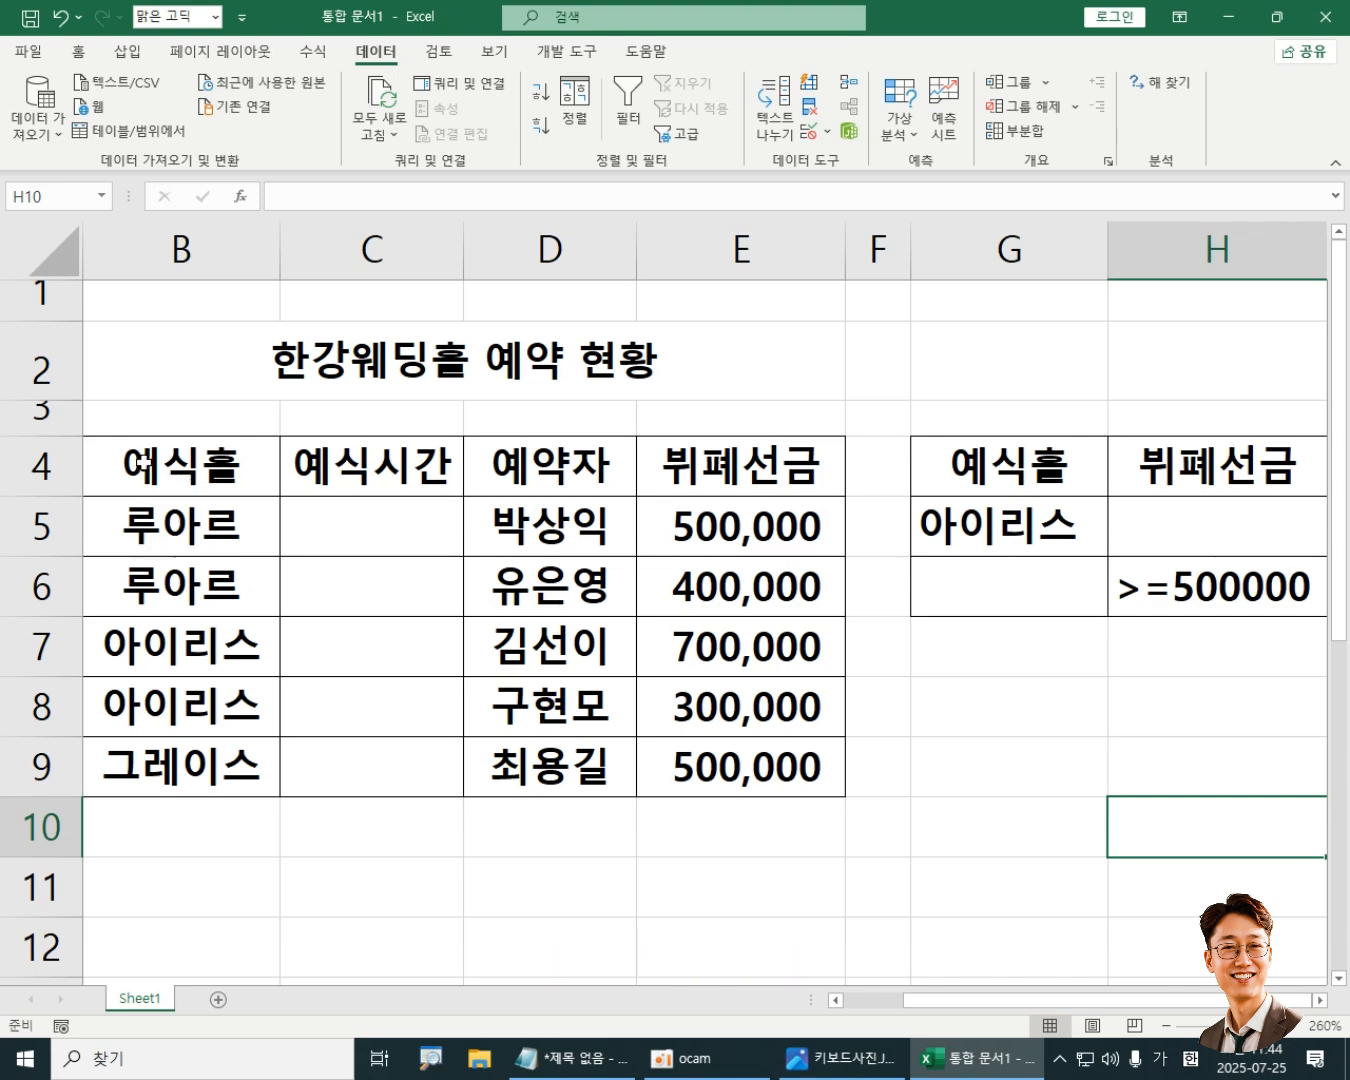
# Step: Start an advanced filter on the reservation table B4:E9 with the result option 다른 장소에 복사
pyautogui.moveTo(137, 453); pyautogui.dragTo(748, 762)
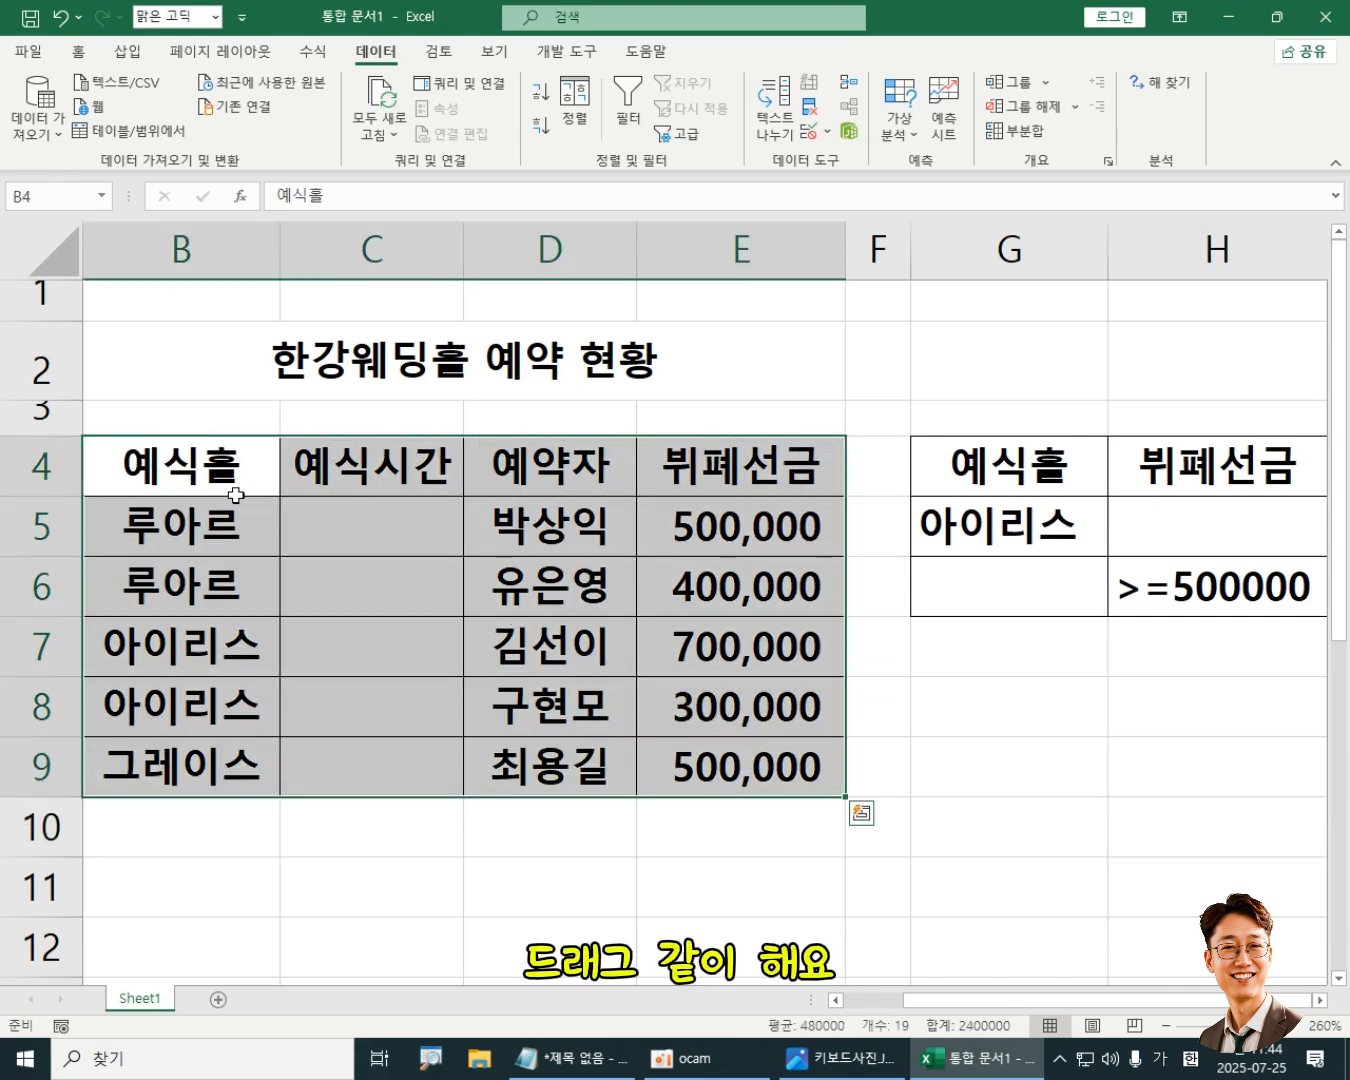
pyautogui.moveTo(195, 470); pyautogui.dragTo(757, 764)
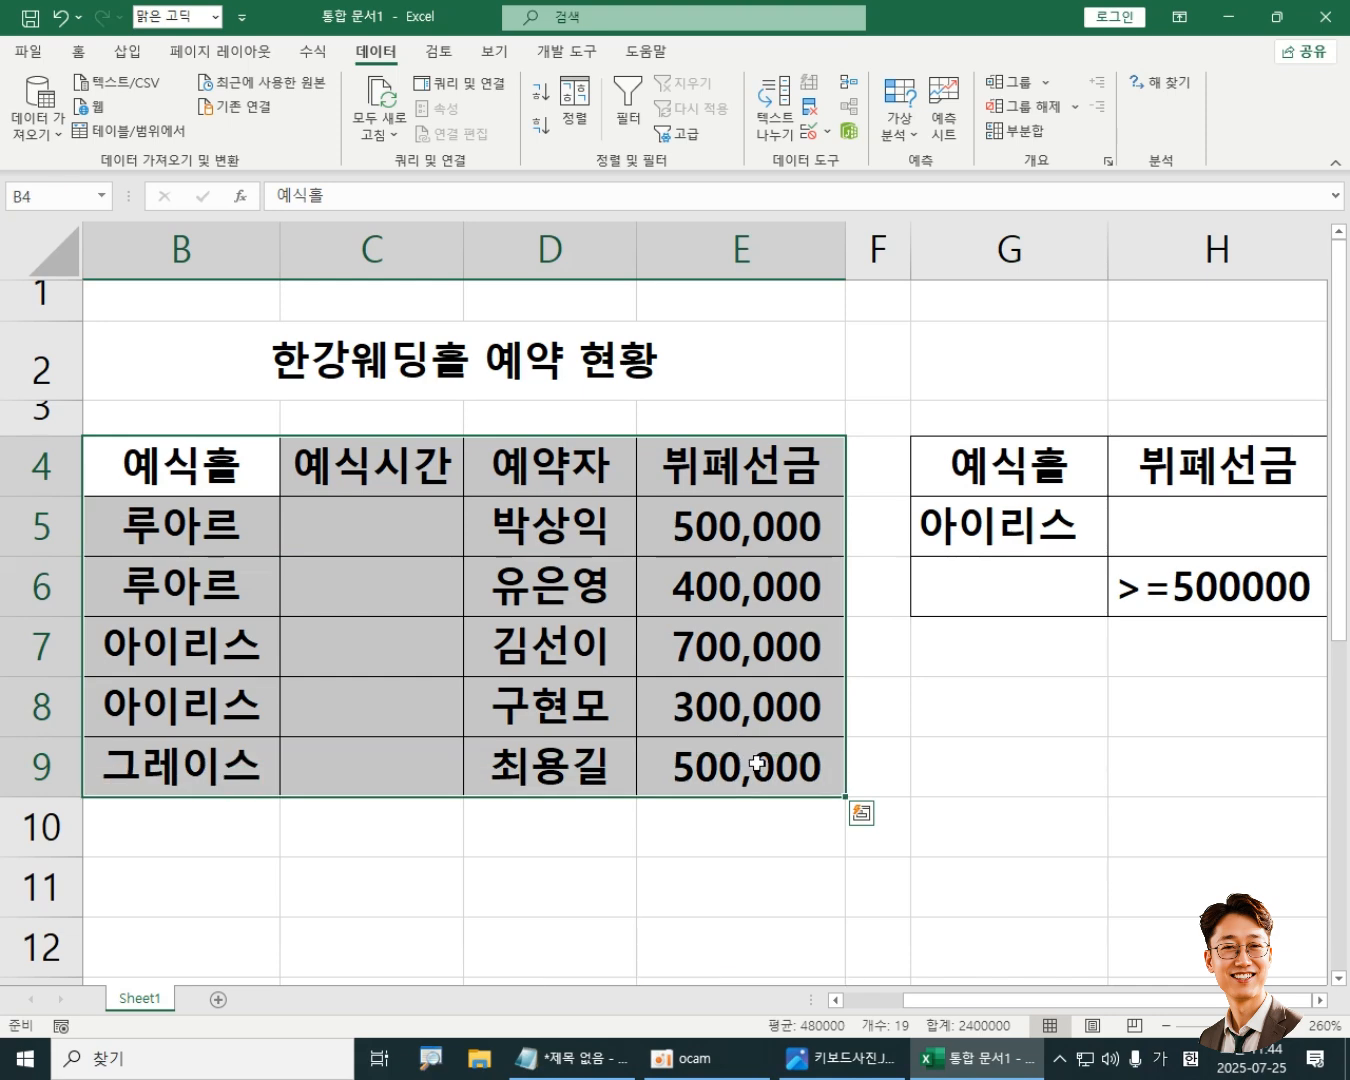
pyautogui.moveTo(210, 454); pyautogui.dragTo(736, 765)
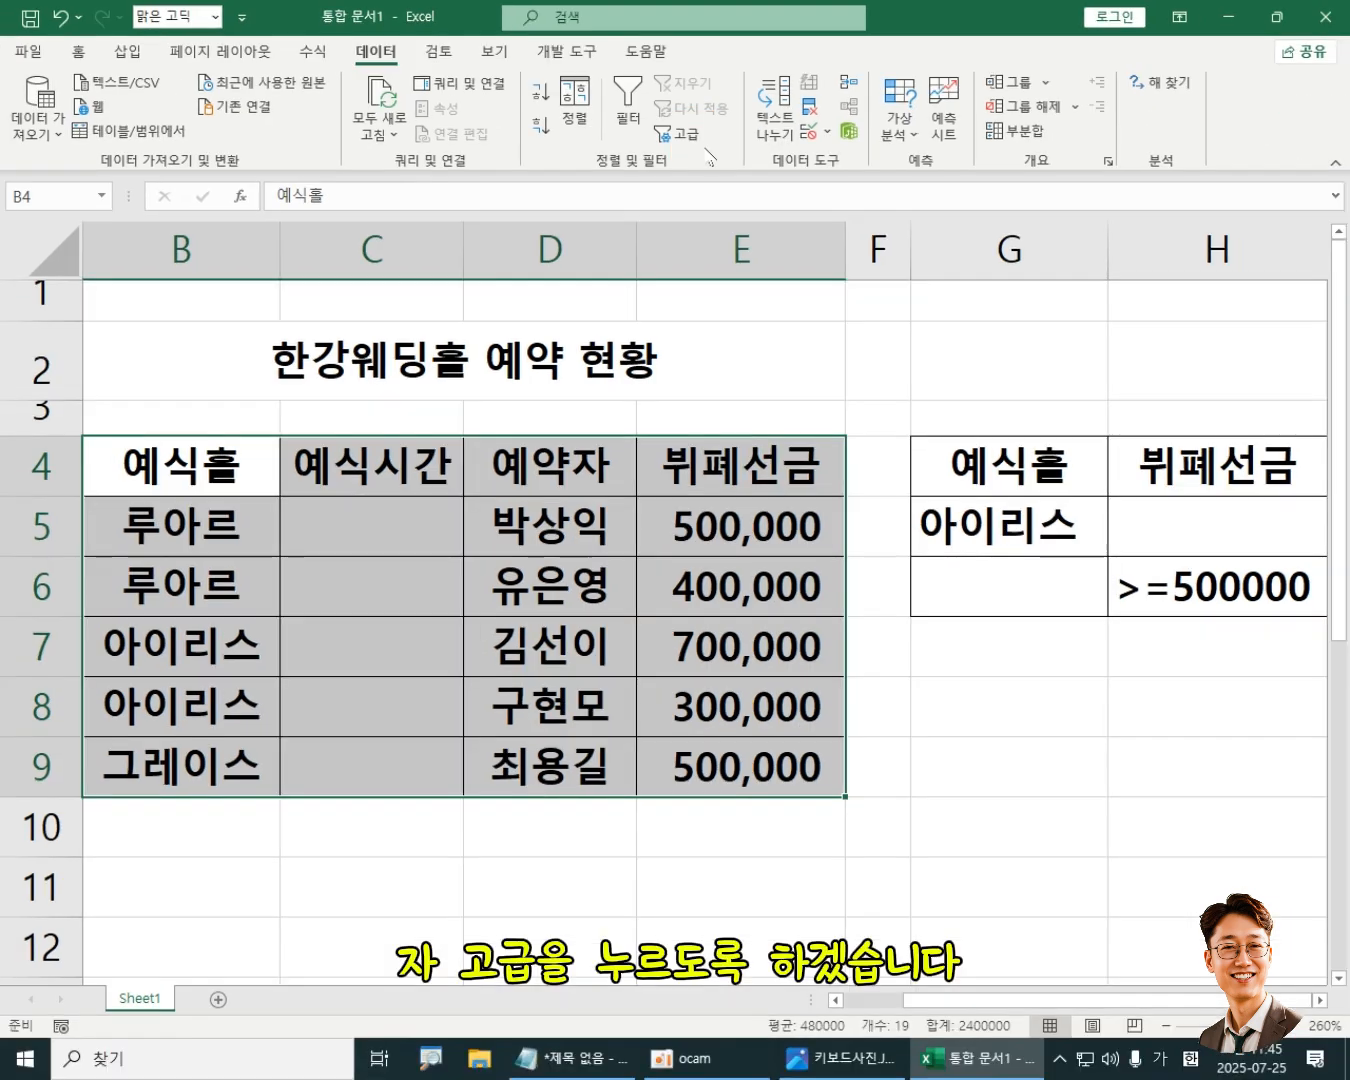
pyautogui.click(685, 134)
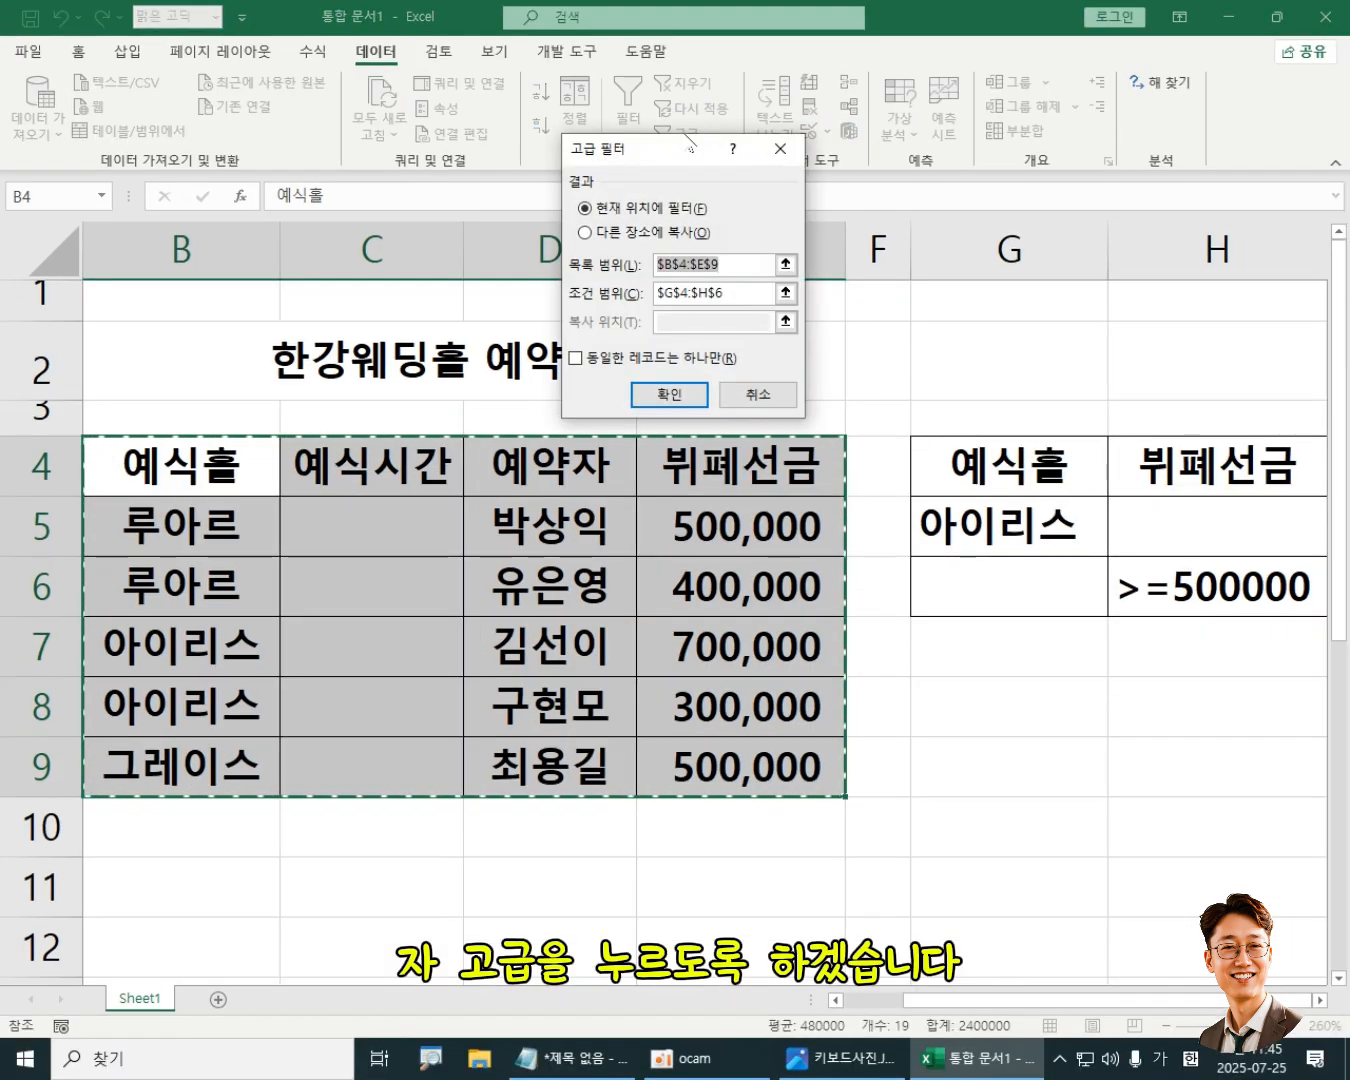
pyautogui.click(612, 233)
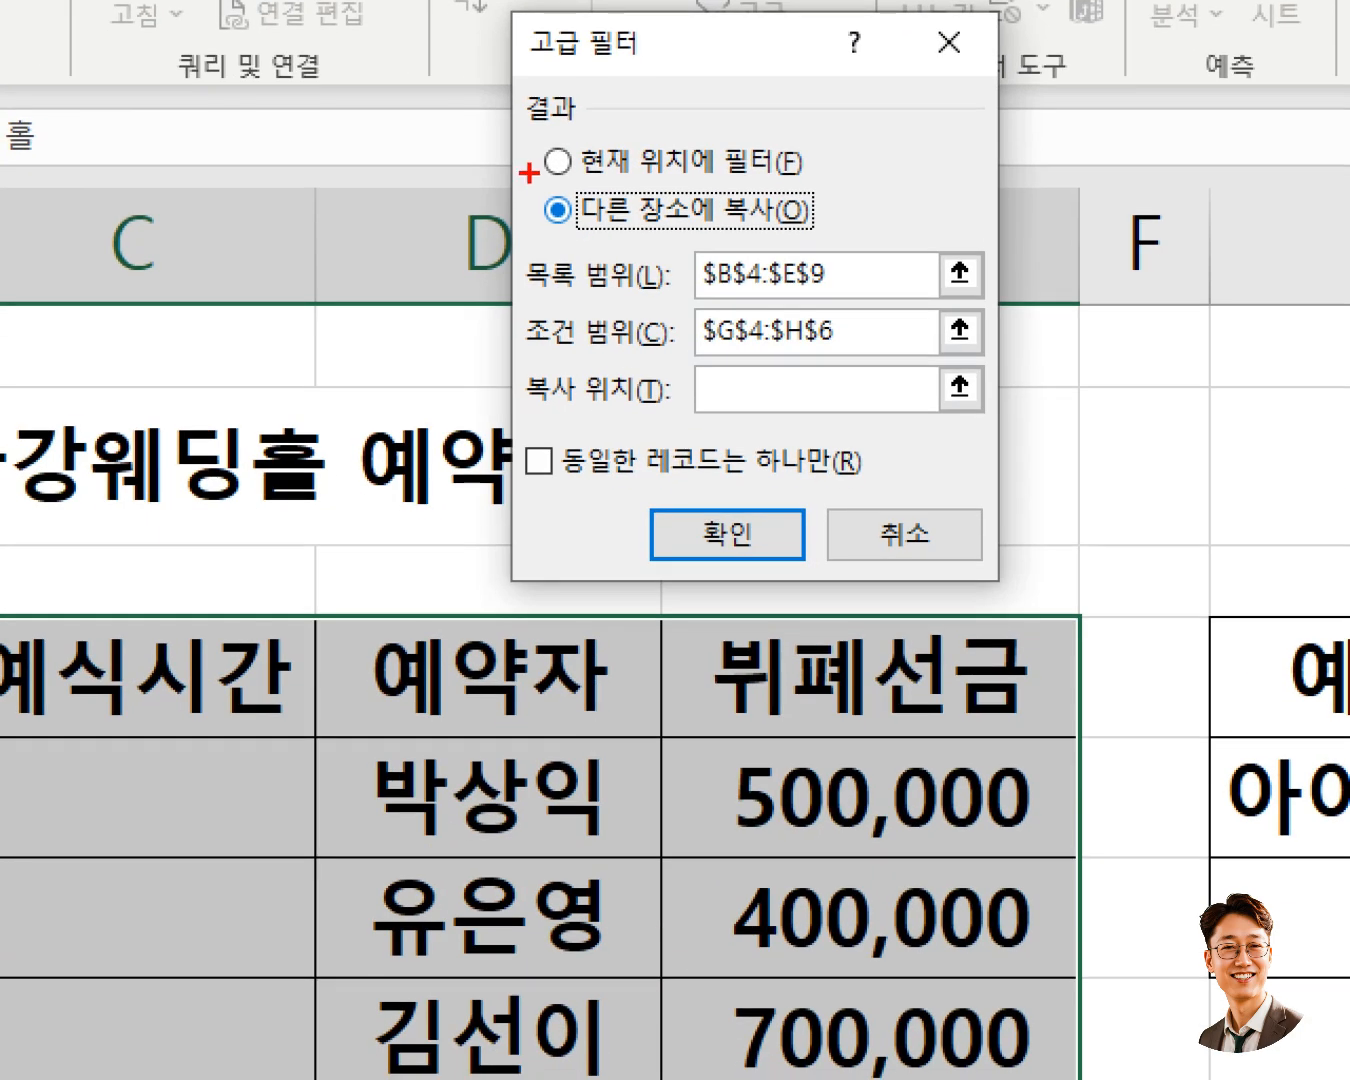
pyautogui.moveTo(529, 174)
pyautogui.mouseDown()
pyautogui.moveTo(715, 228)
pyautogui.moveTo(848, 238)
pyautogui.mouseUp()
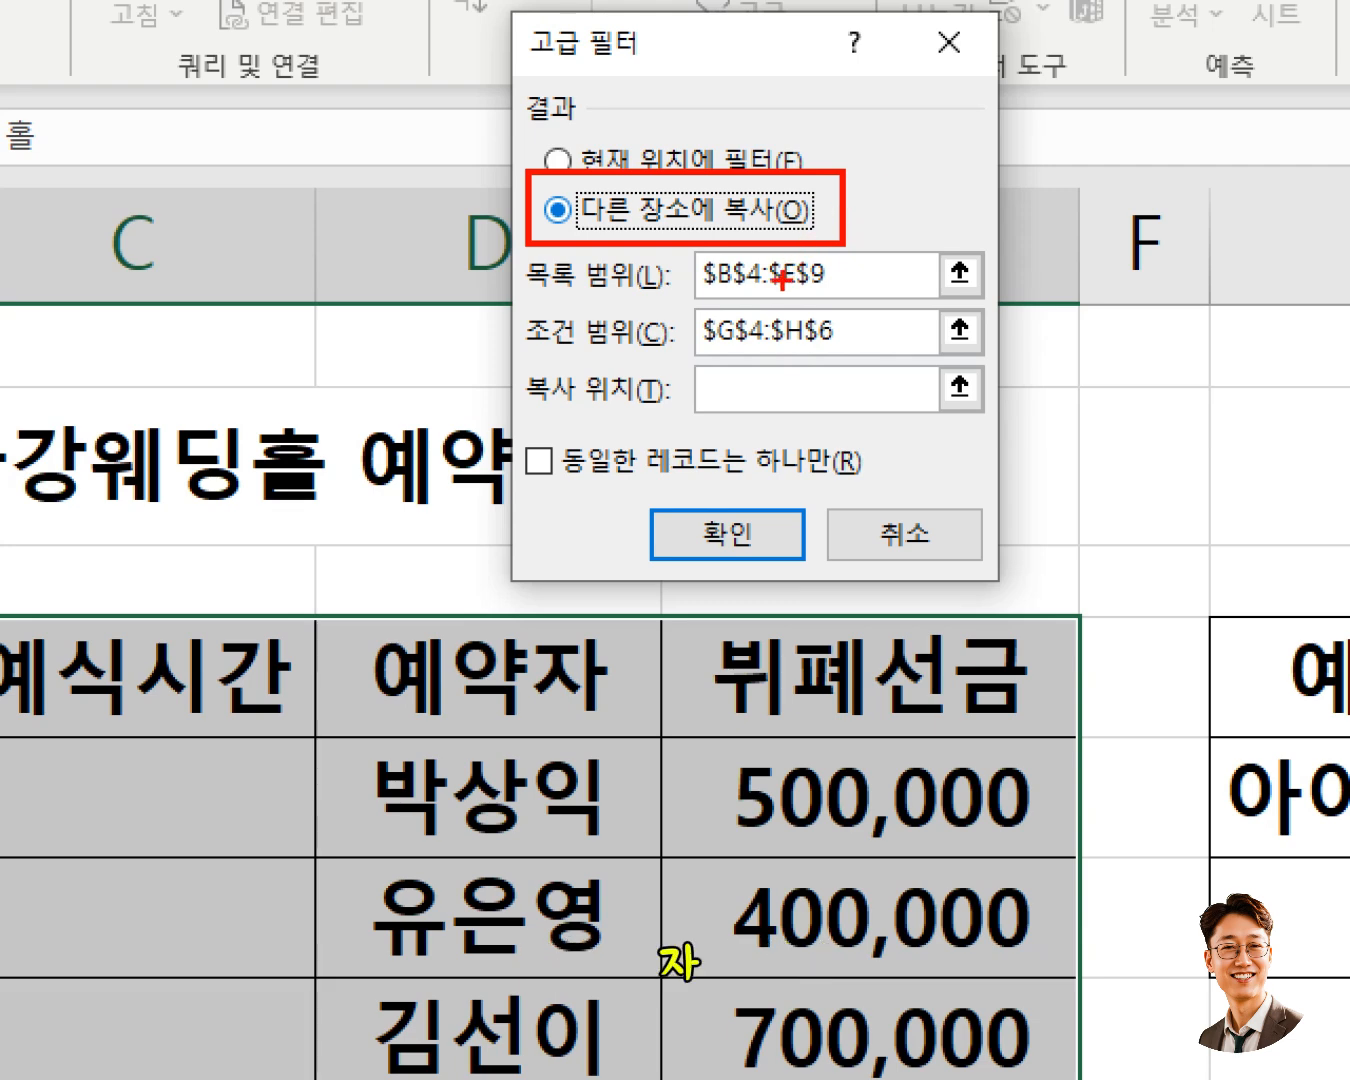
pyautogui.moveTo(528, 295); pyautogui.dragTo(845, 294)
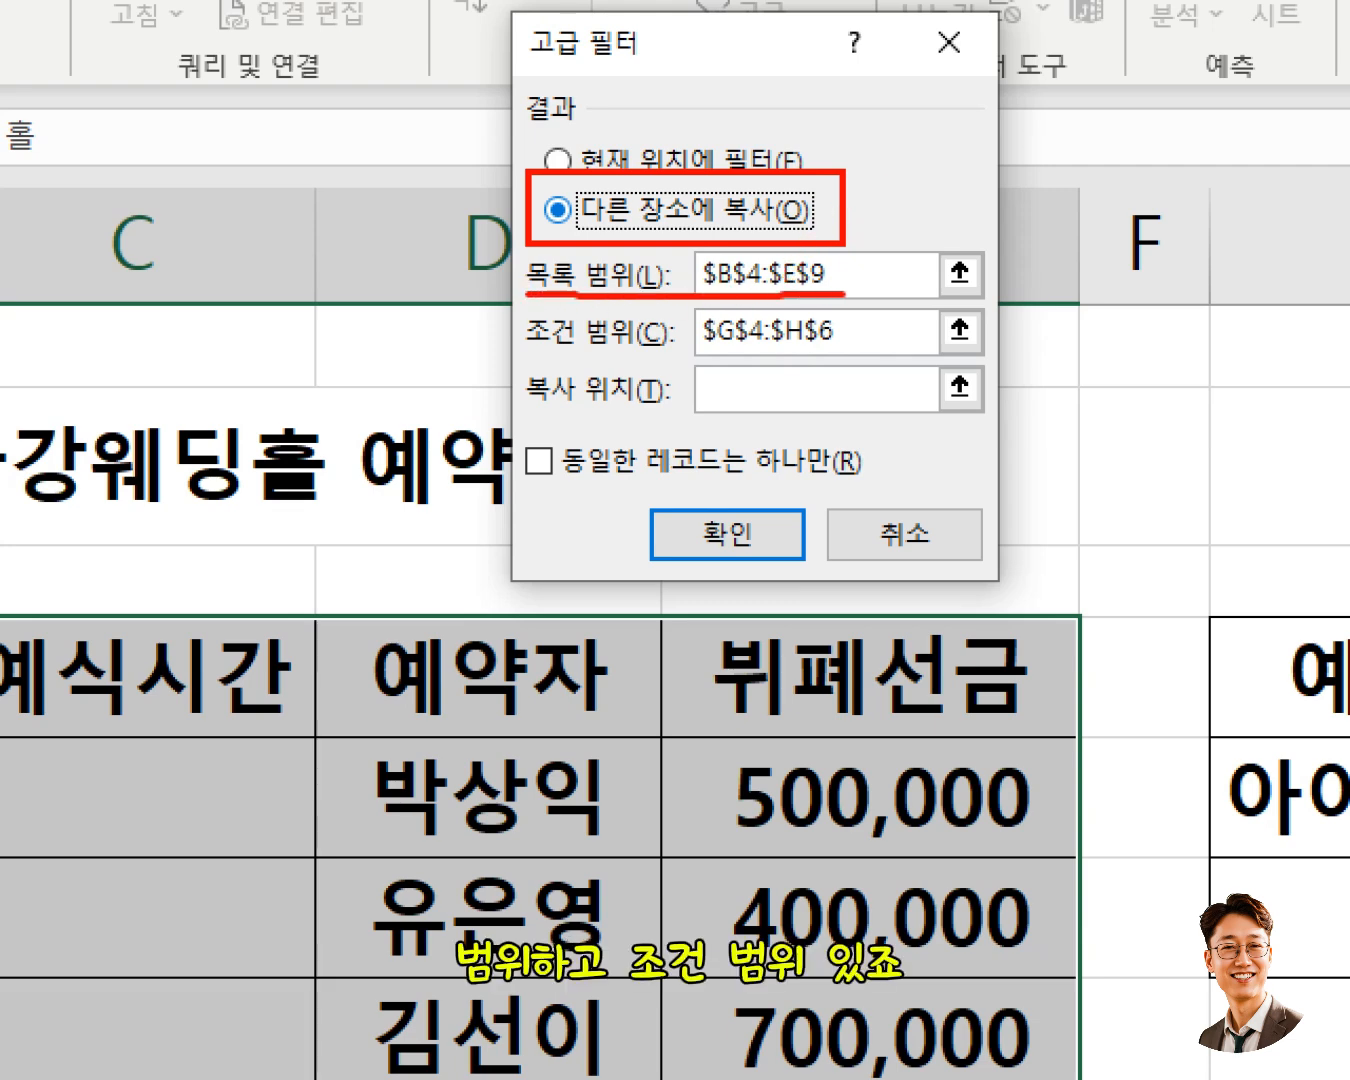
pyautogui.moveTo(528, 354); pyautogui.dragTo(920, 352)
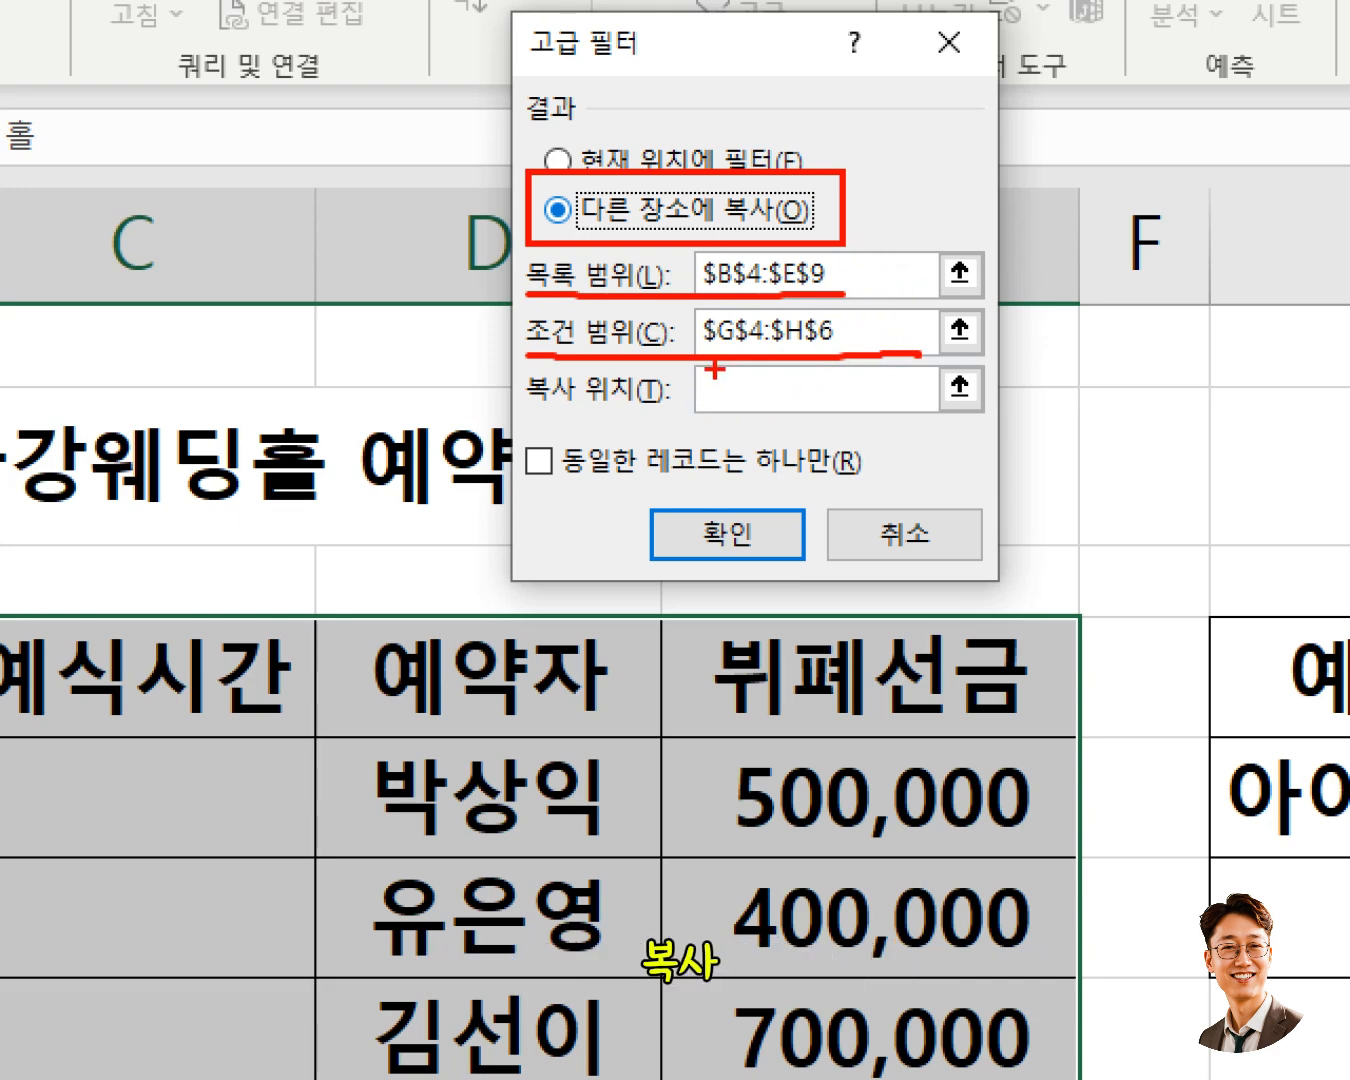
pyautogui.moveTo(719, 424); pyautogui.dragTo(712, 351)
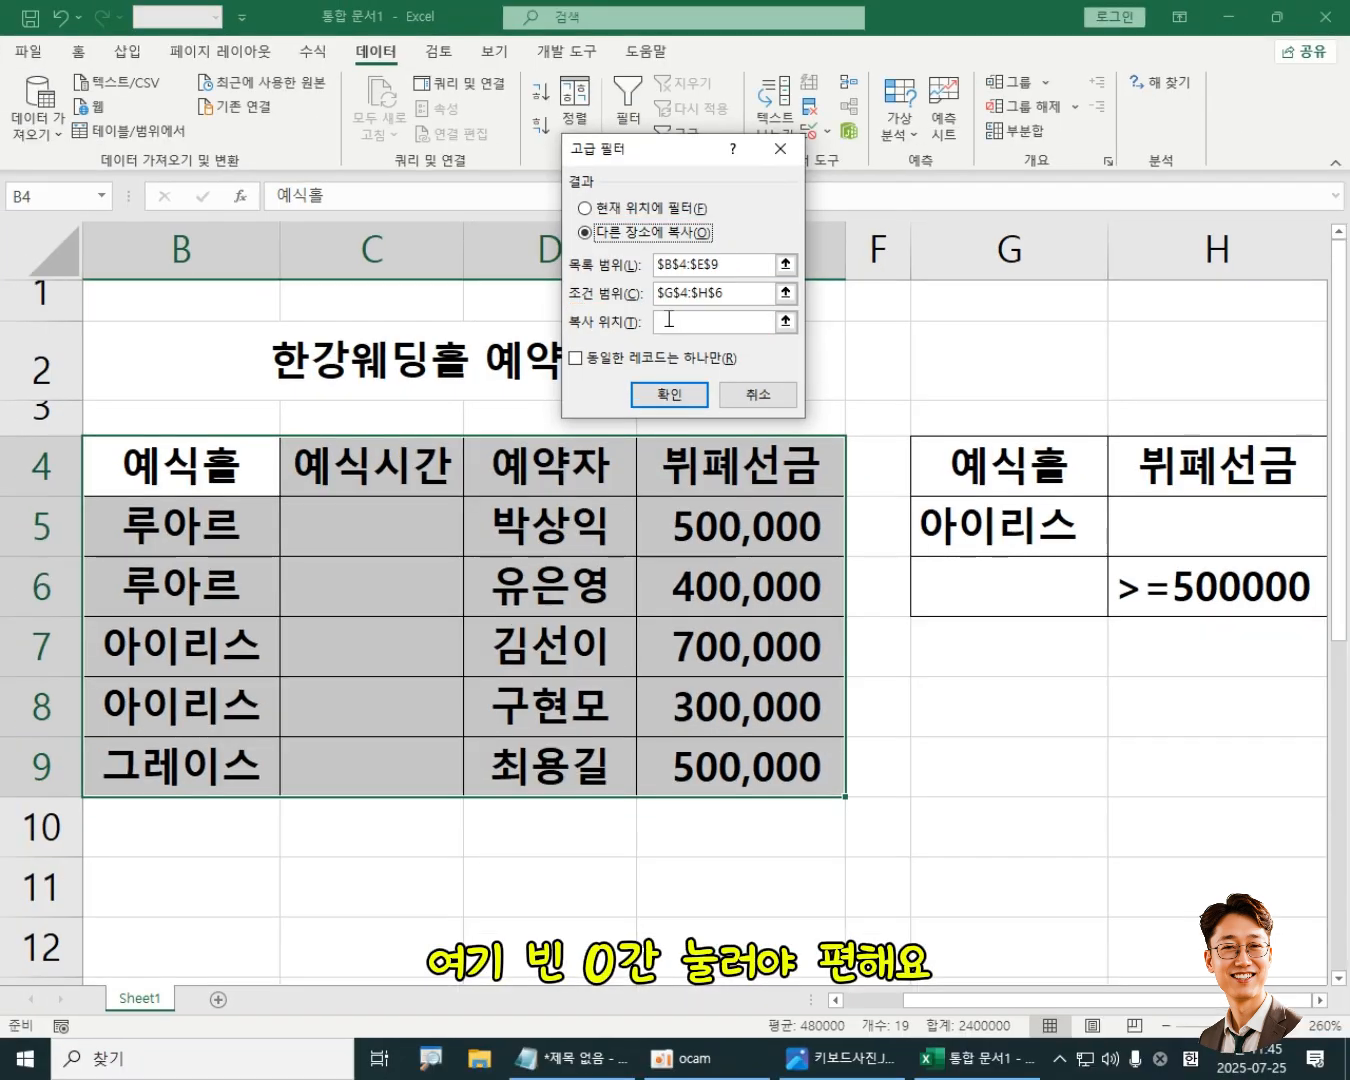
# Step: Set the advanced filter's 복사 위치 to cell B11 and run it to extract the rows matching the criteria
pyautogui.click(668, 318)
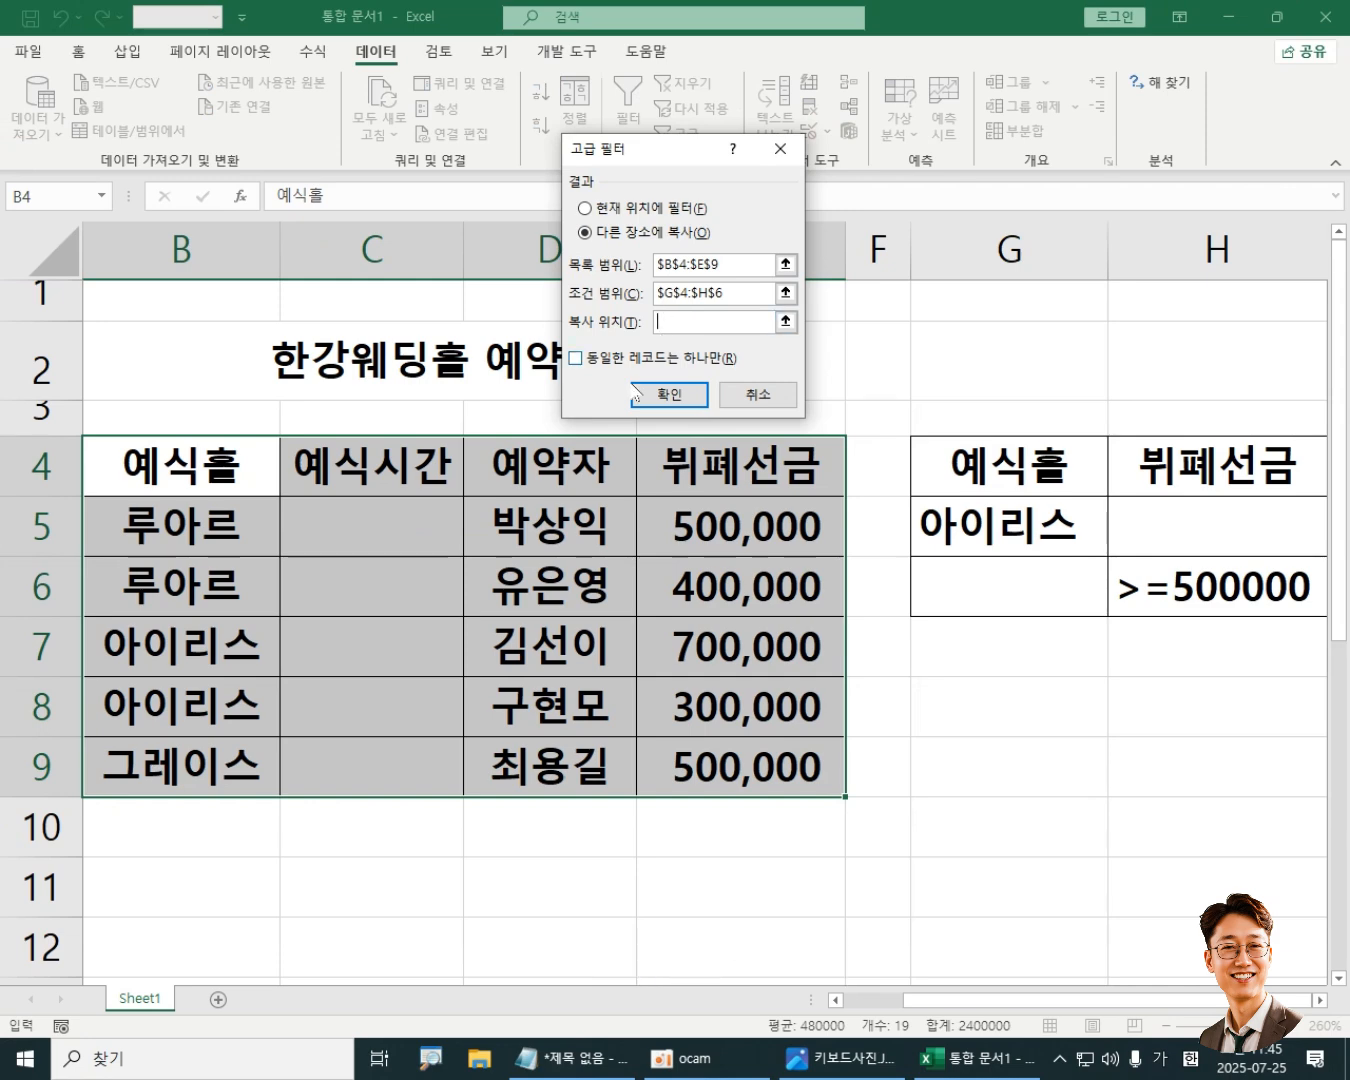
pyautogui.click(186, 895)
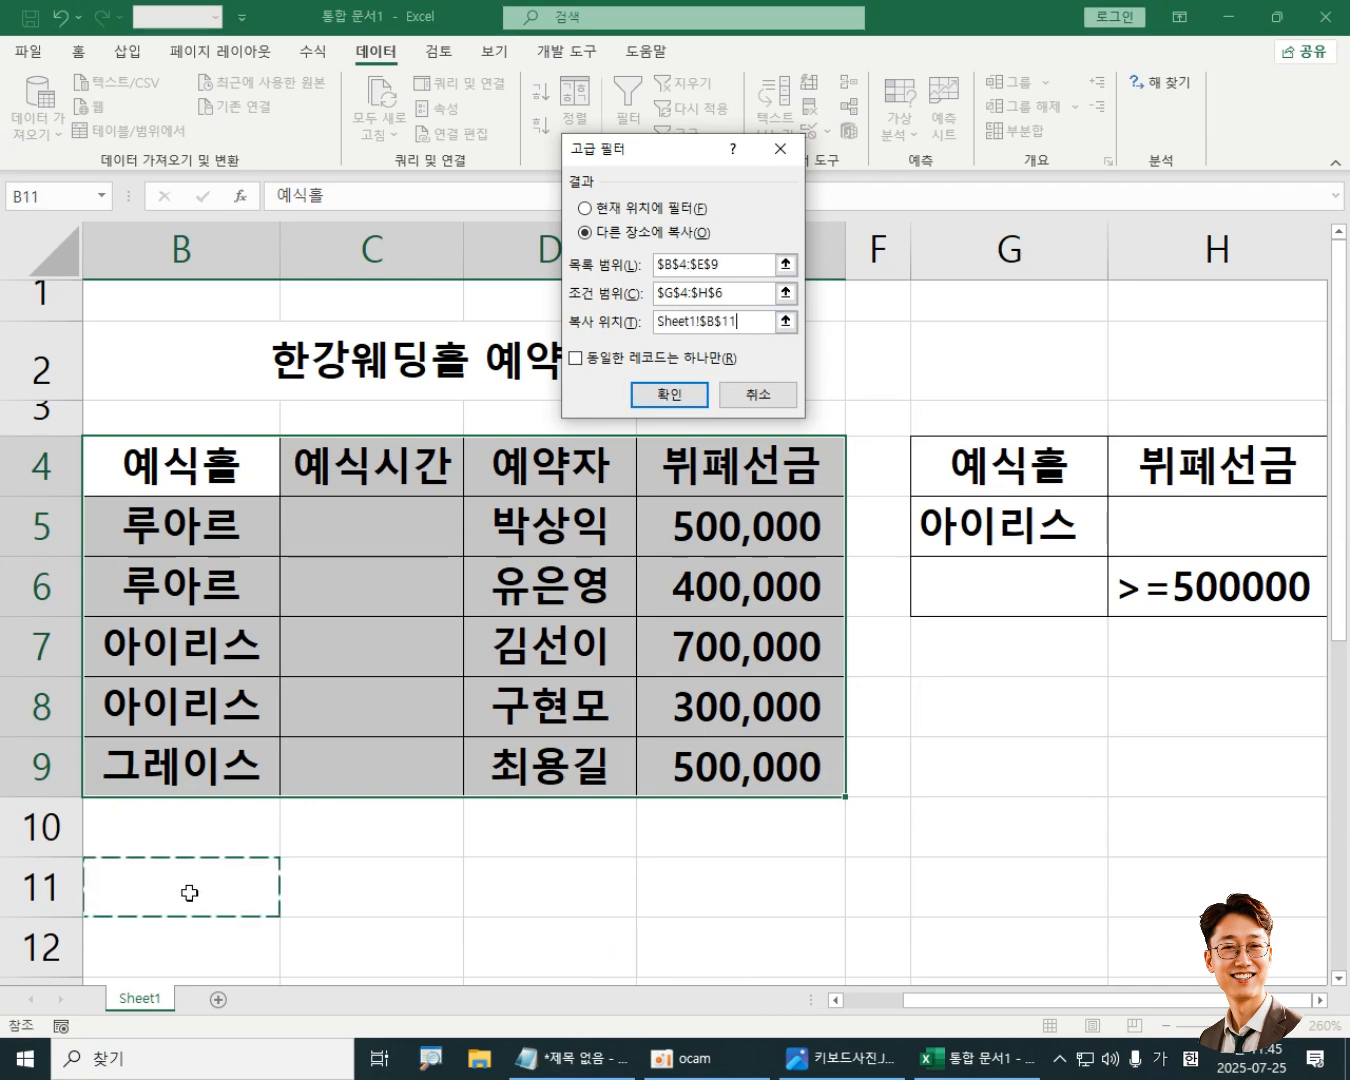
pyautogui.moveTo(1339, 675); pyautogui.dragTo(1340, 715)
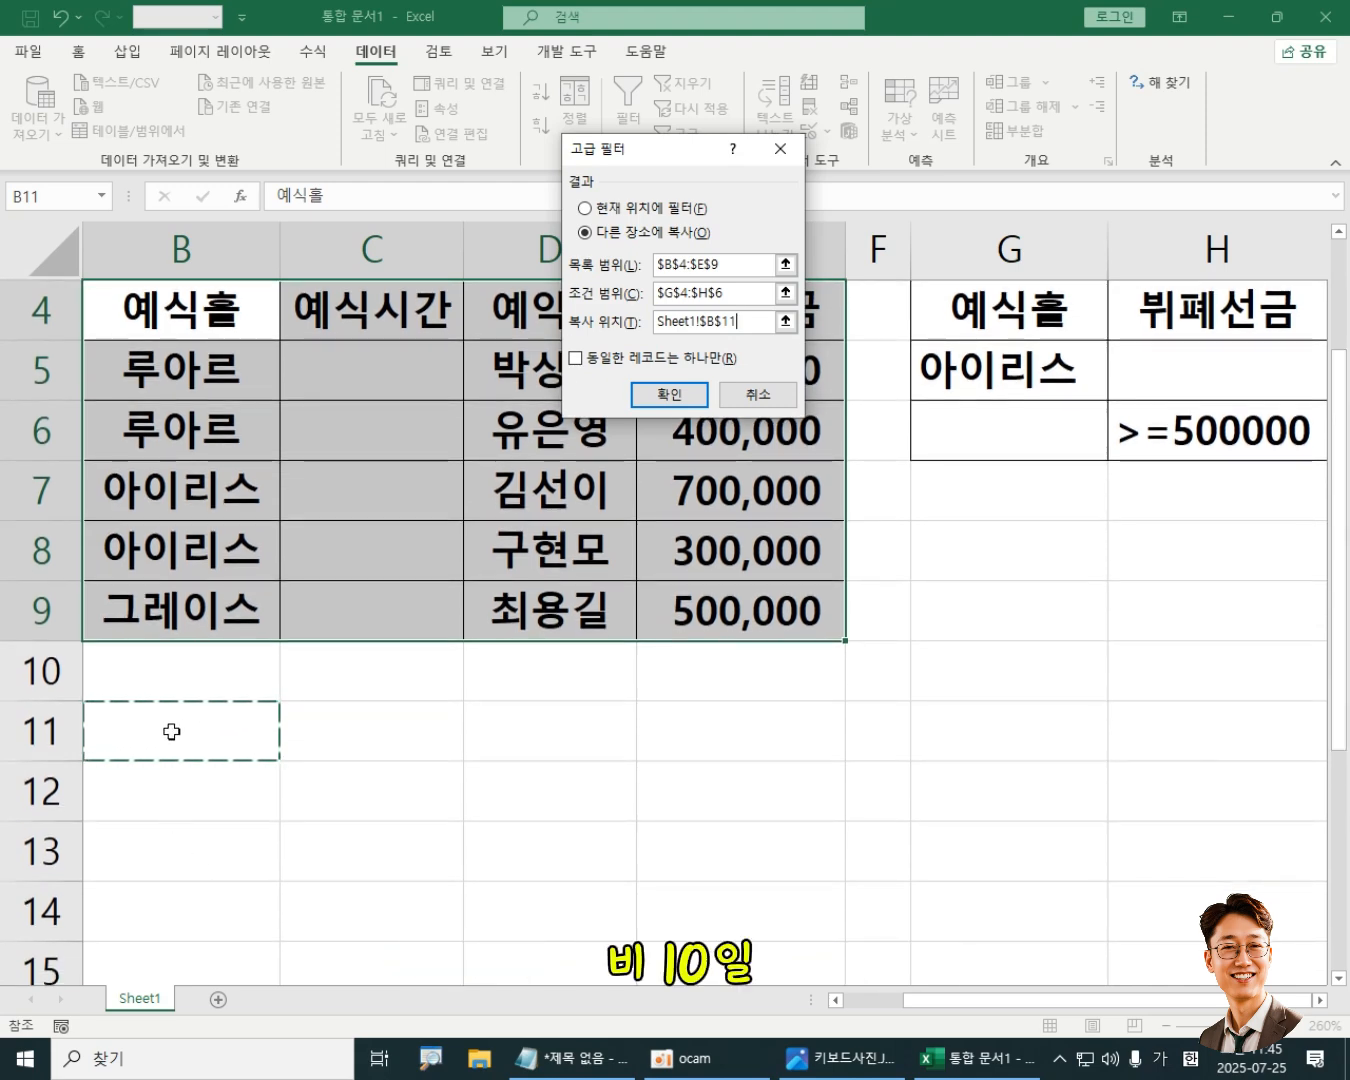
pyautogui.click(690, 396)
pyautogui.moveTo(1338, 359); pyautogui.dragTo(1338, 500)
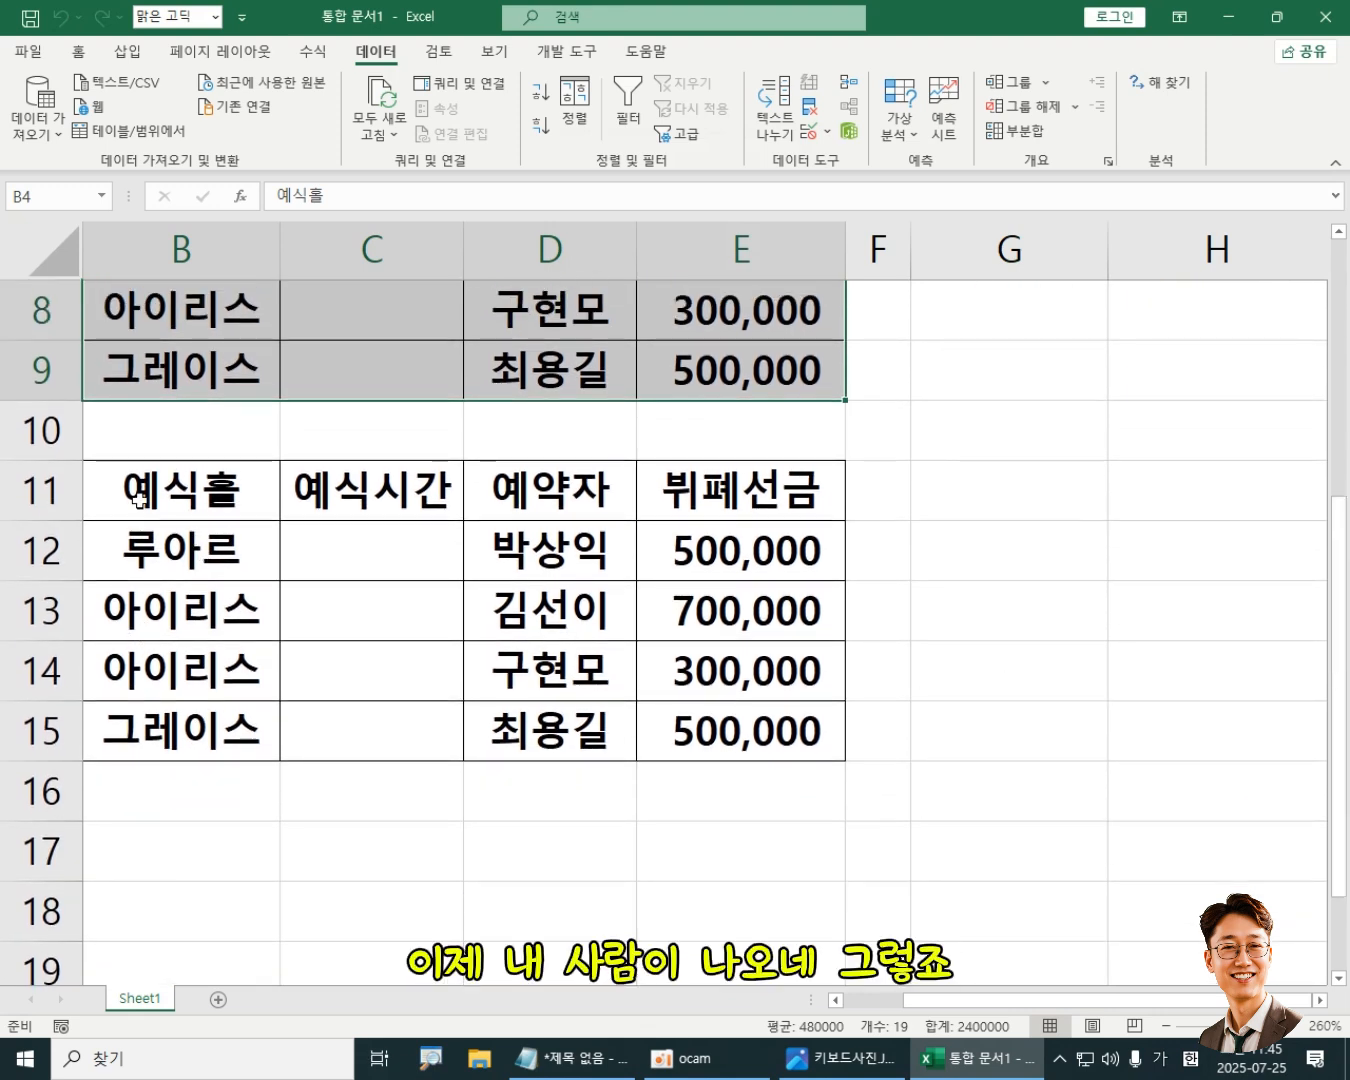
pyautogui.moveTo(140, 500); pyautogui.dragTo(688, 726)
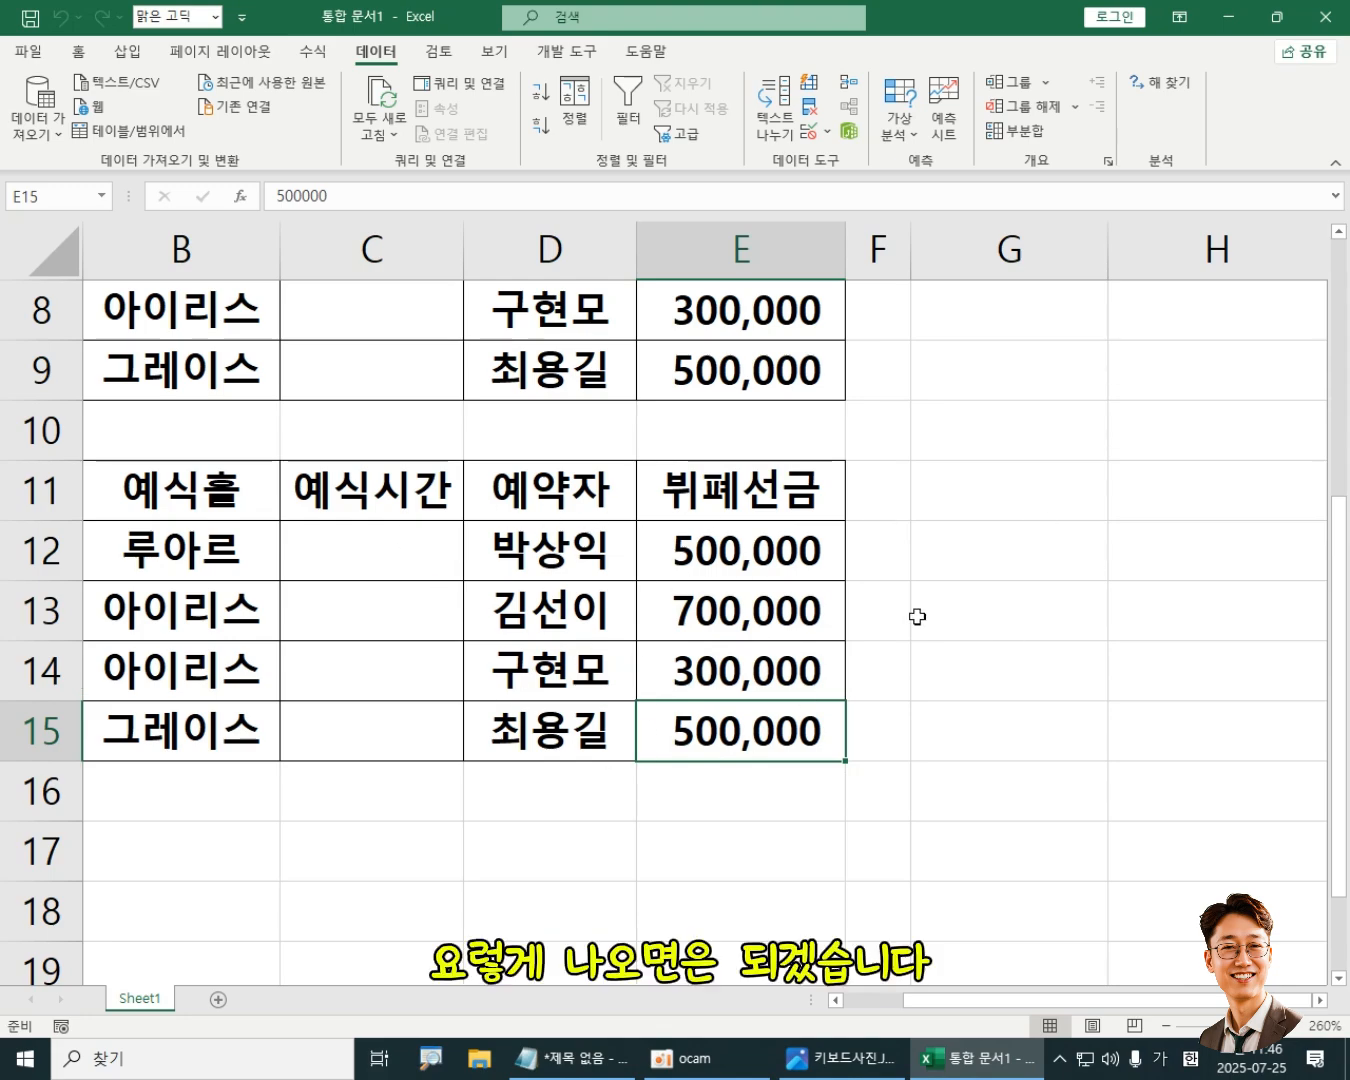
pyautogui.moveTo(1341, 546); pyautogui.dragTo(1349, 305)
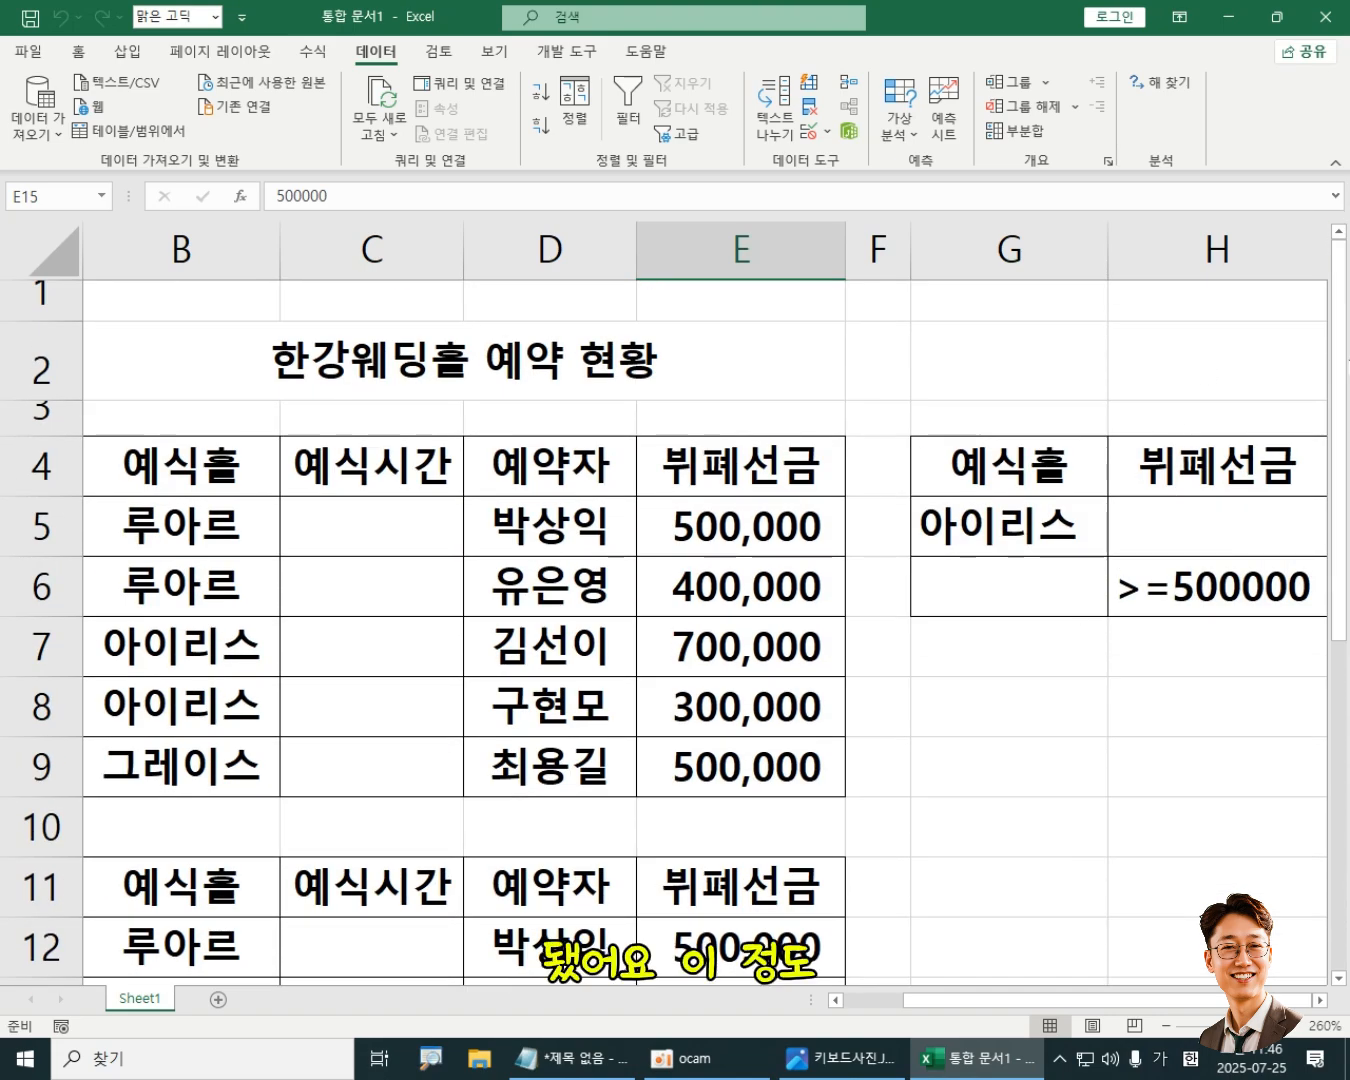
pyautogui.moveTo(1342, 373); pyautogui.dragTo(1341, 607)
pyautogui.click(964, 589)
pyautogui.click(1027, 446)
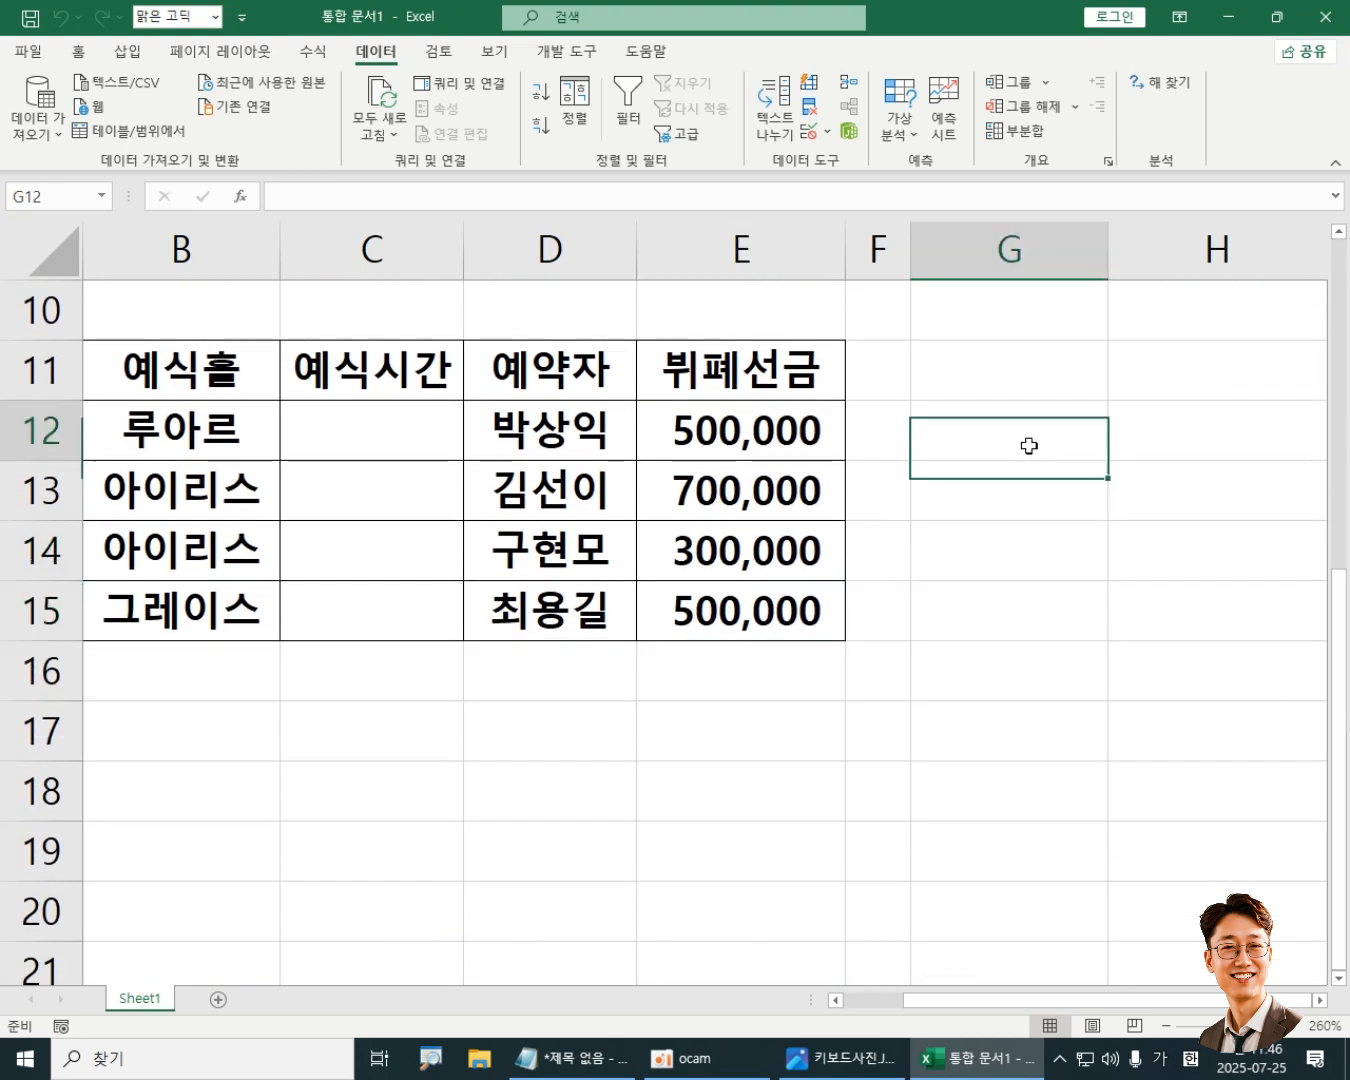
pyautogui.click(1027, 368)
pyautogui.click(1032, 482)
pyautogui.click(1035, 550)
pyautogui.click(1057, 670)
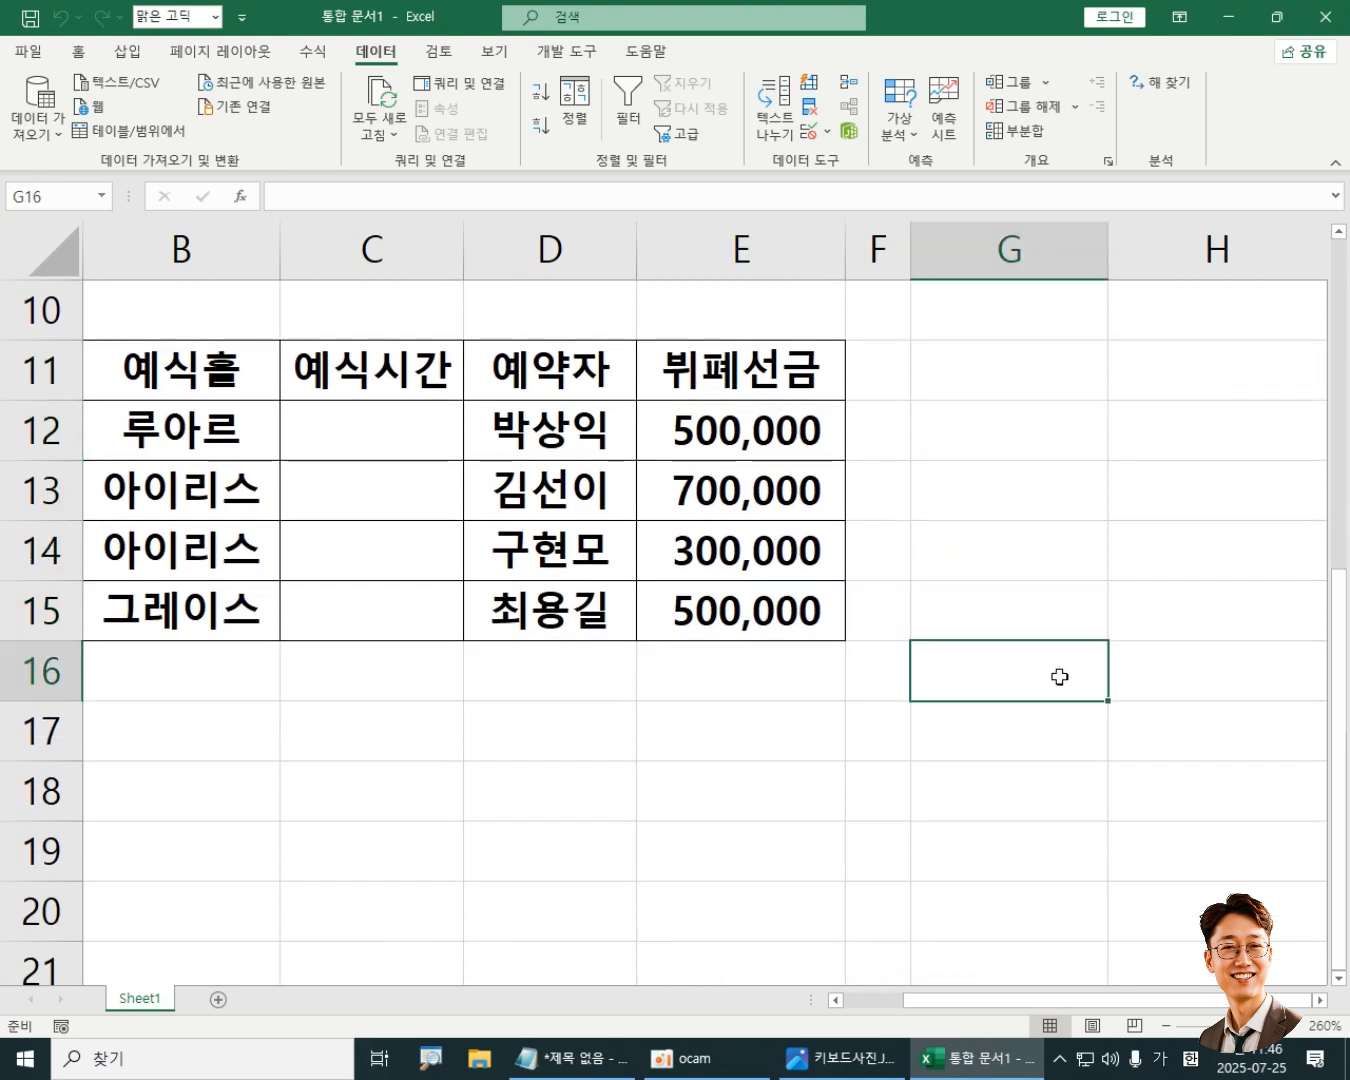
pyautogui.click(1045, 608)
pyautogui.click(1032, 550)
pyautogui.click(1019, 490)
pyautogui.click(1012, 428)
pyautogui.click(1010, 350)
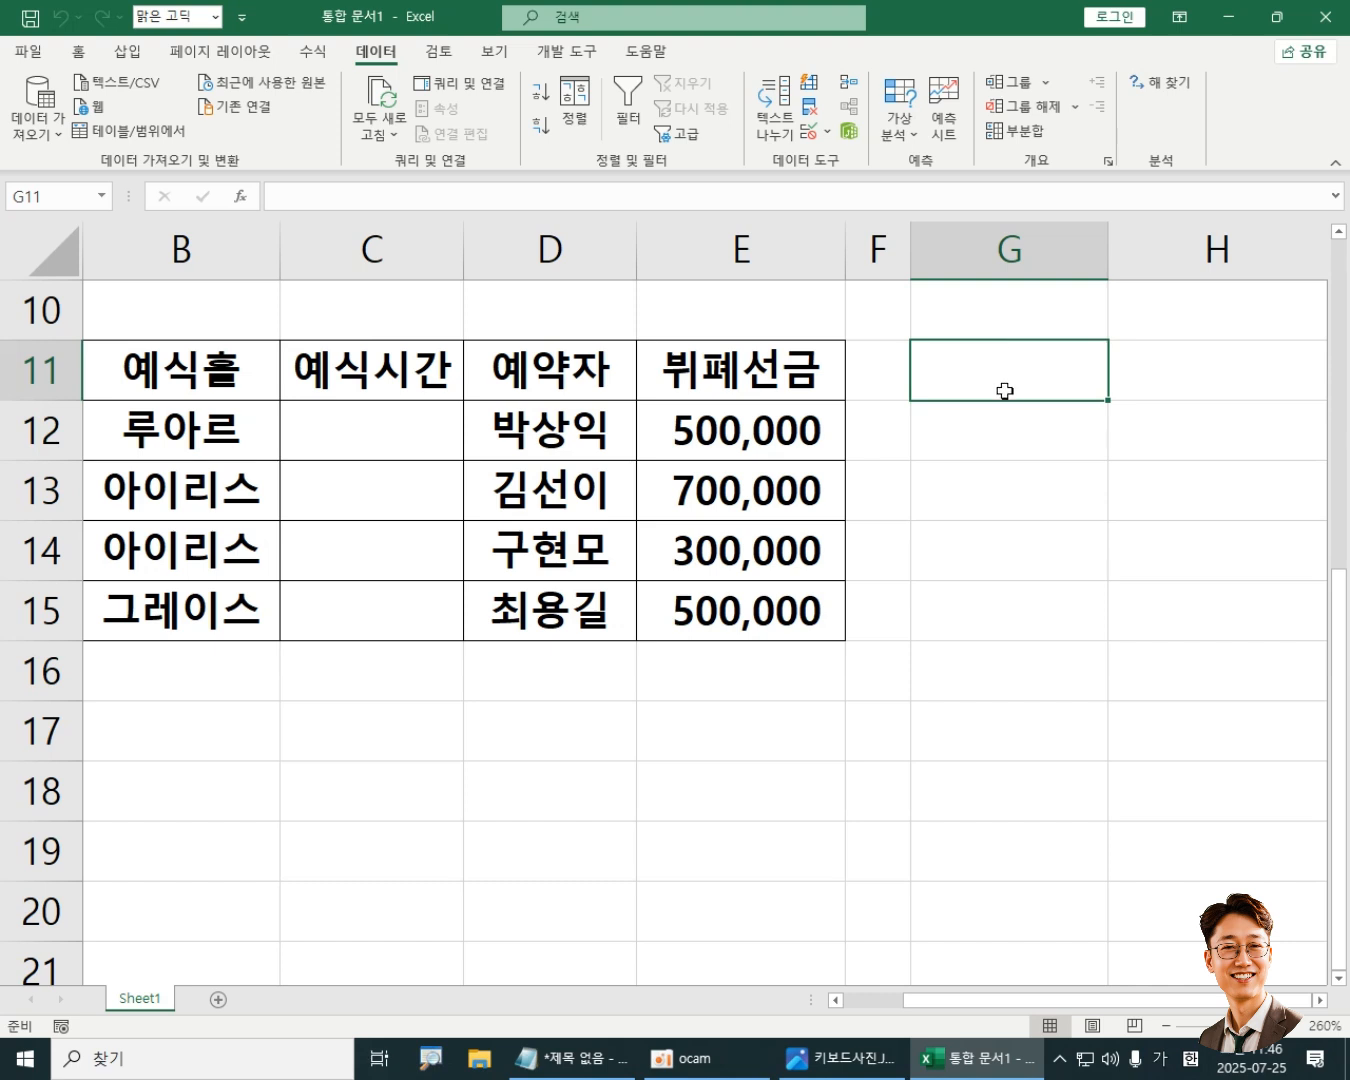
pyautogui.moveTo(1005, 391); pyautogui.dragTo(1005, 425)
pyautogui.click(1005, 494)
pyautogui.click(1003, 550)
pyautogui.moveTo(991, 684); pyautogui.dragTo(985, 738)
pyautogui.click(985, 738)
pyautogui.moveTo(988, 634); pyautogui.dragTo(980, 661)
pyautogui.moveTo(879, 712); pyautogui.dragTo(660, 709)
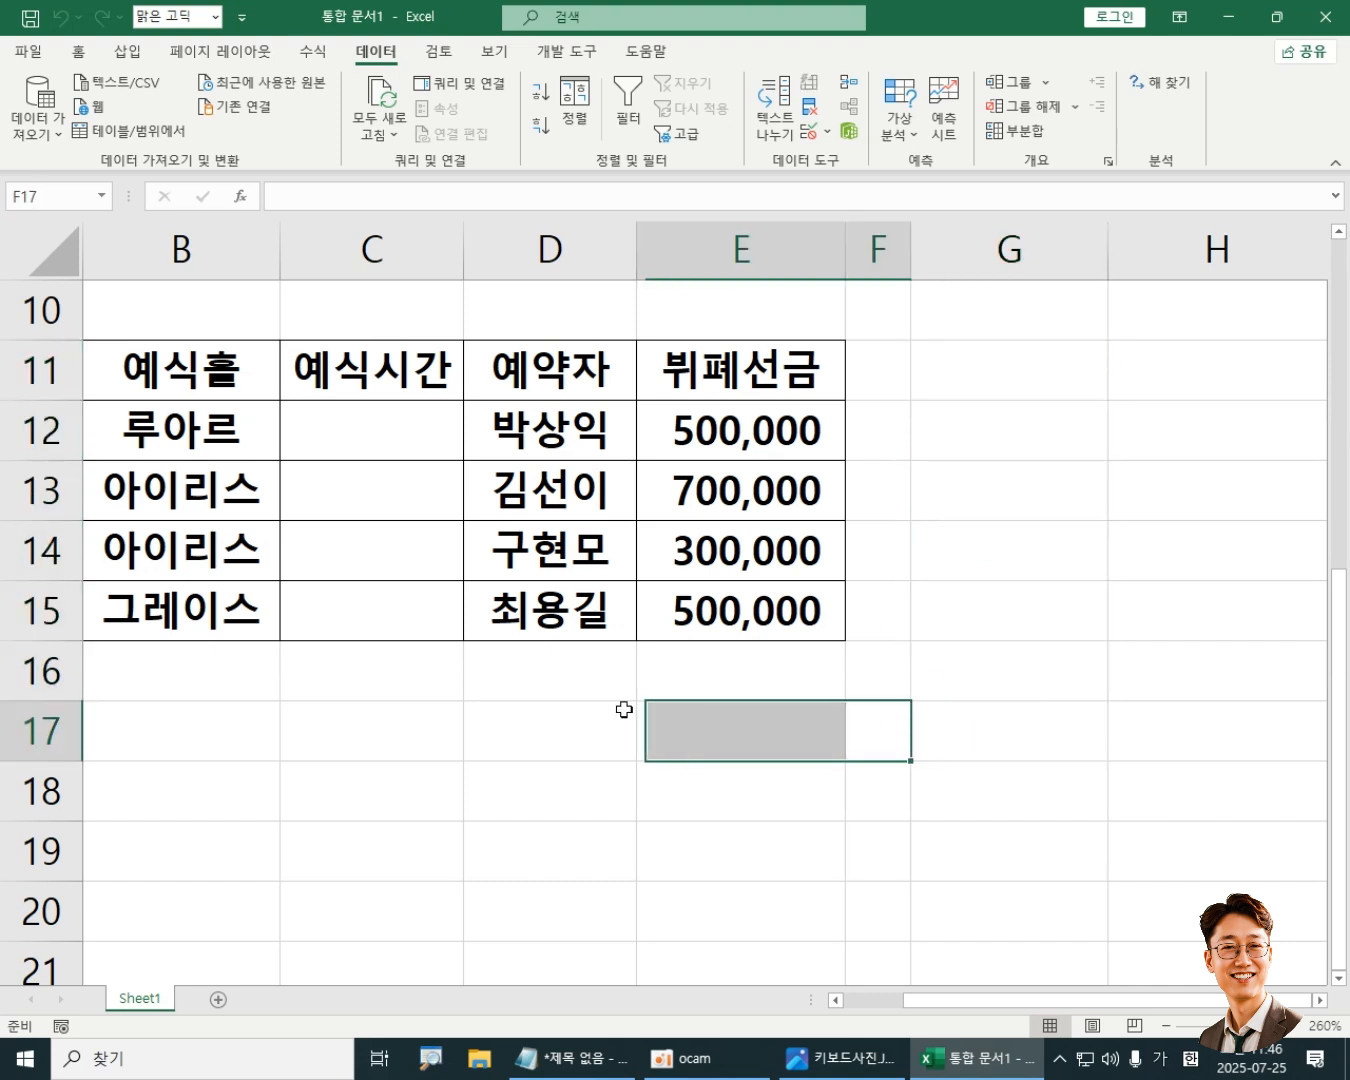
pyautogui.click(379, 672)
pyautogui.click(157, 687)
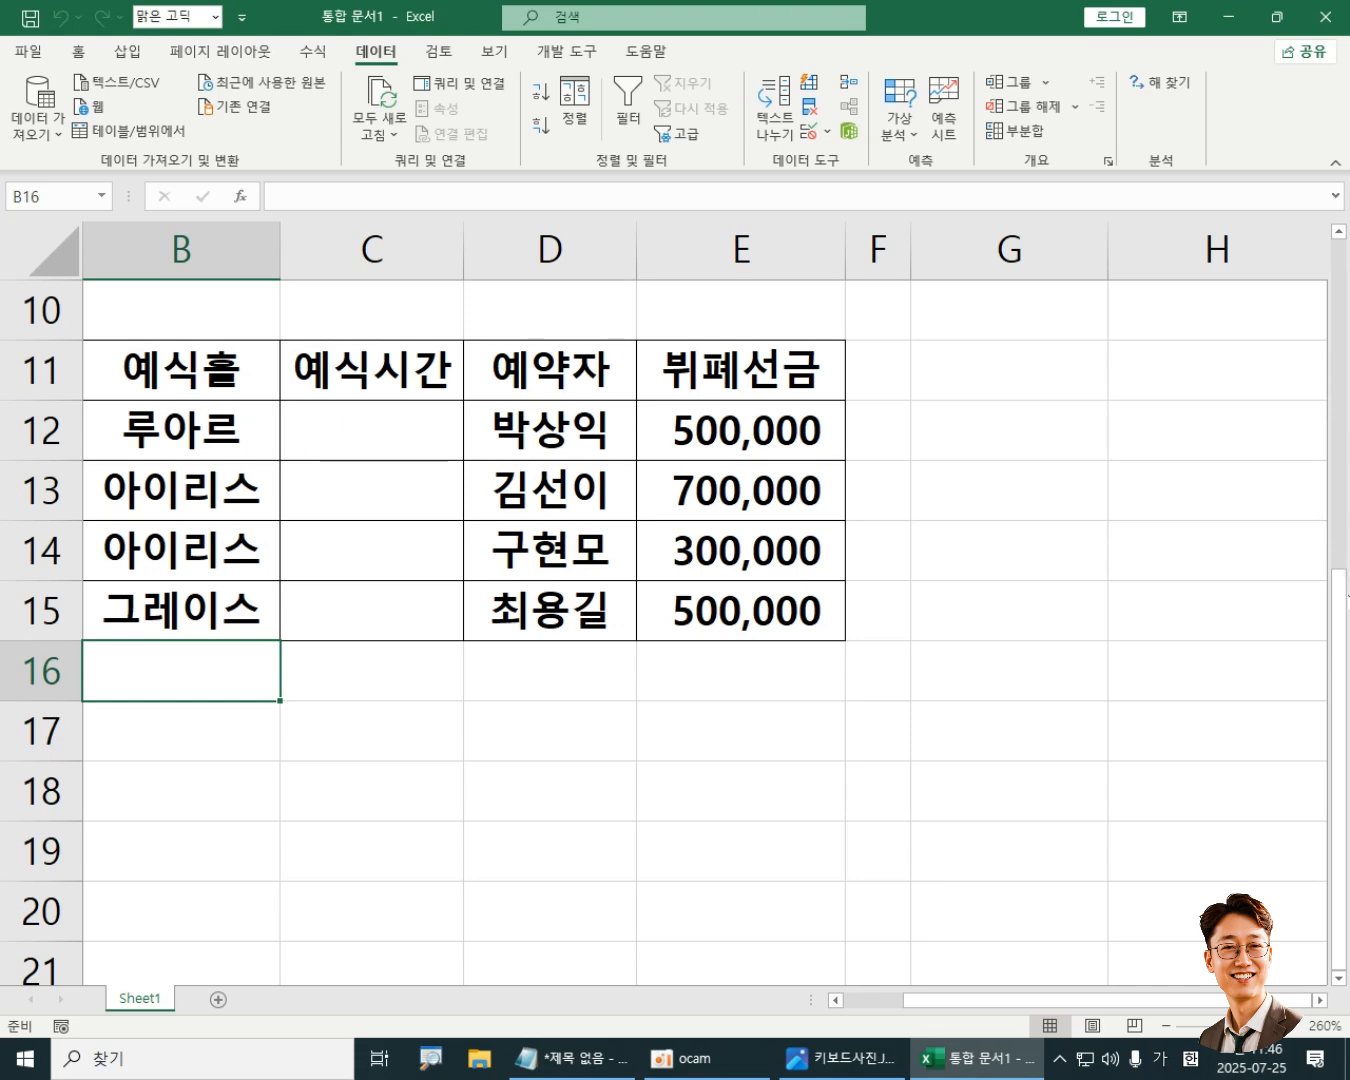
pyautogui.moveTo(1341, 589); pyautogui.dragTo(1347, 290)
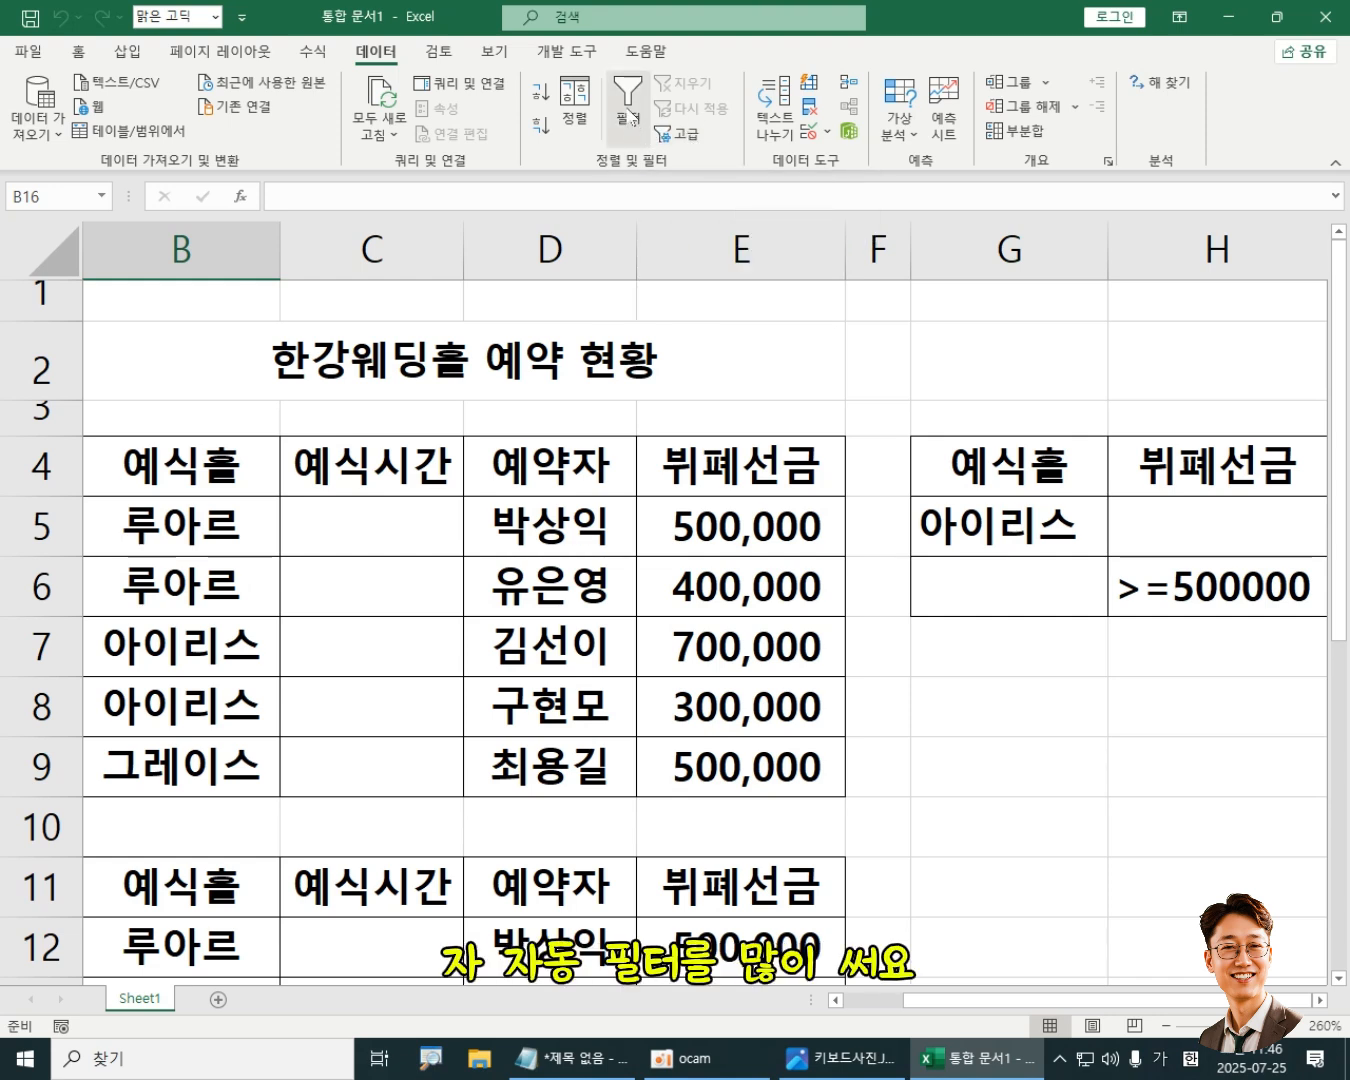
pyautogui.moveTo(182, 466); pyautogui.dragTo(740, 770)
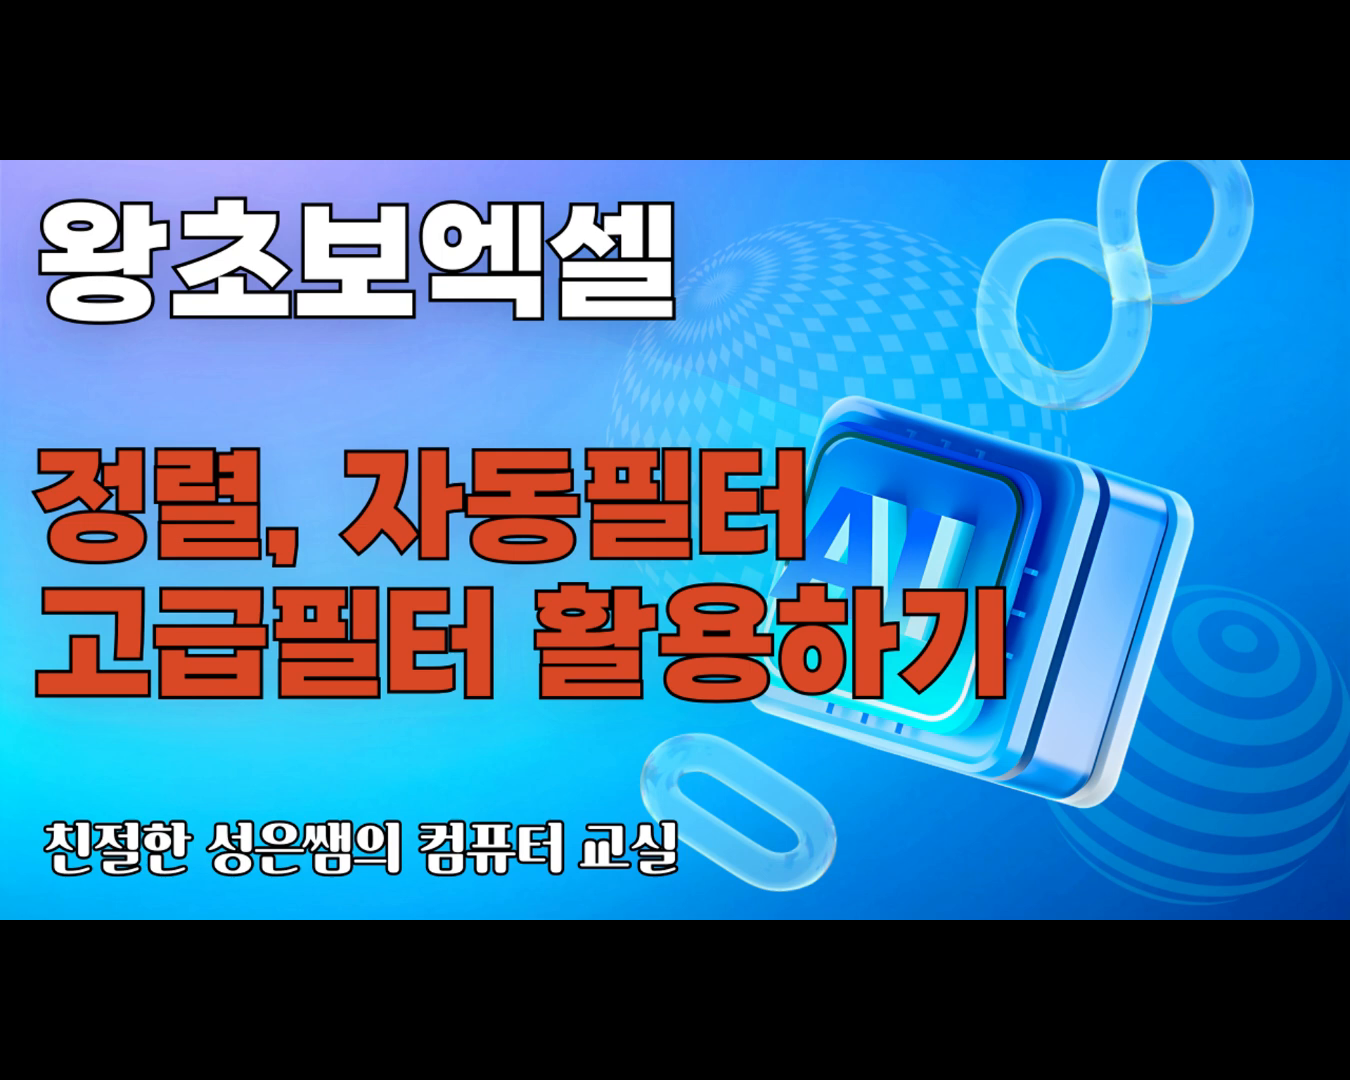